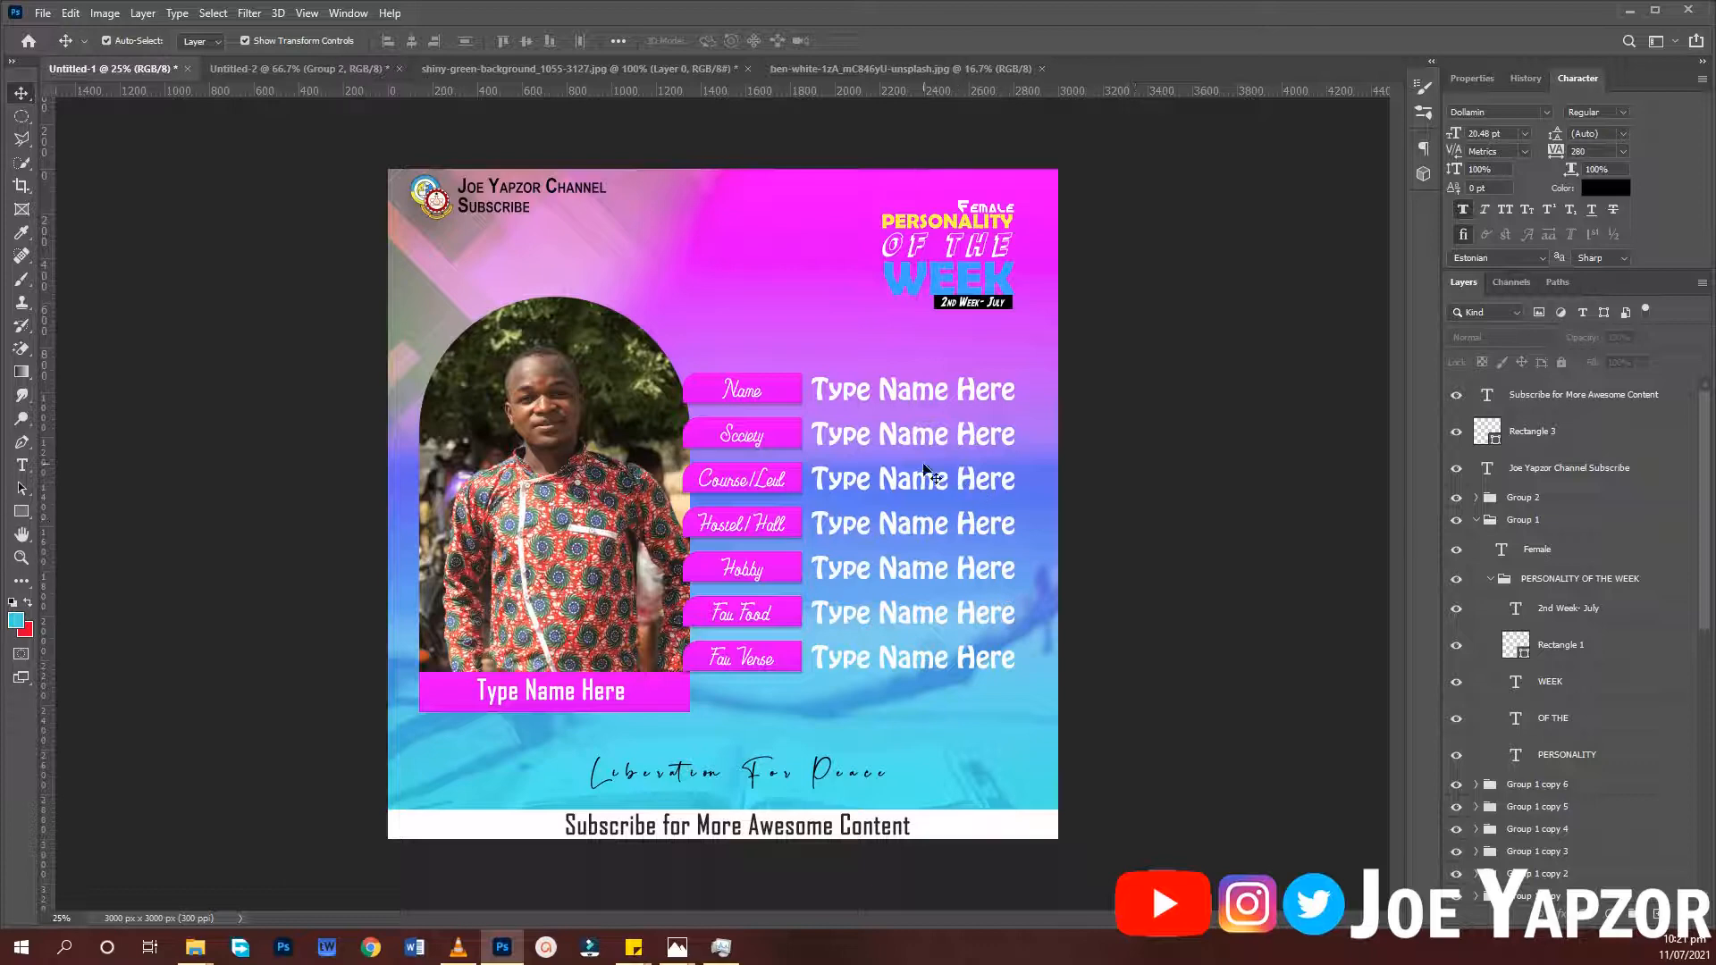
key("ctrl+n")
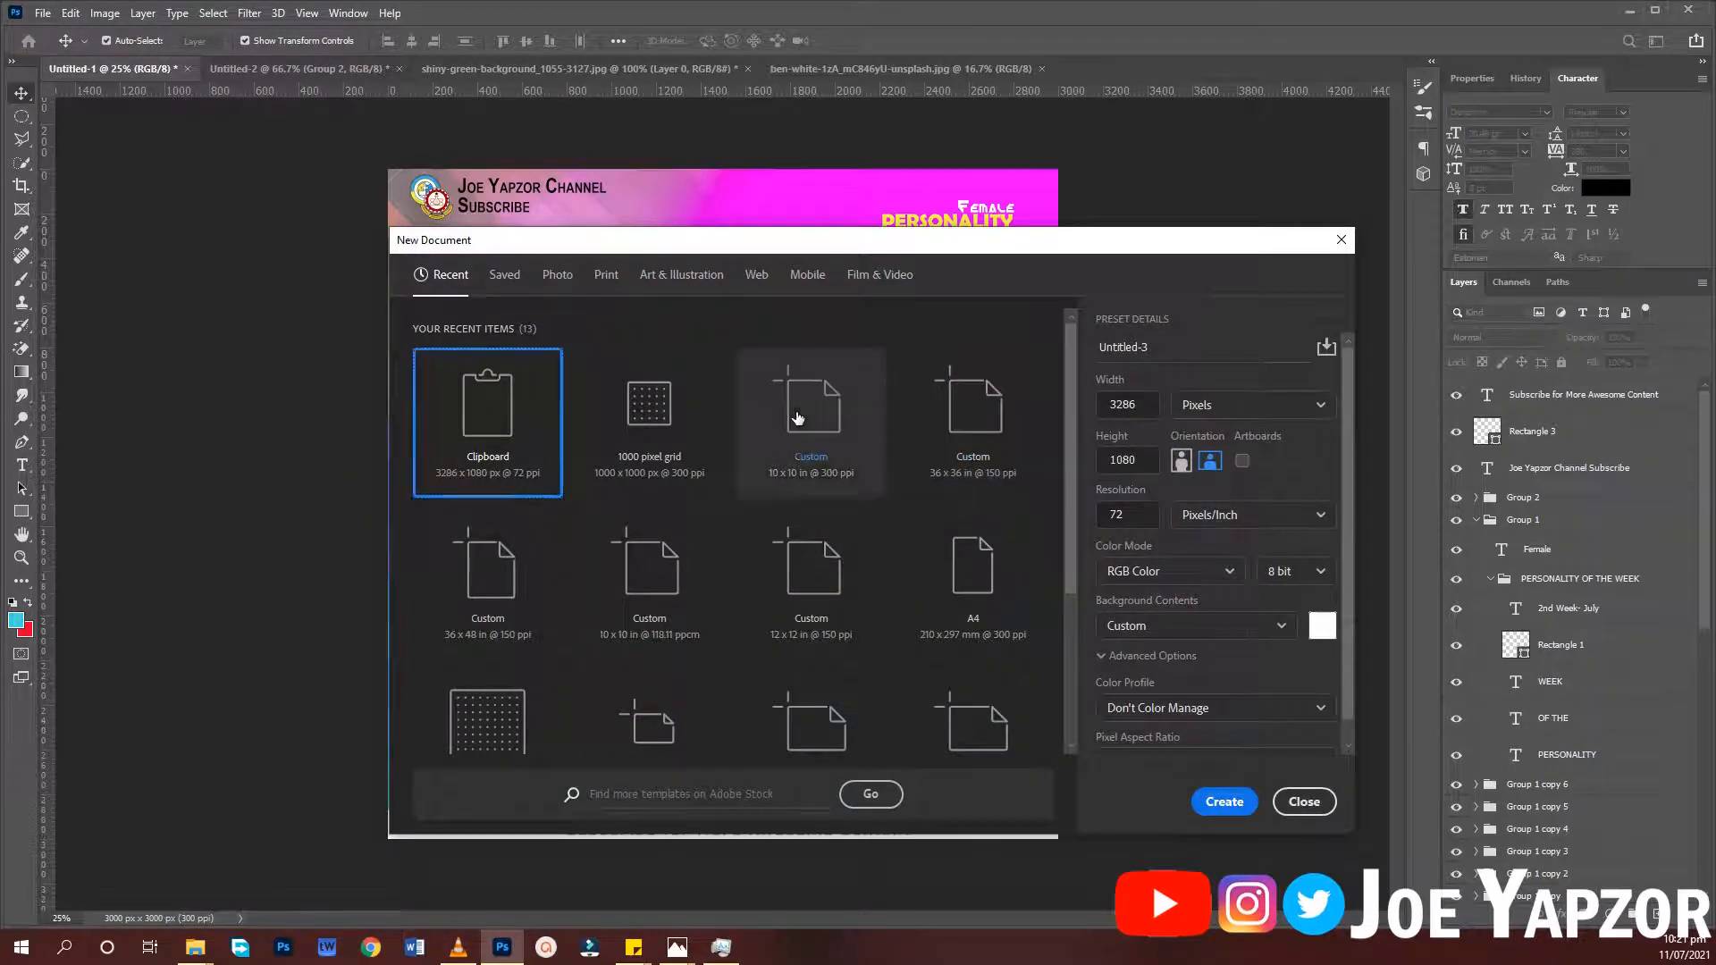
left_click(1226, 802)
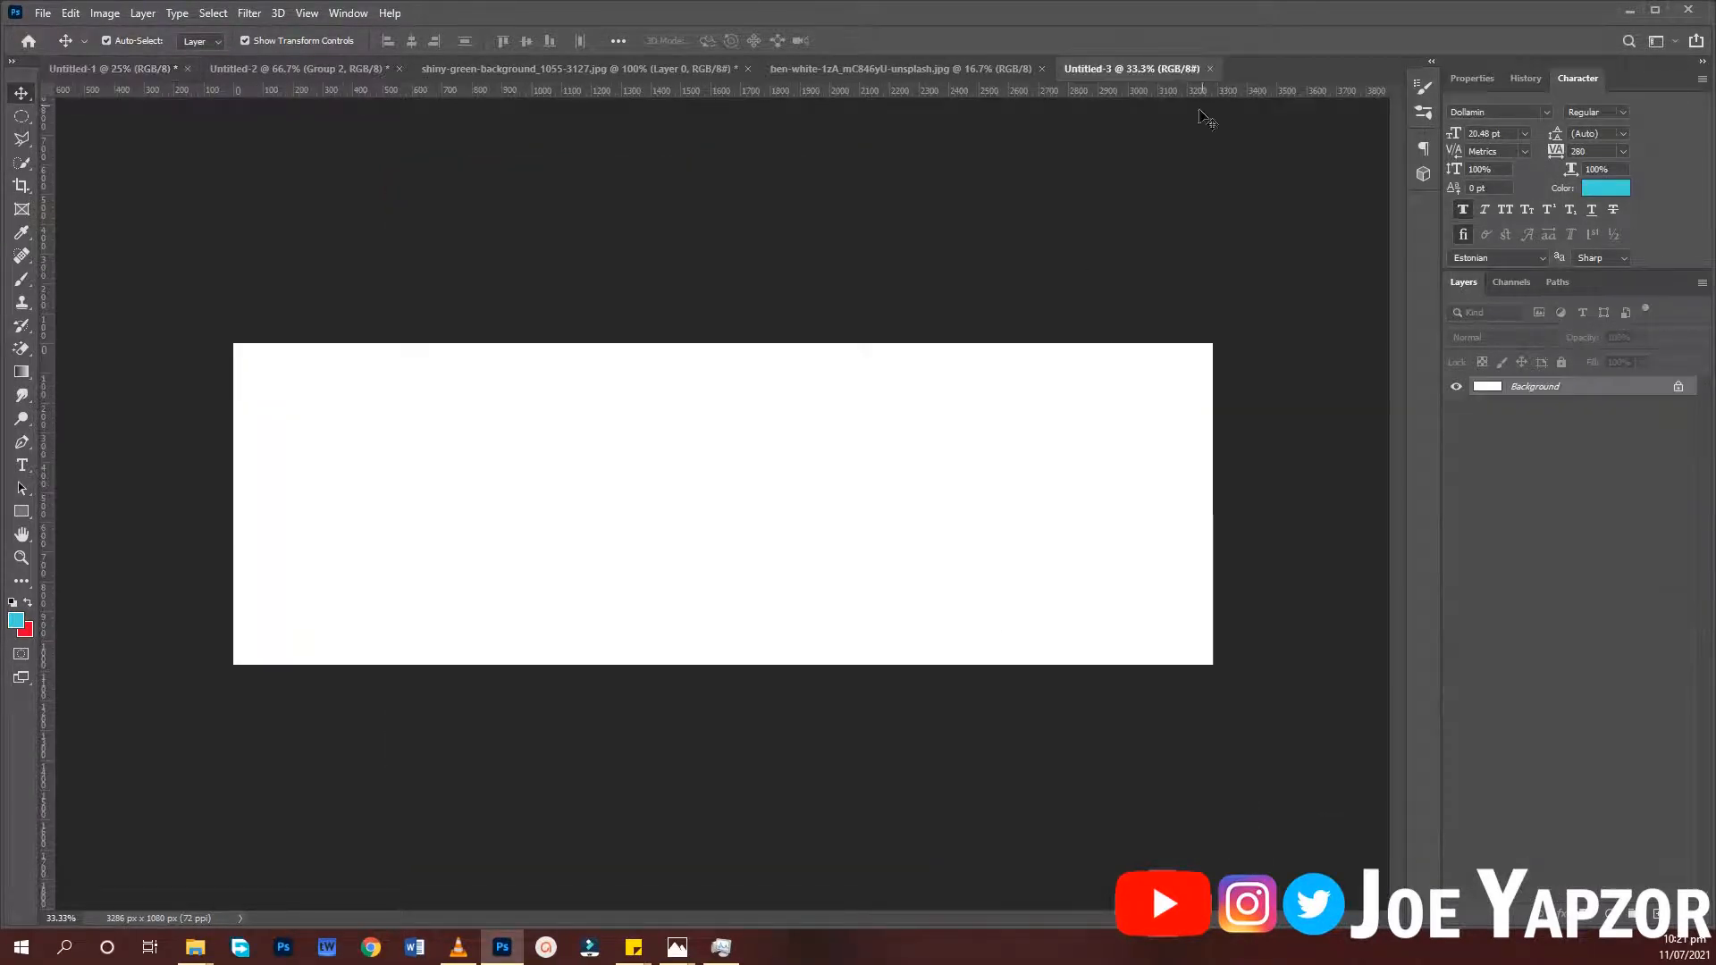
left_click(1215, 67)
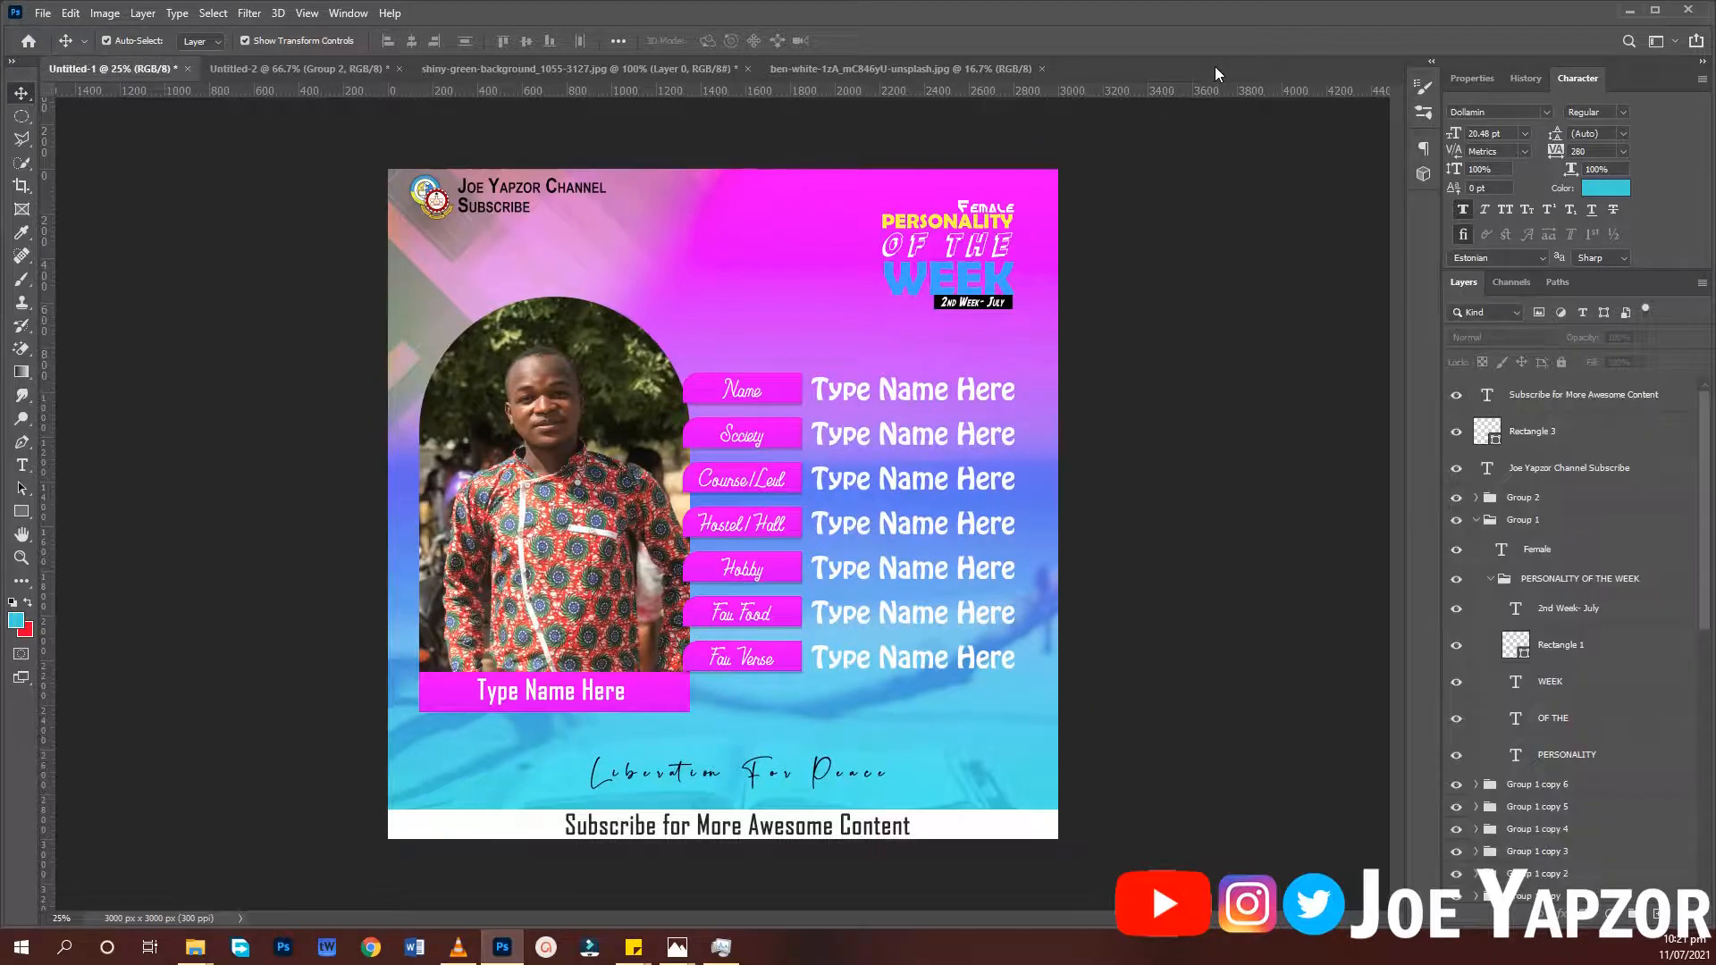
key("ctrl+n")
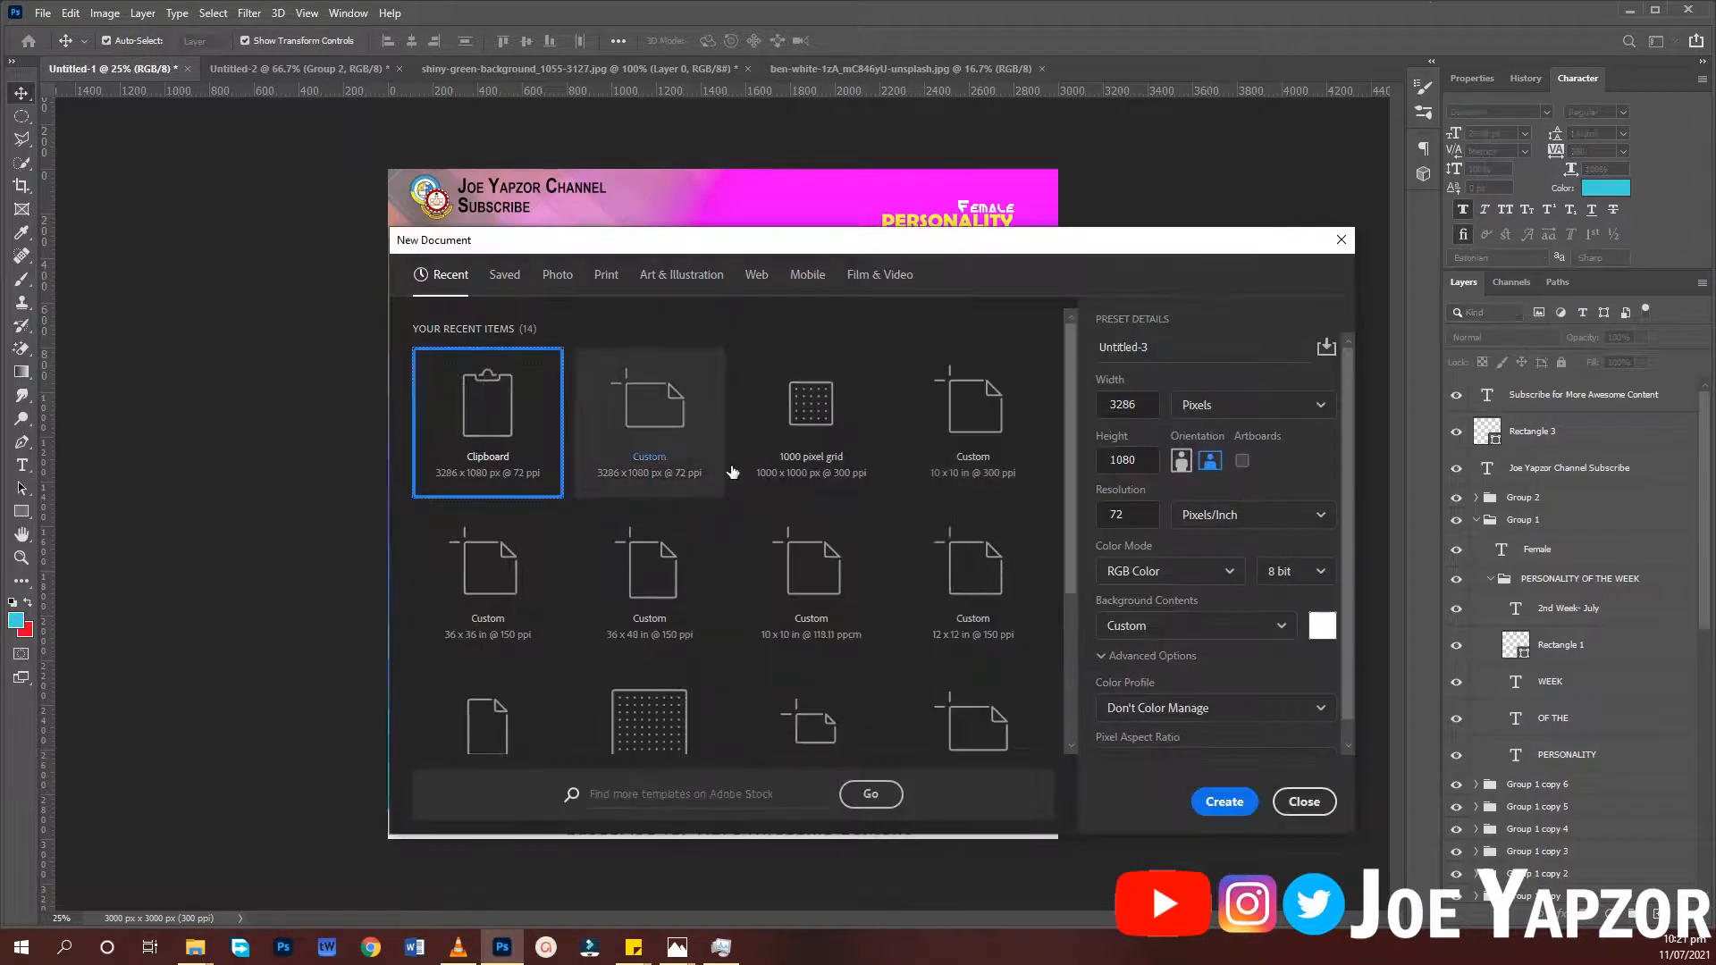
left_click(994, 454)
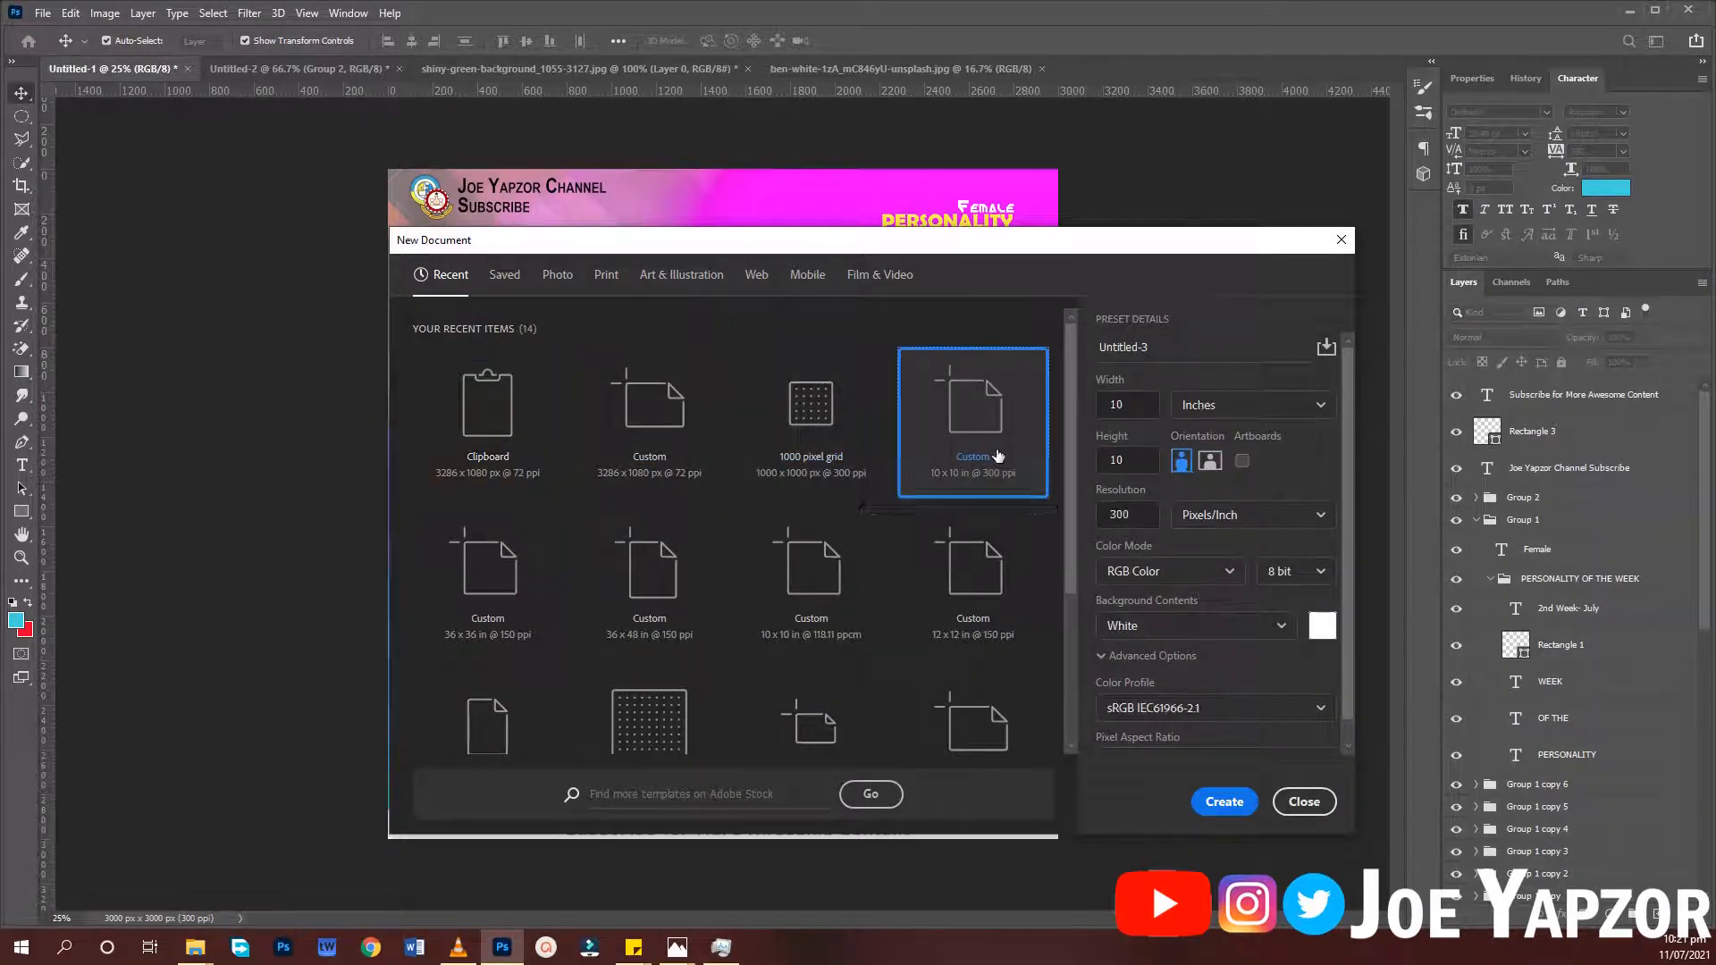
left_click(1224, 802)
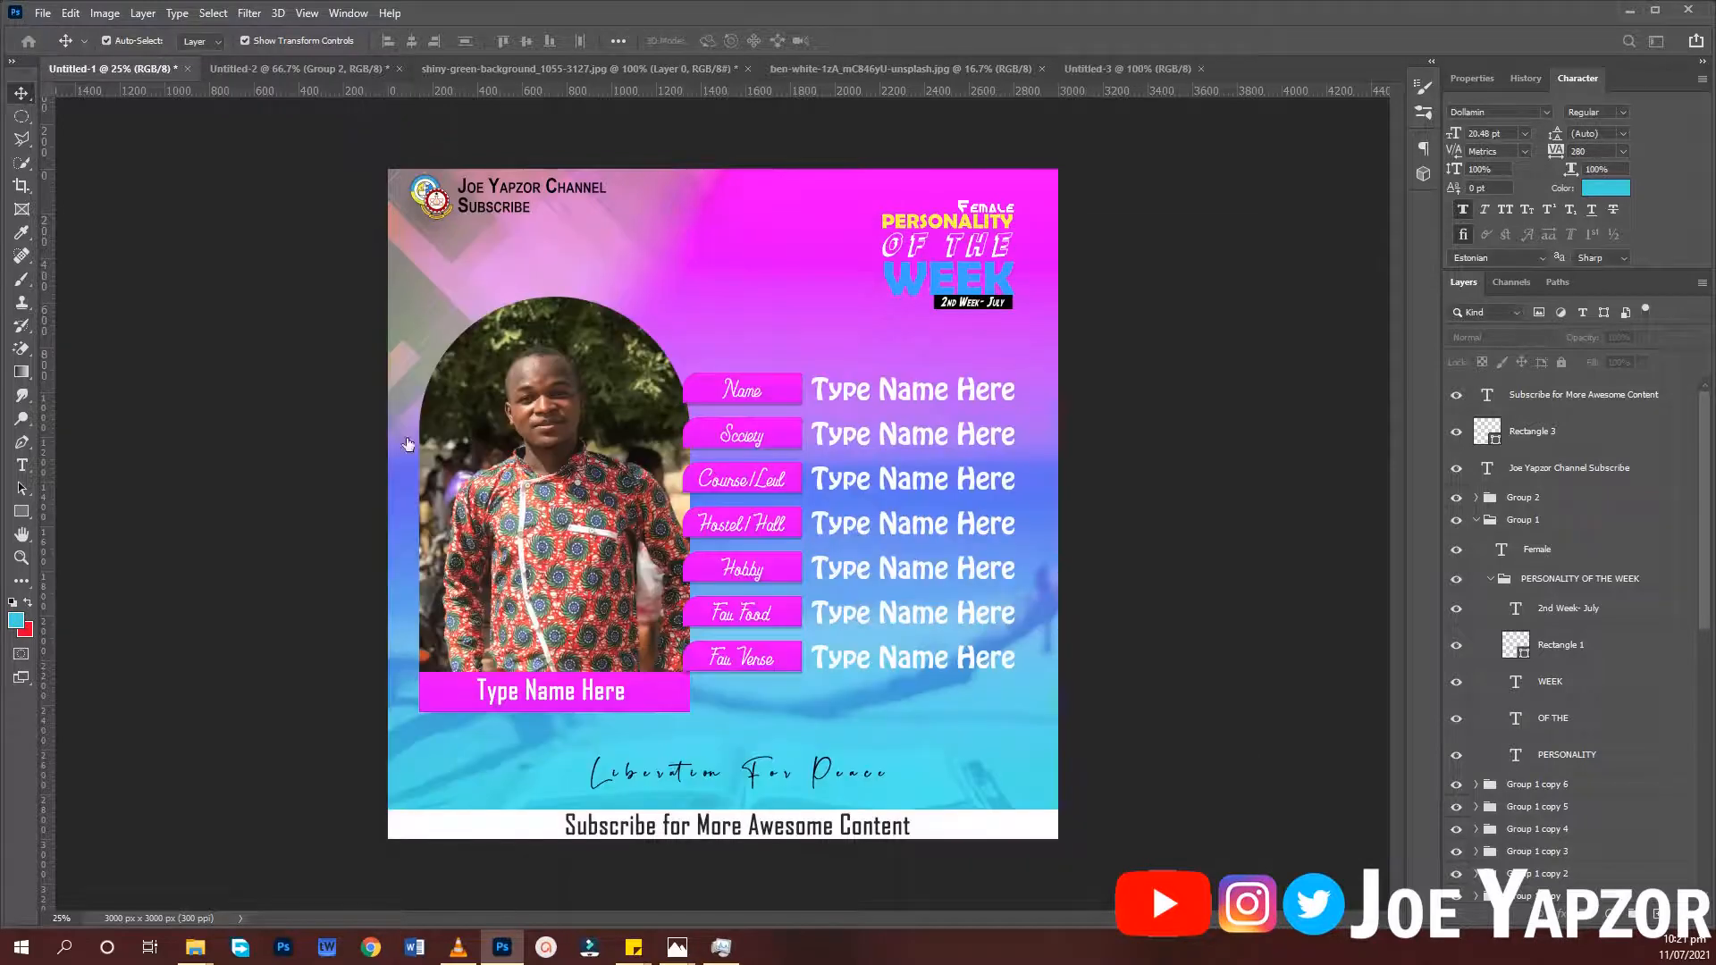
left_click(1196, 67)
Create a new 10 × 10 inch document at 300 pixels/inch in RGB Color with a white background
key("ctrl+n")
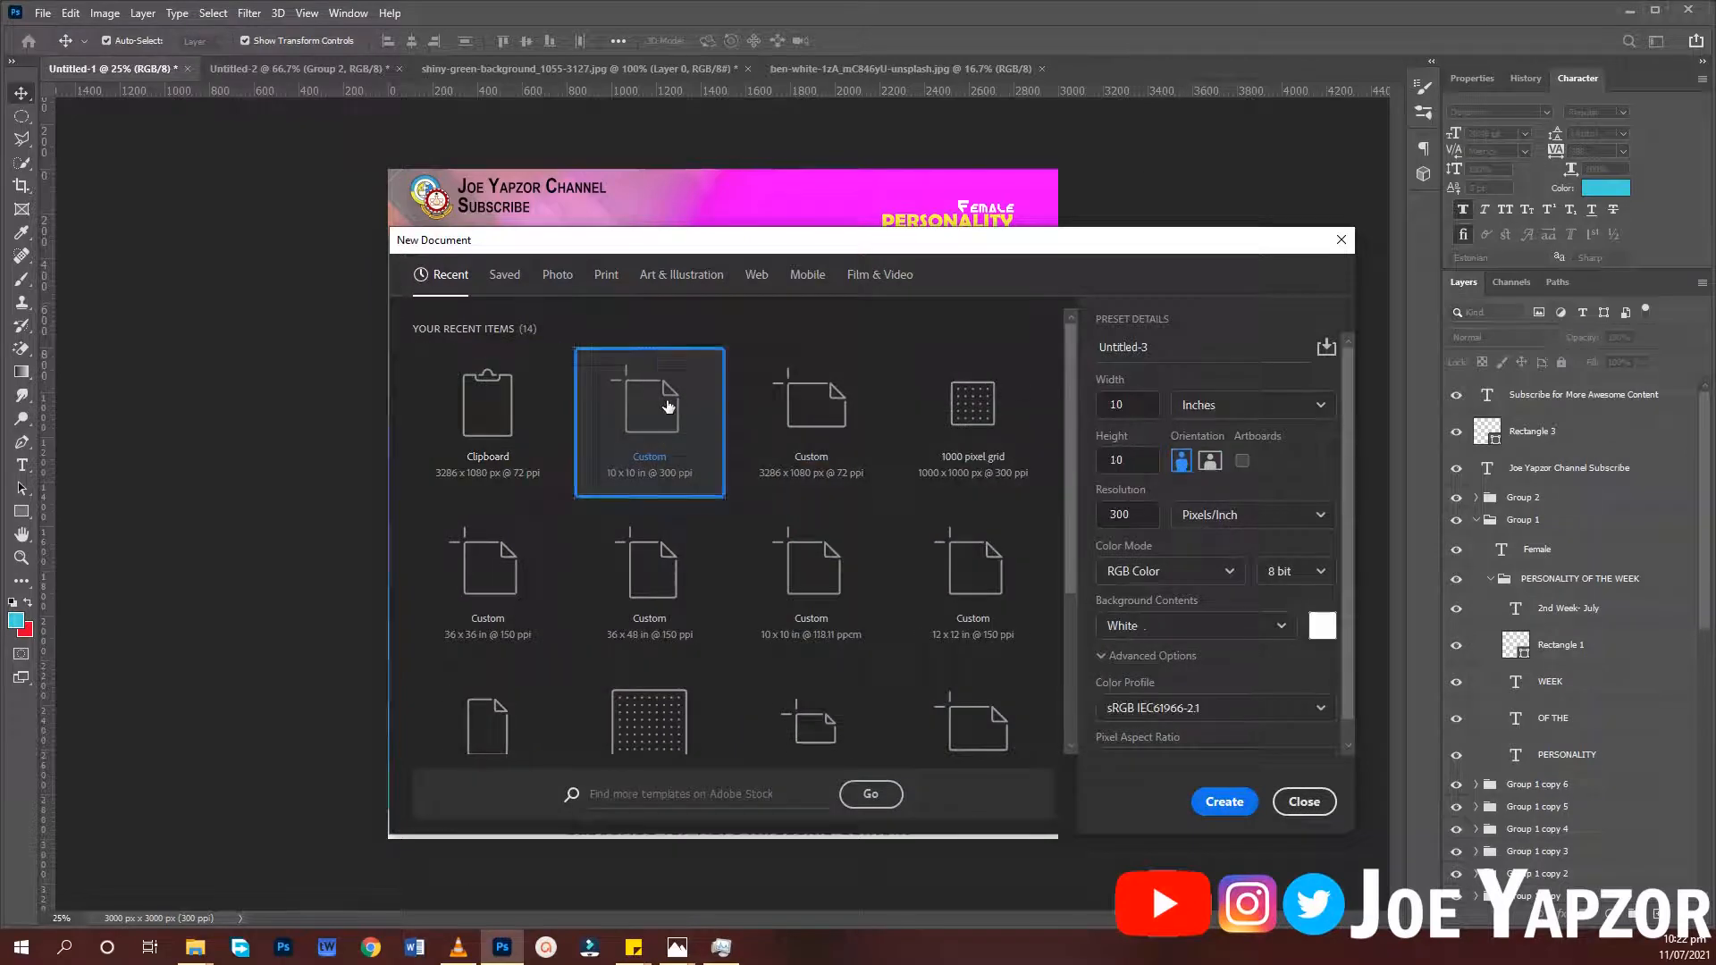
left_click(642, 425)
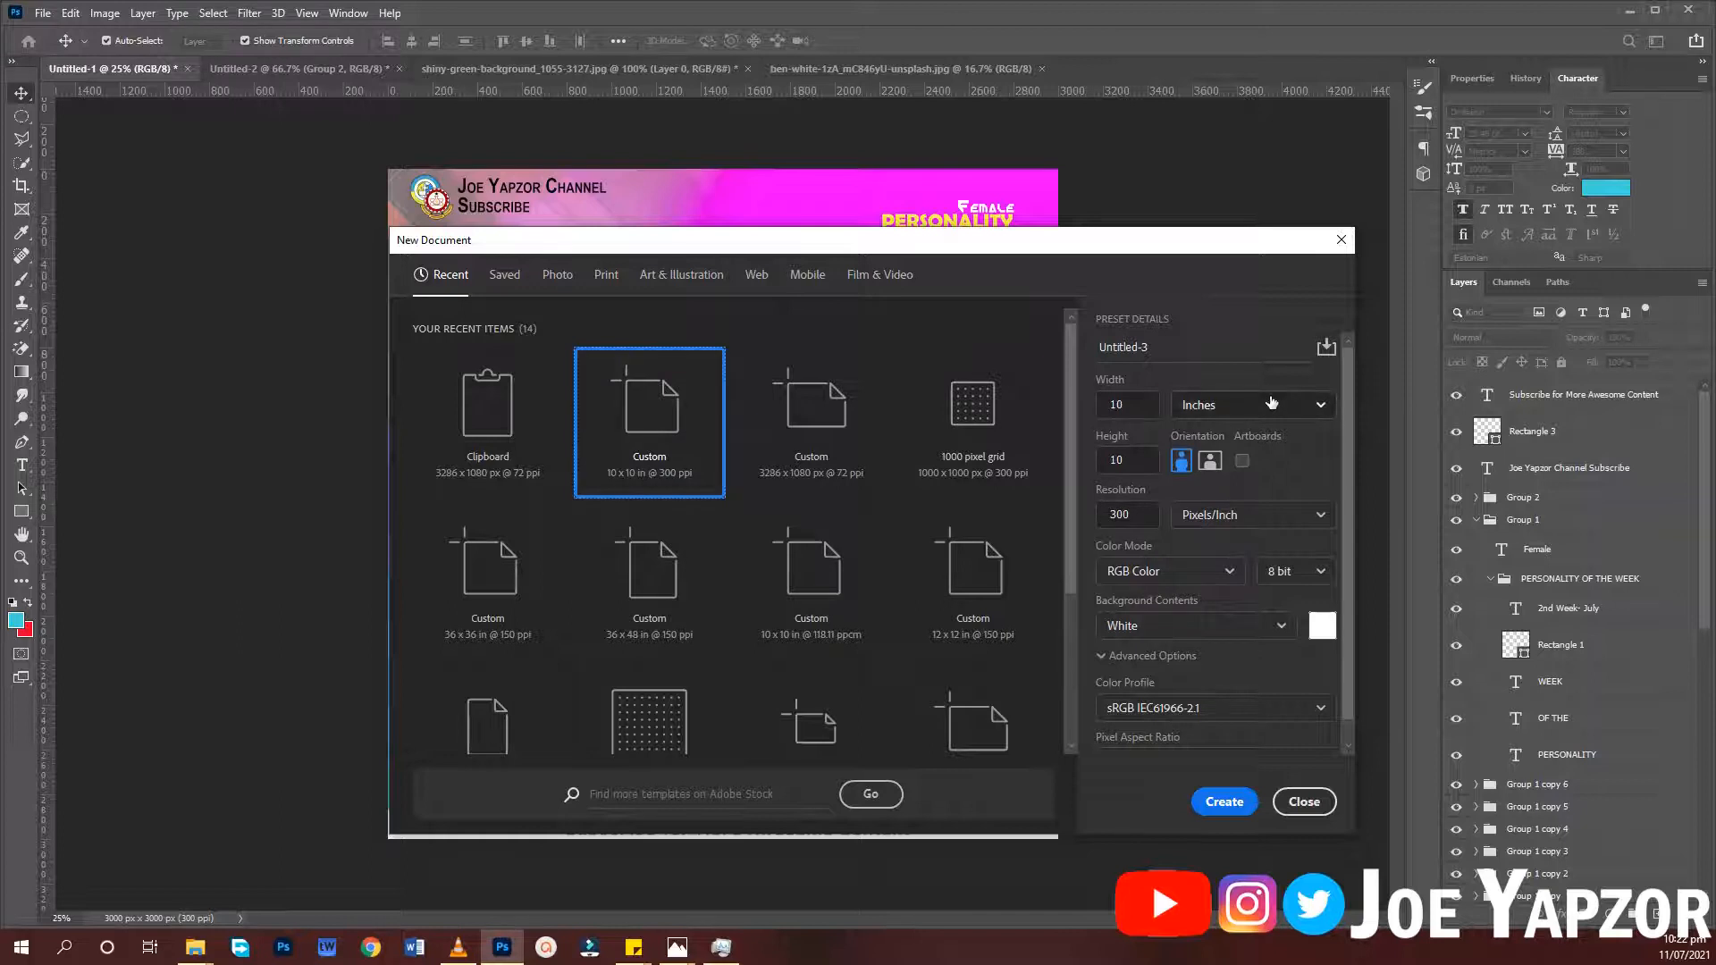
double_click(1133, 514)
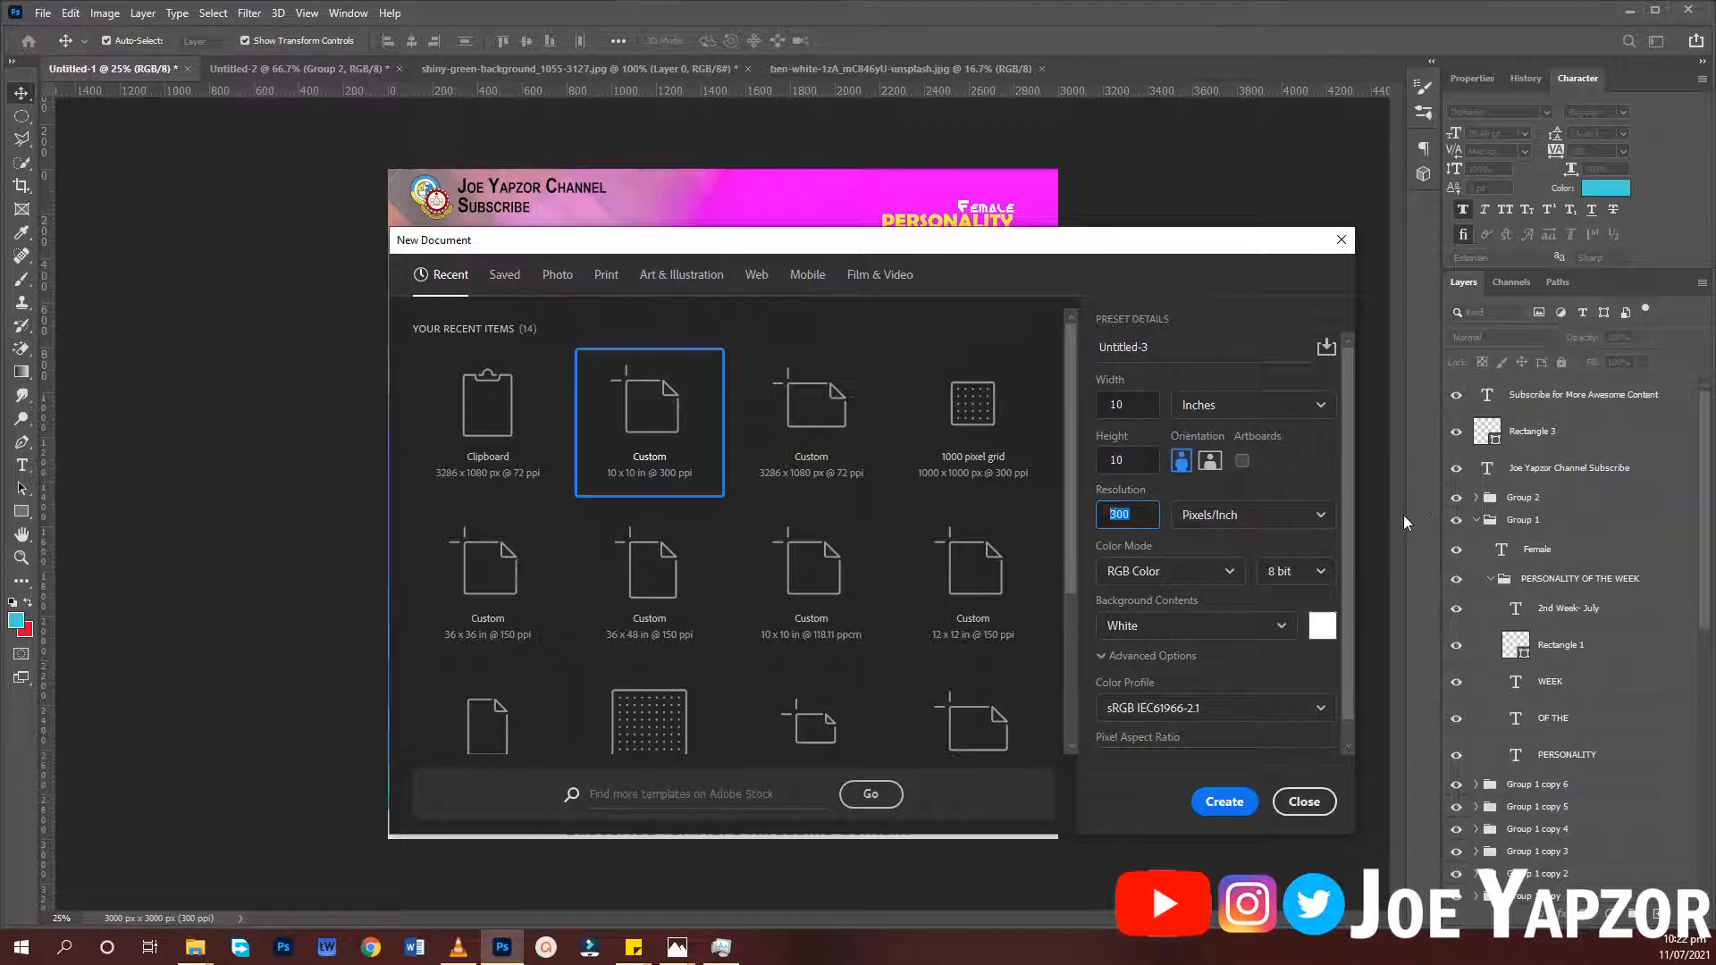
left_click(1204, 577)
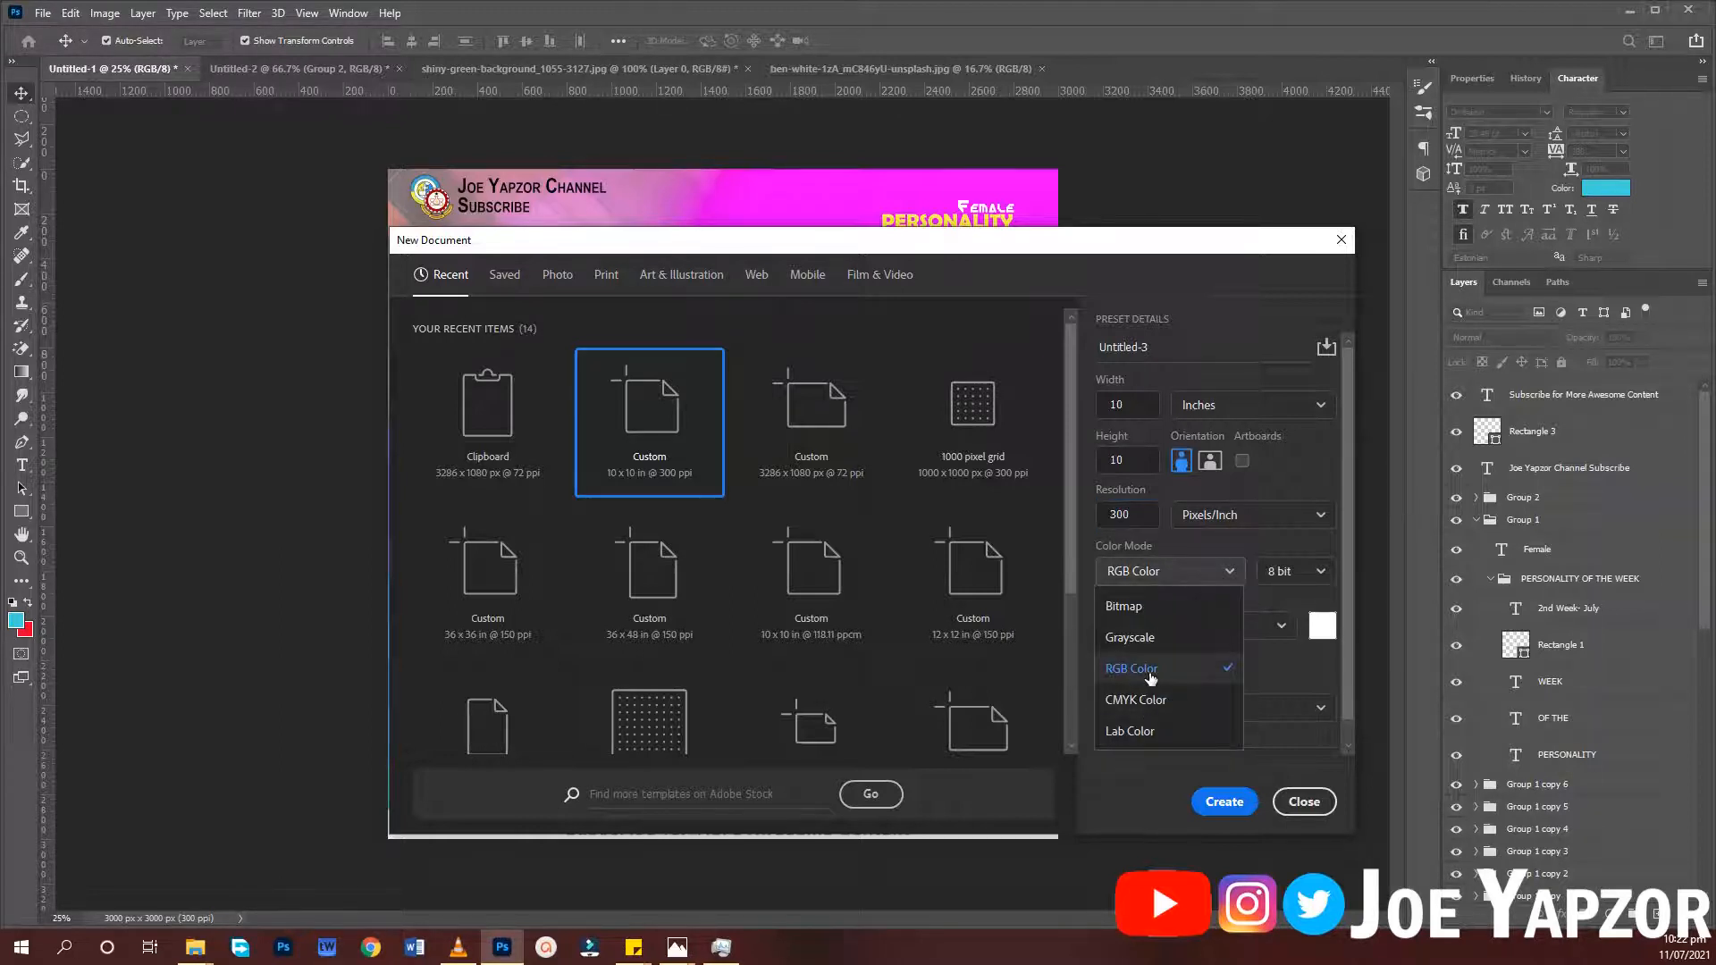
left_click(1151, 678)
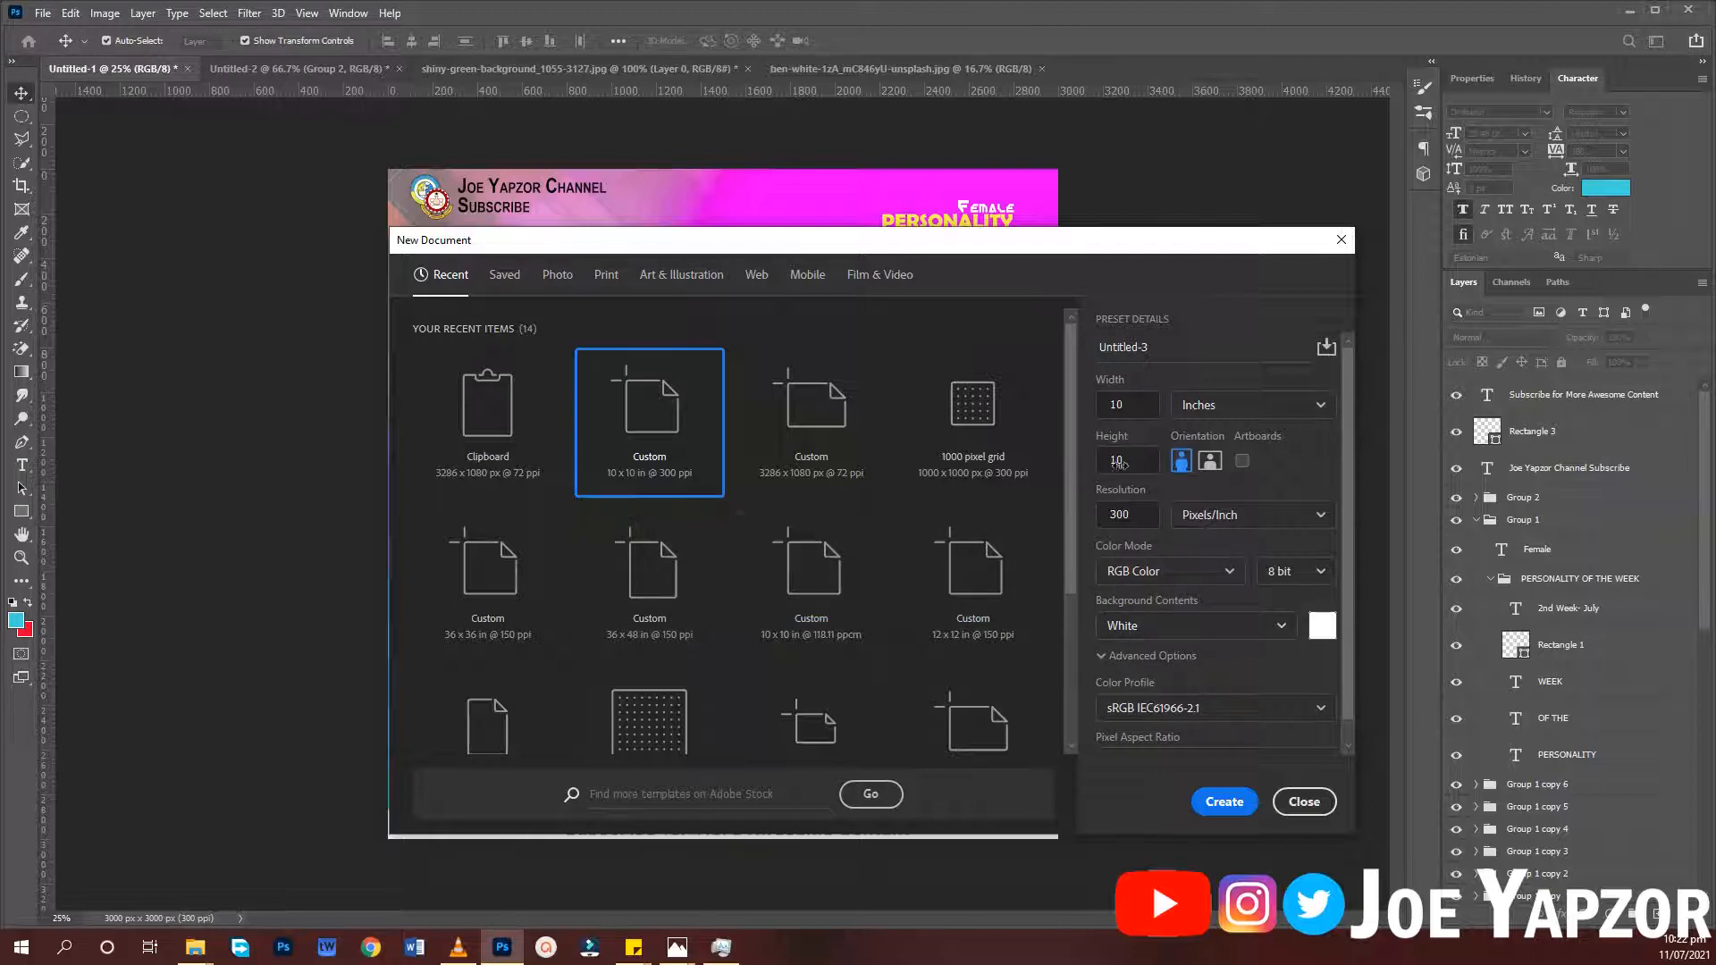
left_click(1162, 571)
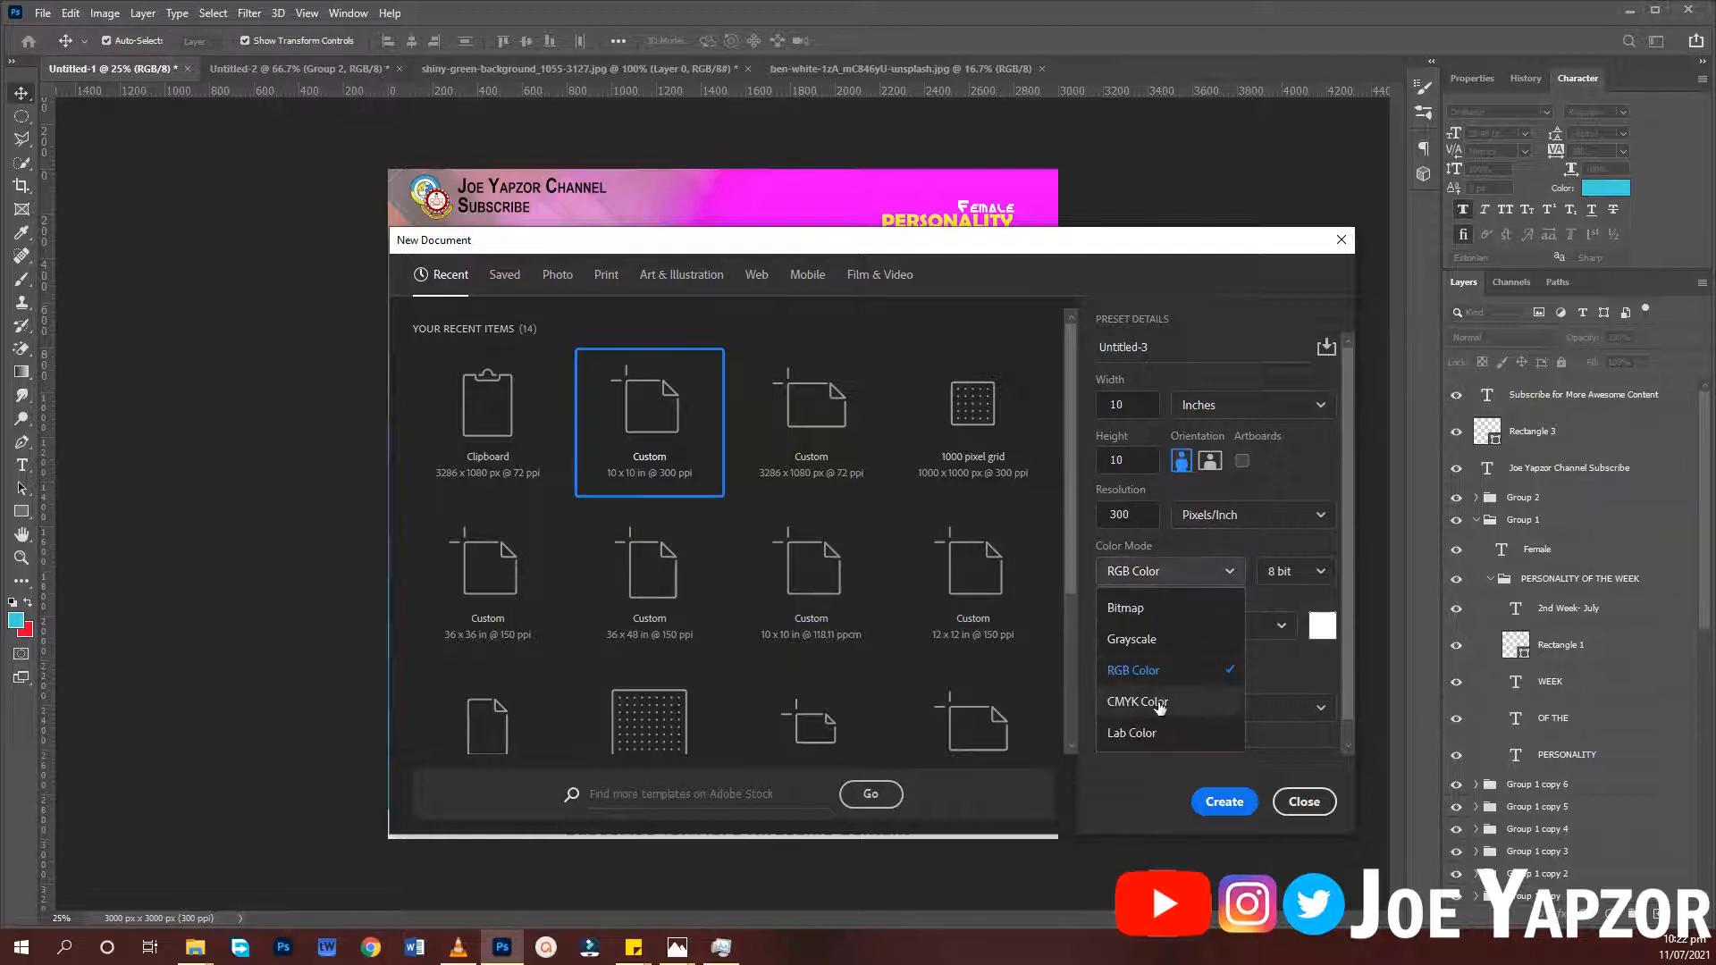
left_click(1157, 570)
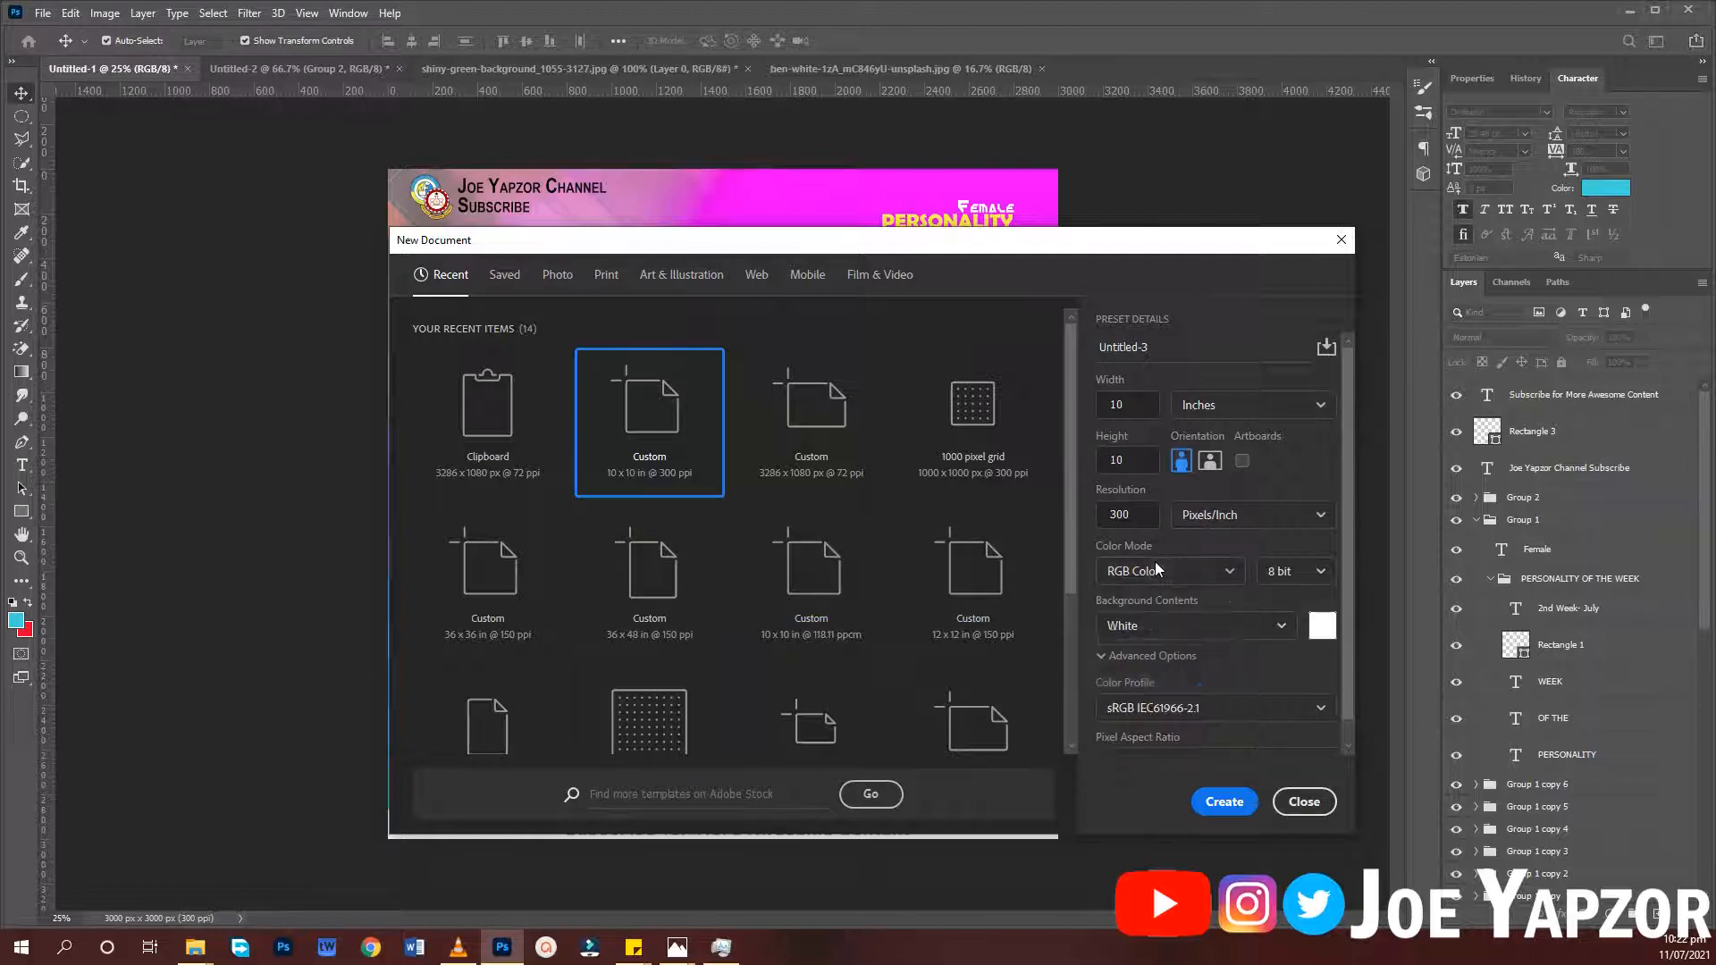
left_click(1225, 800)
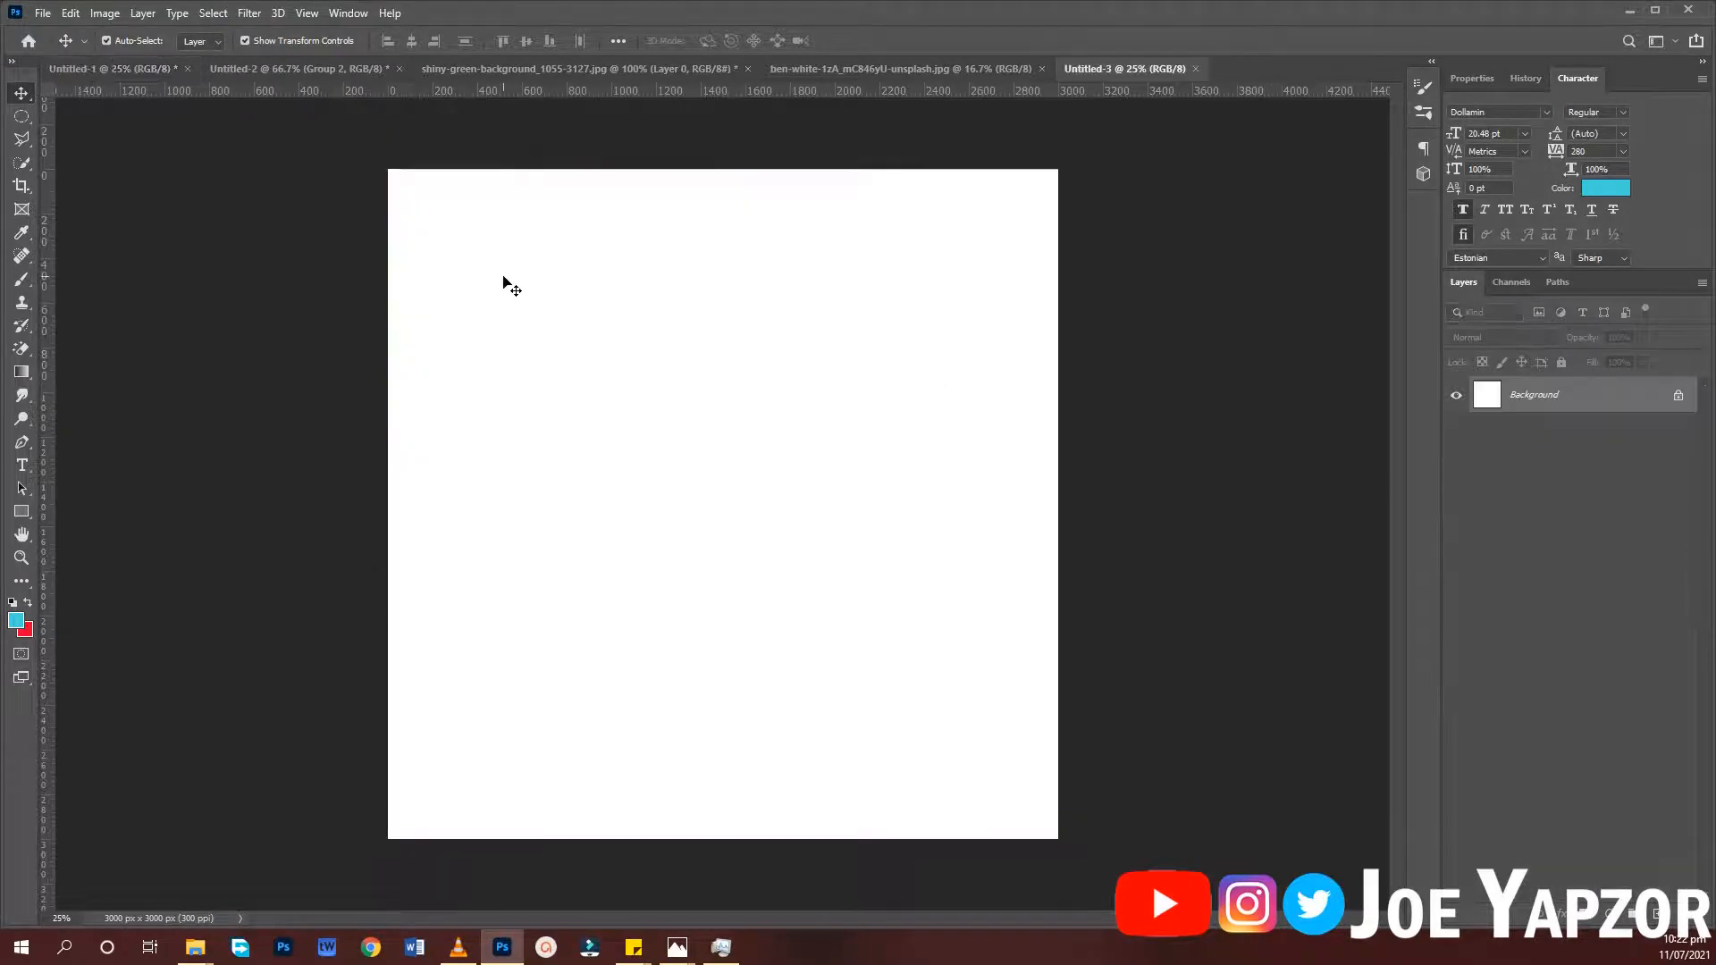
Add a gradient fill layer using the Purple_02 preset from the Purples group, running from cyan to magenta
left_click(1652, 904)
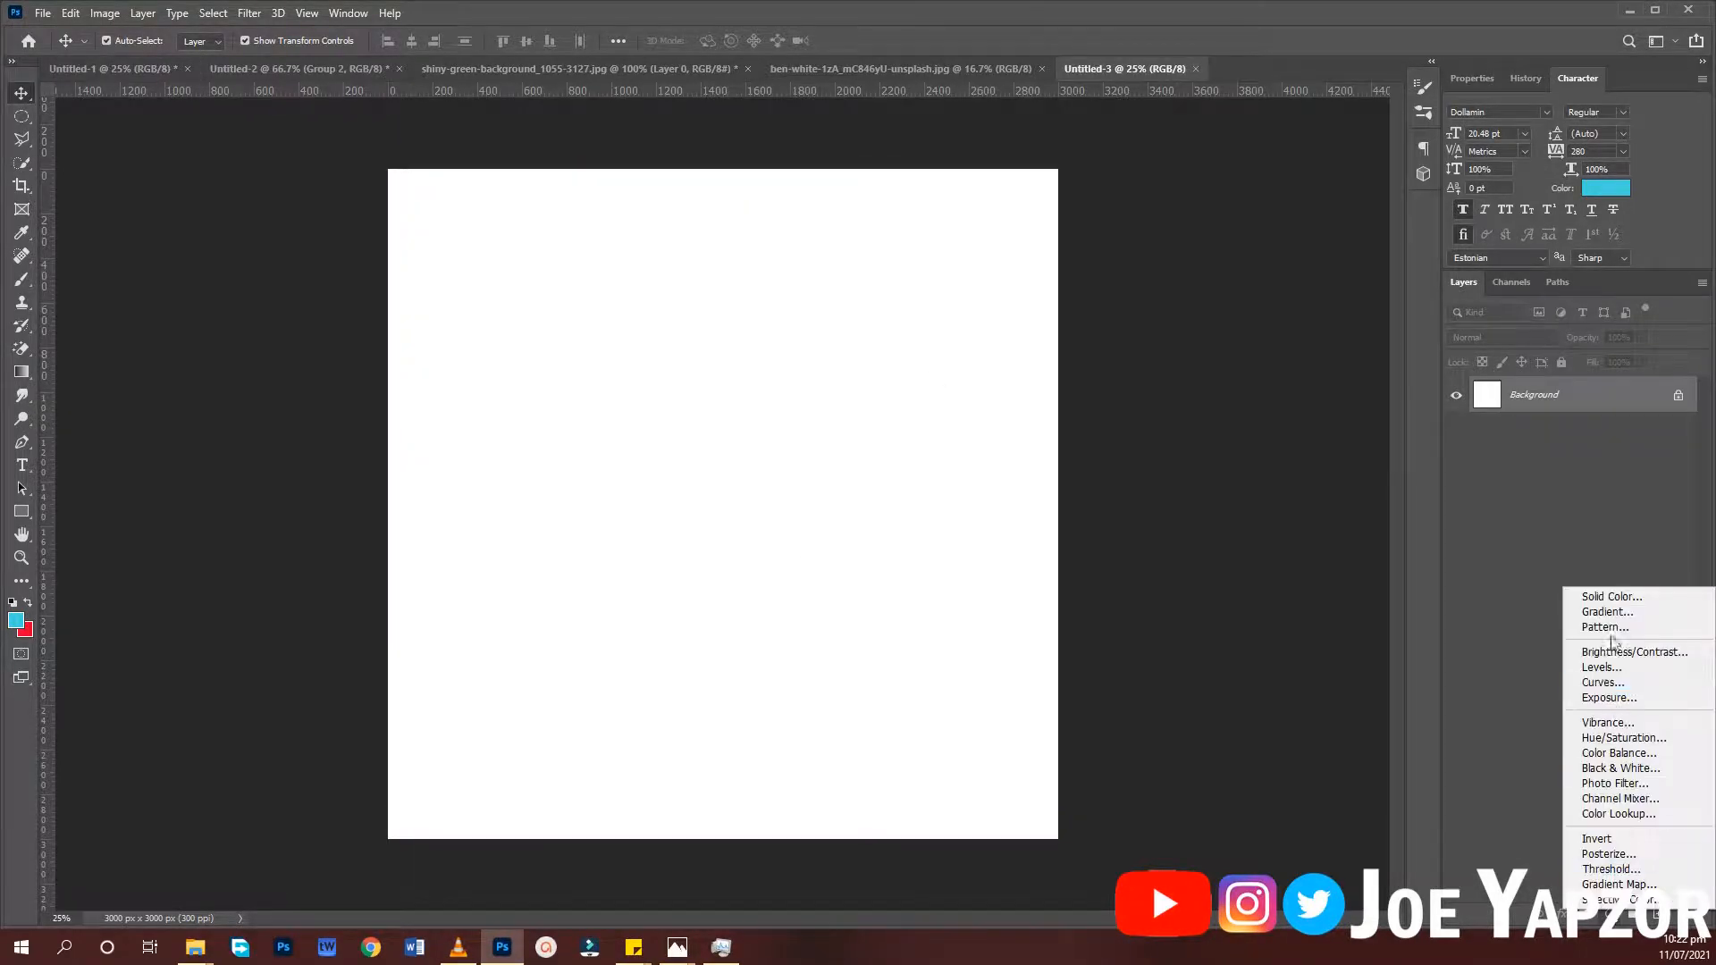
left_click(1600, 615)
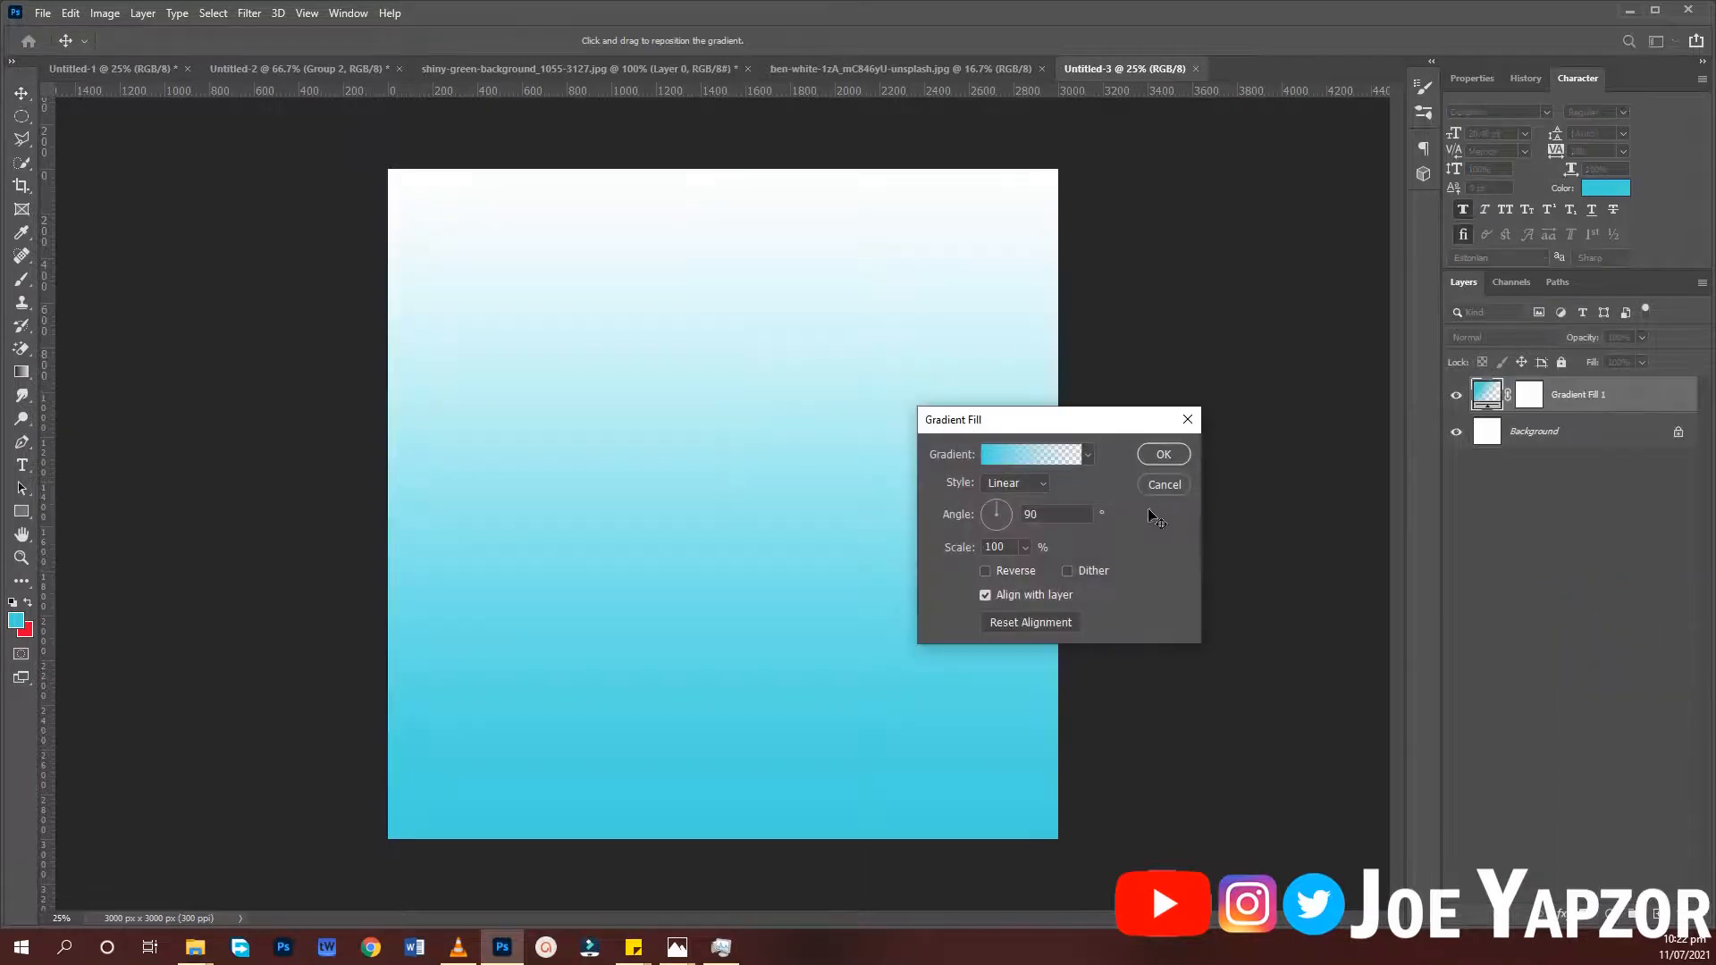
left_click(1087, 456)
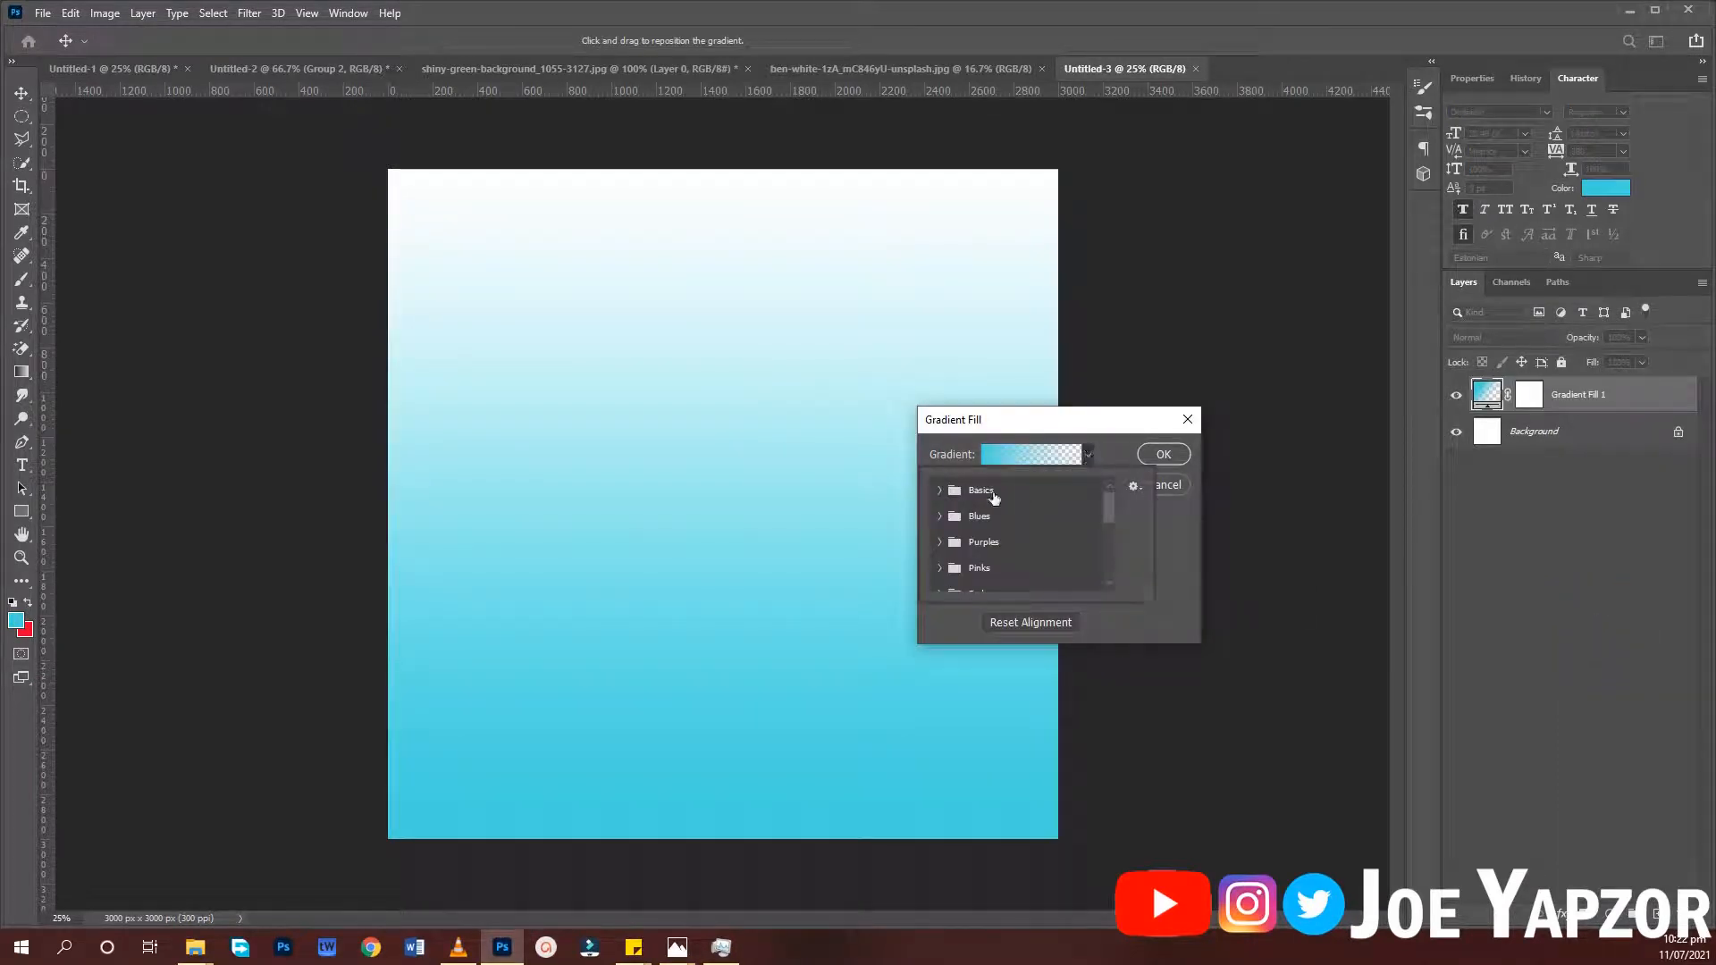
scroll(961, 533, "down", 1)
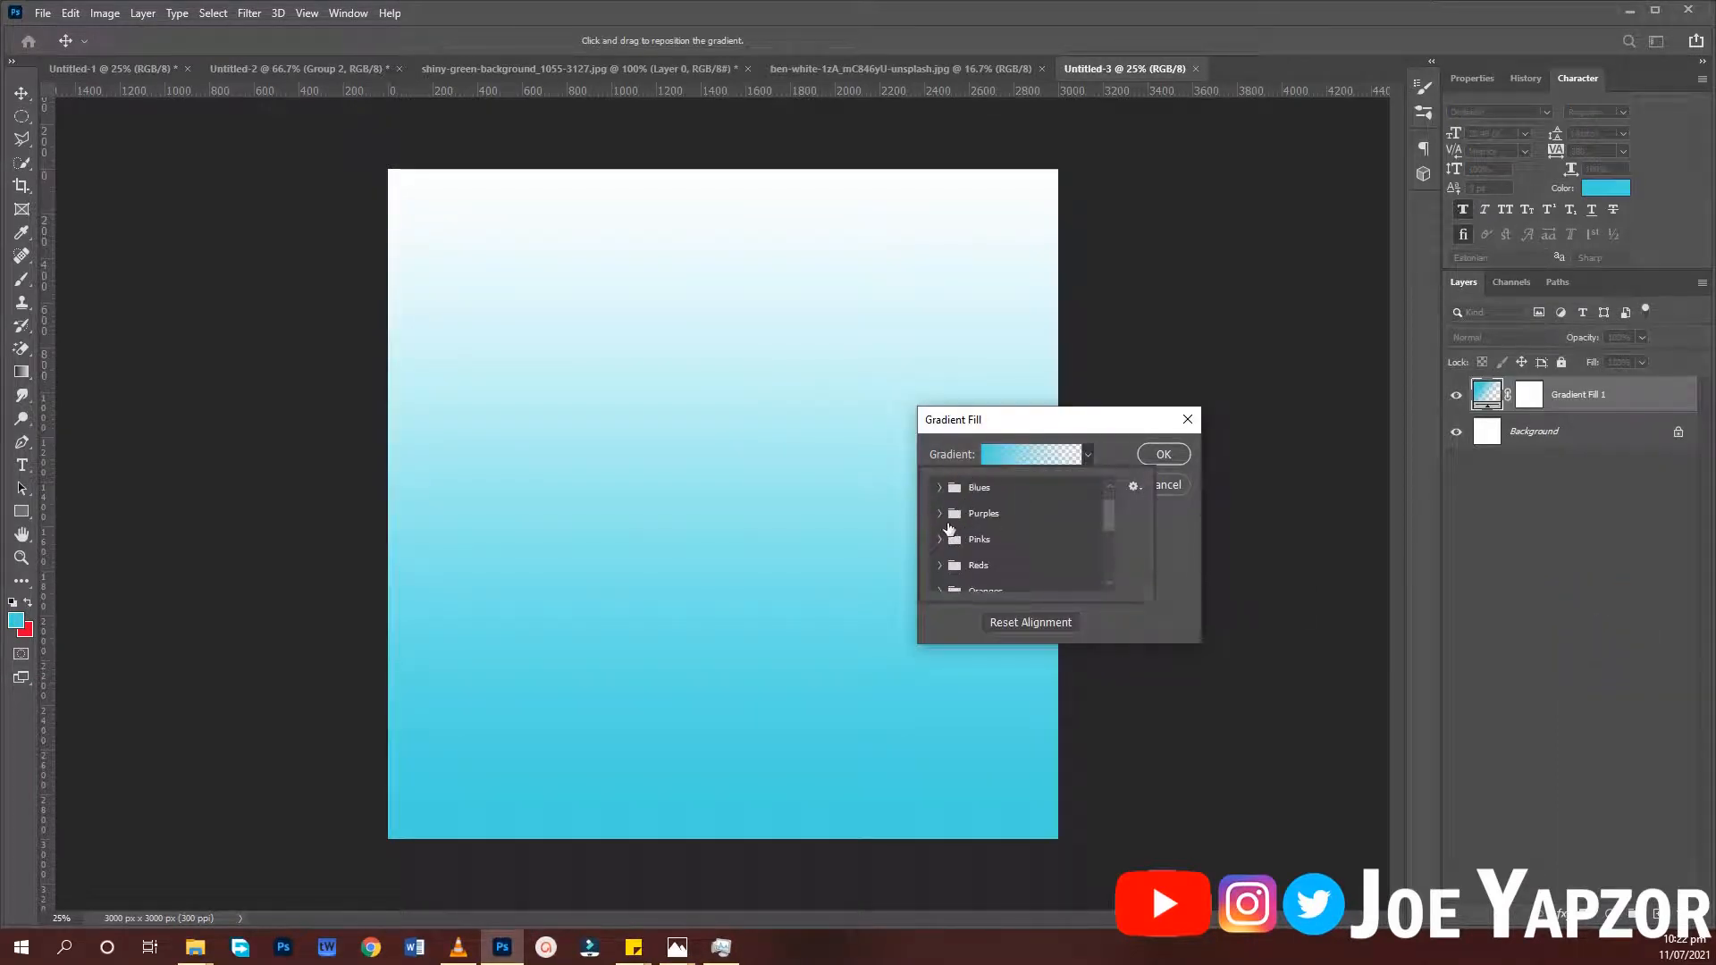
left_click(937, 515)
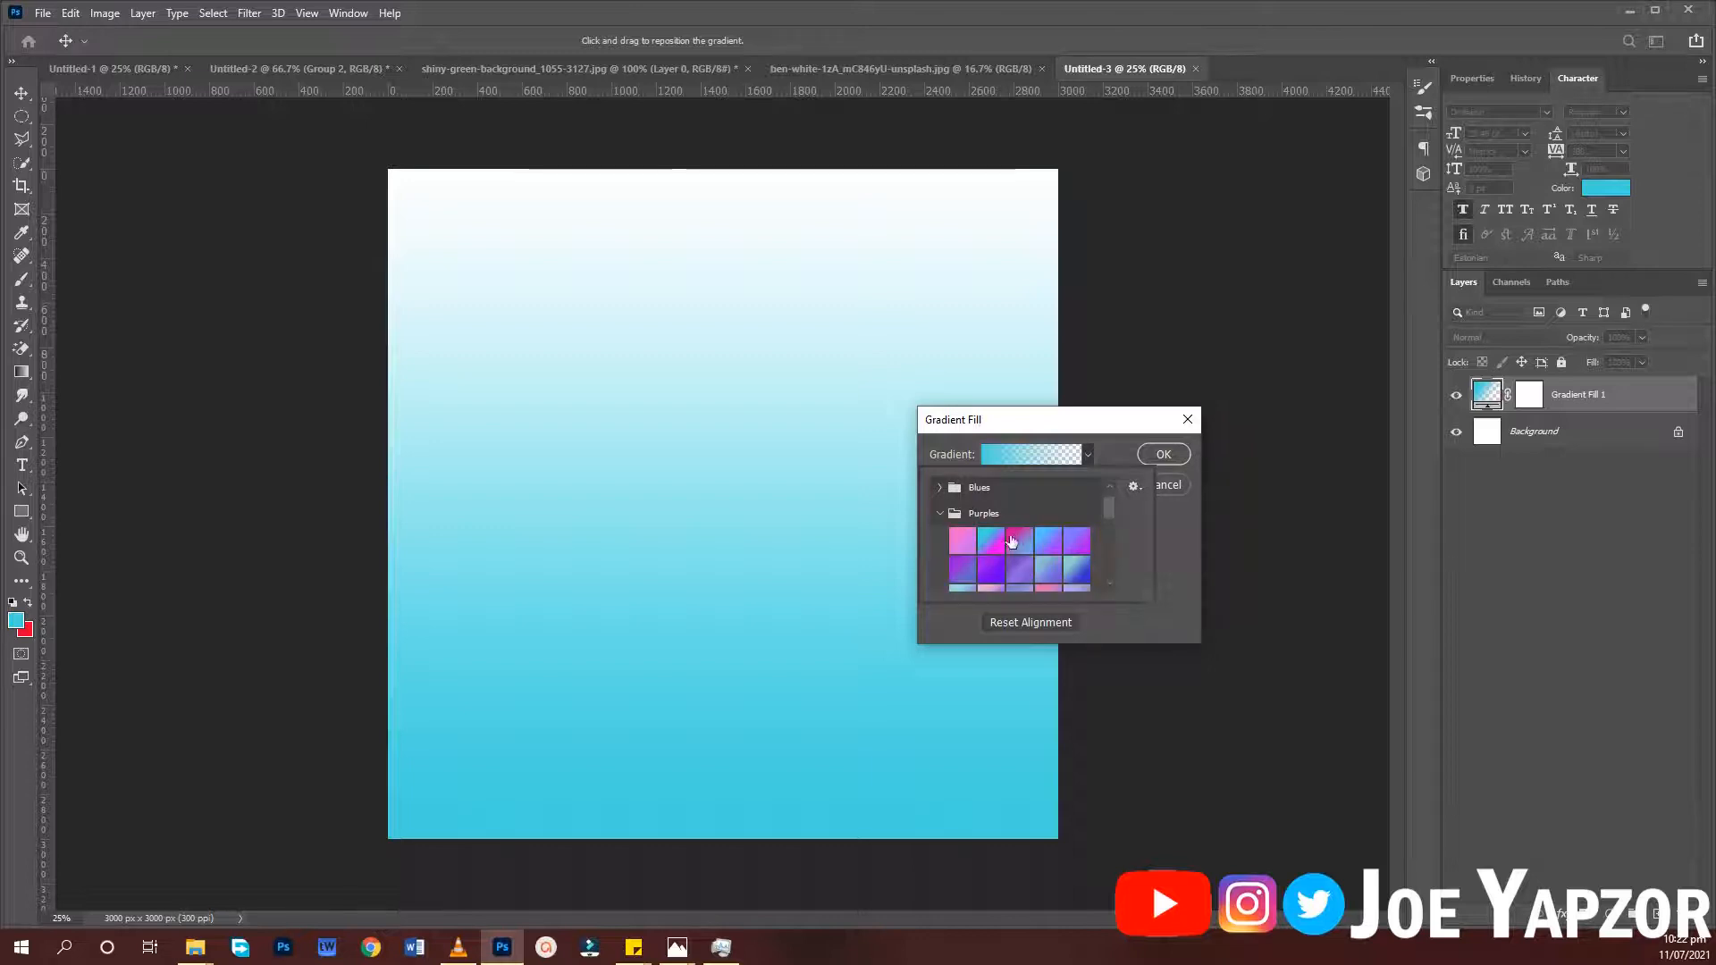
left_click(993, 539)
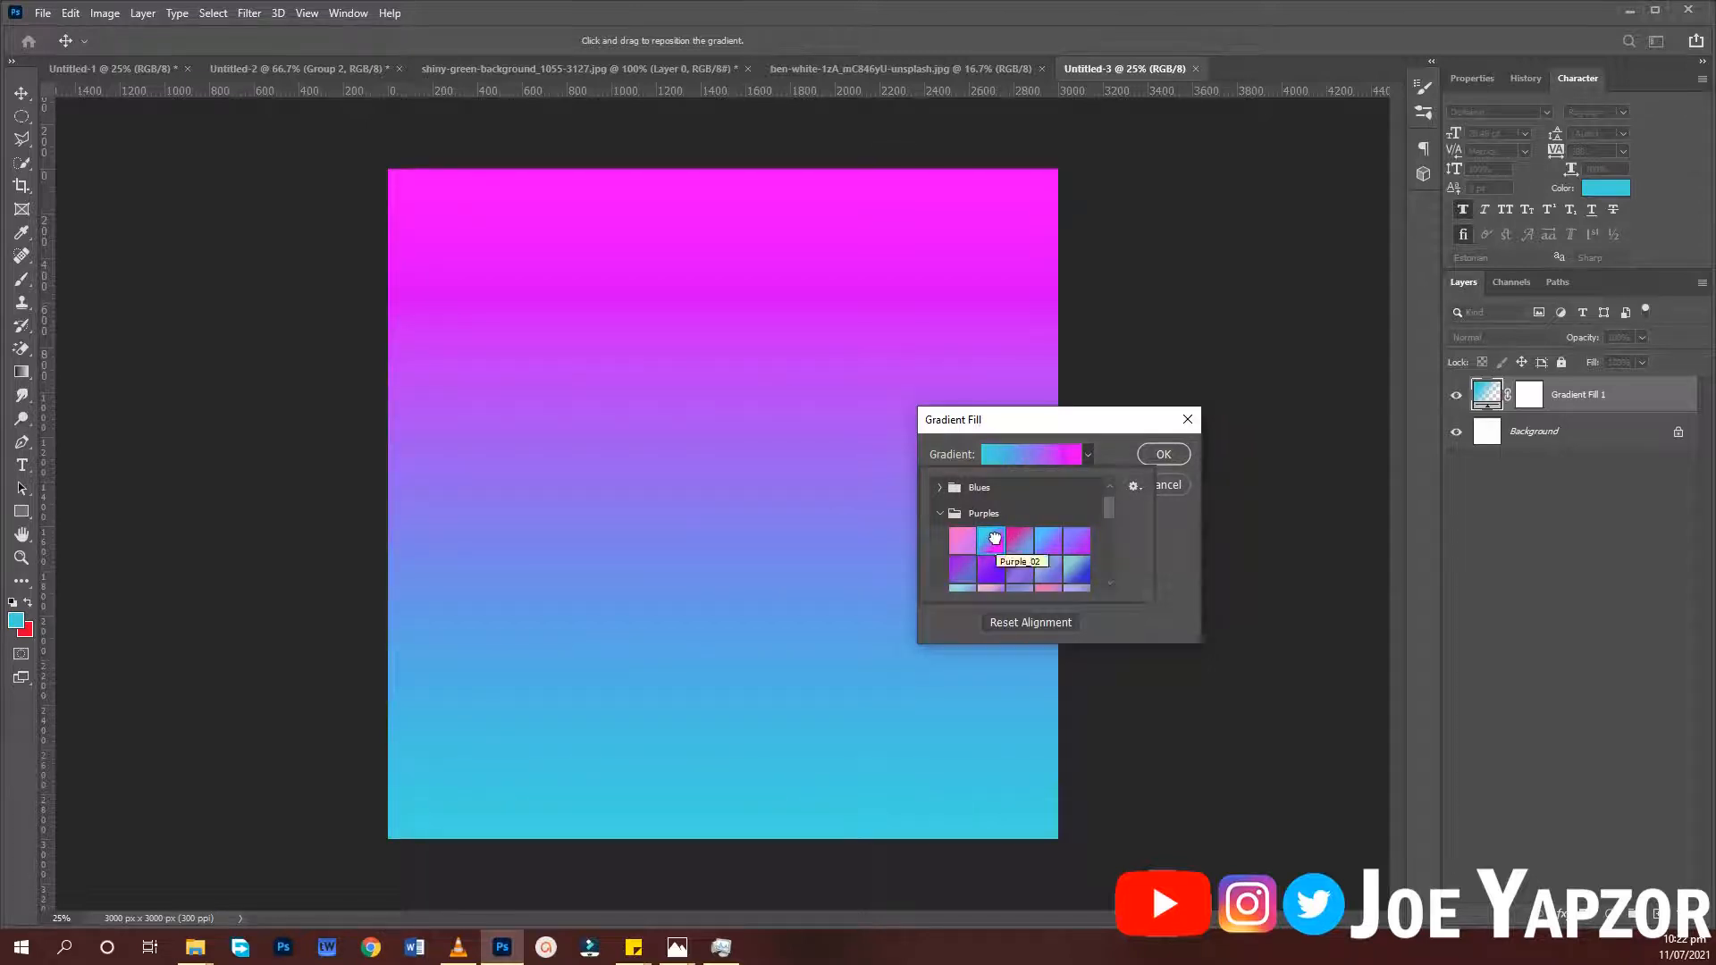
left_click(1105, 424)
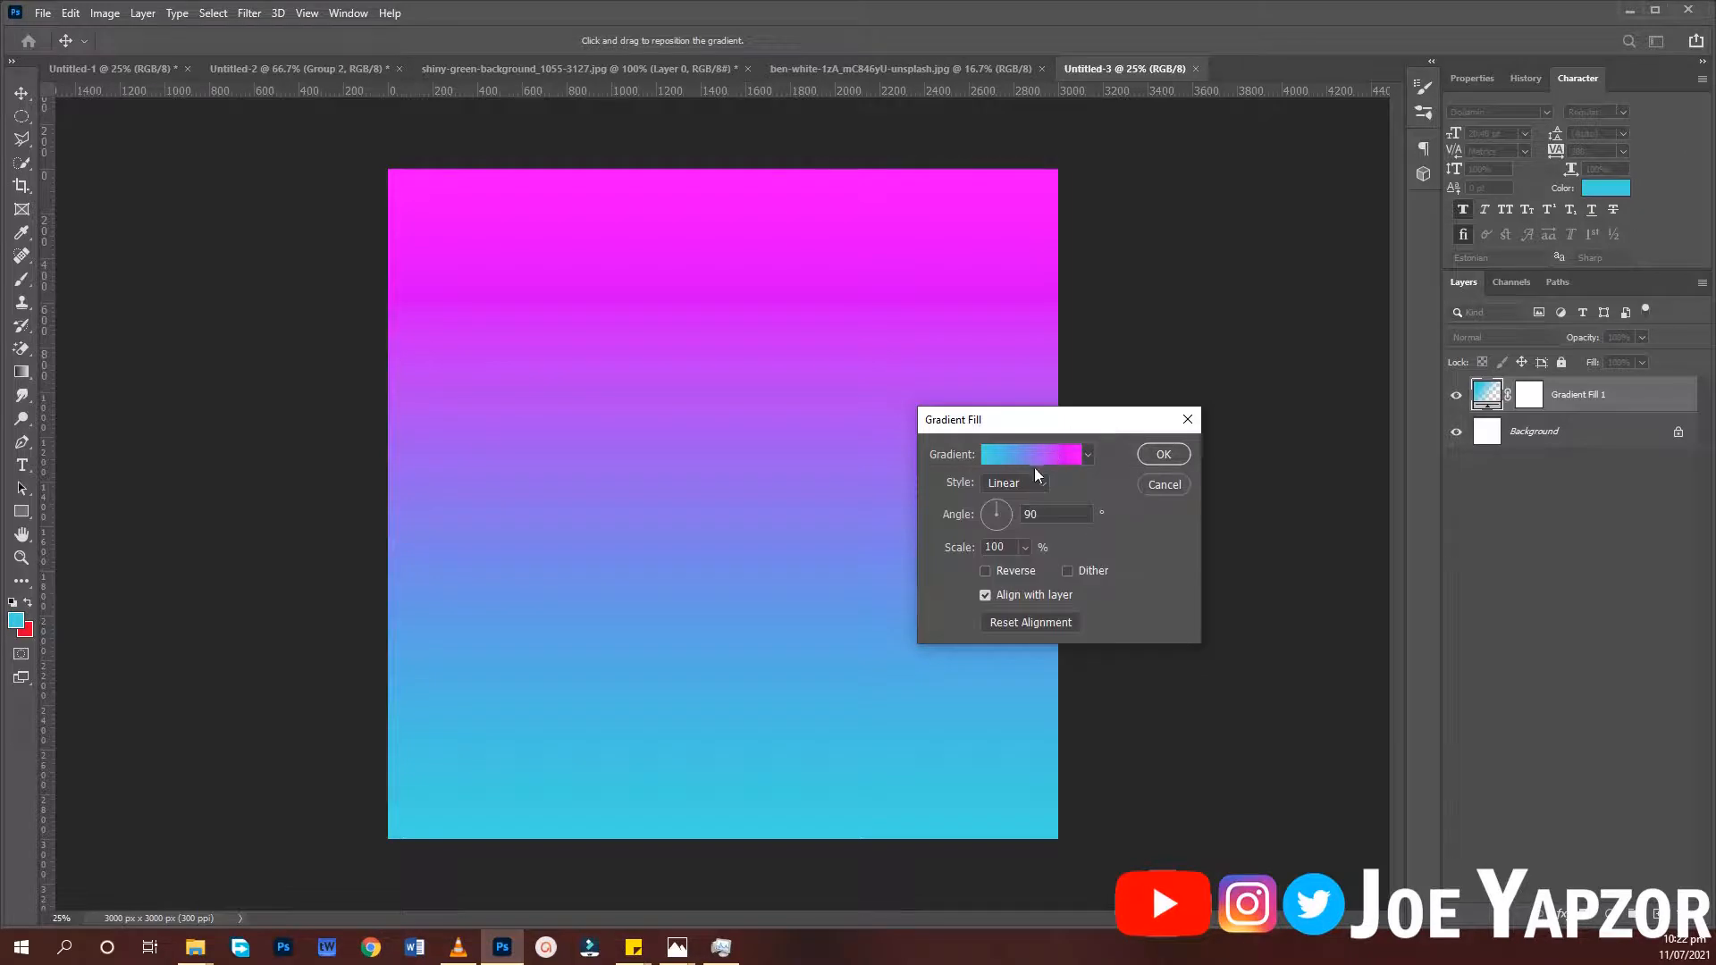
Check the gradient's two end colour stops in the Gradient Editor and accept the gradient fill
left_click(1032, 459)
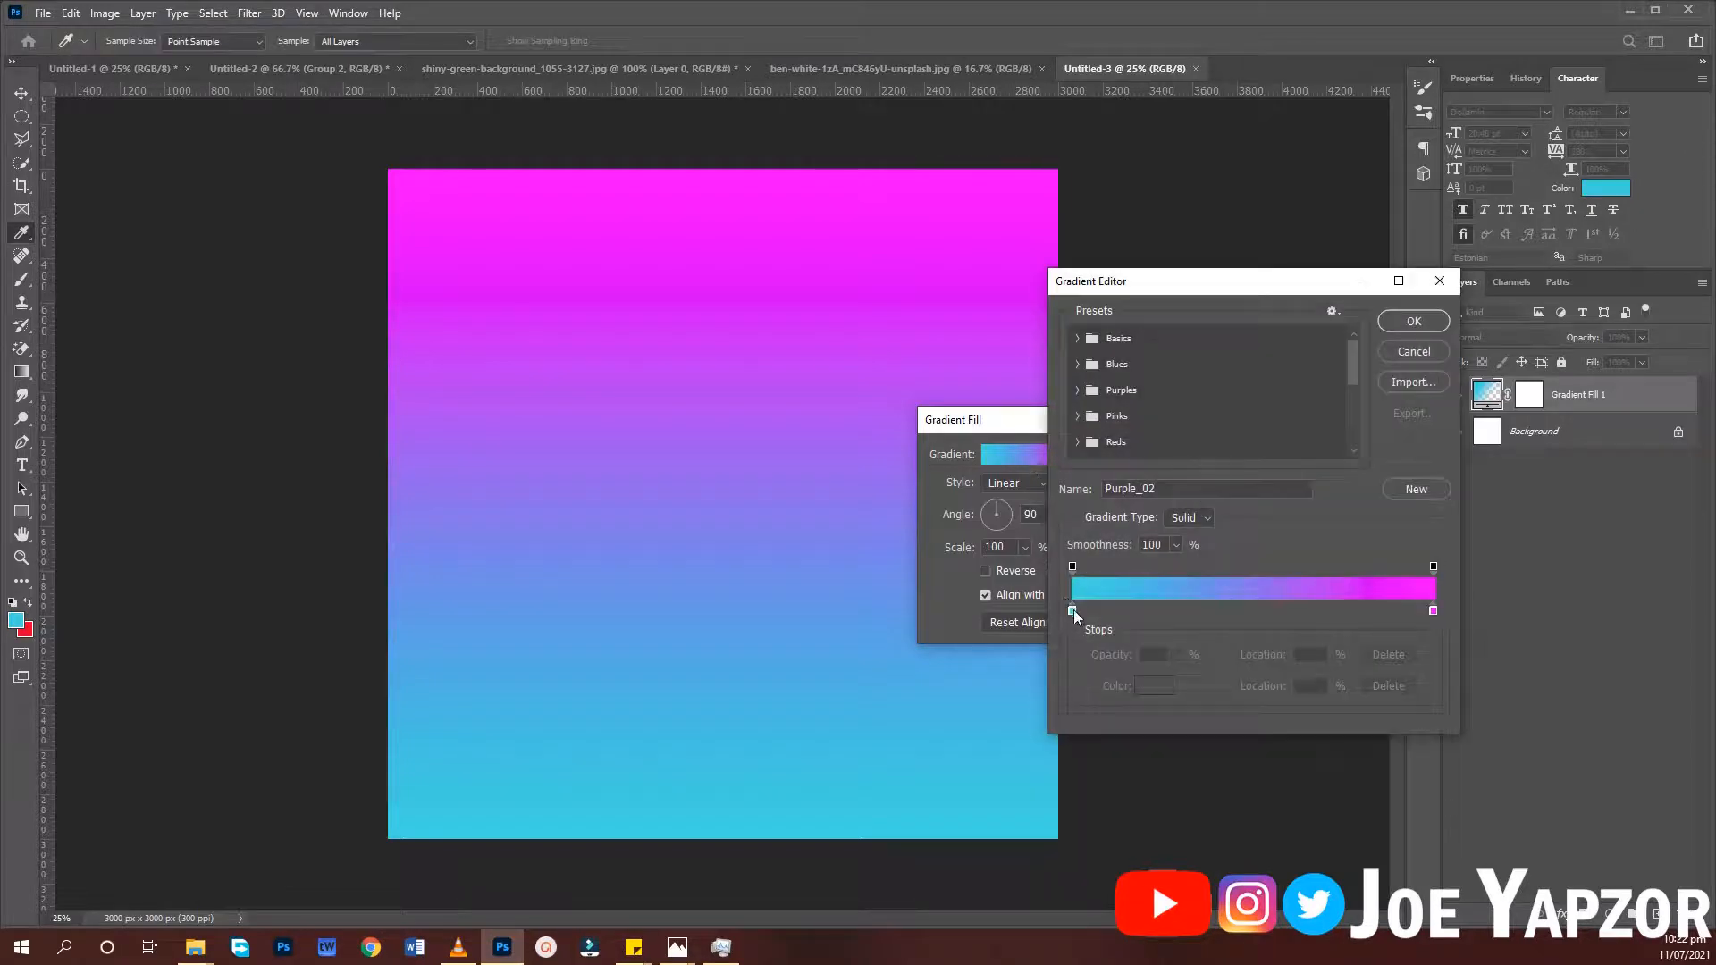
left_click(1072, 610)
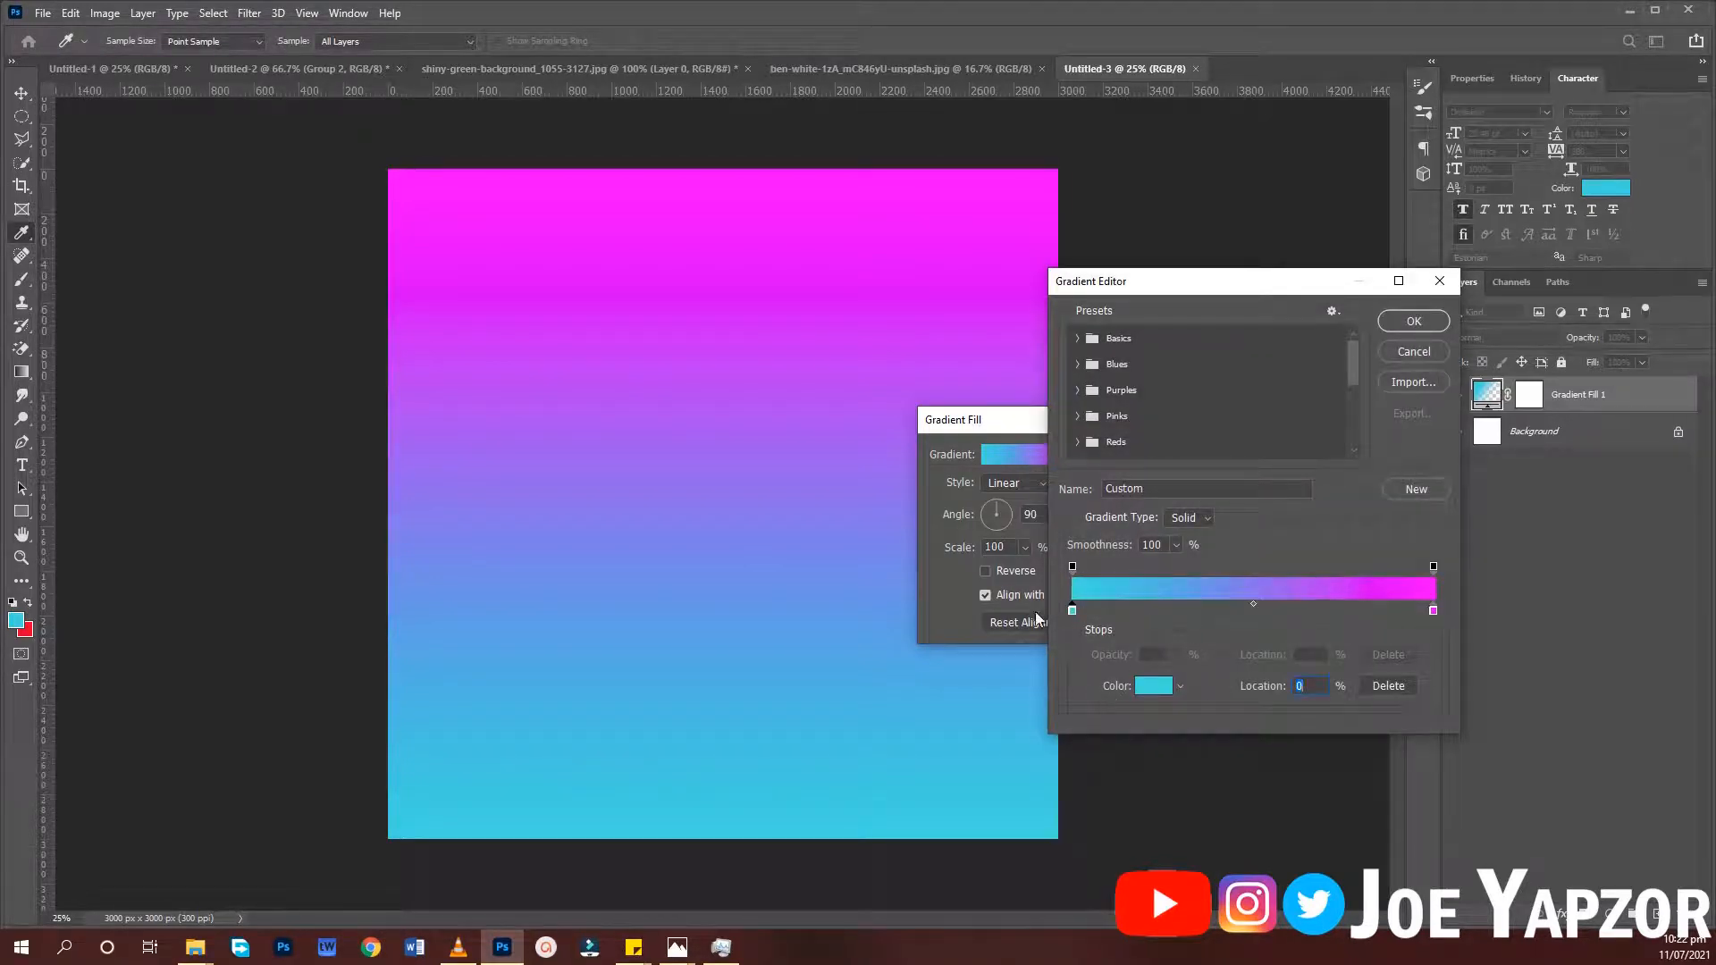
left_click(1433, 613)
left_click(1413, 321)
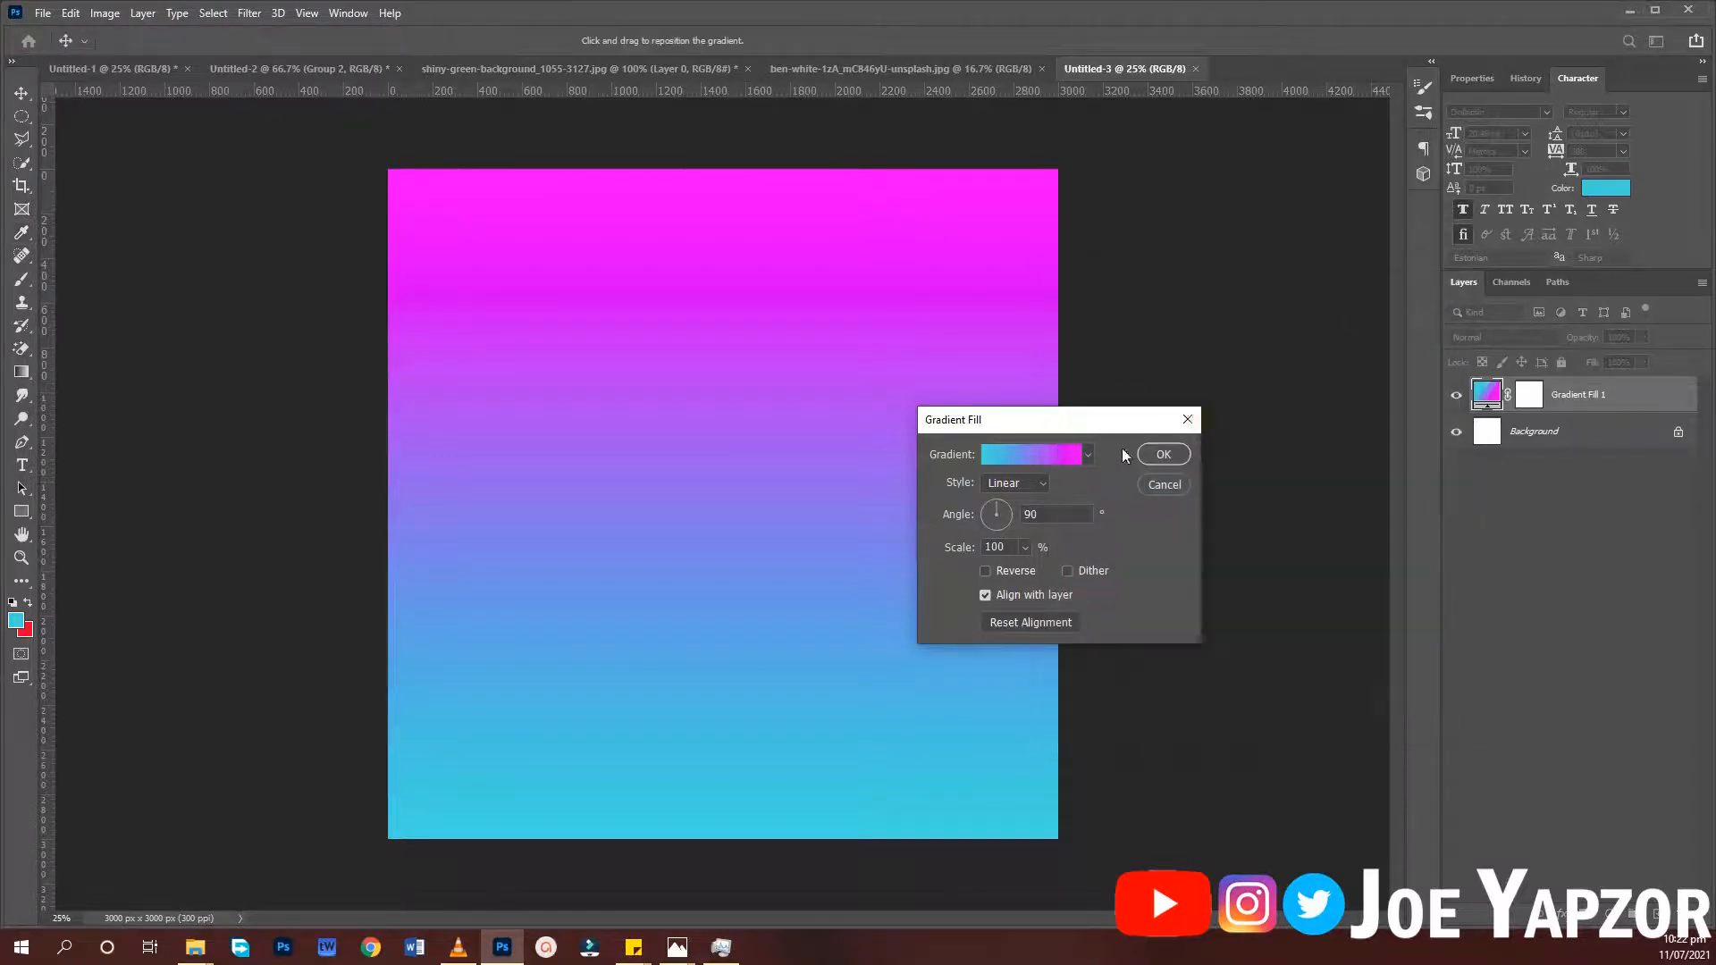
left_click(1158, 454)
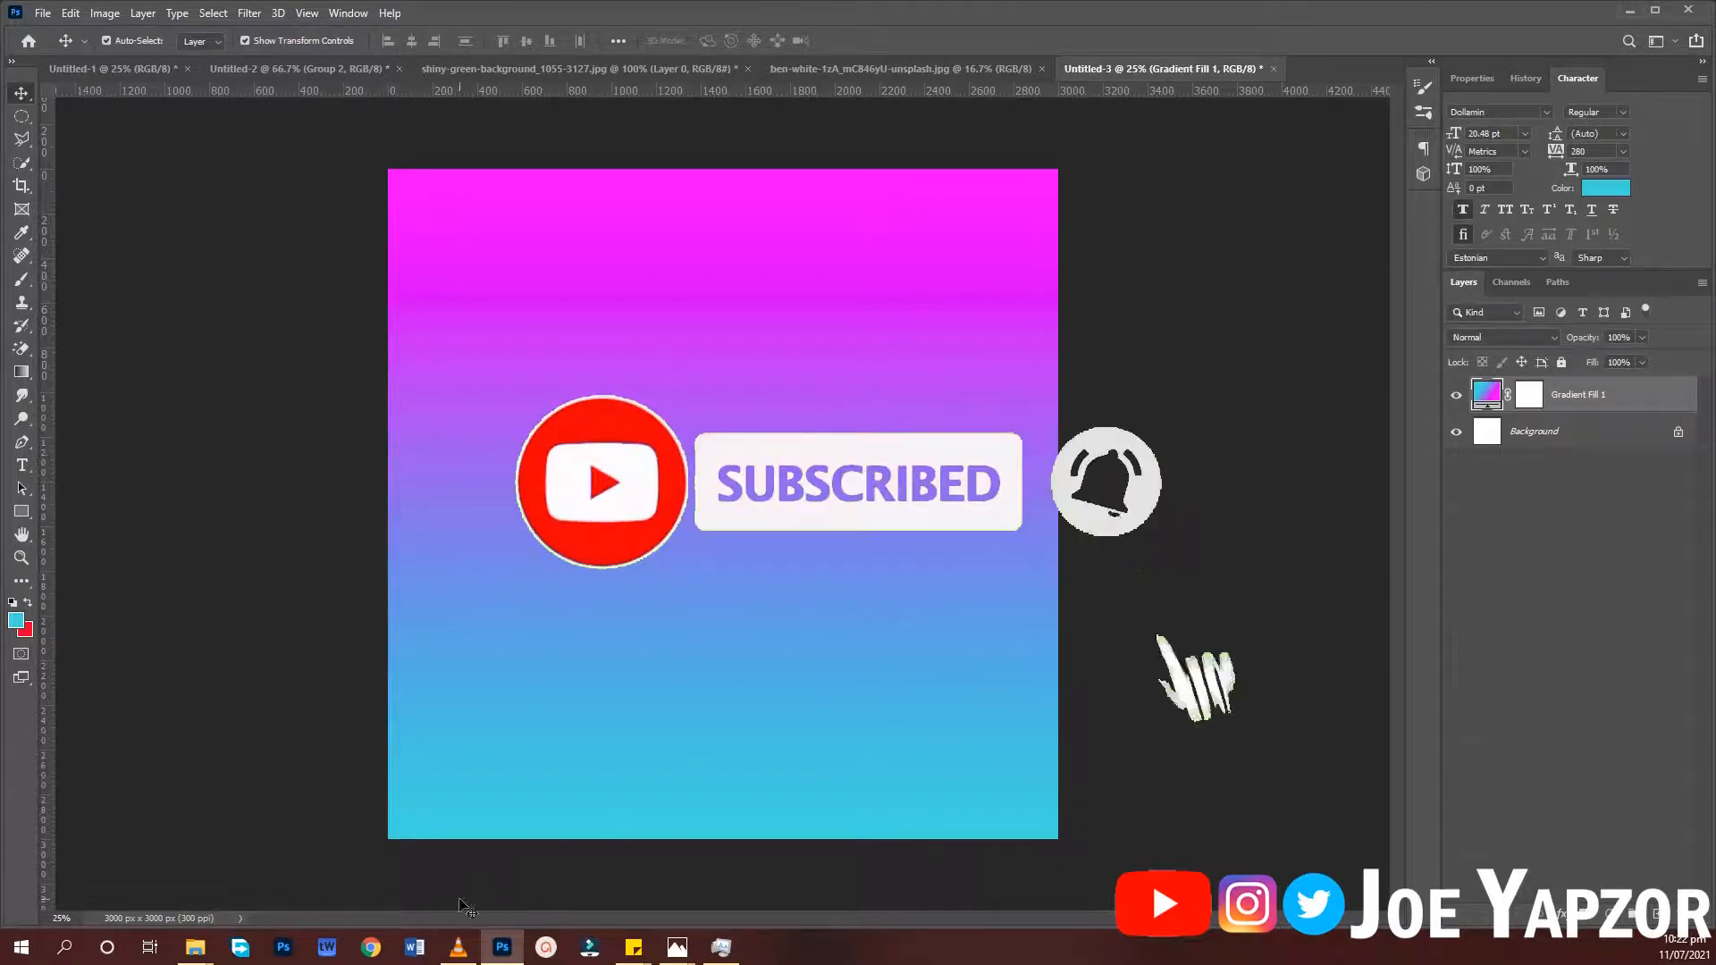
Draw a black rounded rectangle about 1156 × 1984 px with a 10 px radius on the left half of the canvas
mouse_move(684, 950)
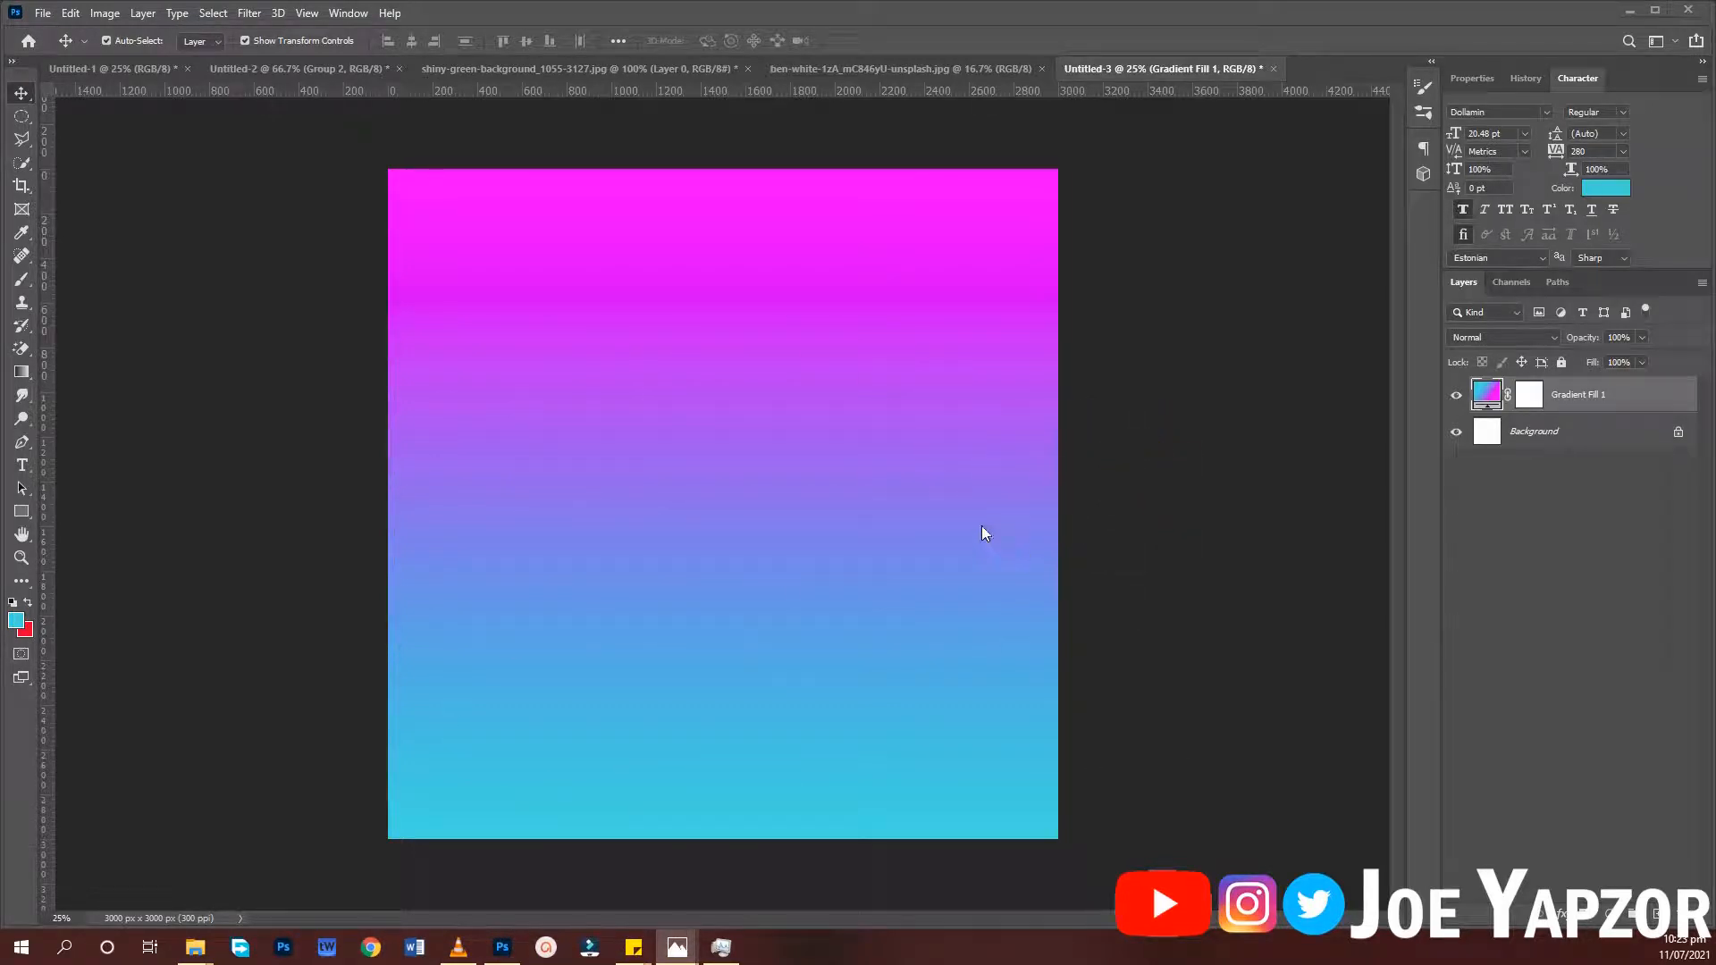
left_click(23, 513)
left_click(24, 513)
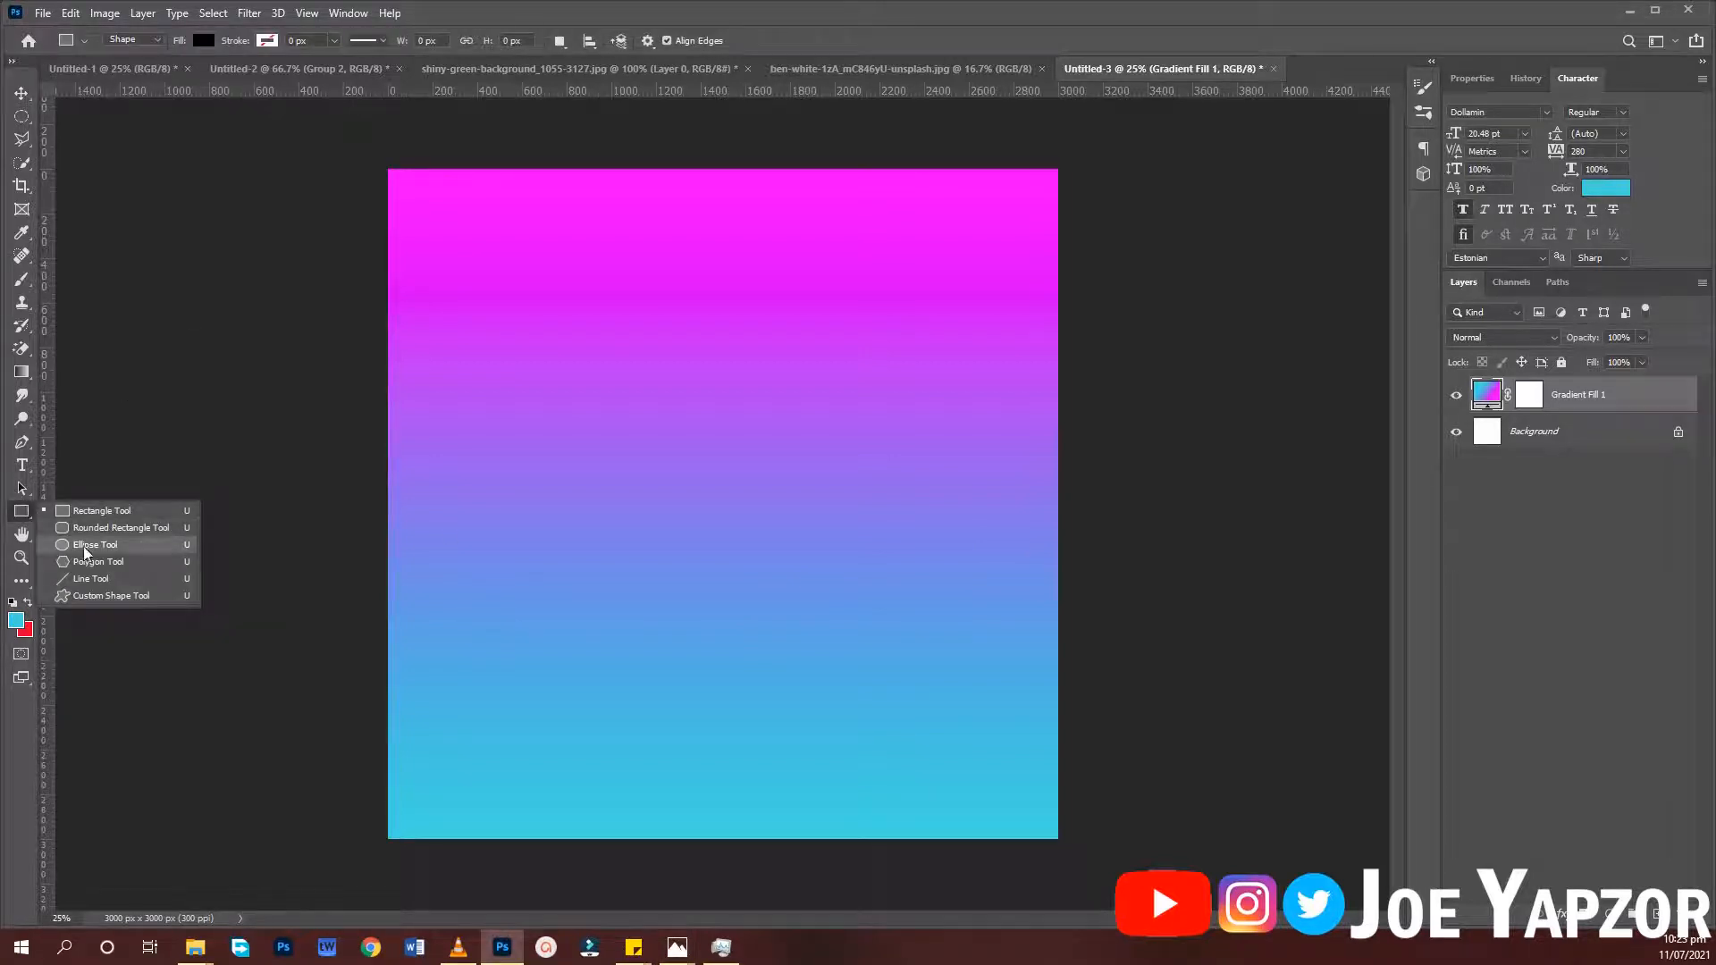
left_click(121, 527)
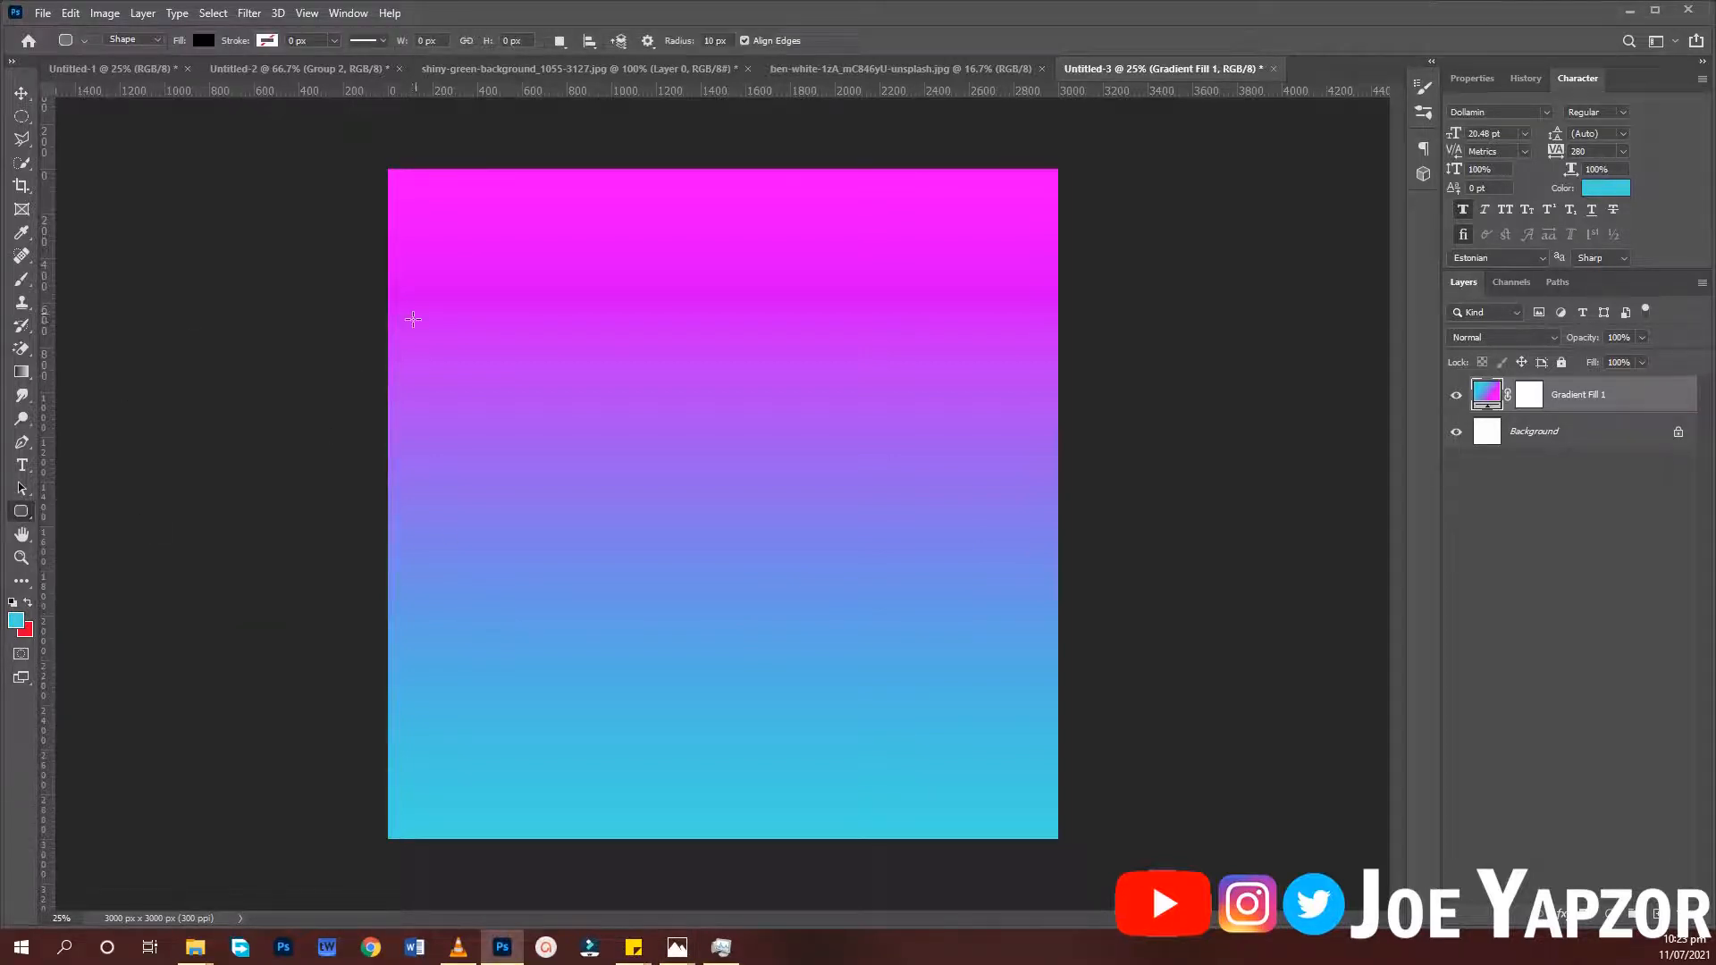
left_click_drag(441, 288, 699, 732)
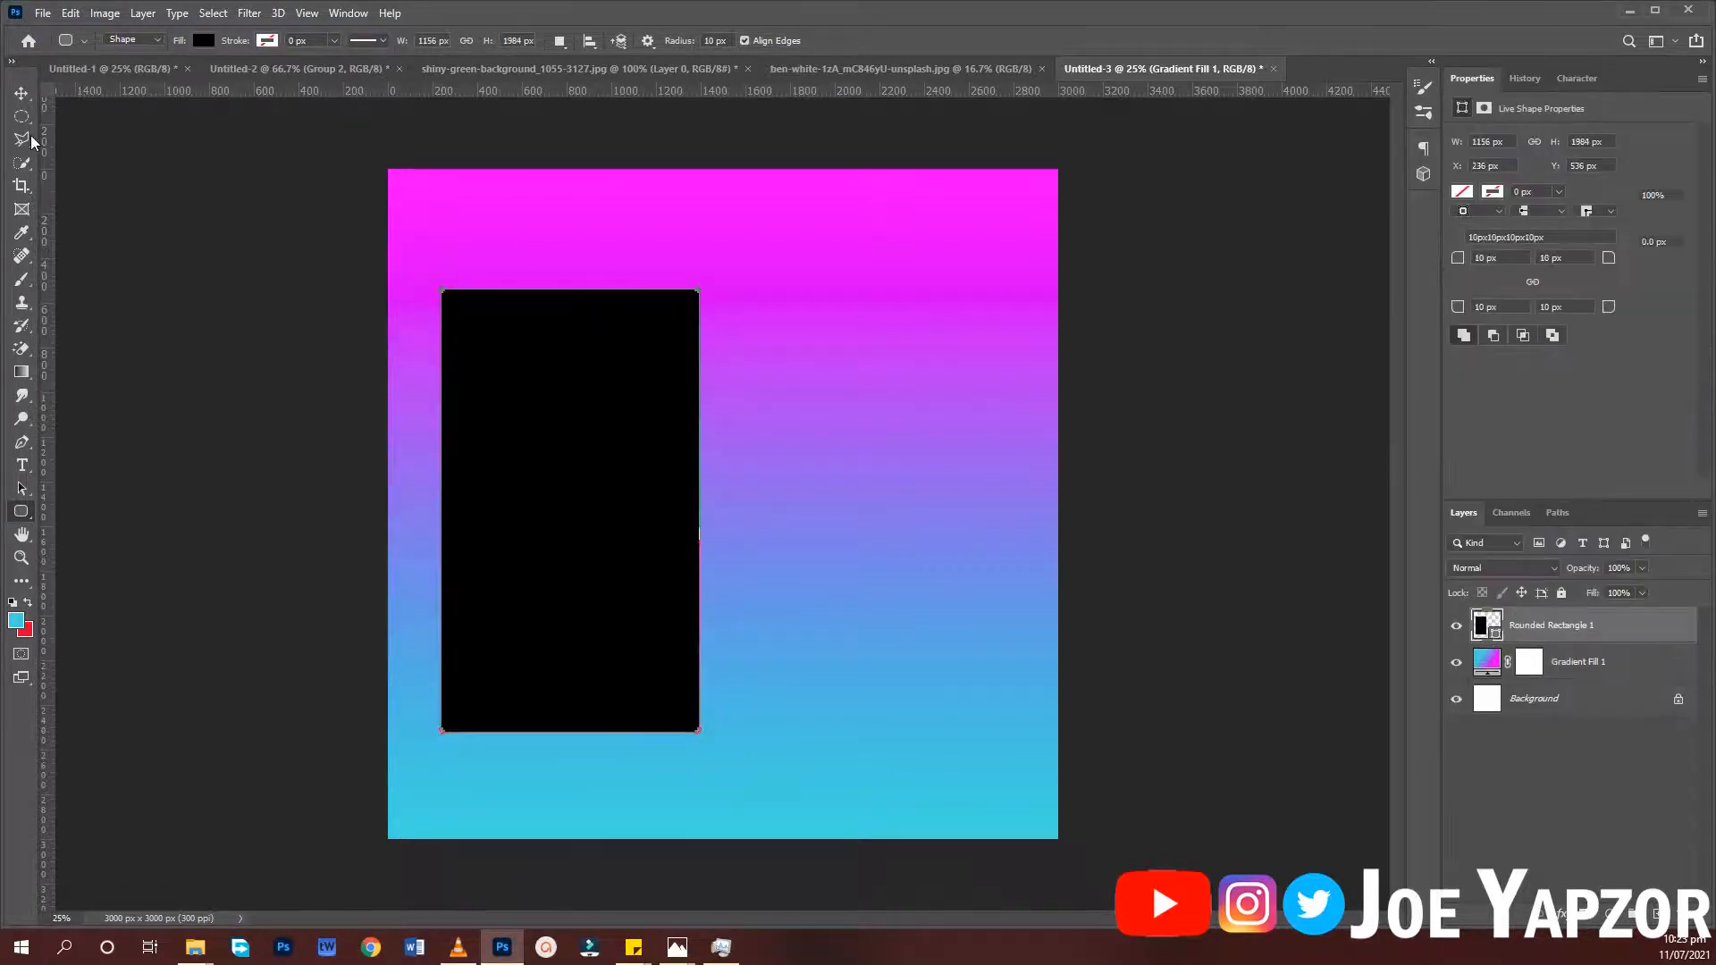
Transform the rounded rectangle to about 1264 × 1888 px and shift it closer to the canvas's left edge
left_click(22, 93)
key("ctrl+t")
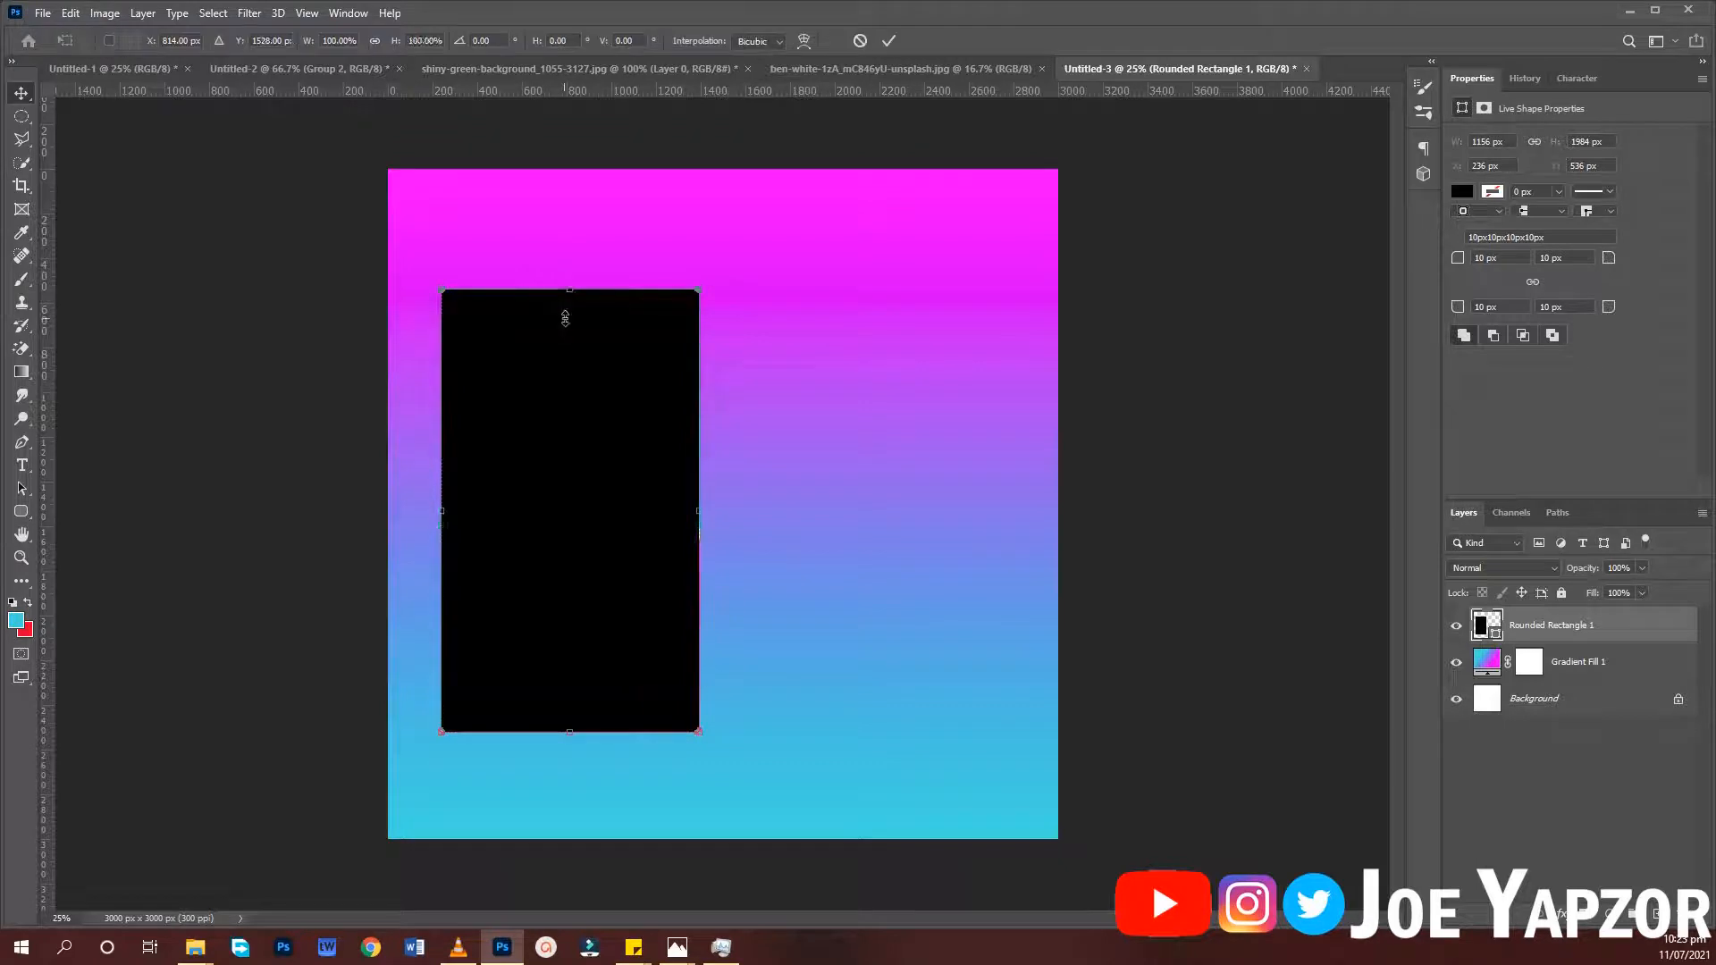
left_click_drag(569, 289, 567, 318)
left_click_drag(551, 413, 531, 386)
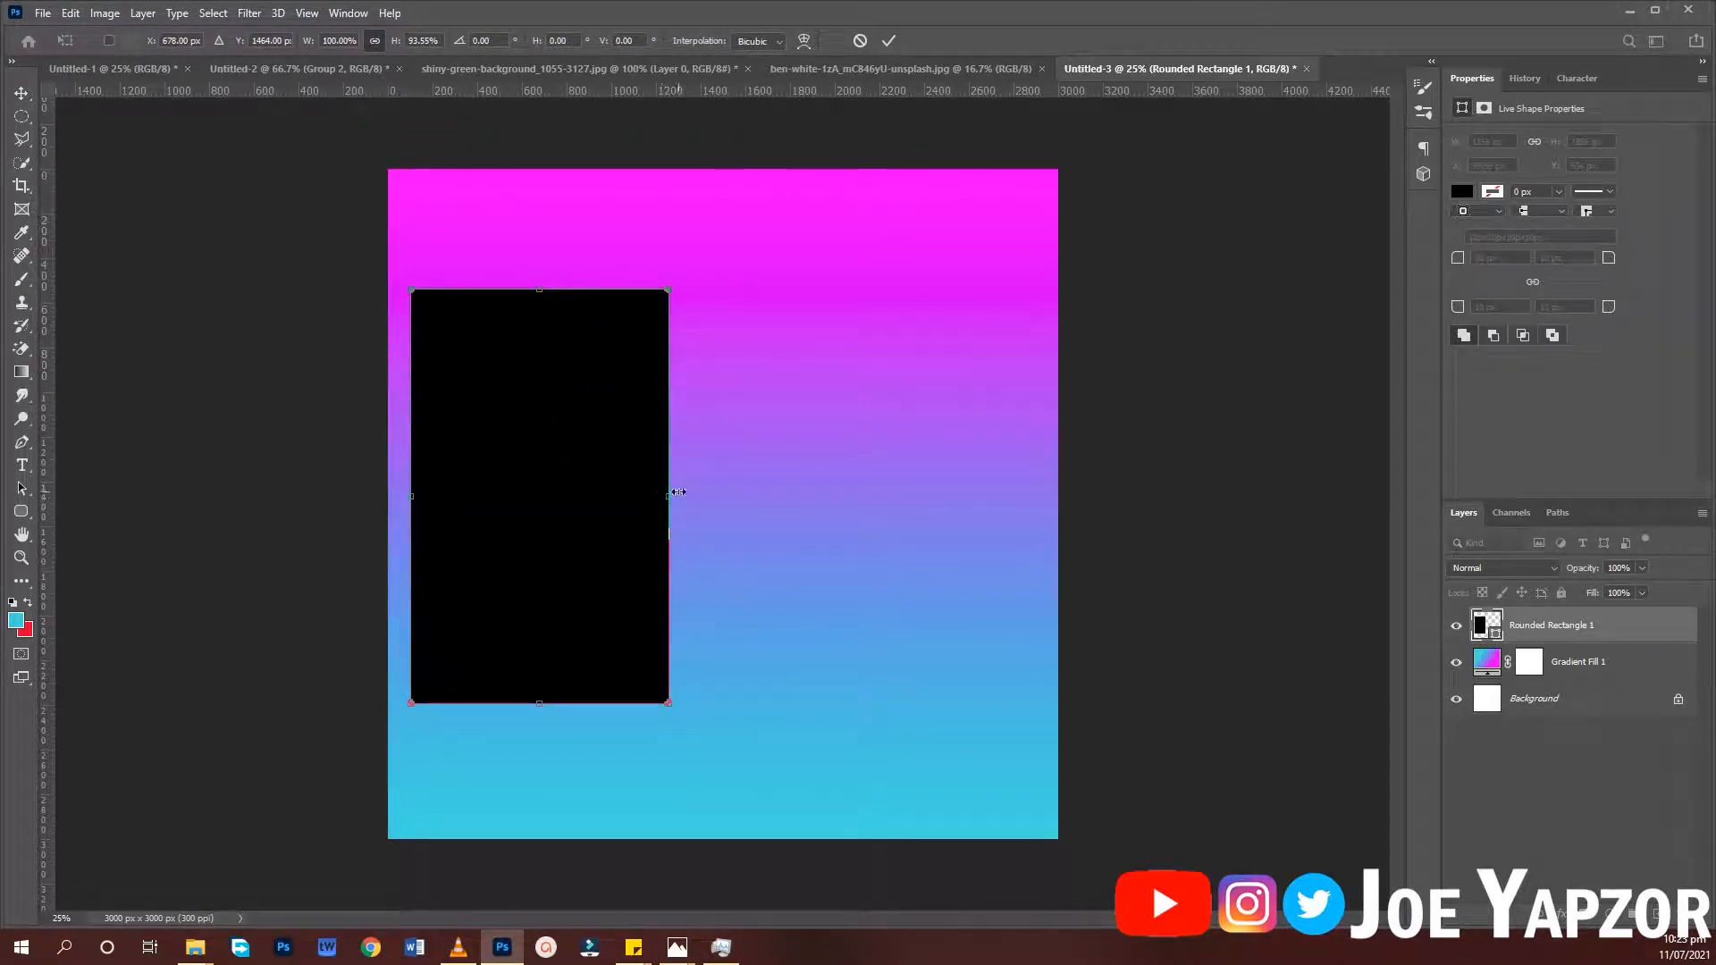
left_click_drag(663, 498, 625, 537)
key("Return")
left_click_drag(551, 714, 551, 719)
key("Return")
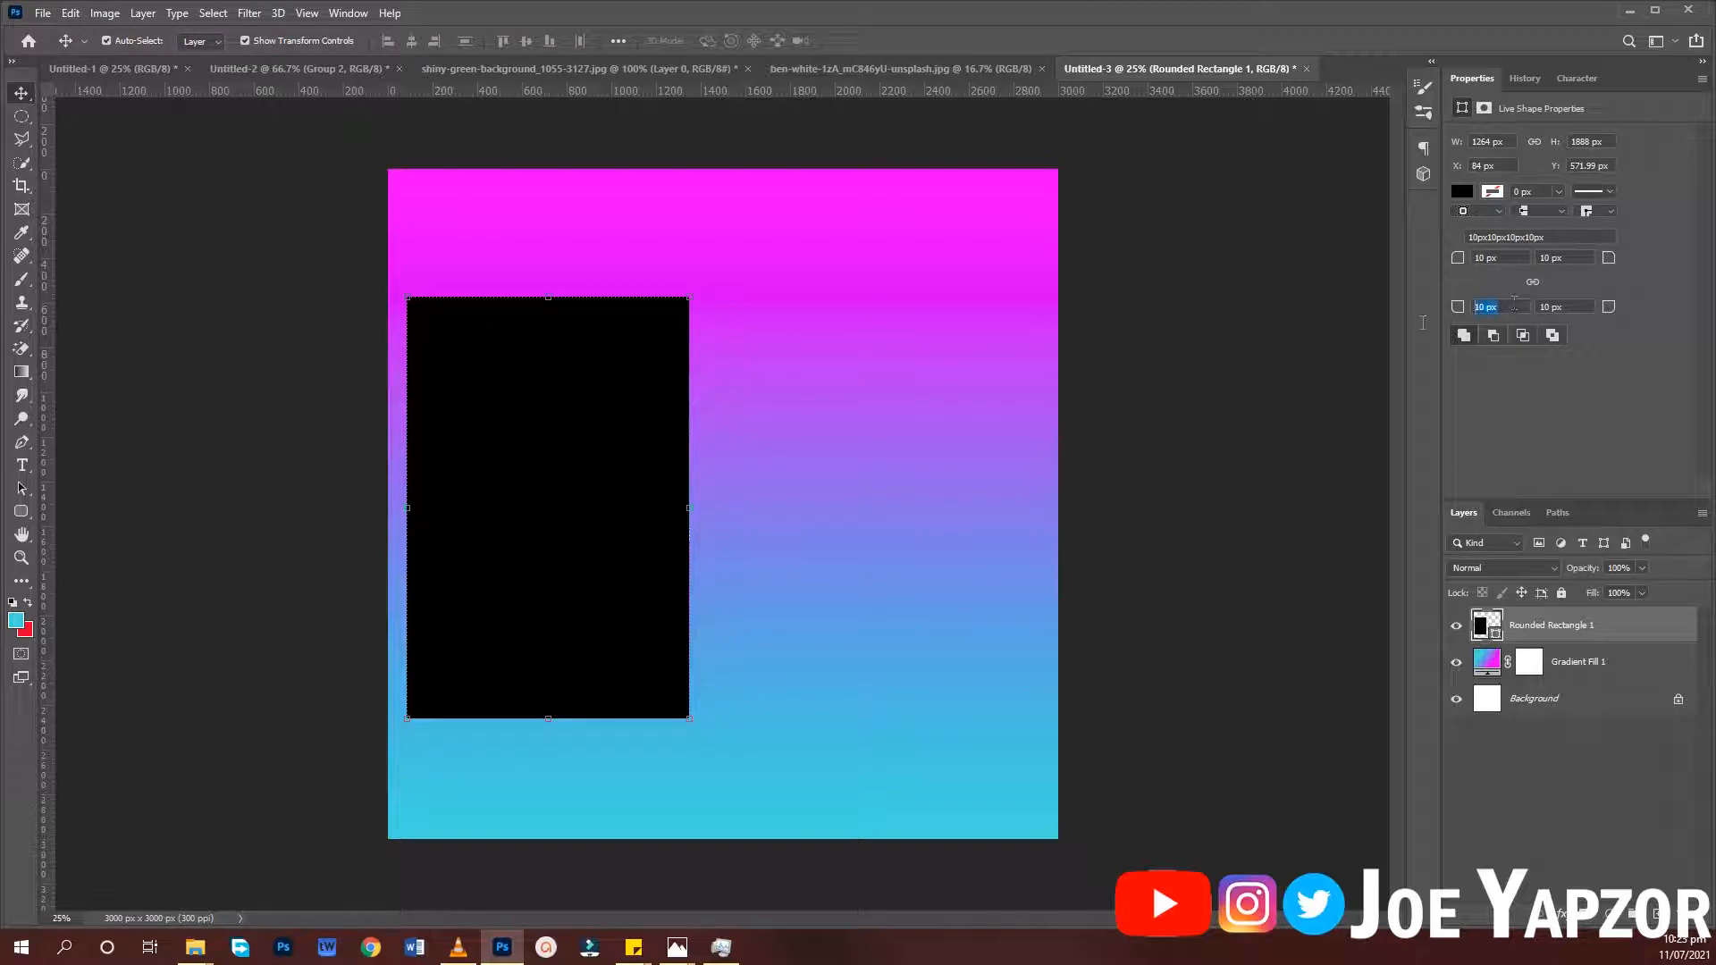
Set the rectangle's two top corner radii to 600 px and its two bottom corner radii to 0 px, then deselect it
left_click_drag(1572, 303, 1485, 307)
left_click_drag(1571, 259, 1493, 262)
key("Return")
type("600")
key("Return")
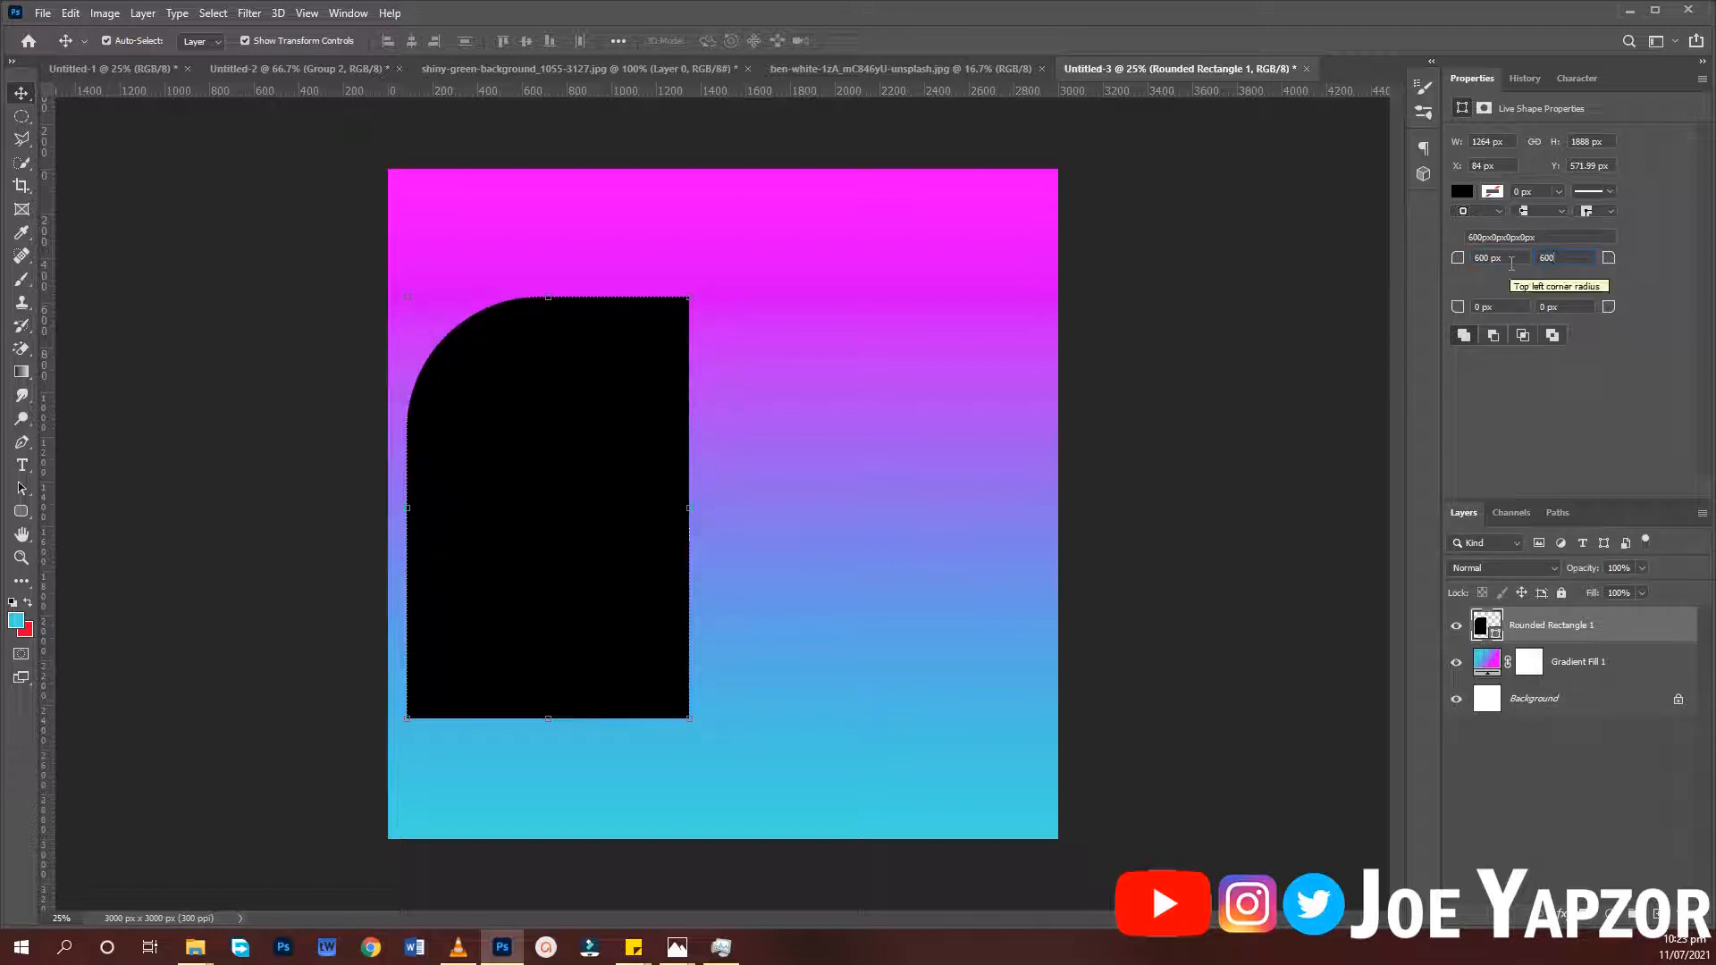
key("Return")
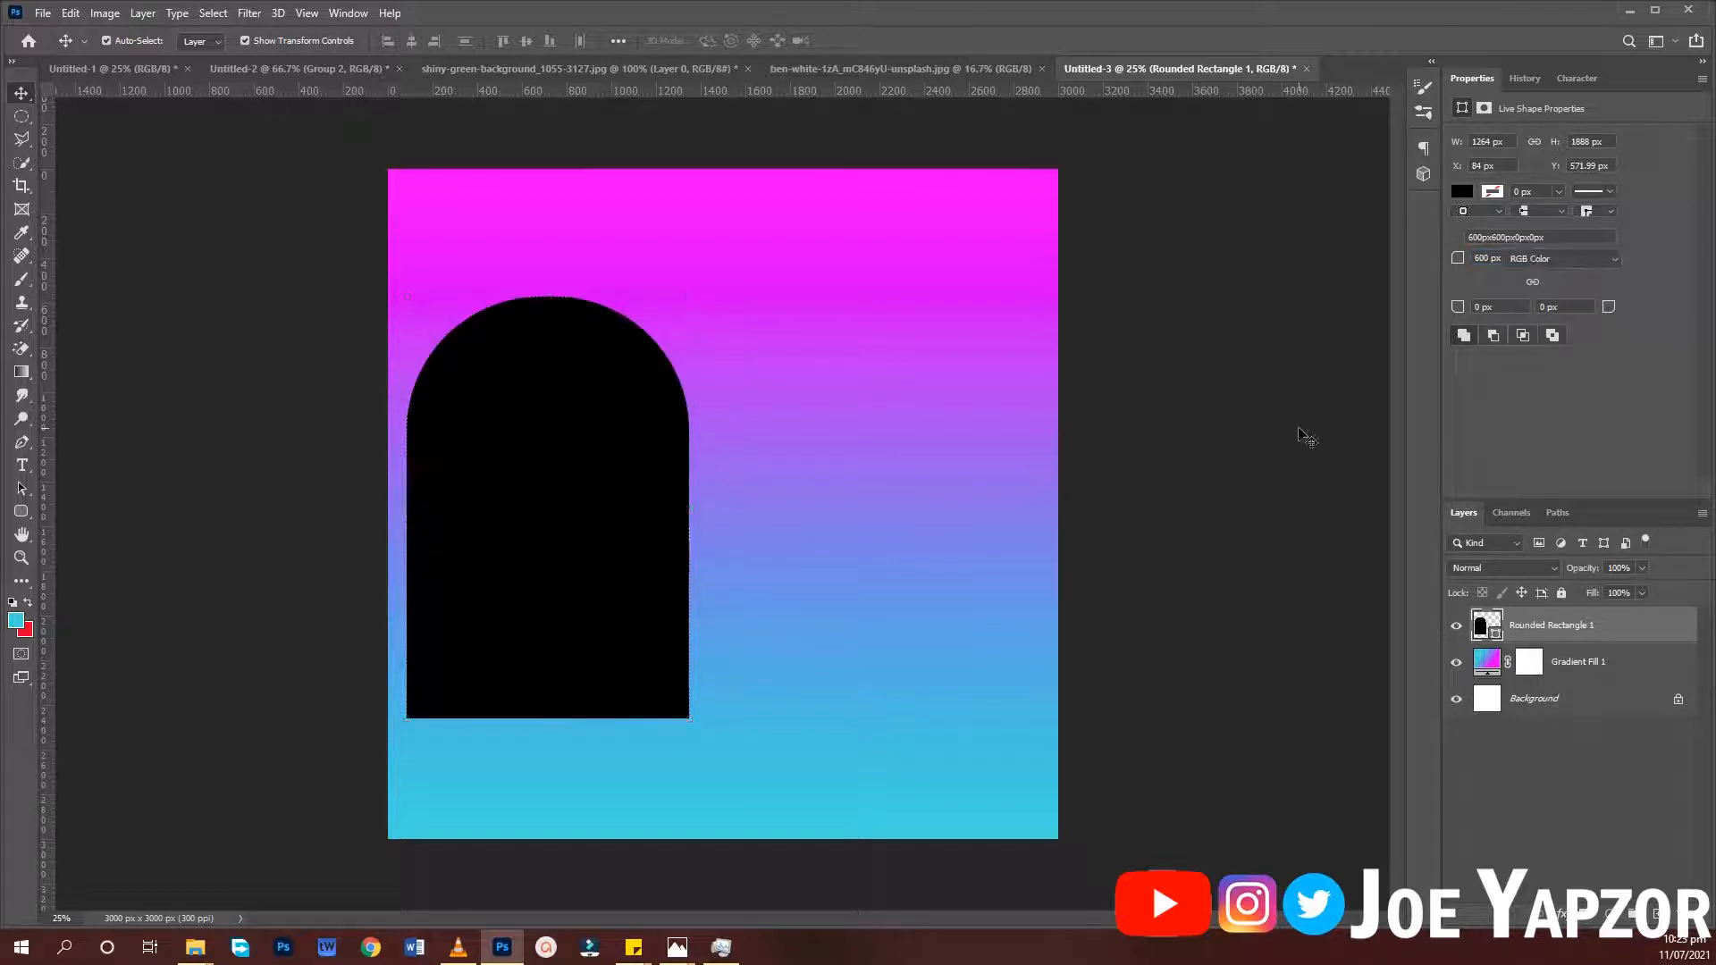
left_click(1302, 433)
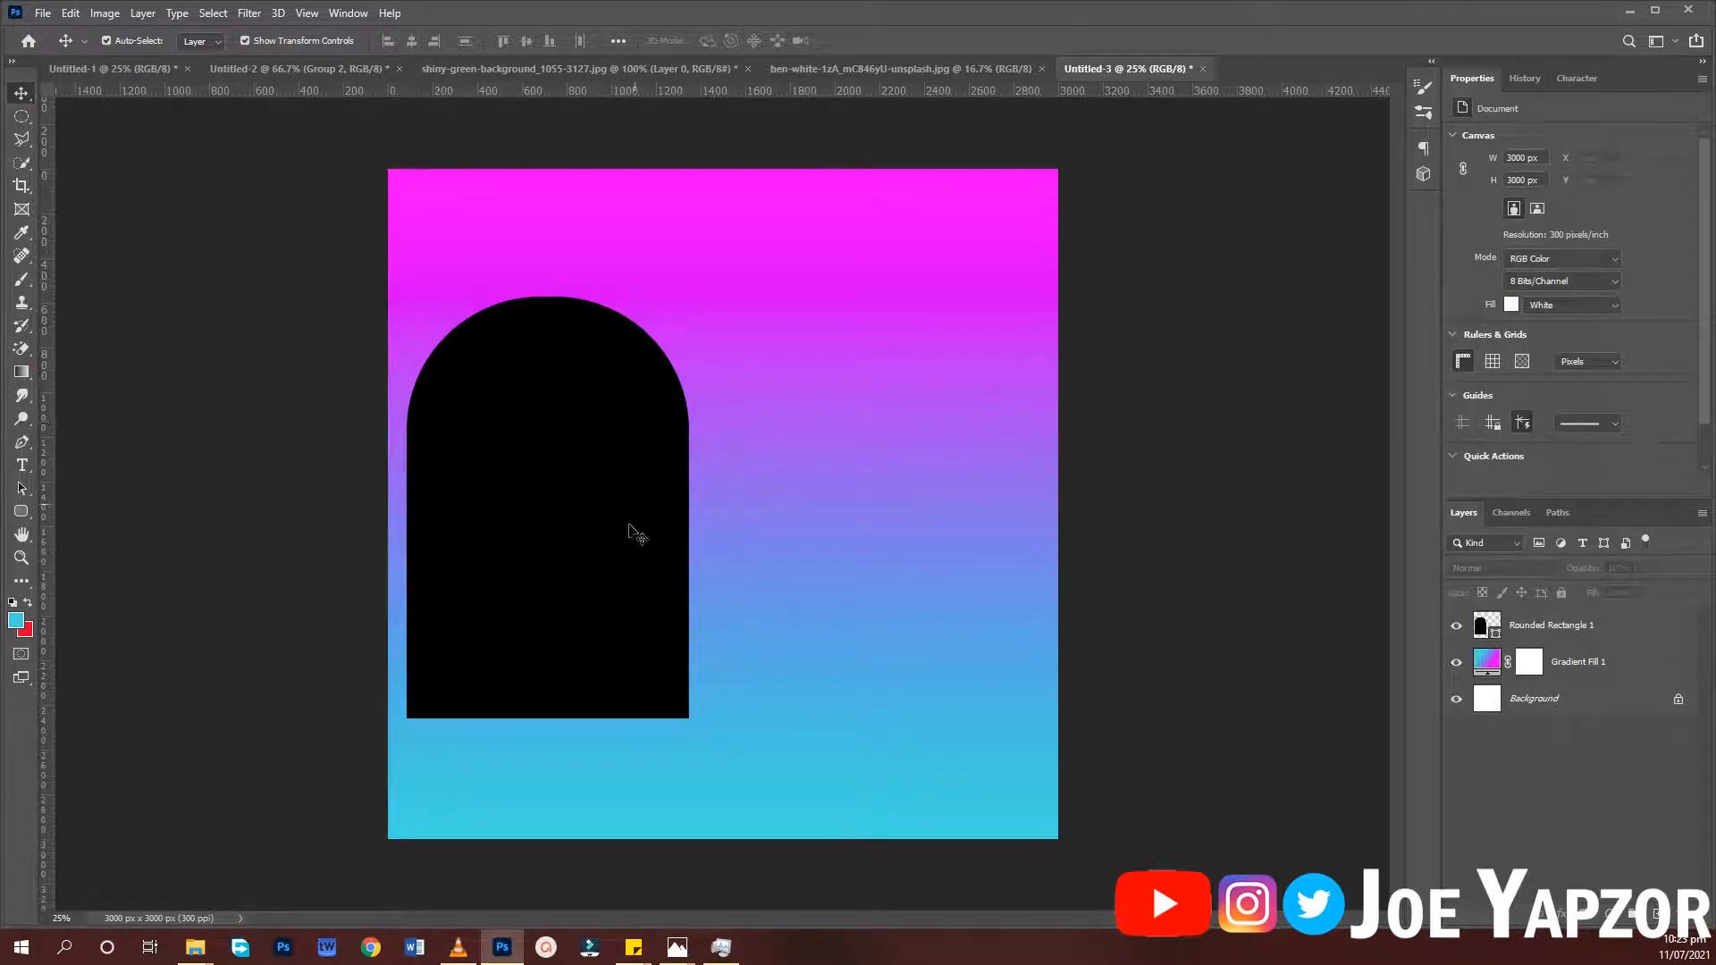
Draw a rounded rectangle bar about 1540 × 216 px across the arch's base, flush with the canvas's left edge and the arch's bottom edge
left_click(541, 502)
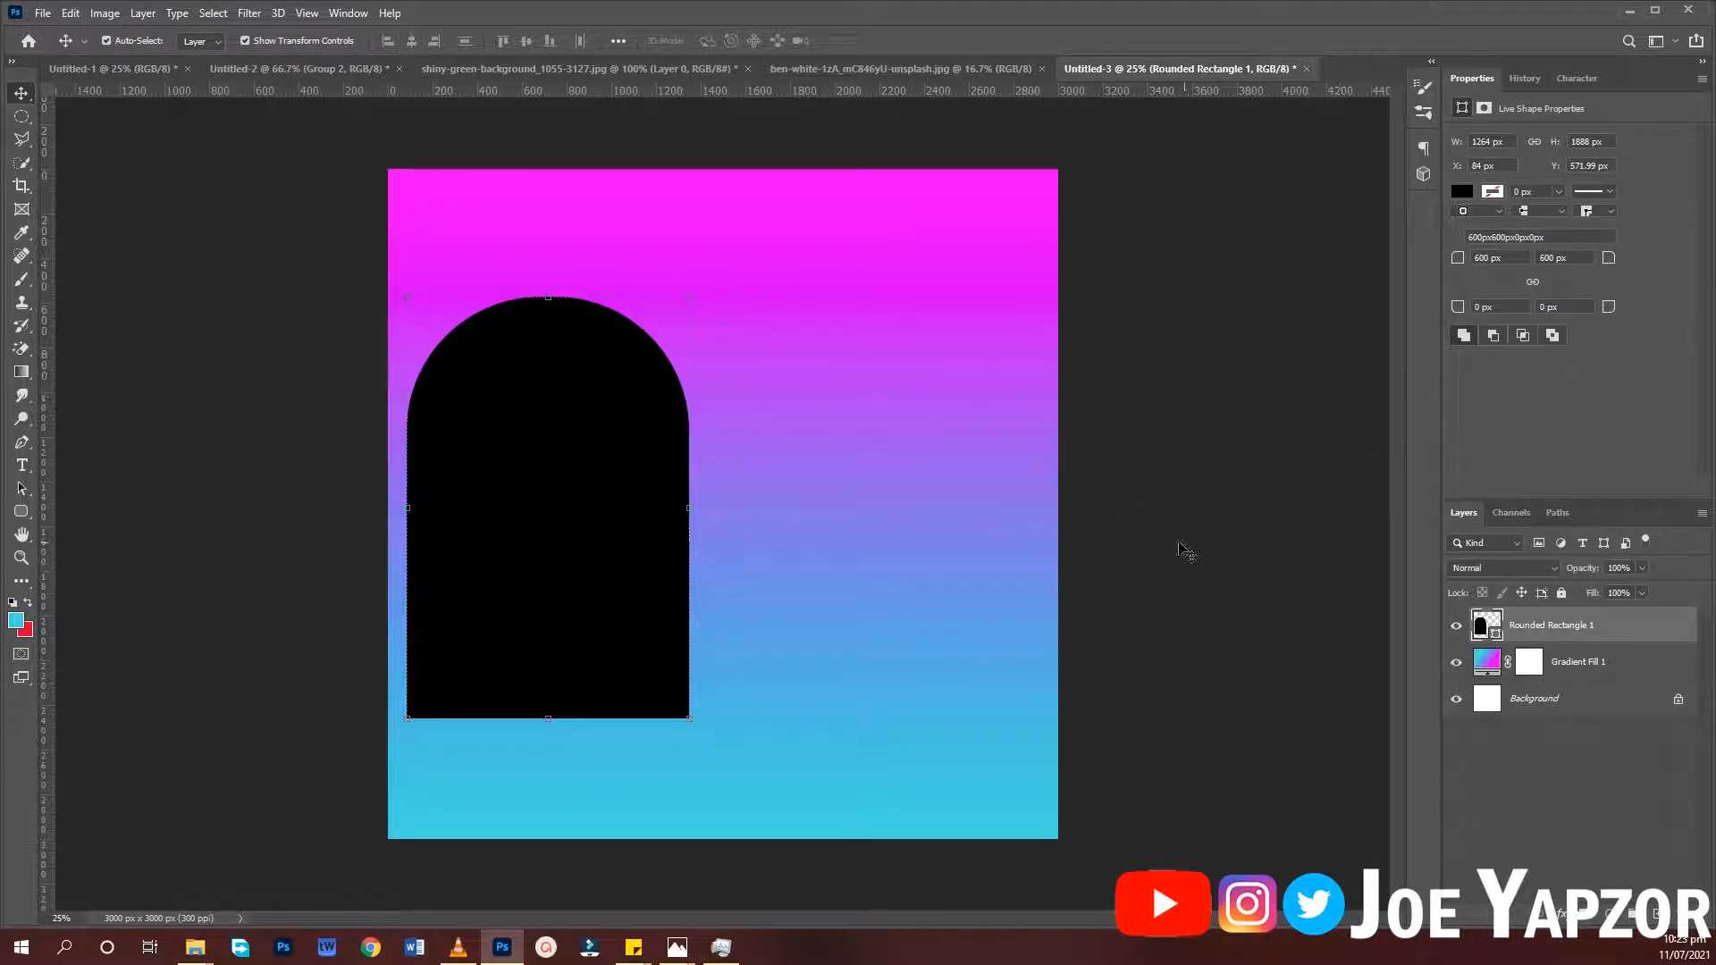
left_click(1229, 554)
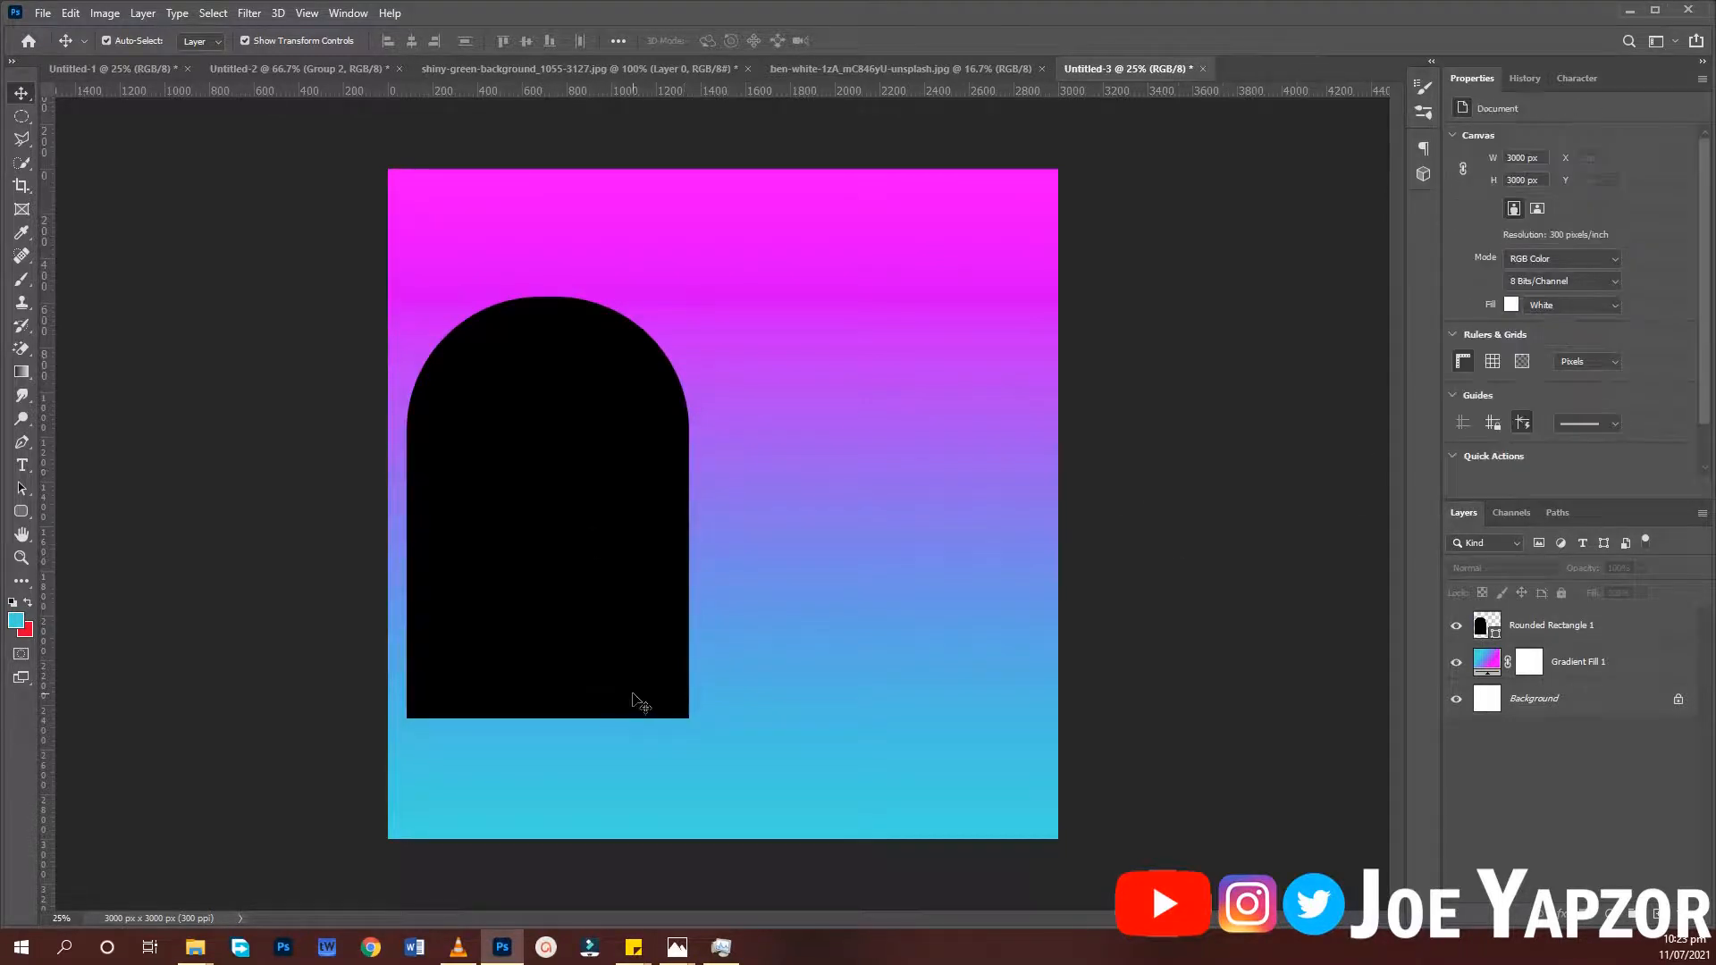
left_click(533, 620)
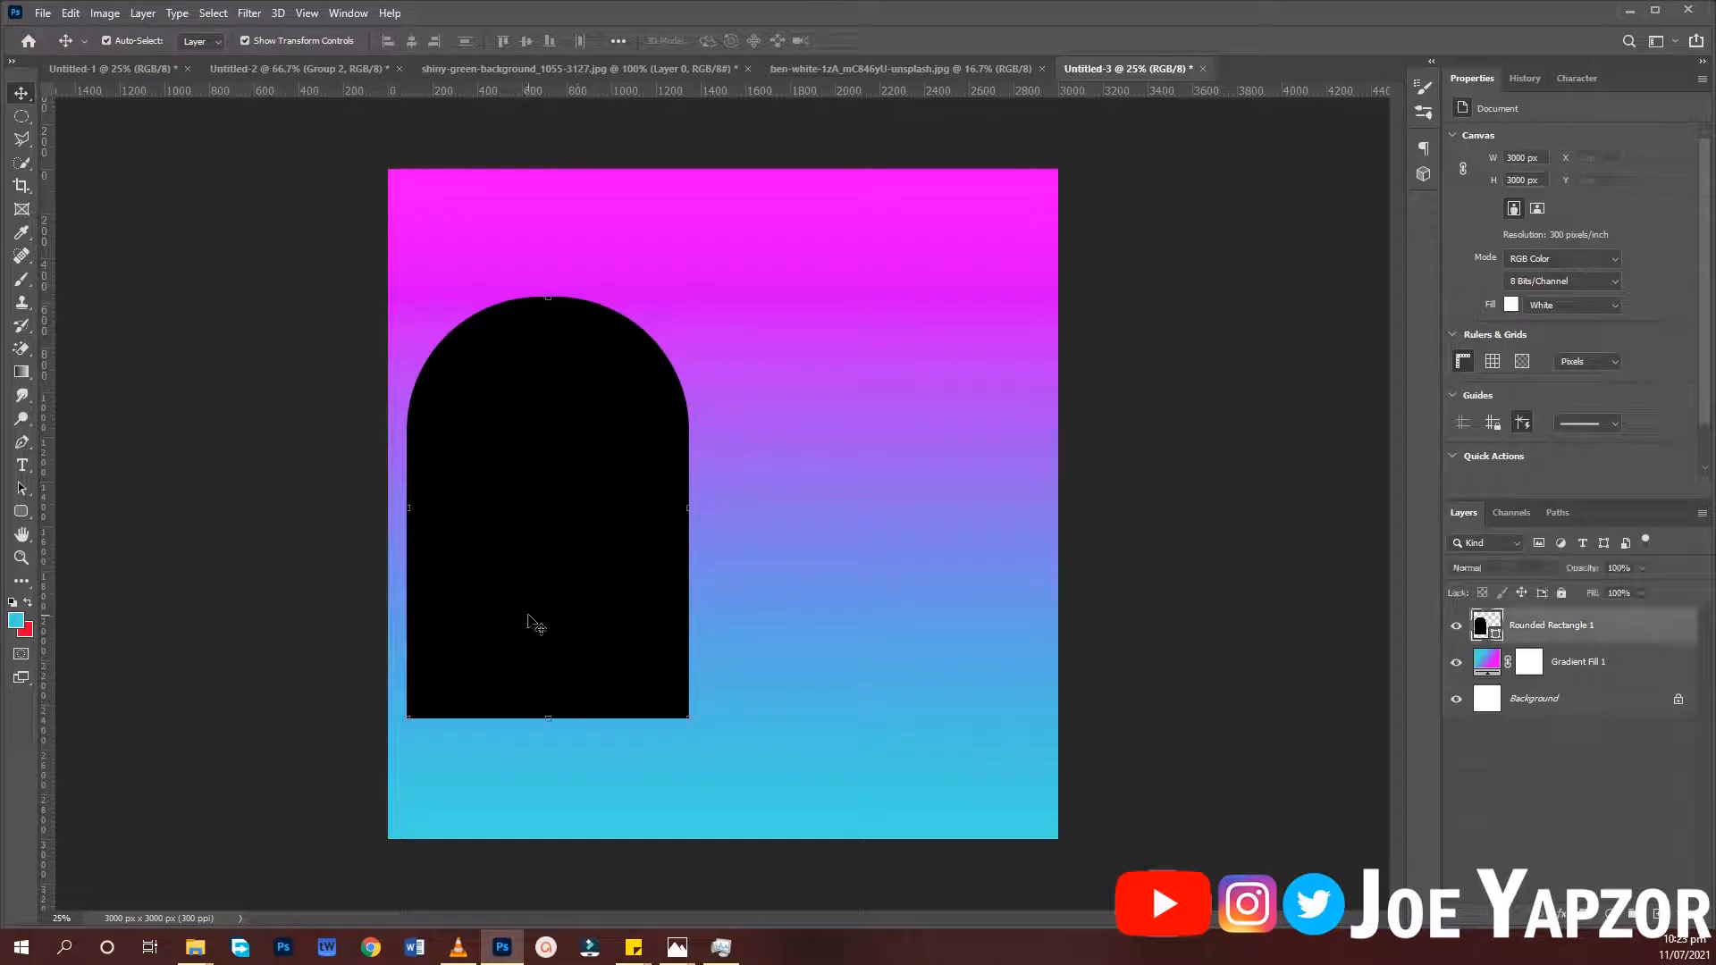
left_click(21, 512)
left_click(79, 514)
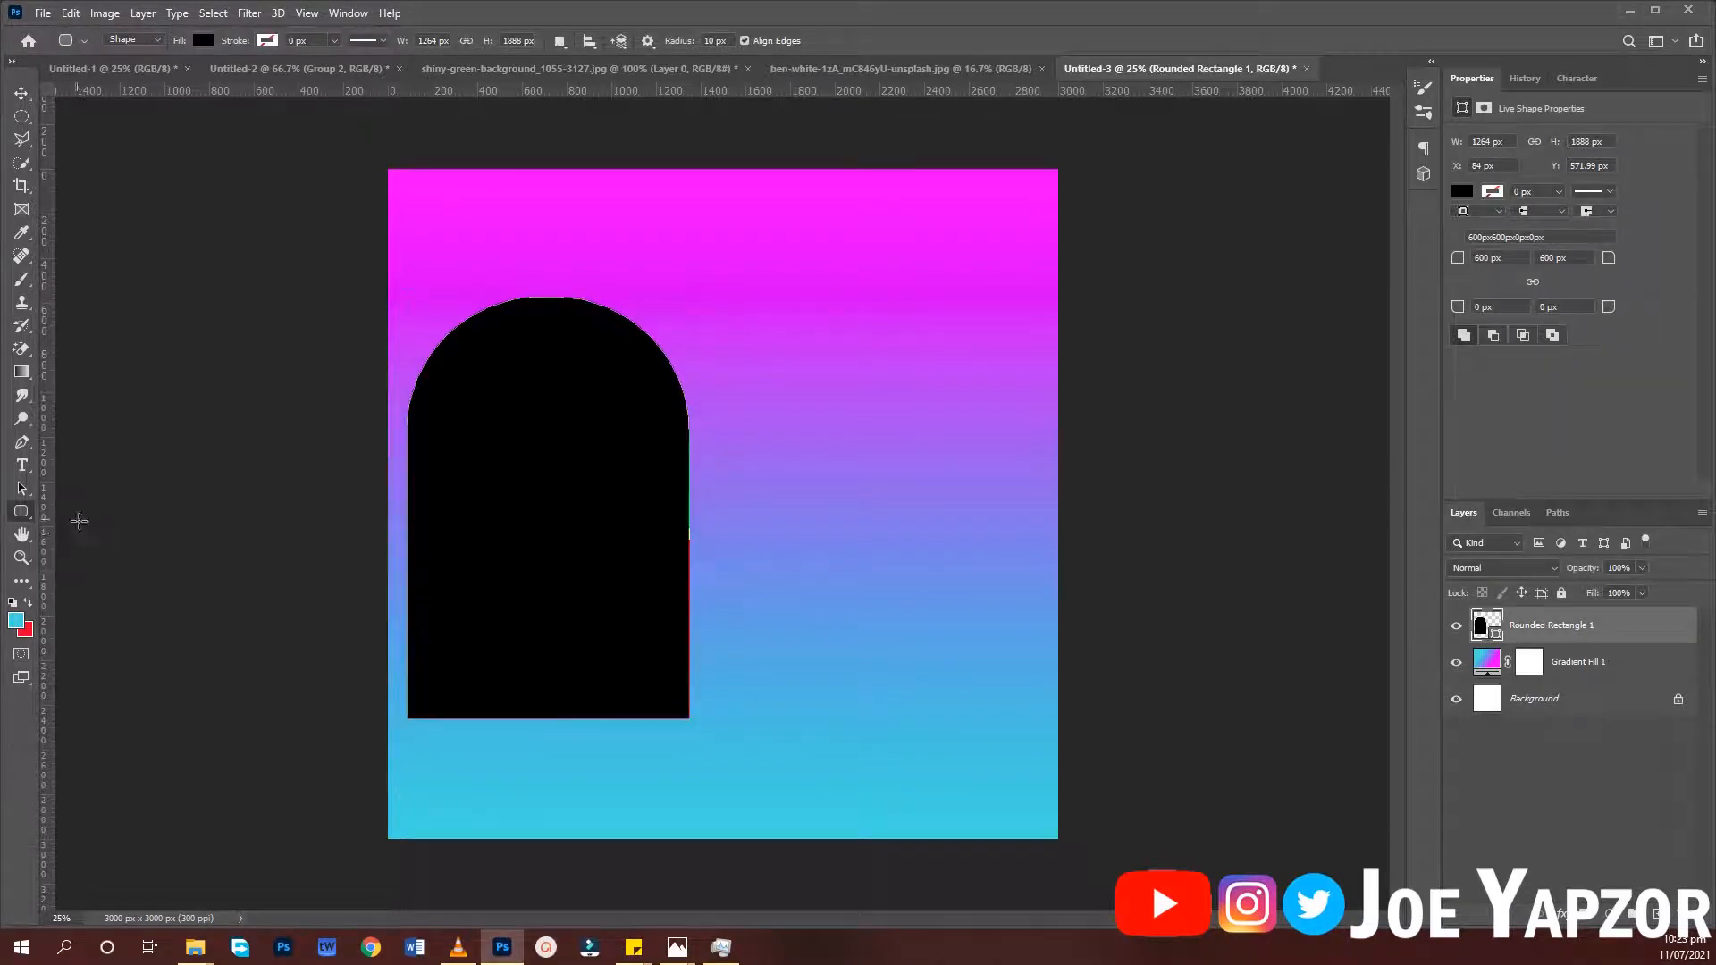
left_click_drag(401, 684, 745, 732)
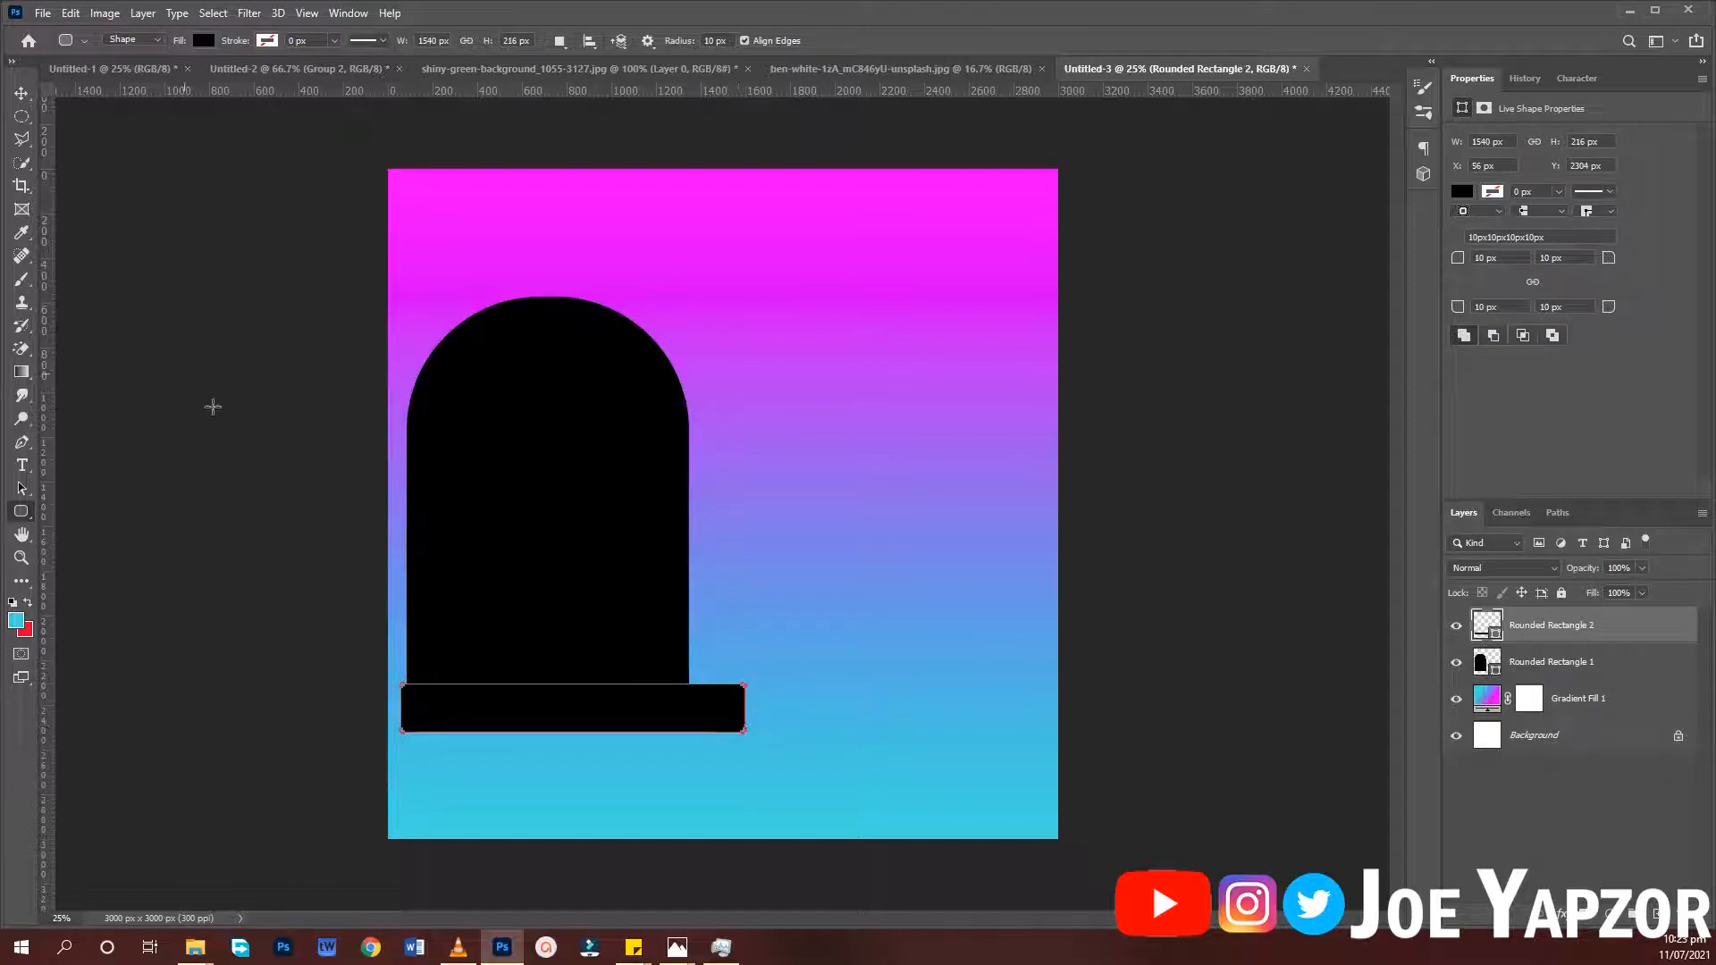
left_click(22, 93)
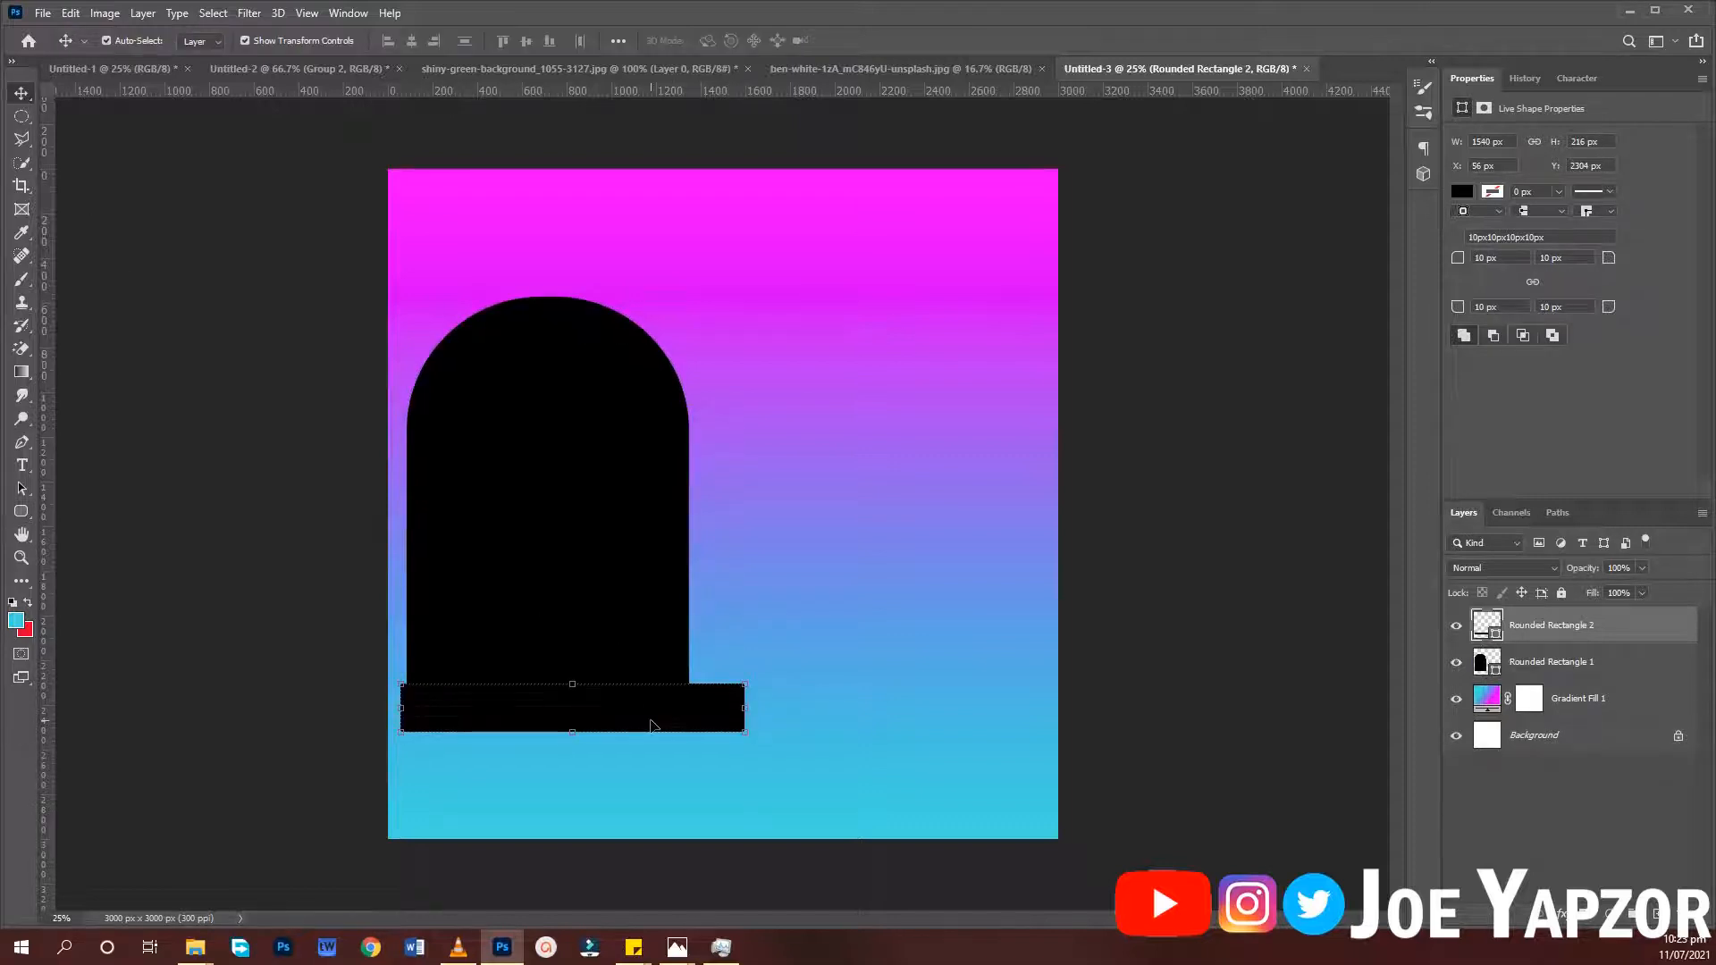
left_click_drag(653, 730, 640, 717)
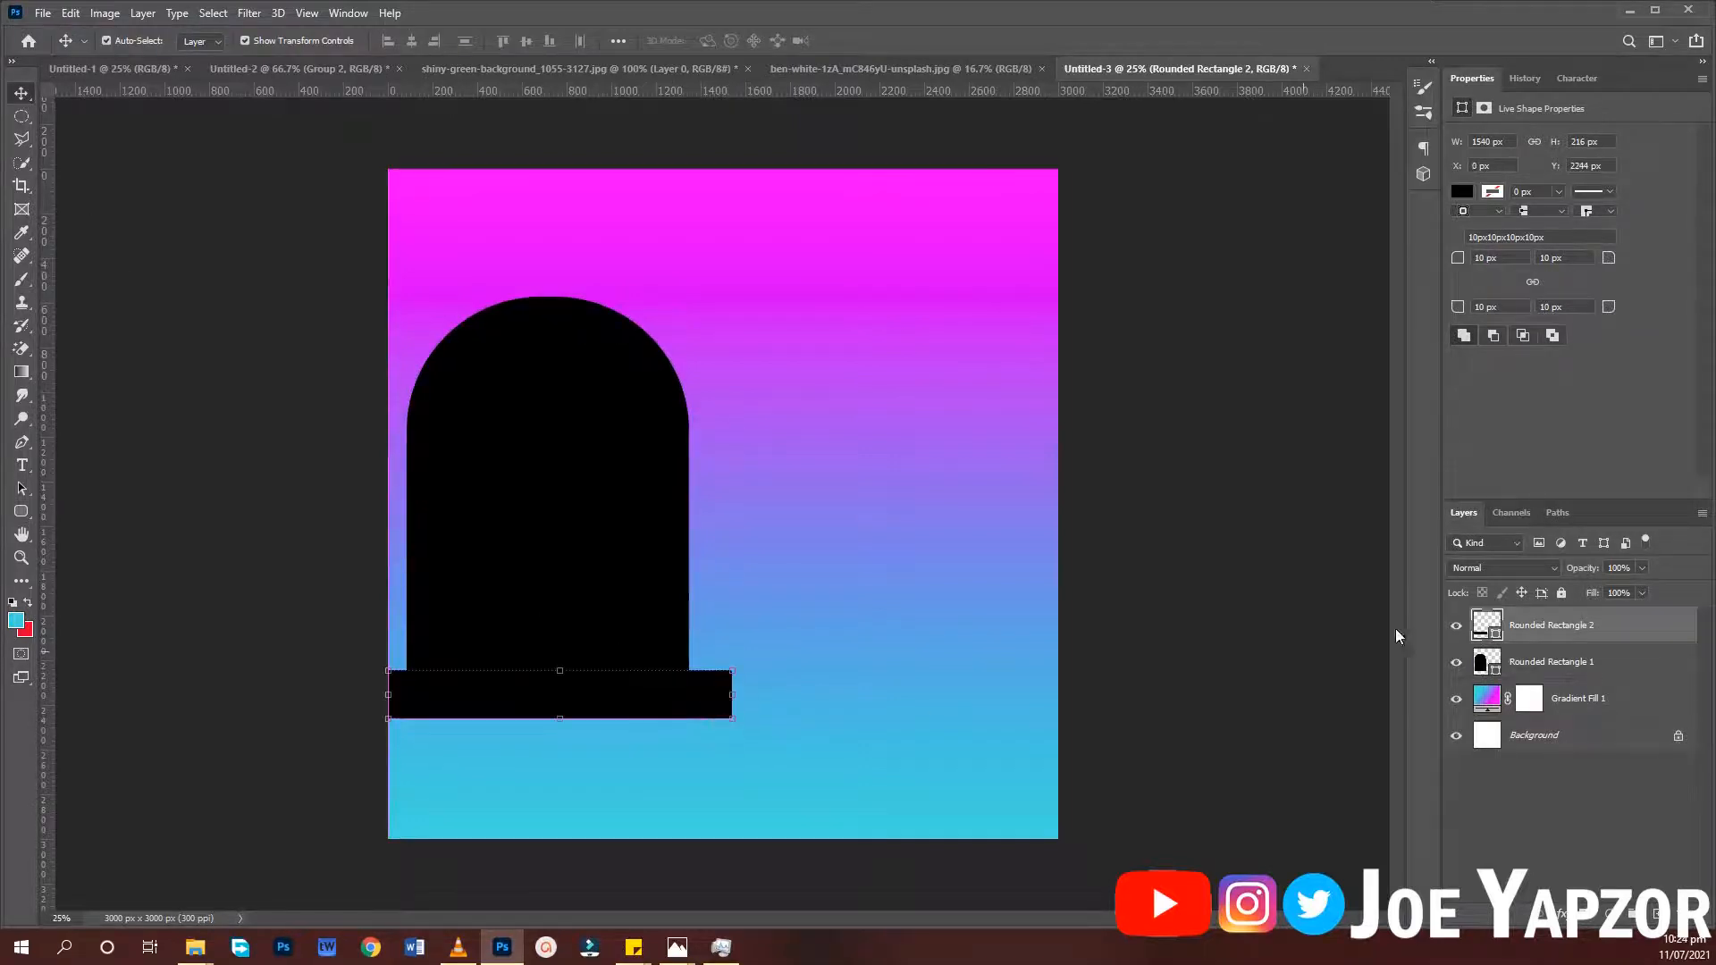
Fill the bar with magenta sampled from the upper background gradient and clip it to the arch shape
double_click(1487, 625)
left_click(860, 231)
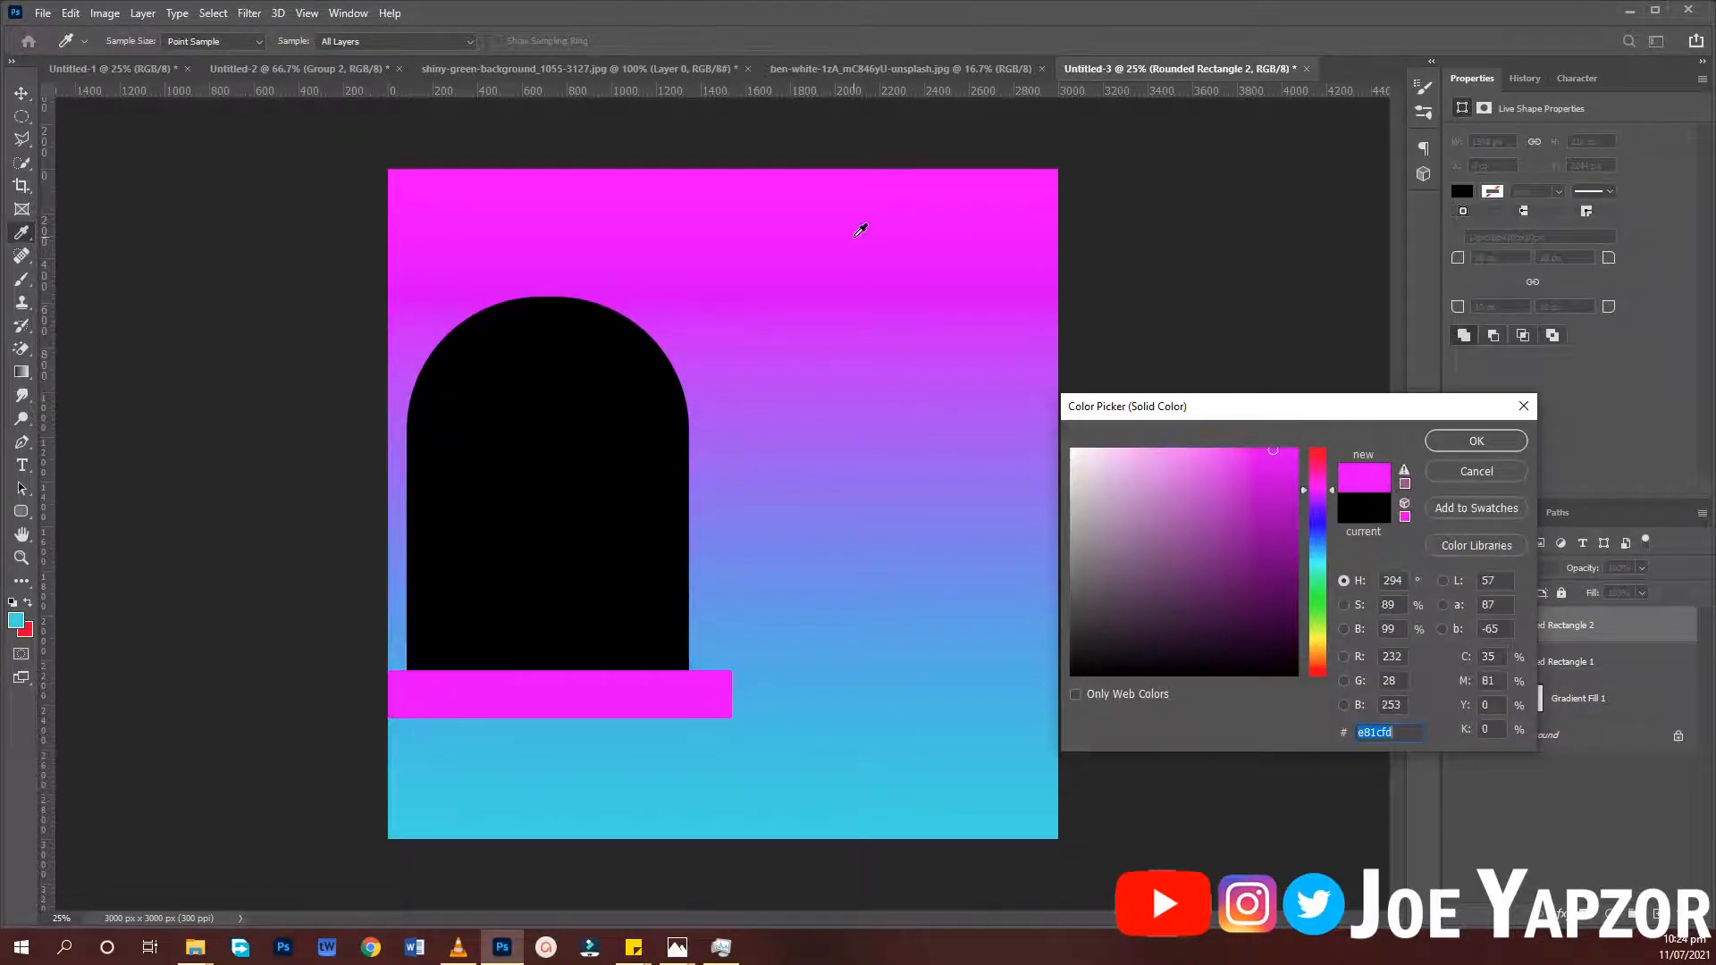
left_click(434, 202)
left_click(680, 273)
left_click(1476, 442)
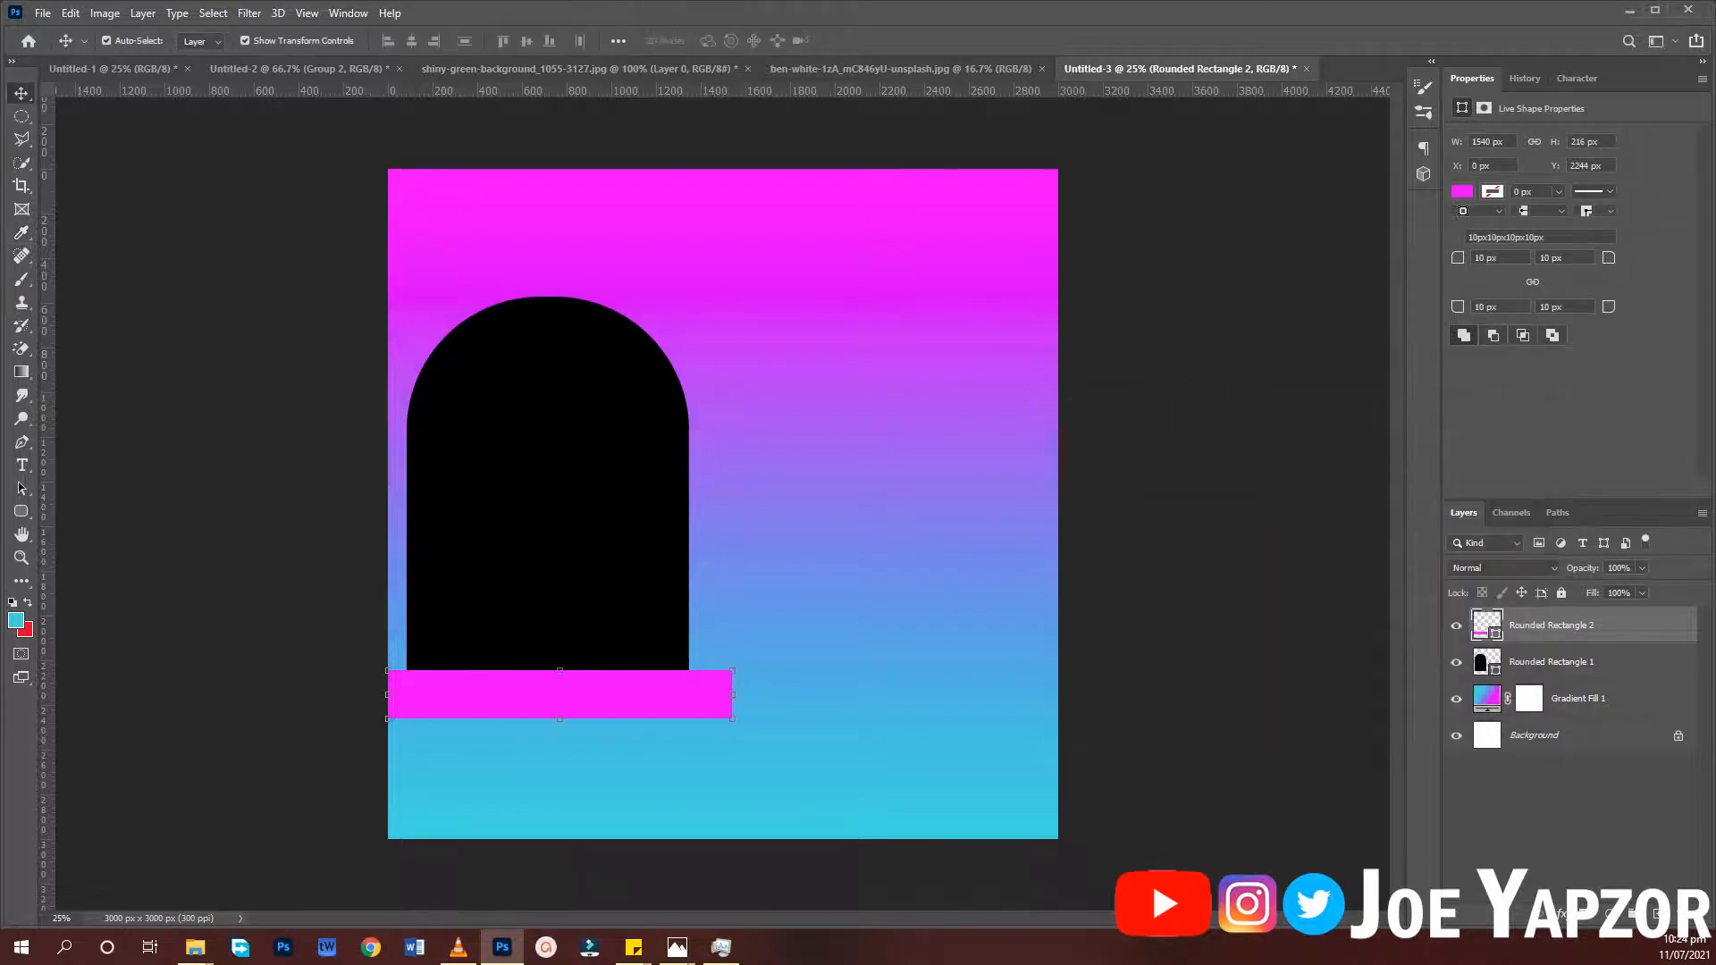
left_click(1344, 677)
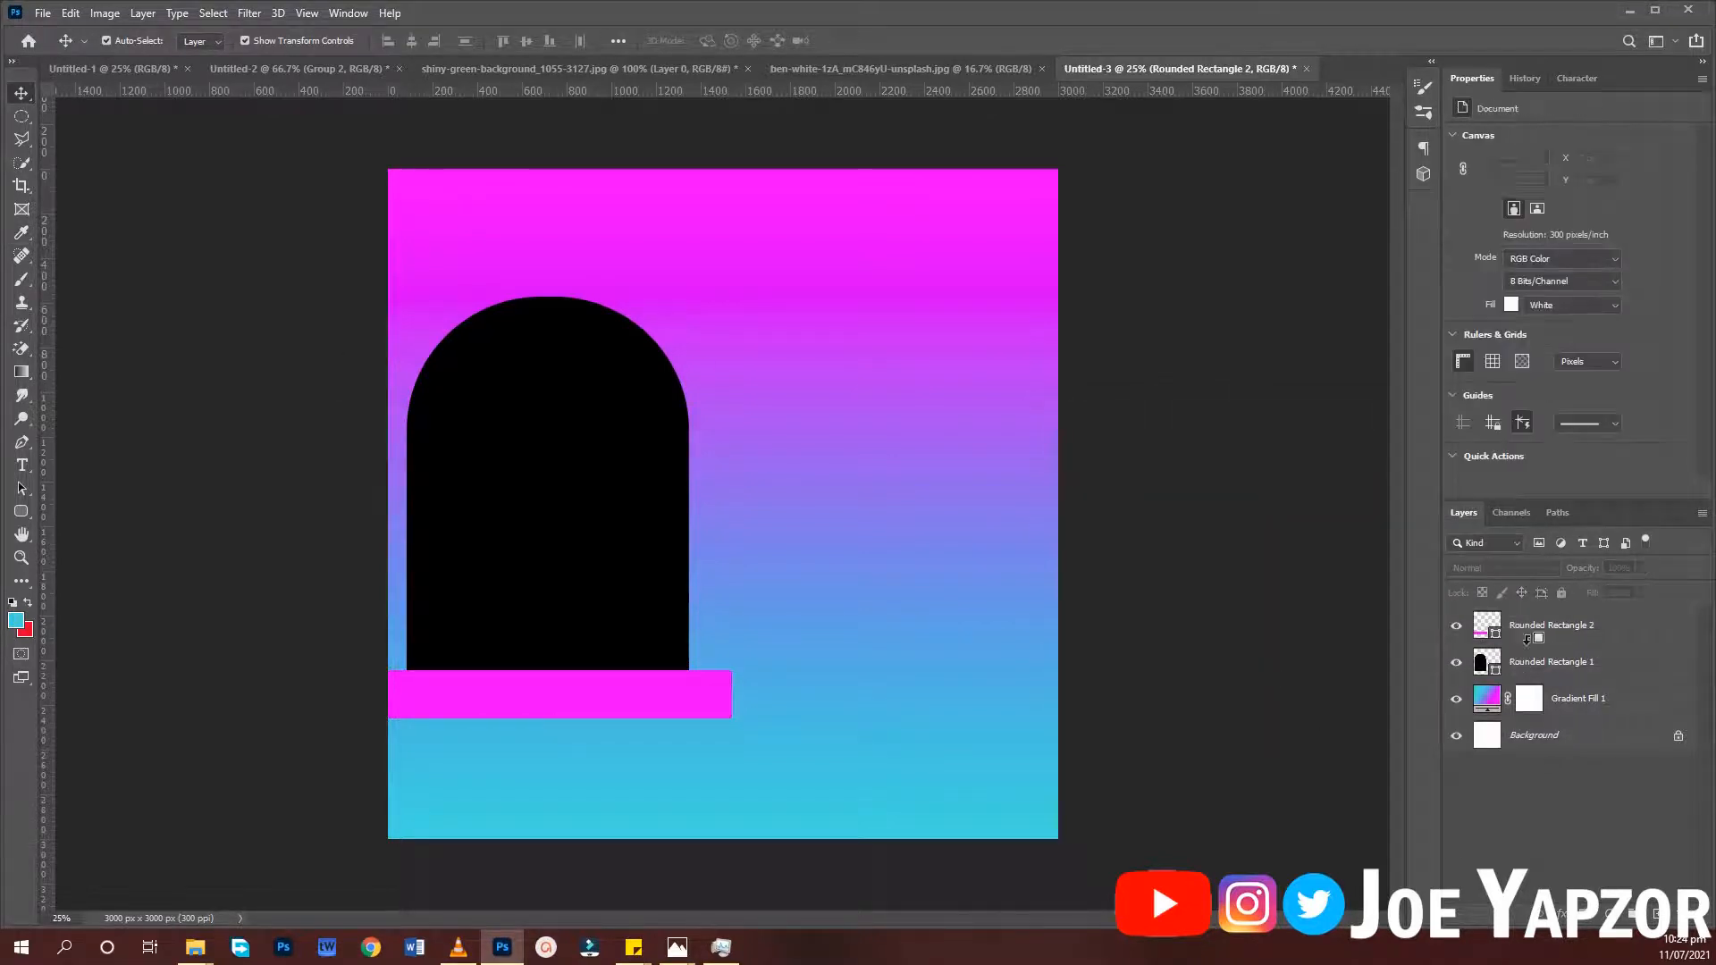
left_click(1528, 642, "alt")
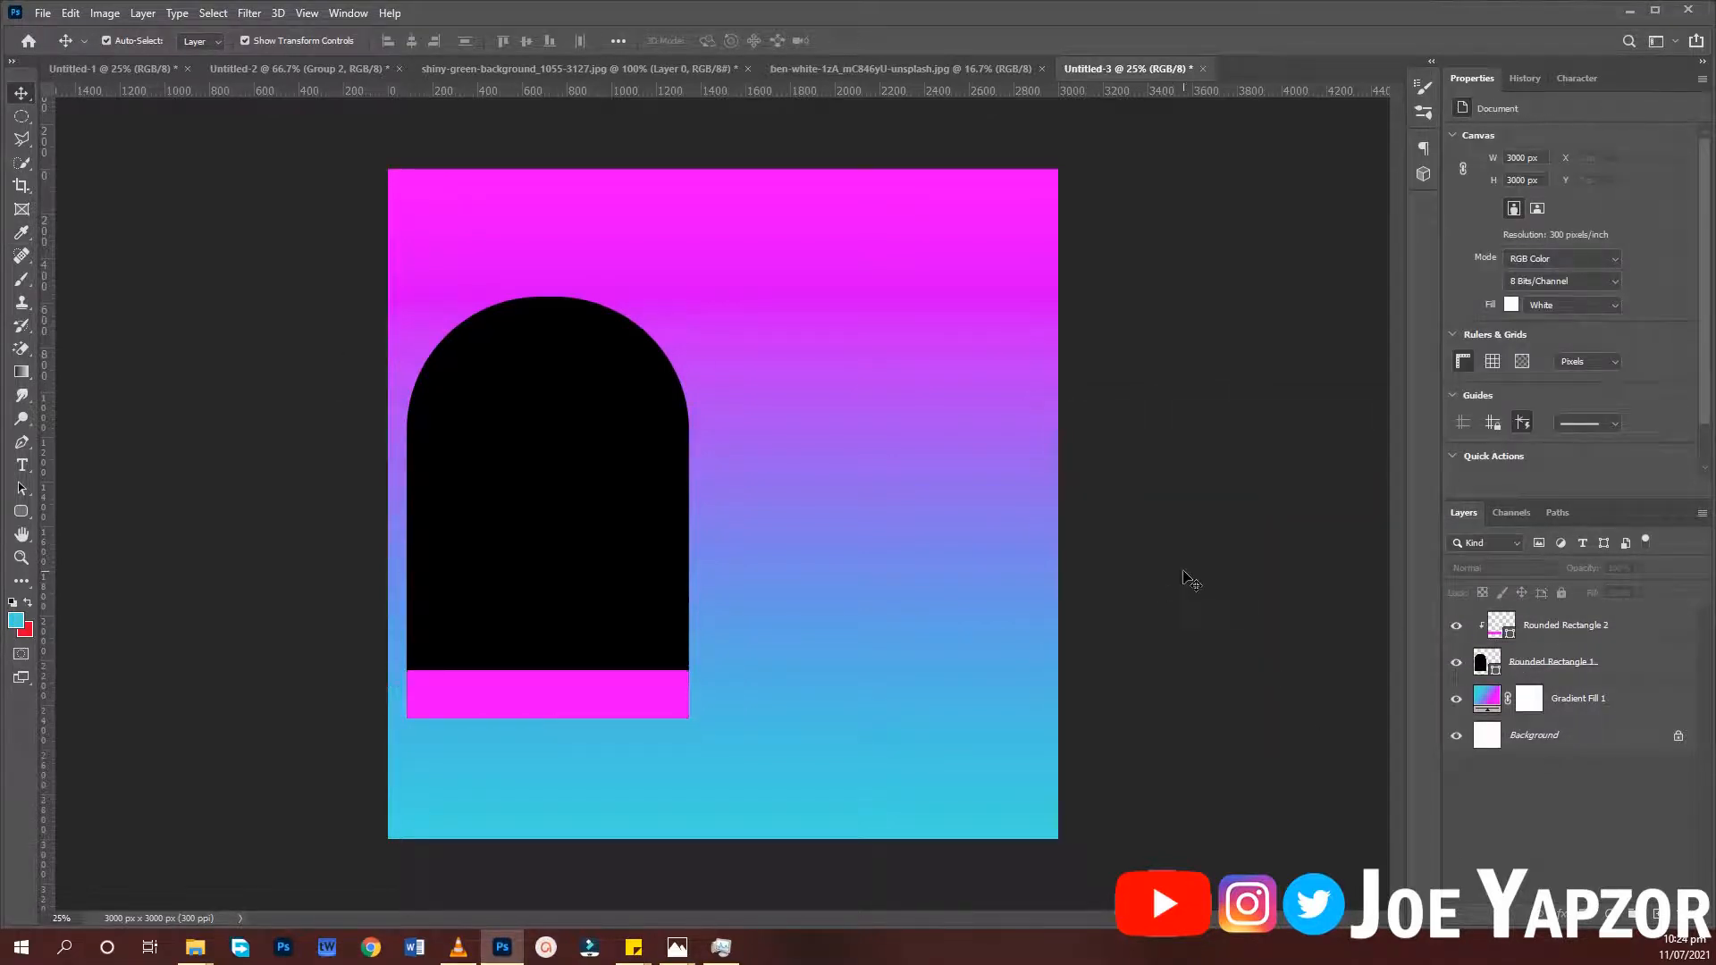
Change the arch shape's fill colour to white (#ffffff) and deselect it
left_click(474, 474)
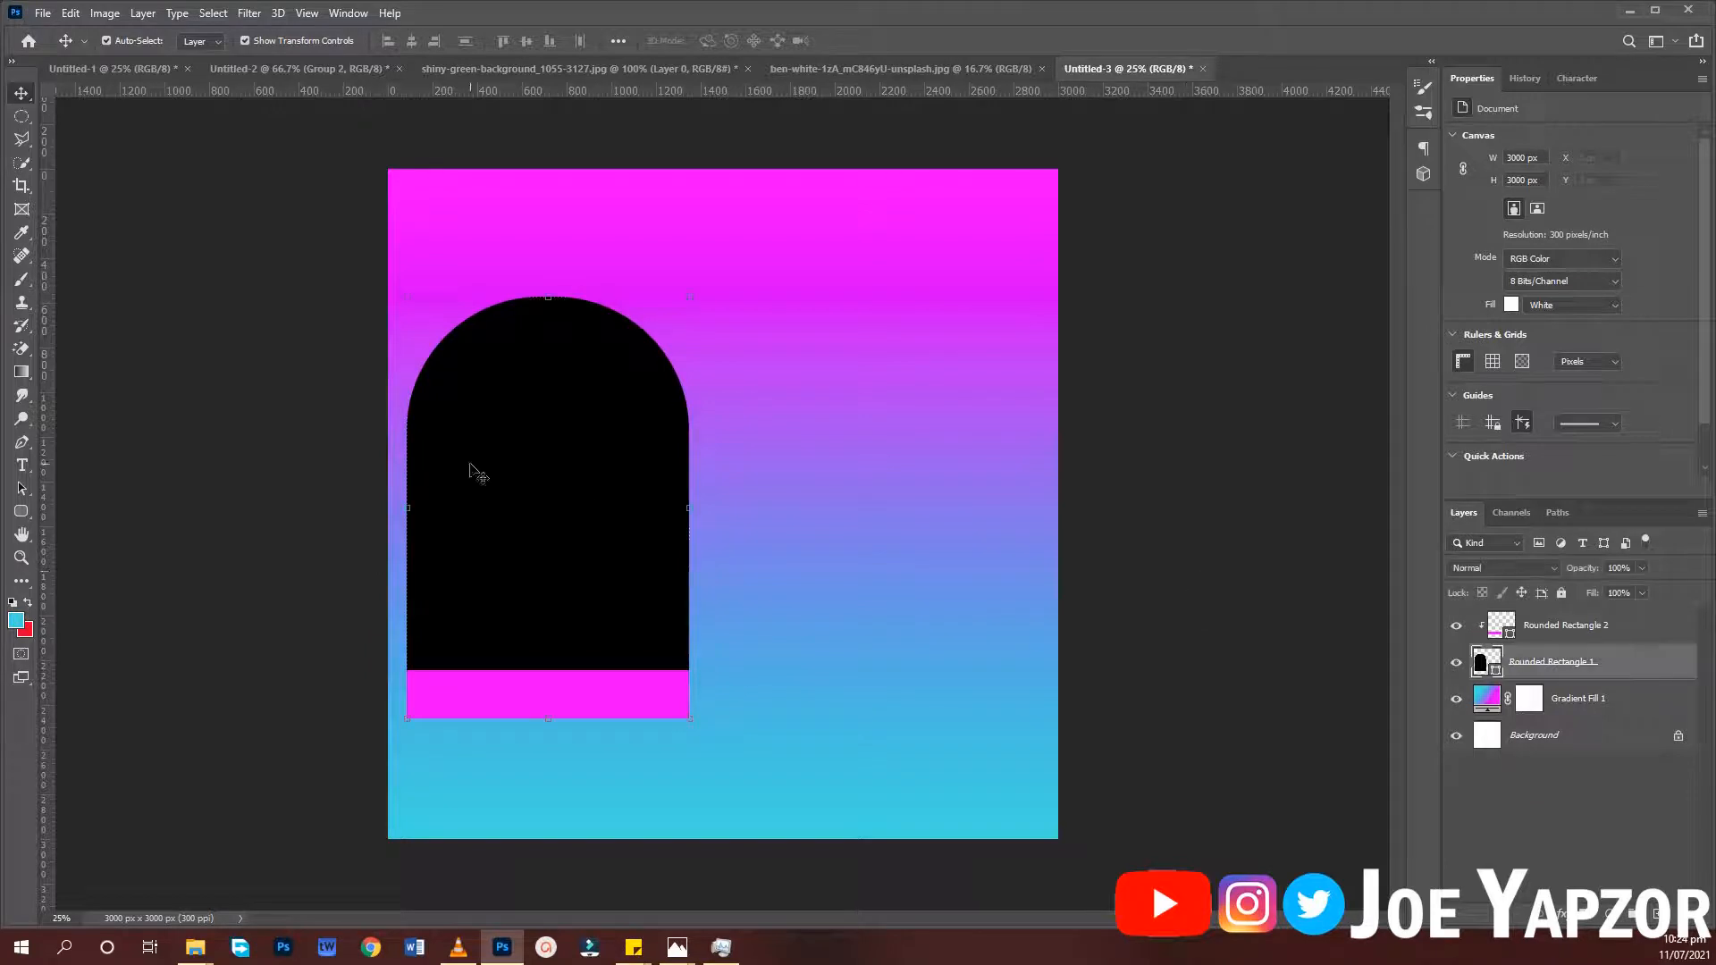
double_click(1479, 662)
left_click_drag(1111, 490, 1072, 449)
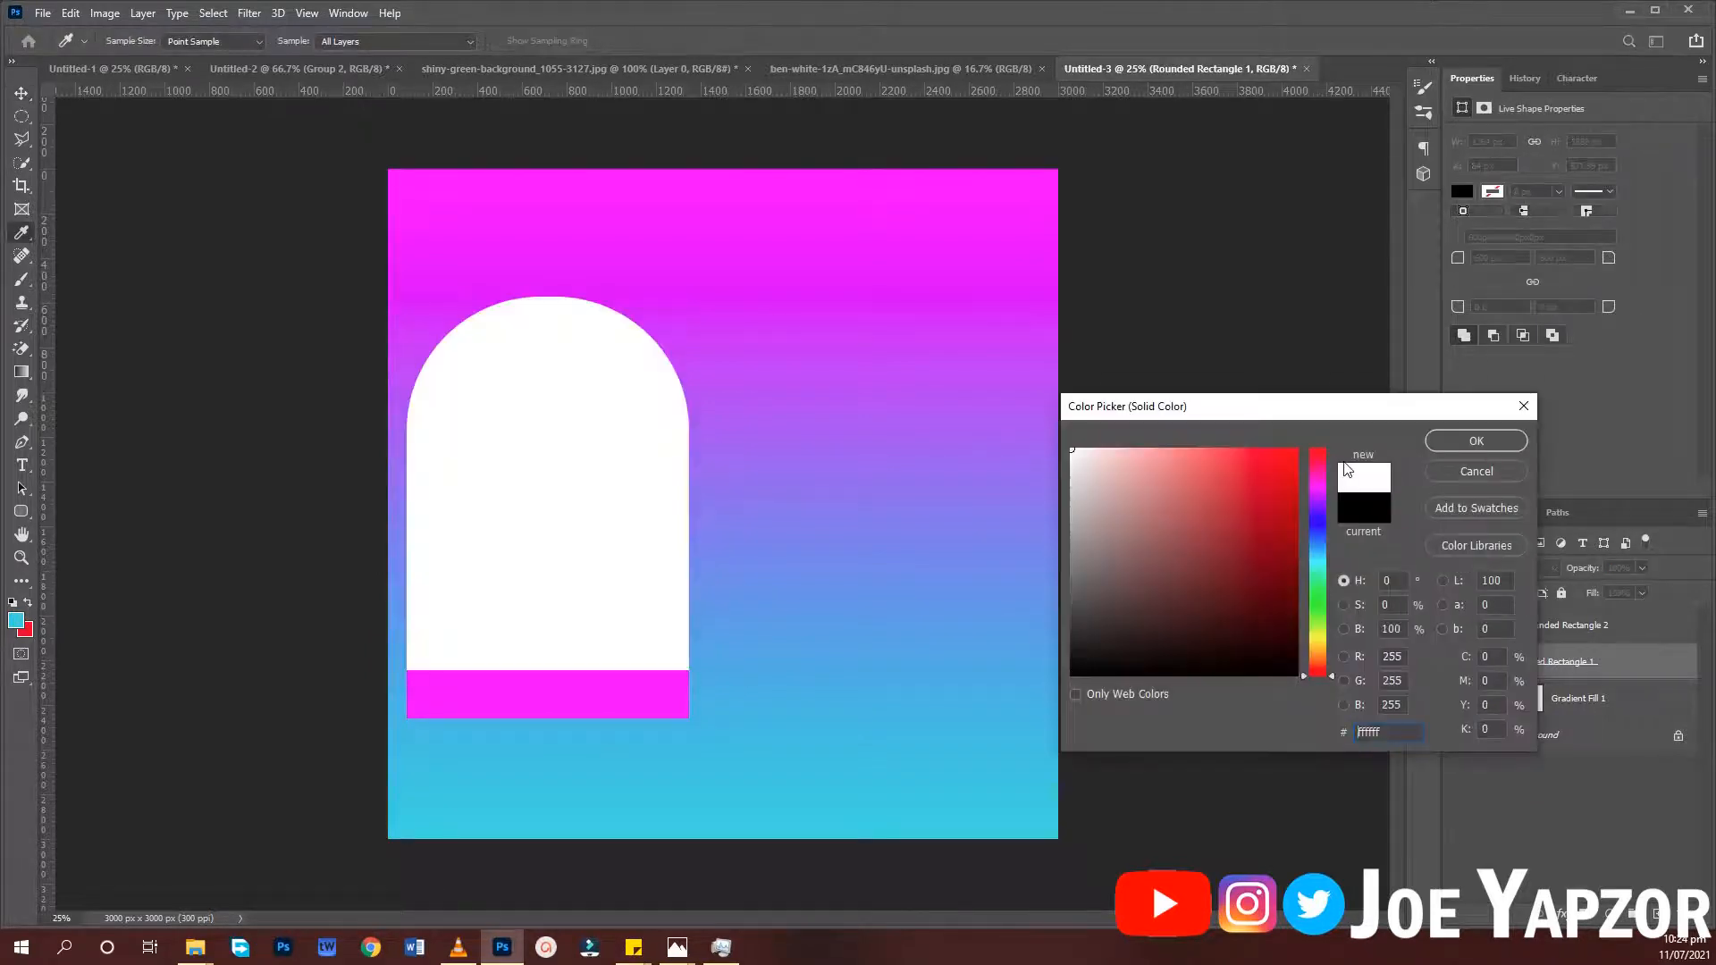
left_click(1477, 442)
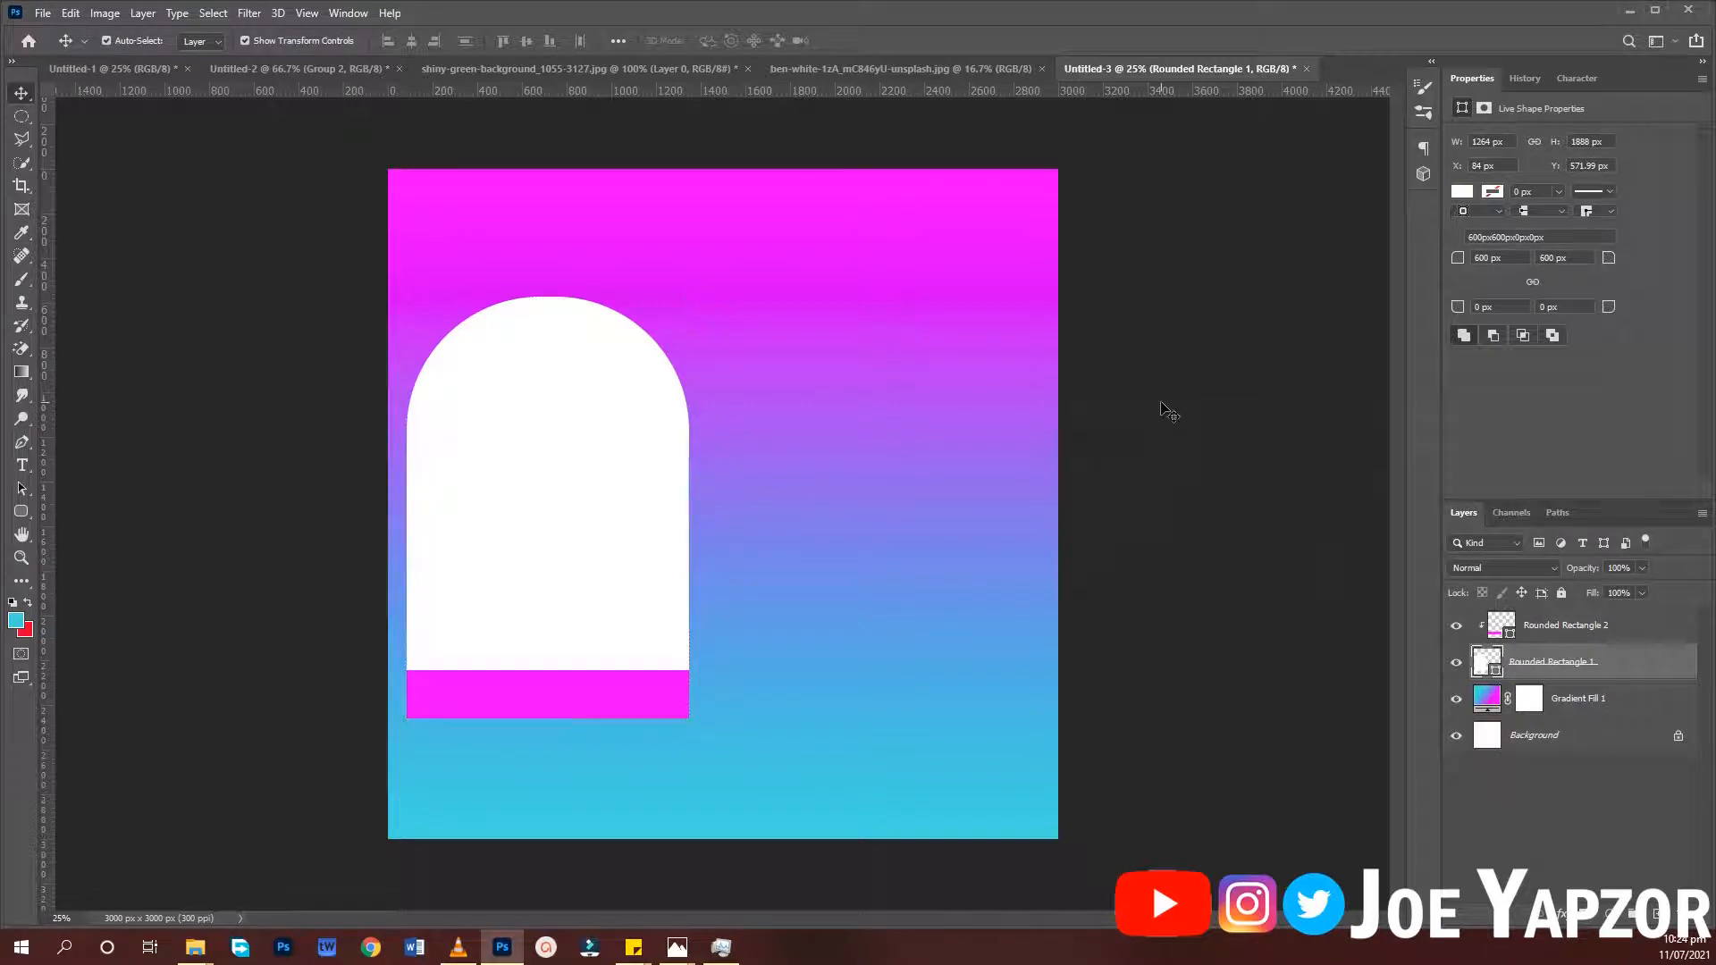
left_click(1162, 429)
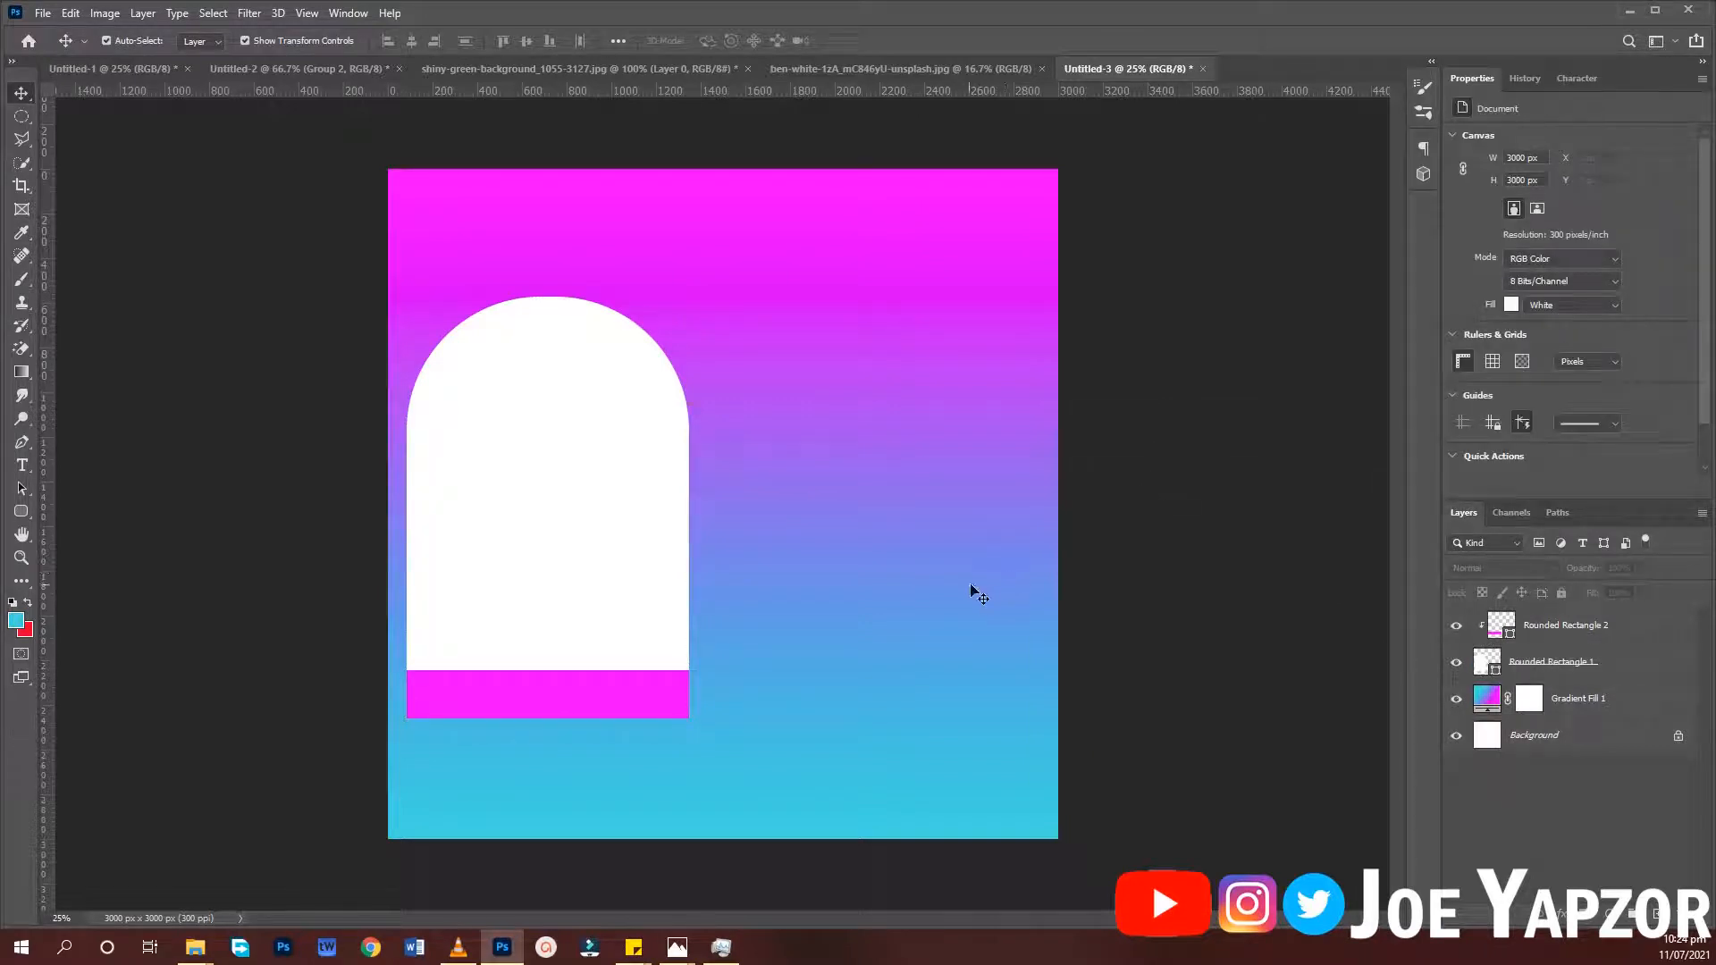
Draw a black rectangle about 612 × 172 px beside the arch's upper right side, leaving a small gap between them
key("t")
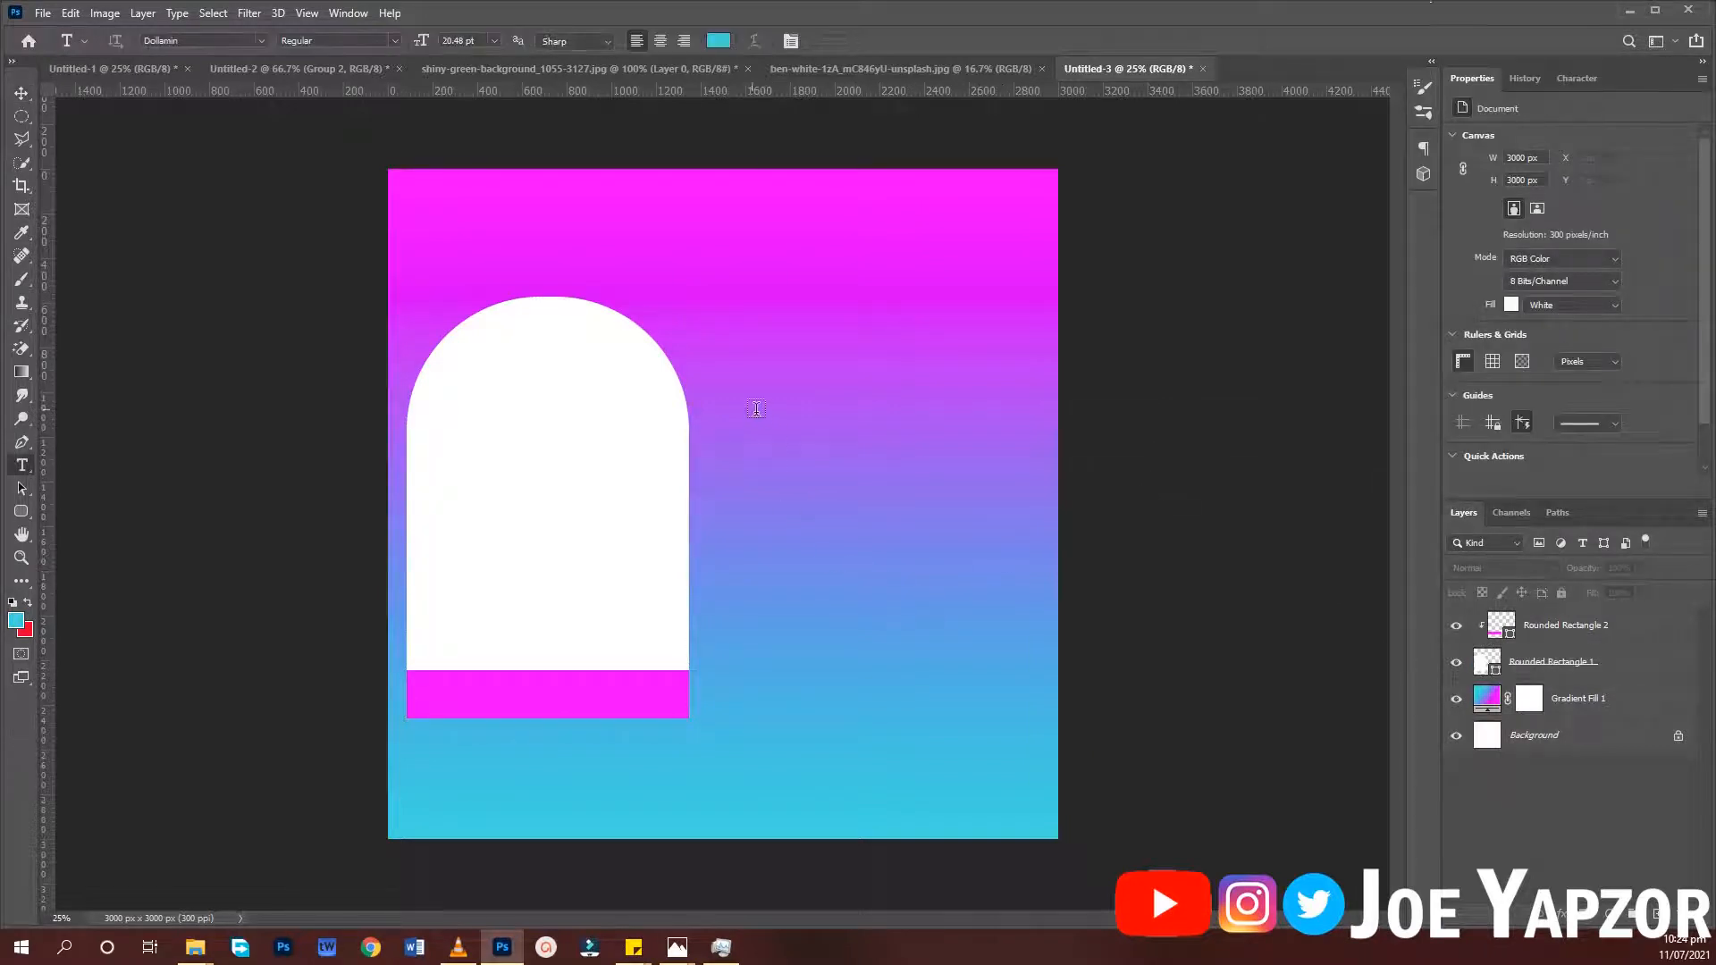
left_click(21, 511)
left_click_drag(703, 435, 824, 443)
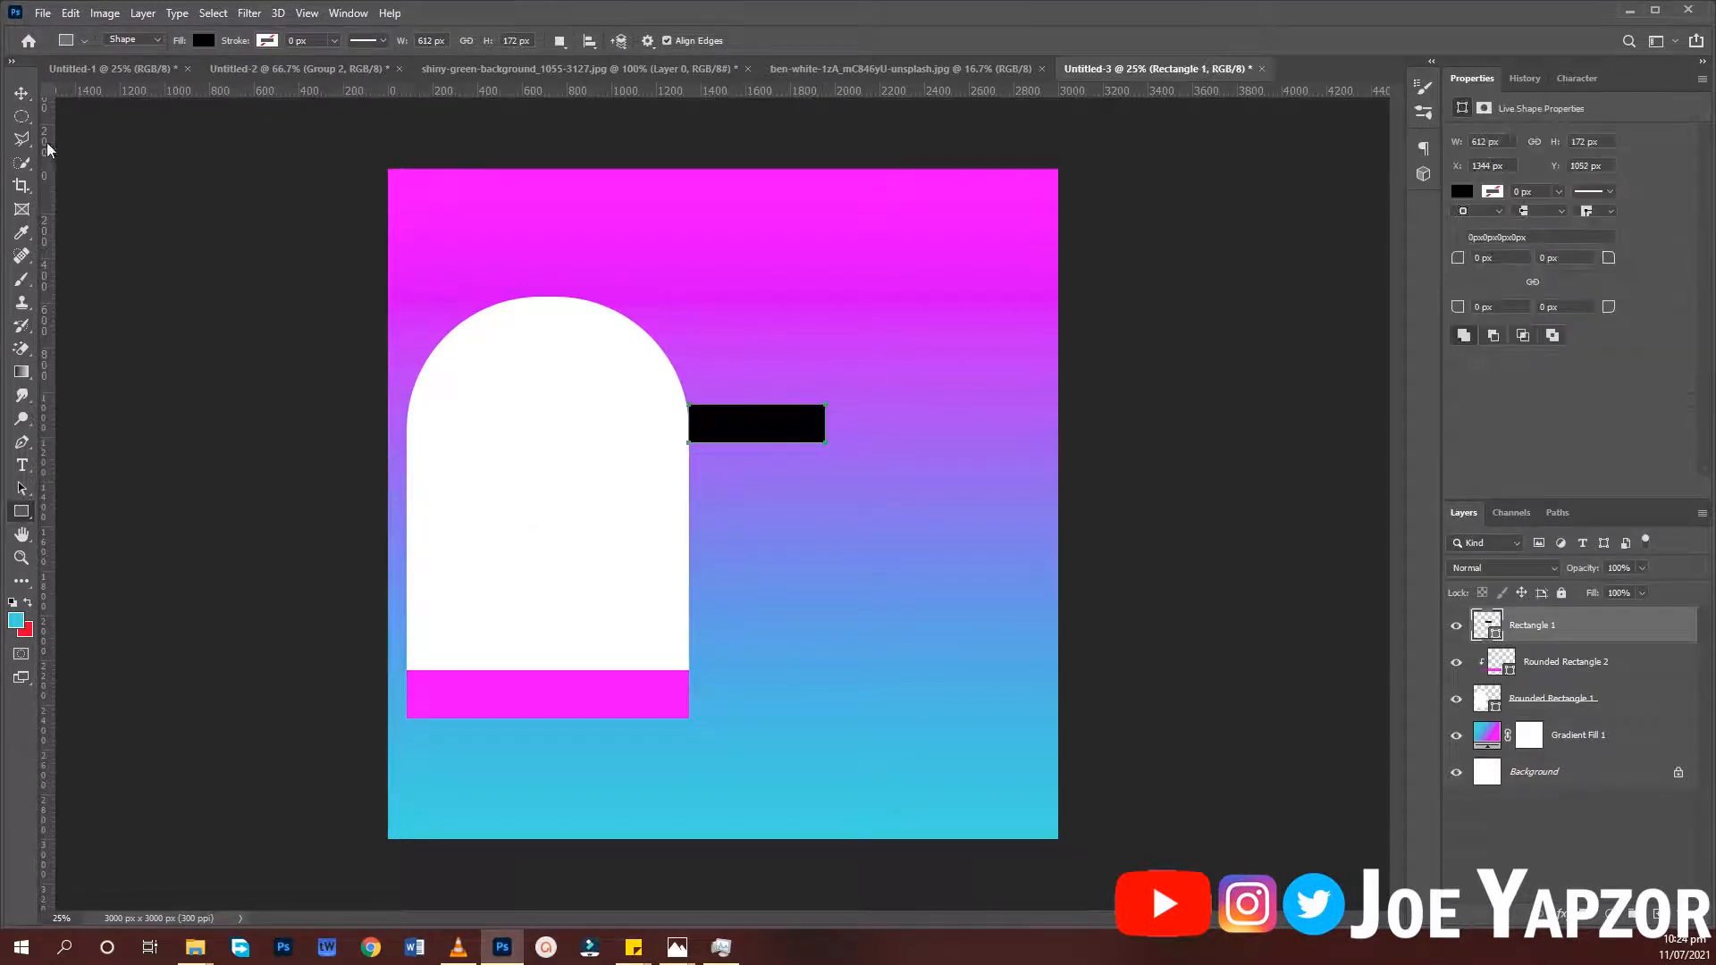
left_click(21, 92)
left_click_drag(724, 437, 740, 436)
Round only the small rectangle's top-left corner to a radius of about 115 px, keeping the other corners at 0 px
left_click(1482, 258)
key("Return")
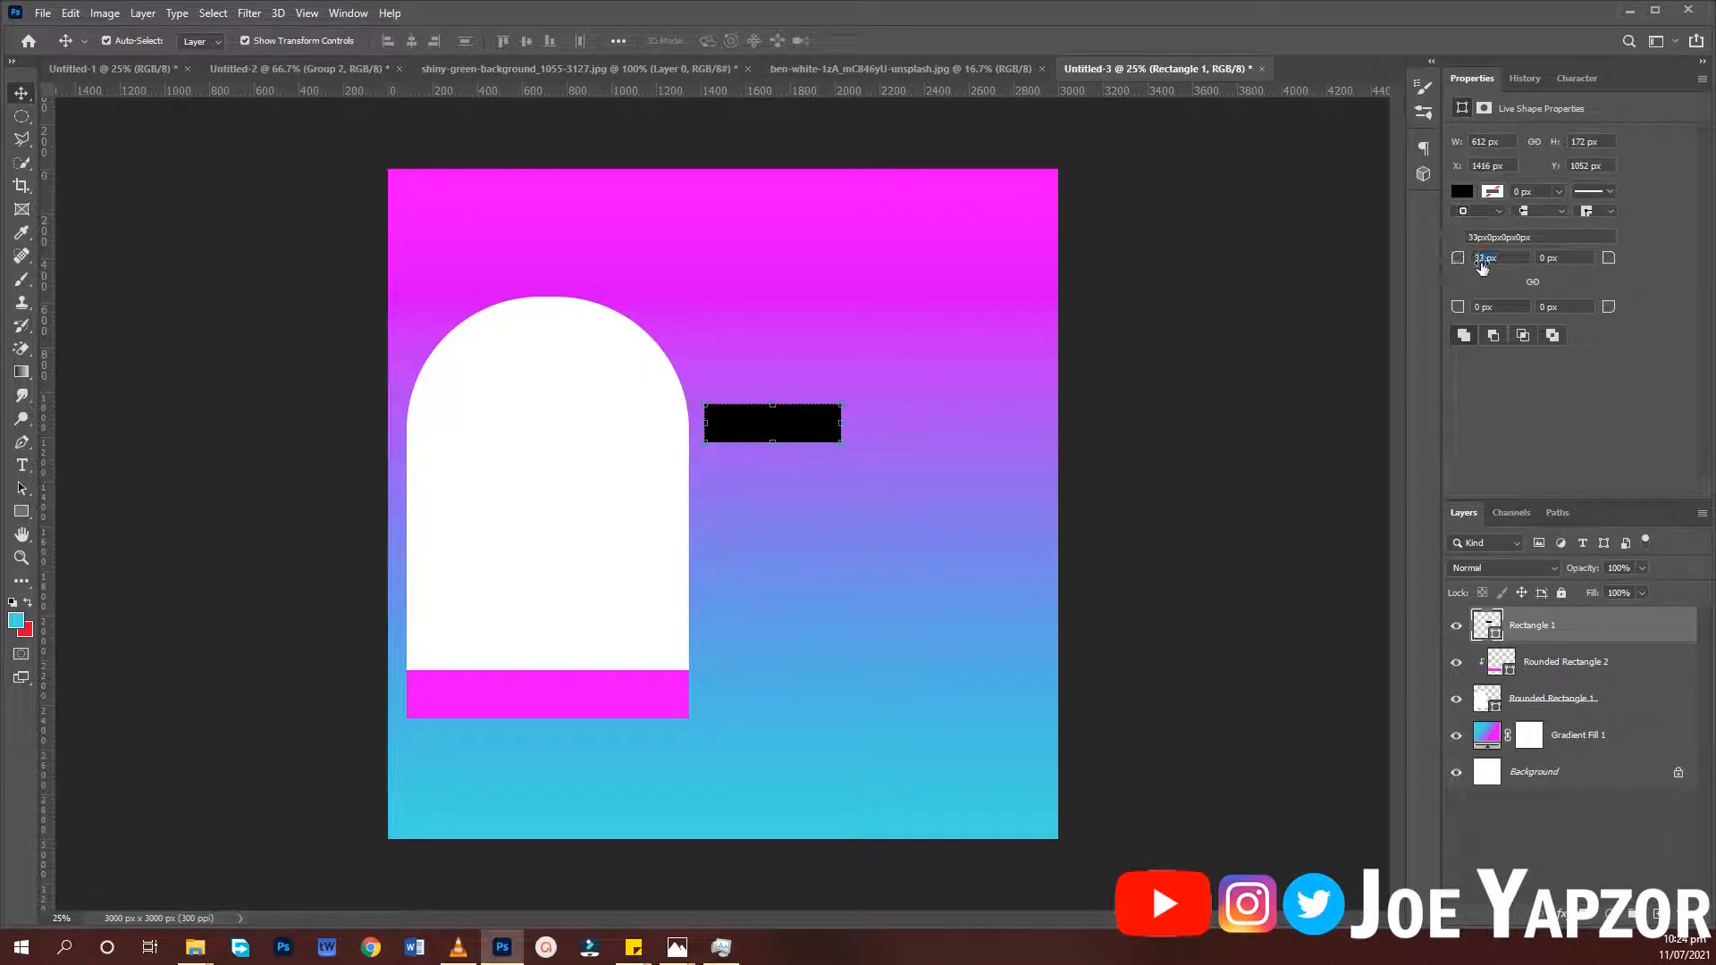
mouse_move(1463, 259)
left_mouse_down()
mouse_move(1529, 275)
mouse_move(1462, 265)
left_mouse_up()
left_click(1240, 460)
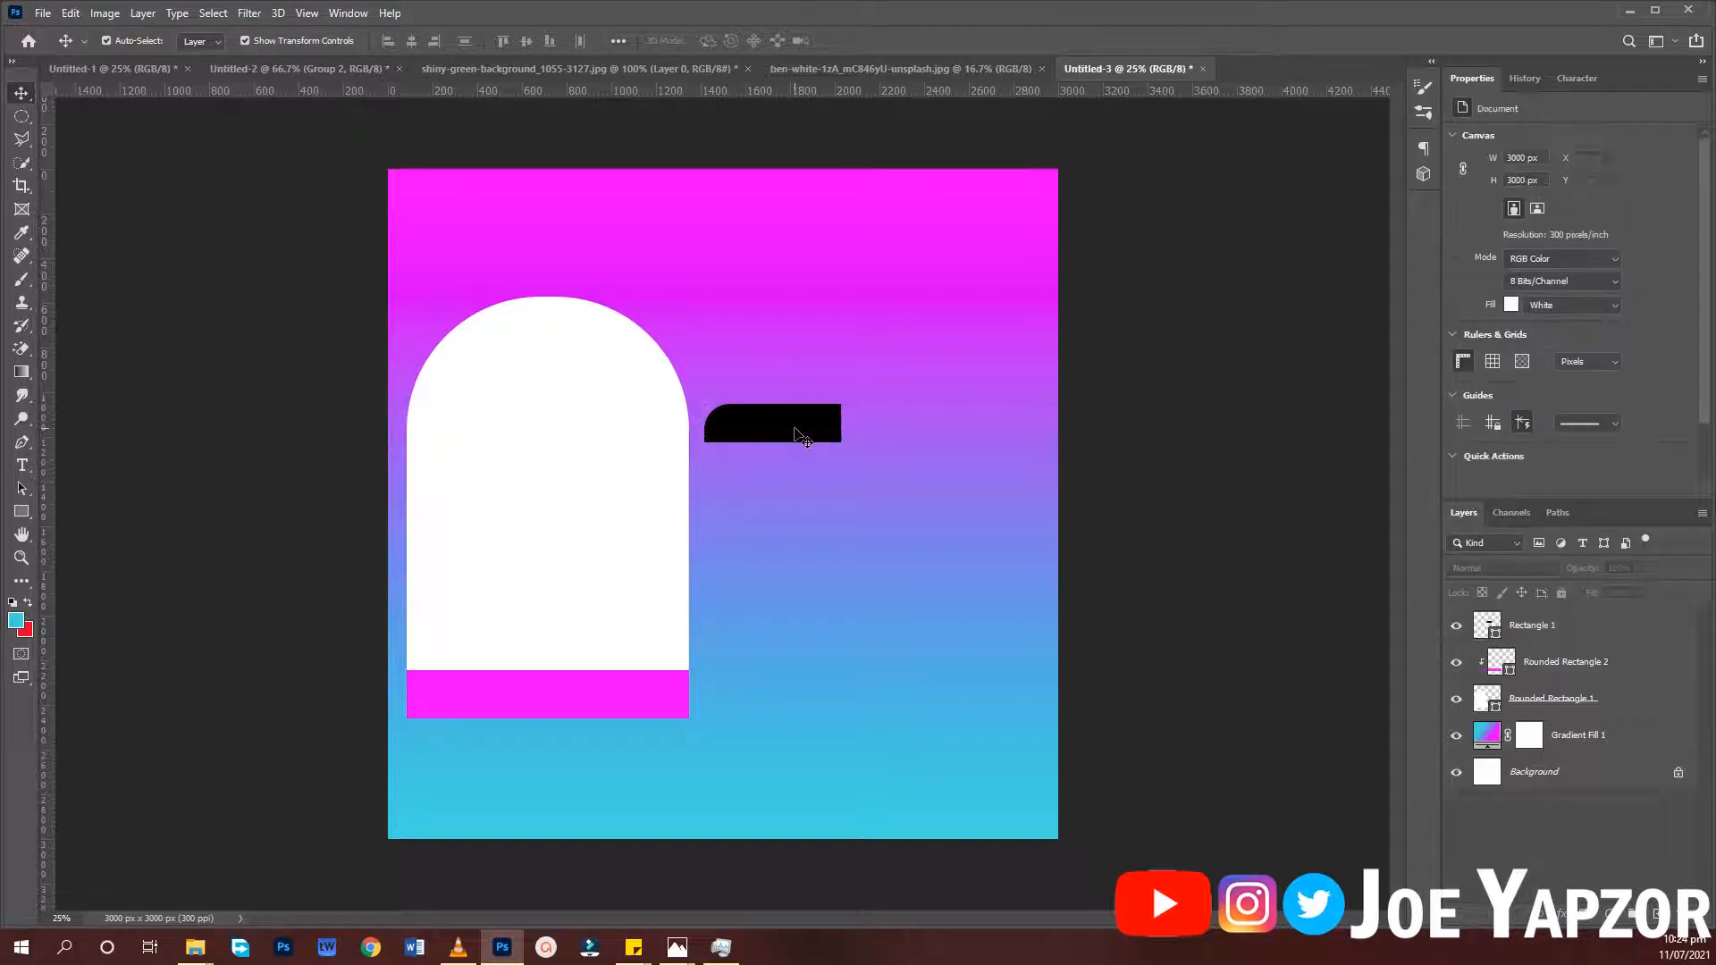
Move the small rectangle up to overlap the arch's right edge and scale it down to about 571 × 161 px
left_click_drag(789, 431, 781, 390)
key("ctrl+t")
key("Return")
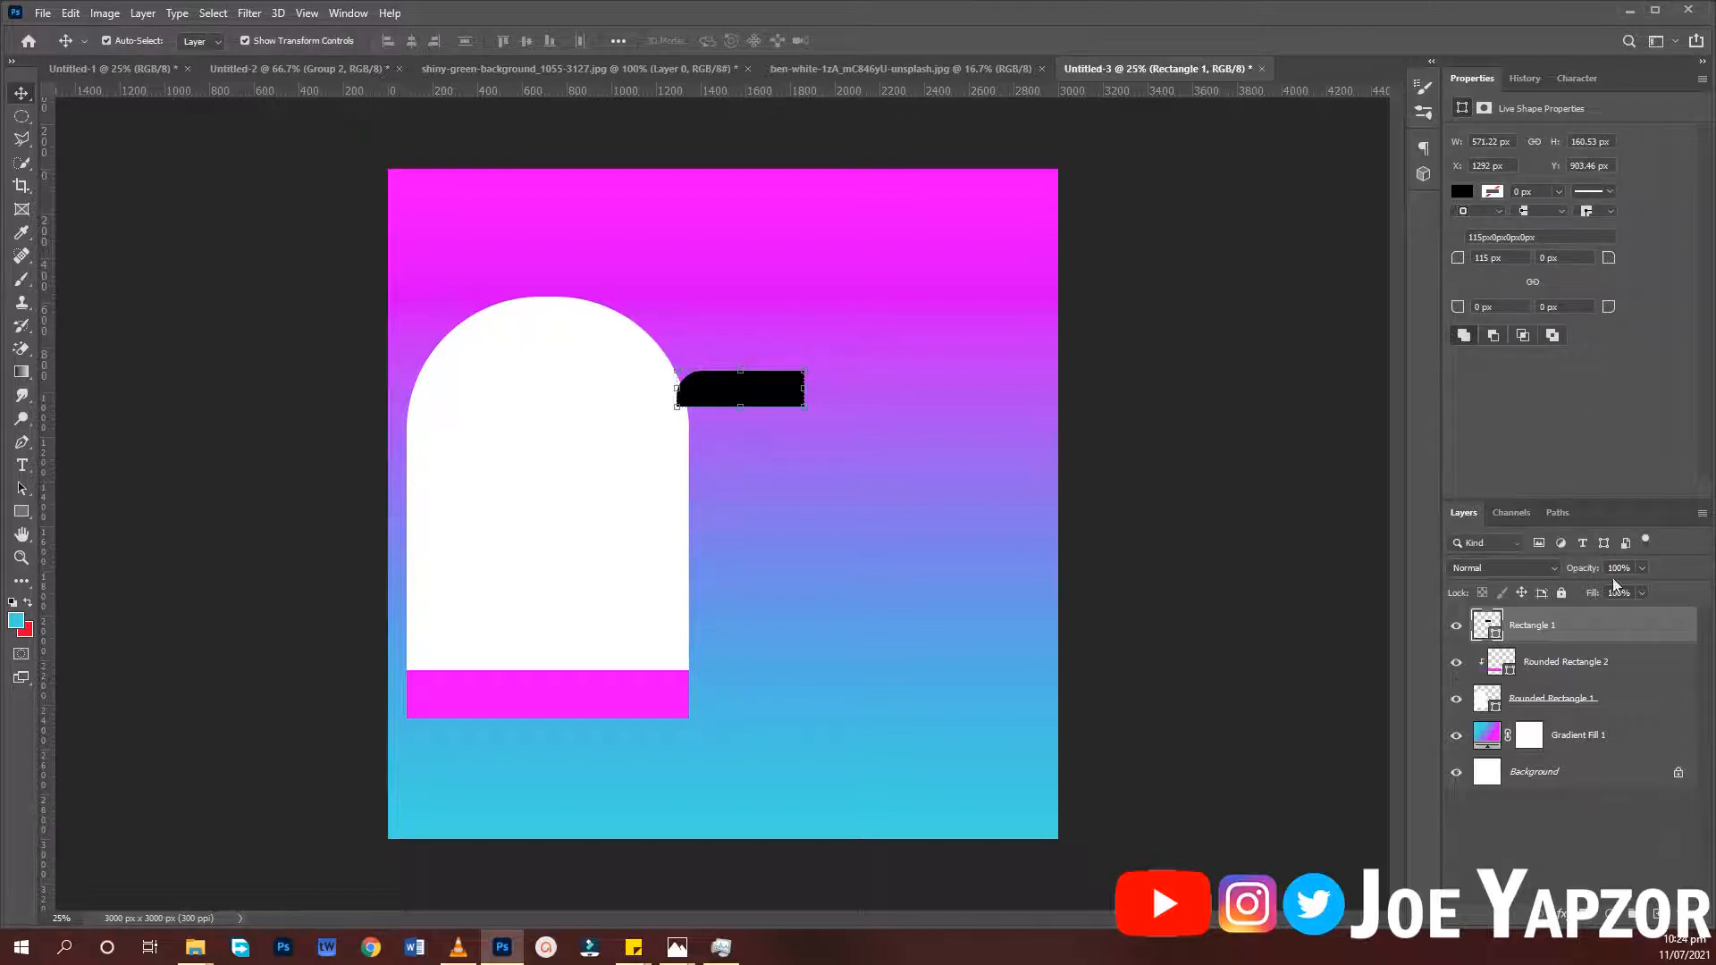
Add a Gradient Overlay to the small rectangle and sample its 0% colour stop from the magenta at the background's top
double_click(1613, 626)
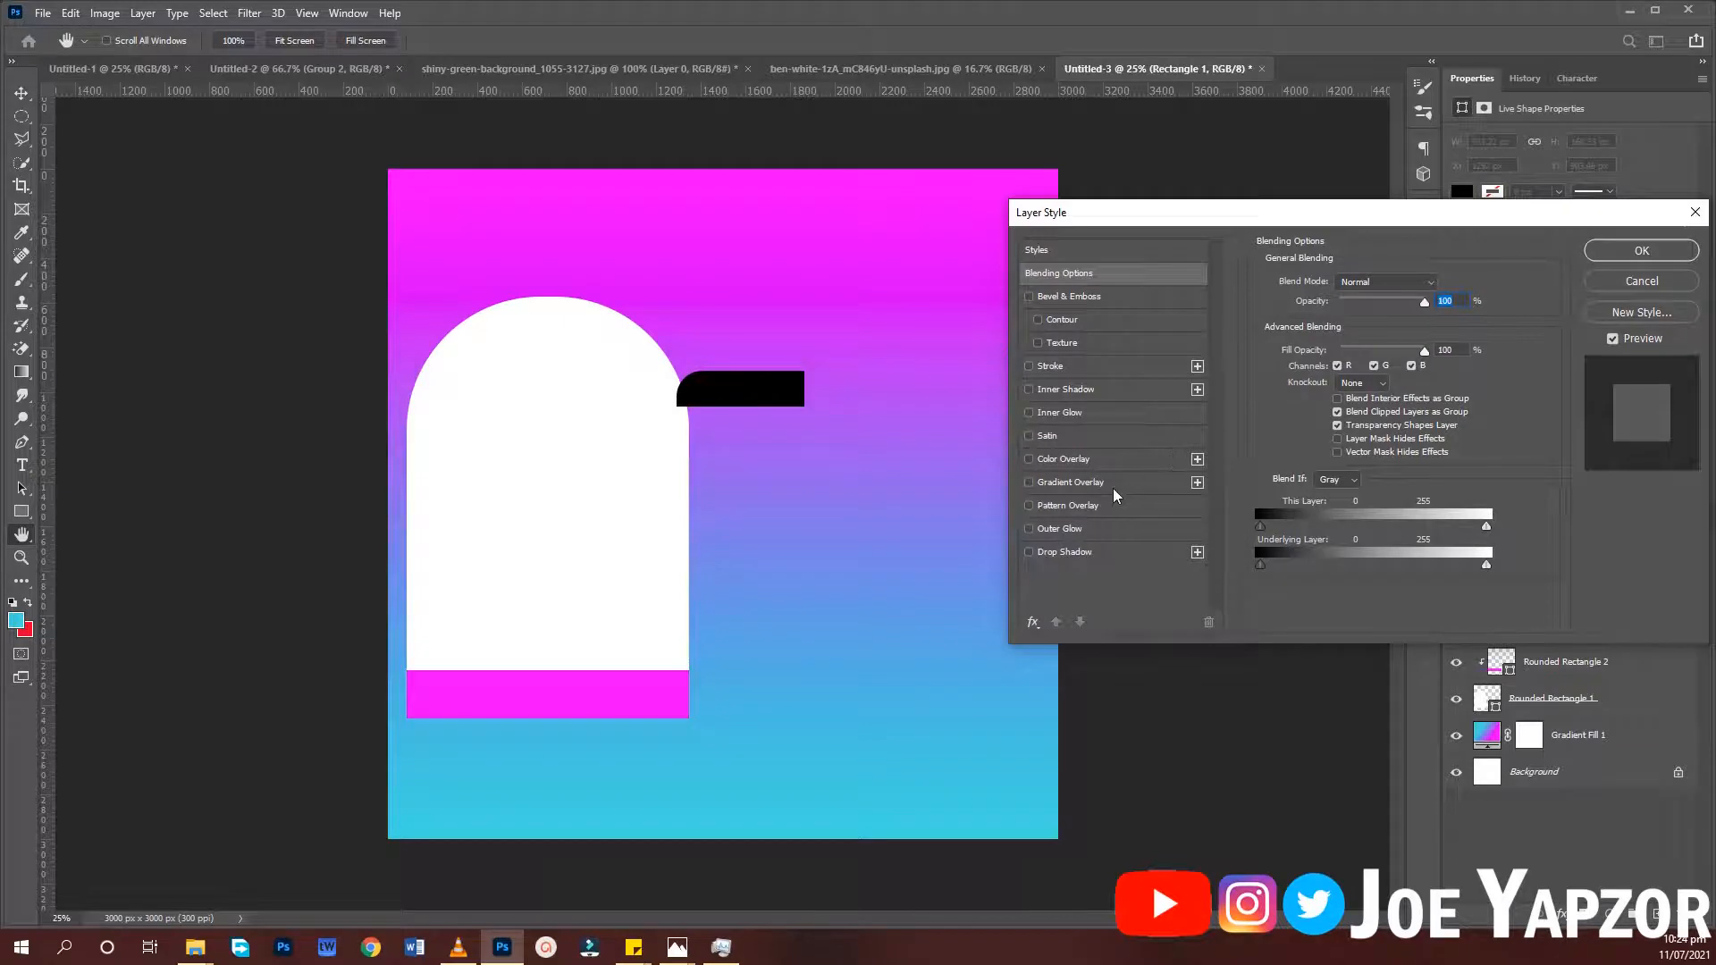
left_click(1113, 488)
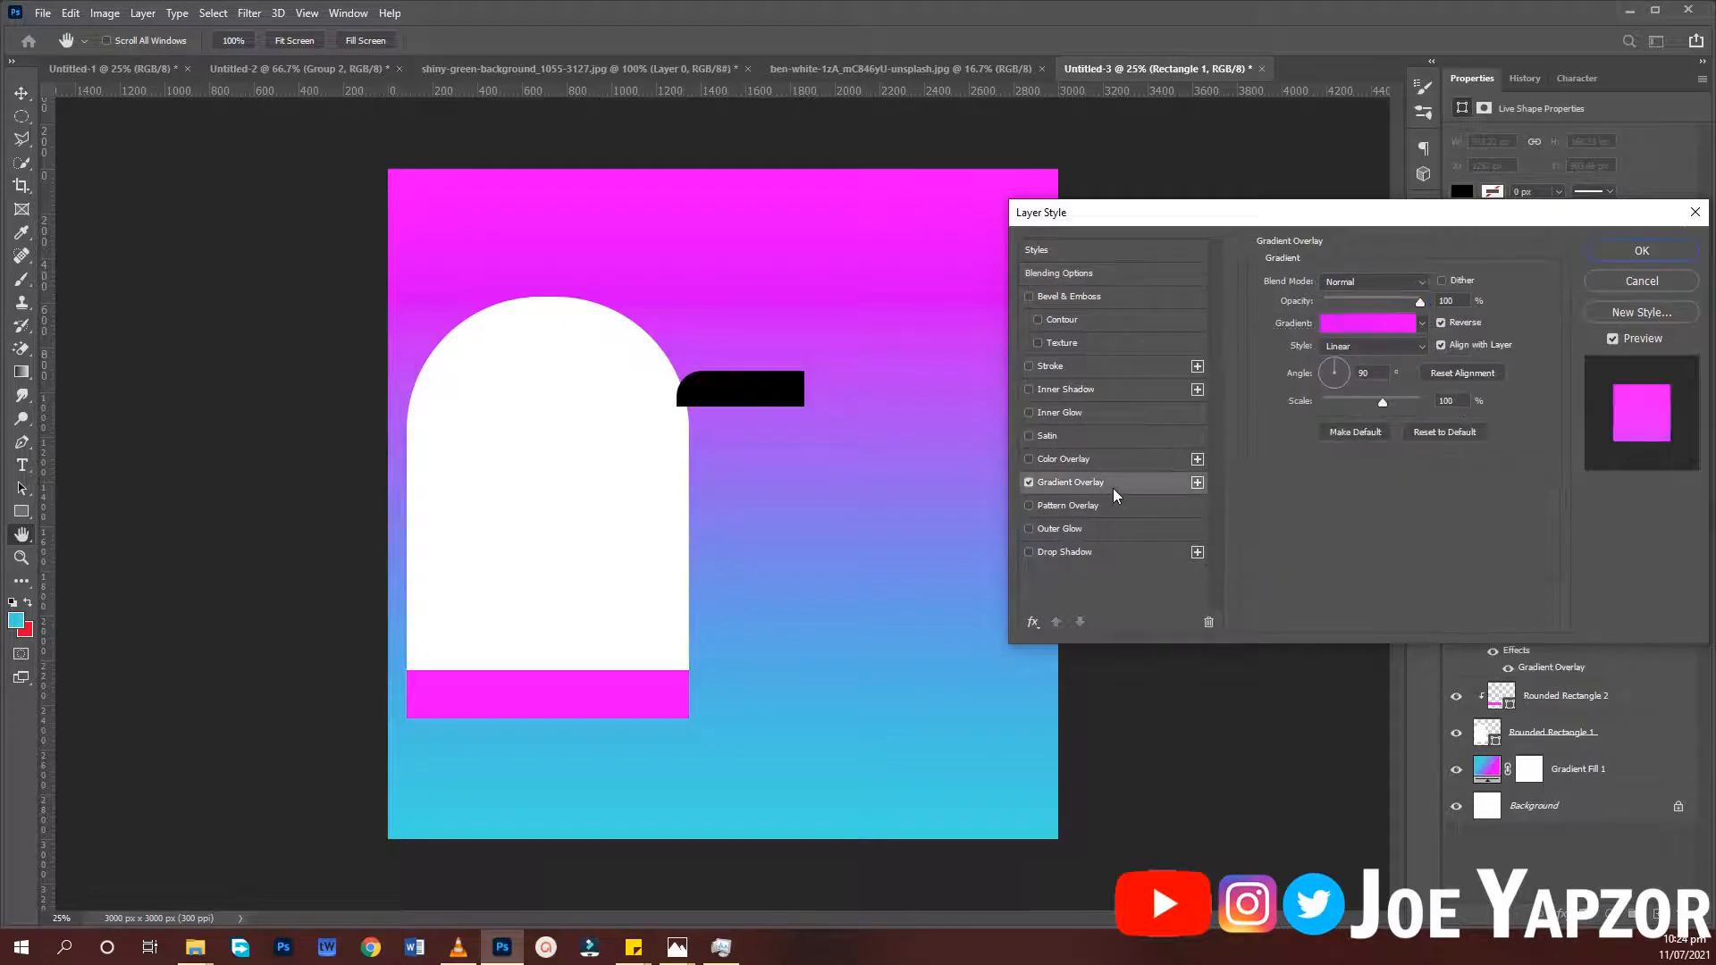
left_click(1343, 325)
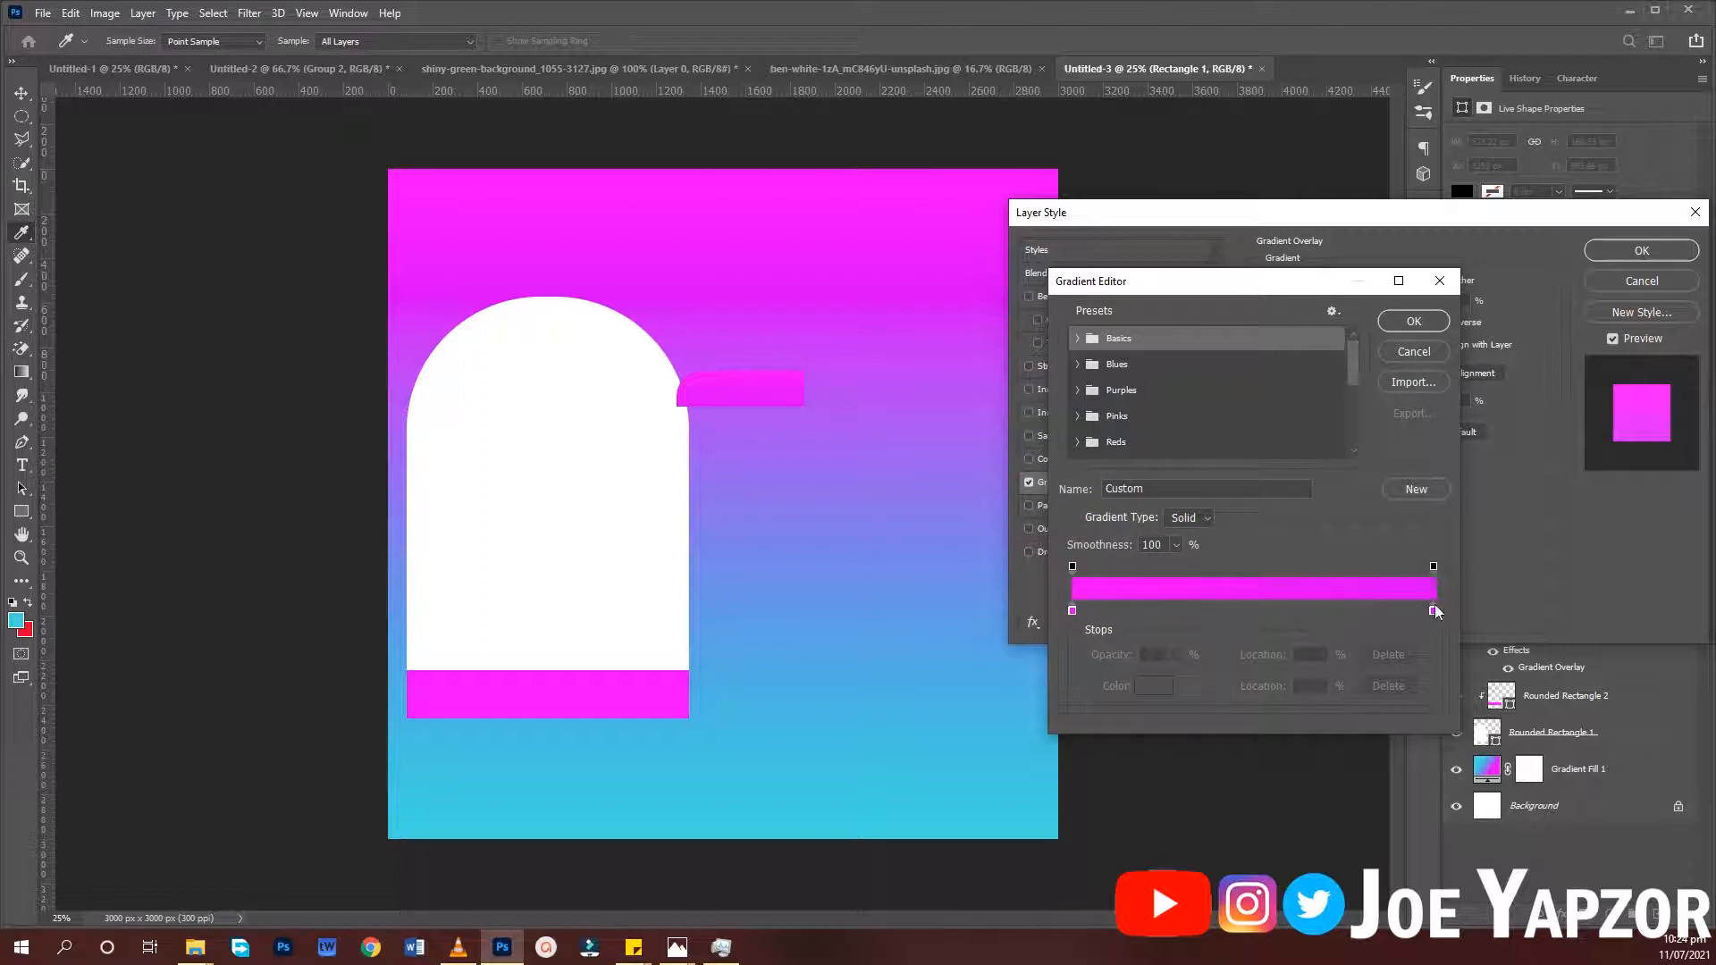
double_click(1072, 611)
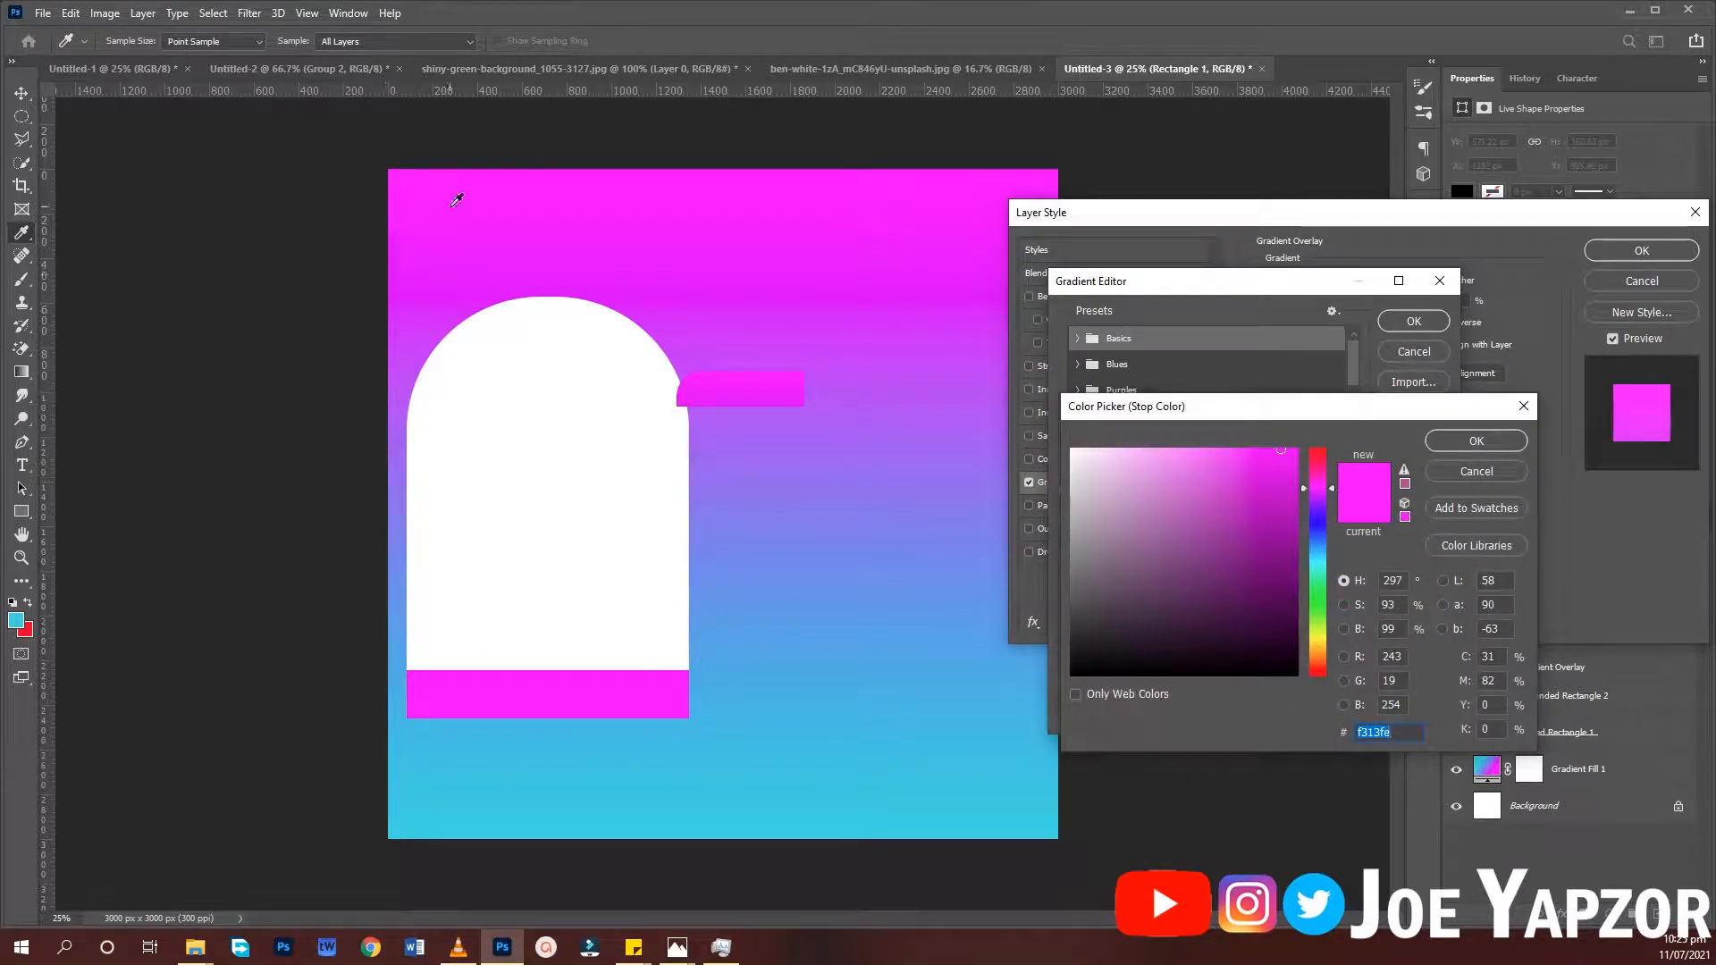
left_click(417, 208)
left_click(1477, 442)
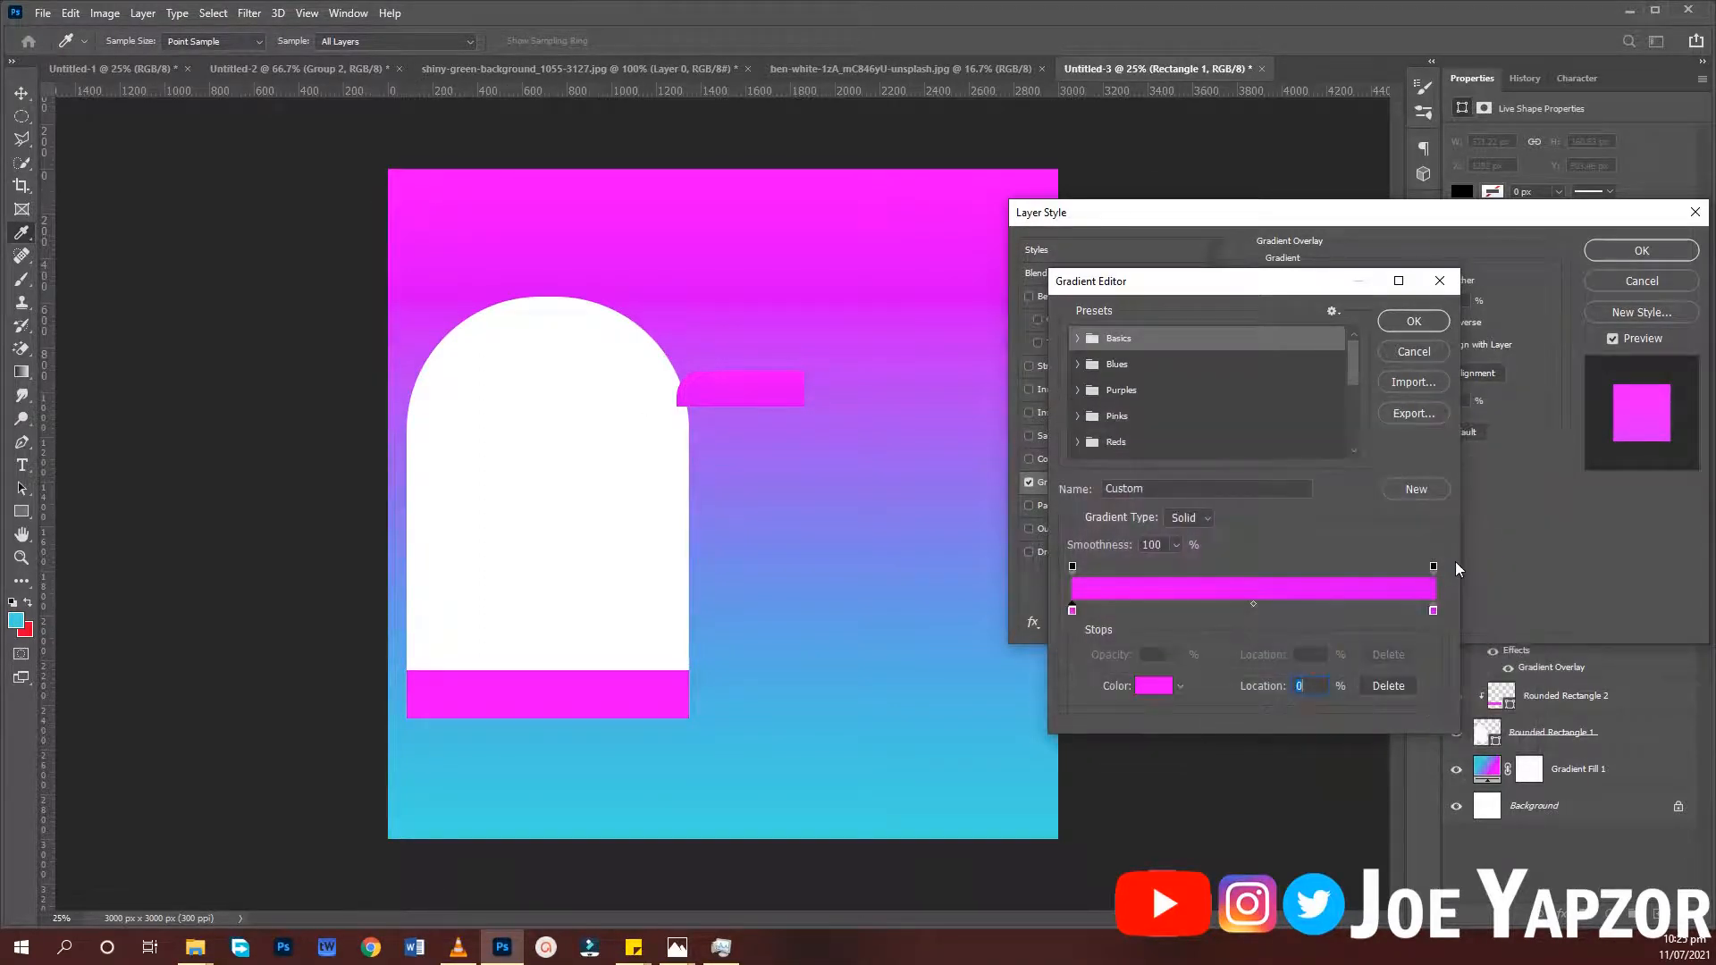
Set the overlay gradient's end colour stop to #de25fb, sampled from the background just above the arch, and accept the gradient
double_click(1433, 612)
left_click(579, 225)
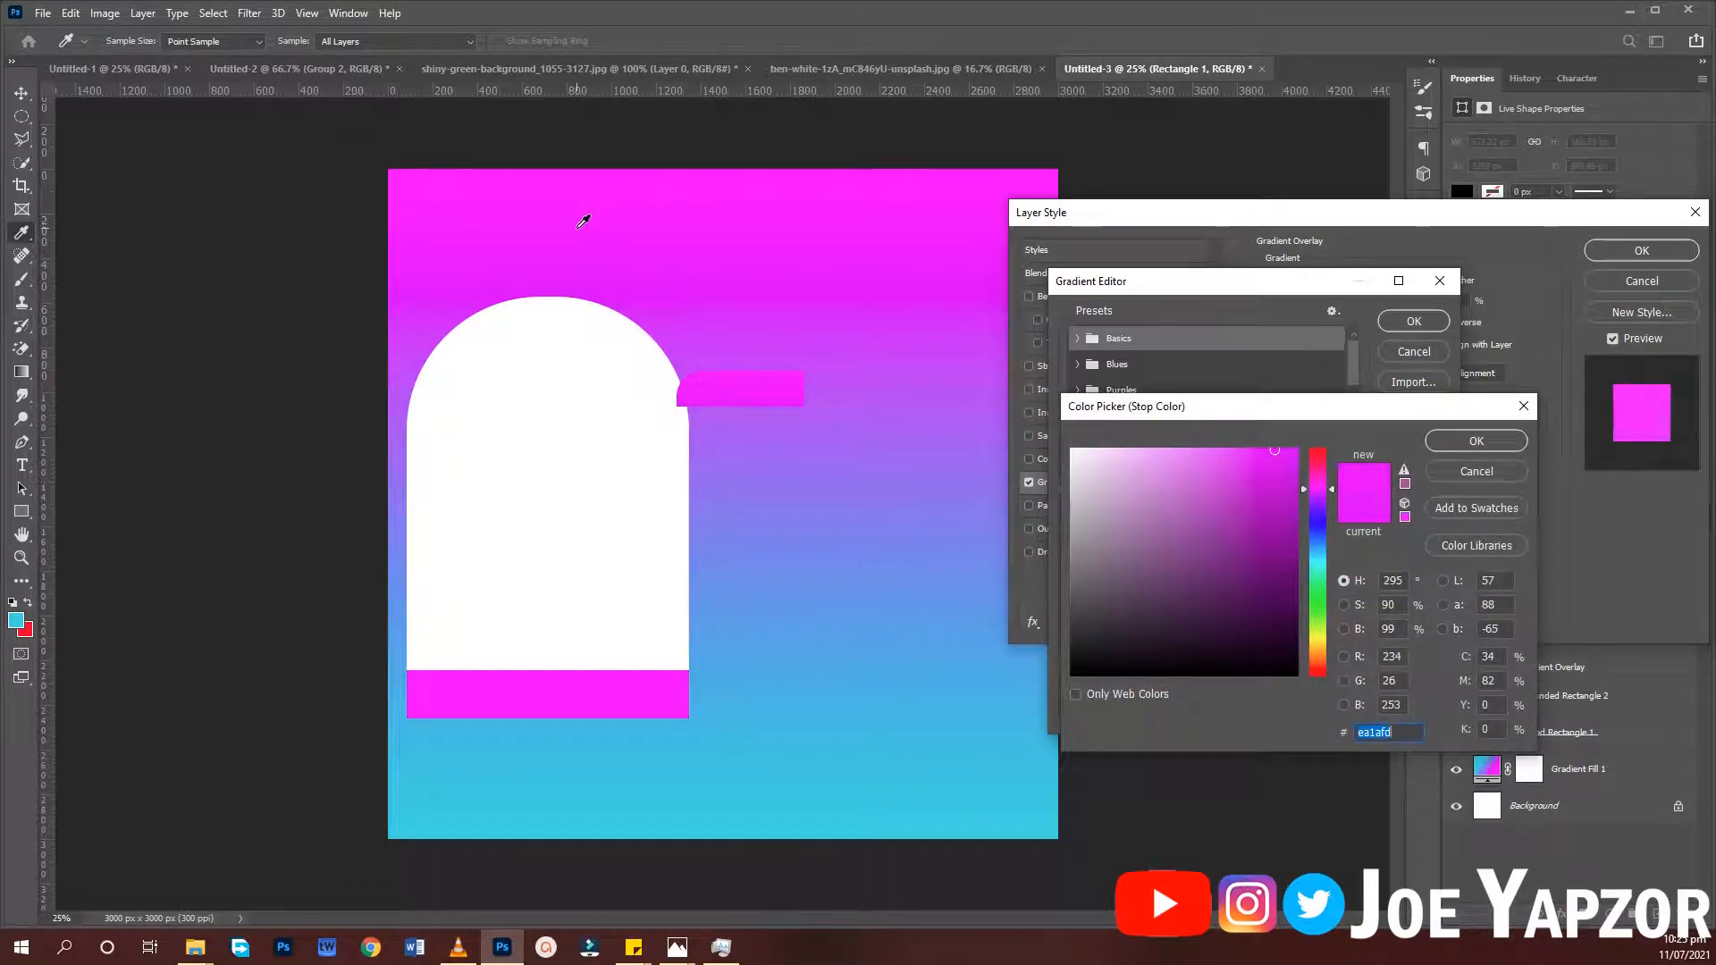
left_click(602, 197)
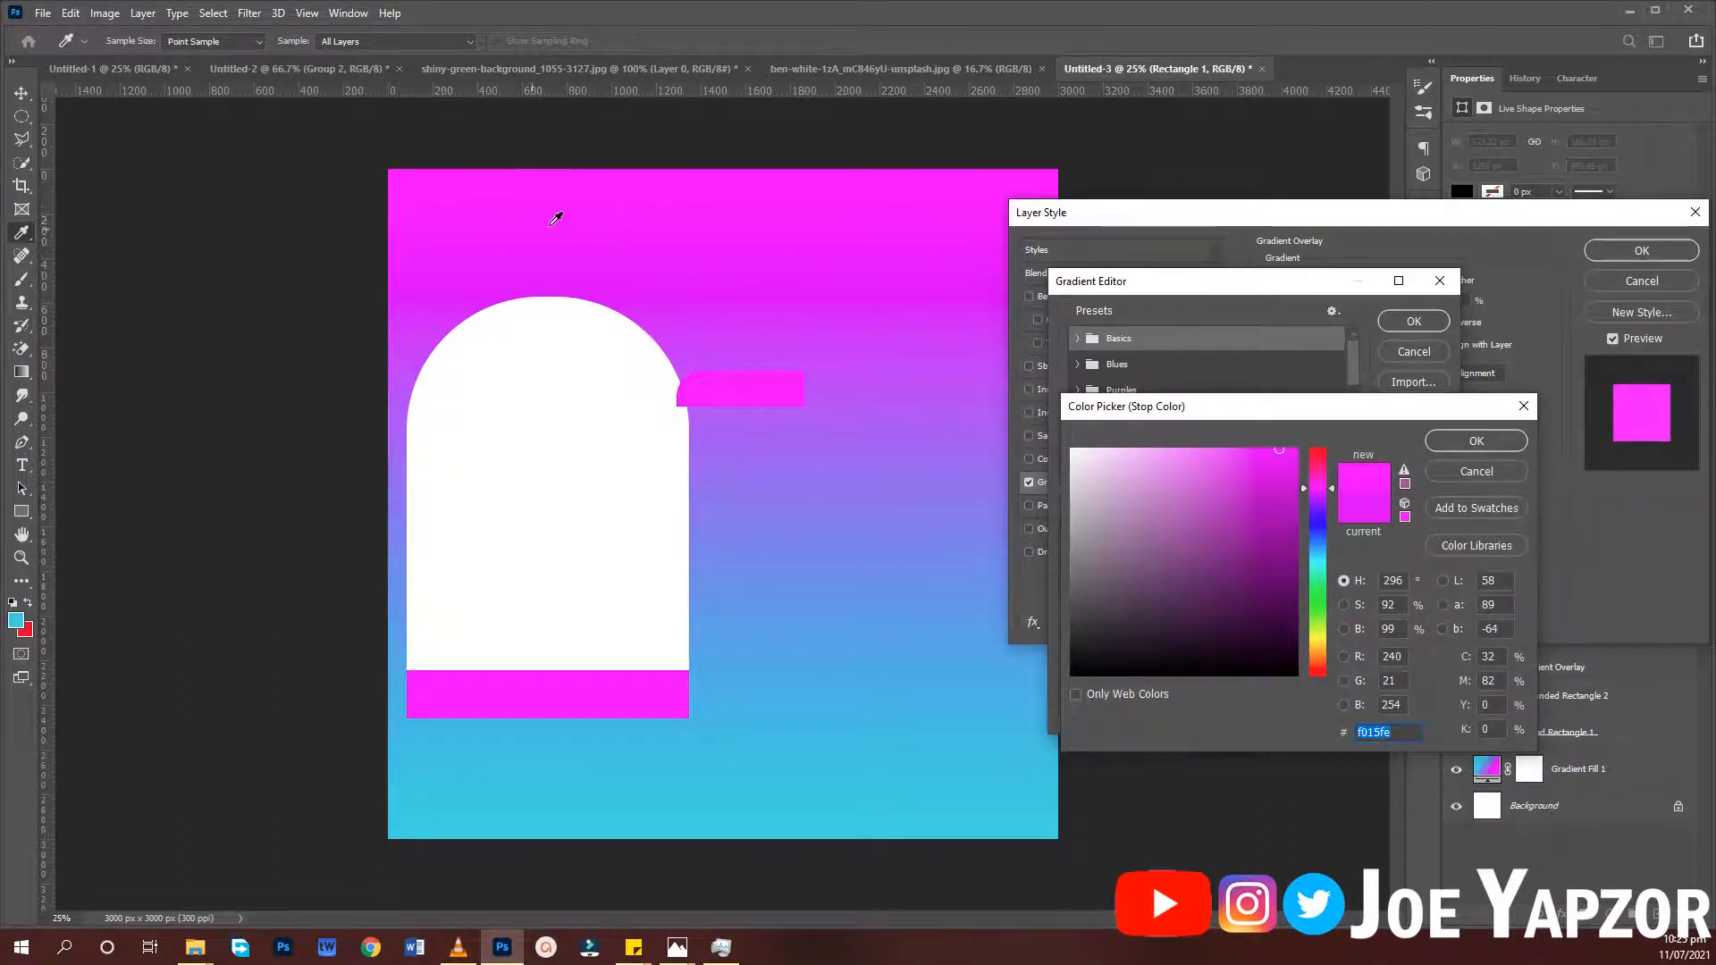
left_click(512, 224)
left_click(515, 246)
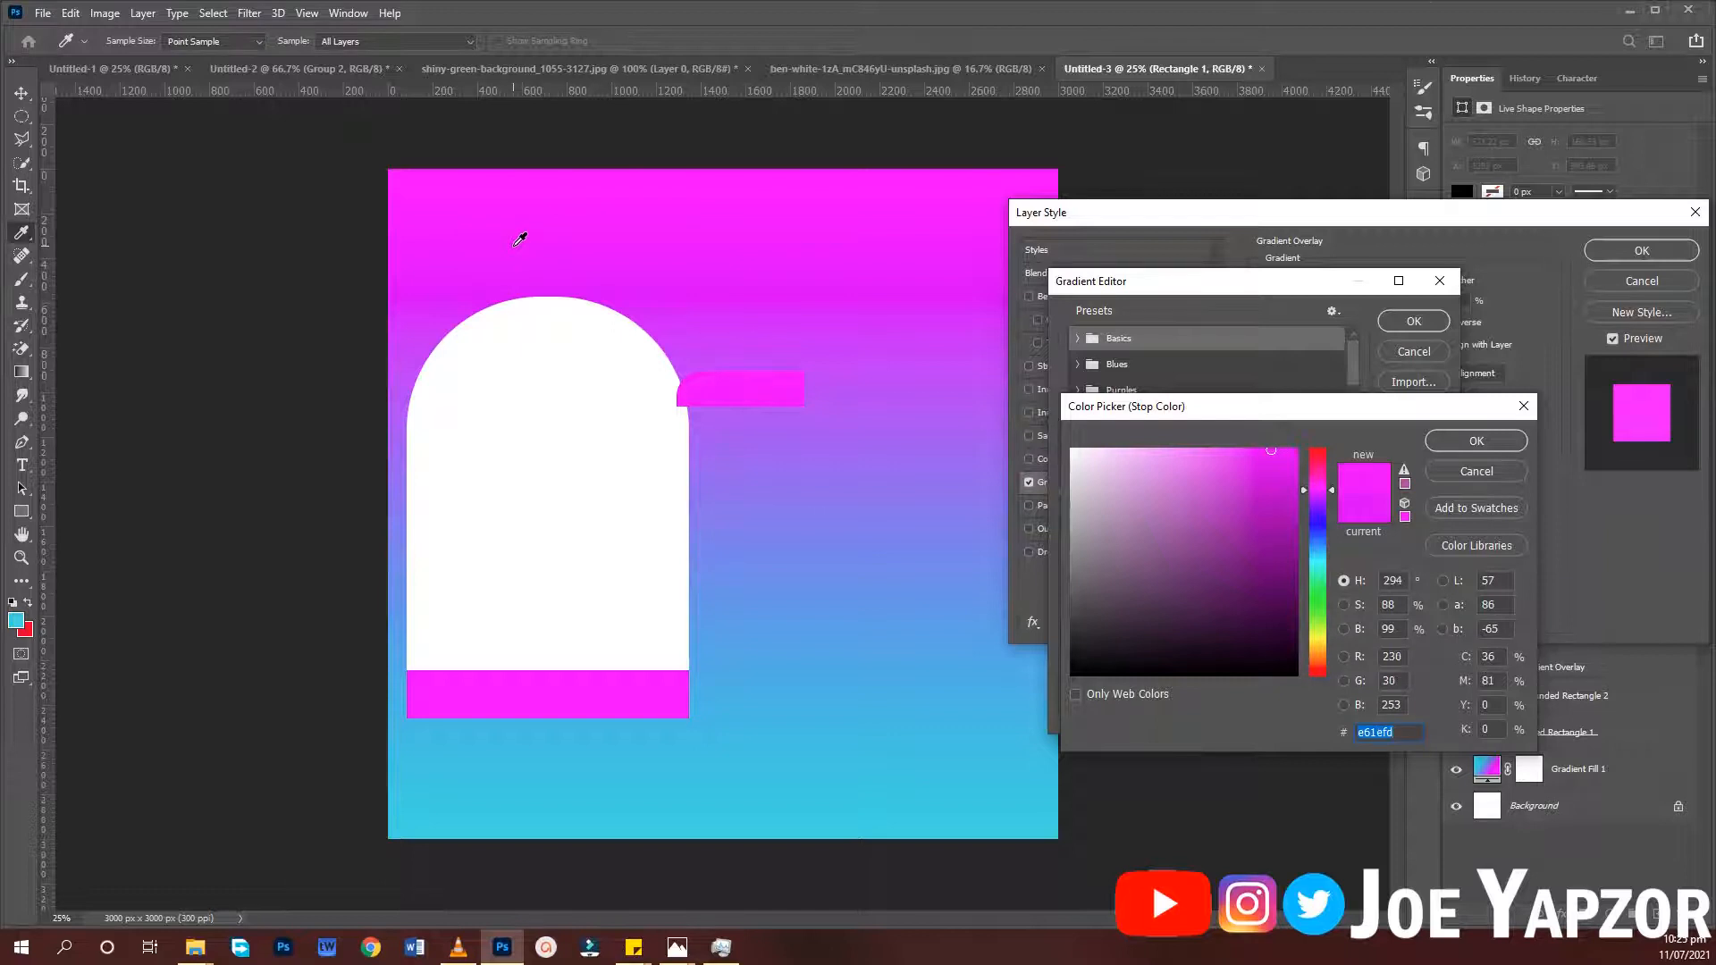
left_click(617, 222)
left_click(623, 241)
left_click(718, 288)
left_click(738, 359)
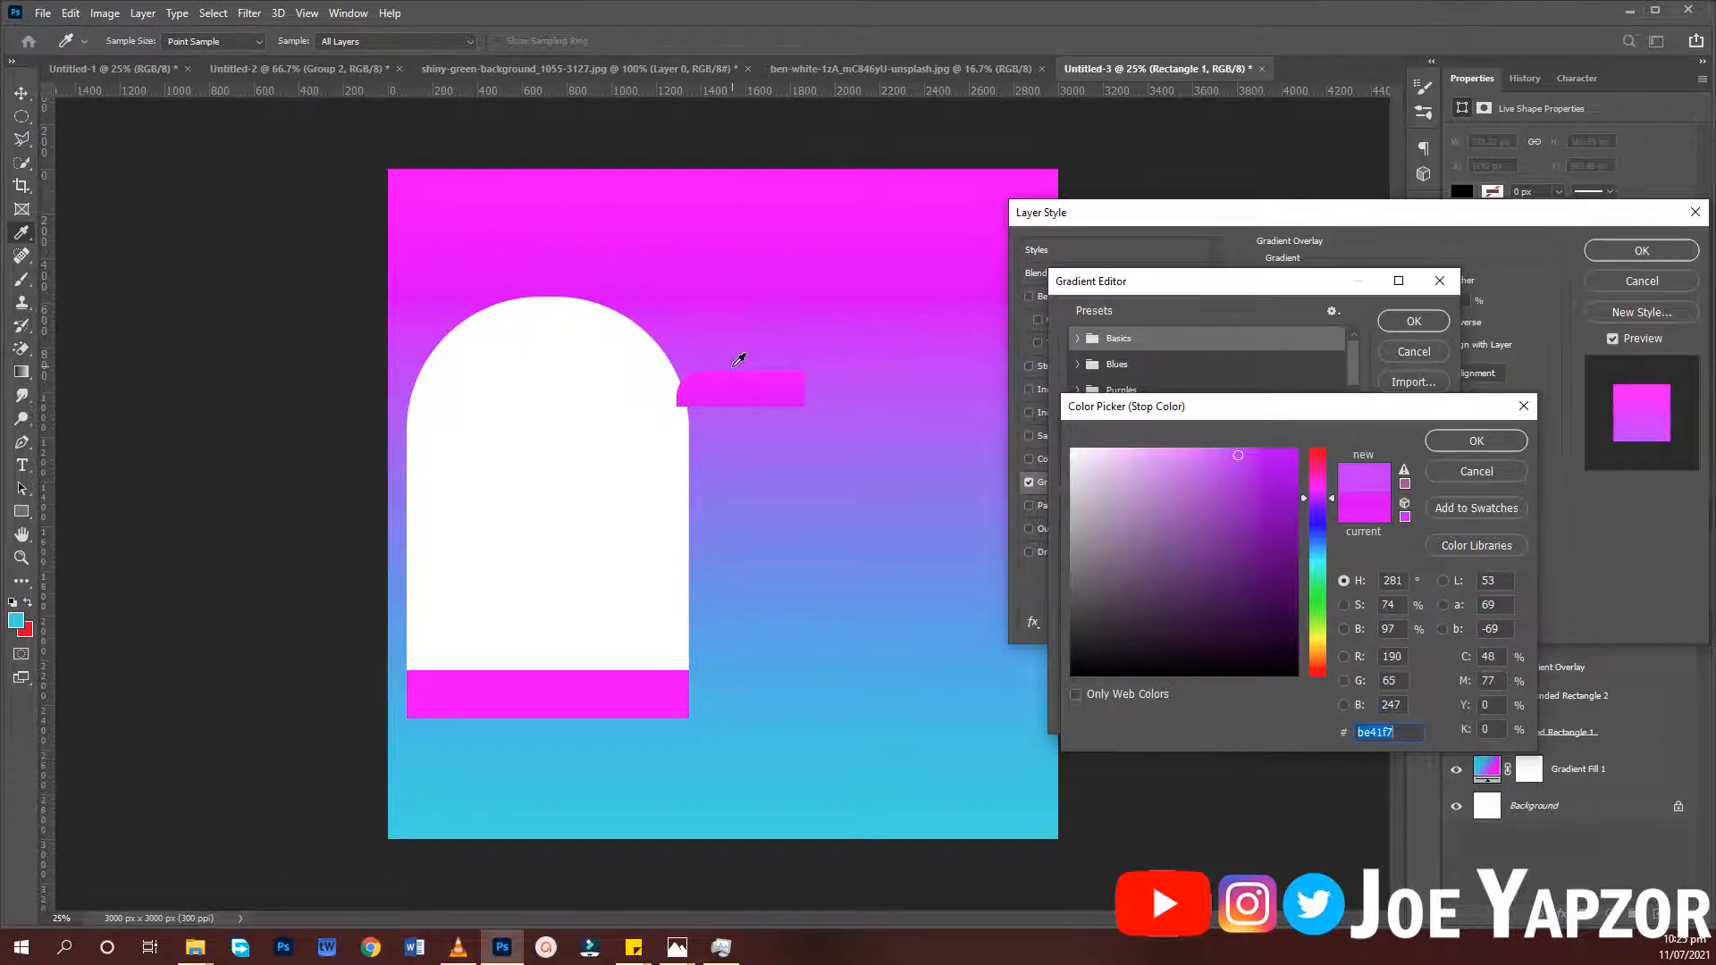
left_click(862, 453)
left_click(651, 270)
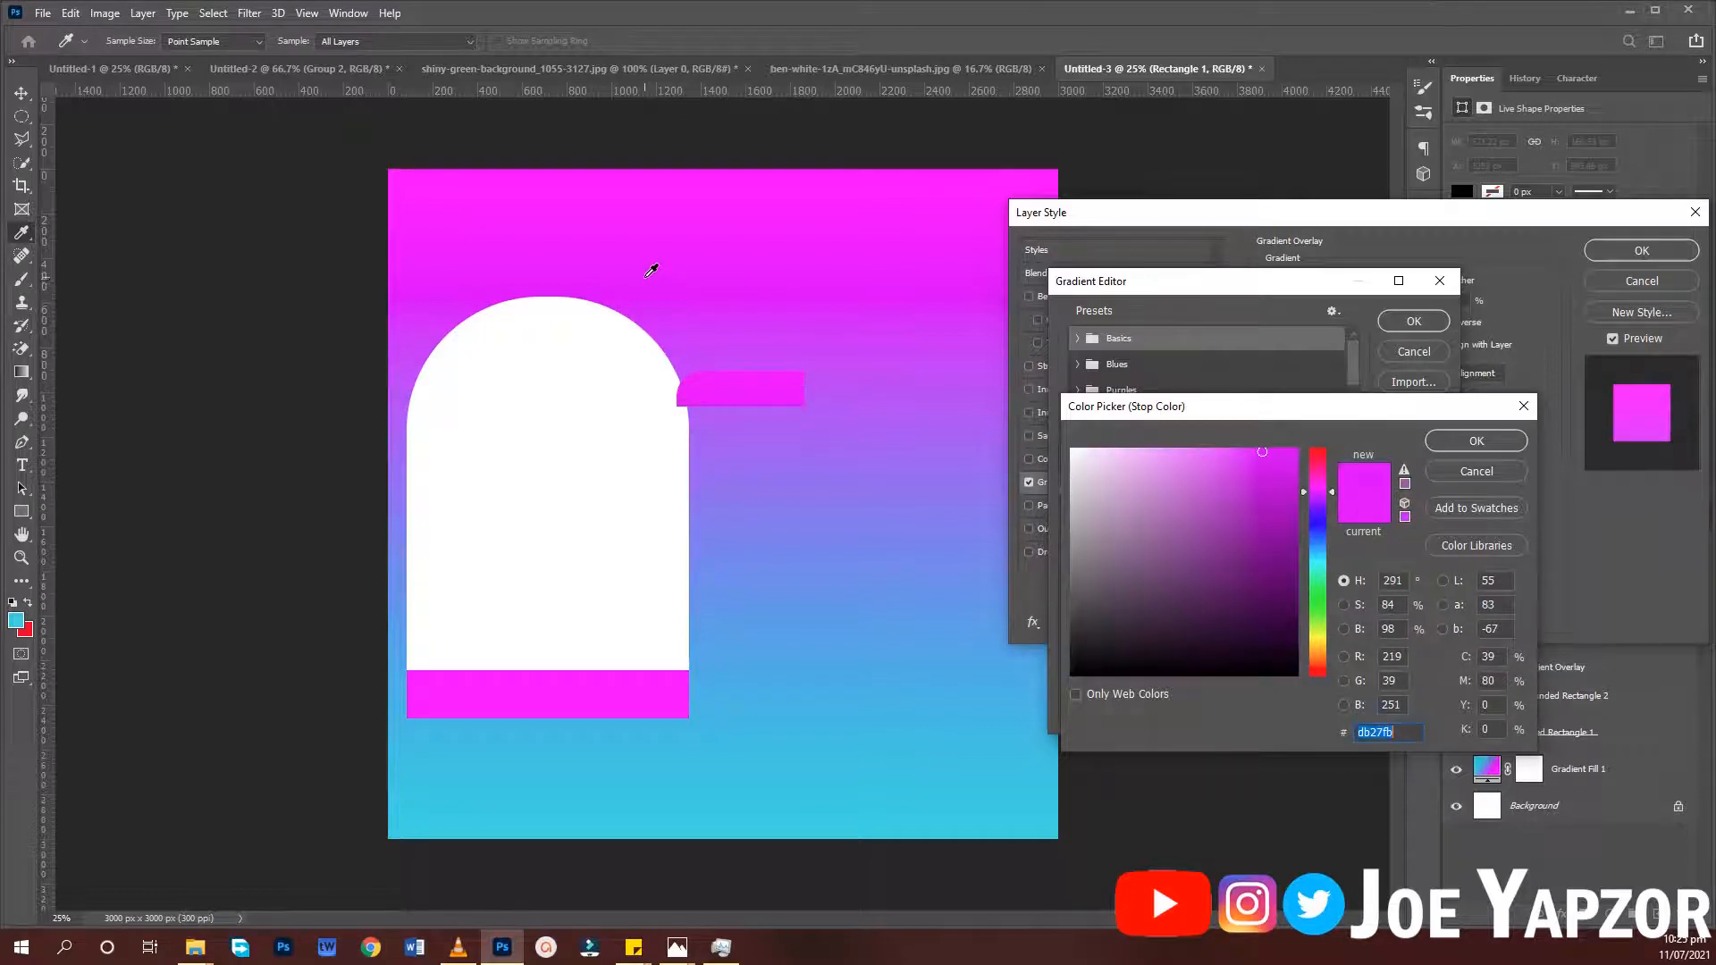
left_click(687, 266)
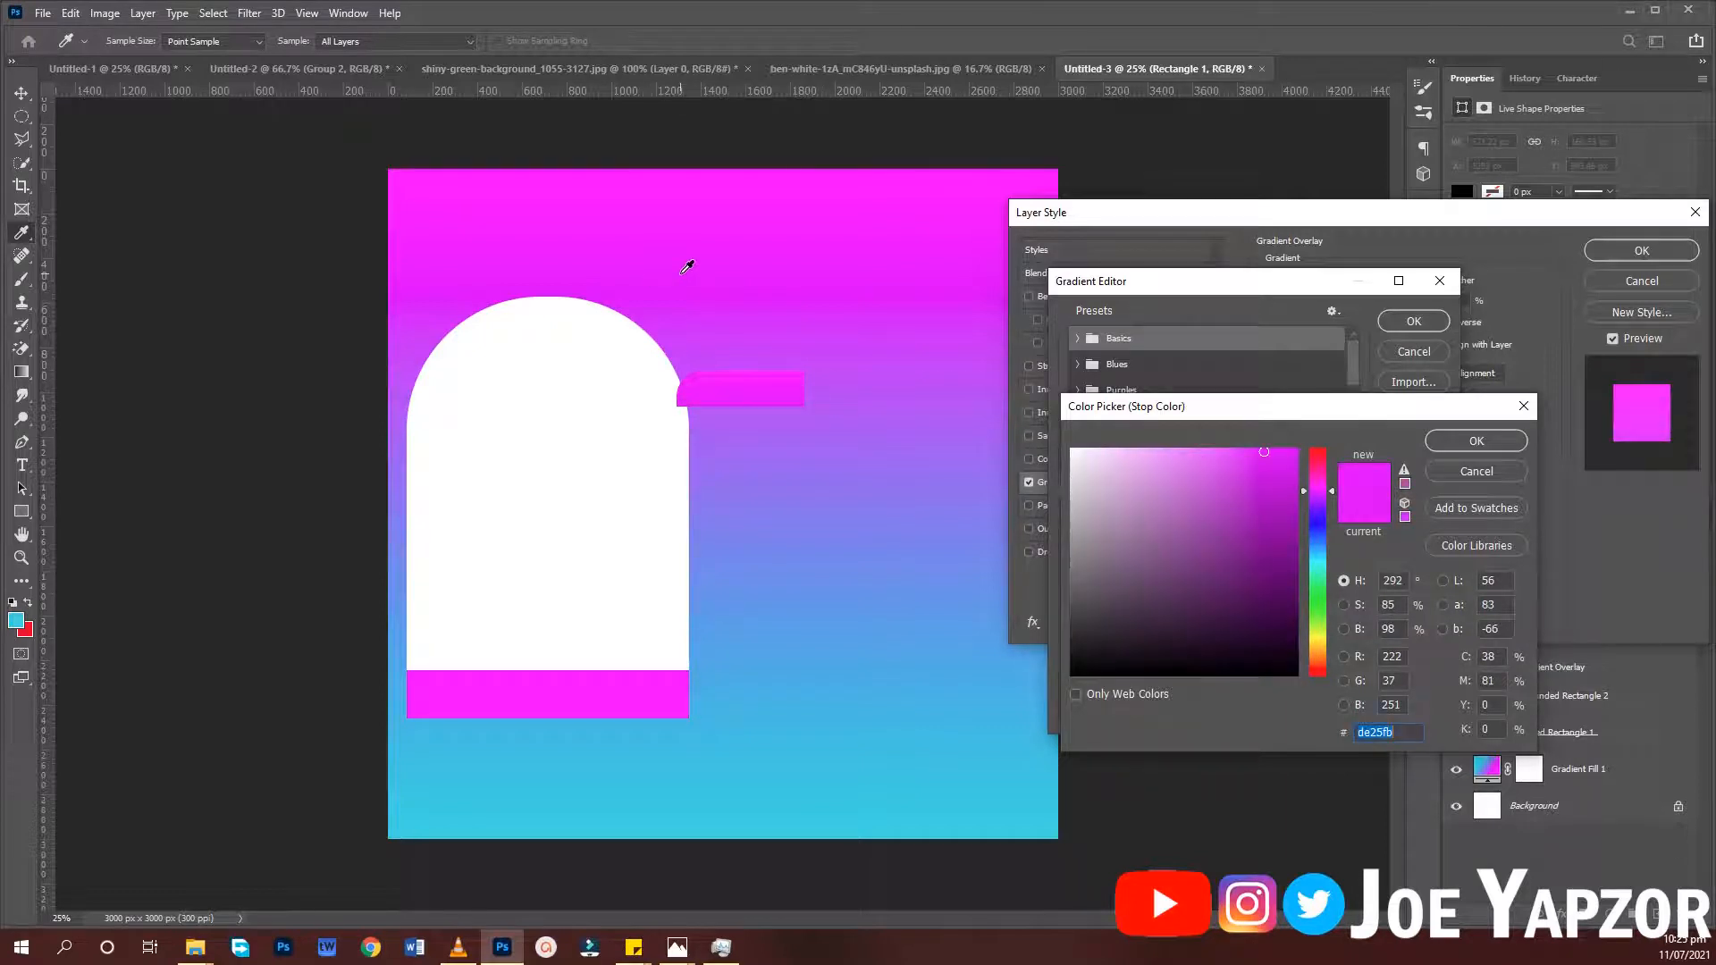
left_click(1452, 438)
left_click(1405, 322)
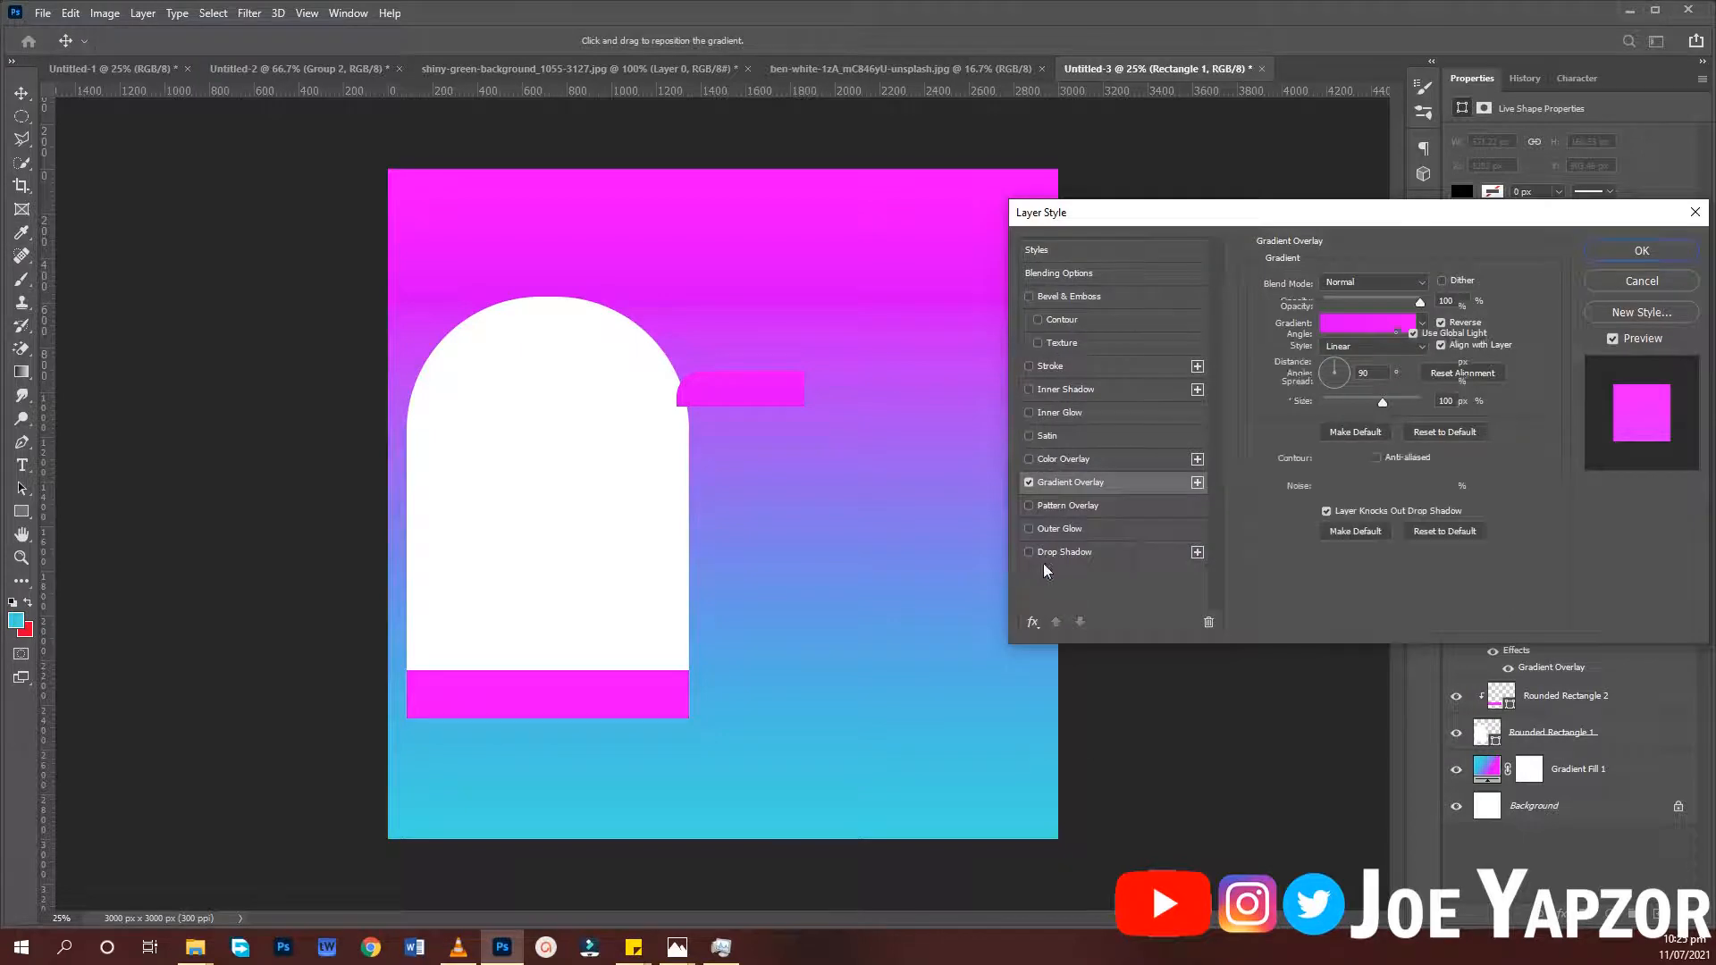
Add a Multiply Drop Shadow at 25% opacity to the small rectangle, raise its spread slightly, and apply the layer style
left_click(1044, 554)
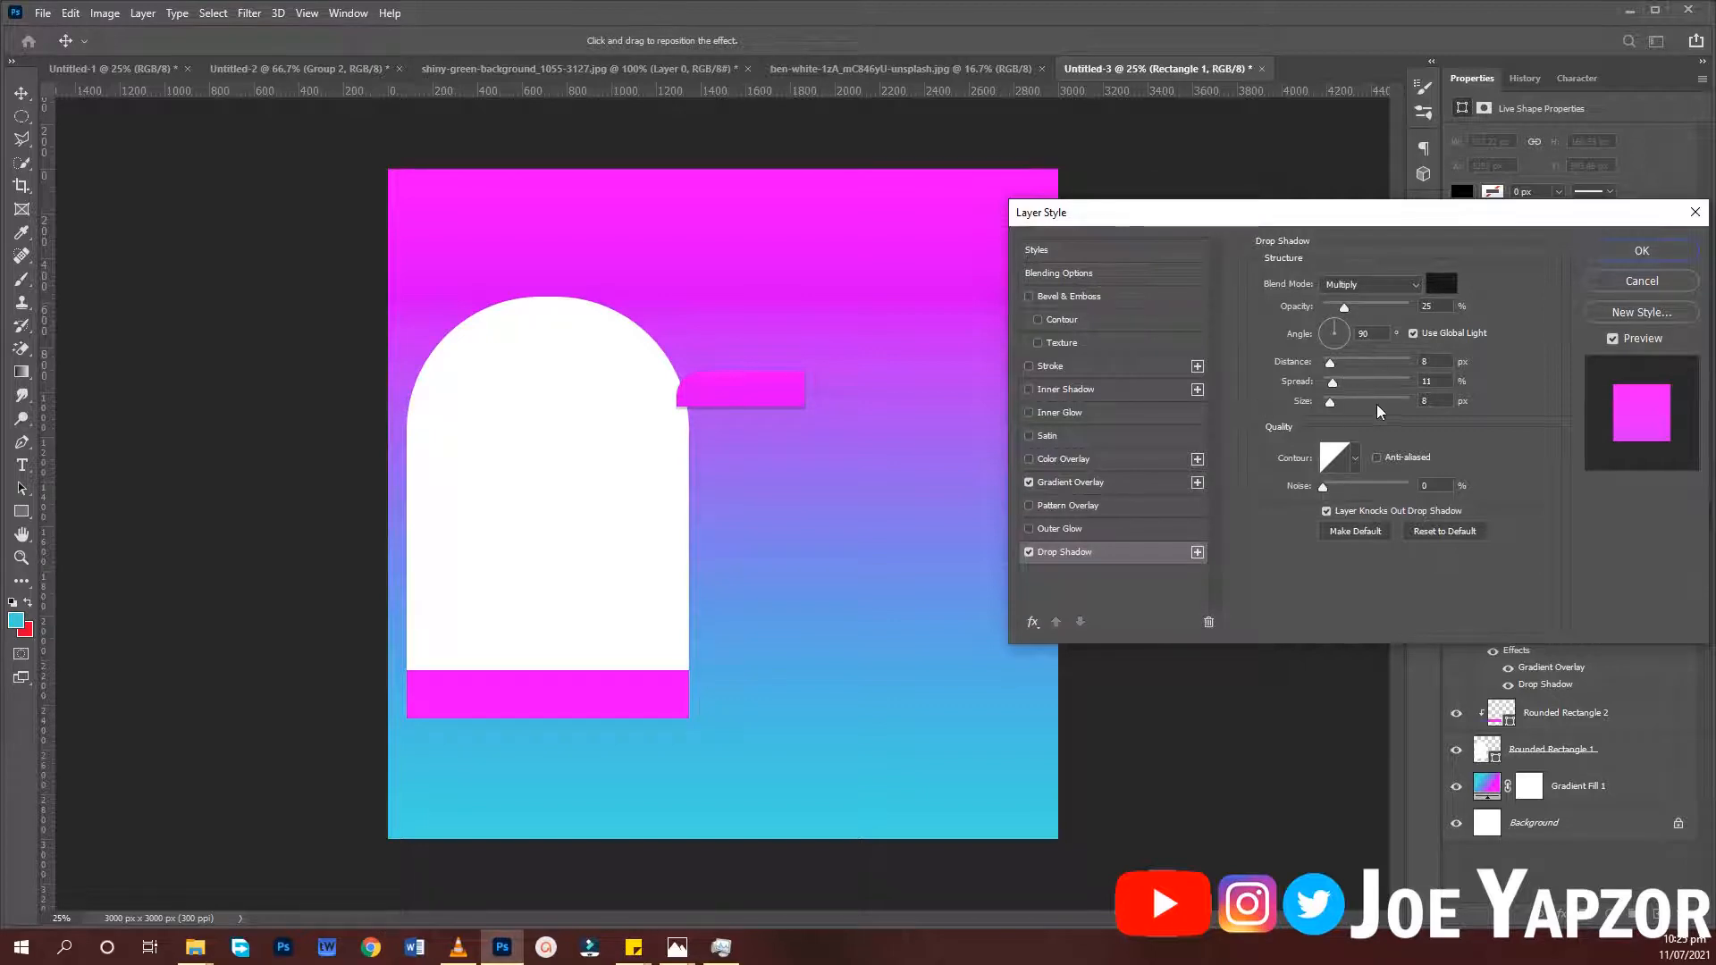
left_click(1443, 382)
key("Up")
key("Up")
key("Up")
key("Up")
key("Up")
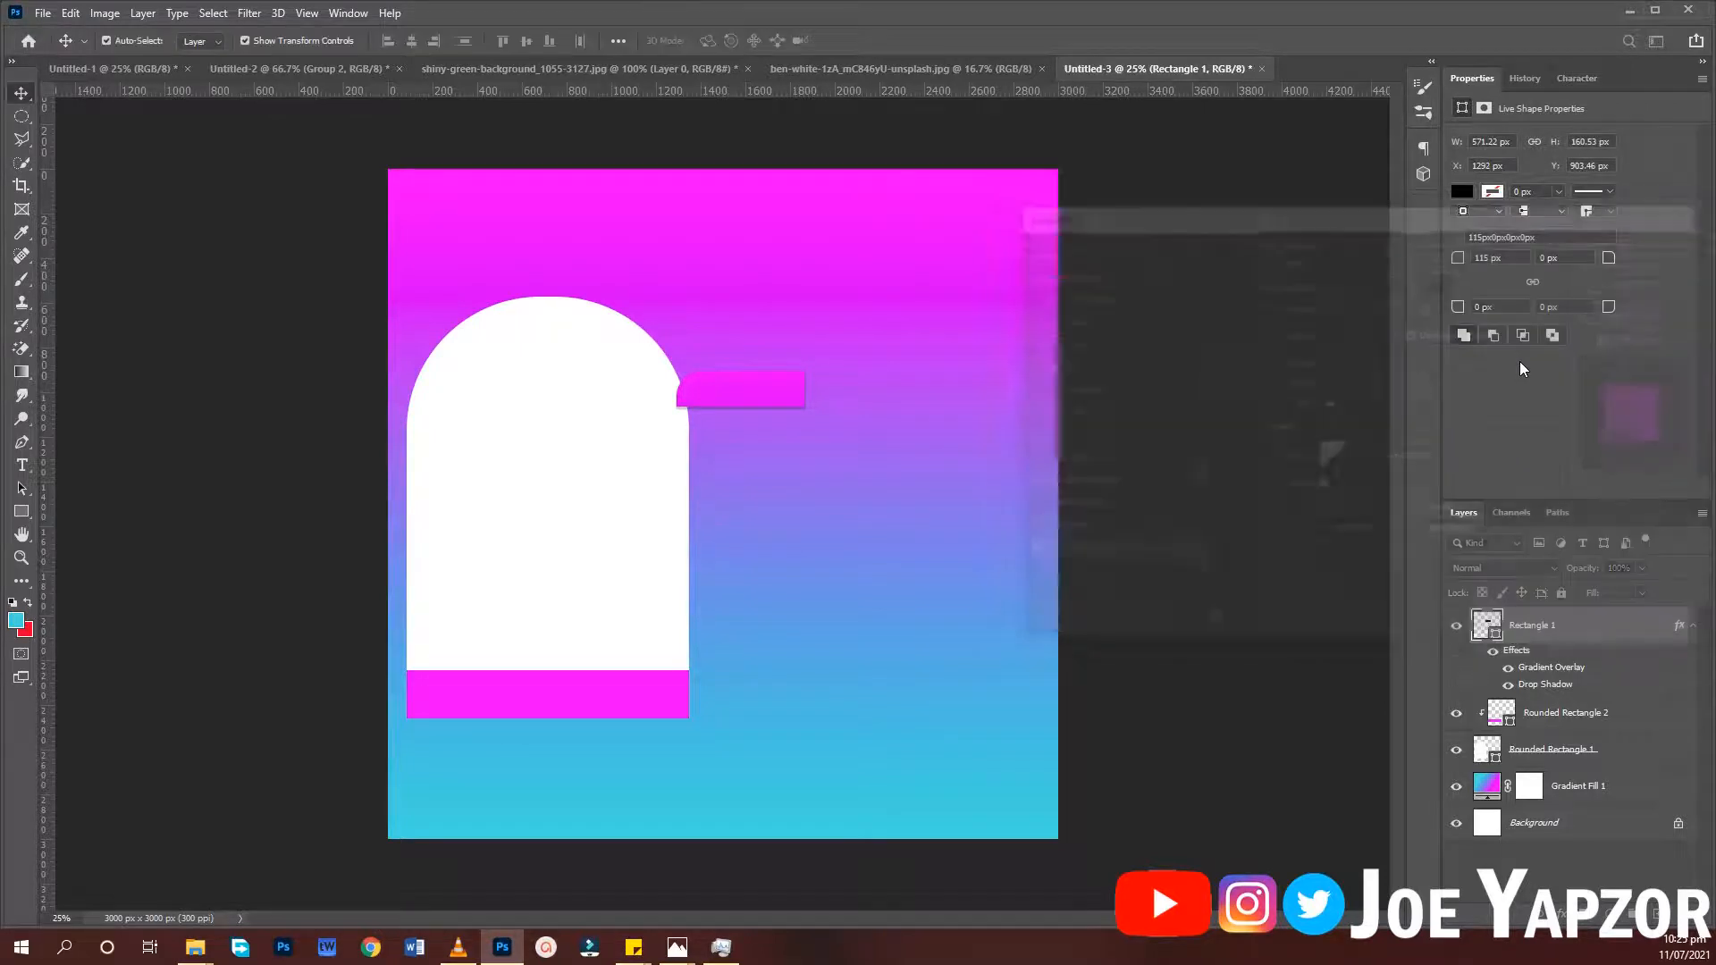
key("Return")
left_click(980, 454)
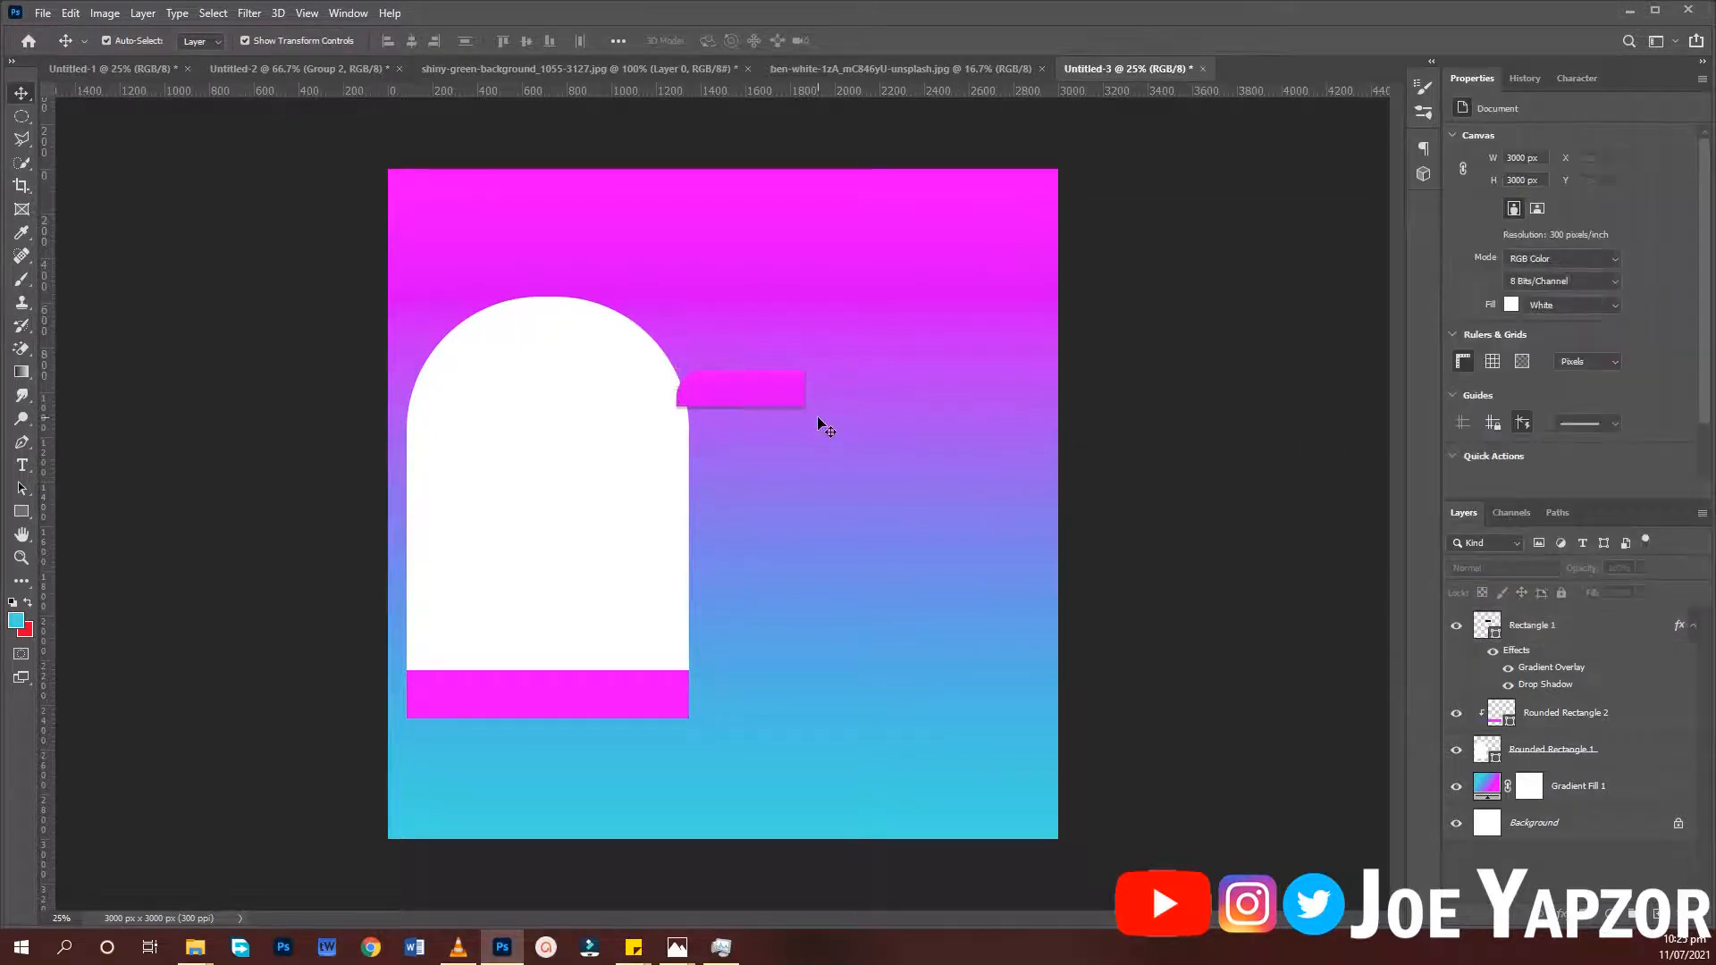
Add the text "Name" over the small magenta rectangle and colour it white (#ffffff)
key("t")
left_click(731, 390)
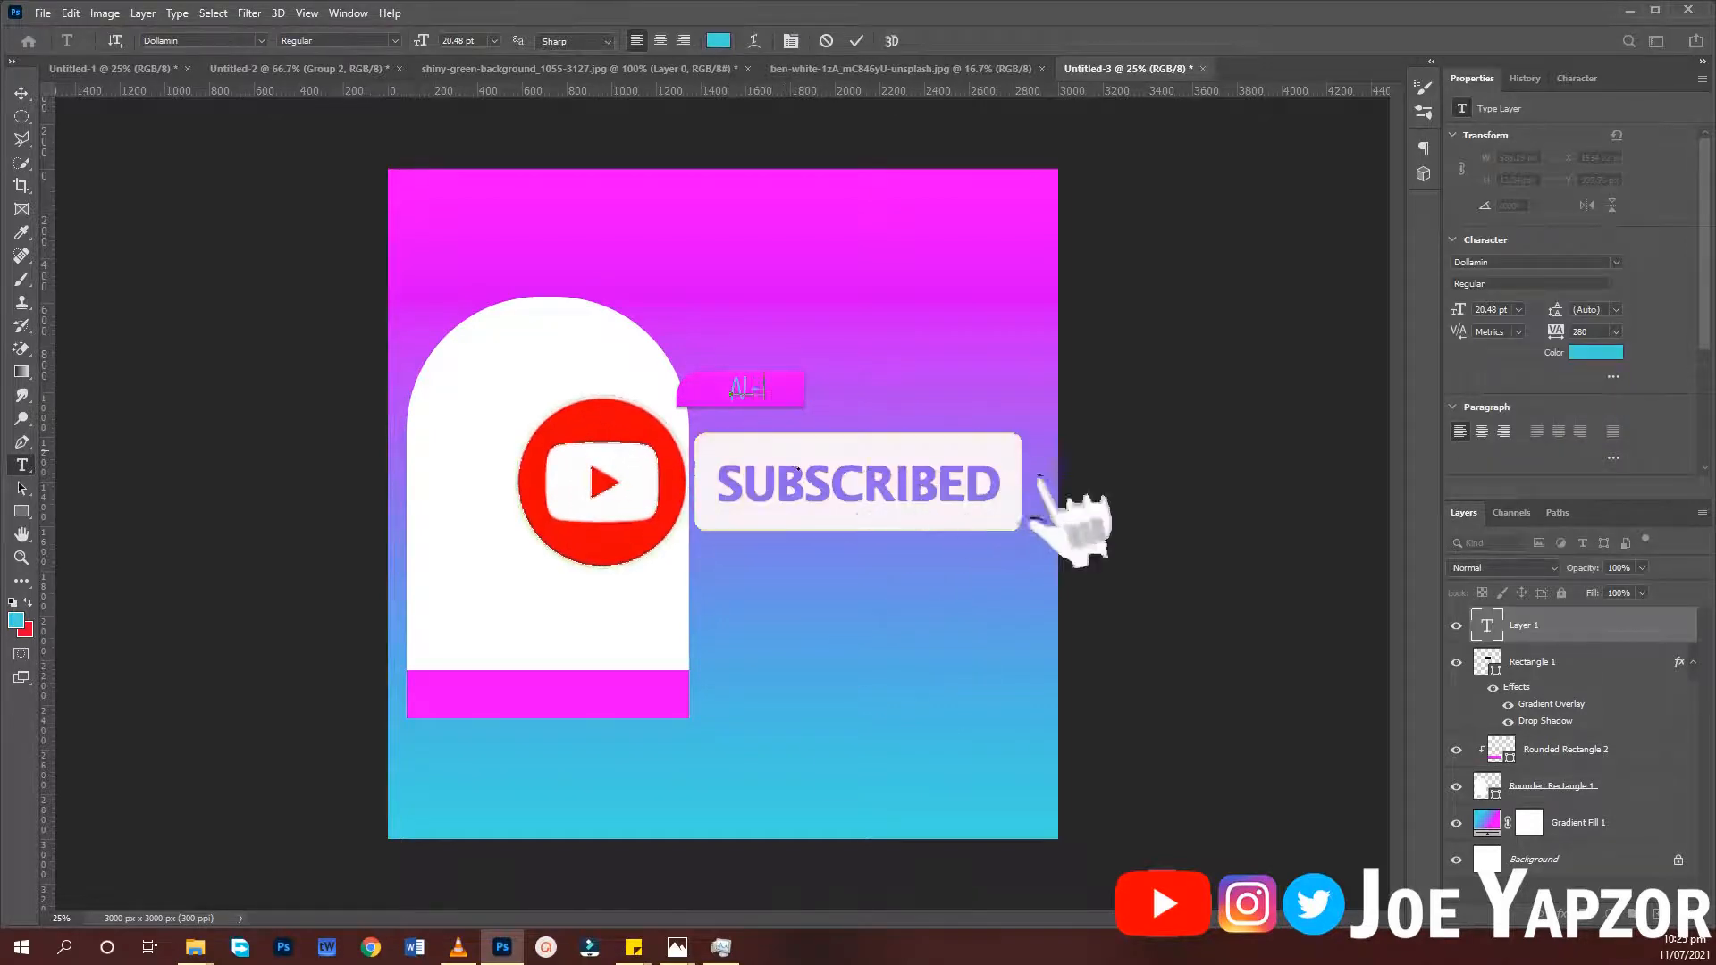
type("Al")
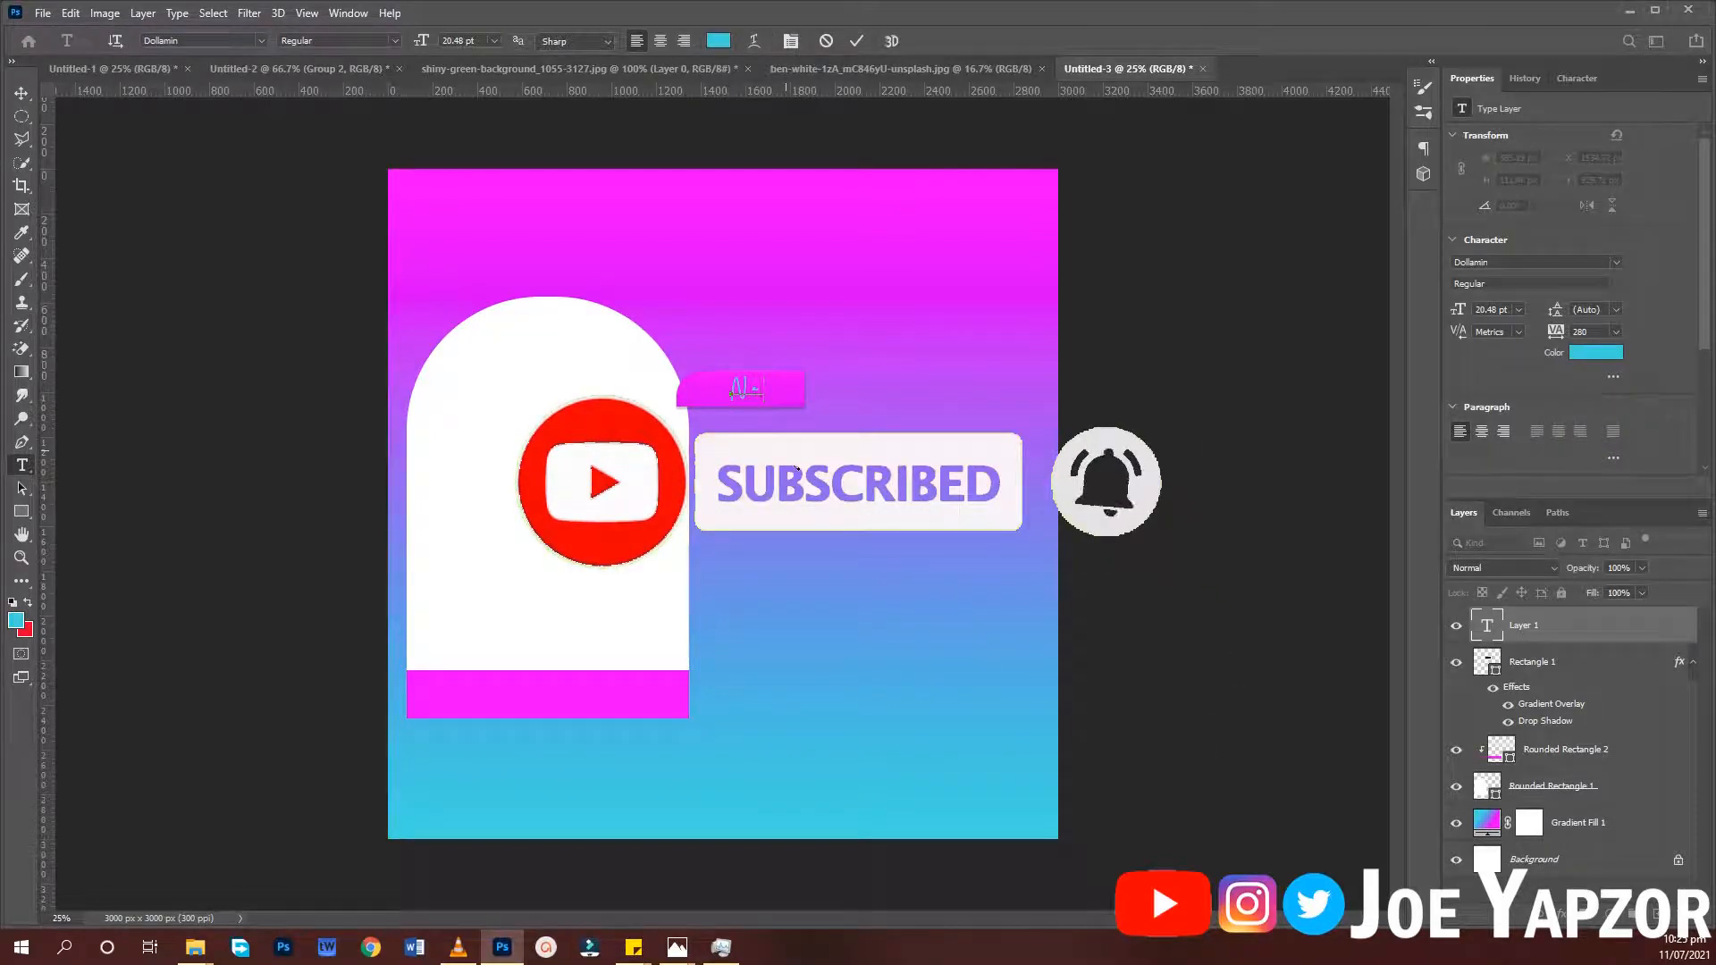
type("ert")
key("ctrl+a")
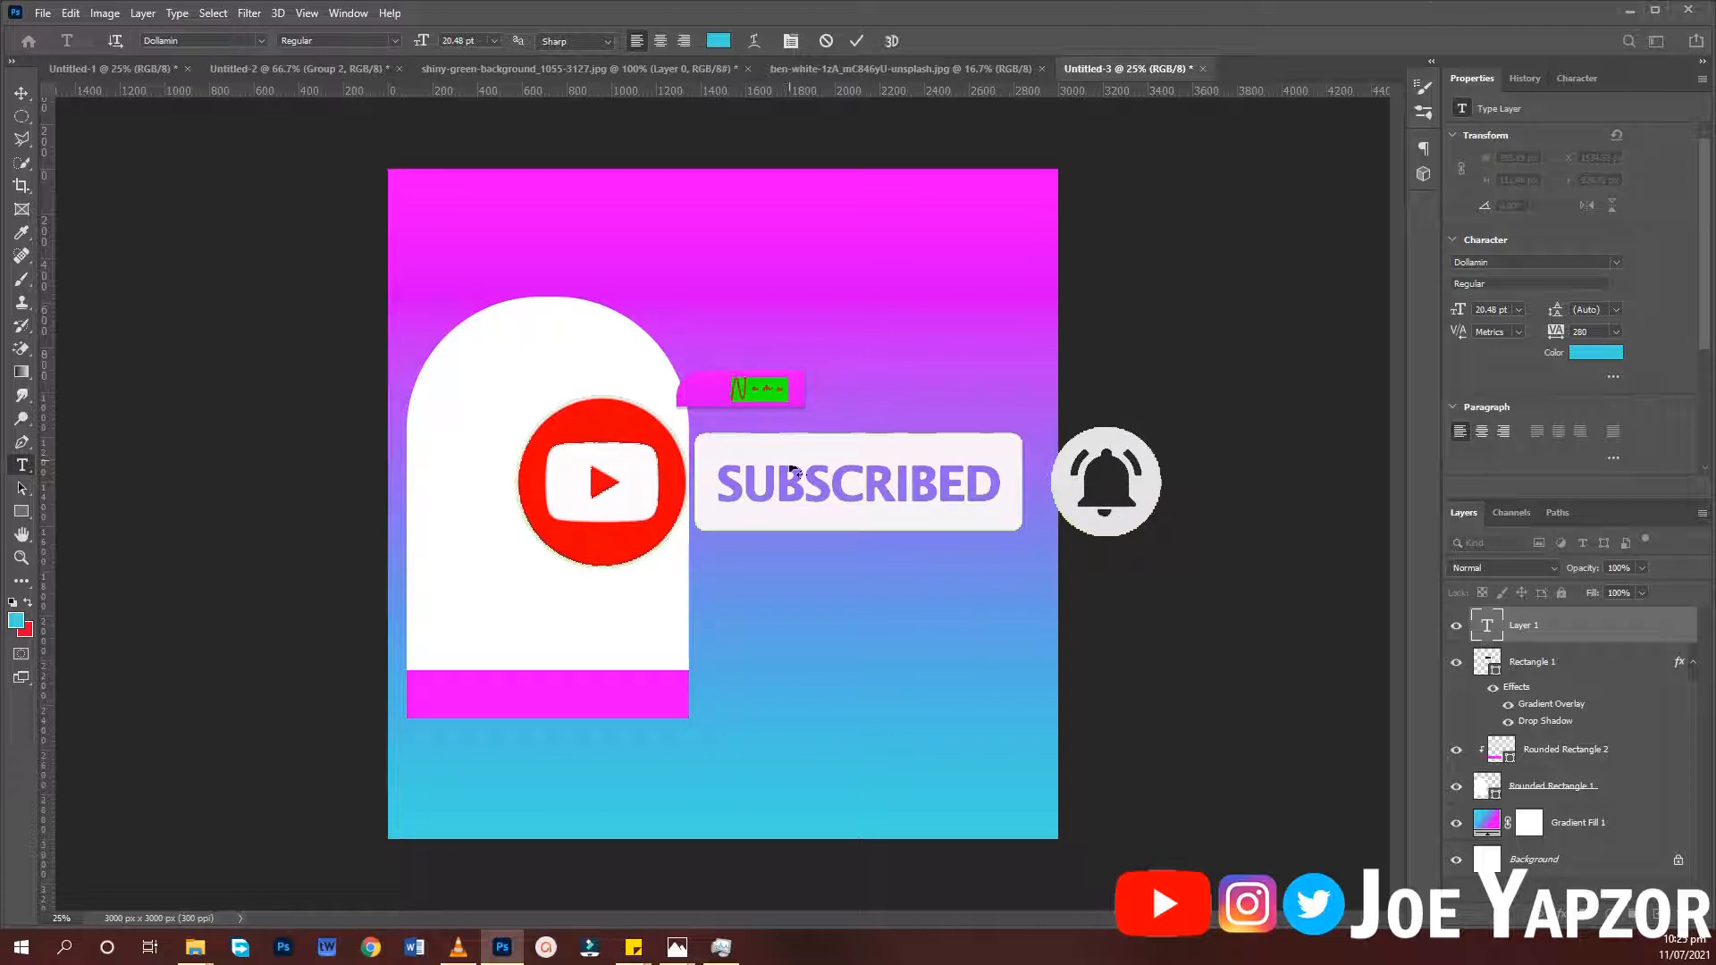
left_click(719, 41)
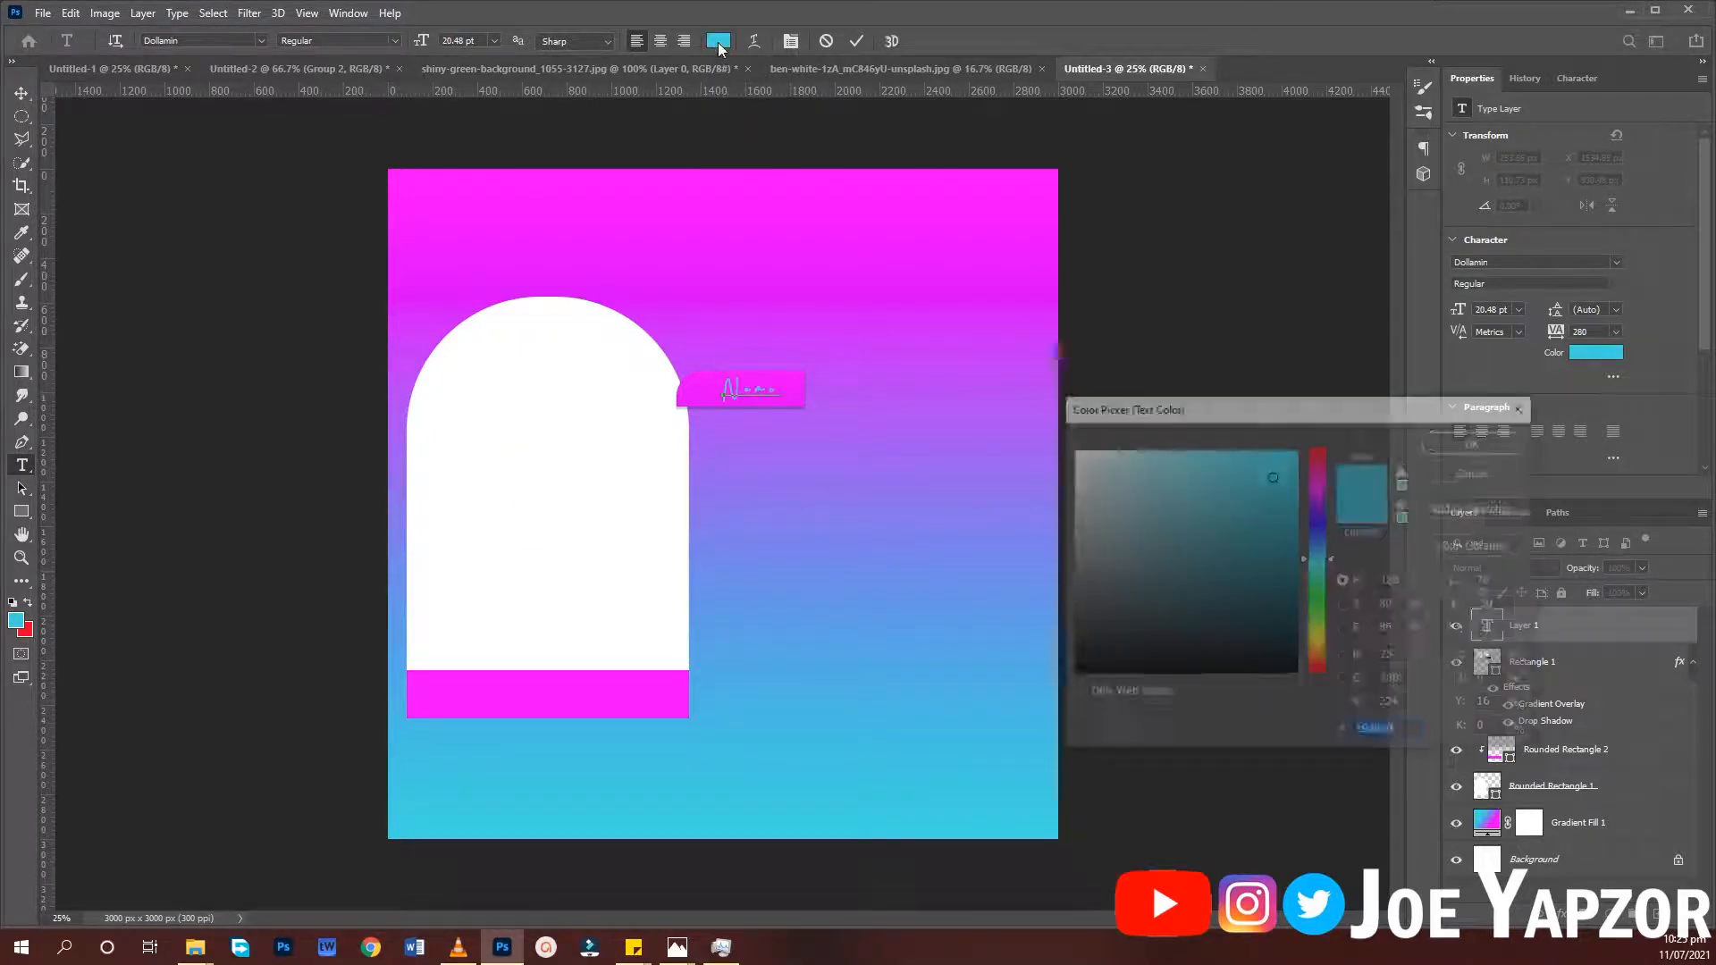
type("ffffff")
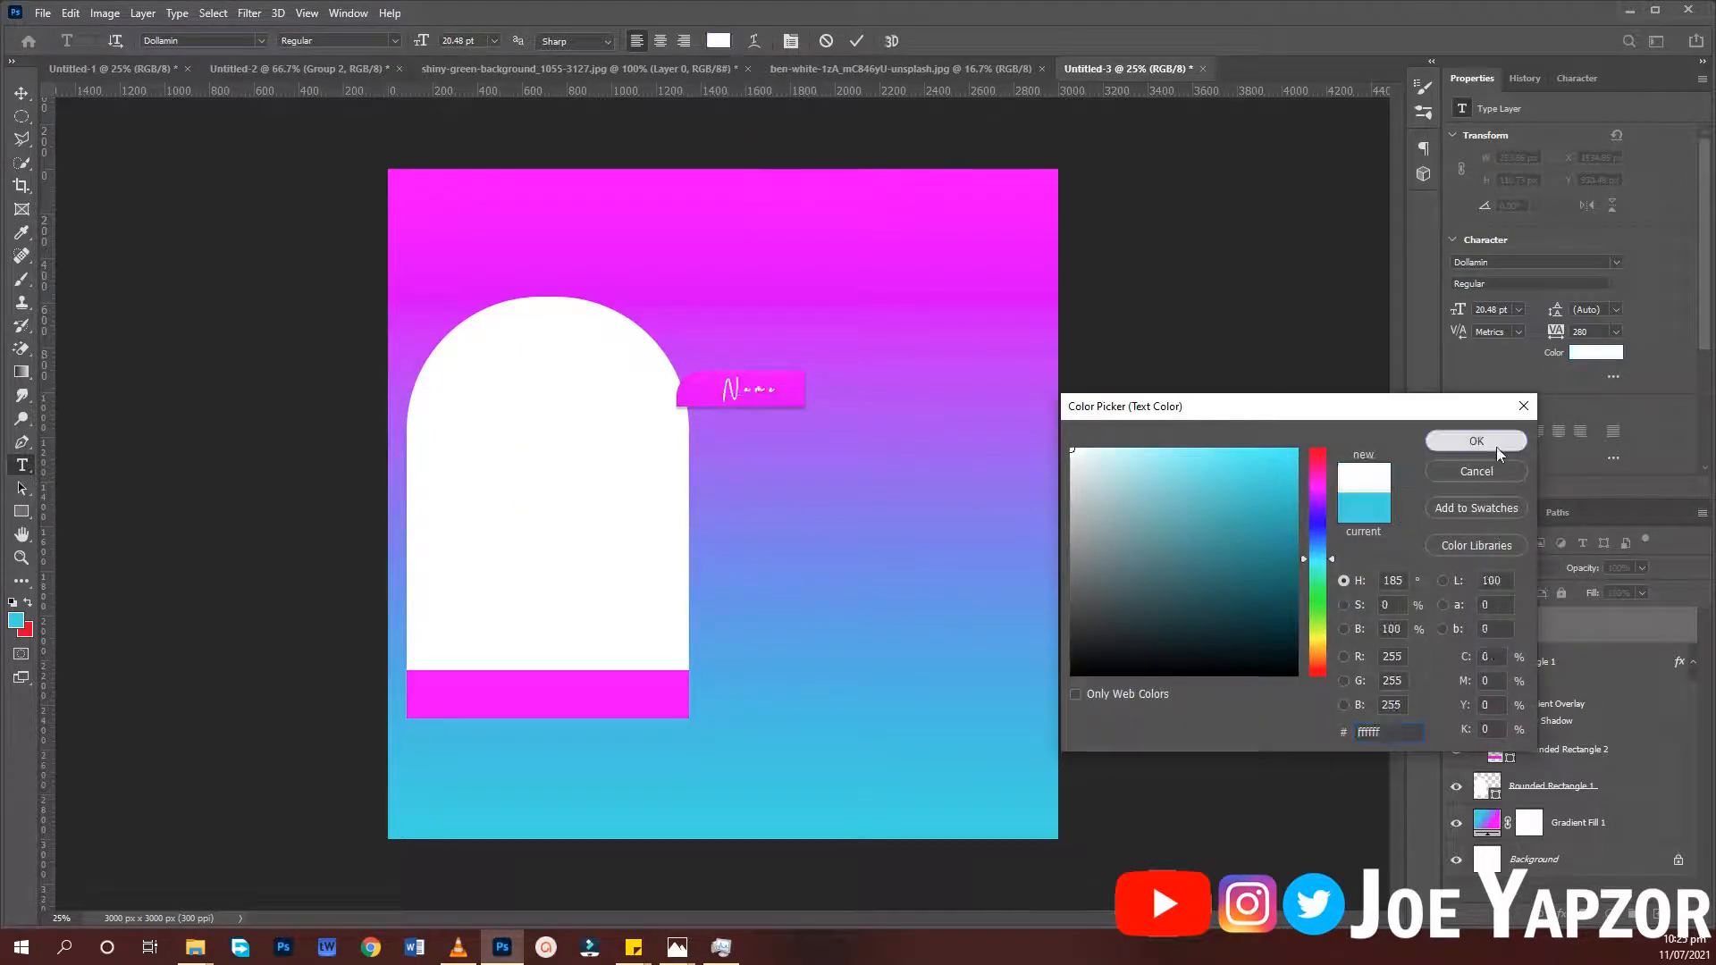
left_click(1494, 444)
left_click(1576, 79)
left_click(1486, 133)
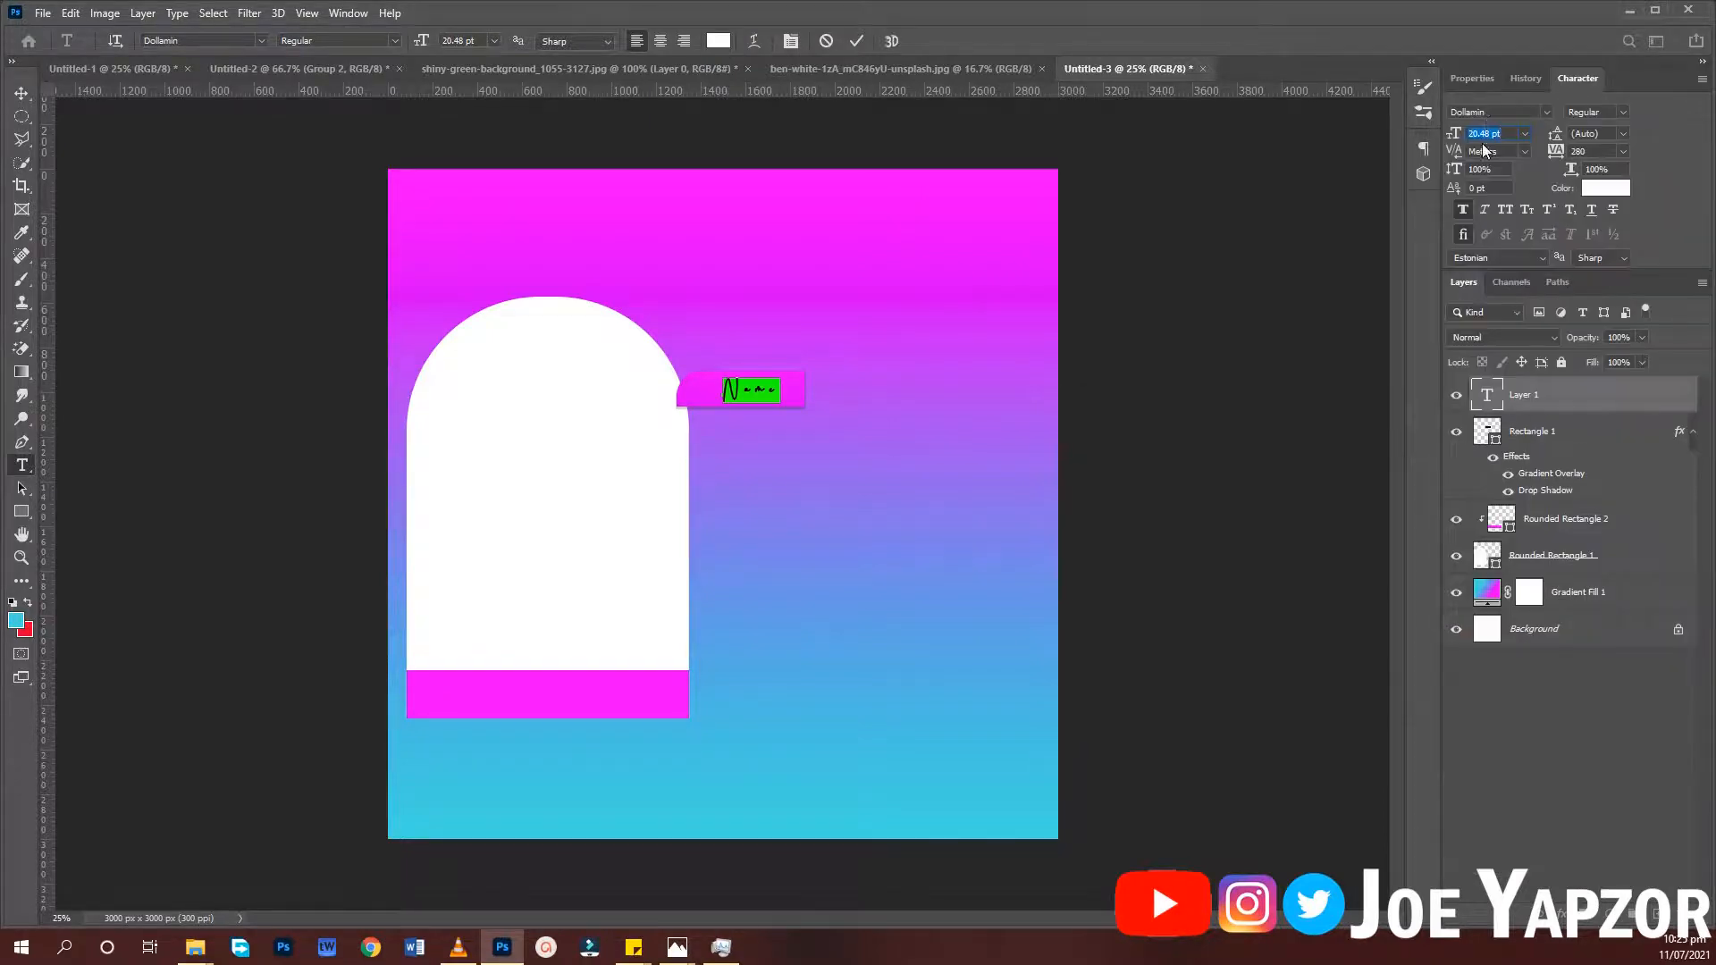
left_click(1488, 107)
type("sa")
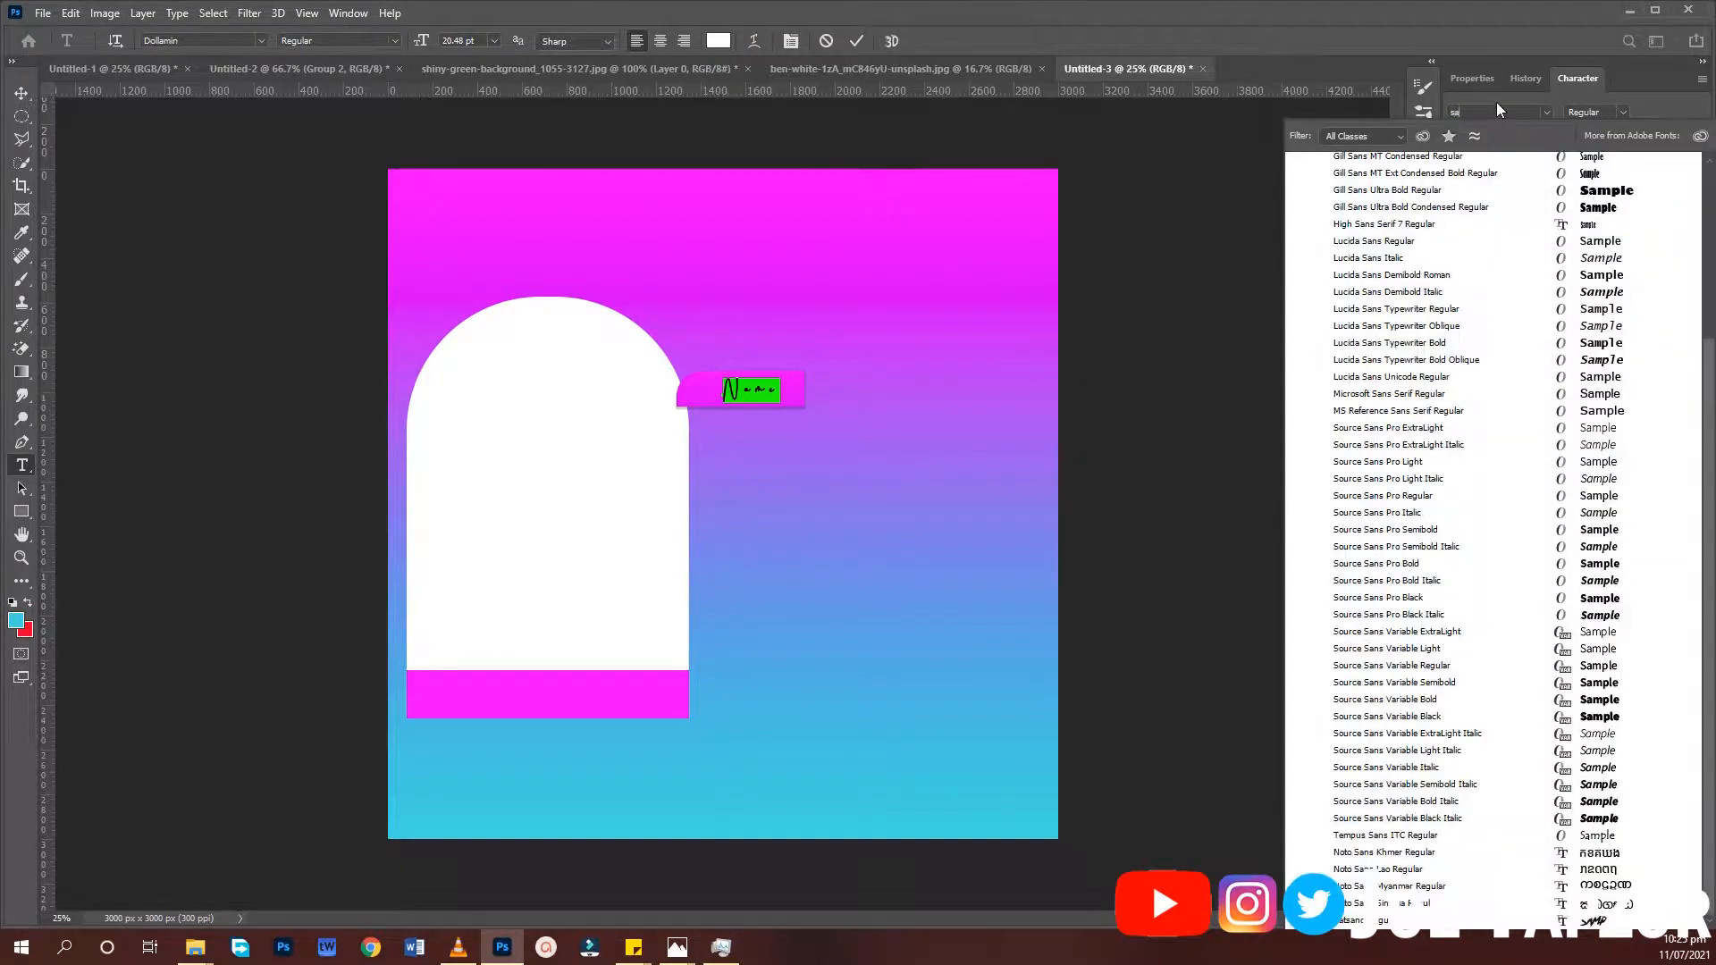
type("c")
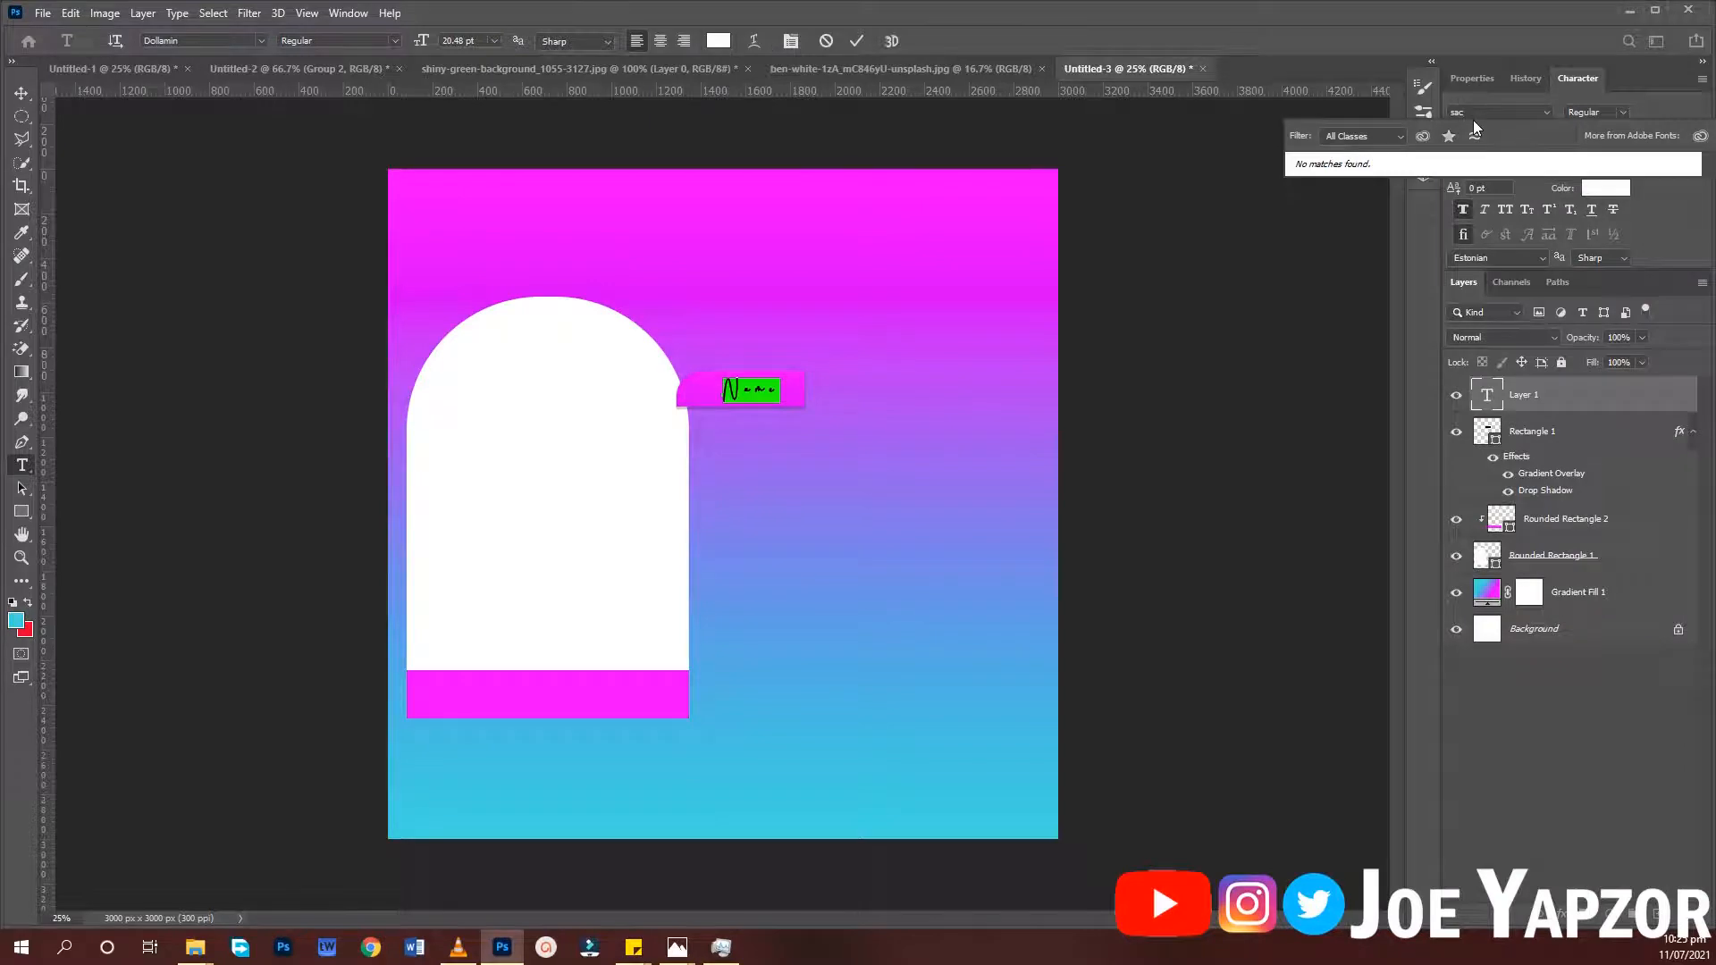
key("Escape")
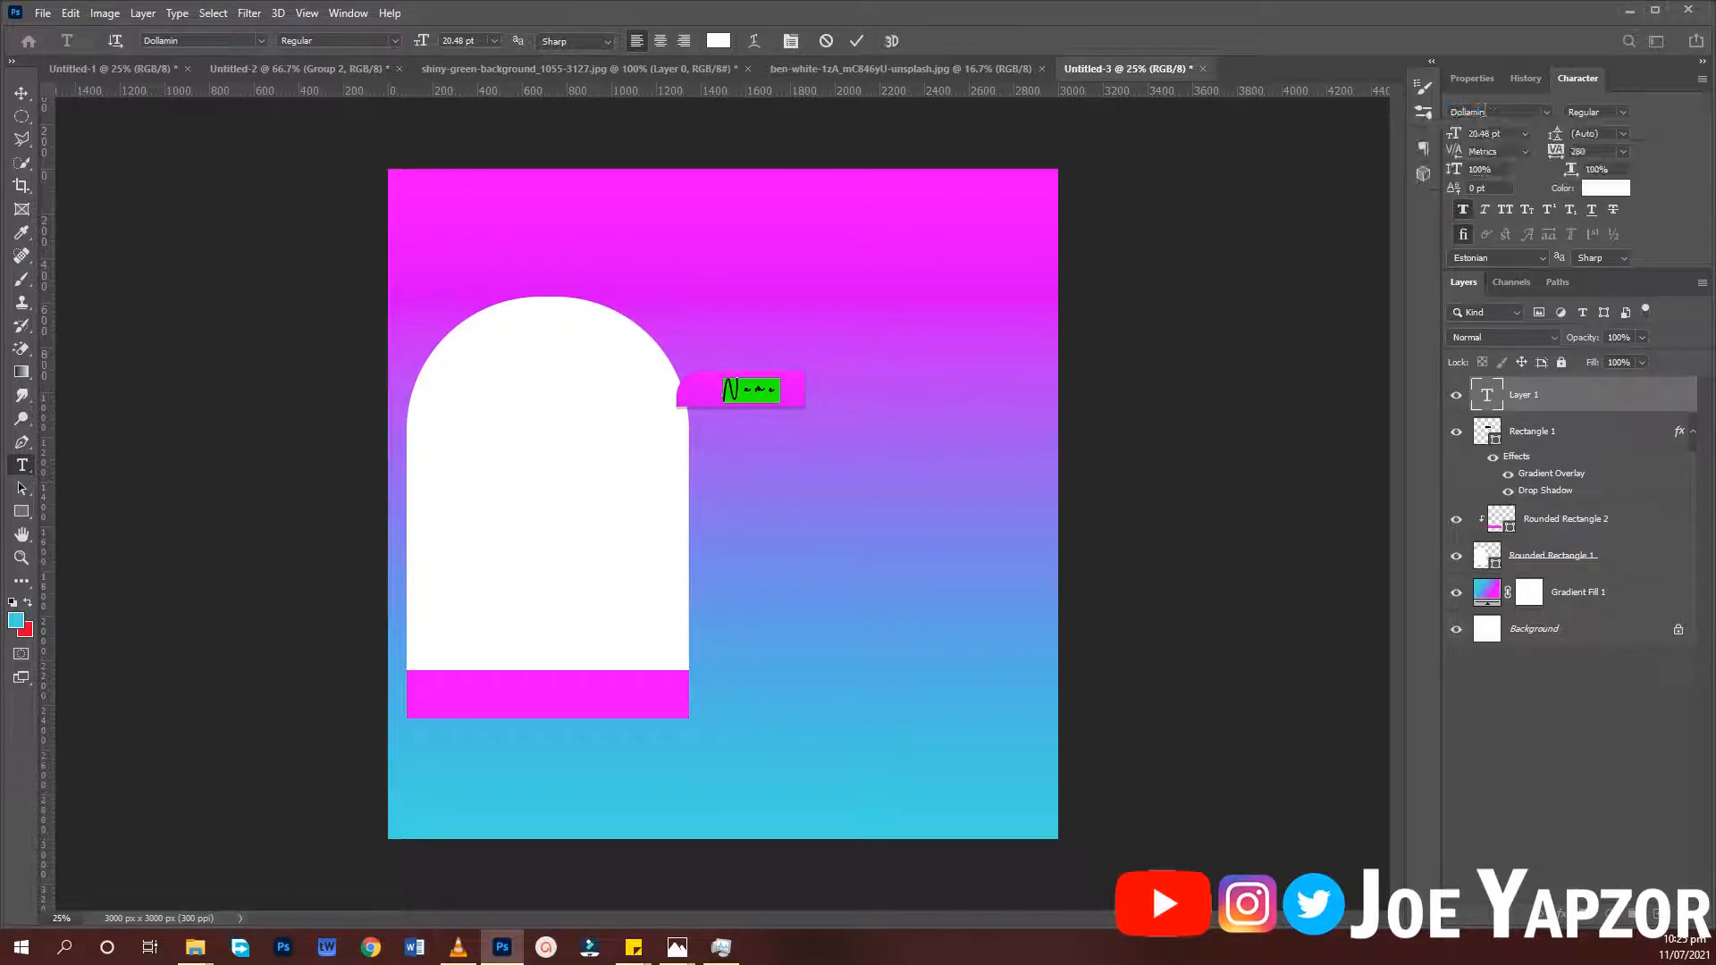
left_click(1489, 108)
type("sca")
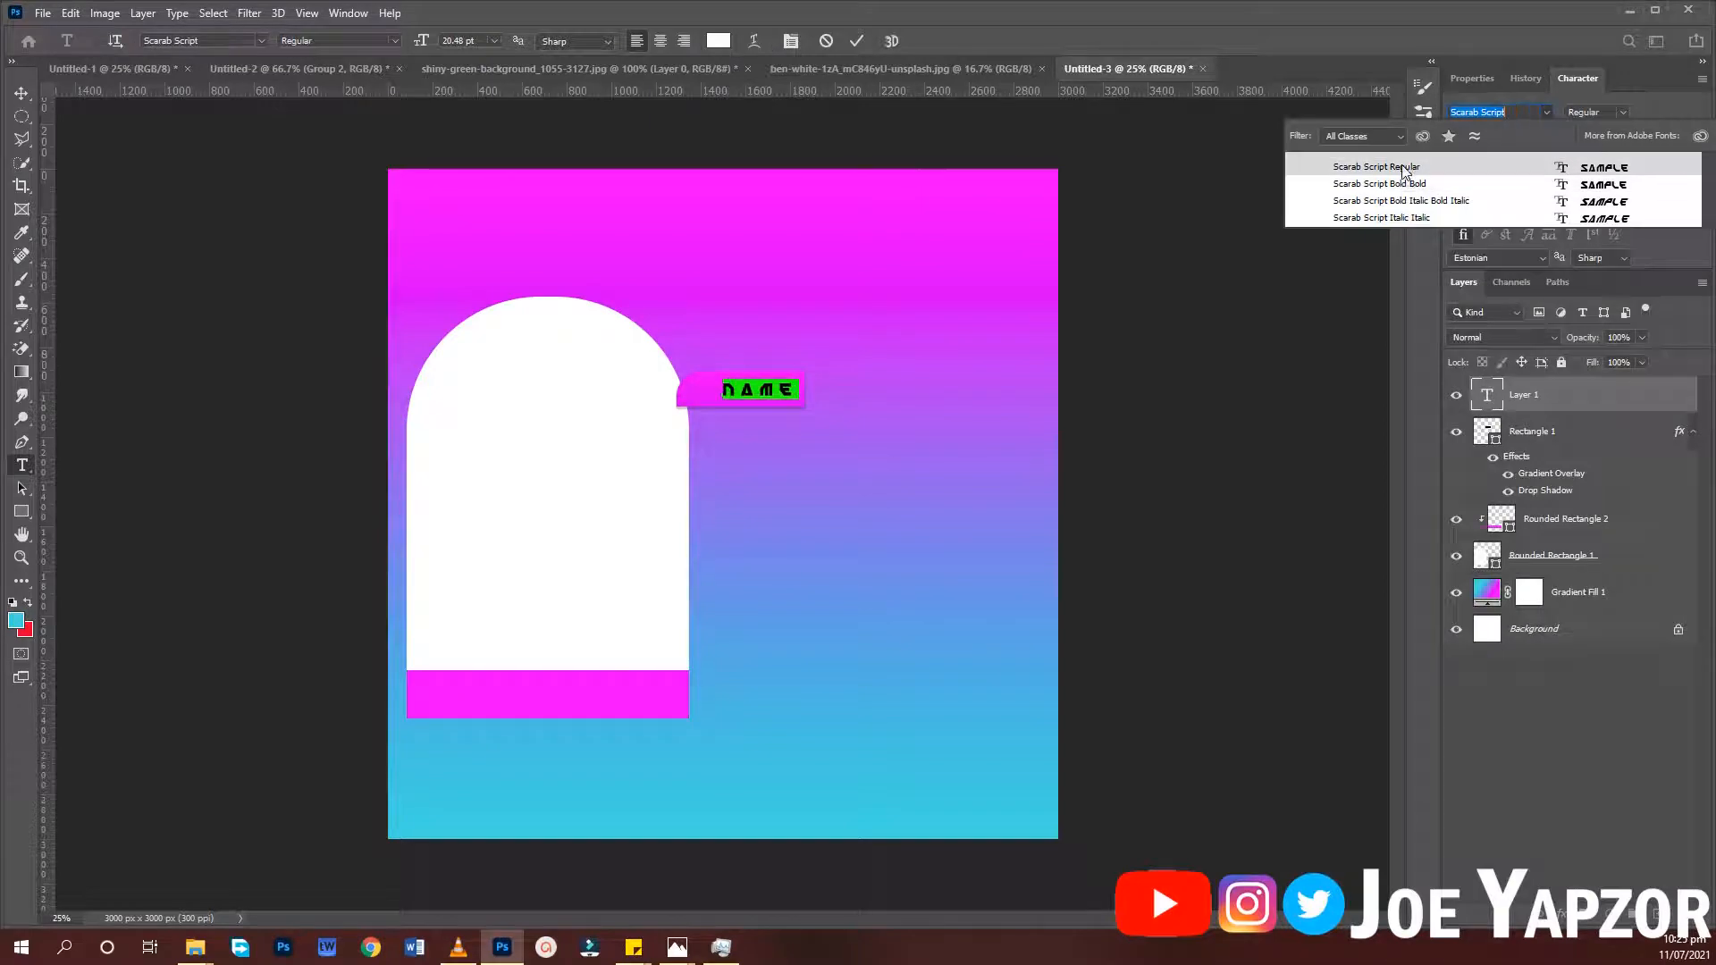
left_click(1552, 111)
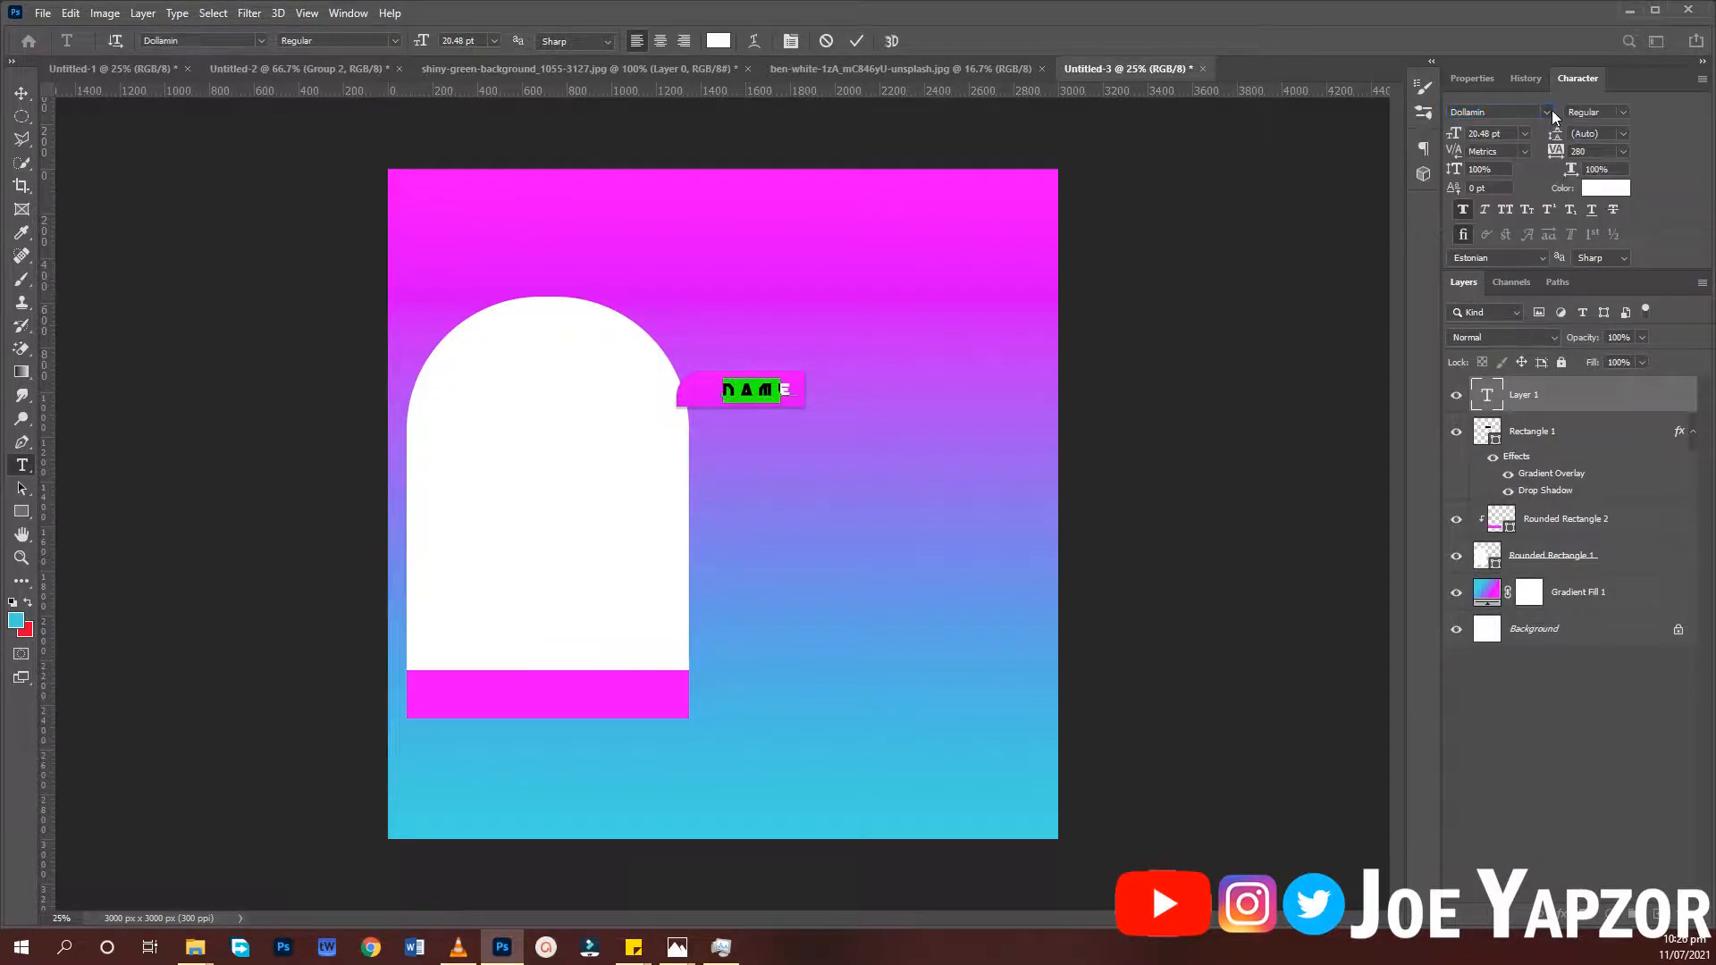
Filter the fonts to the Script class and set the "Name" text to French Script MT
left_click(1552, 109)
left_click(1396, 137)
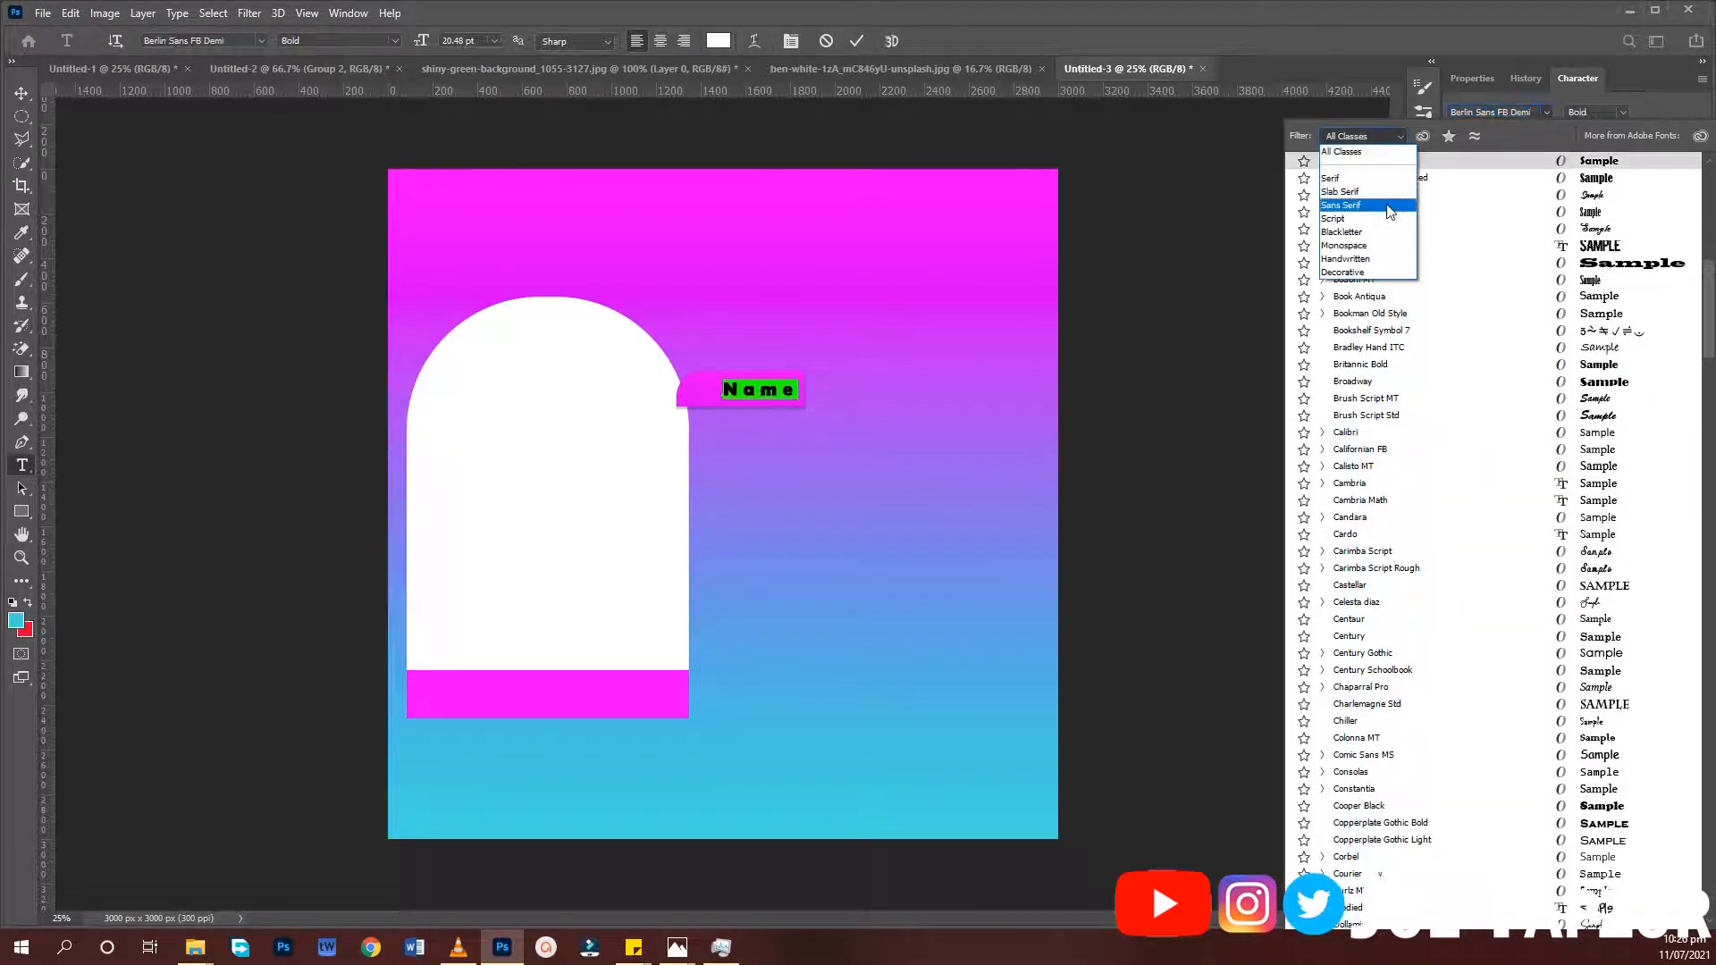
left_click(1390, 218)
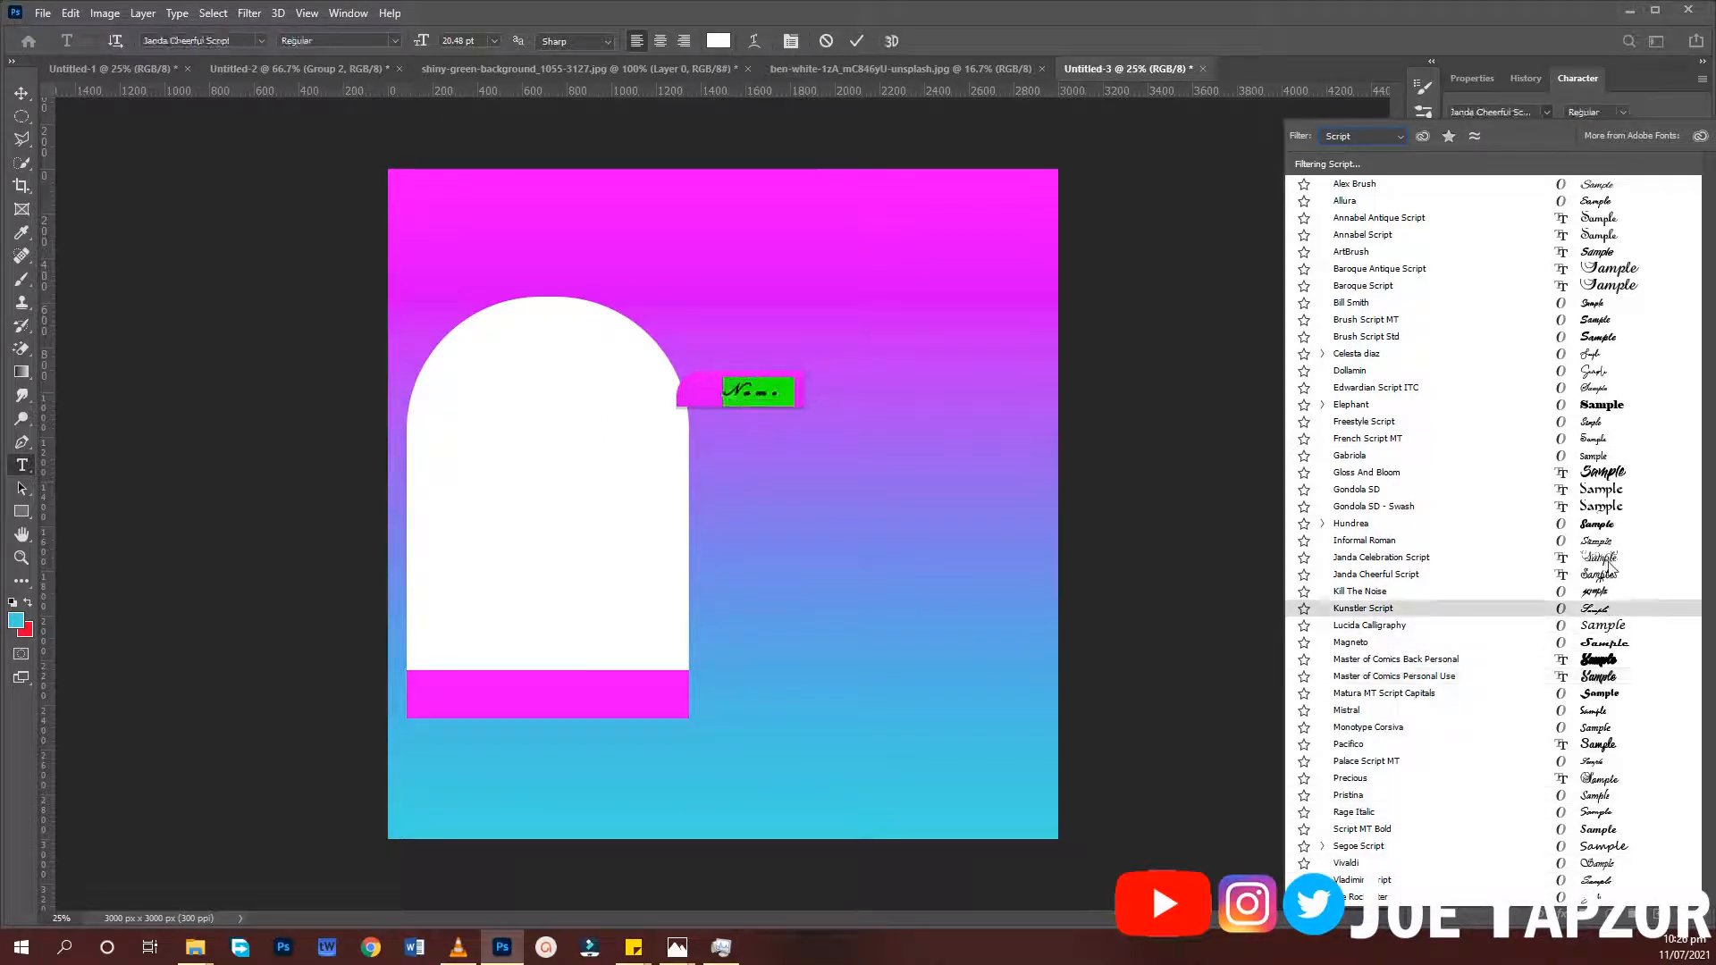
left_click(1595, 440)
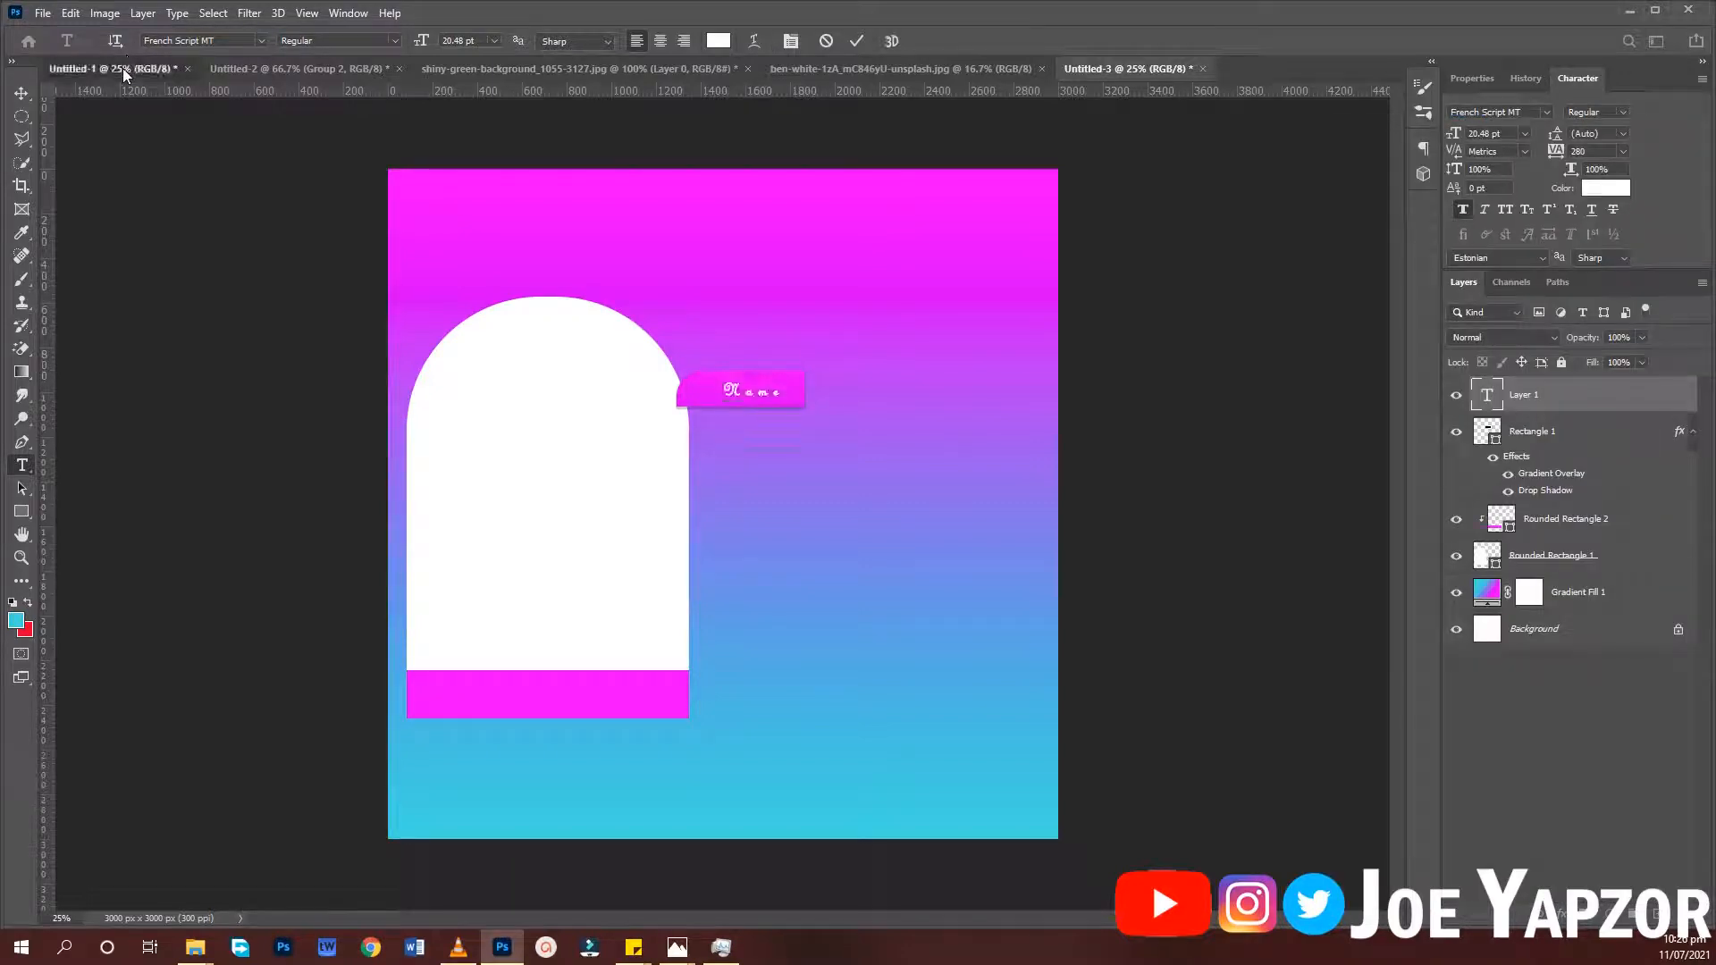
Check the font of the first "Name" label in the finished flyer Untitled-1 and return to Untitled-3
left_click(121, 68)
key("v")
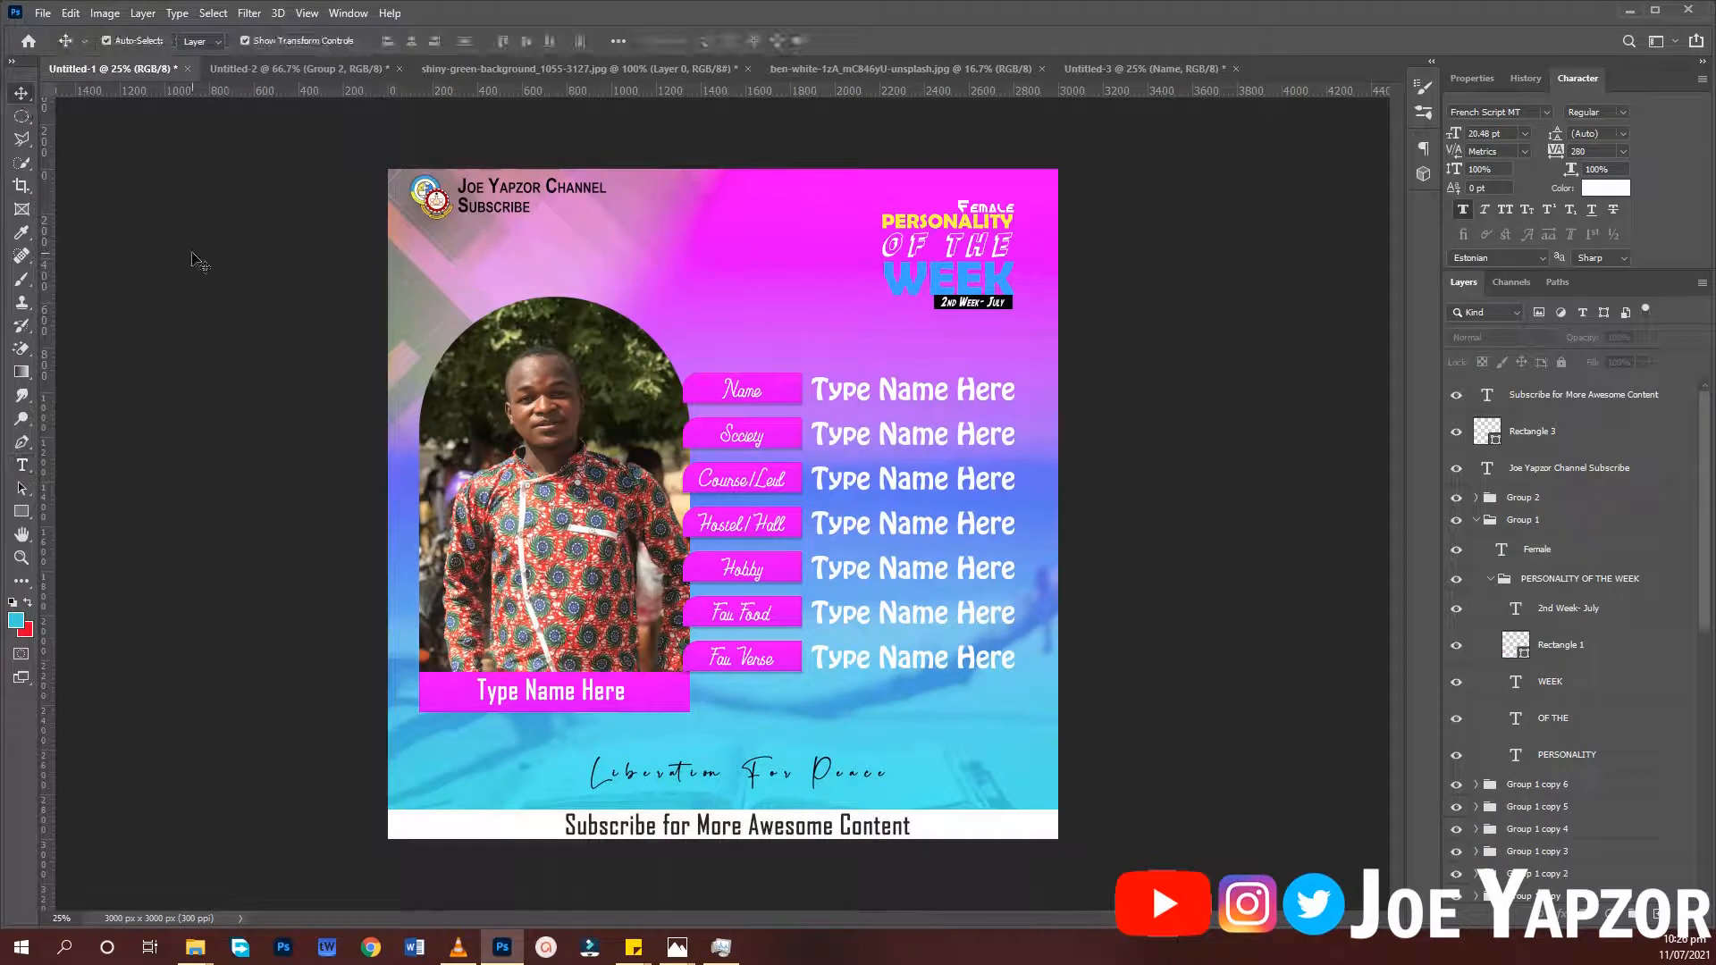
left_click(746, 409)
left_click(738, 393)
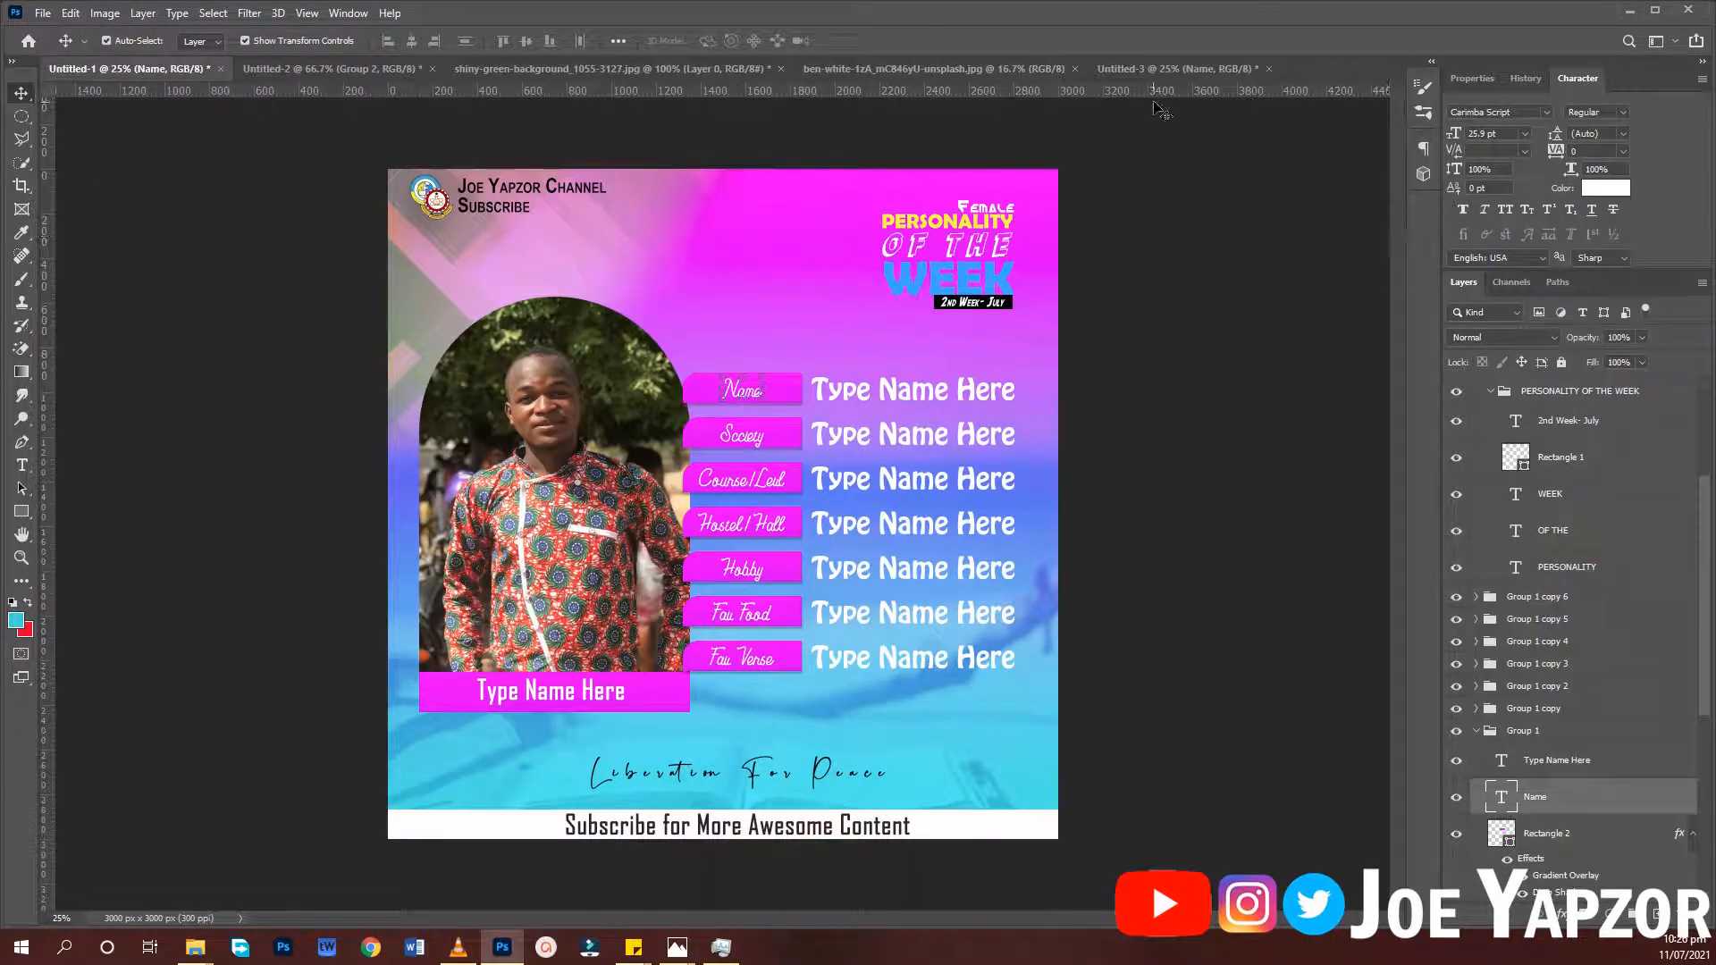
left_click(1118, 74)
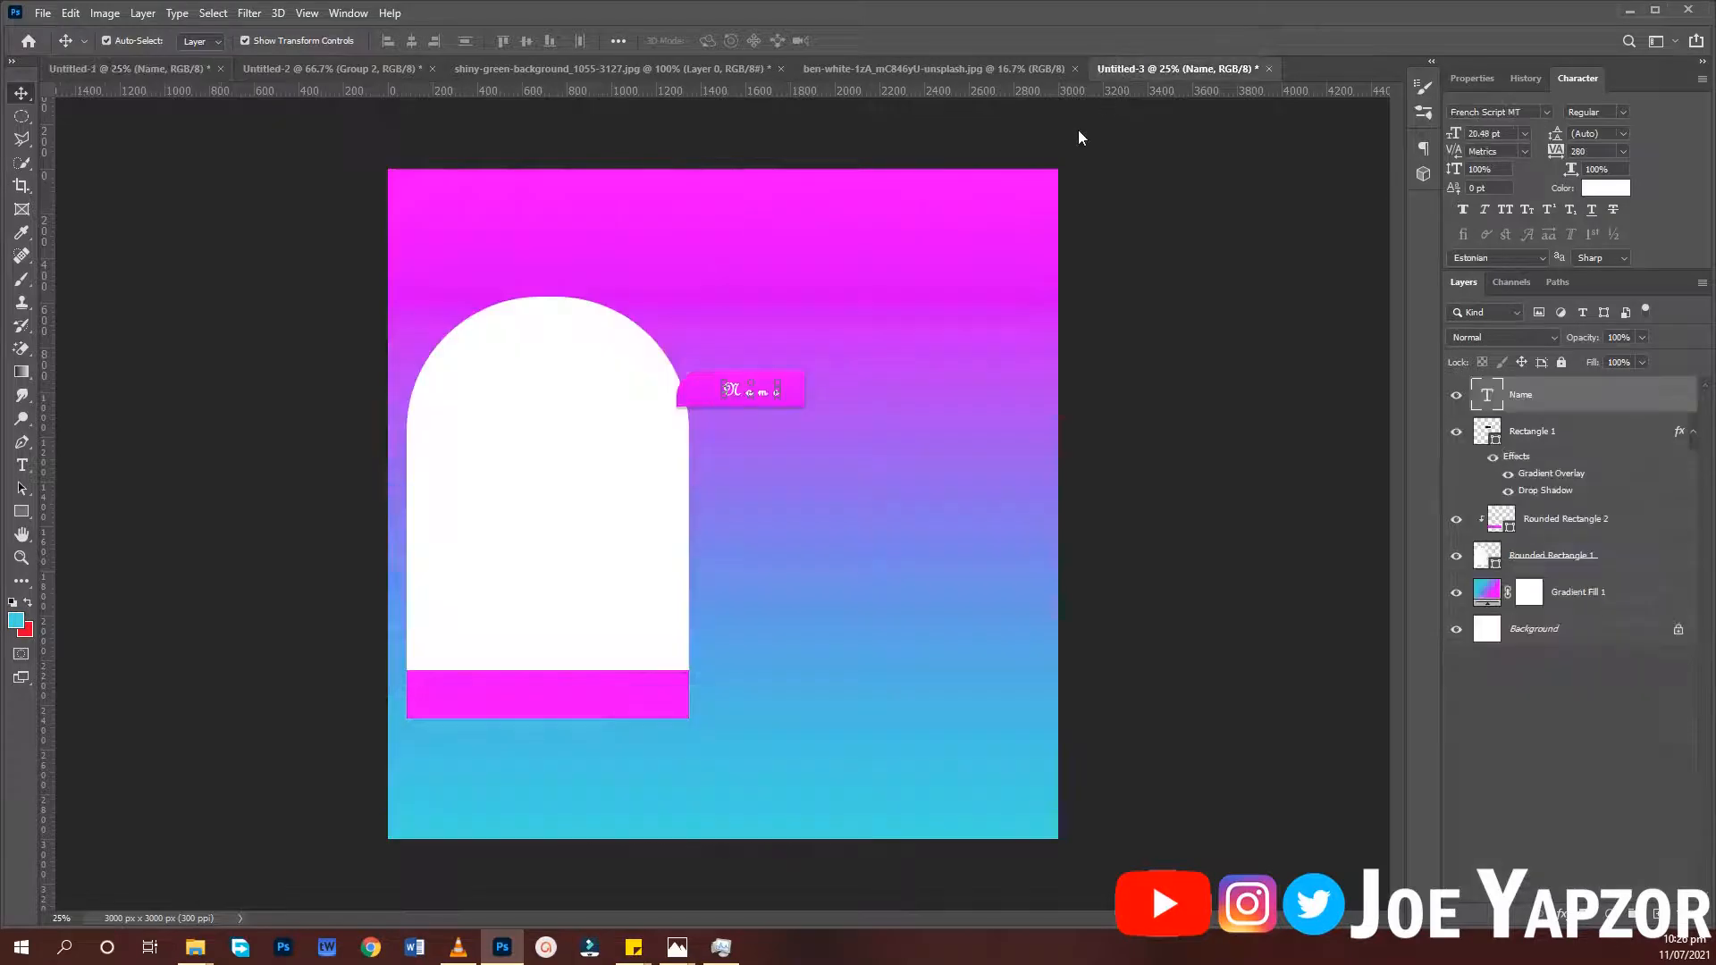
Reset the font filter to All Classes and set the "Name" text to Cambria Math Regular
left_click(1516, 114)
type("cam")
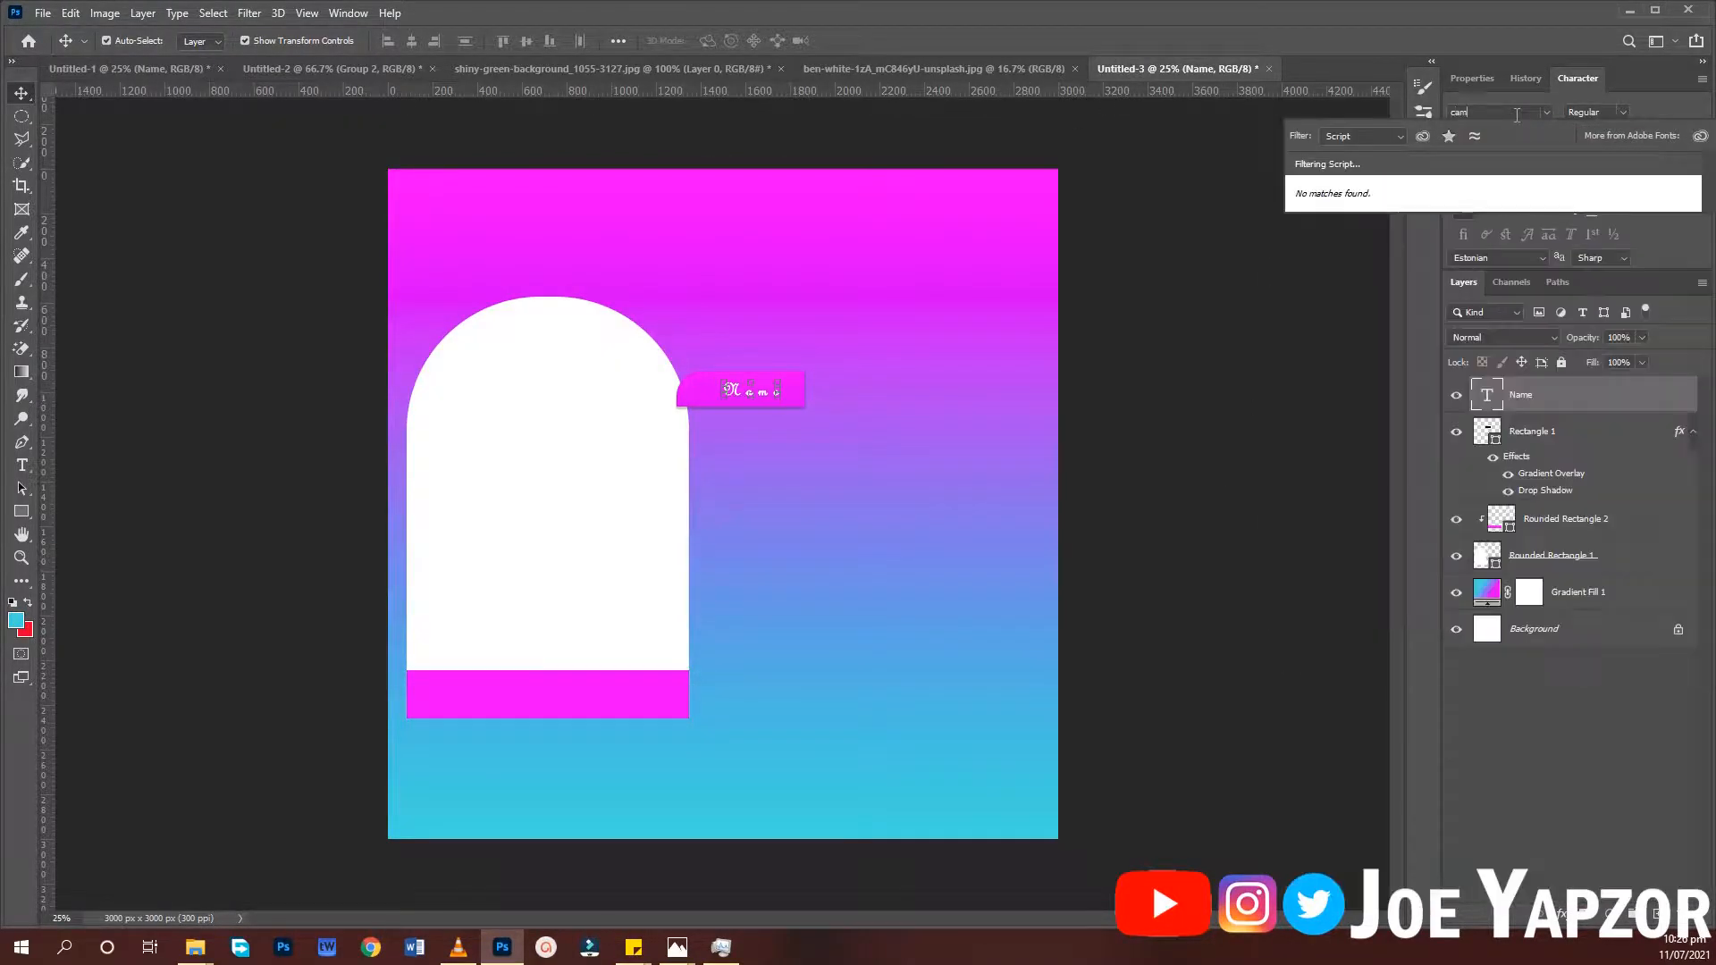
key("BackSpace")
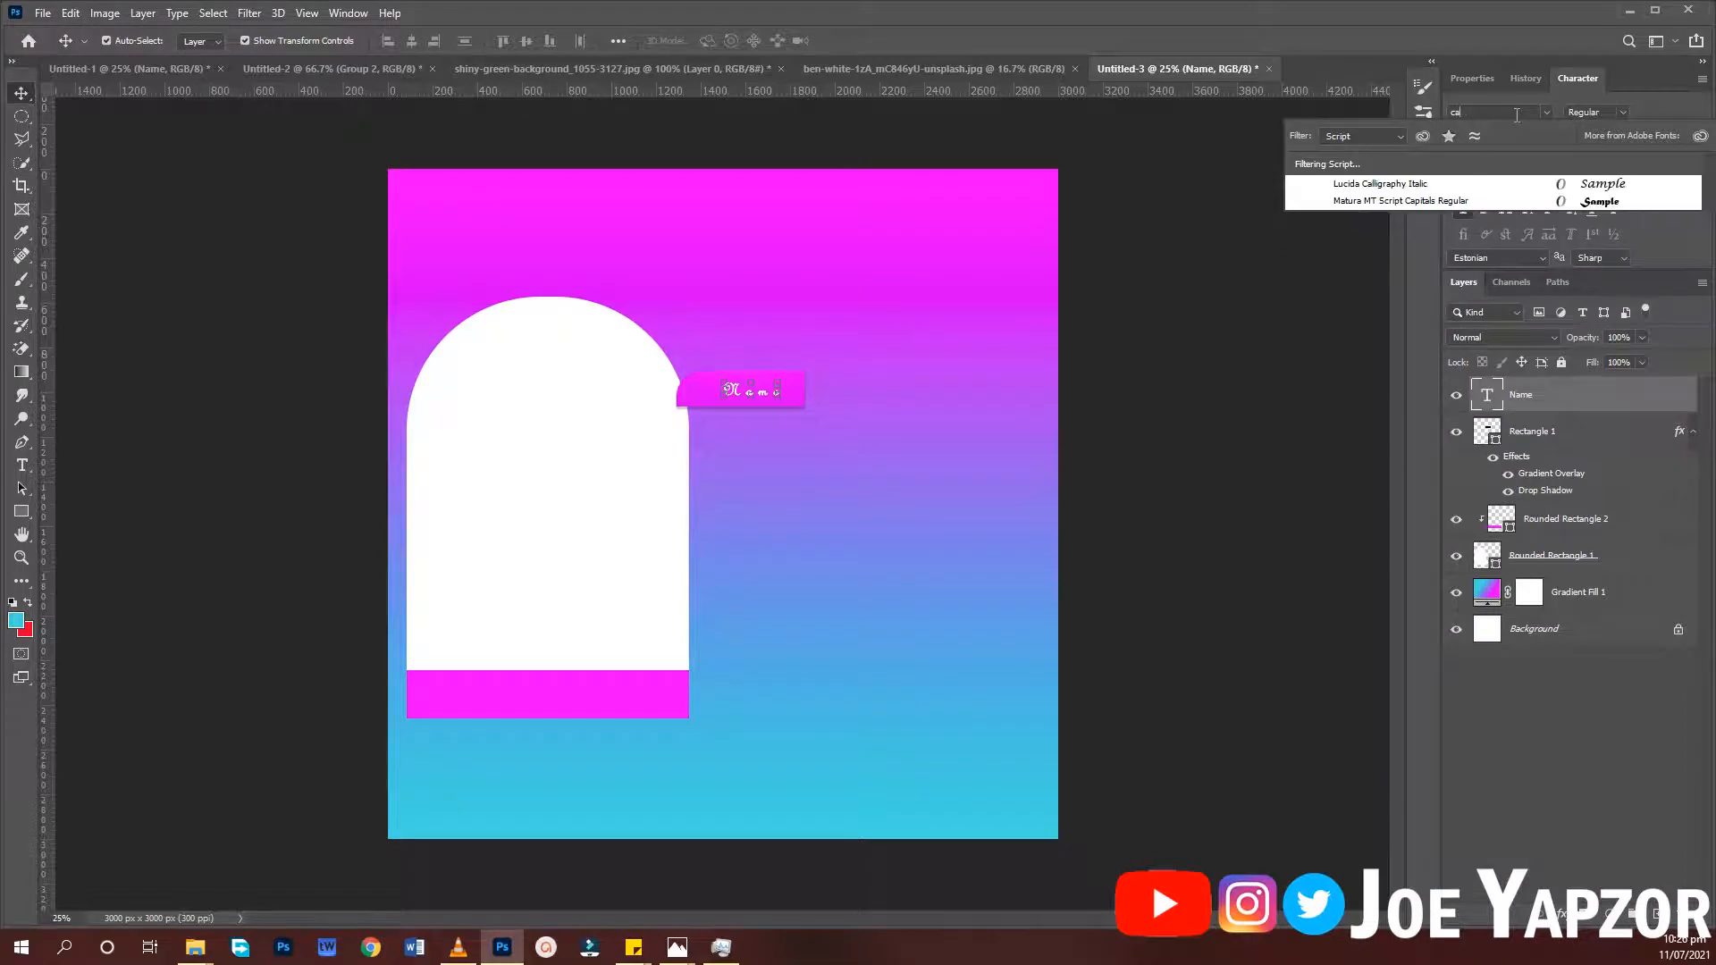
left_click(1368, 136)
left_click(1345, 154)
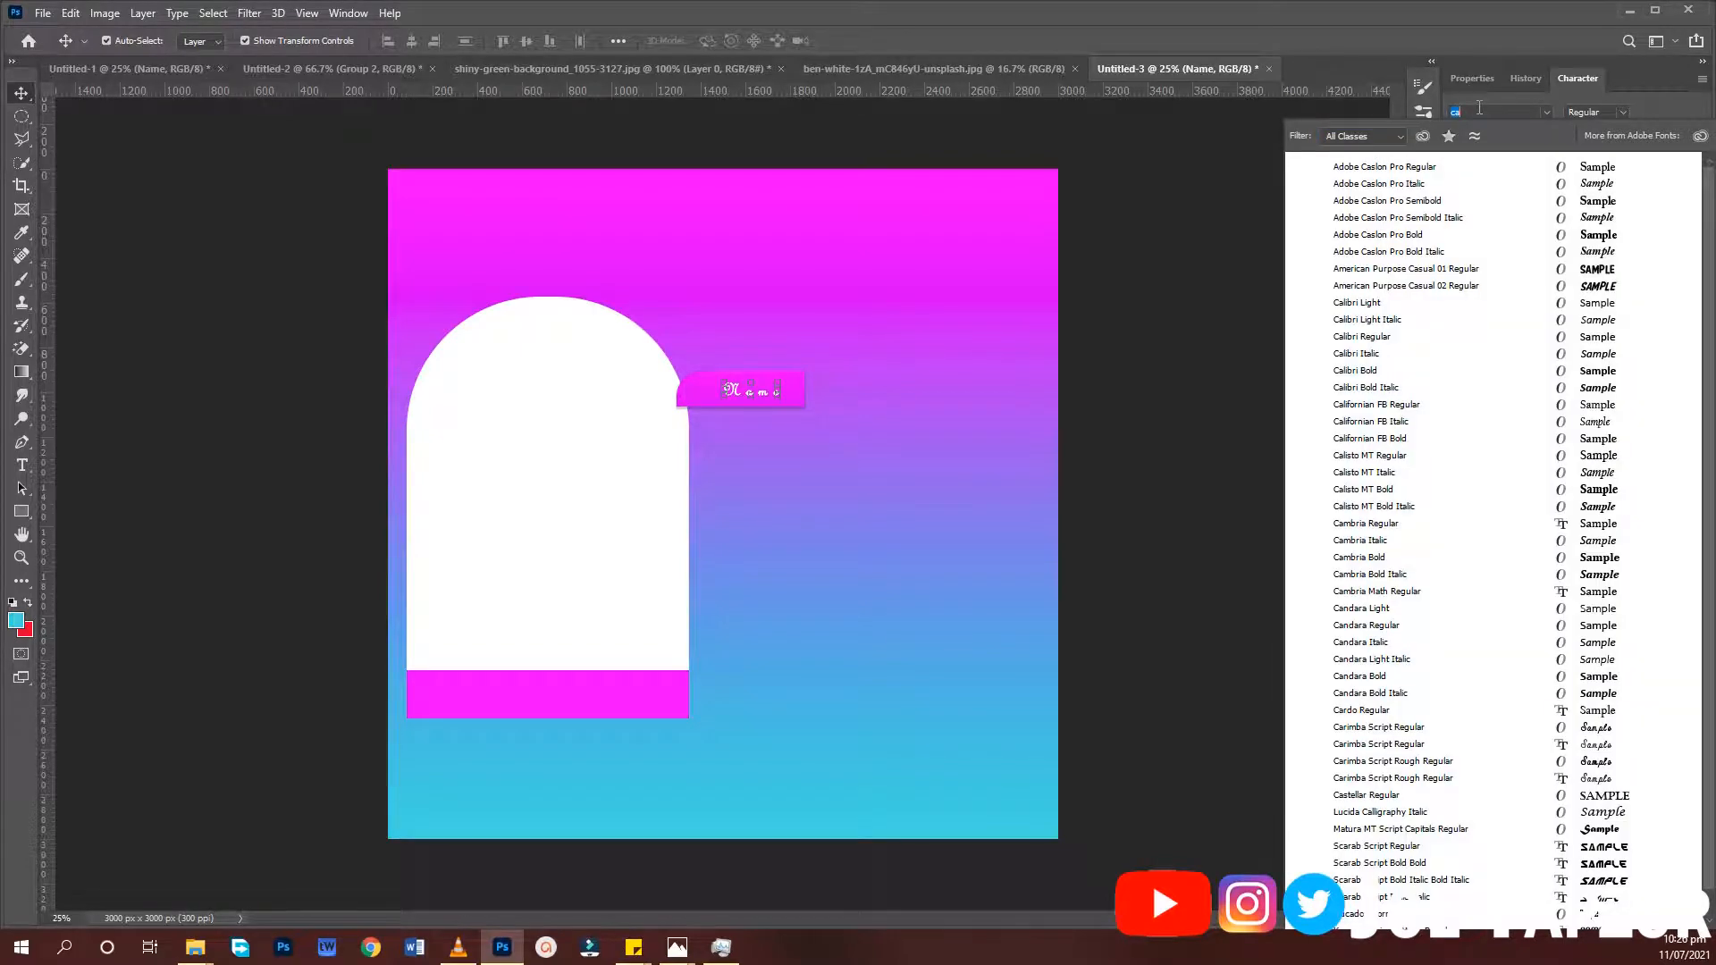
type("mbria Math")
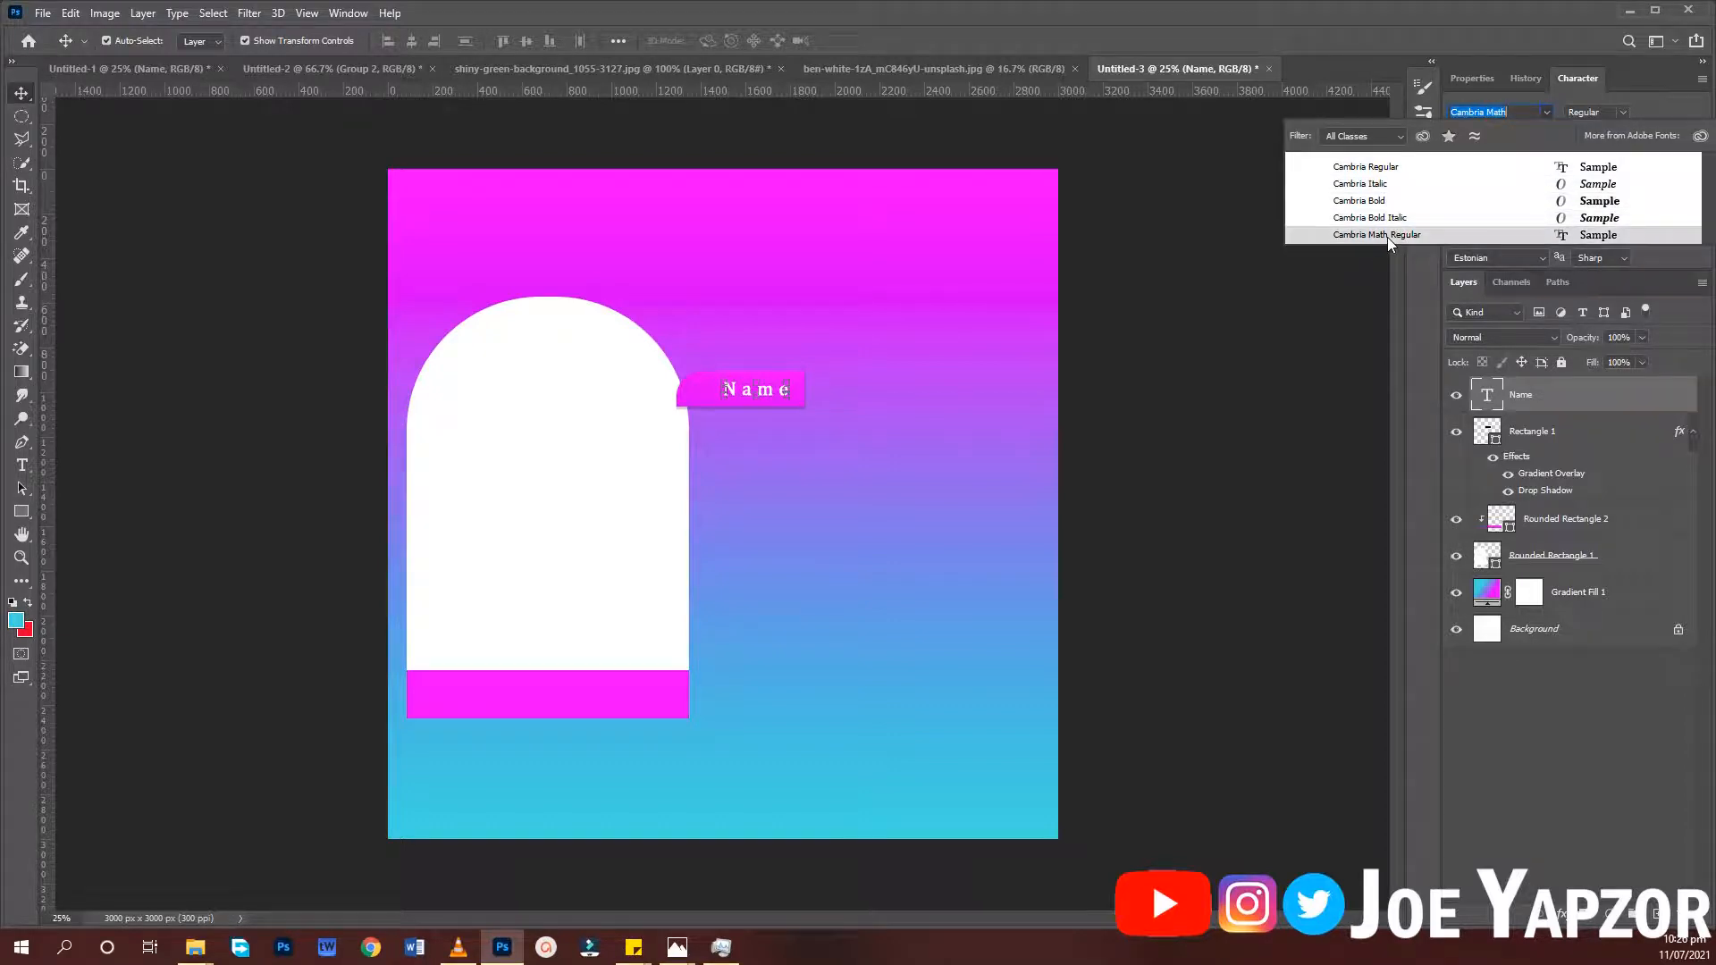
left_click(1388, 237)
left_click(1232, 347)
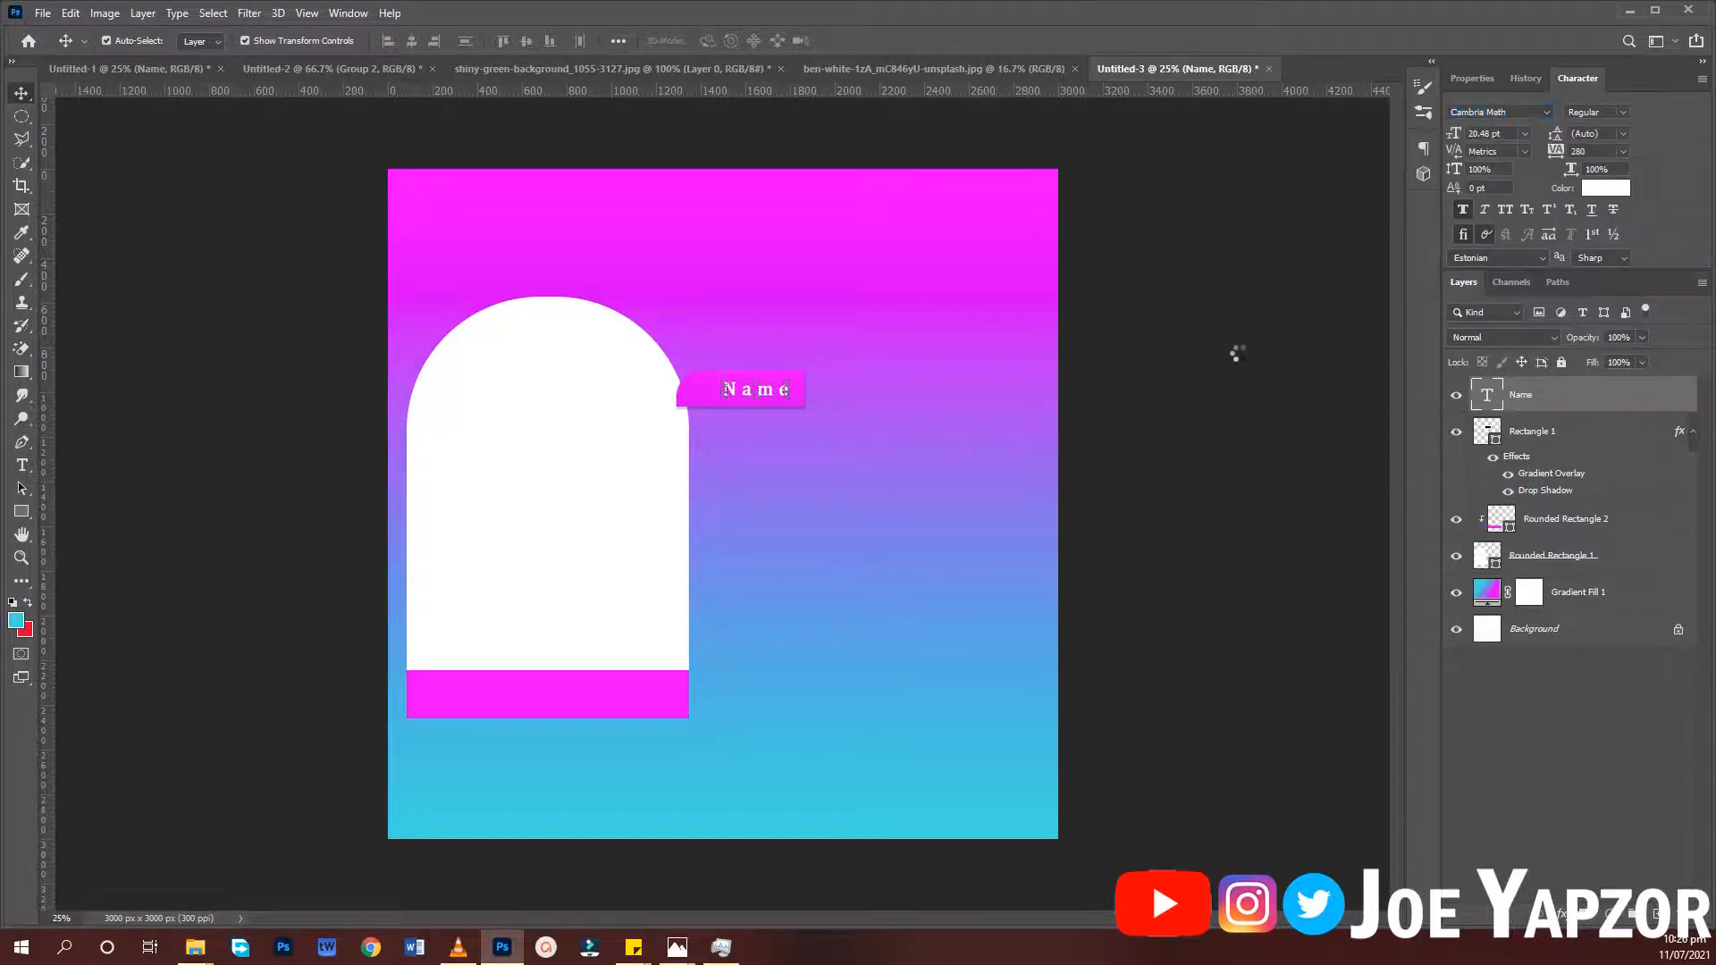
Recheck the label font in Untitled-1, and in Untitled-3 set the "Name" text to Carimba Script Rough Regular
left_click(152, 69)
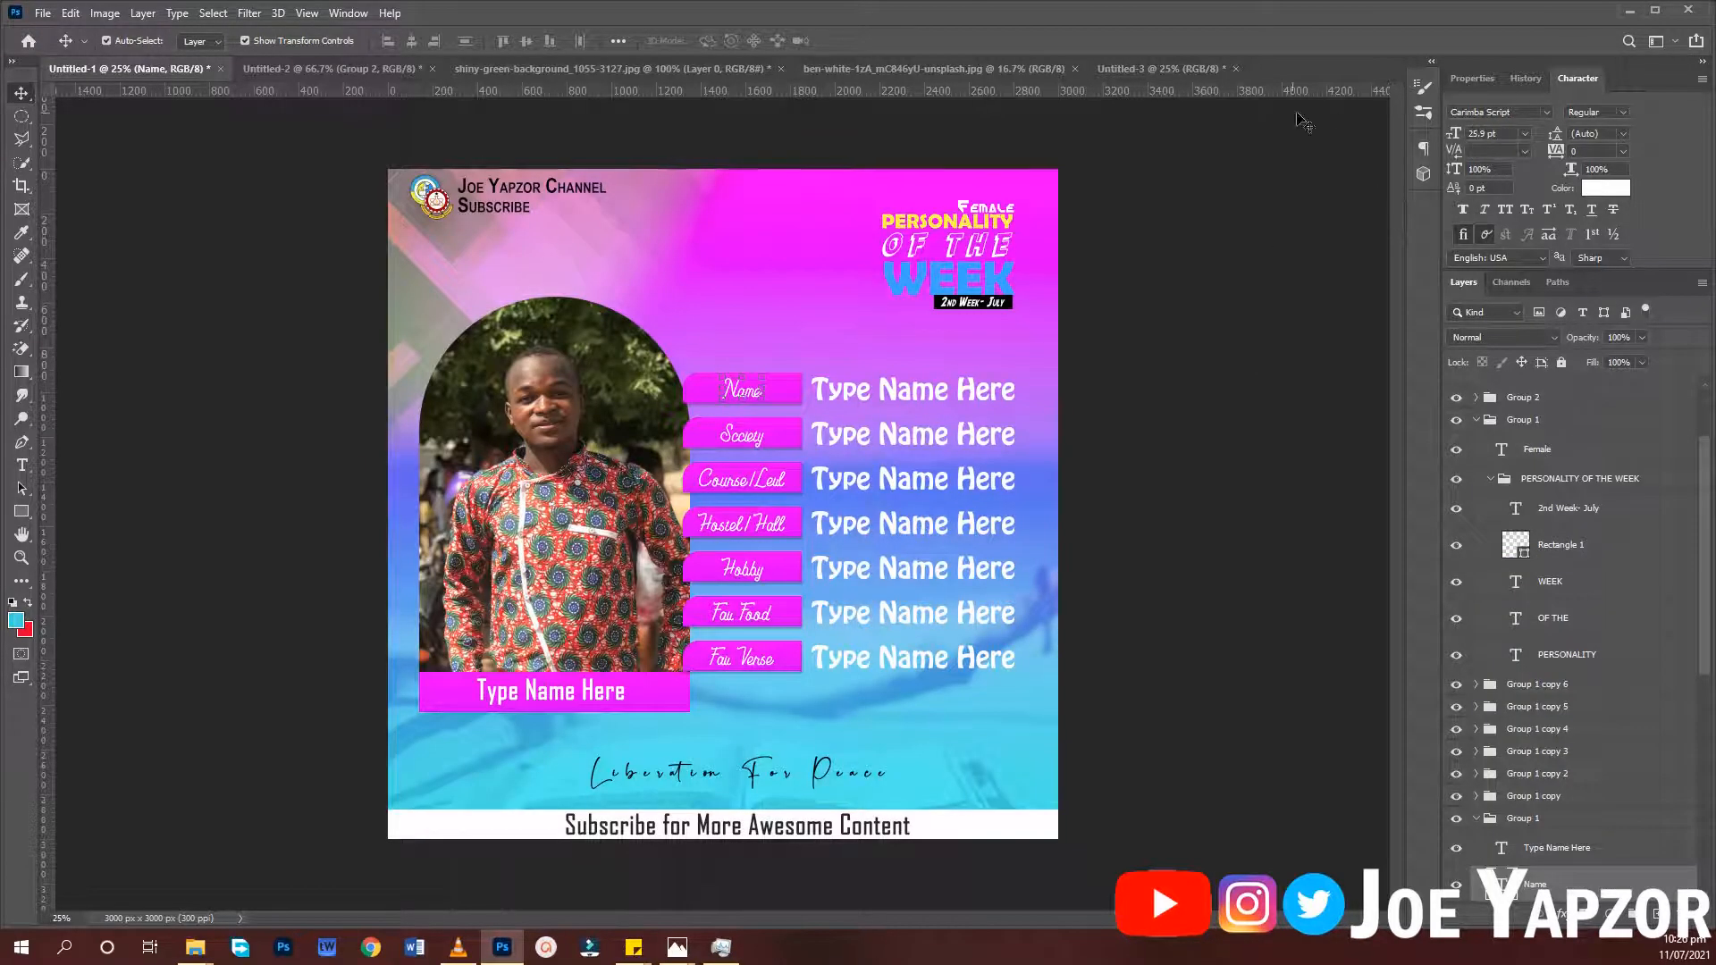
left_click(1114, 69)
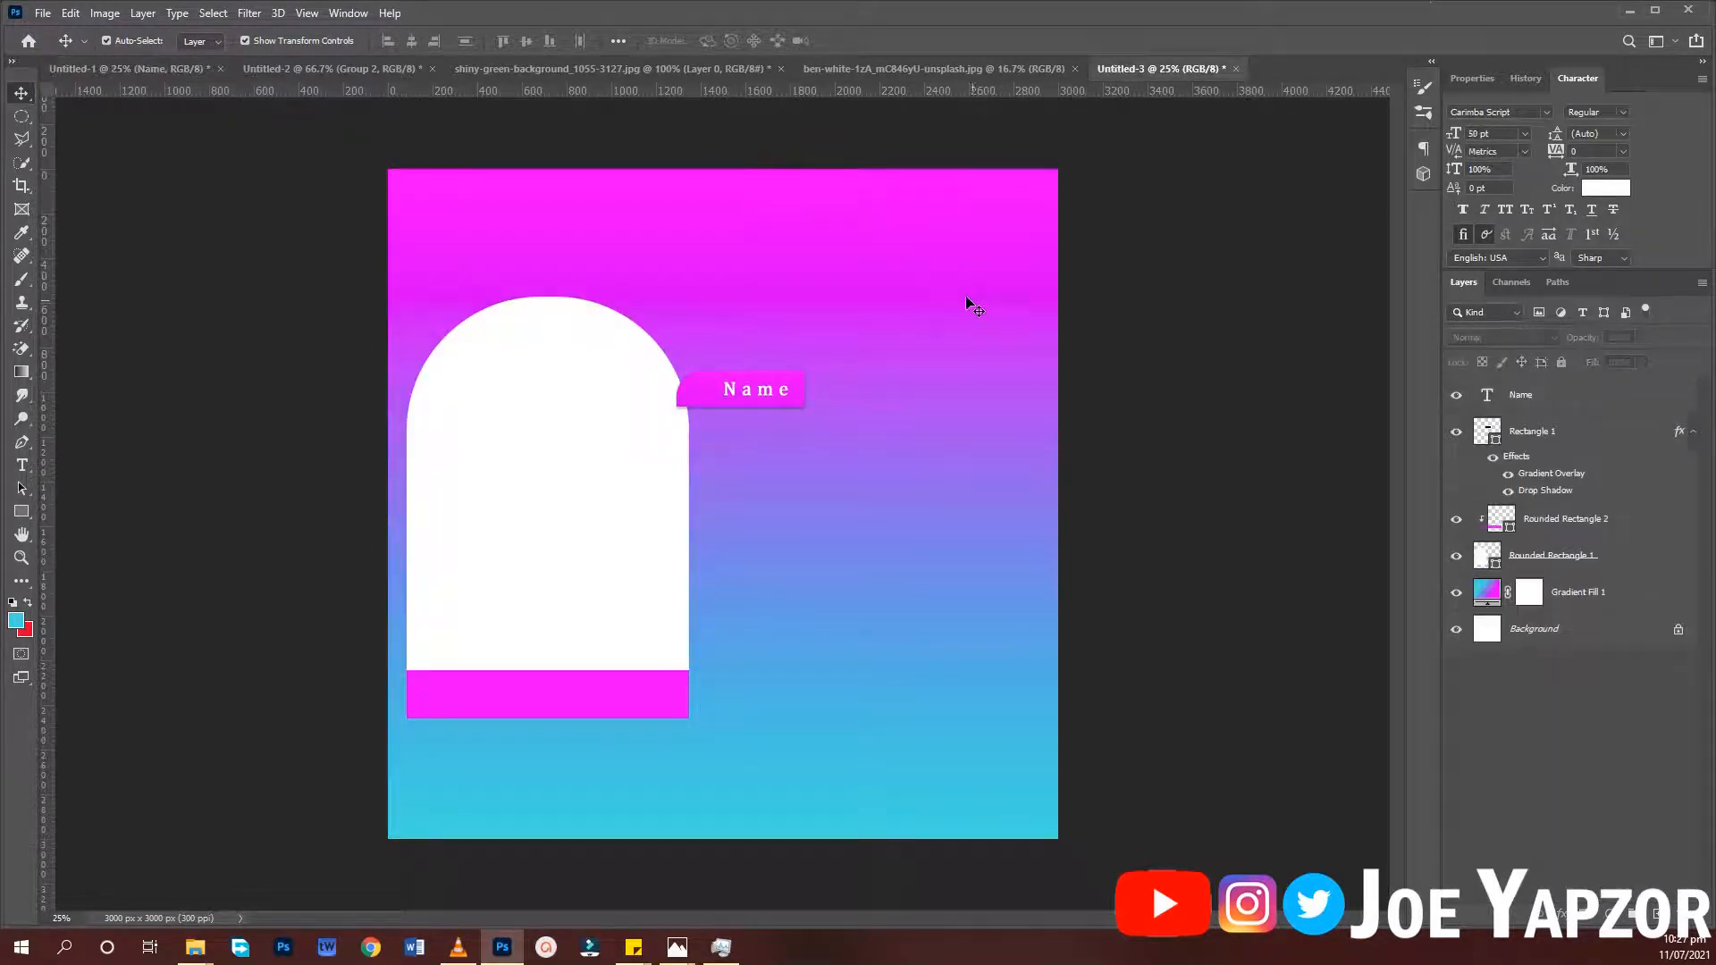
left_click(745, 406)
left_click(735, 388)
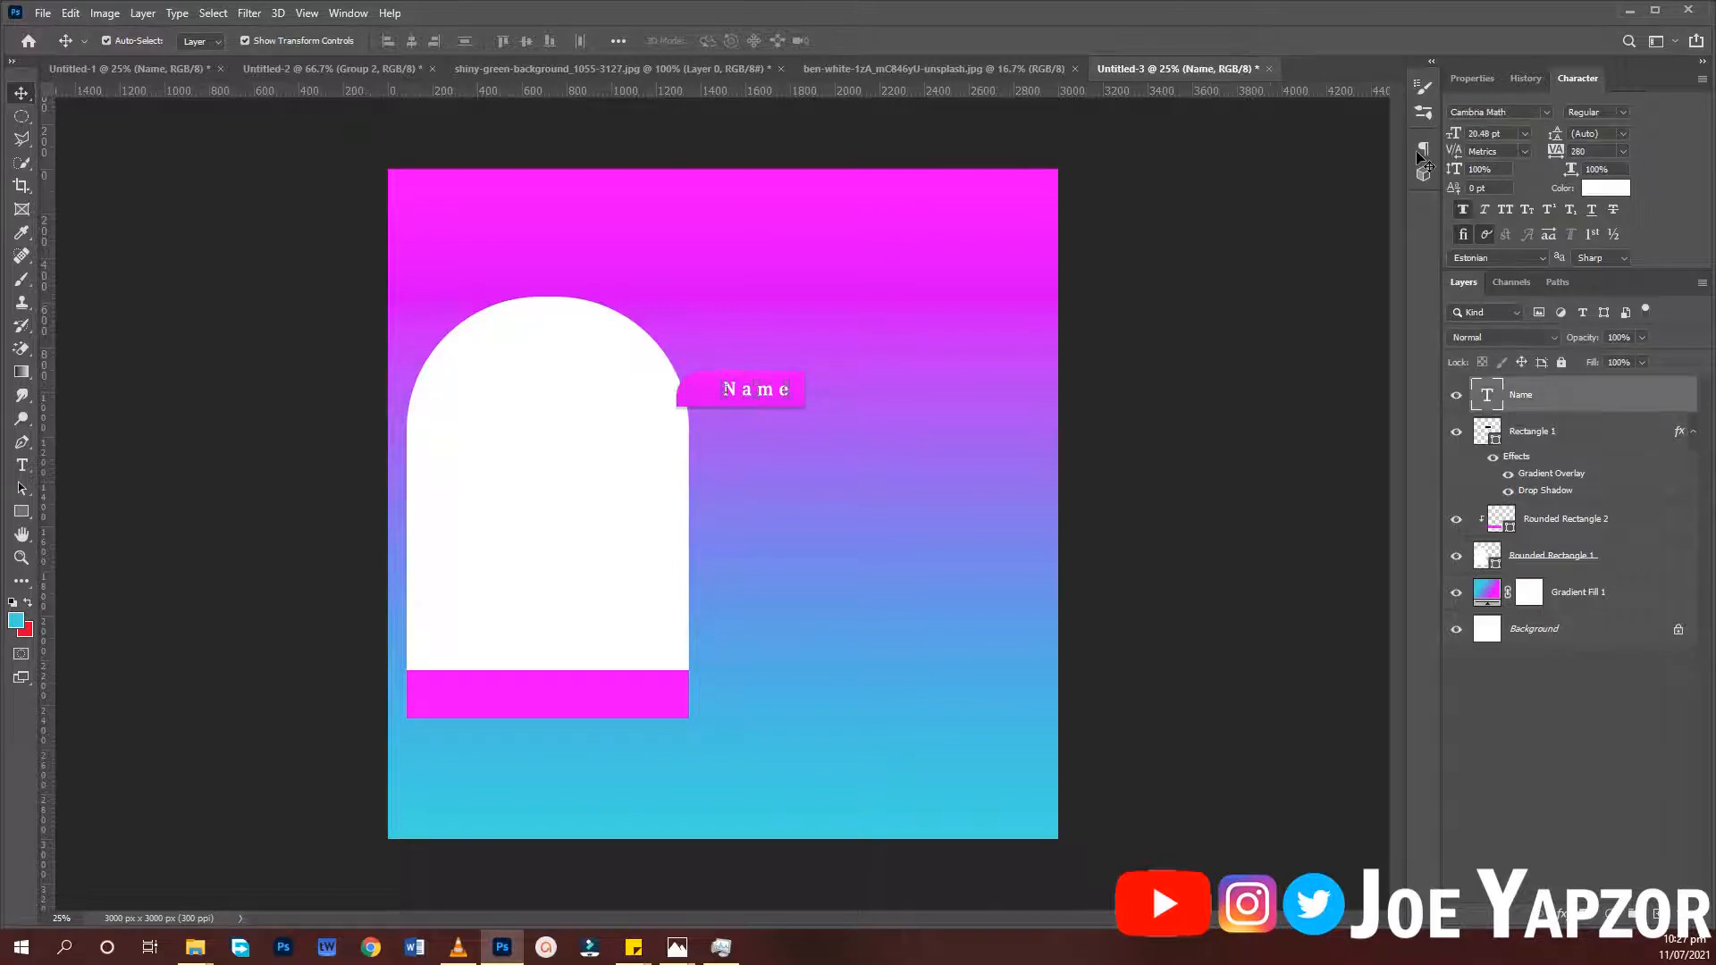
left_click(1507, 107)
type("ca")
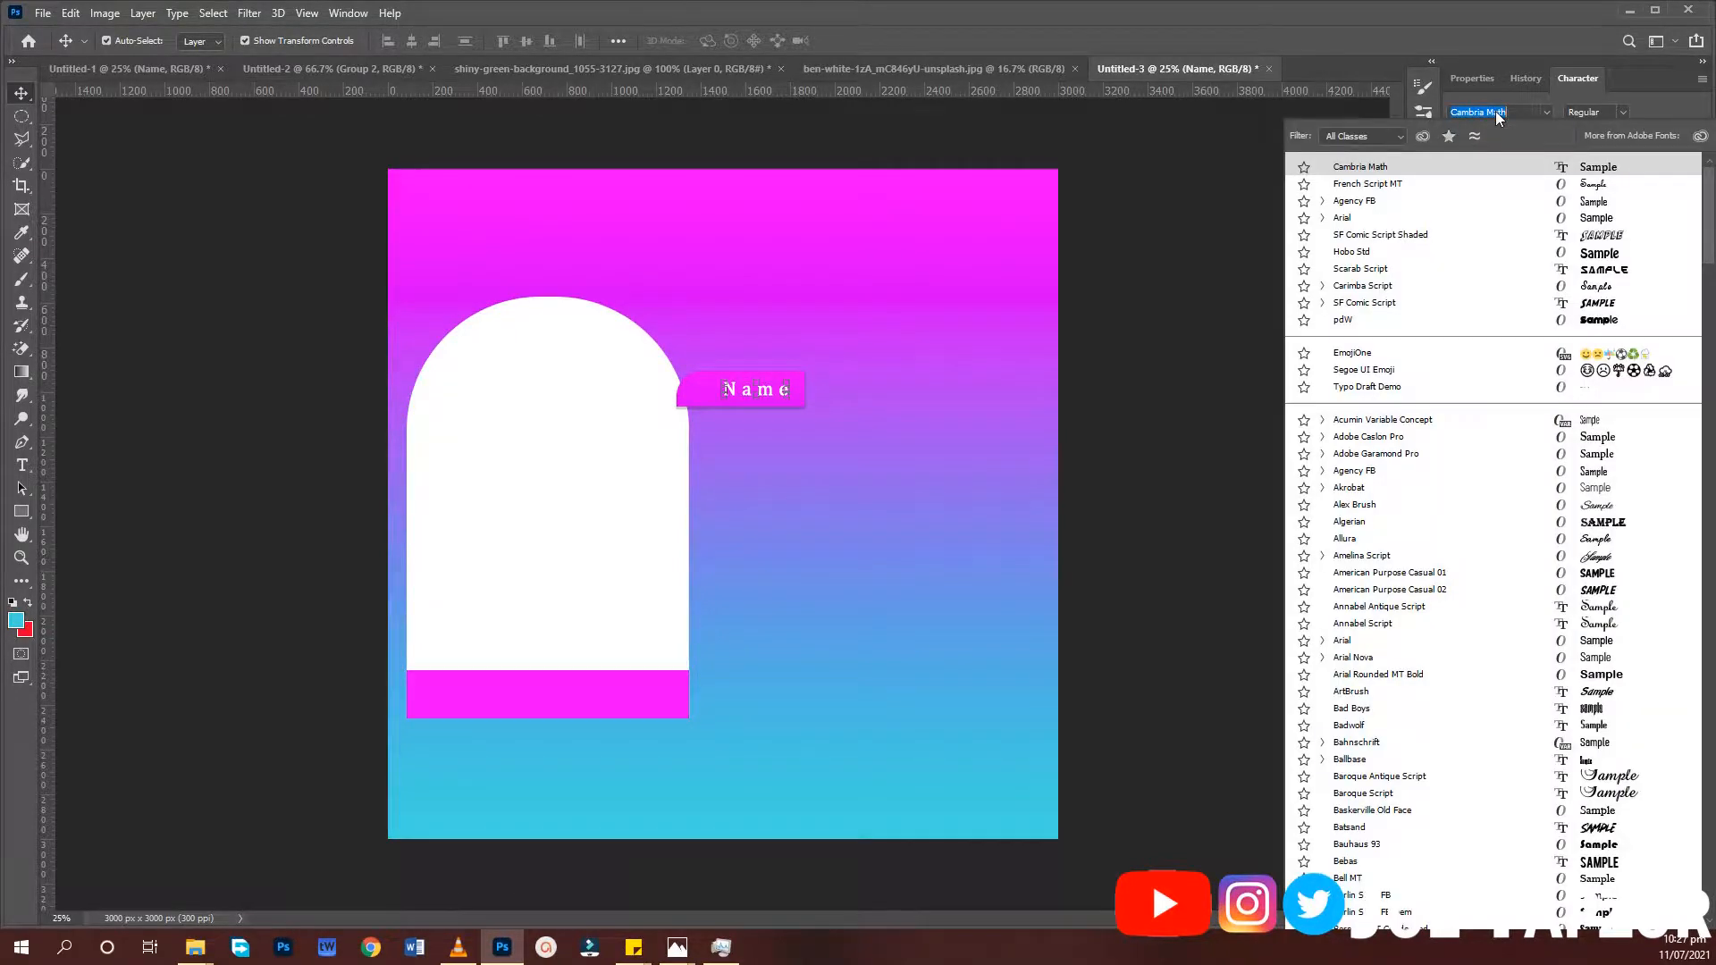
type("rimba Script")
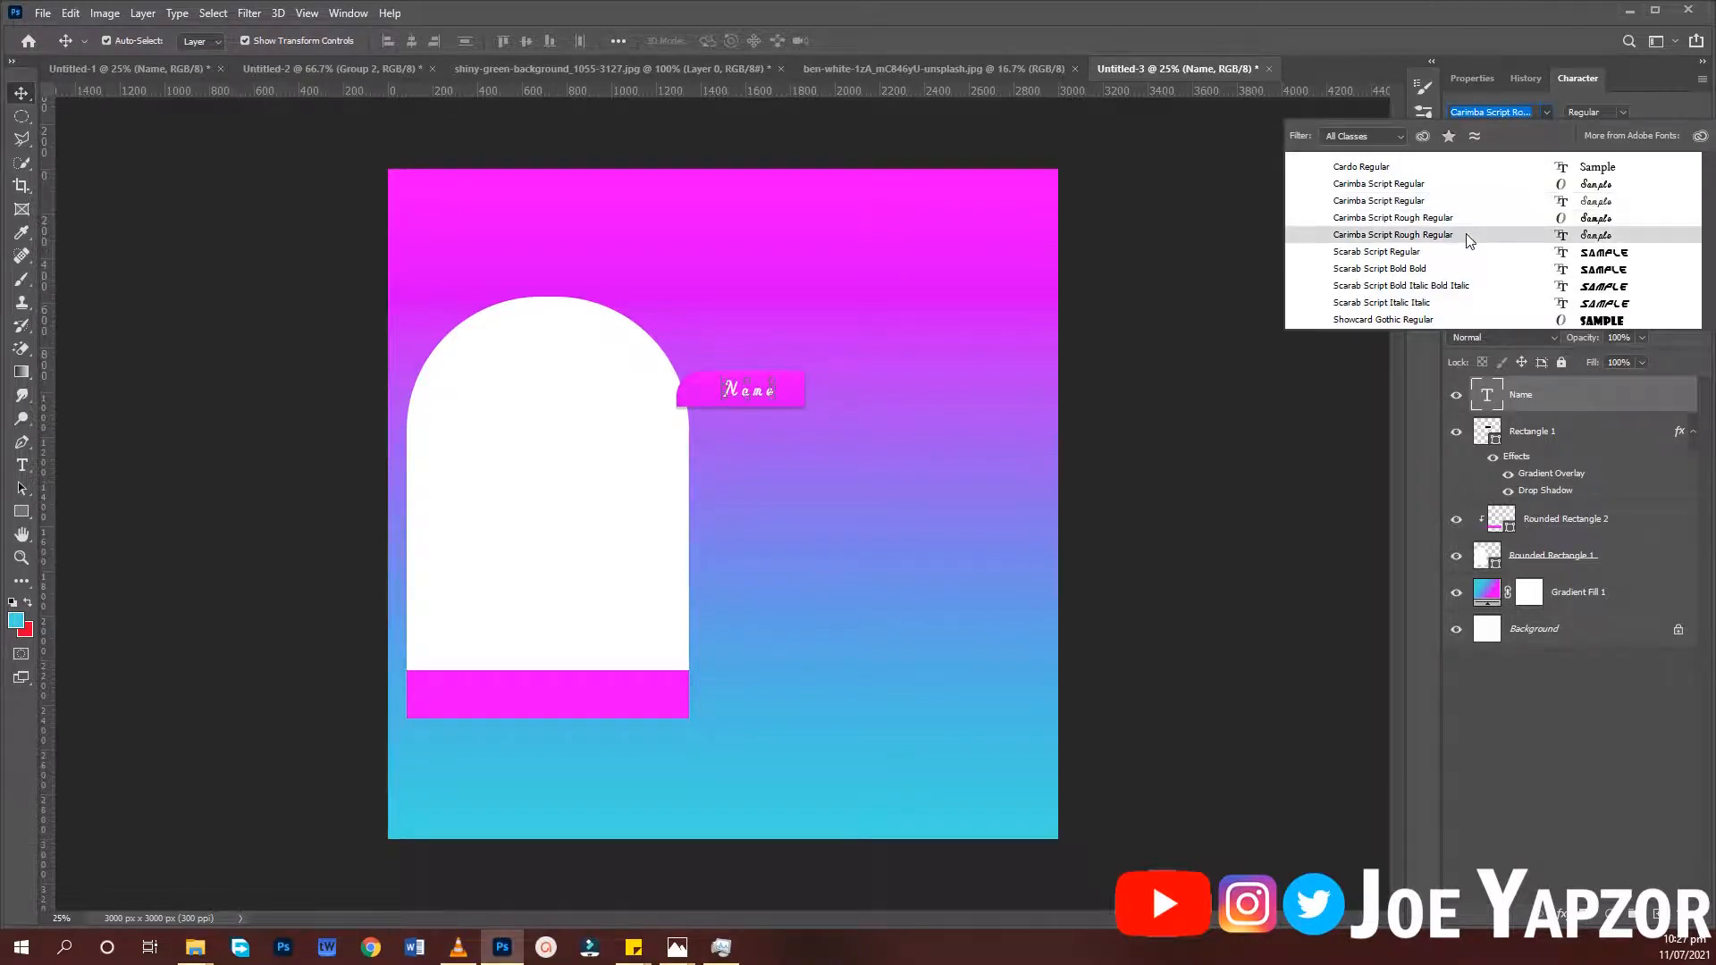
left_click(1466, 234)
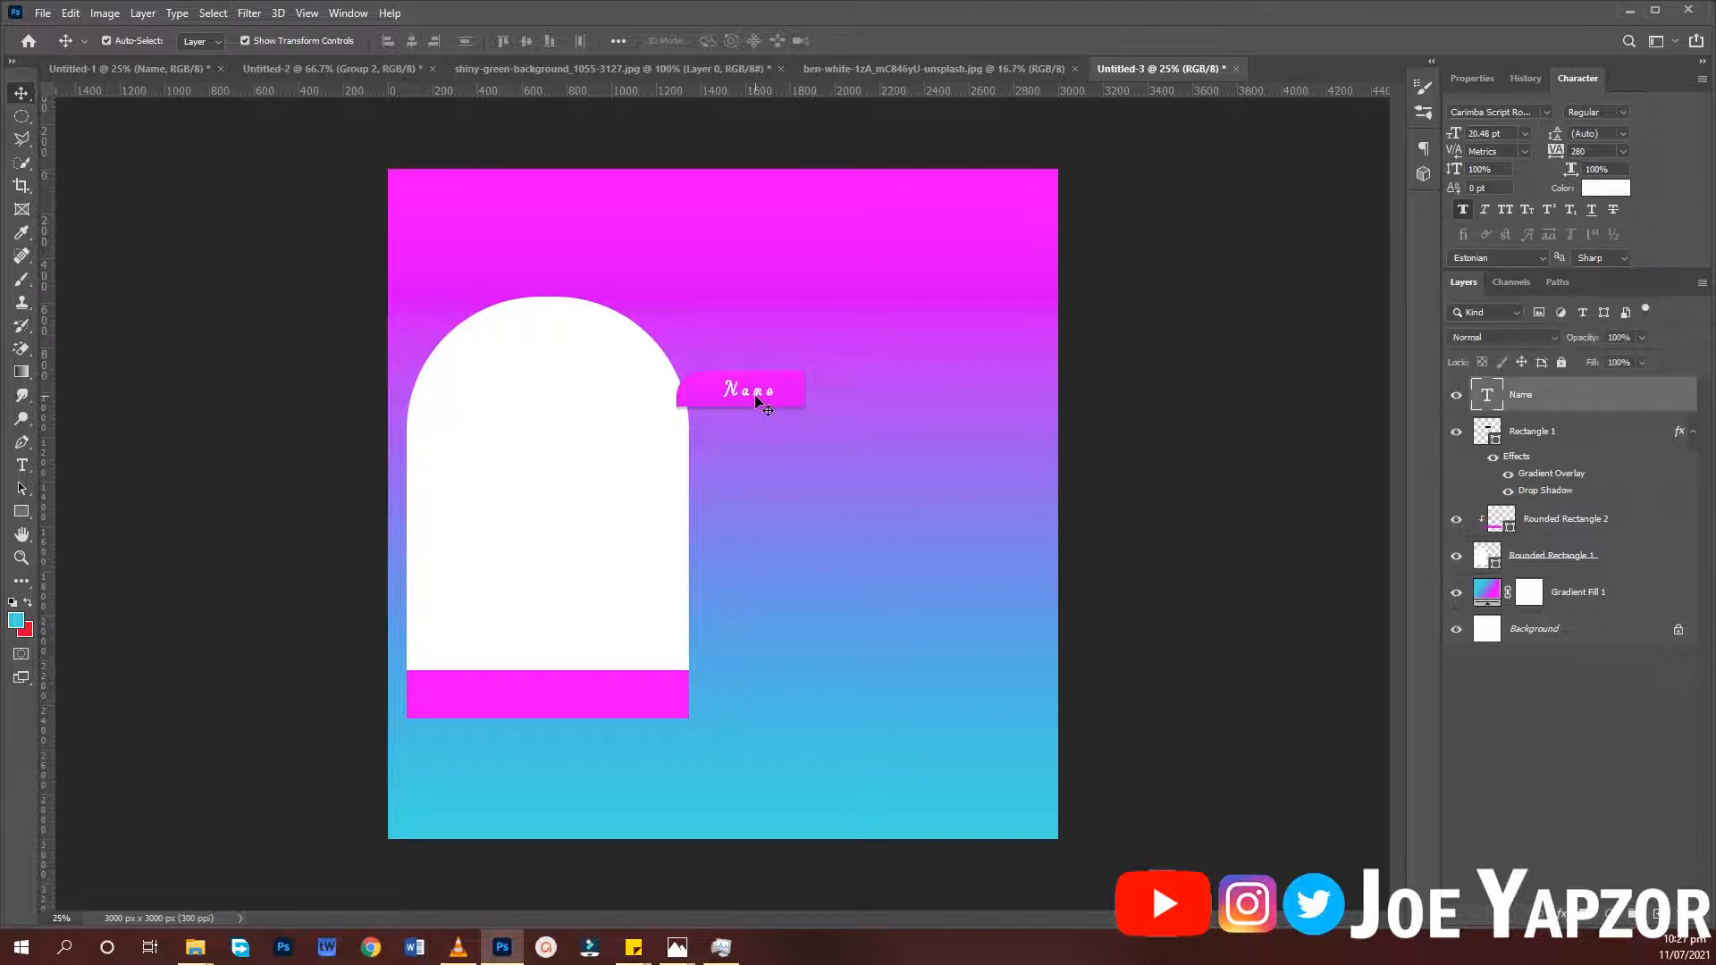
Set the "Name" text's tracking to 0 and its font size to 25 pt
left_click(1624, 151)
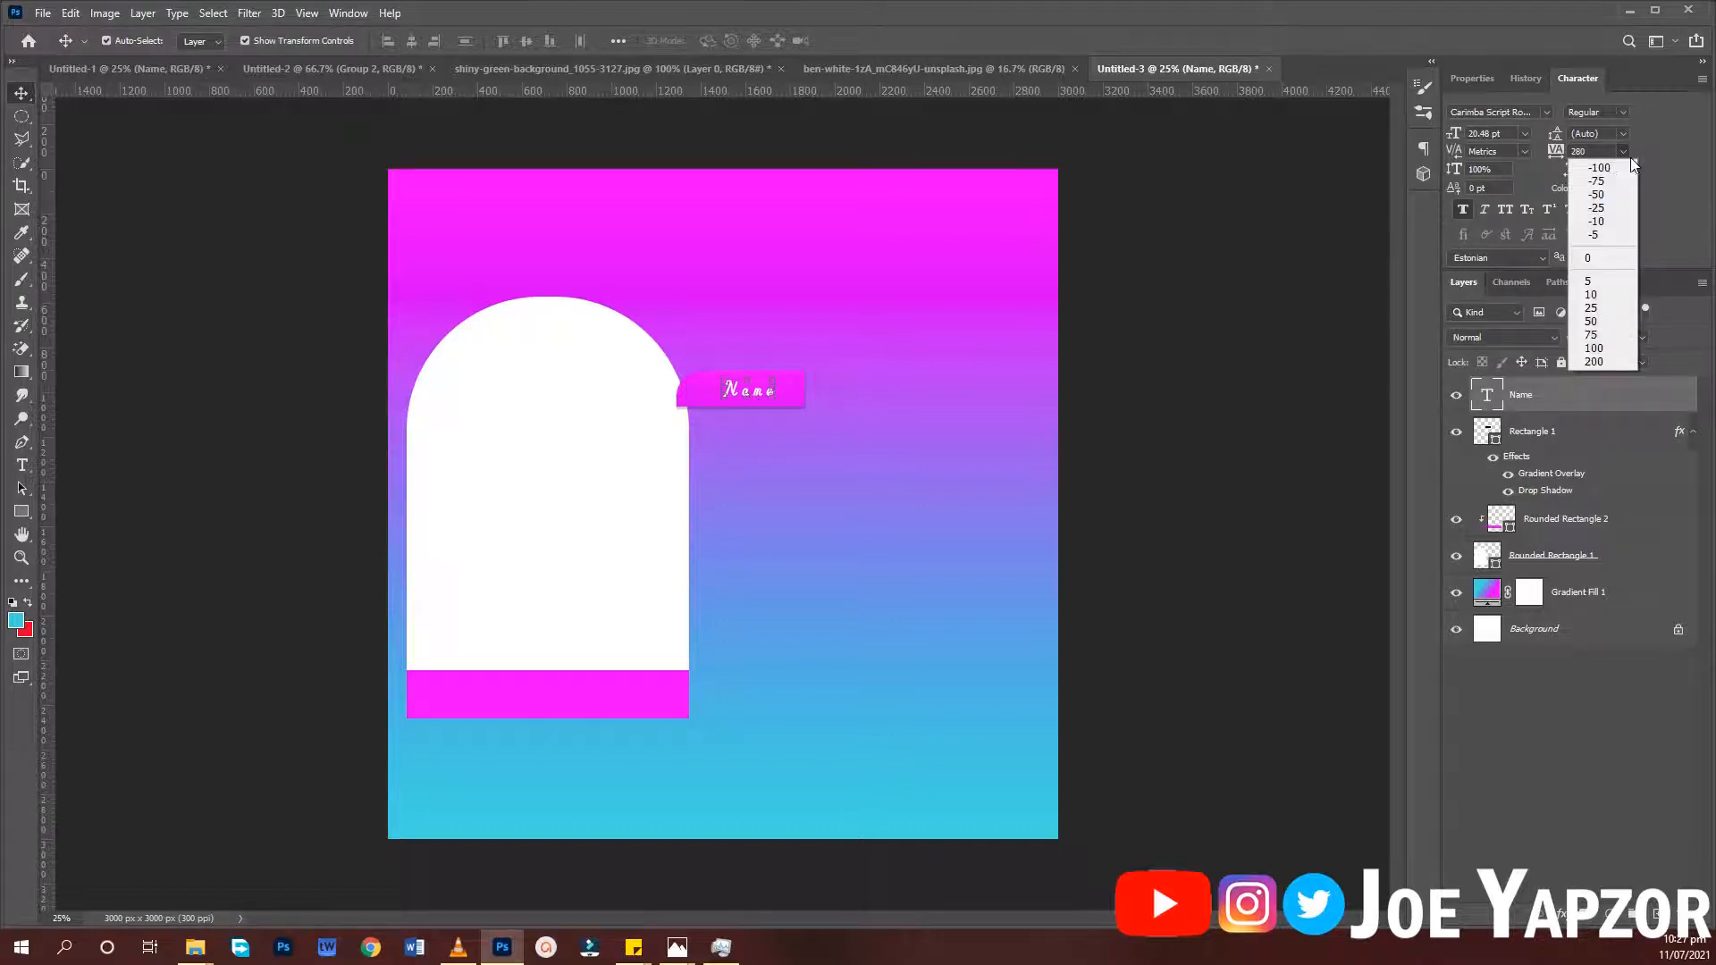
left_click(1590, 255)
left_click(1254, 343)
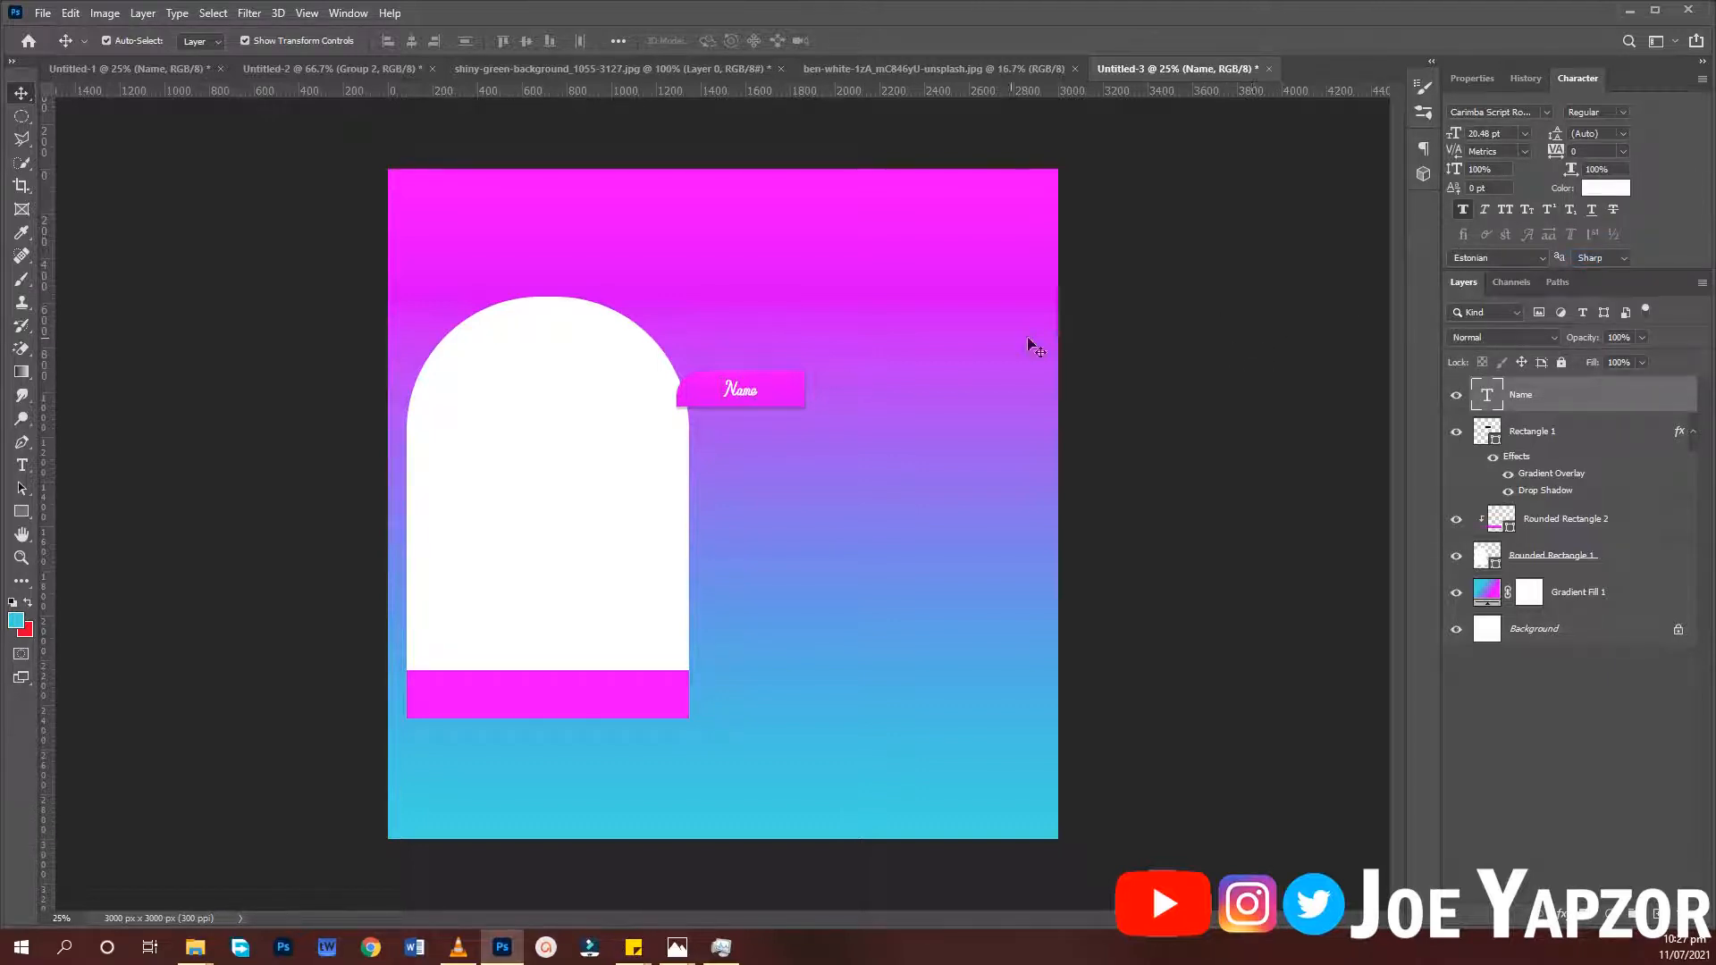
left_click(735, 389)
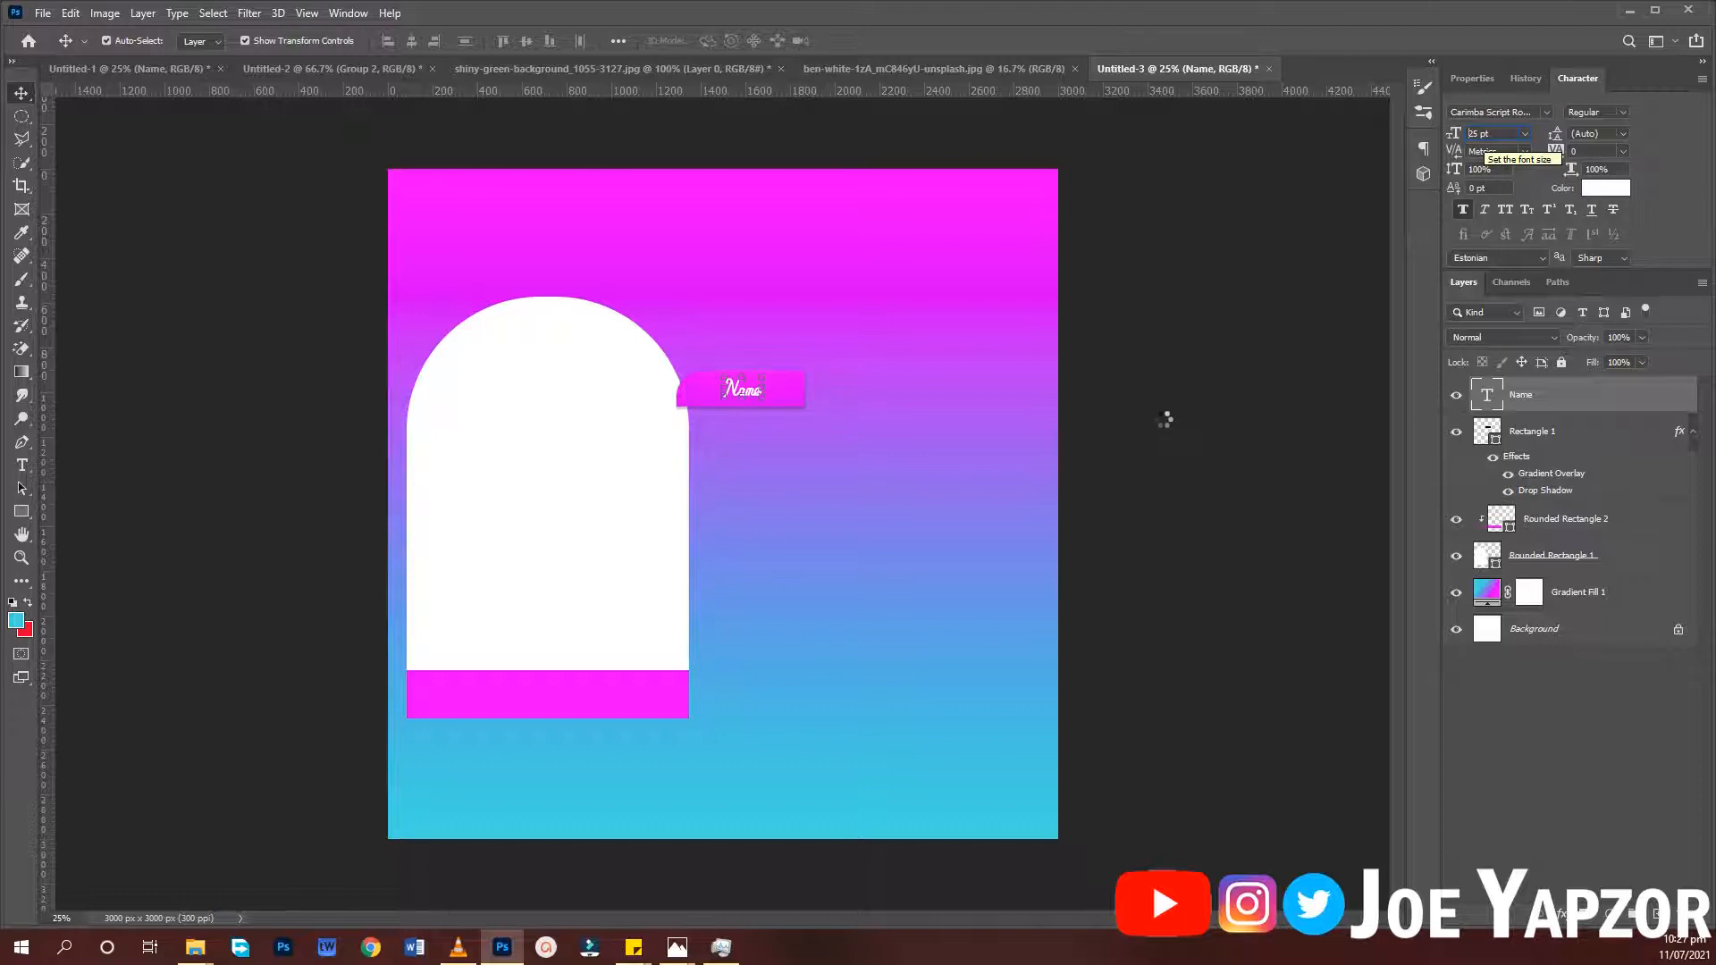
left_click(1164, 419)
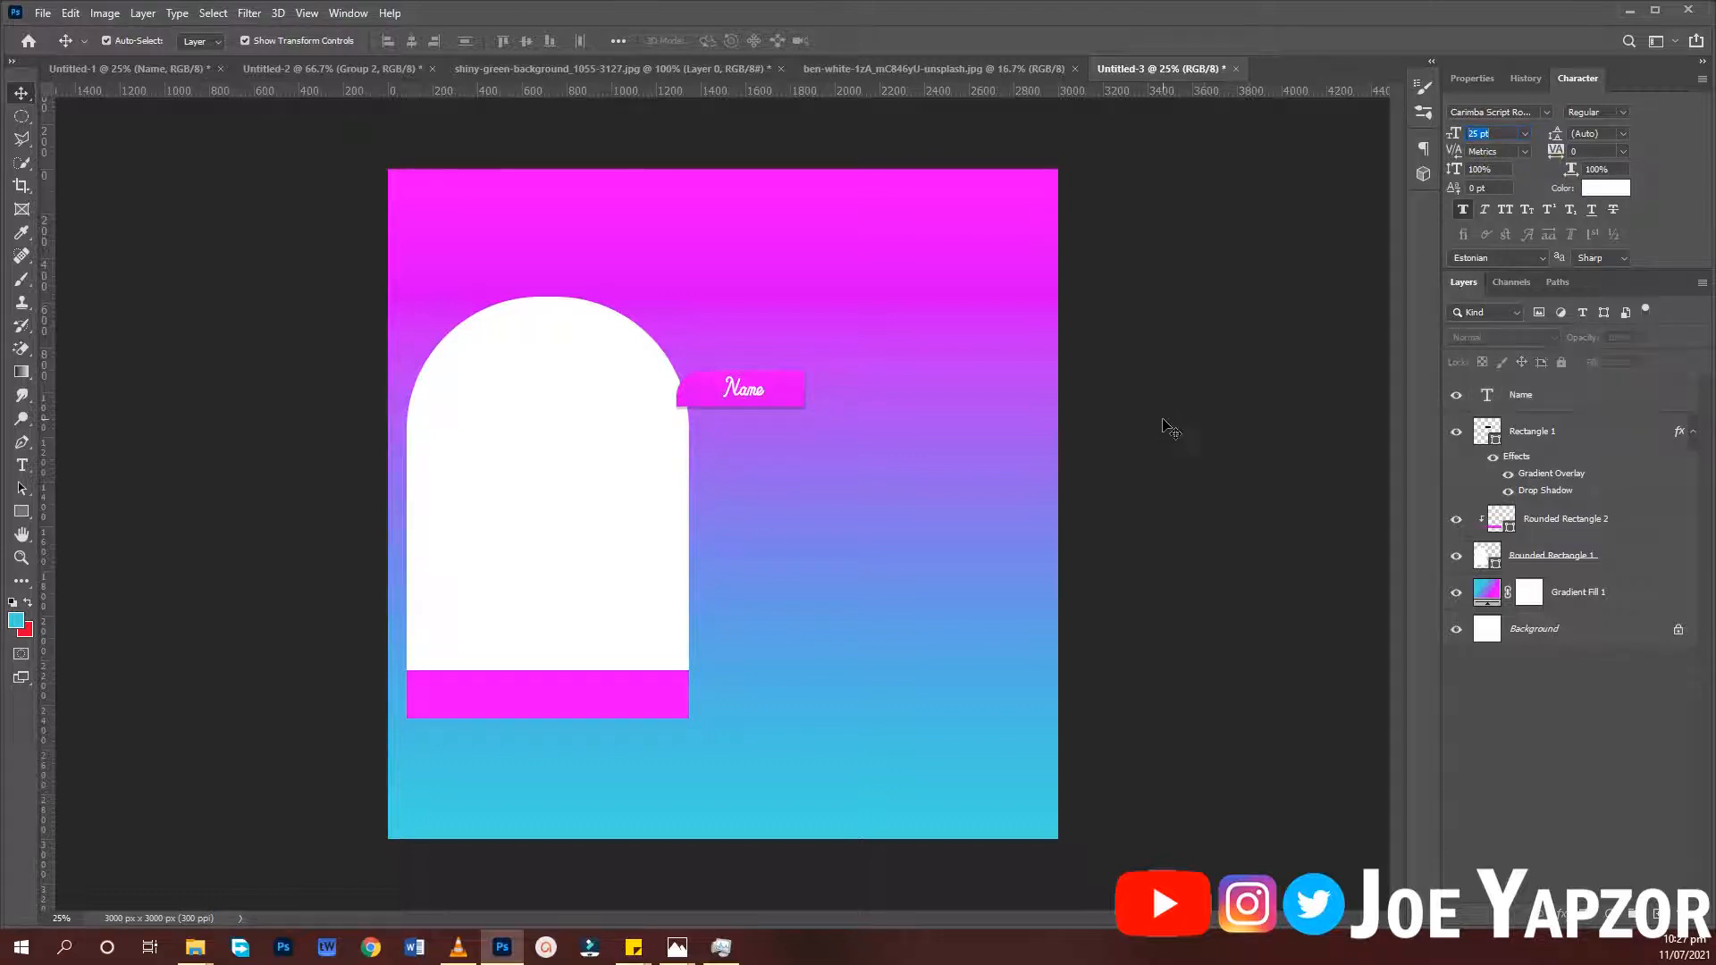
Centre-align the "Name" text and return to the Move tool
left_click(745, 402)
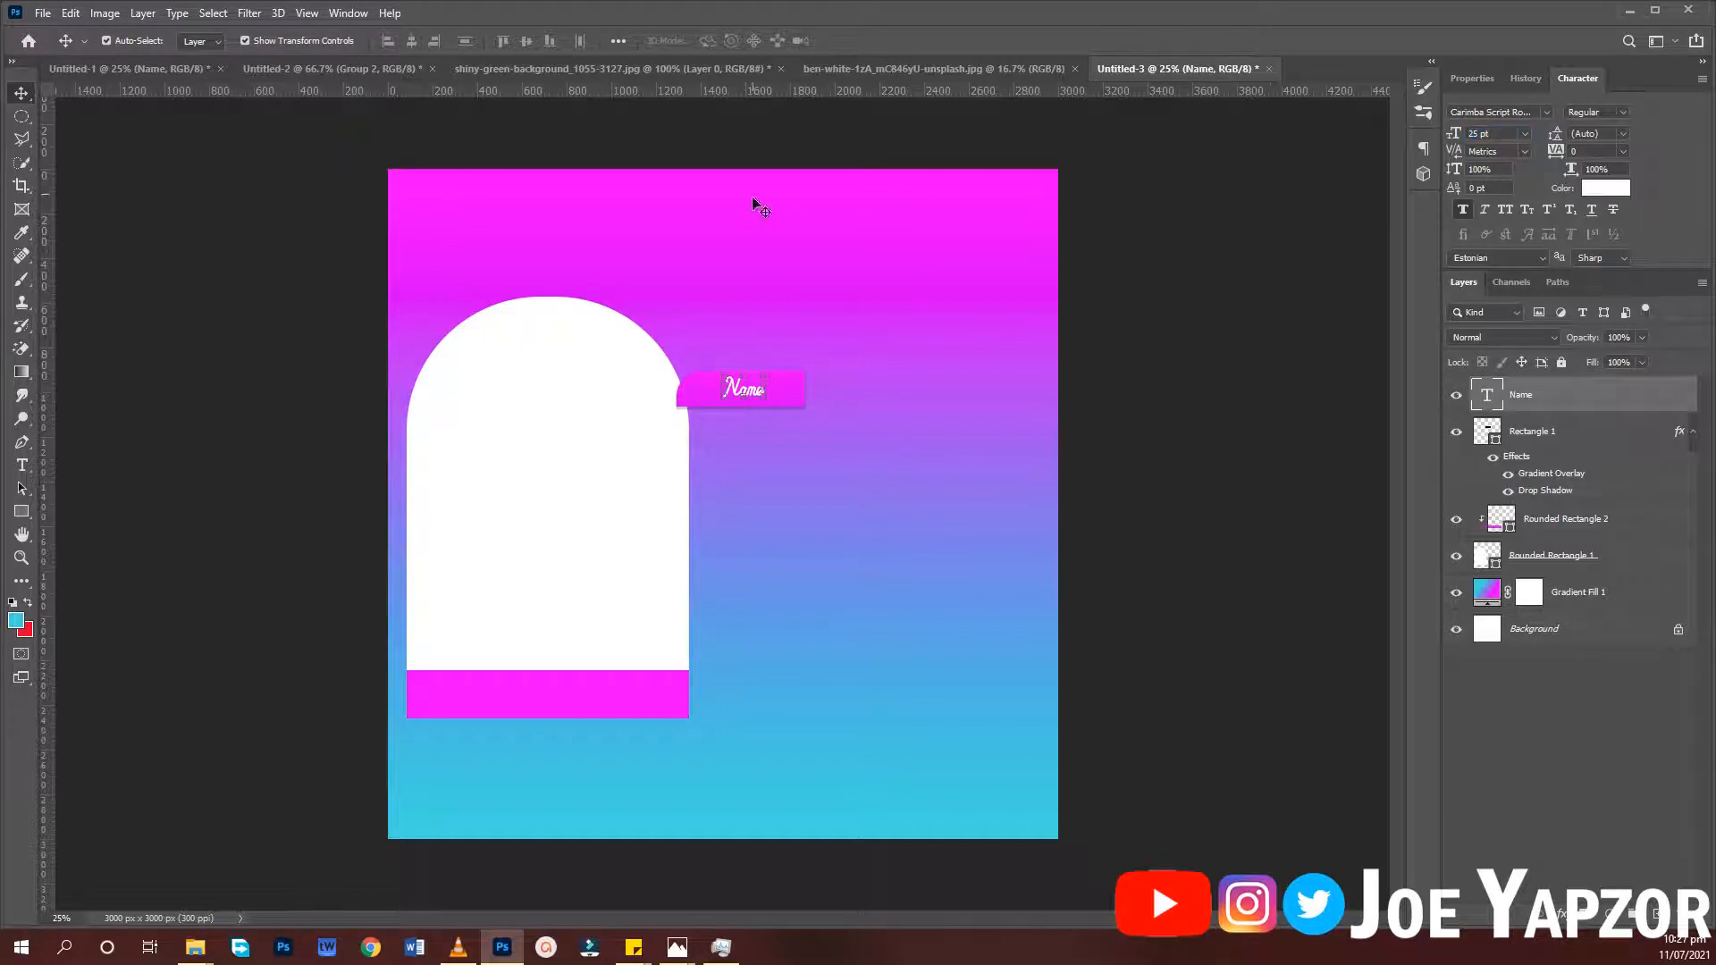
key("t")
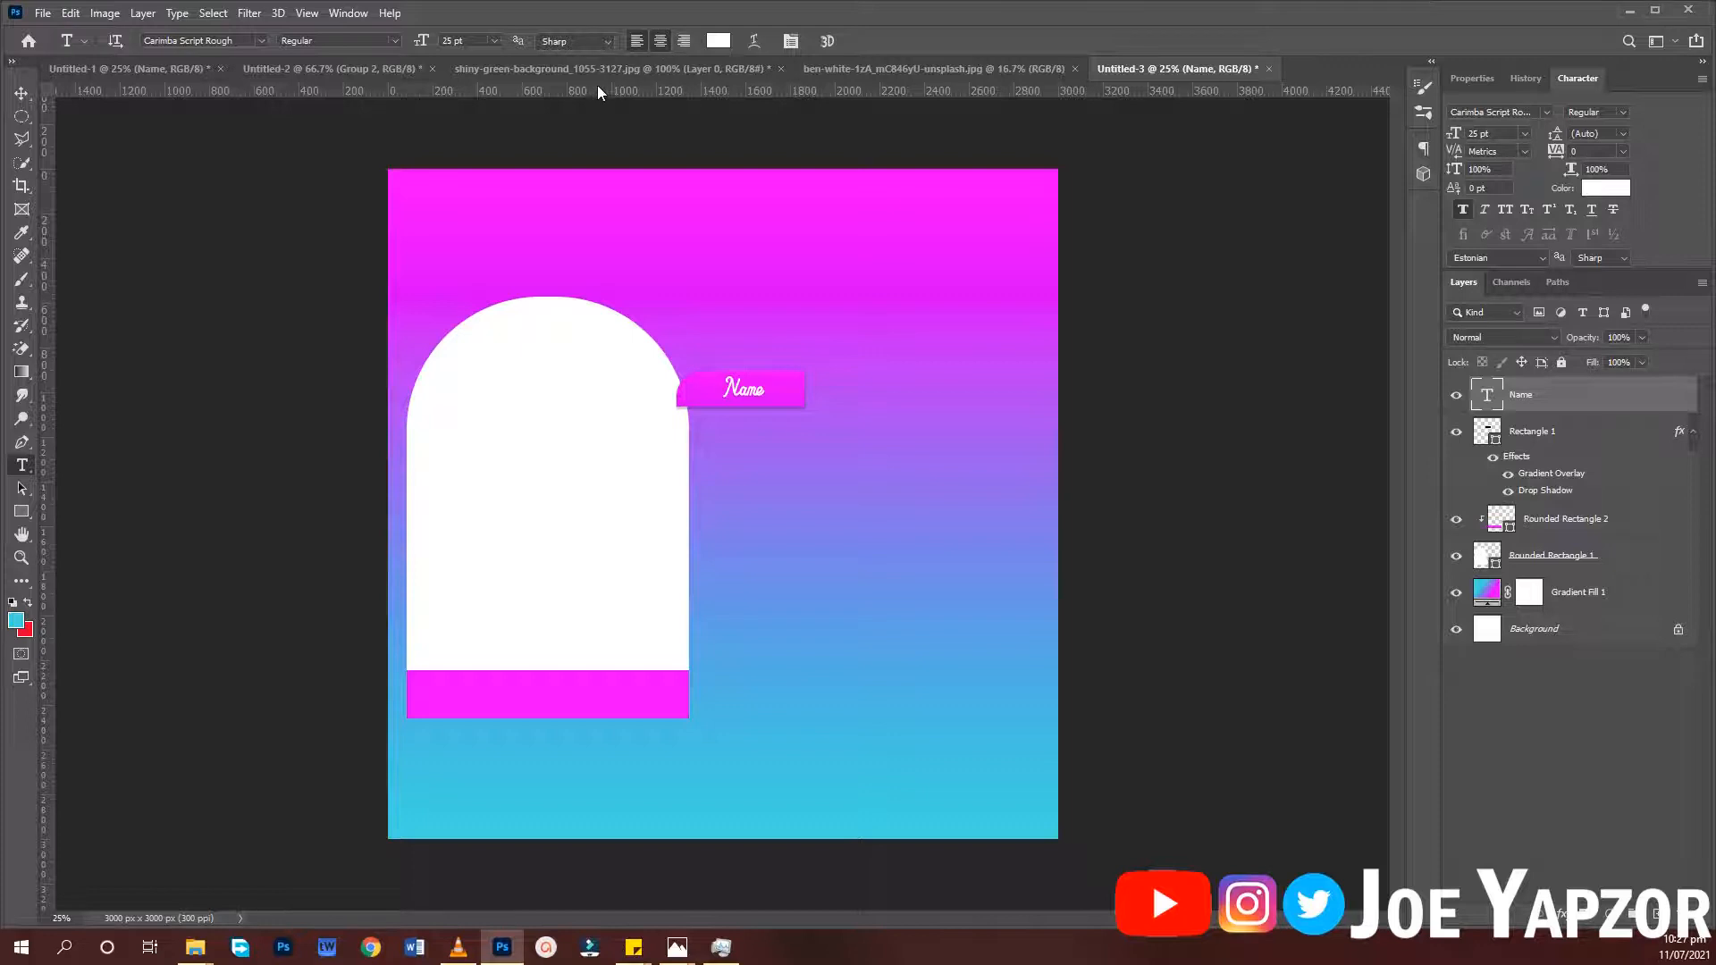
left_click(661, 39)
key("v")
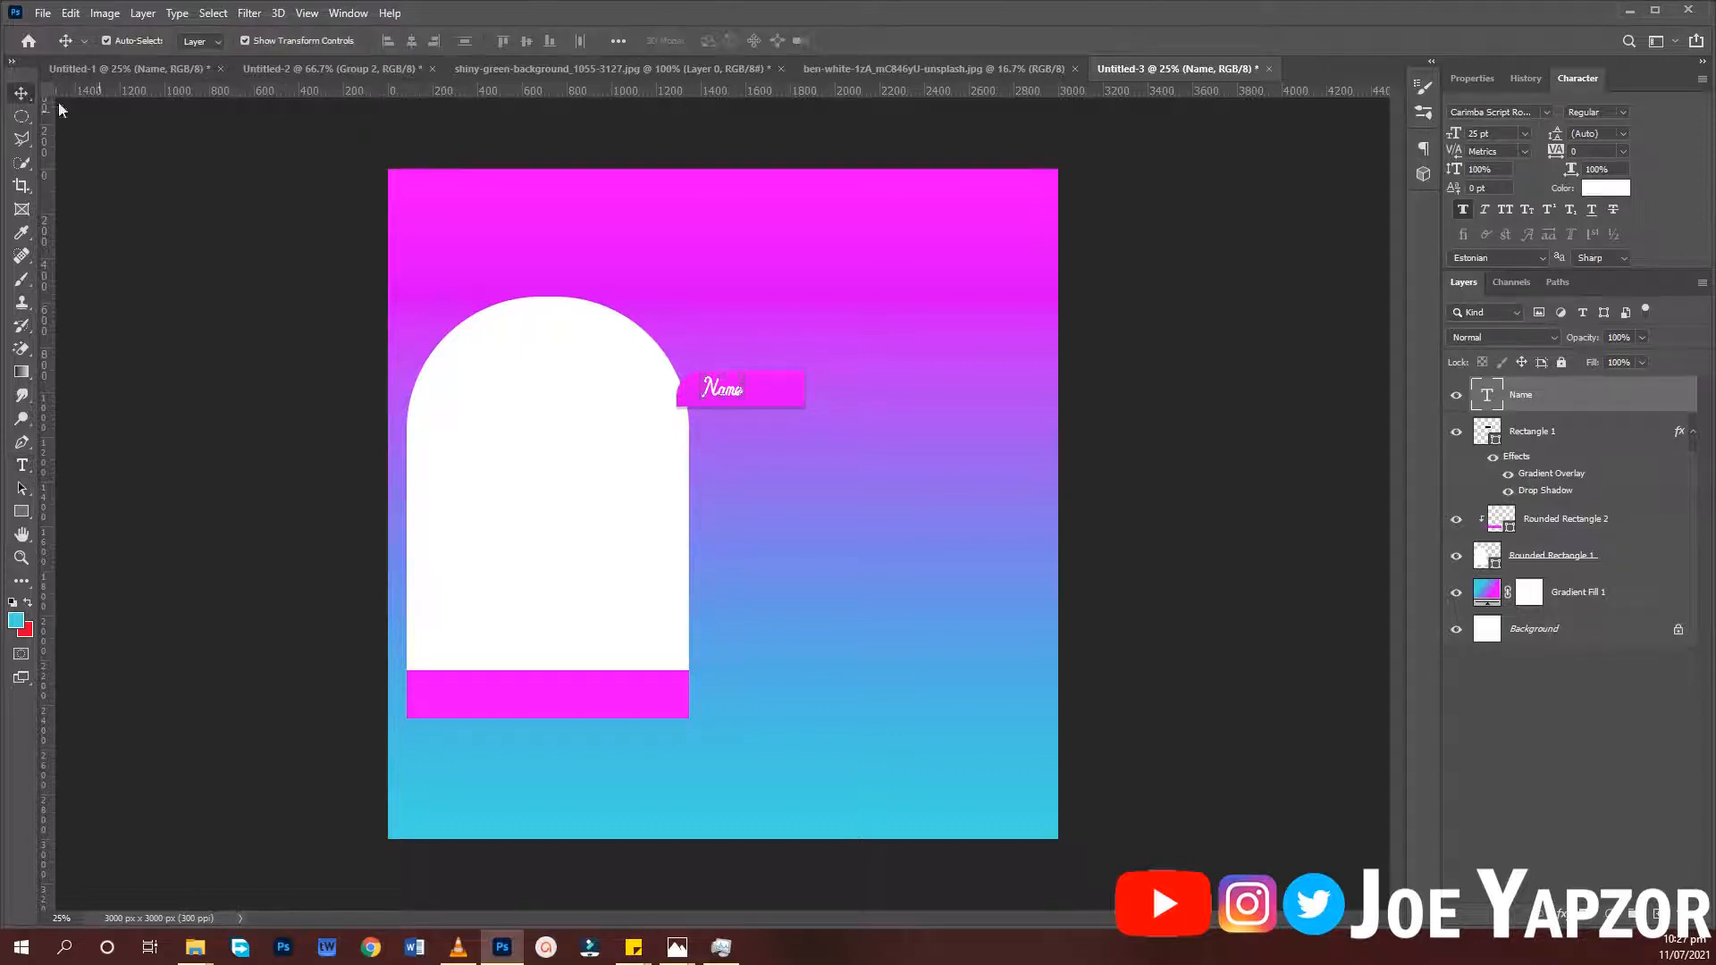
Lock the gradient fill layer and centre the "Name" text horizontally and vertically on its magenta label rectangle
left_click(759, 245)
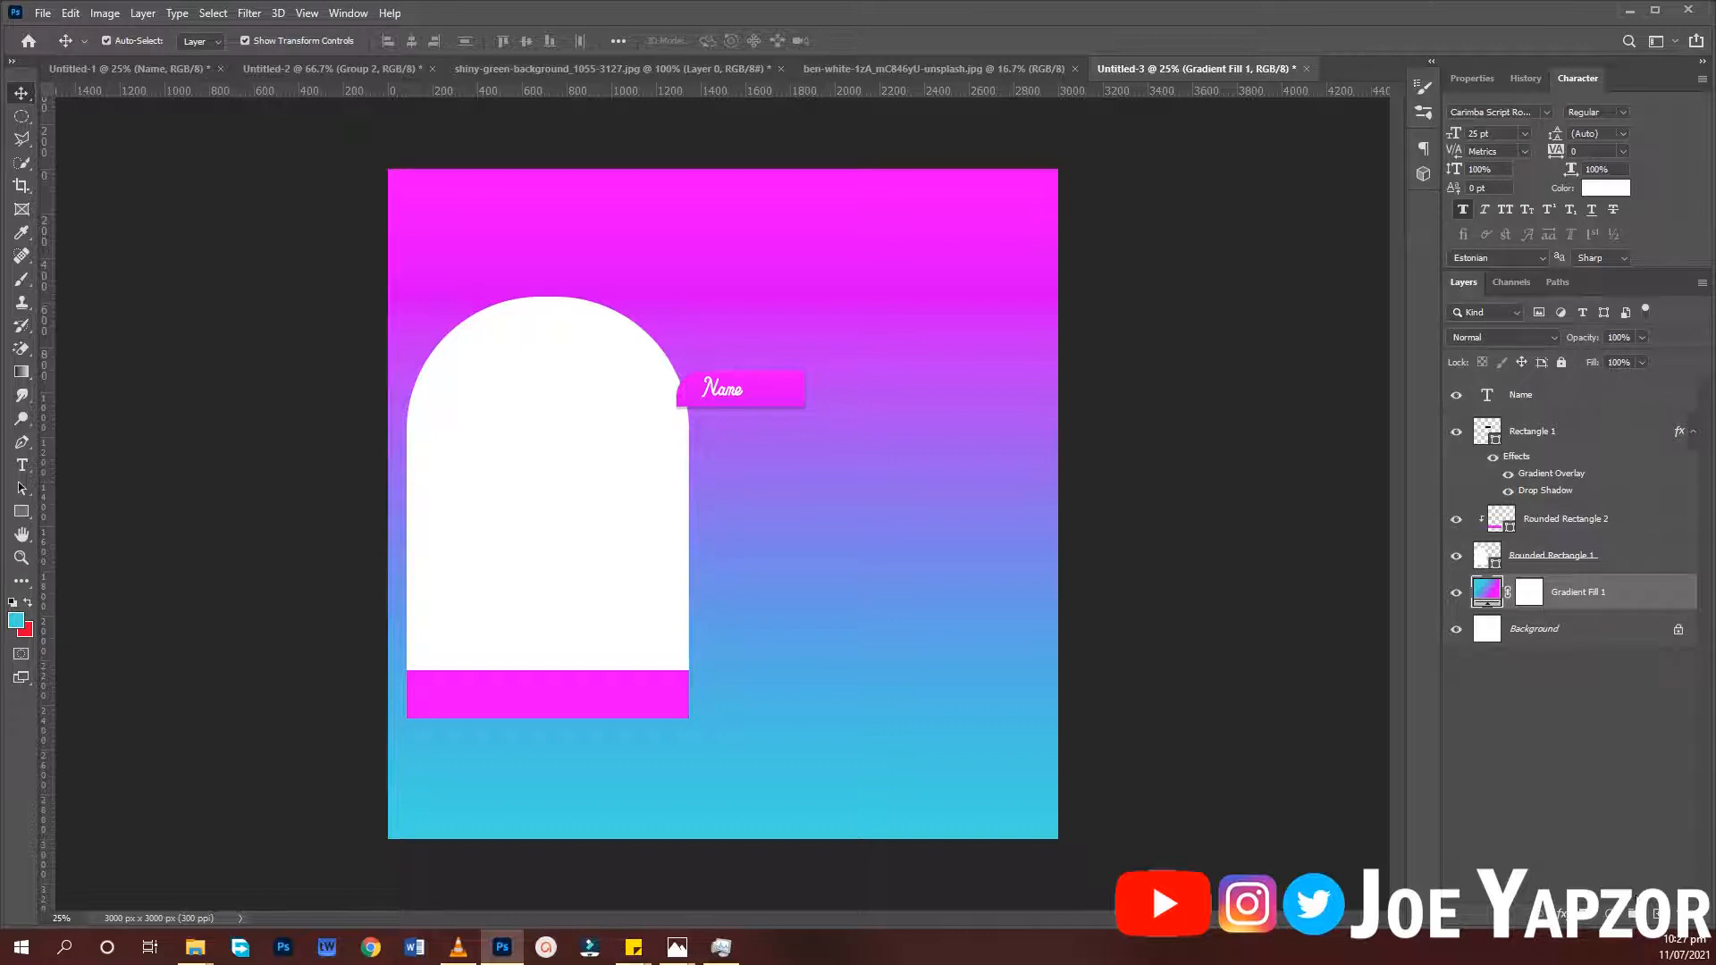
left_click(1561, 364)
left_click(717, 342)
left_click_drag(718, 343, 747, 414)
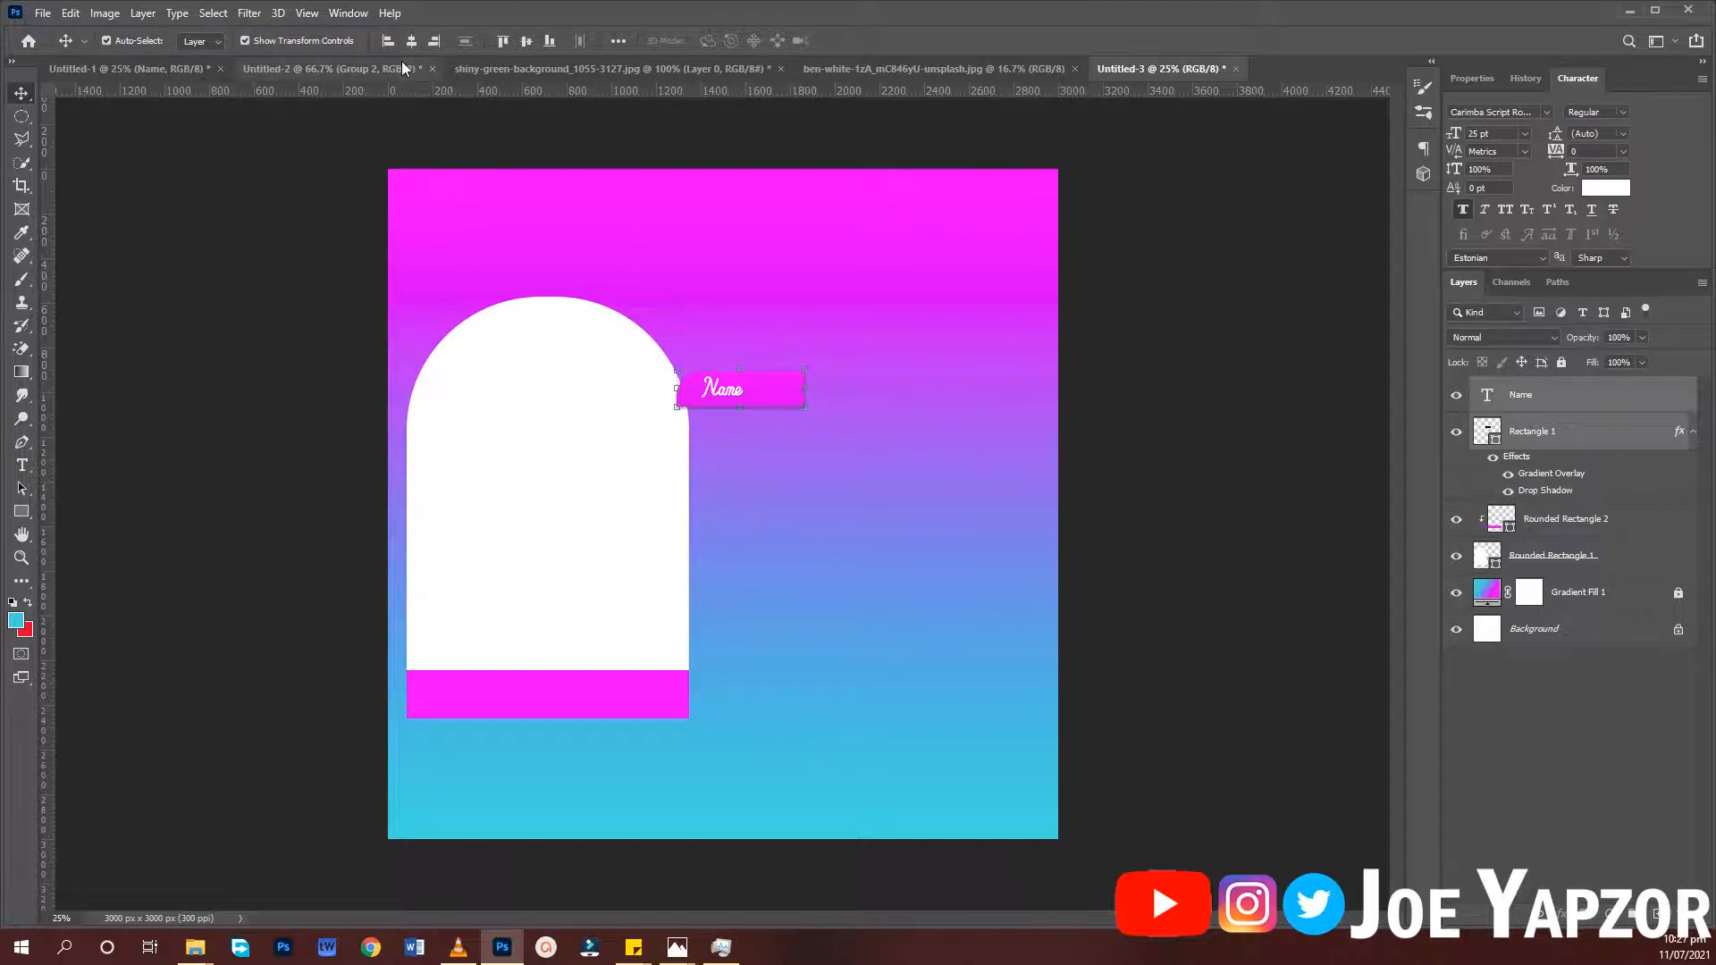
left_click(411, 40)
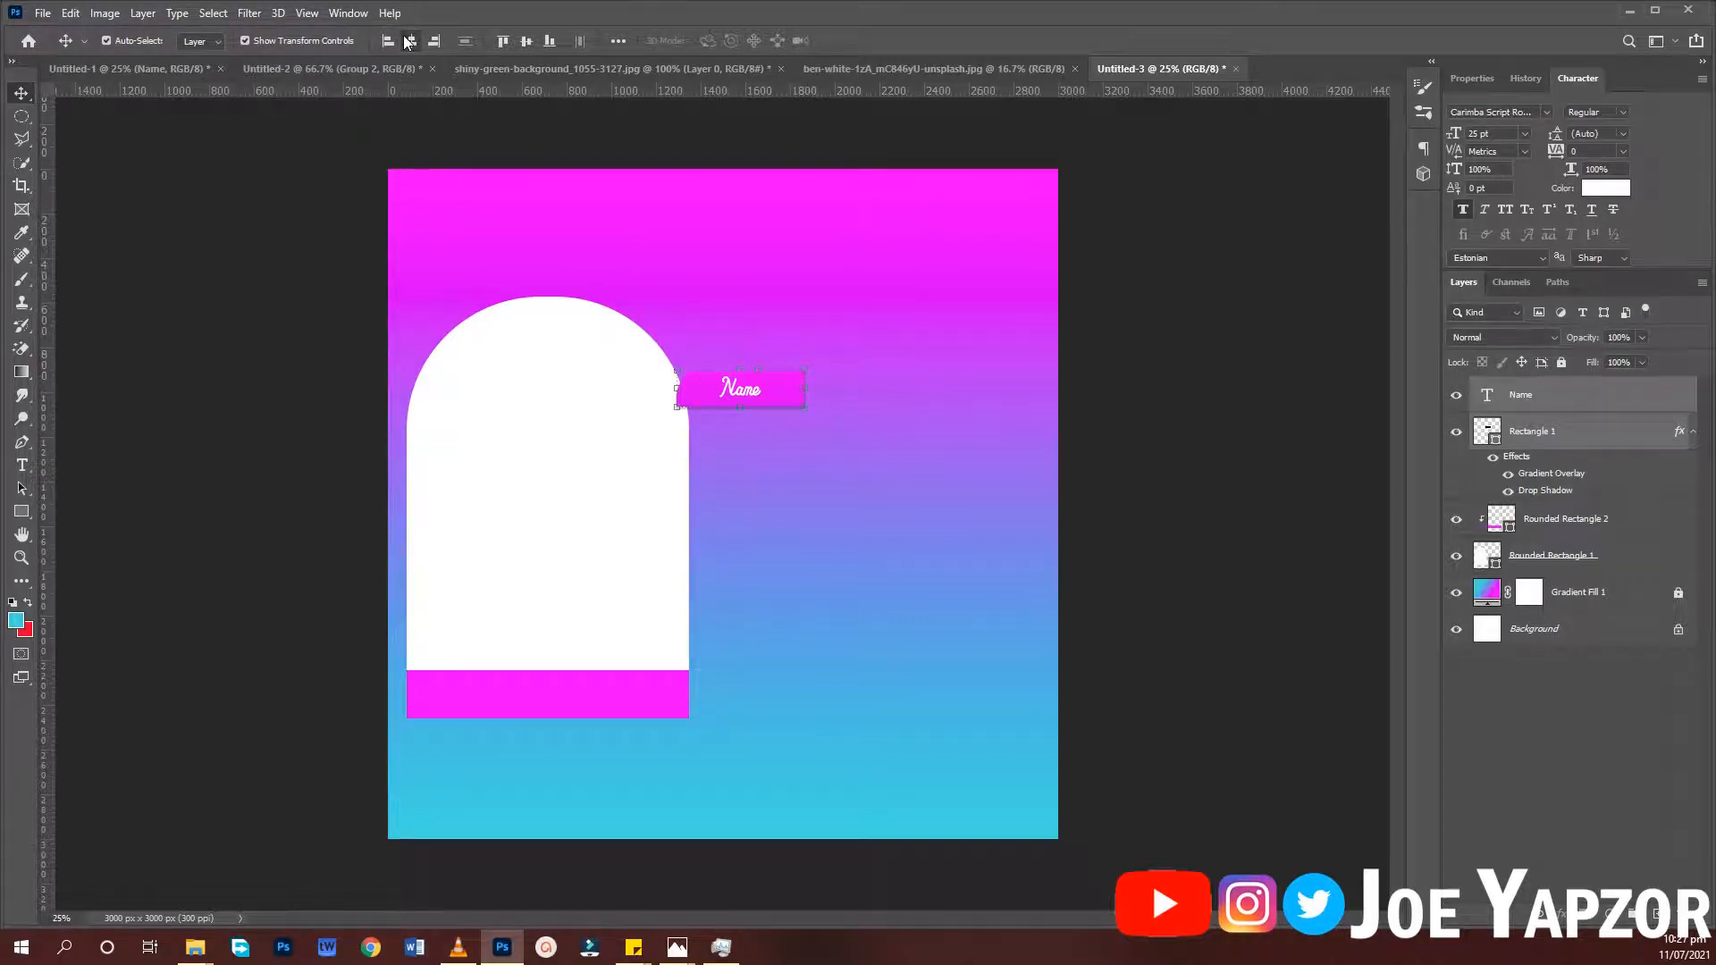
left_click(527, 41)
left_click(821, 397)
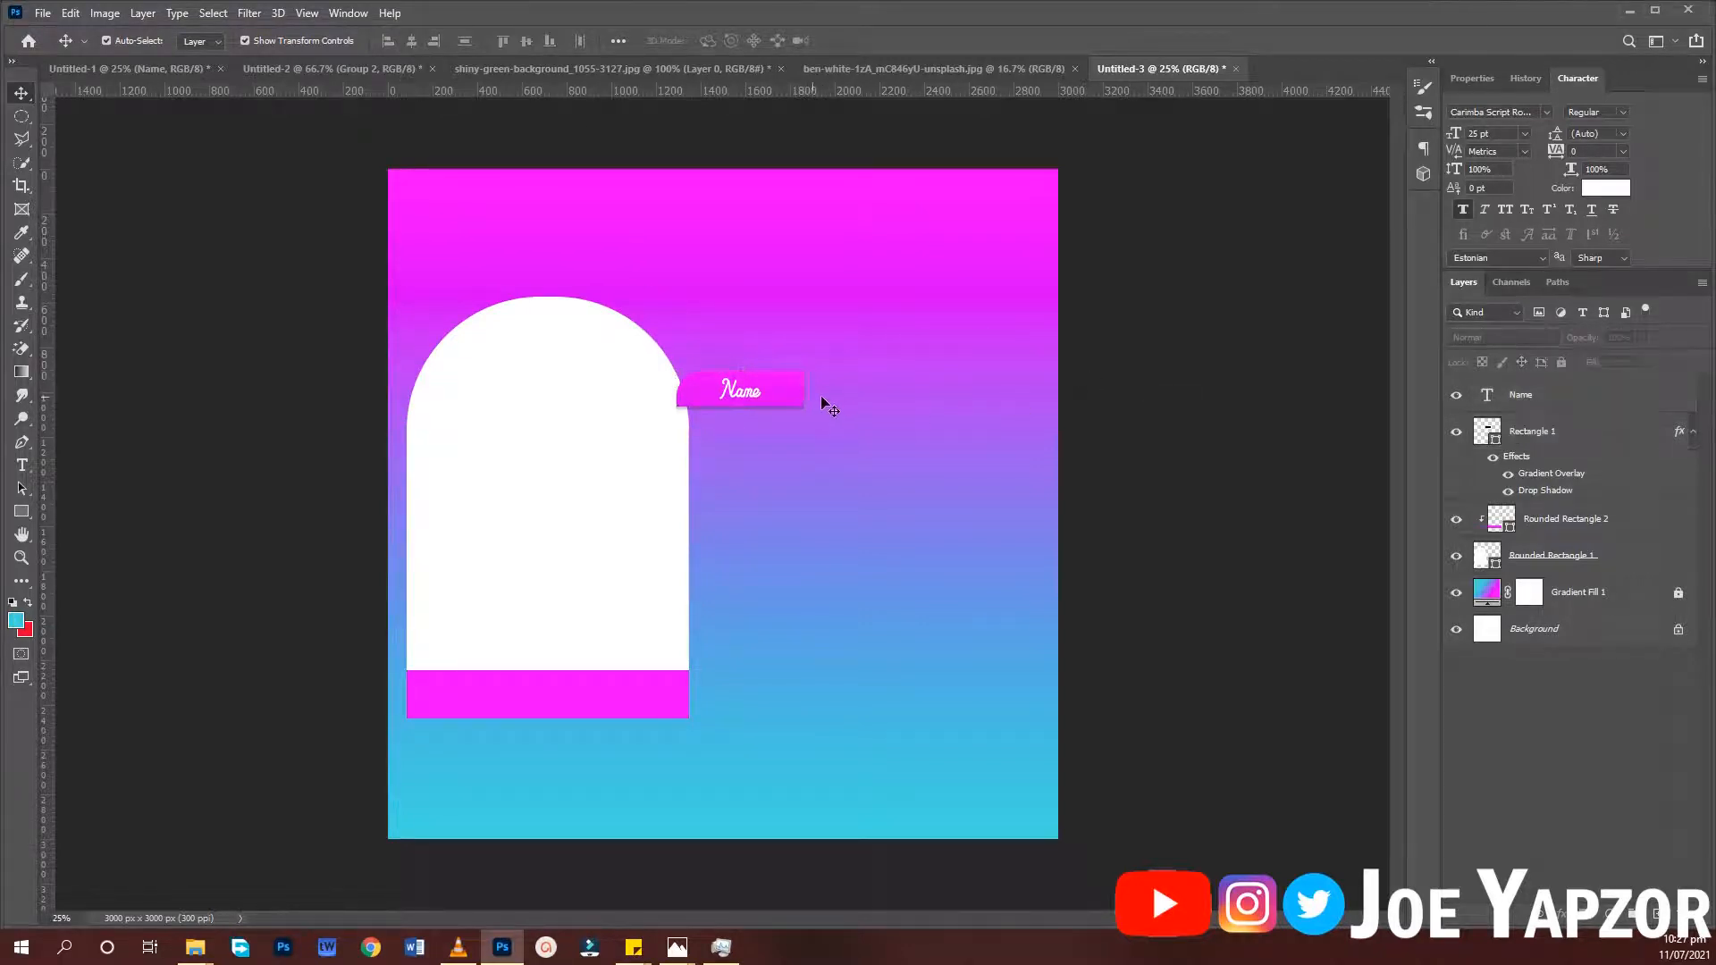
Slightly adjust the magenta label rectangle behind the "Name" text with Free Transform
left_click(783, 392)
key("ctrl+t")
left_click_drag(804, 388, 798, 384)
key("Return")
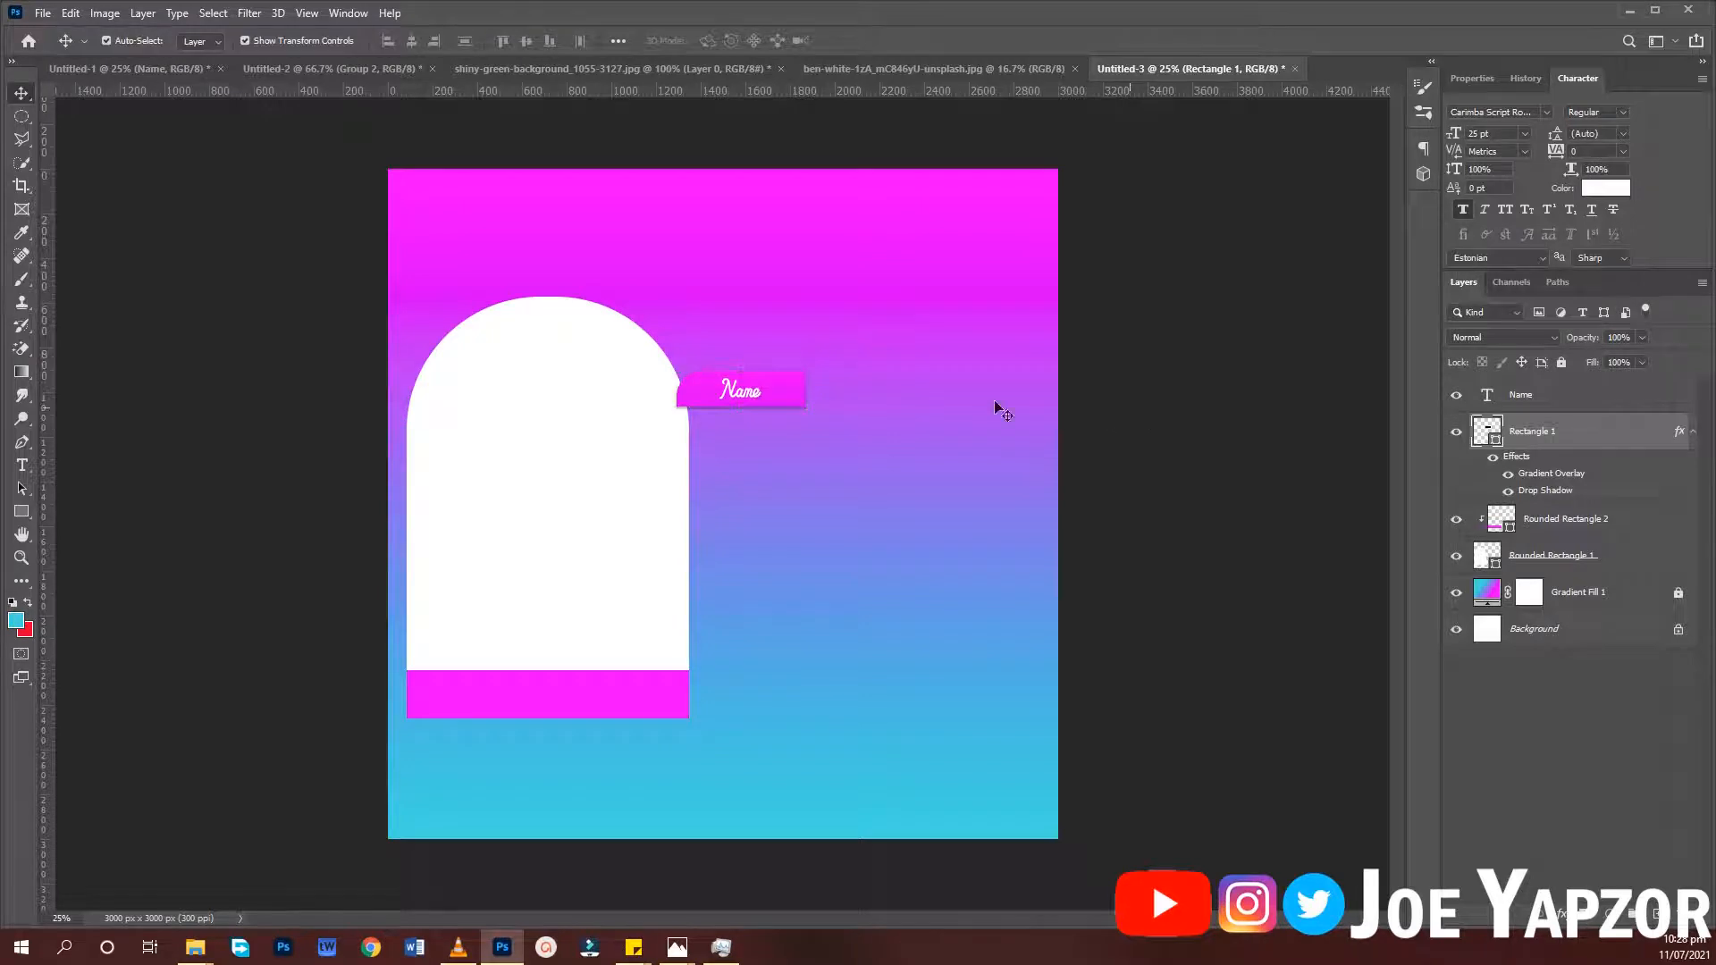
left_click(996, 404)
Add a new text layer reading "Type Name Here" beside the magenta "Name" label
key("t")
left_click(829, 388)
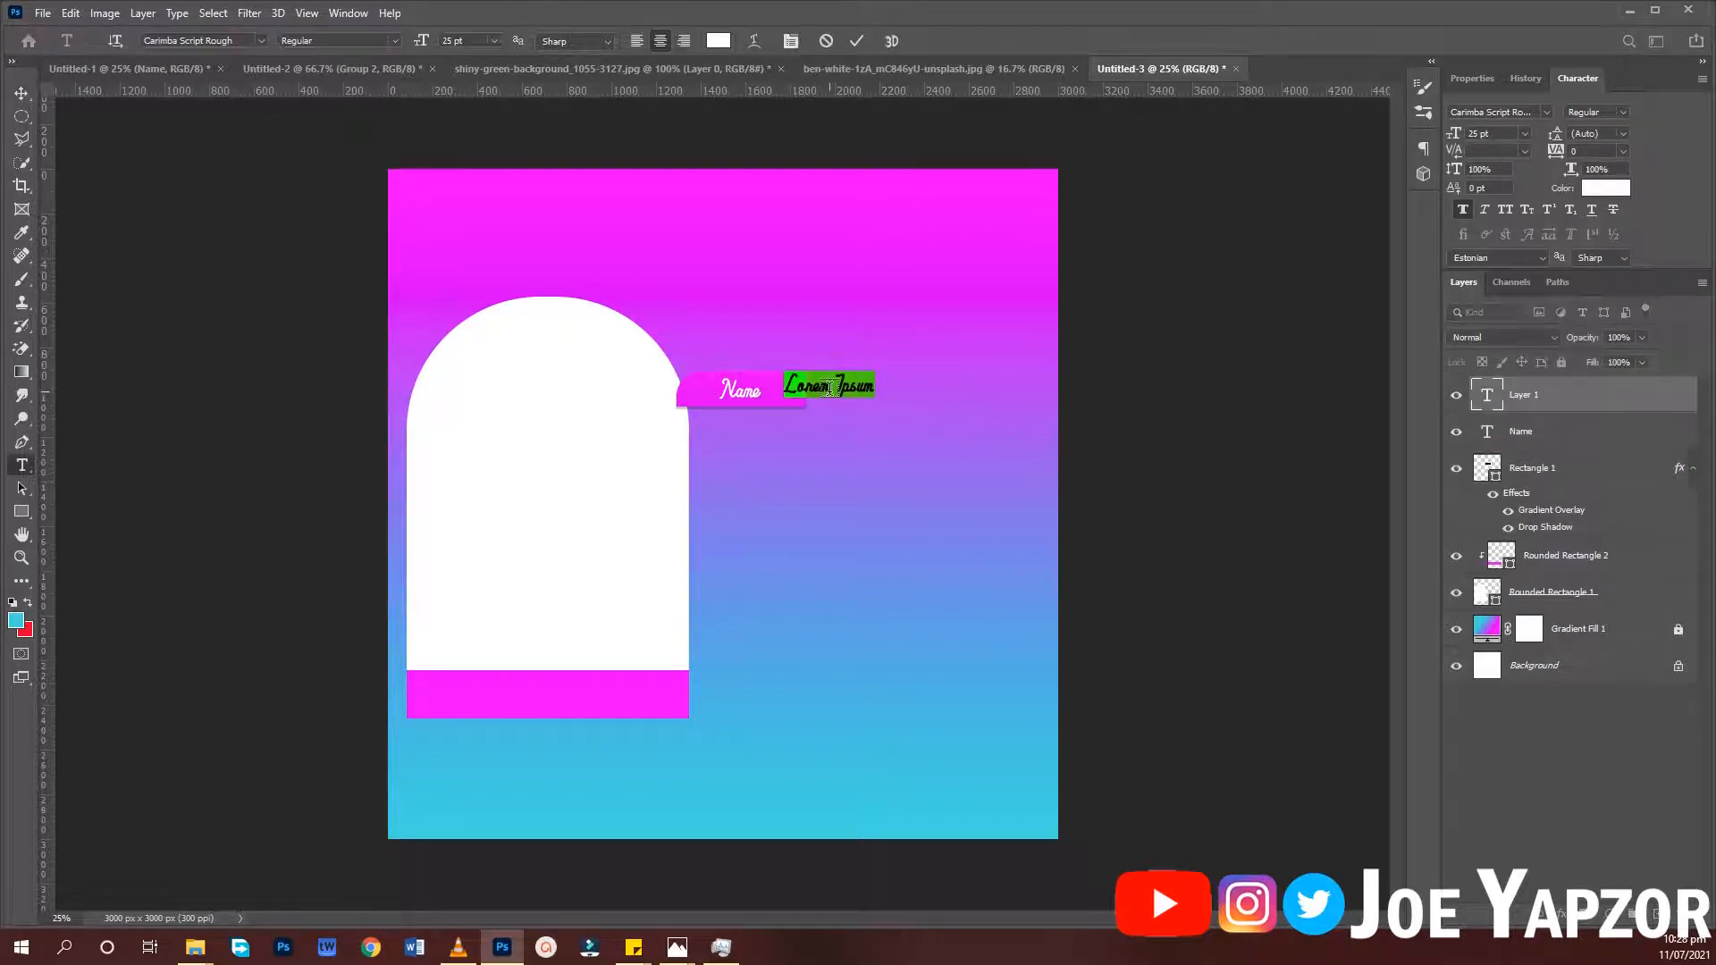
type("Type o")
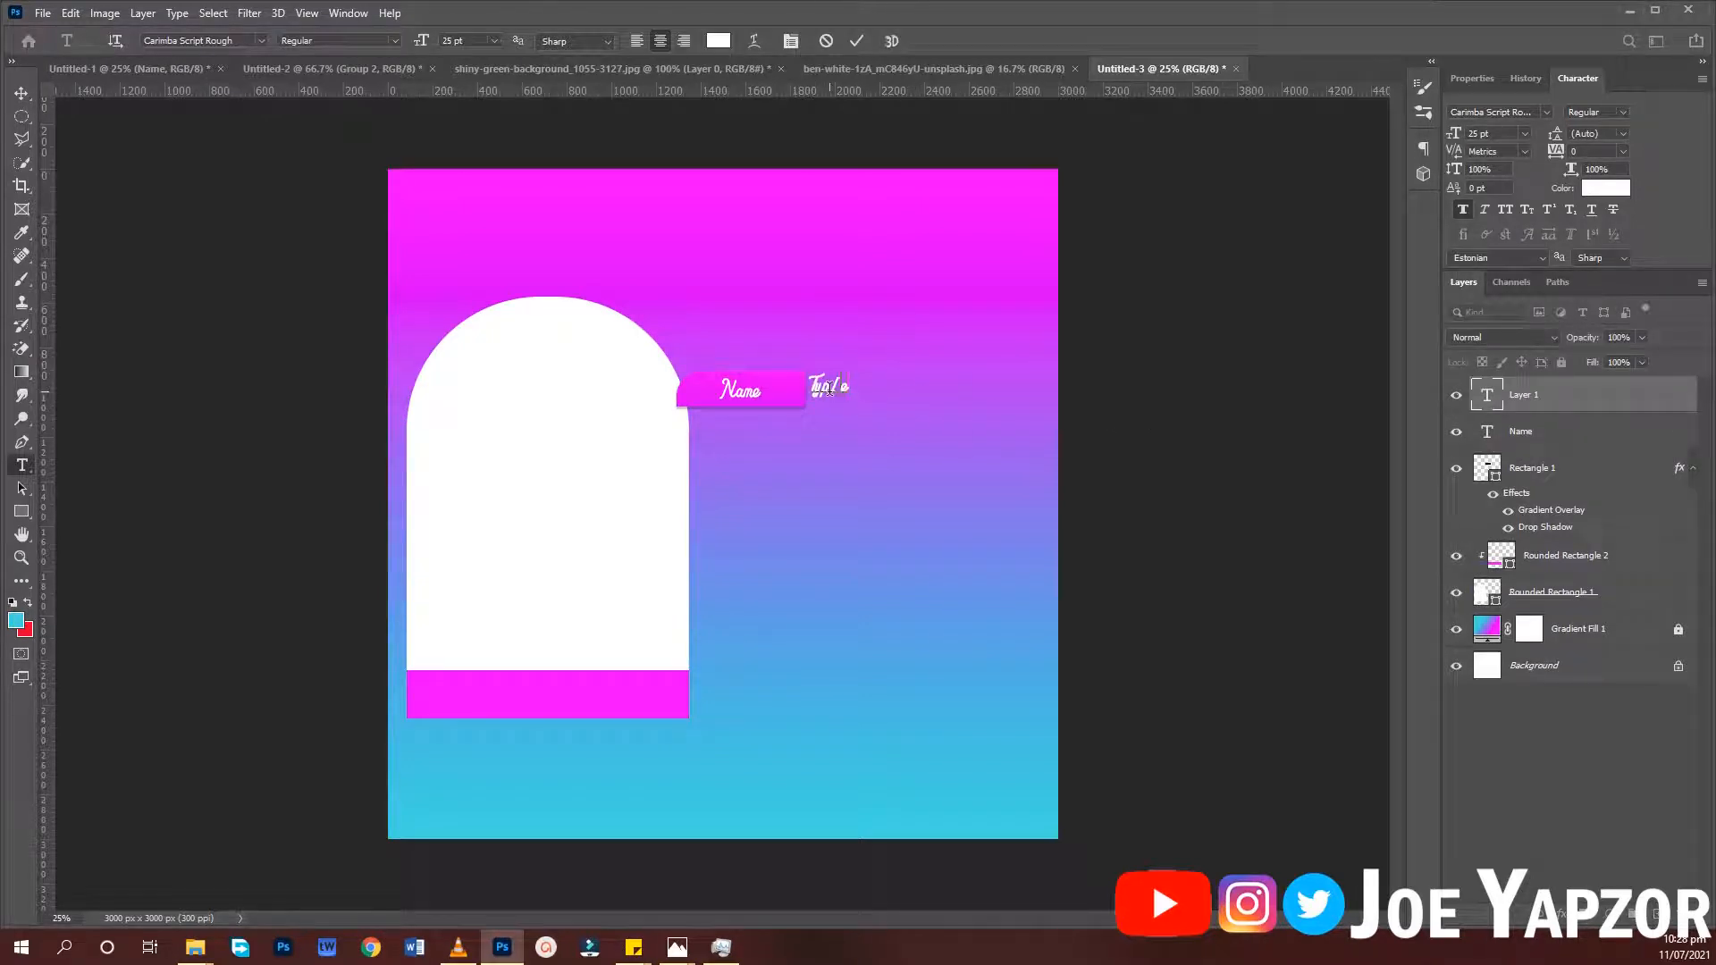
key("BackSpace")
key("BackSpace")
key("BackSpace")
key("BackSpace")
key("BackSpace")
key("BackSpace")
type("Type Name Here")
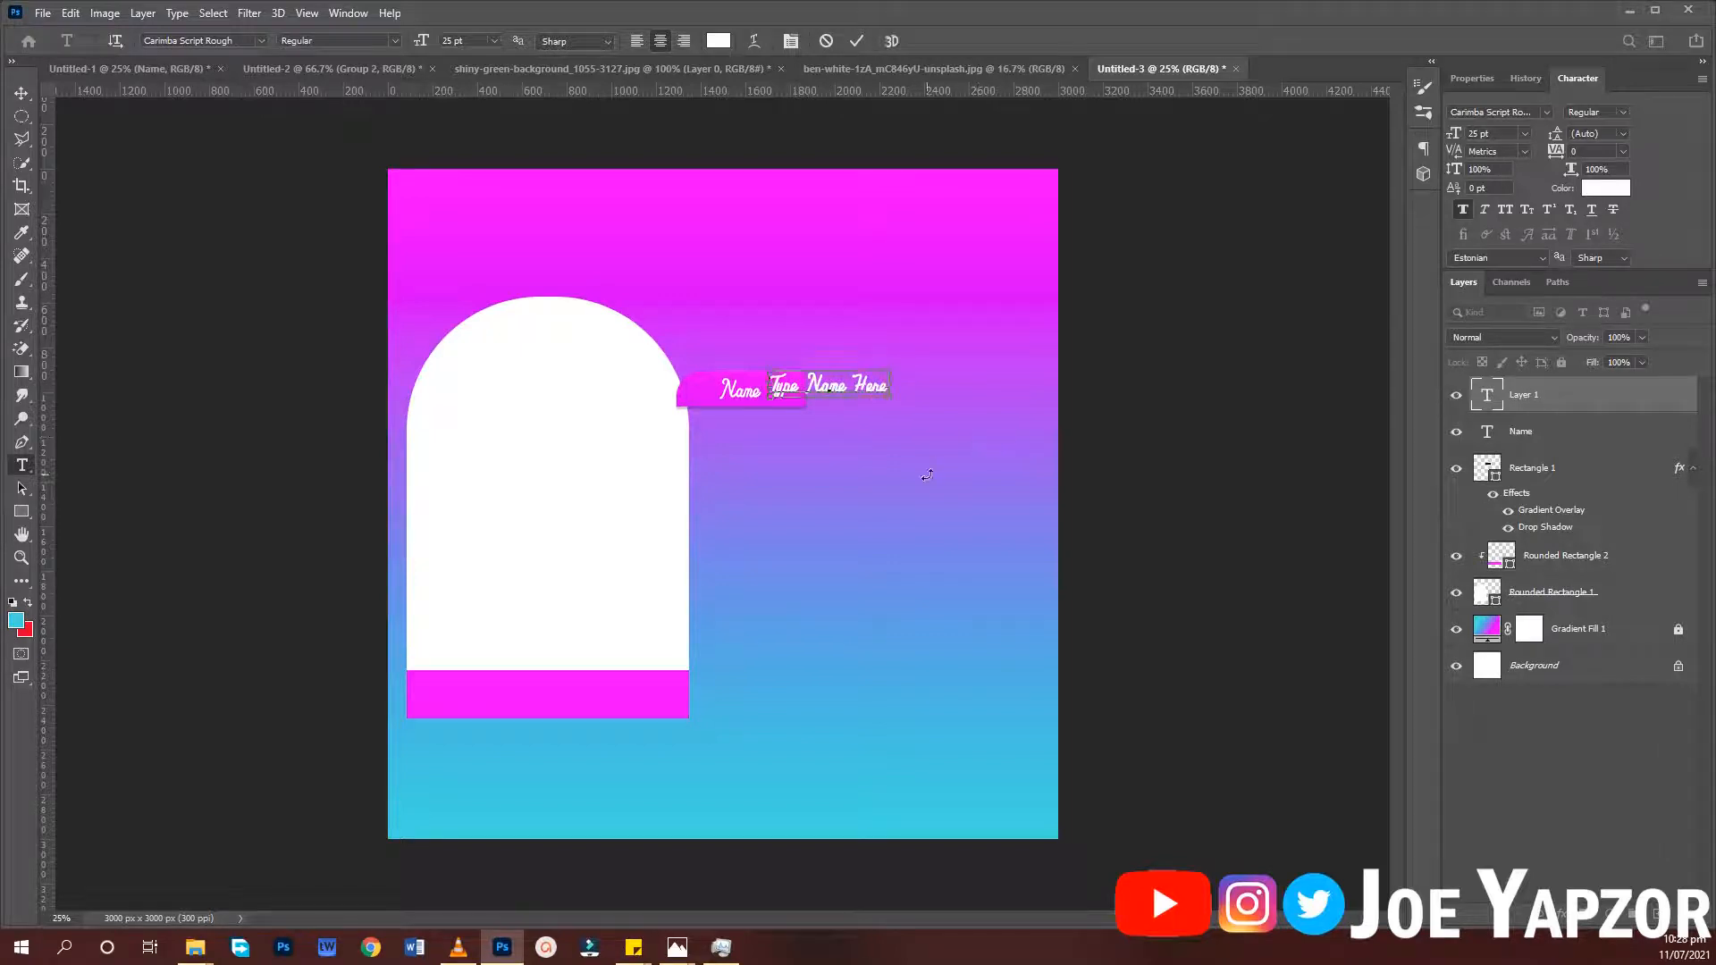
Set the "Type Name Here" text to Hobo Std Medium and move it clear of the label's right edge
key("ctrl+a")
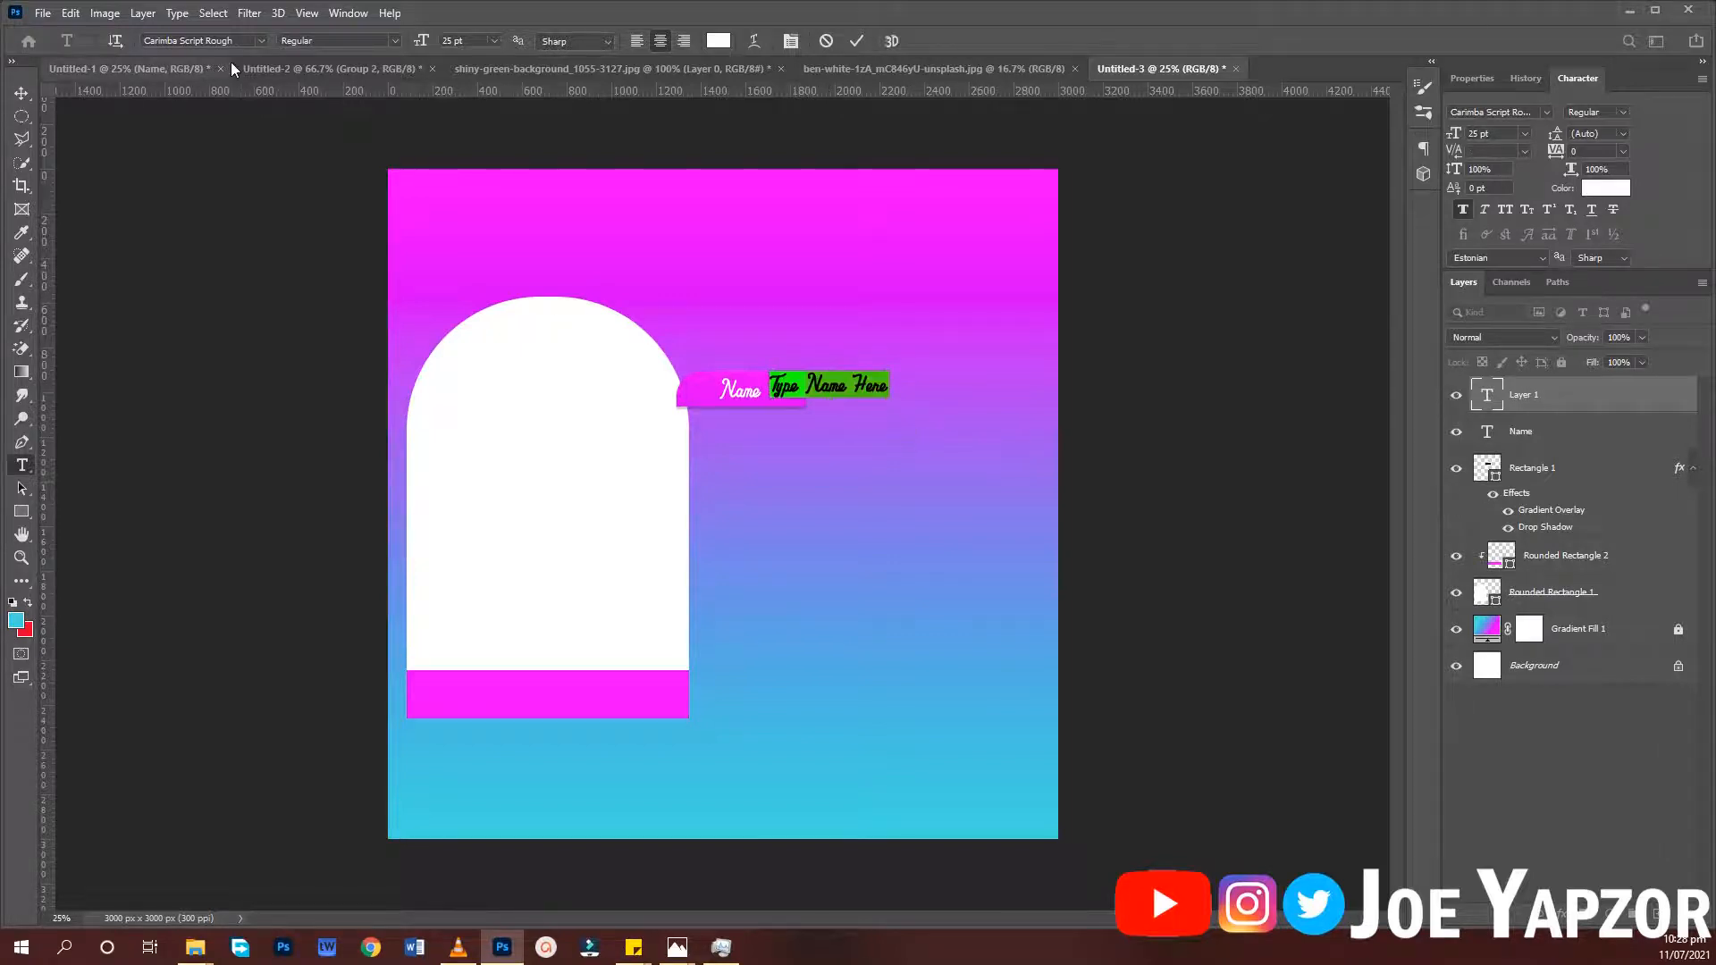
left_click(218, 41)
type("hobo")
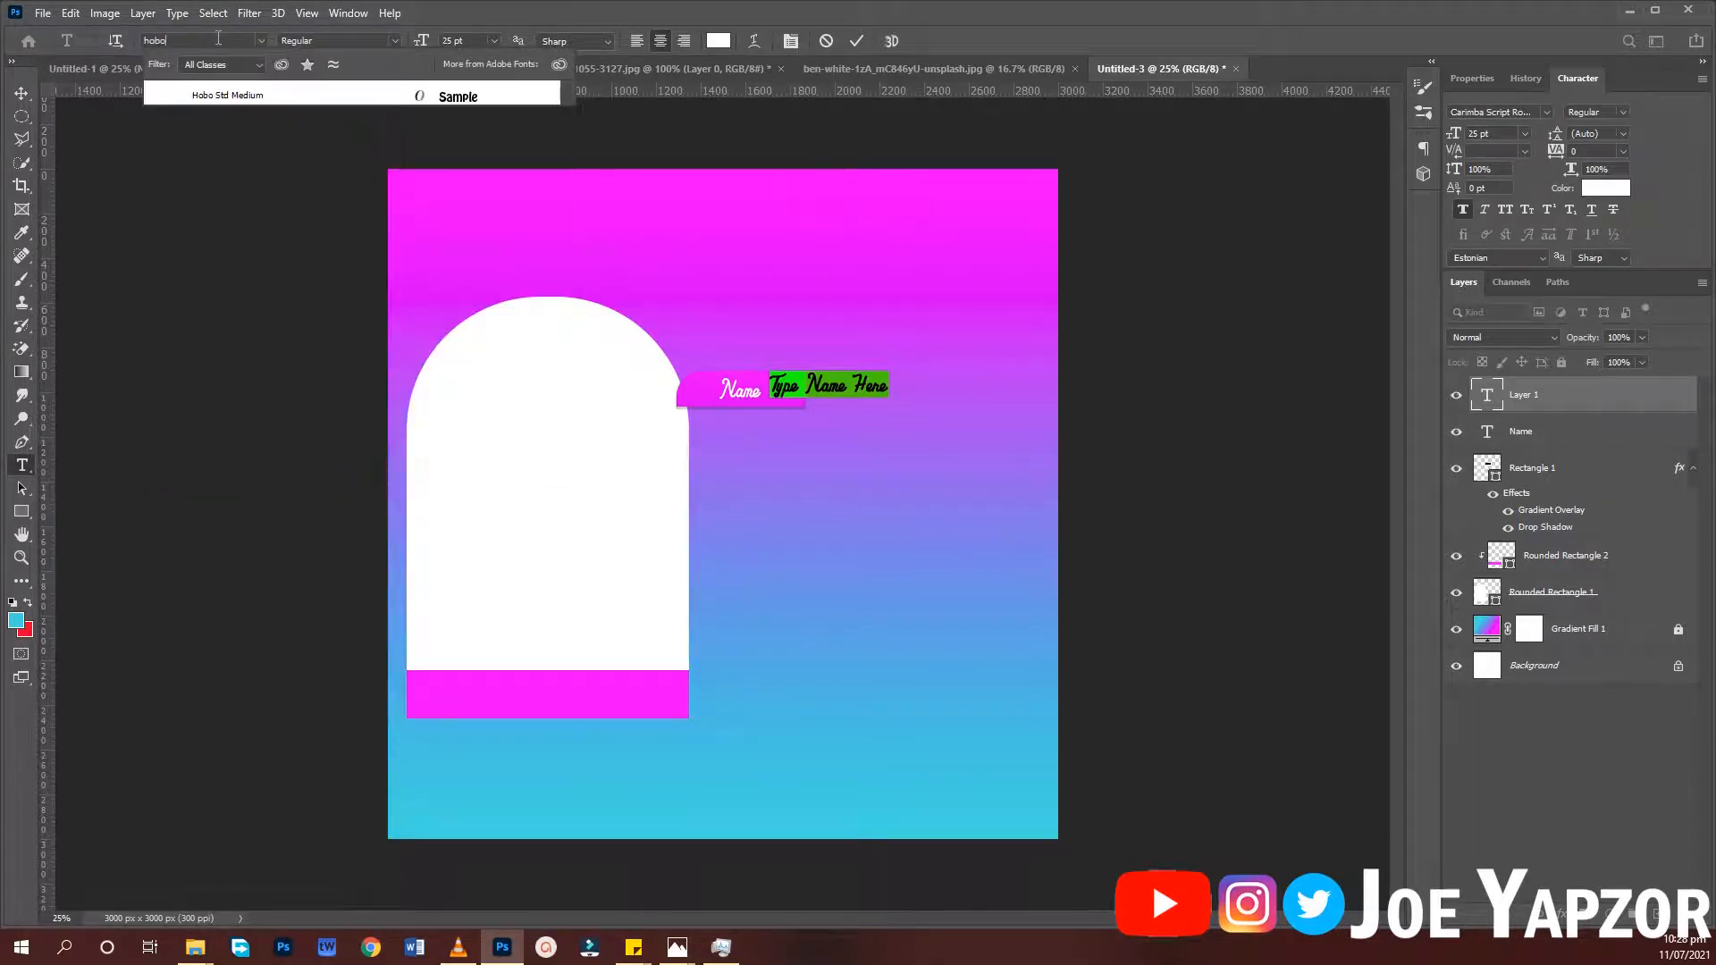
left_click(232, 92)
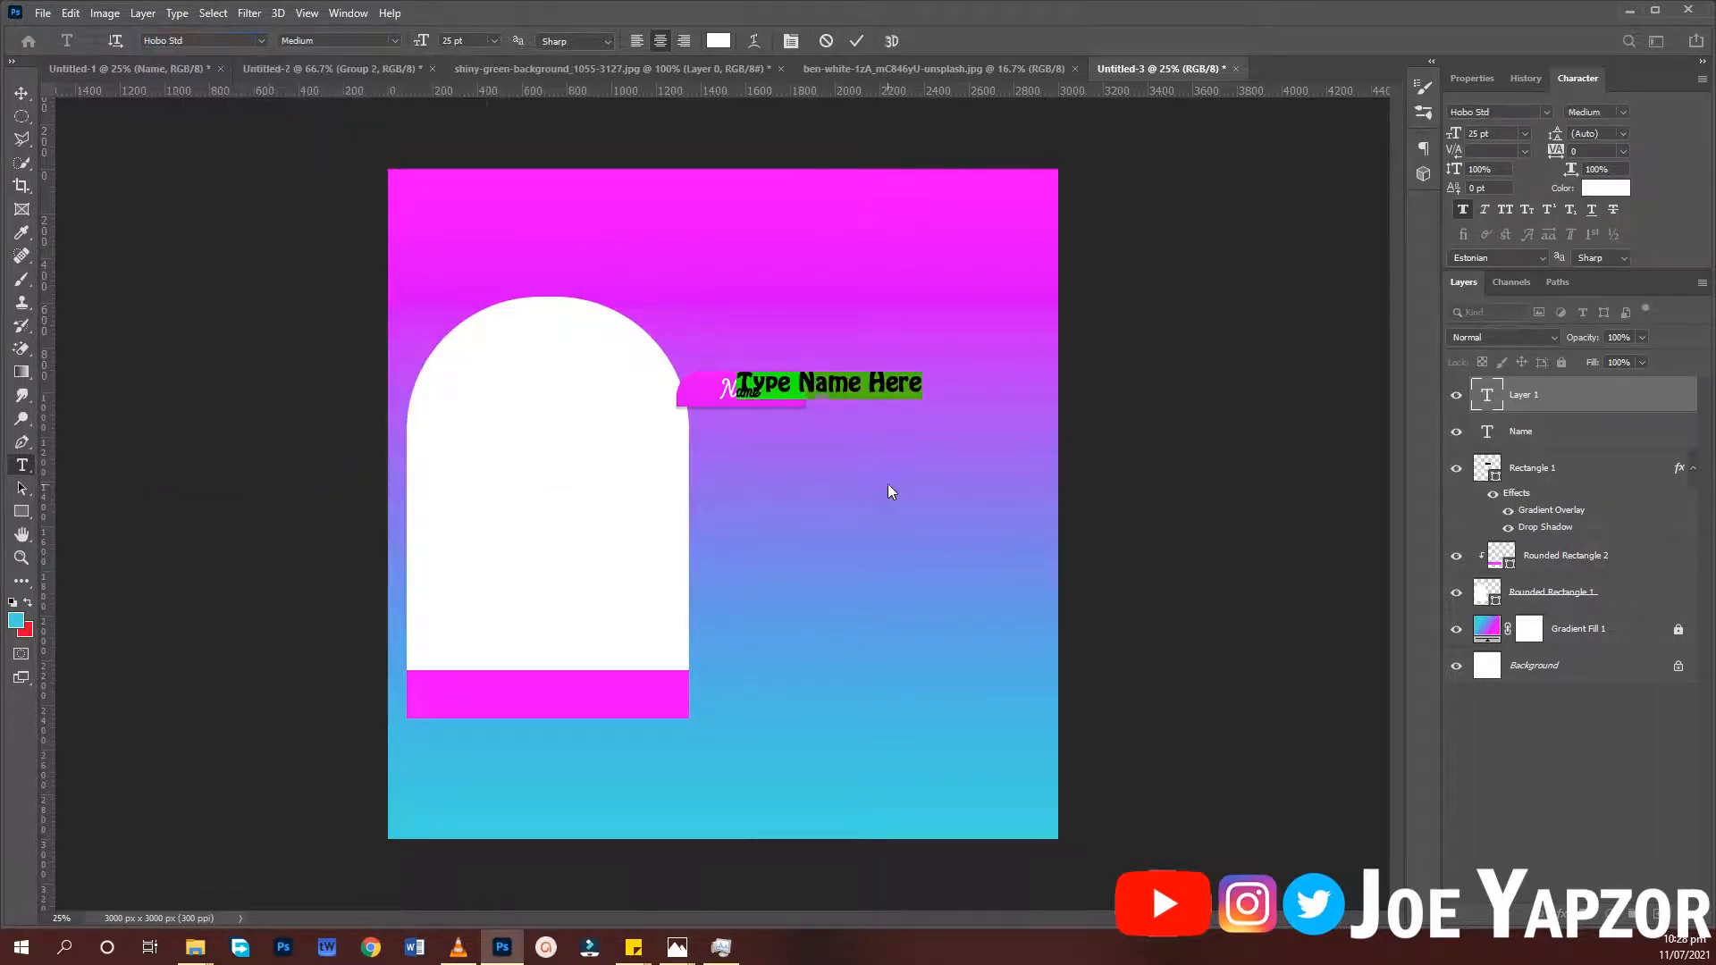
left_click_drag(940, 497, 987, 499)
left_click_drag(968, 502, 967, 488)
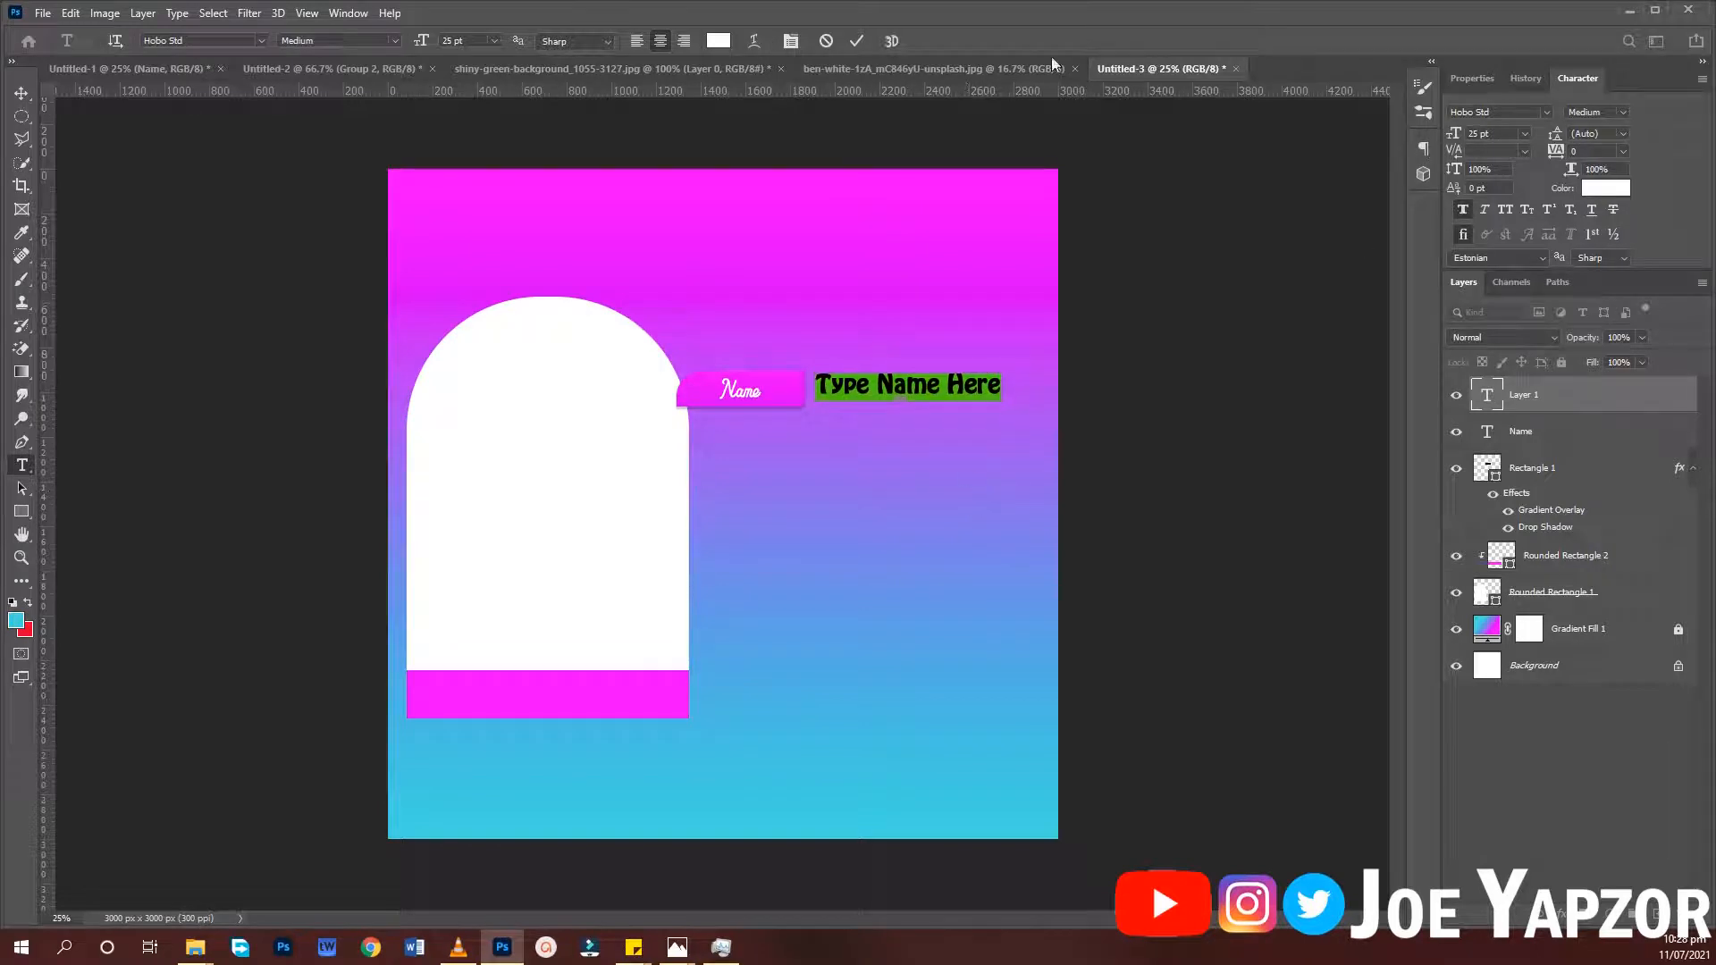
left_click(856, 41)
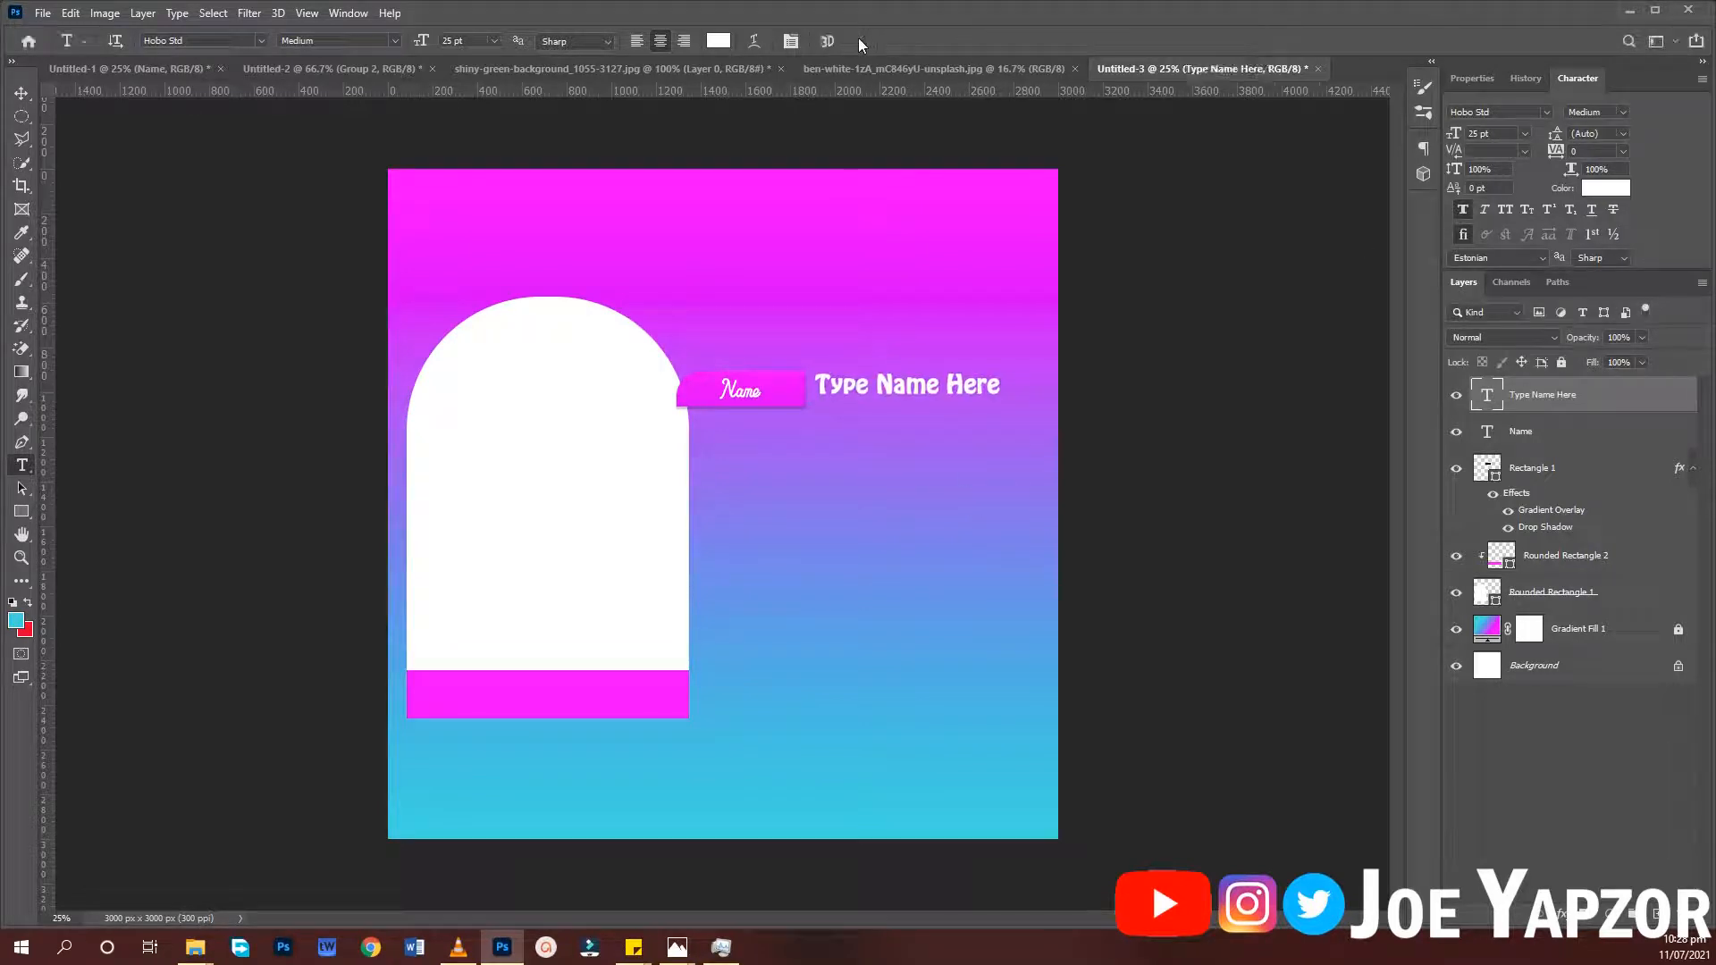
Colour the "Type Name Here" text black and set its font size to 28 pt
left_click(715, 41)
left_click(1071, 674)
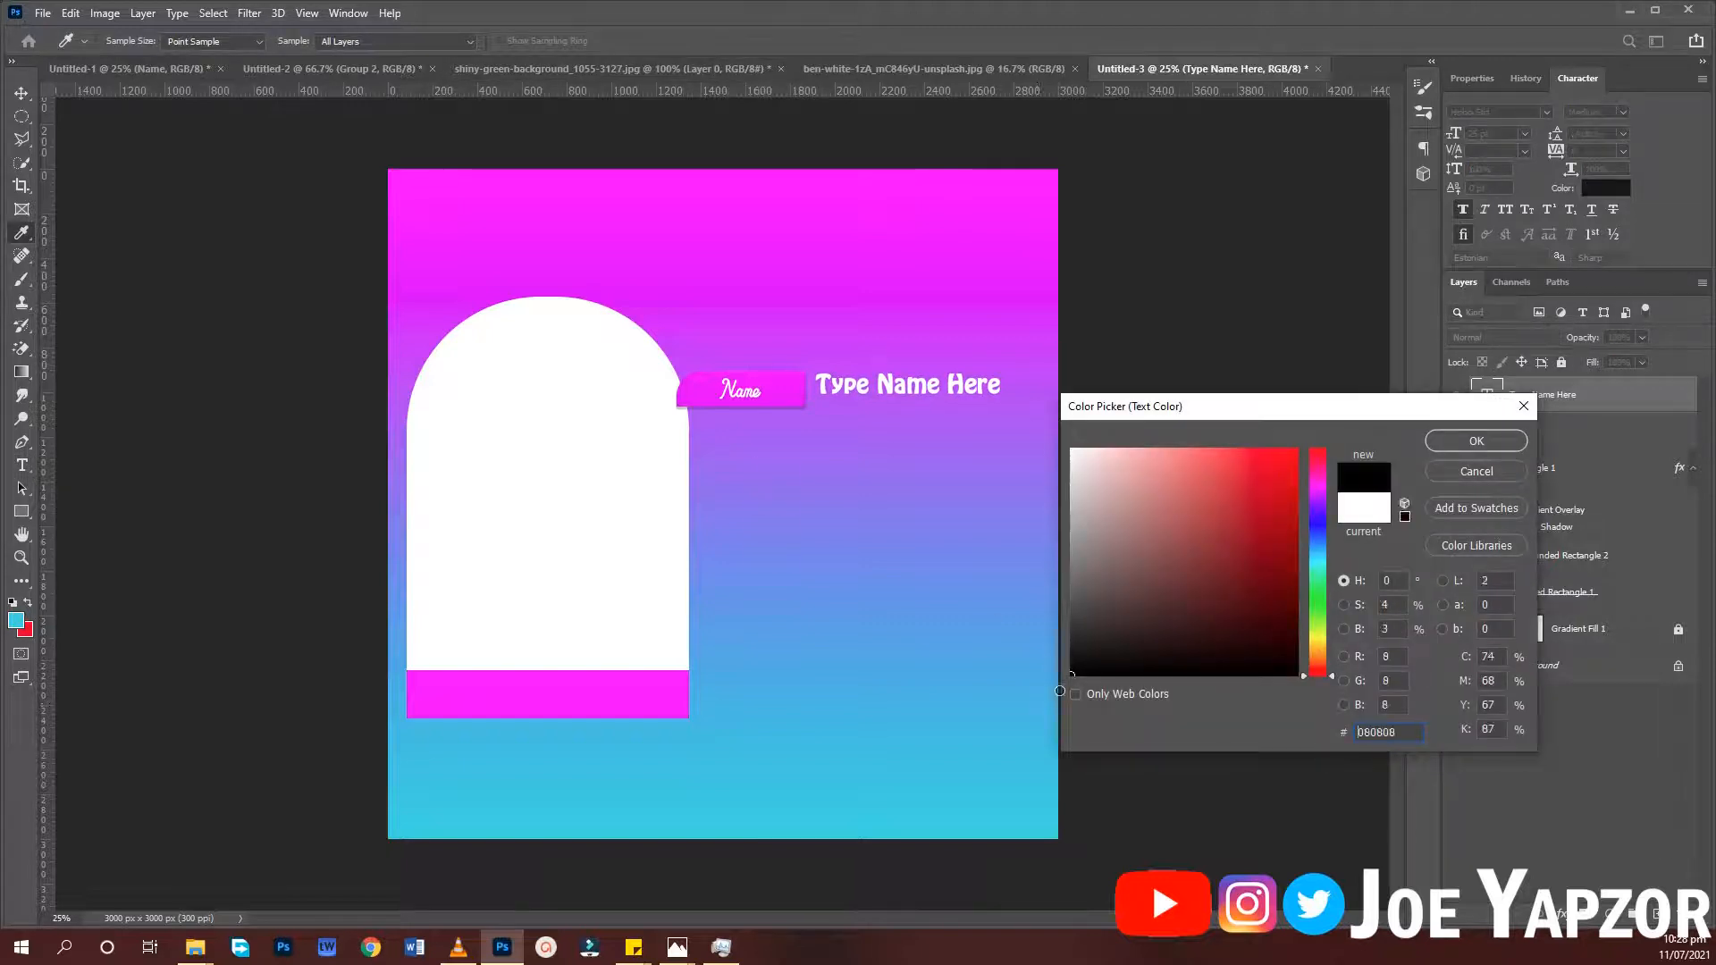
left_click(1482, 440)
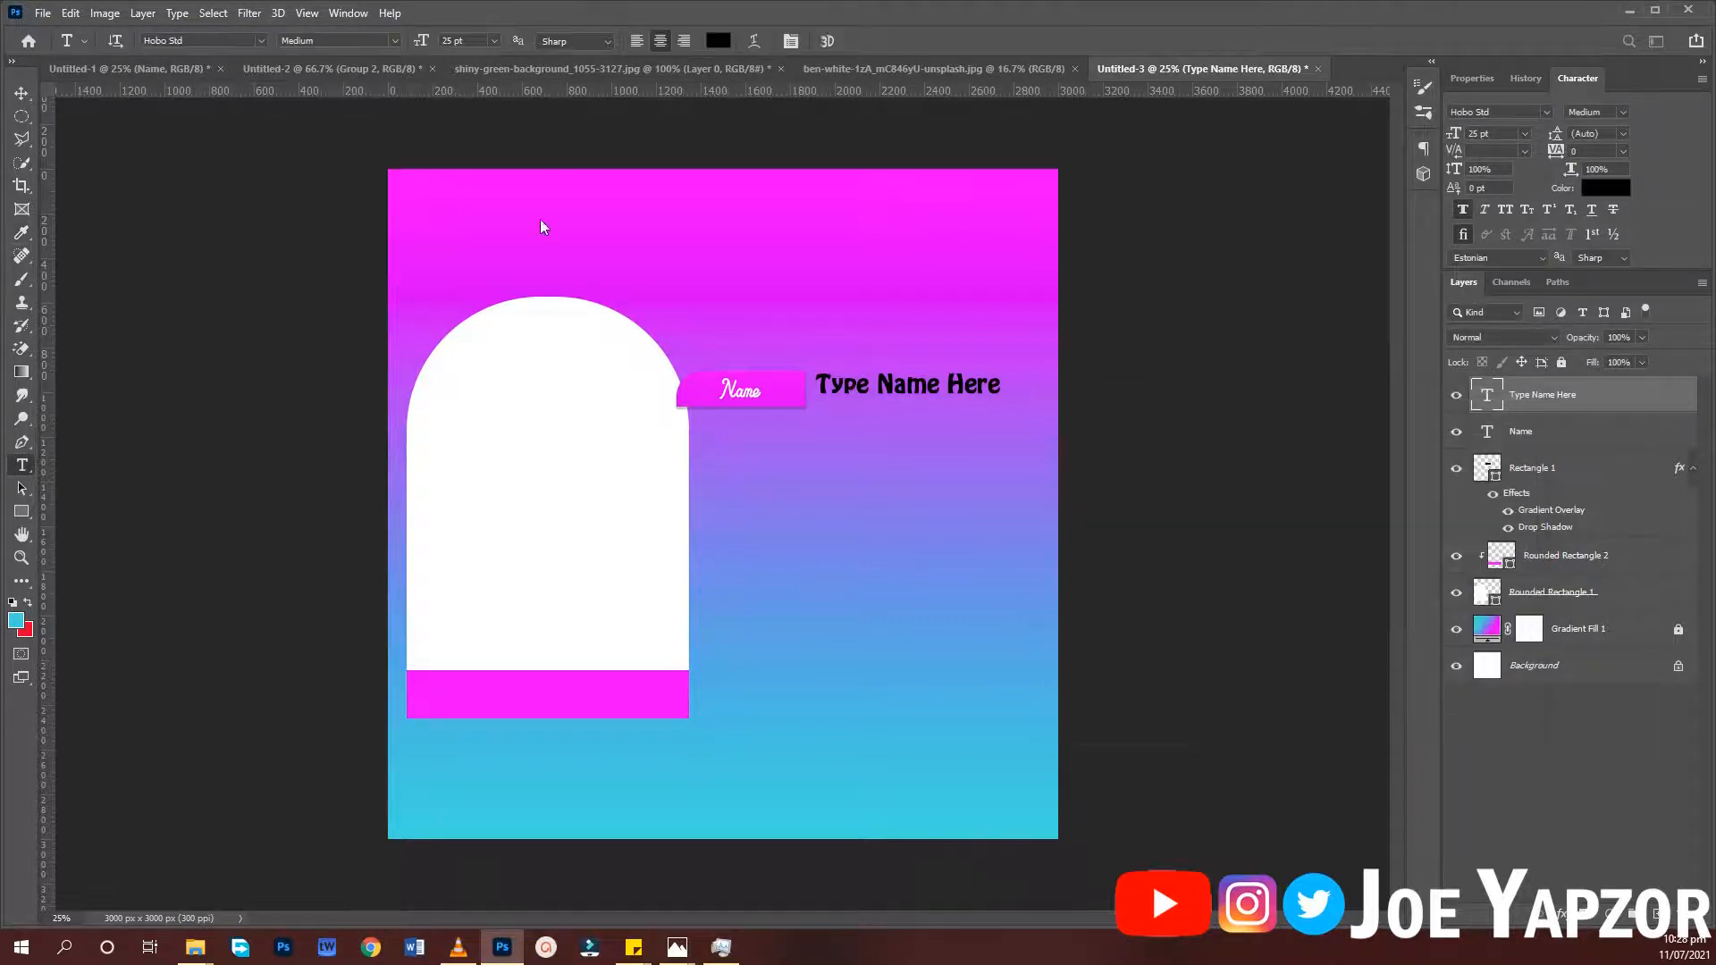
left_click(36, 95)
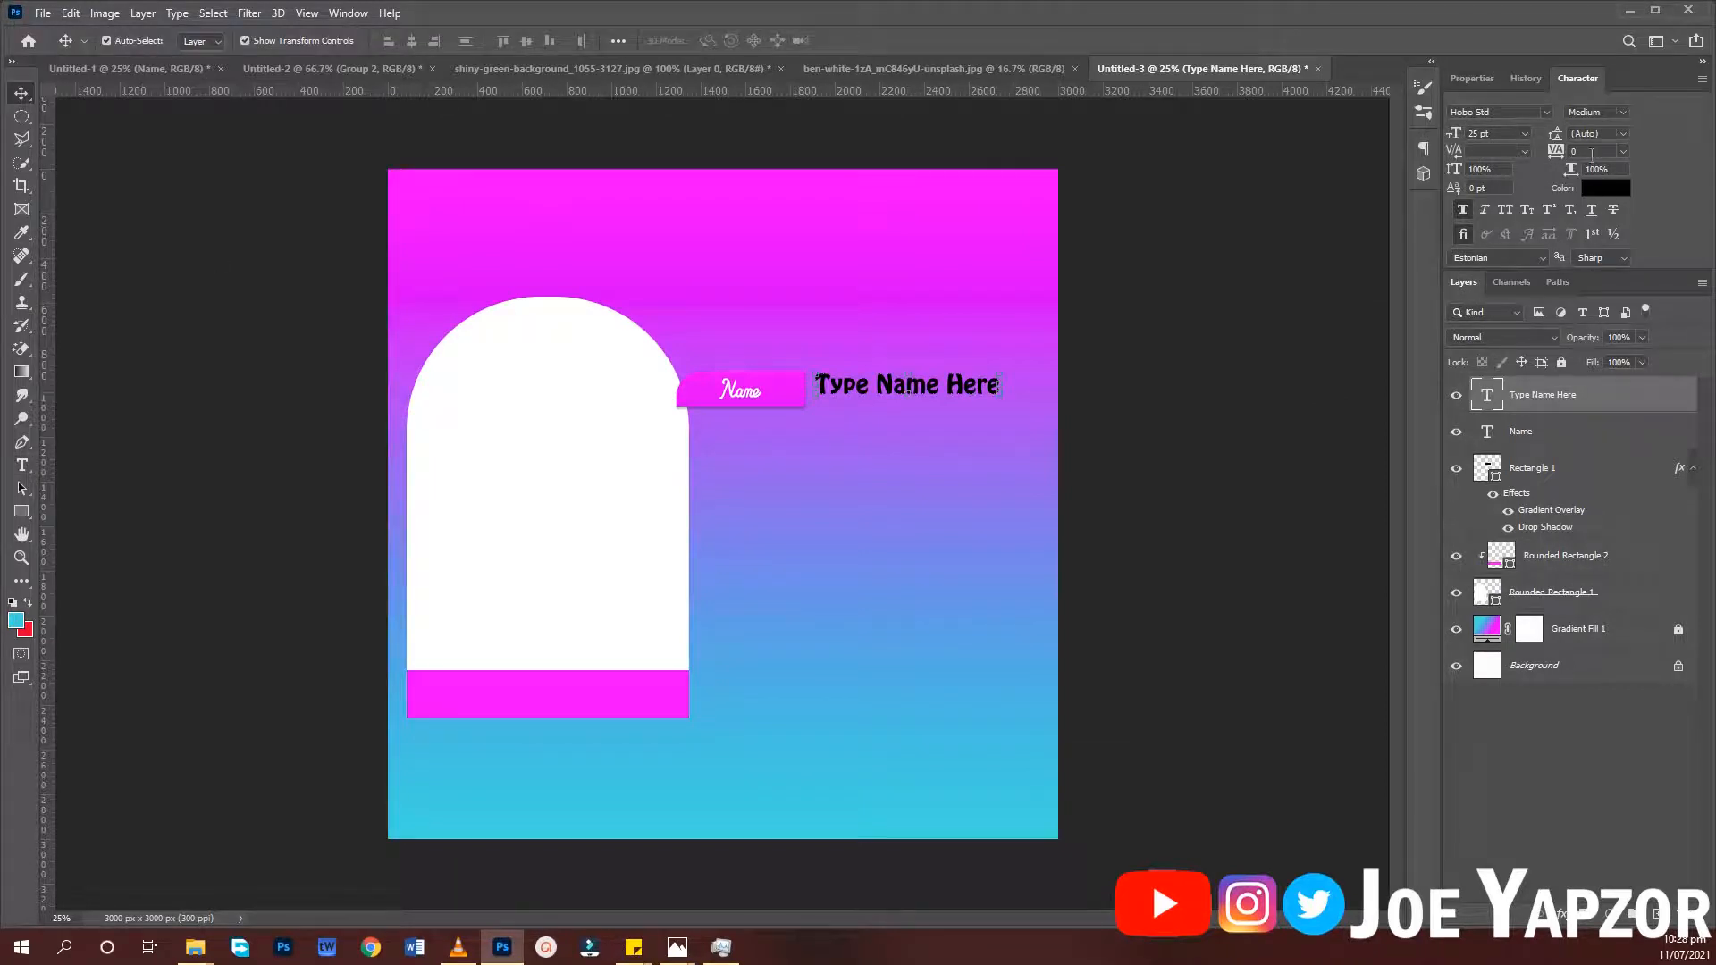
key("Return")
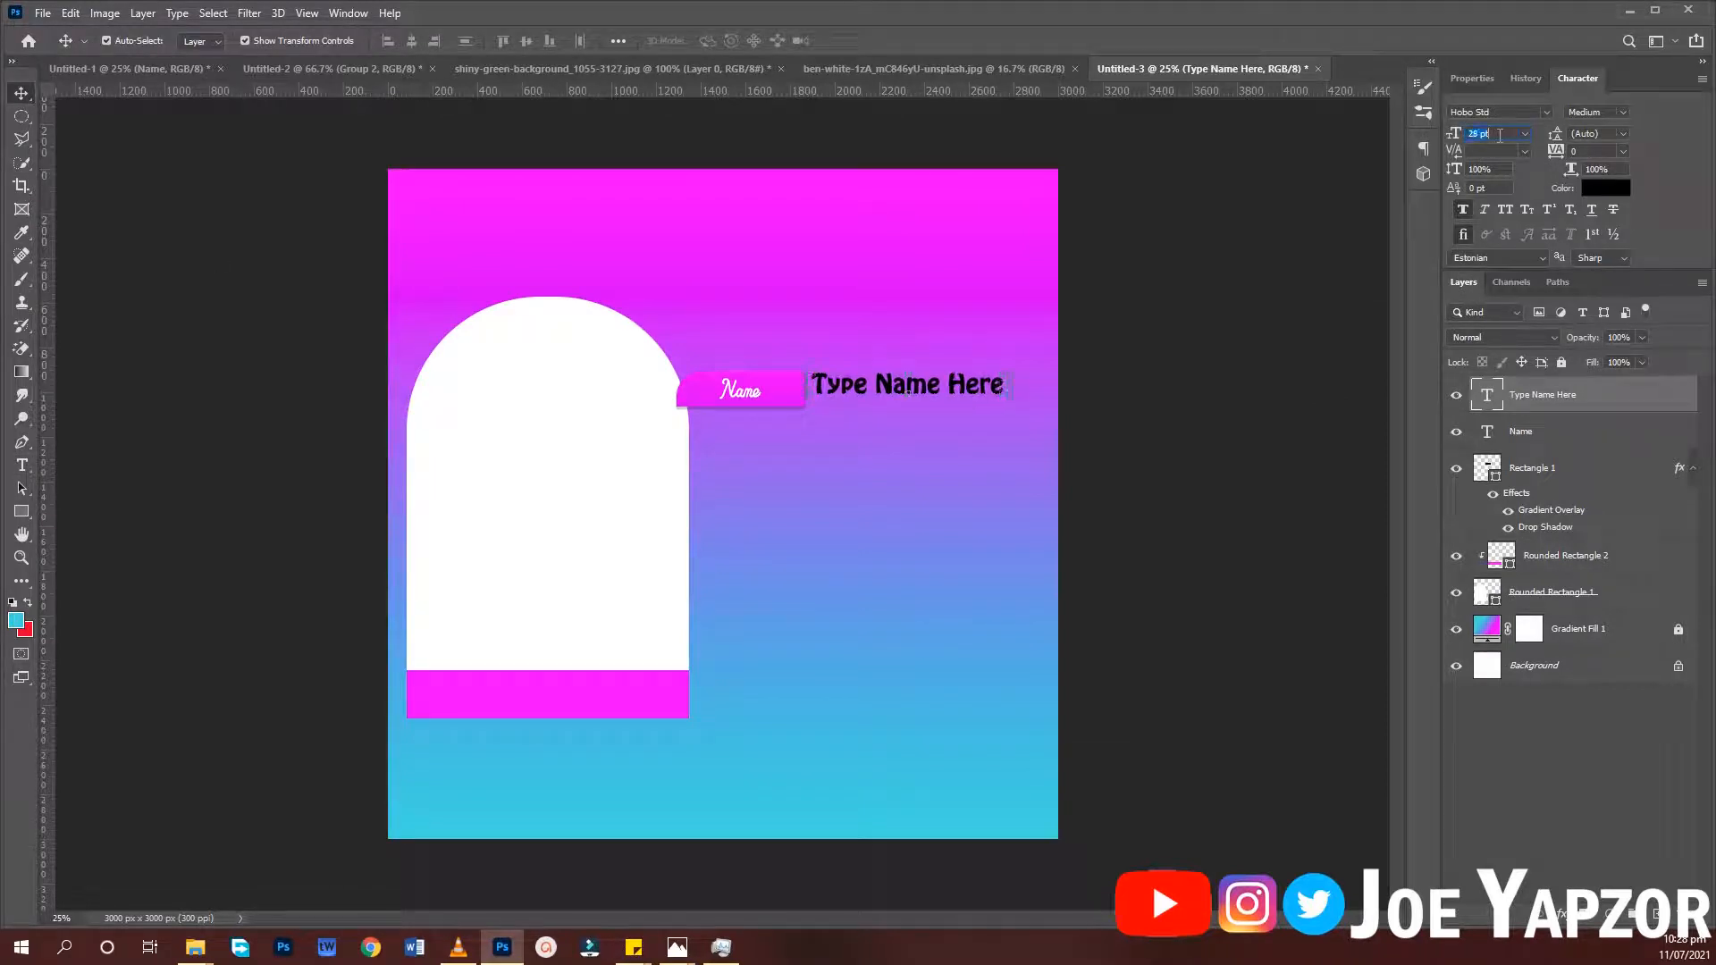
left_click(1270, 397)
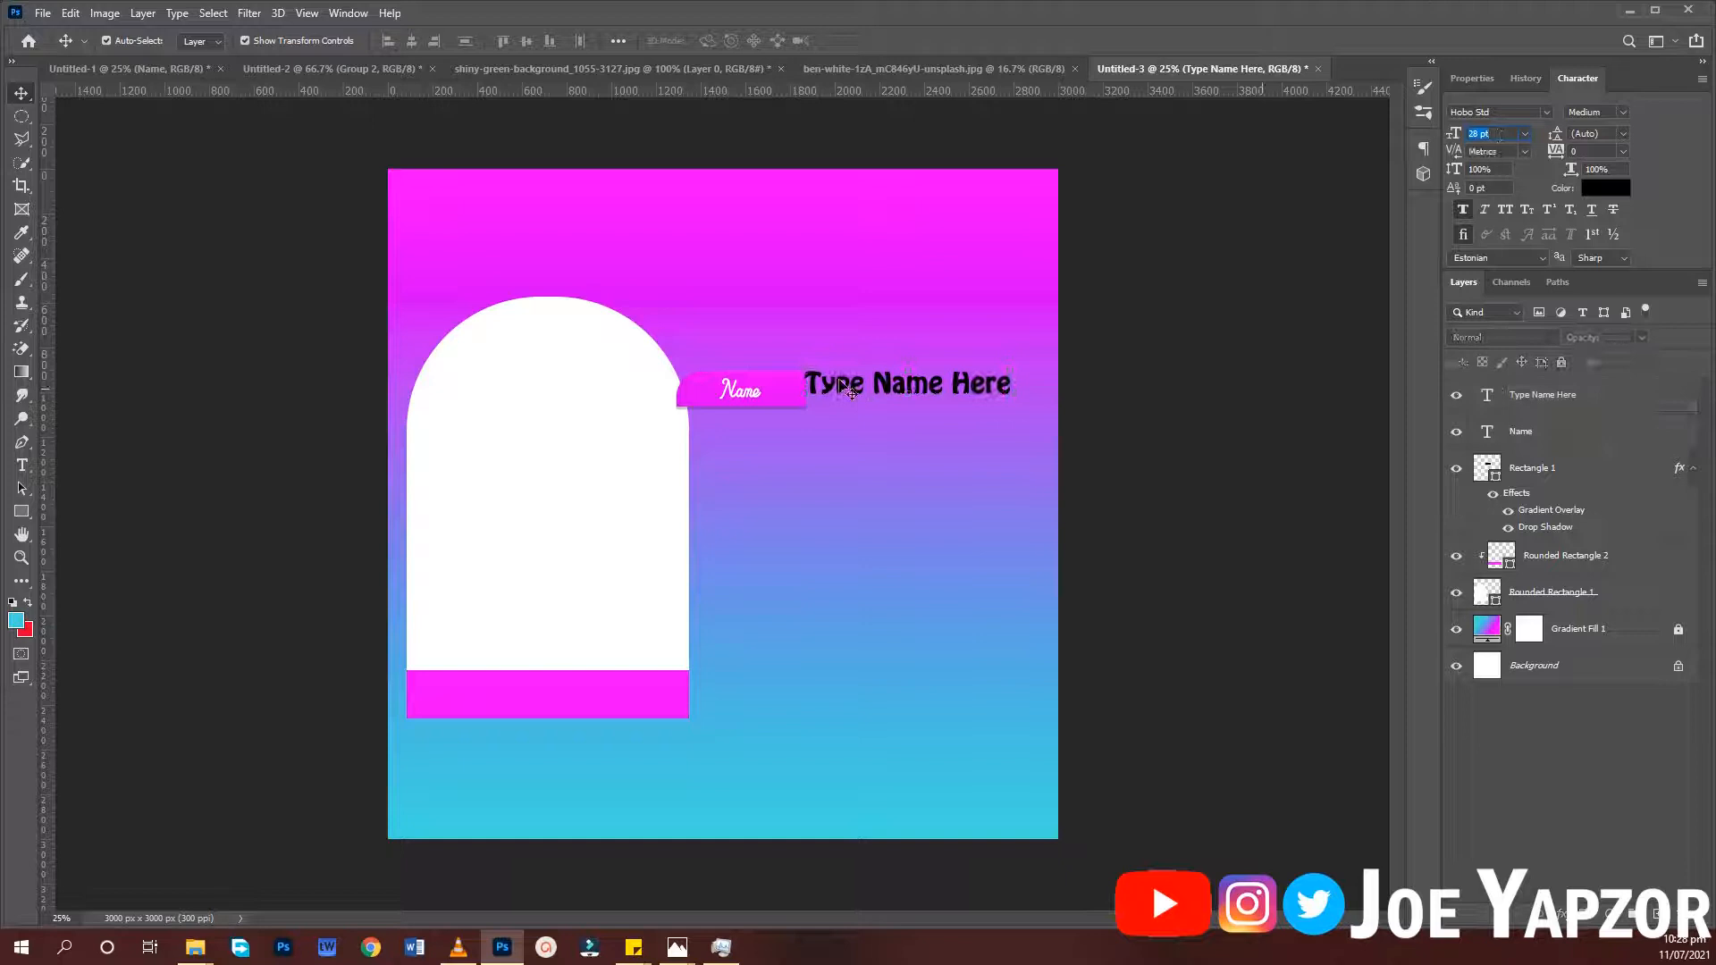
Align the vertical centres of the "Type Name Here" text and the magenta label rectangle
left_click(782, 385)
left_click(935, 386, "shift")
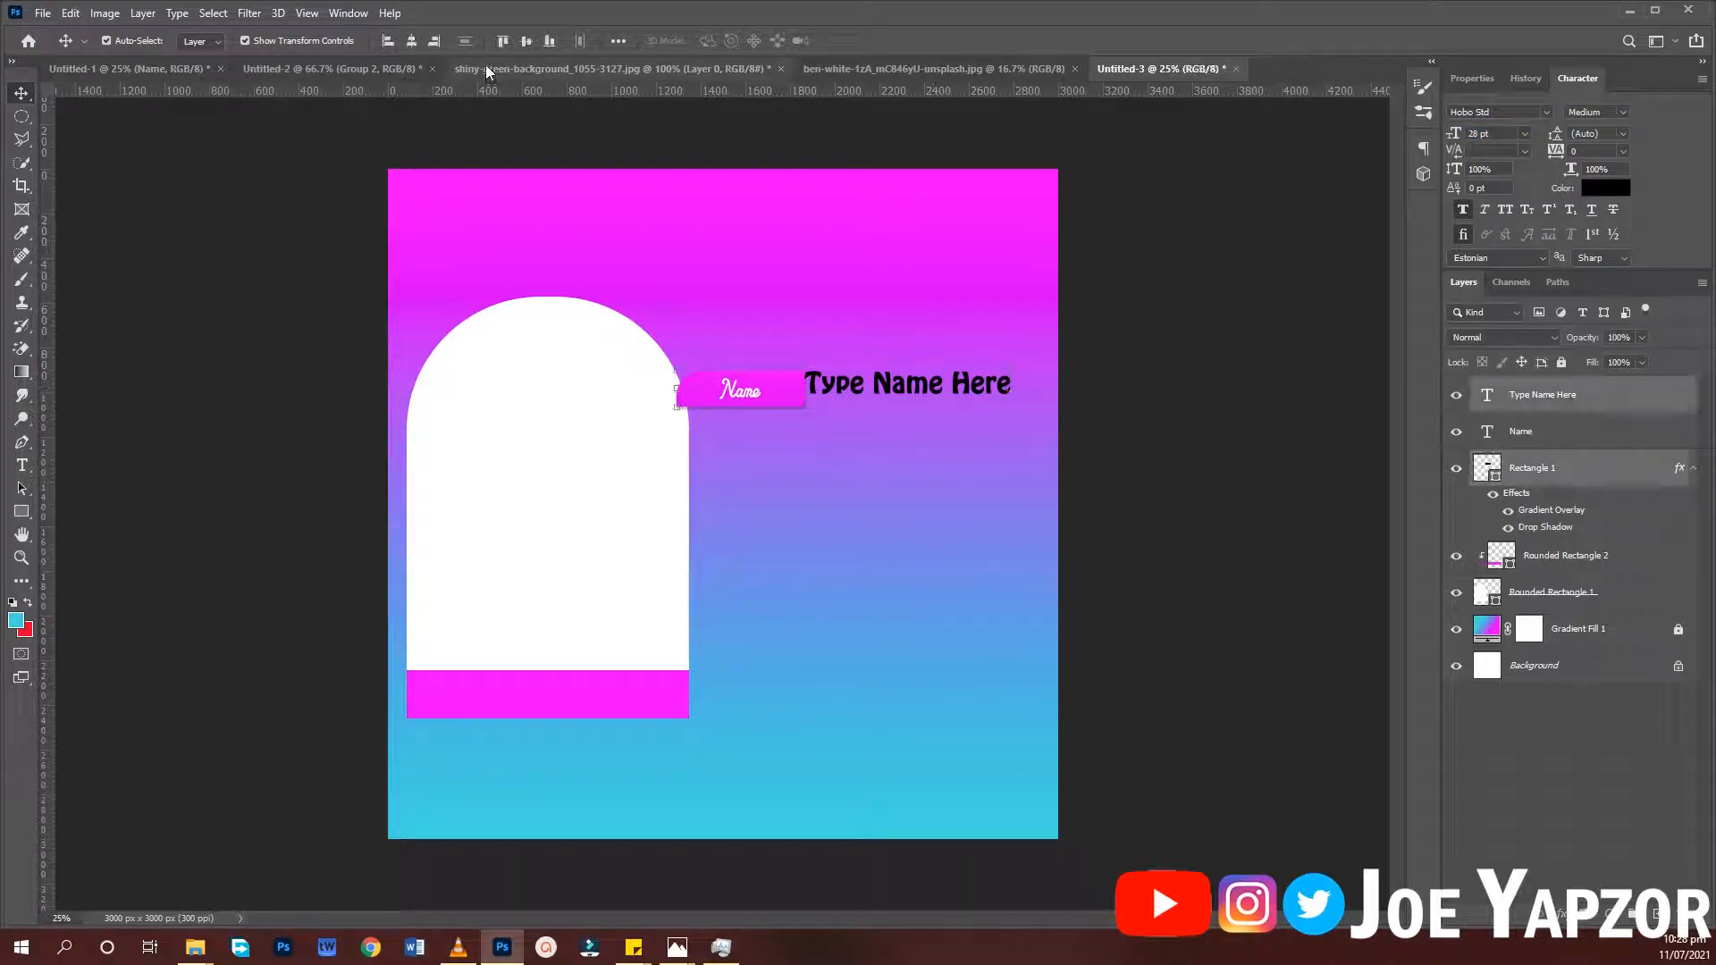
left_click(526, 40)
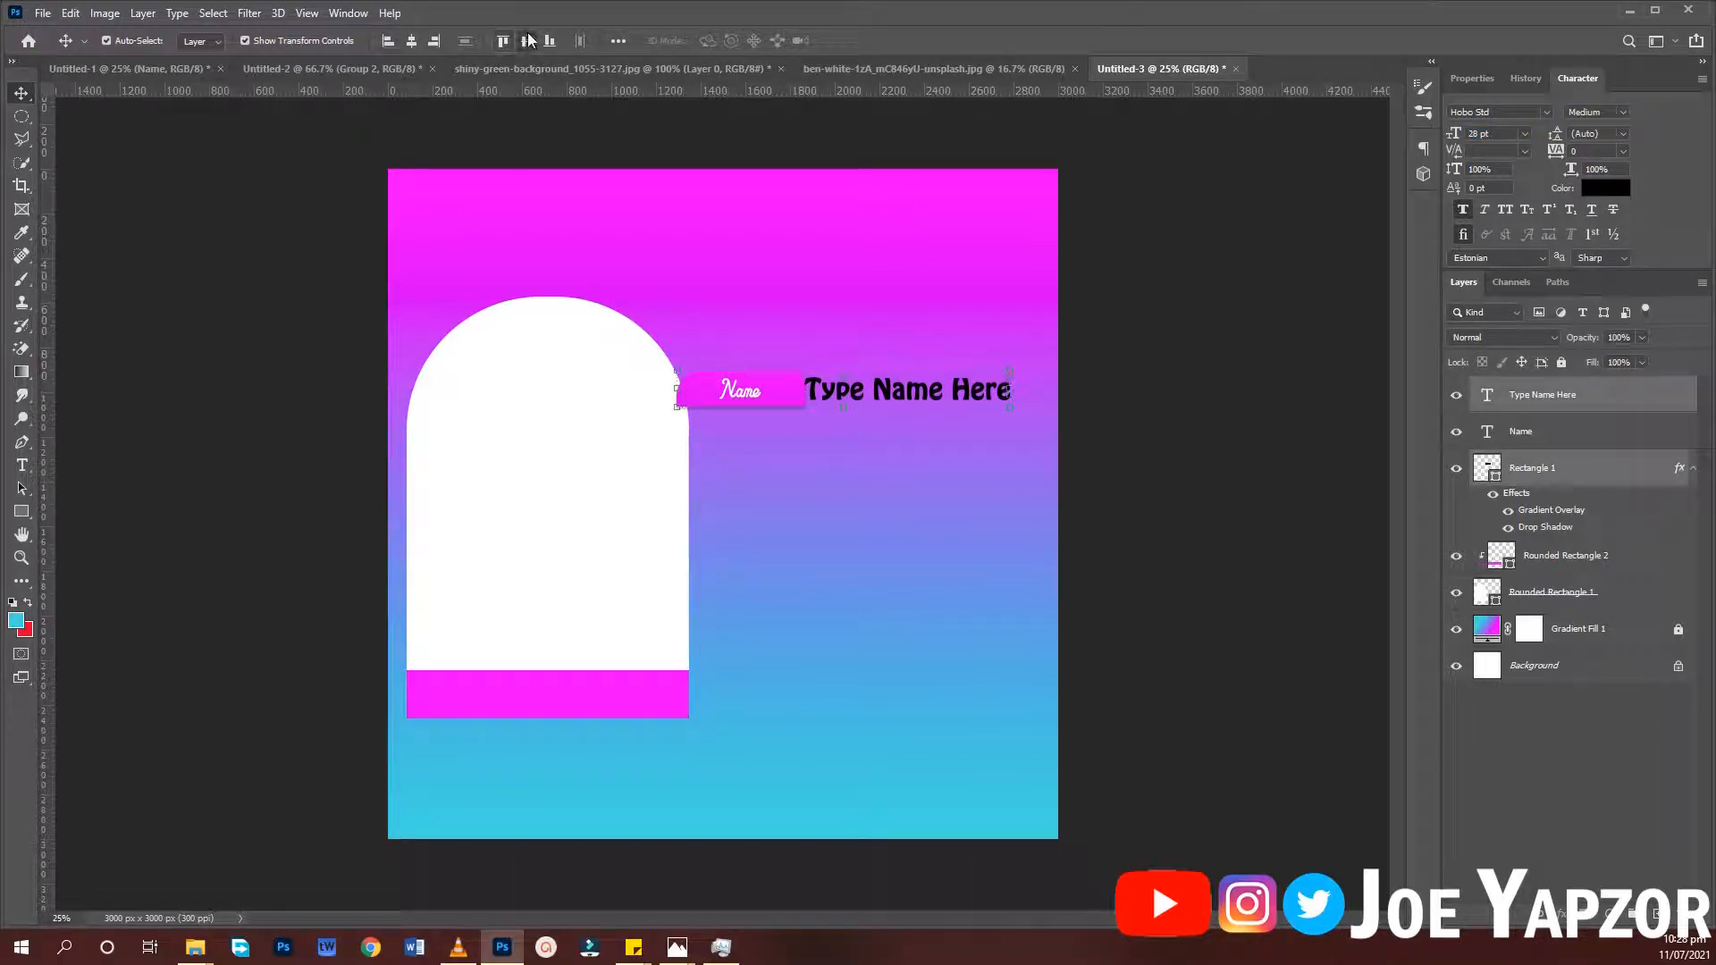
left_click(1082, 444)
Nudge the "Type Name Here" text about 40 px to the right, away from the magenta label
left_click(956, 402)
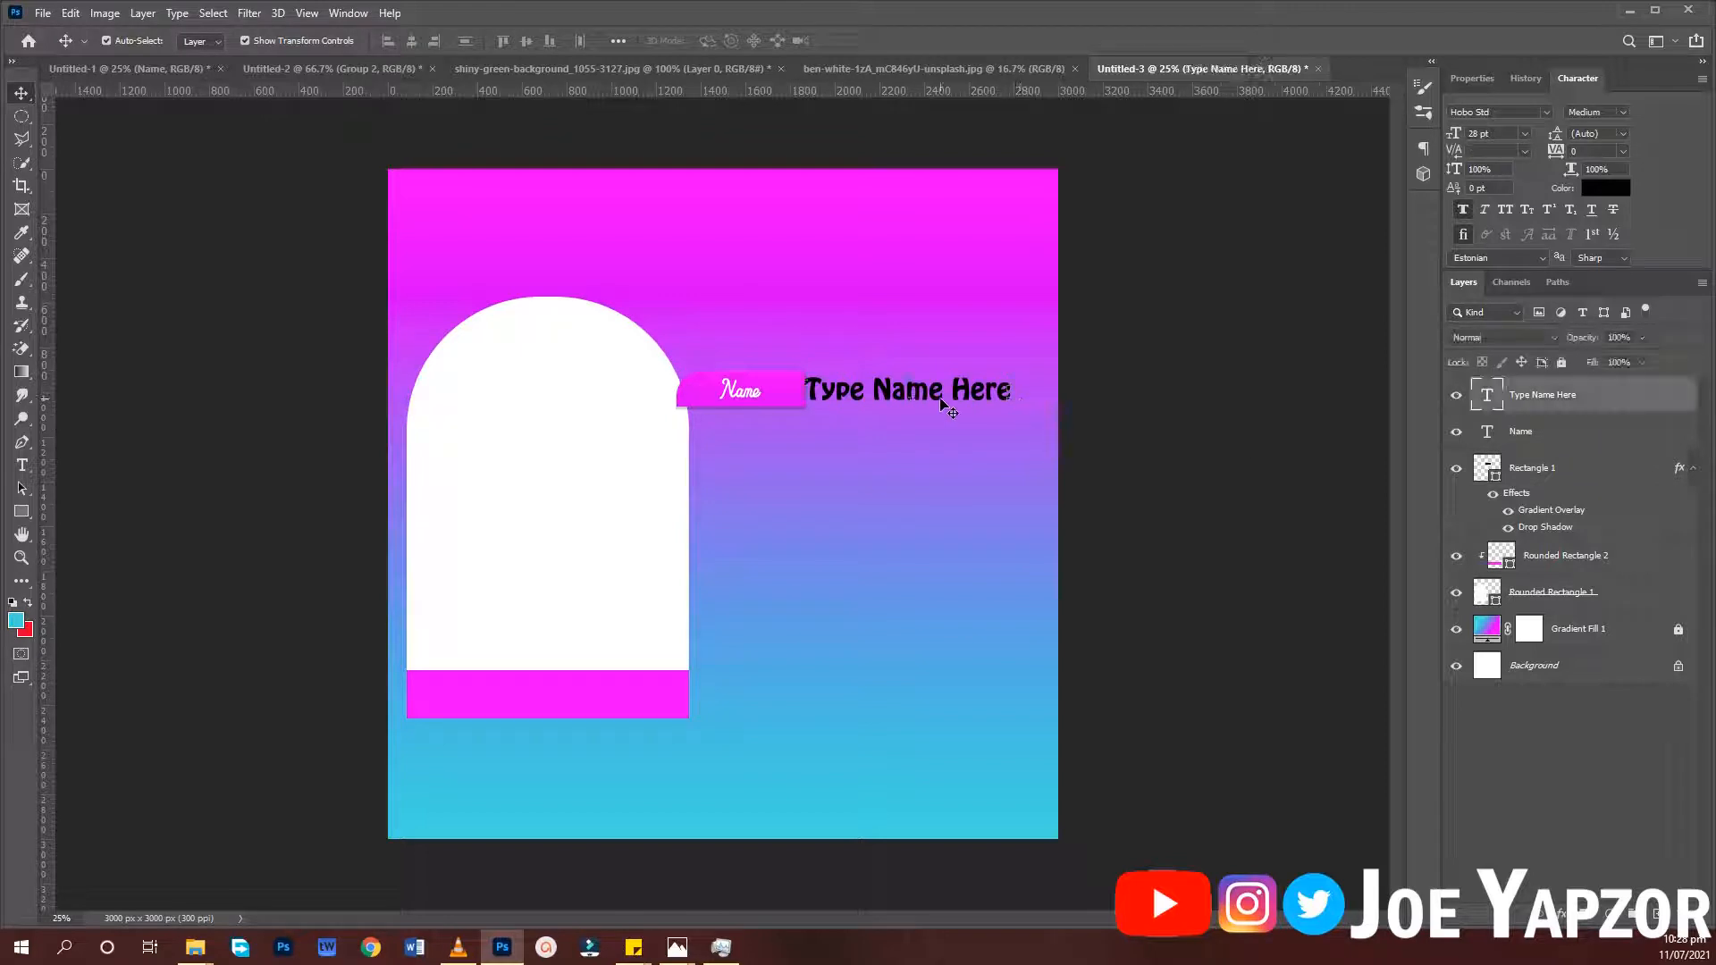
key("shift+Right")
key("shift+Right")
key("shift+Right")
key("shift+Right")
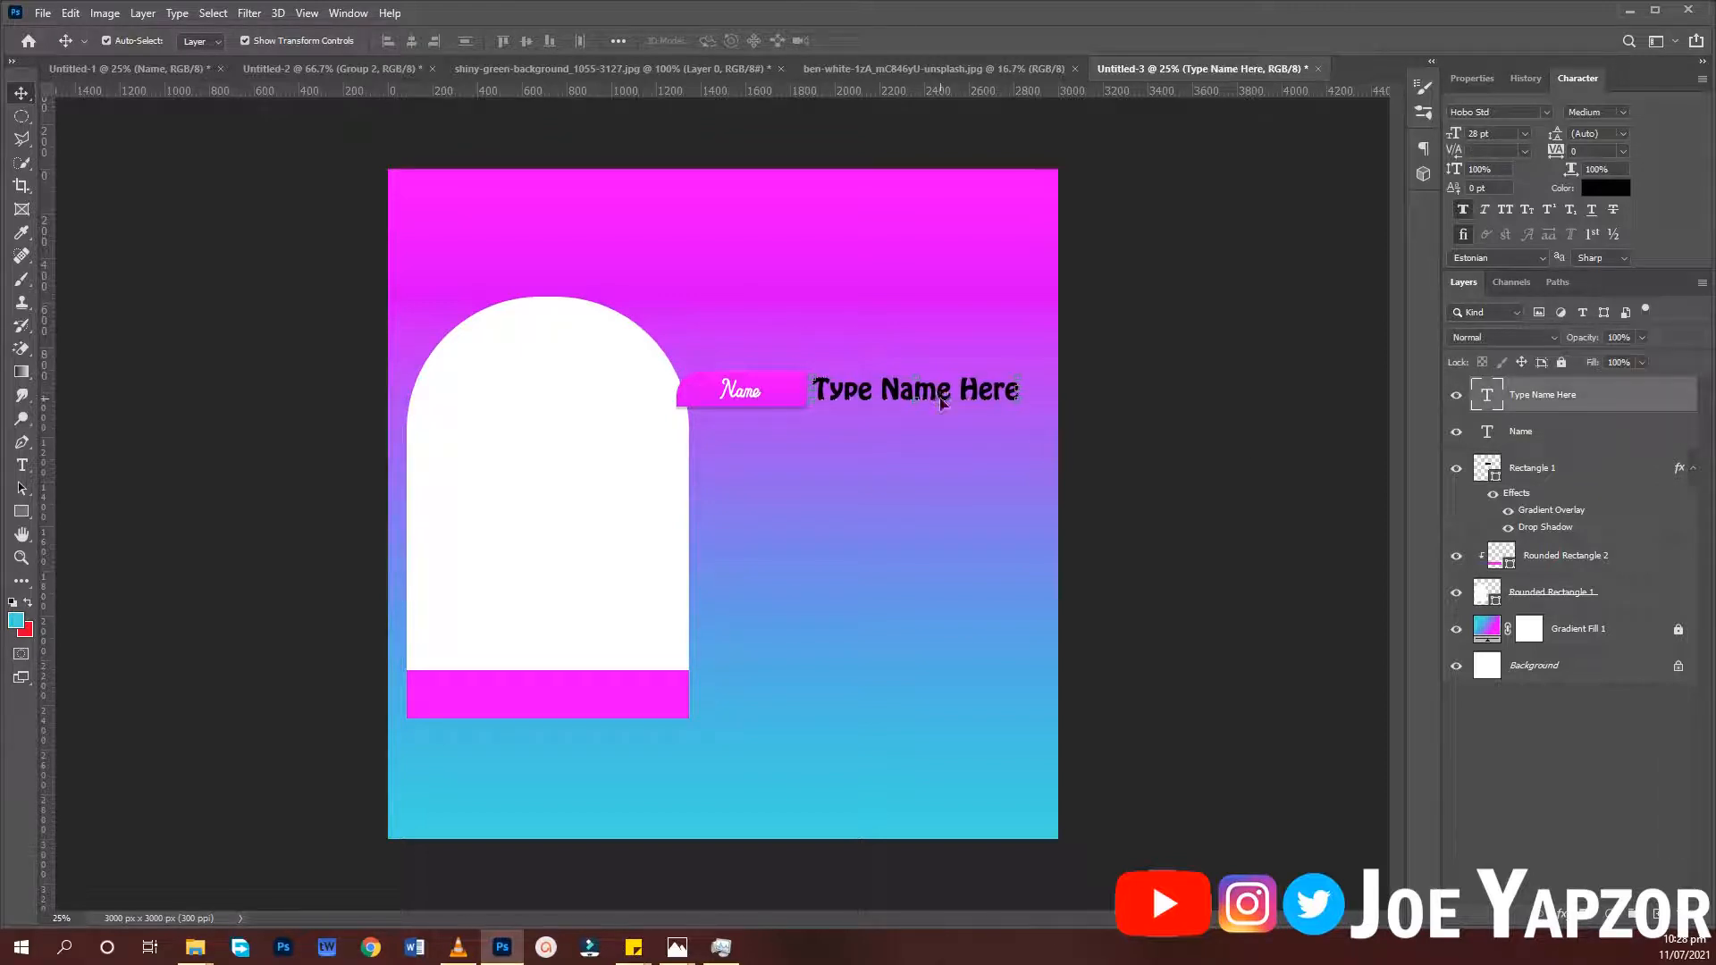
Group the "Name" text, the "Type Name Here" text and the magenta label rectangle
left_click_drag(1153, 400, 719, 386)
key("ctrl+g")
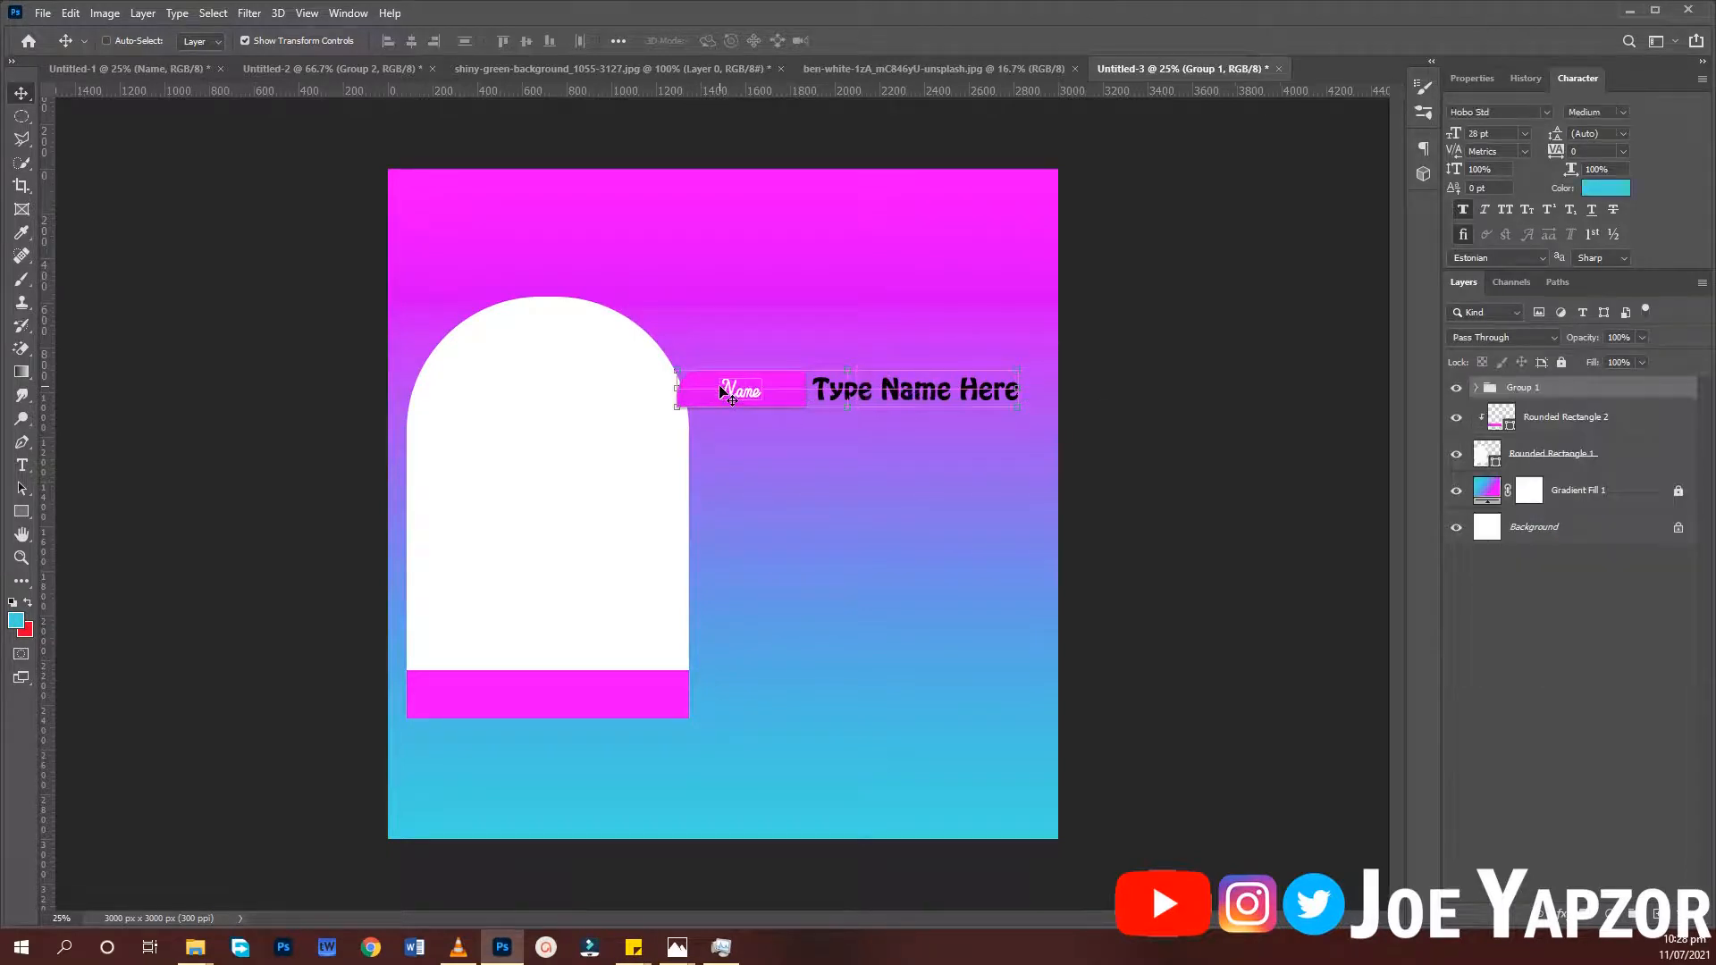
left_click(1162, 400)
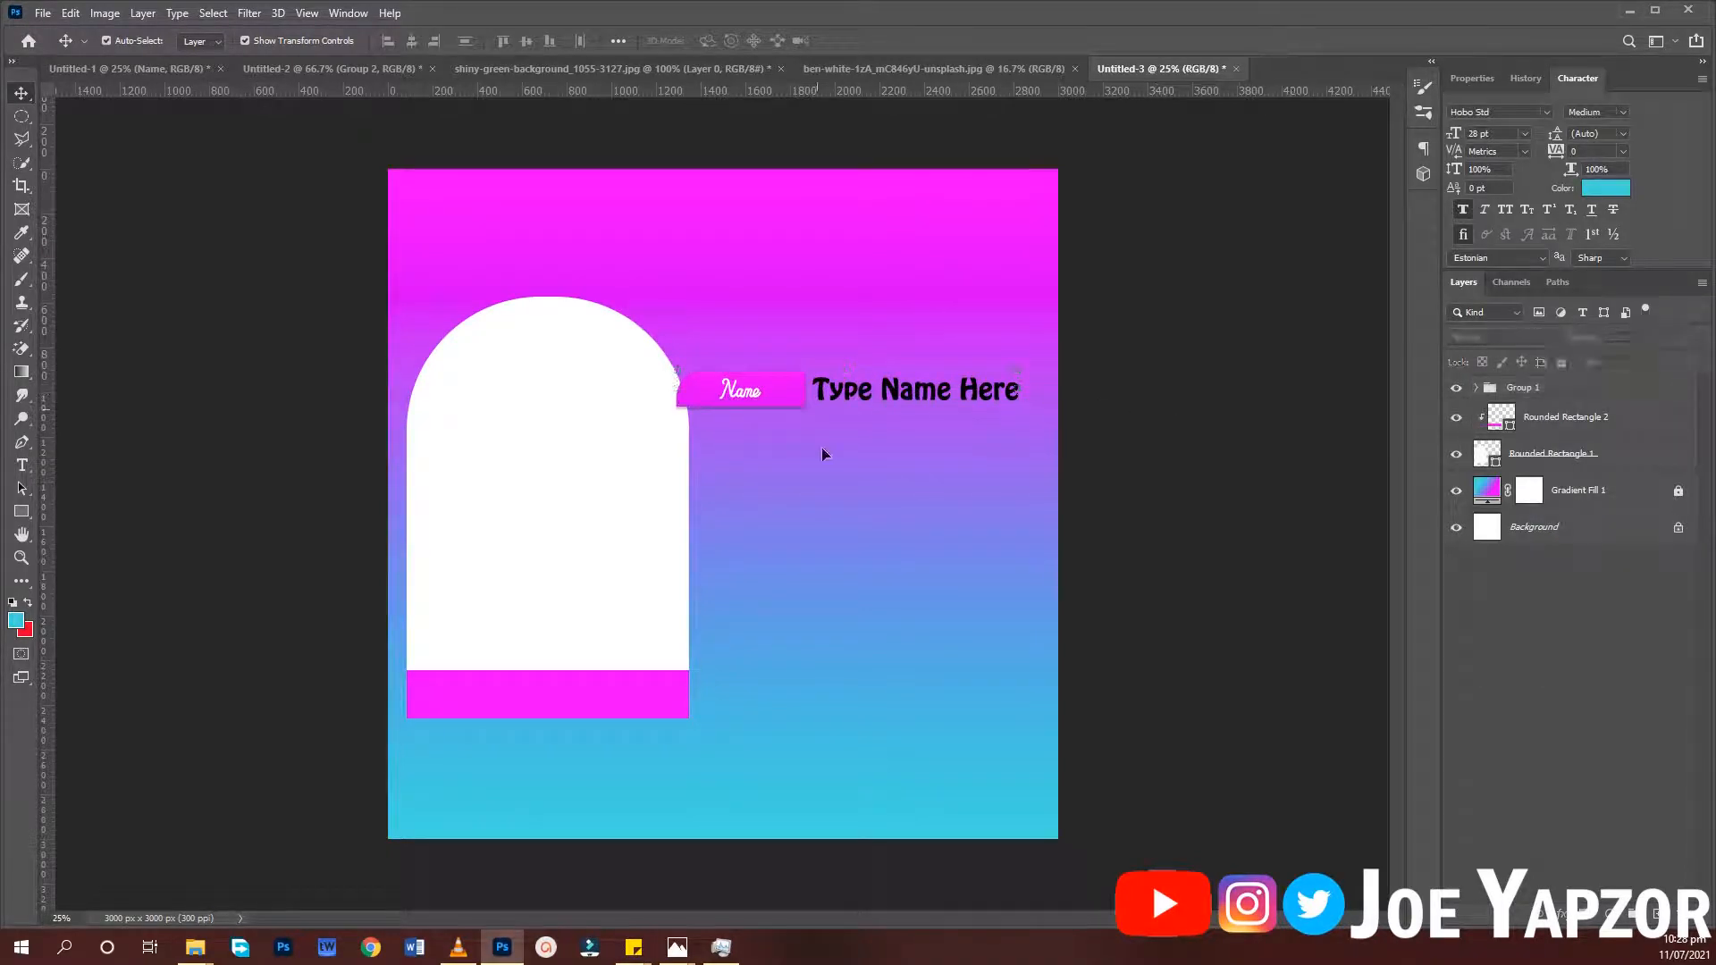
Try to duplicate the magenta label rectangle just below the original, and undo the copy
left_click_drag(776, 394, 782, 447)
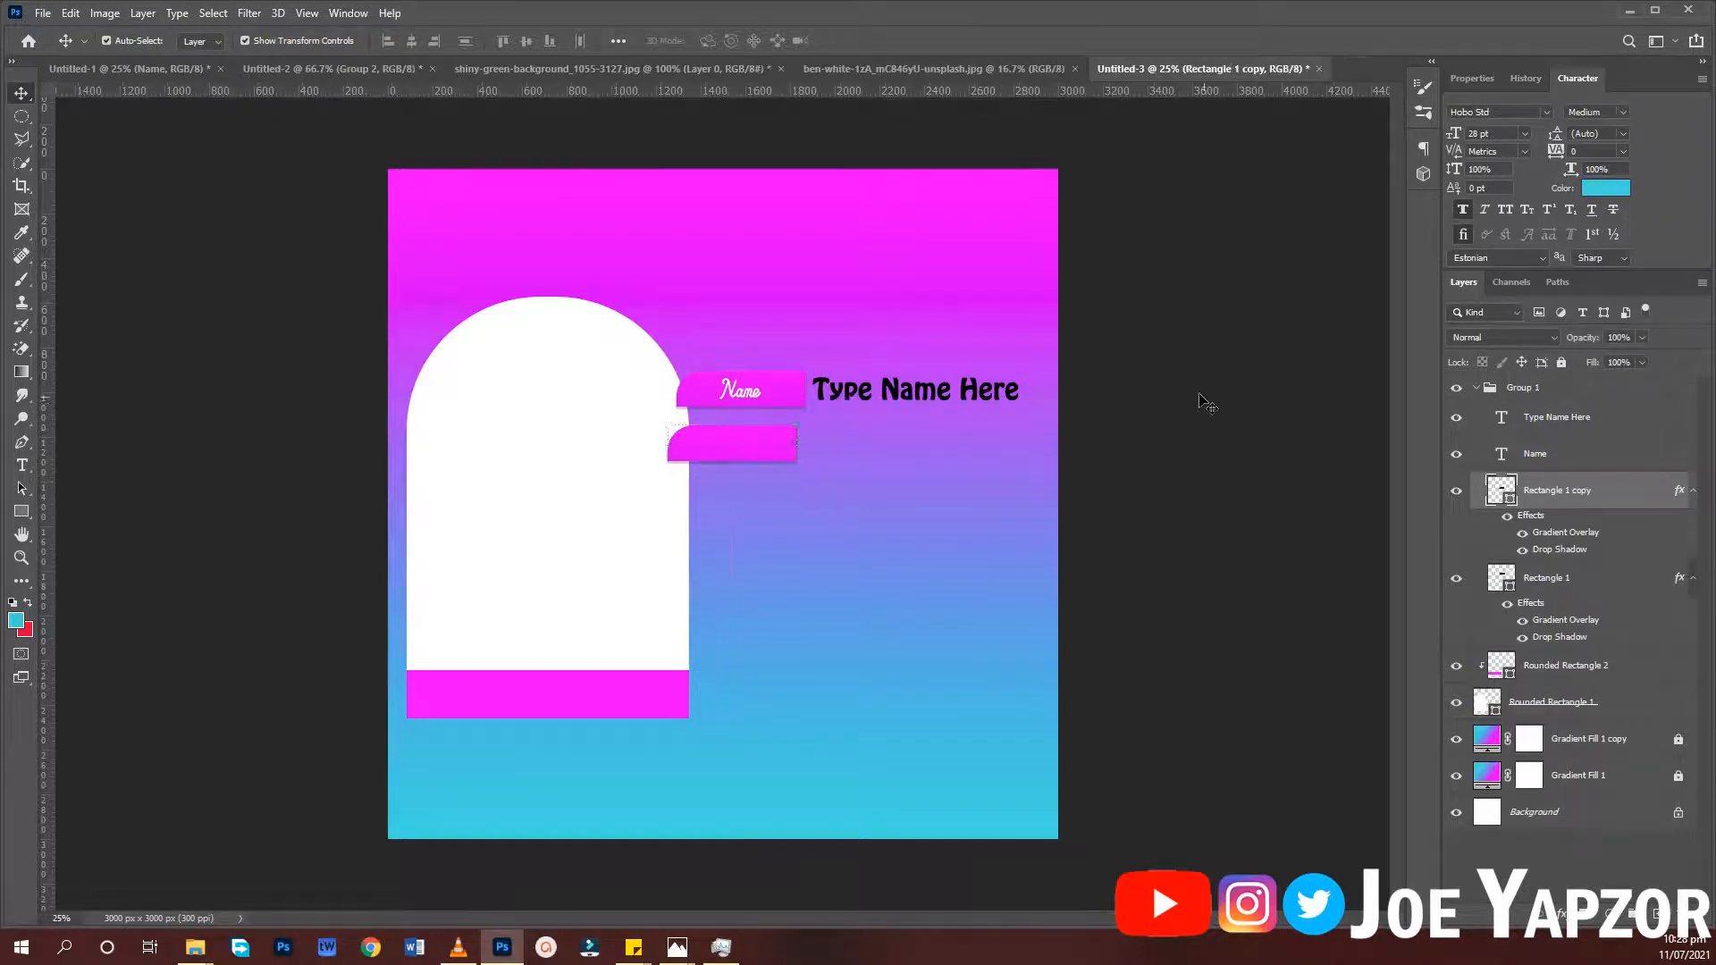
key("ctrl+z")
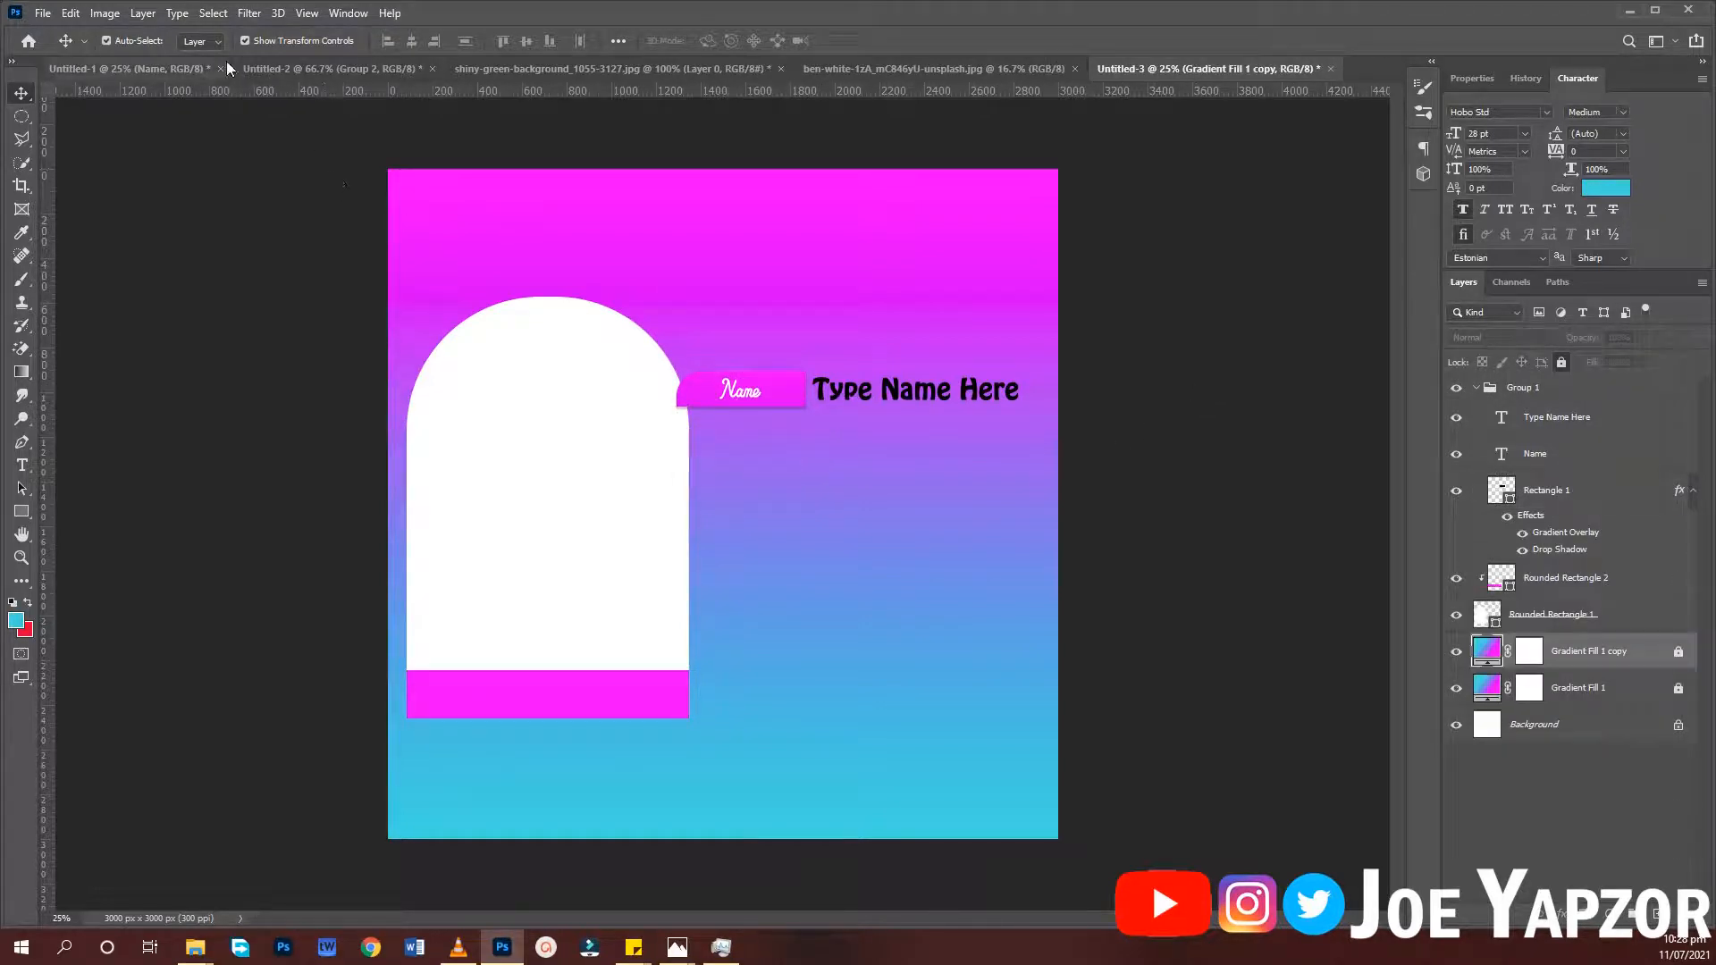
left_click(200, 41)
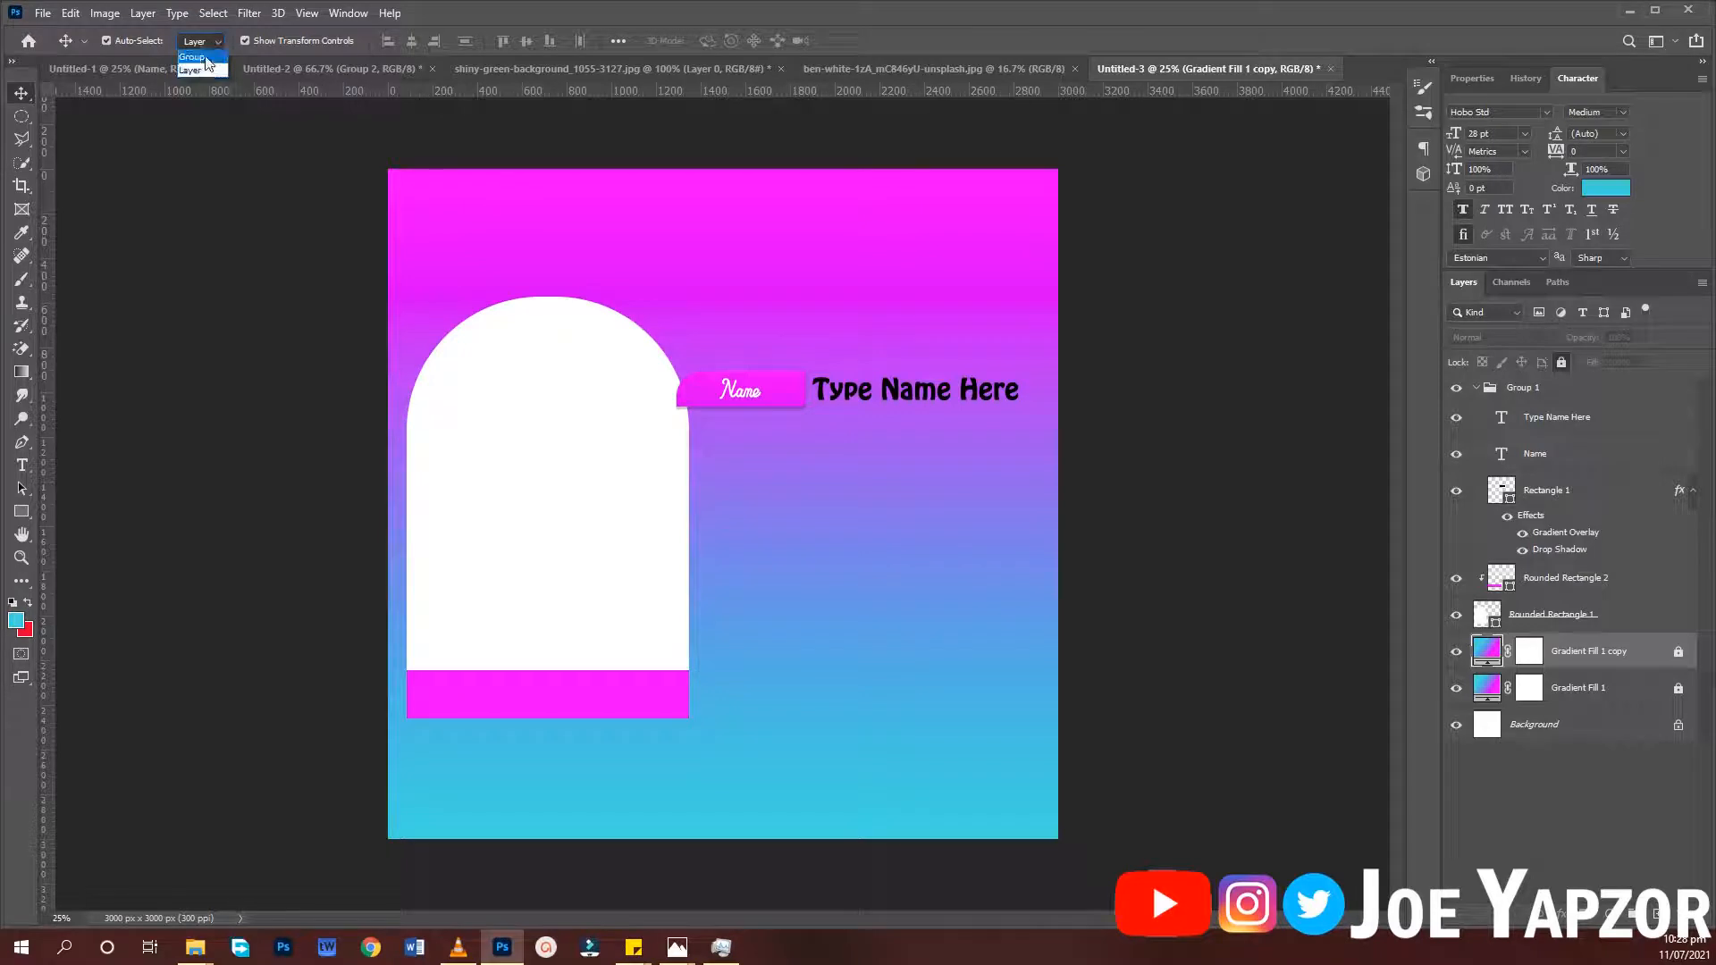
left_click(192, 58)
left_click(250, 237)
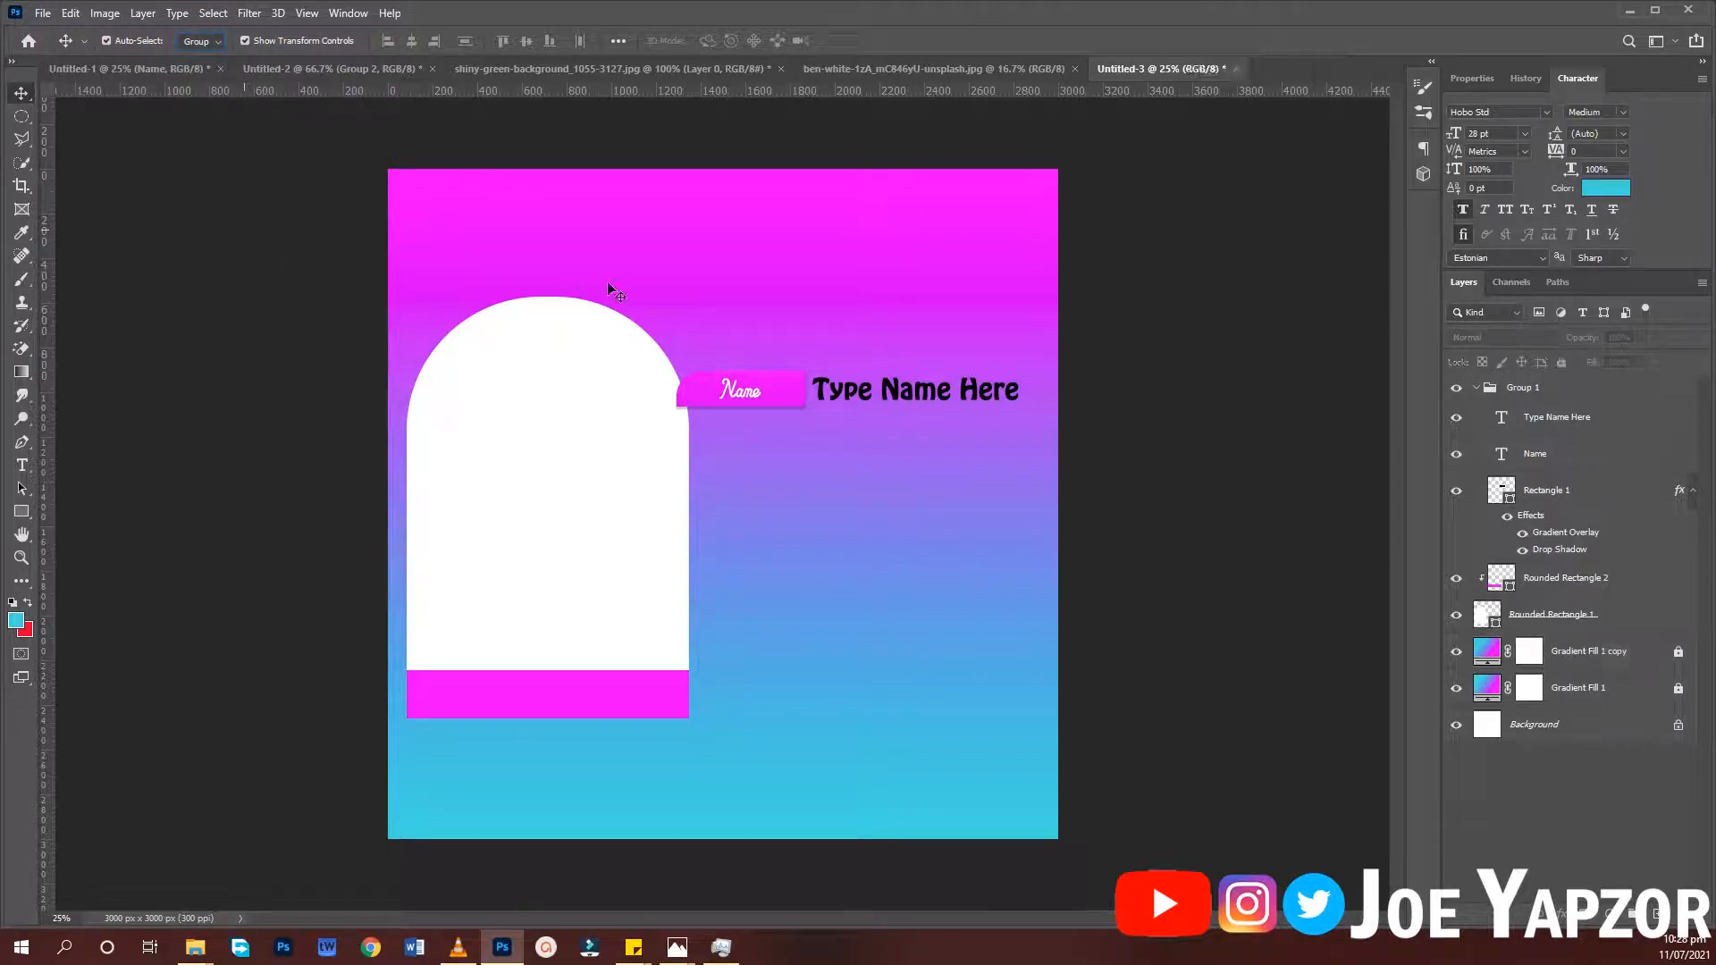
left_click(199, 41)
left_click(205, 71)
left_click(787, 389)
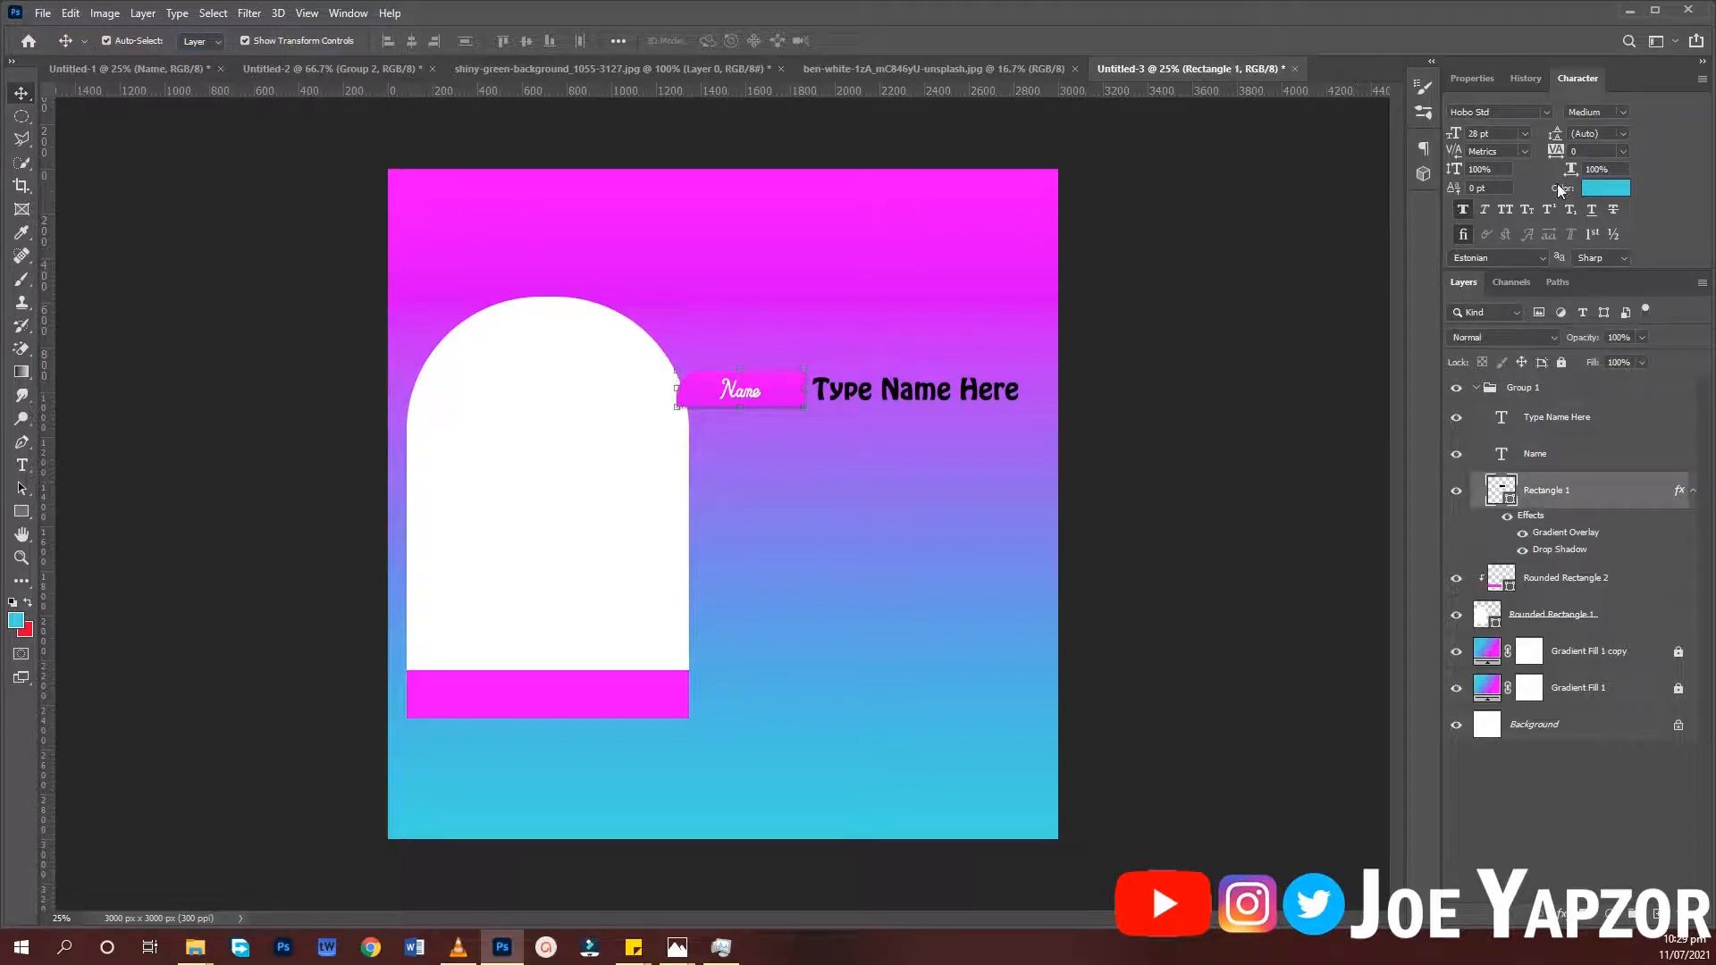
left_click(1473, 79)
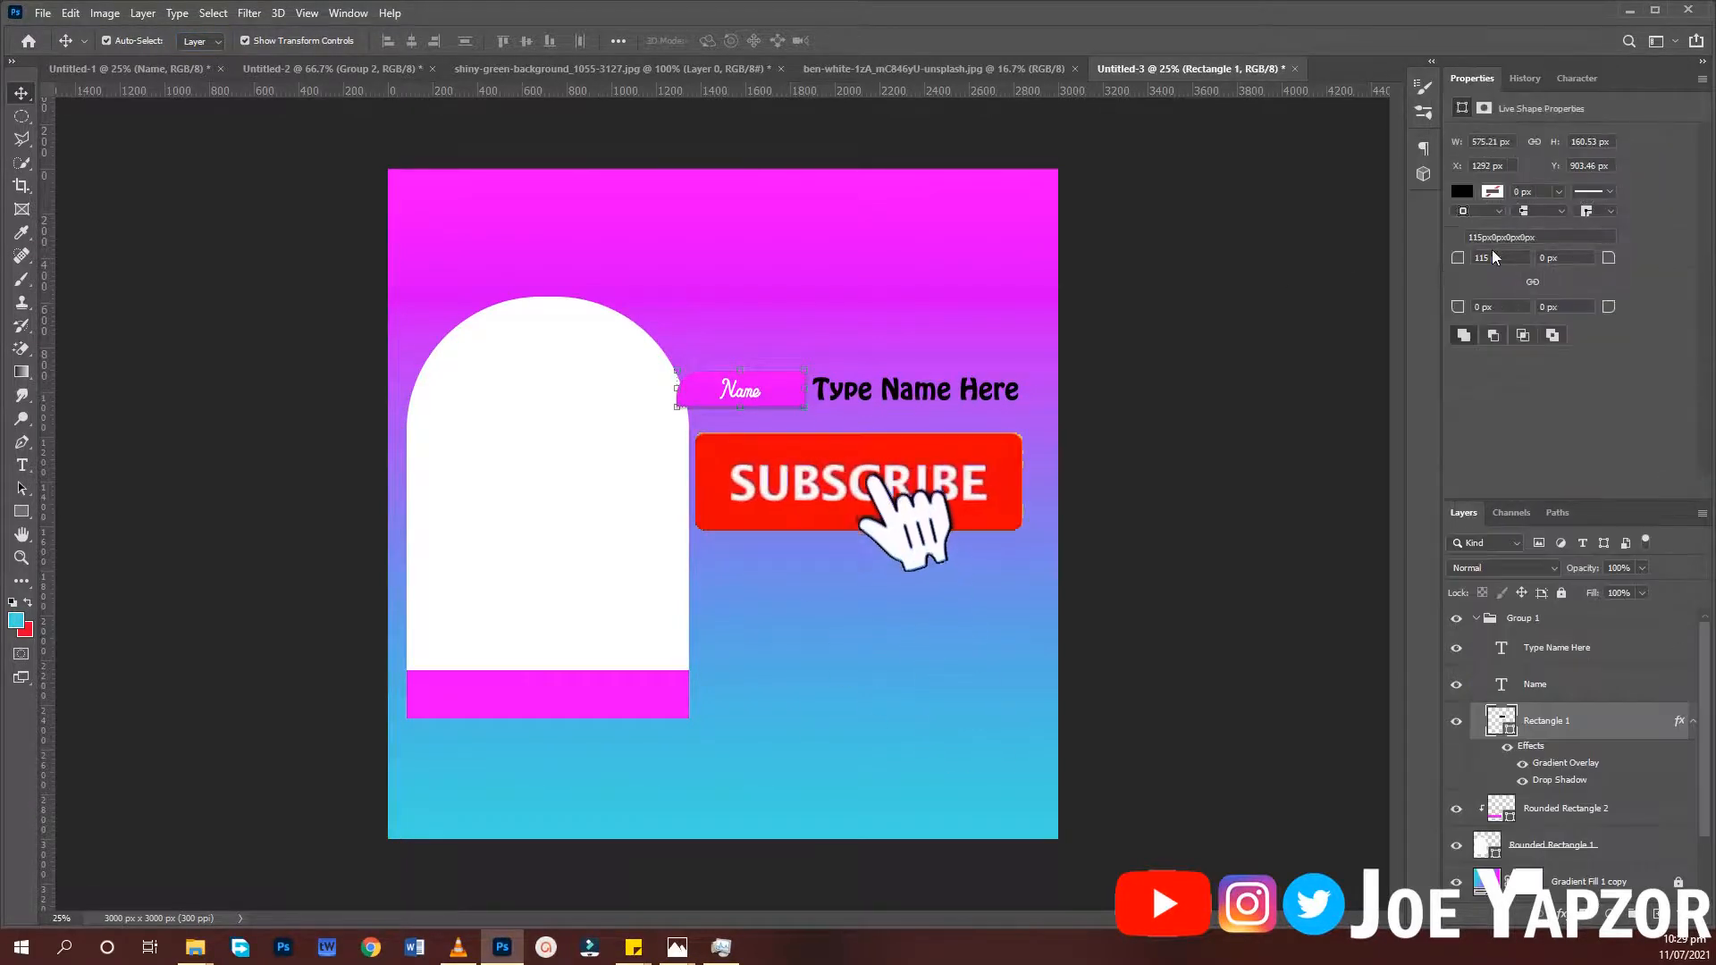
left_click_drag(1459, 263, 1433, 269)
left_click(785, 366)
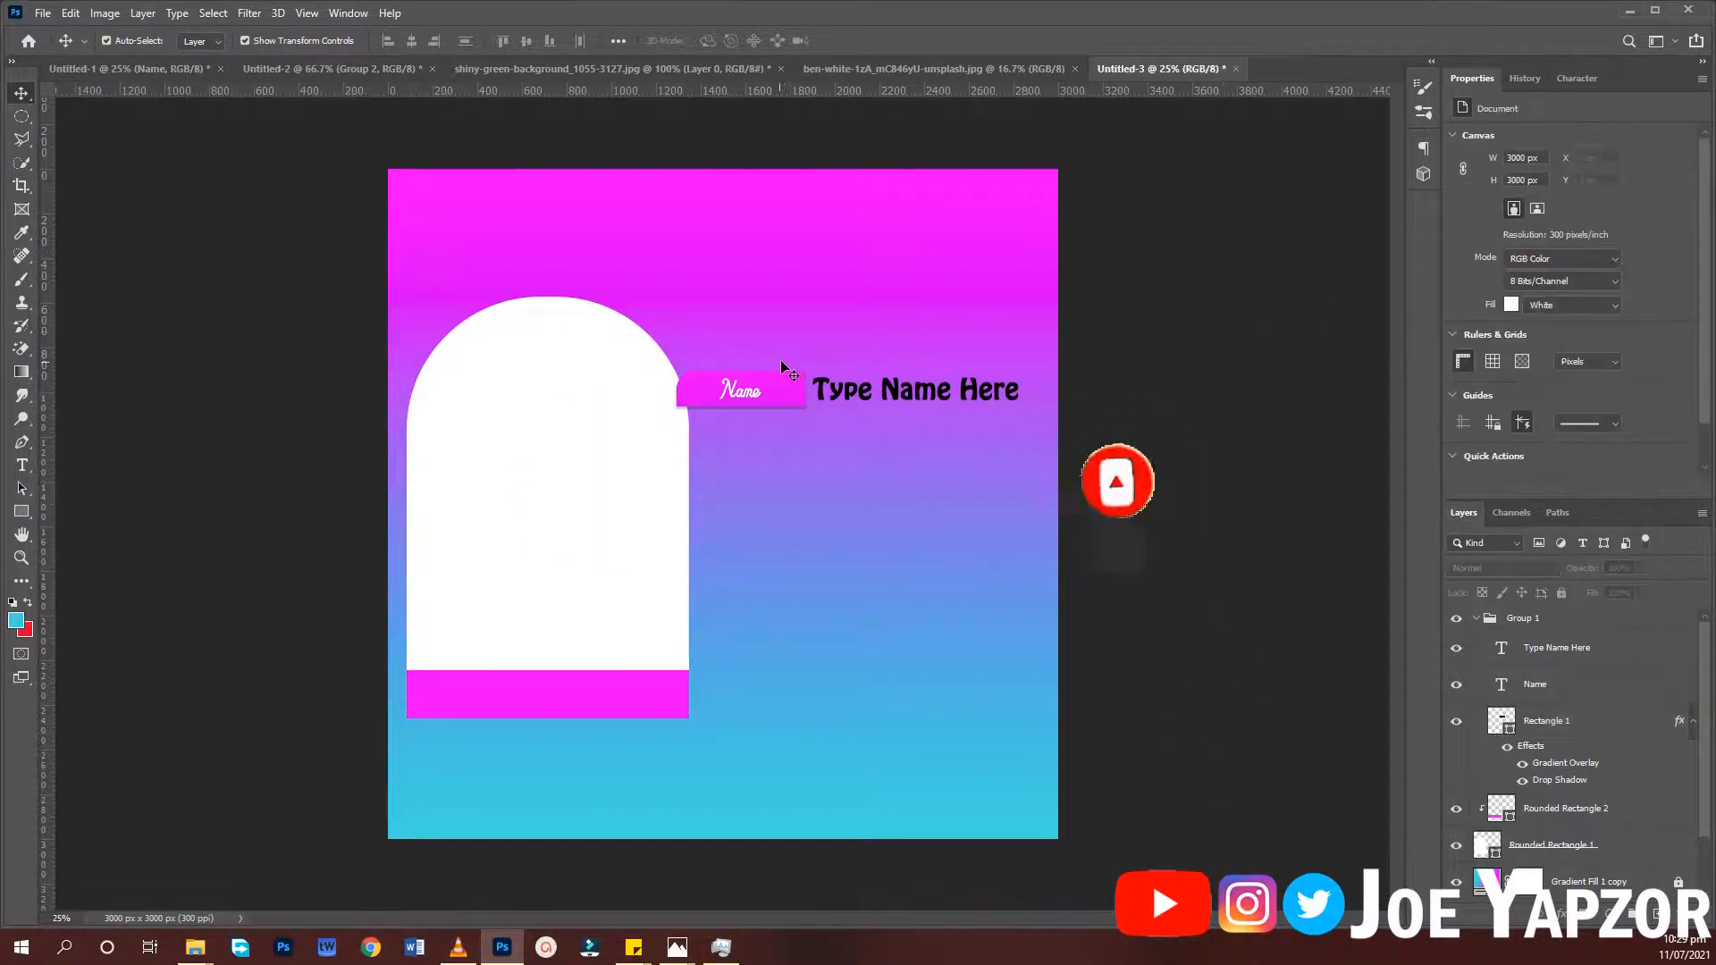
Set Auto-Select to Group and duplicate the name label group twice, placing both copies below the original
left_click(202, 41)
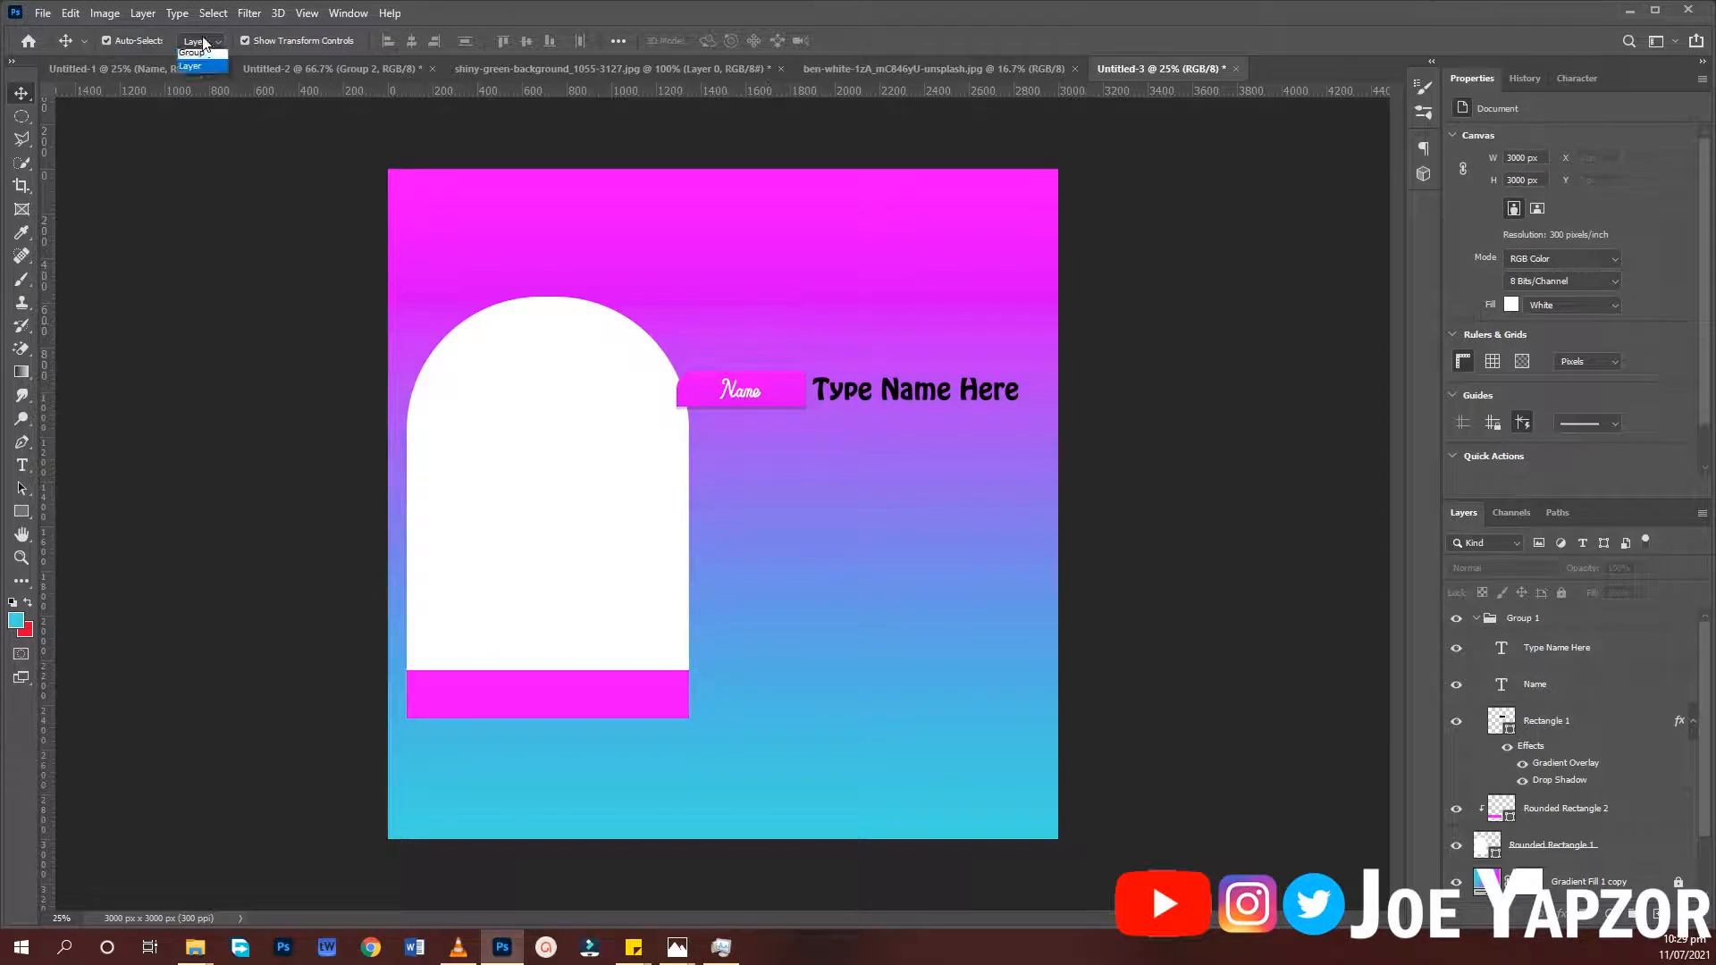
left_click(206, 58)
left_click(930, 398)
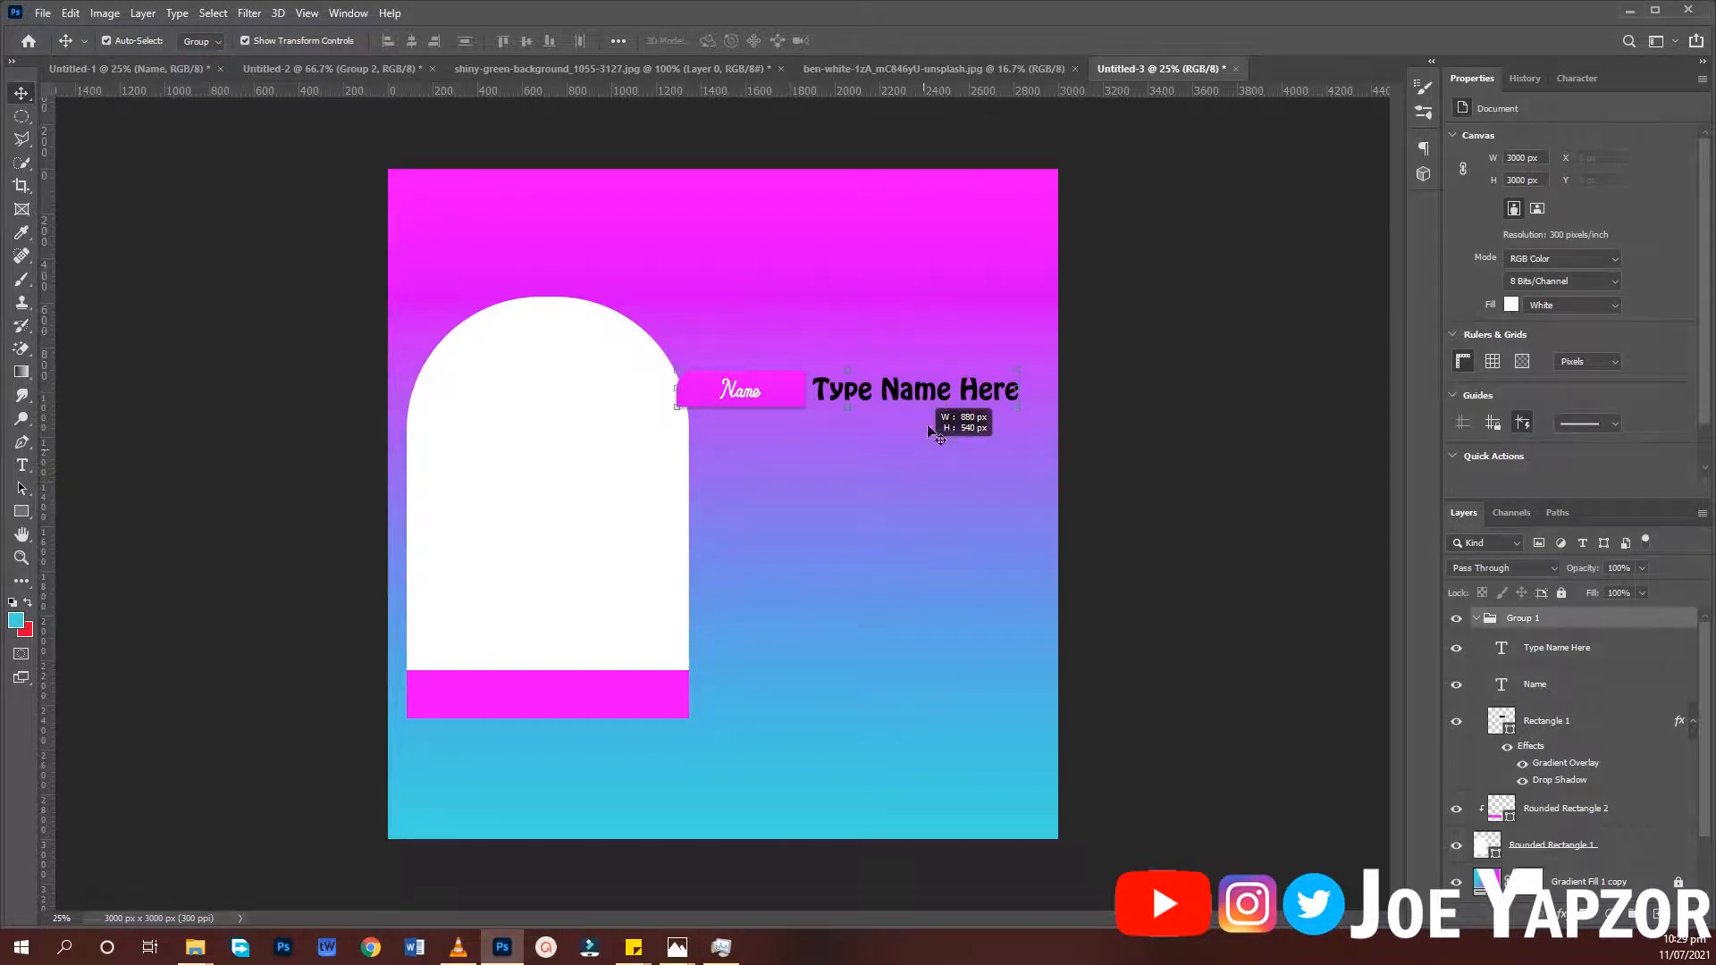
left_click_drag(890, 416, 885, 441)
left_click_drag(885, 442, 892, 486)
left_click_drag(892, 486, 900, 553)
key("ctrl+z")
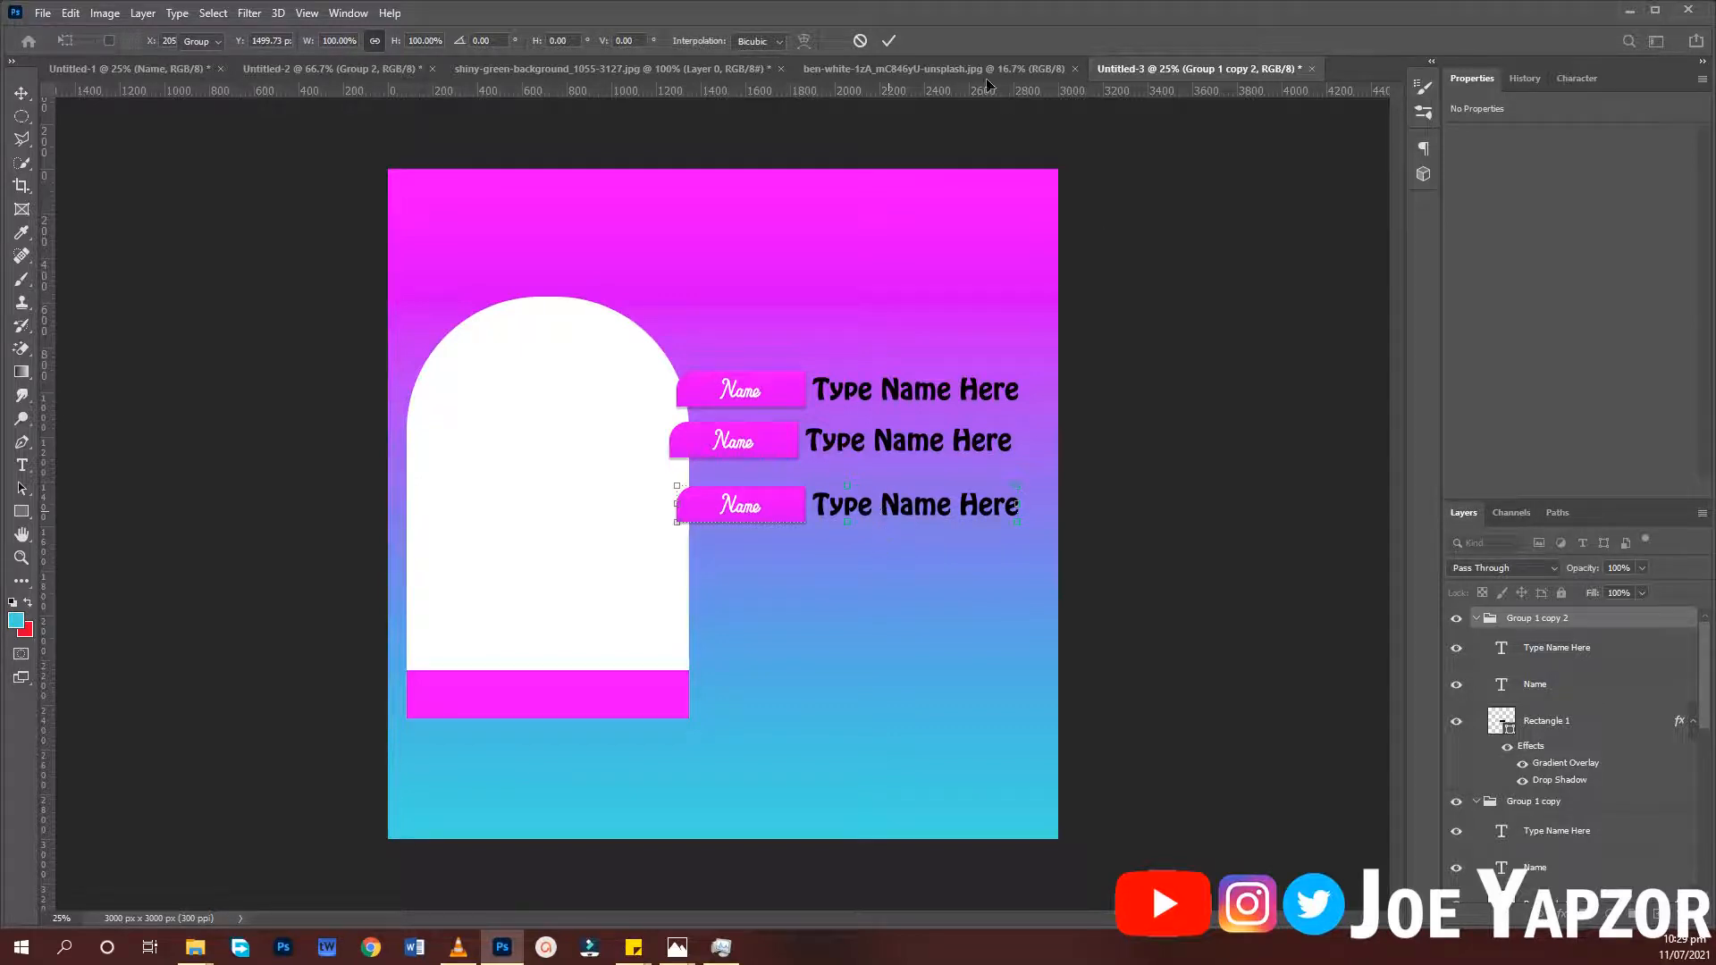
left_click(891, 42)
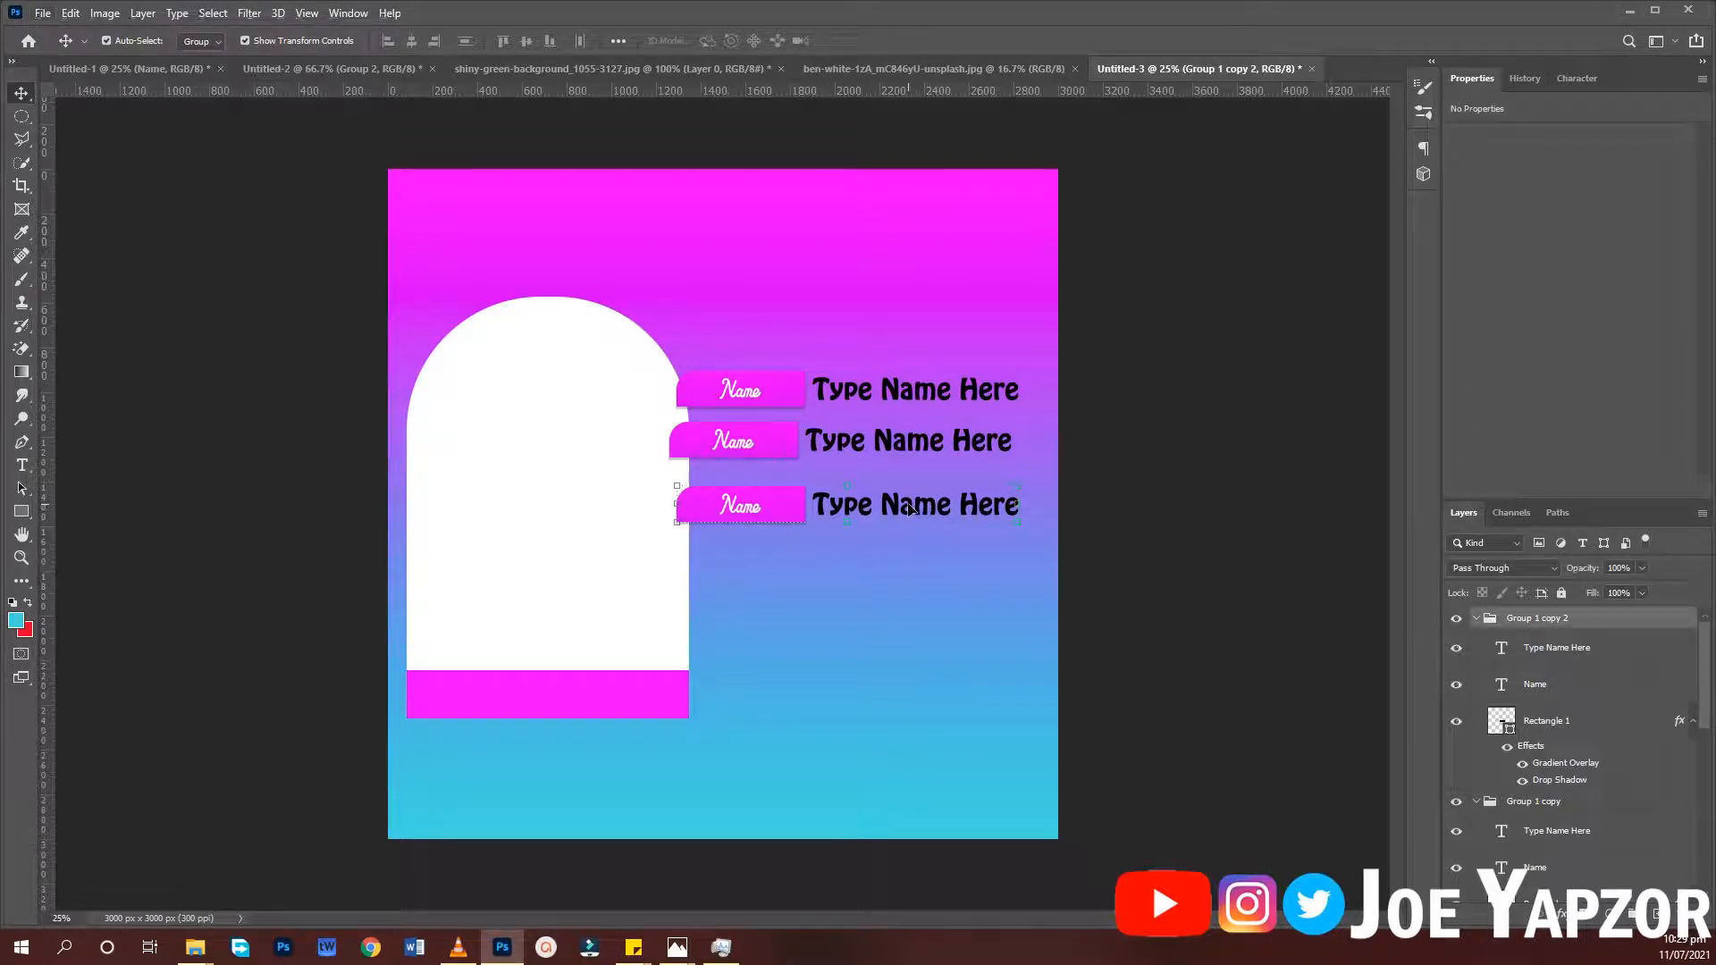
Duplicate the name label group four more times below the existing rows to make seven rows
left_click_drag(916, 510, 911, 656)
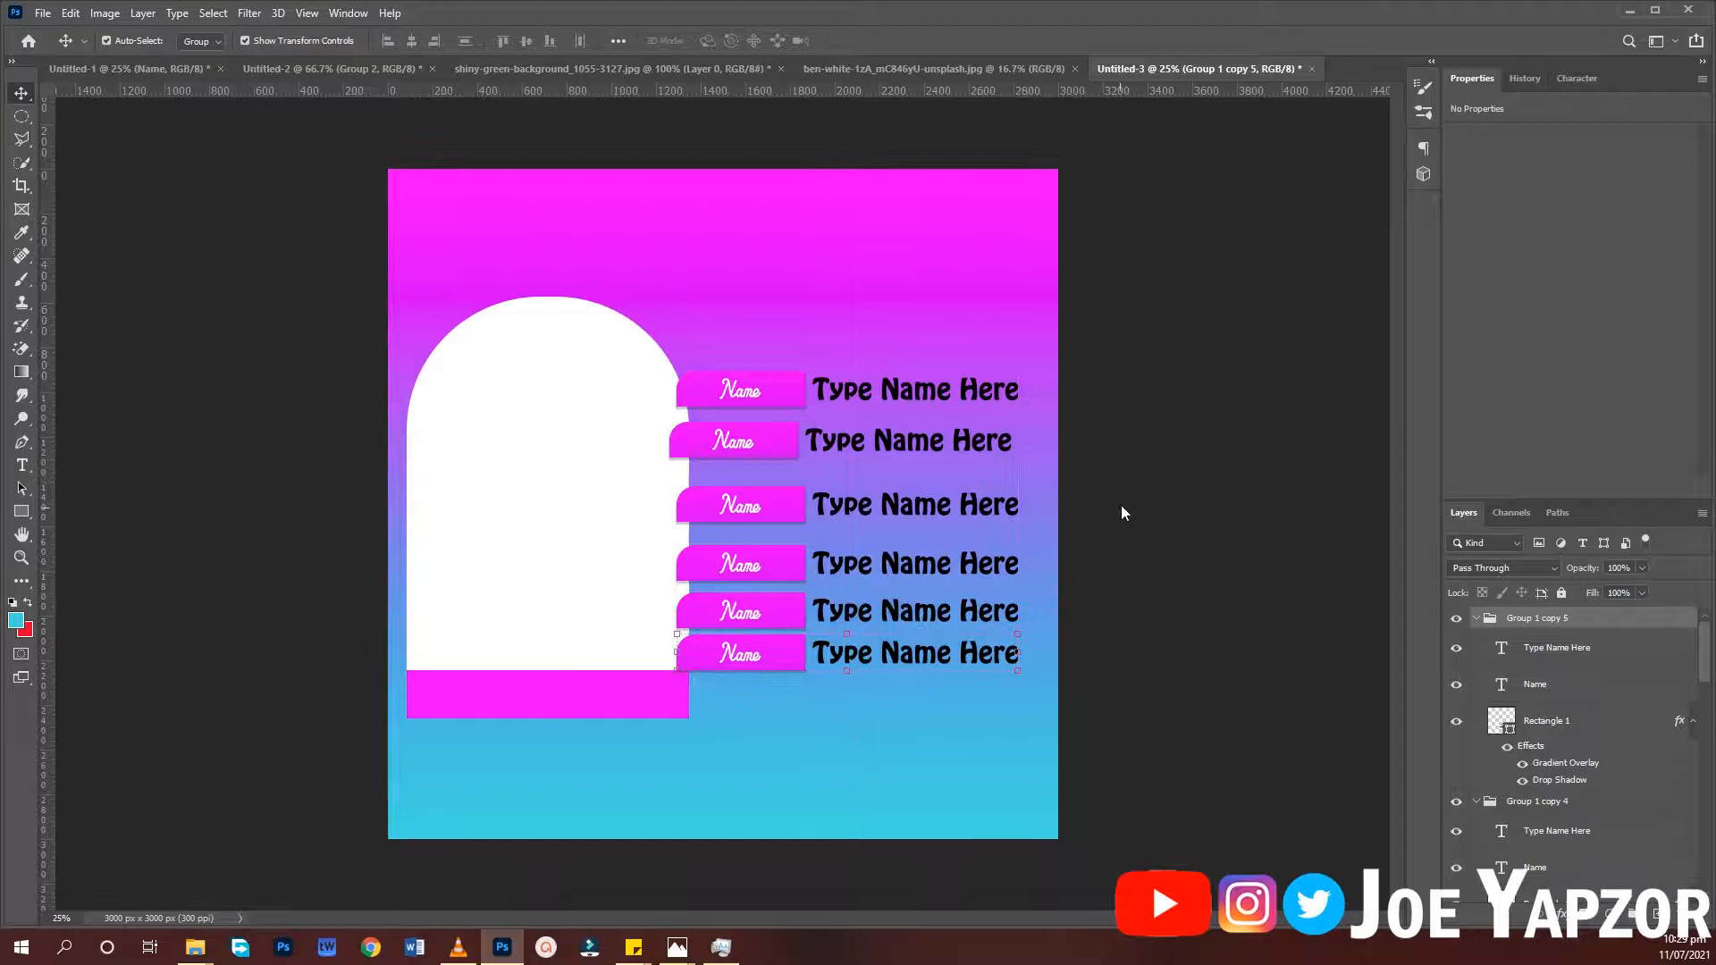
left_click(1151, 451)
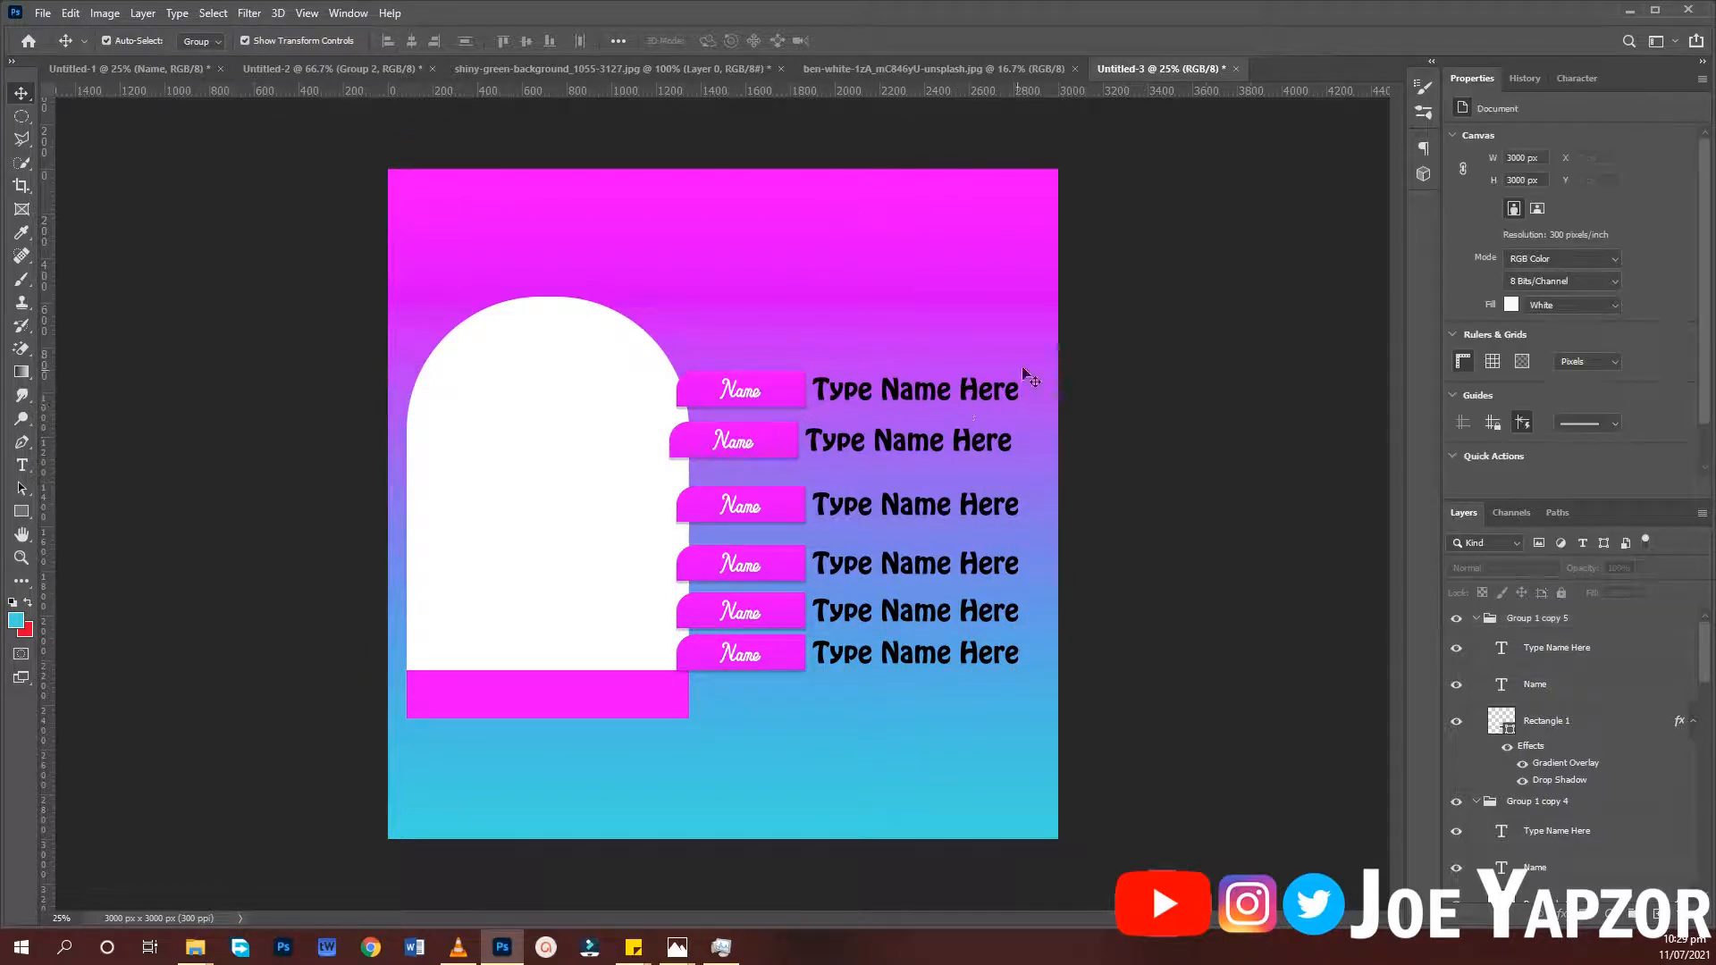
left_click(925, 388)
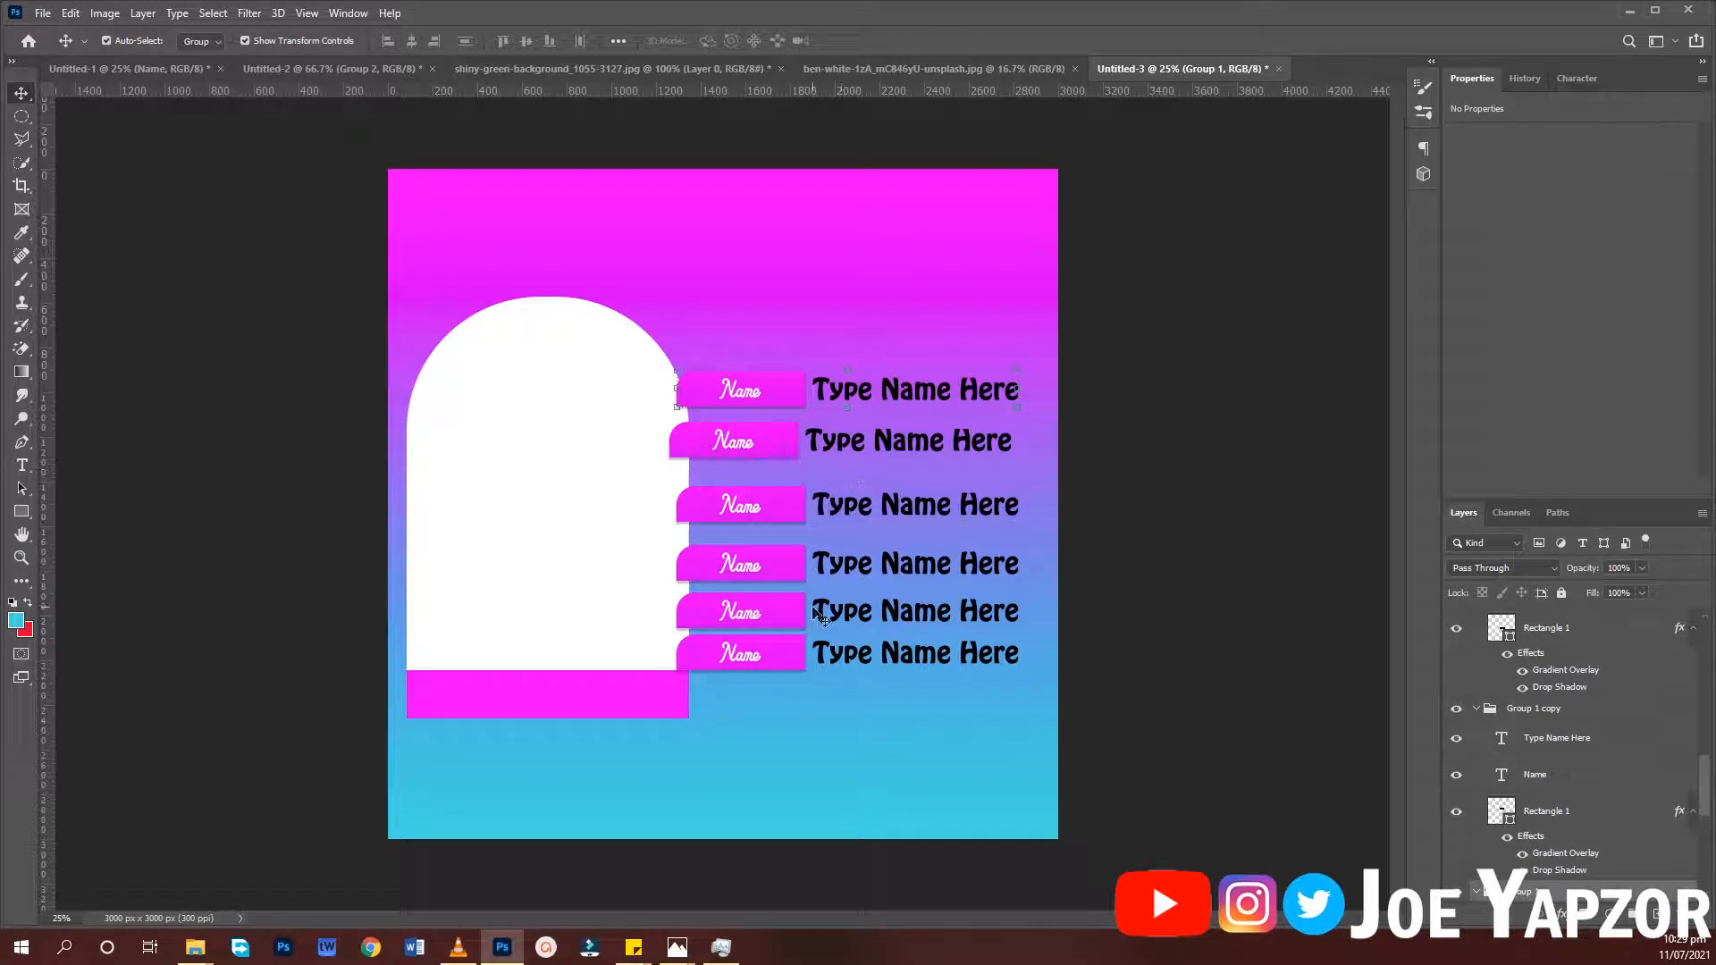
left_click(849, 659)
left_click_drag(845, 656, 867, 695)
Select all seven label rows, distribute them evenly in the vertical direction and align their horizontal centers
left_click_drag(924, 751, 867, 337)
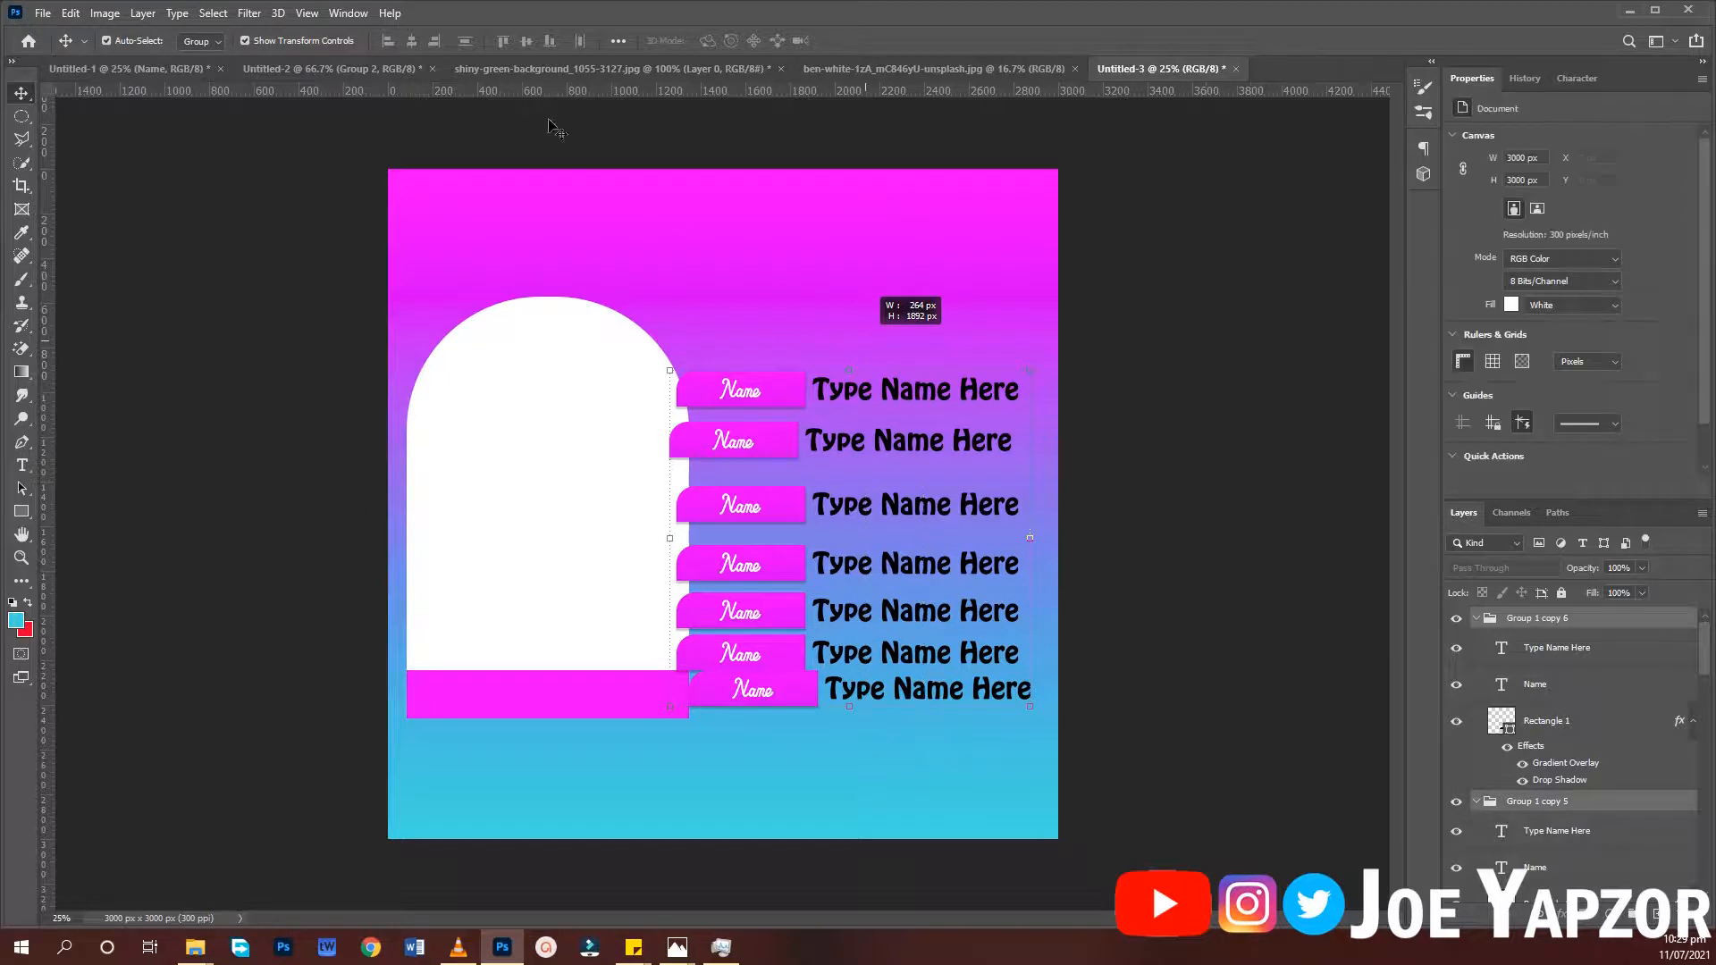
left_click(476, 46)
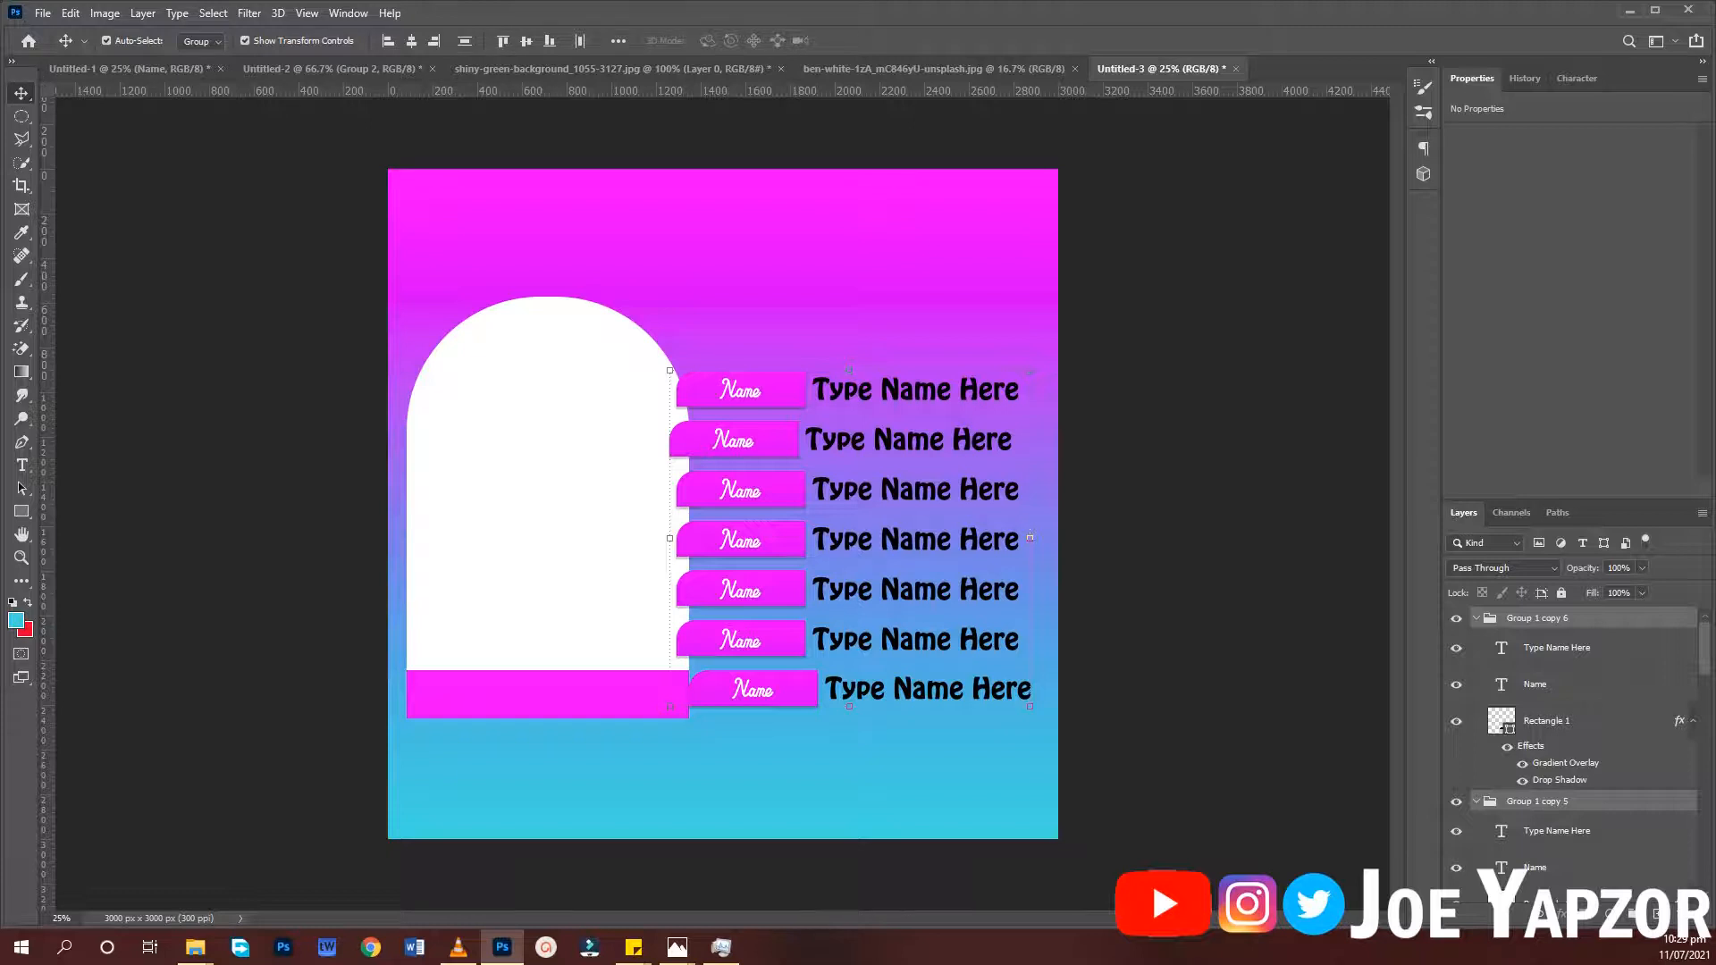
left_click(417, 42)
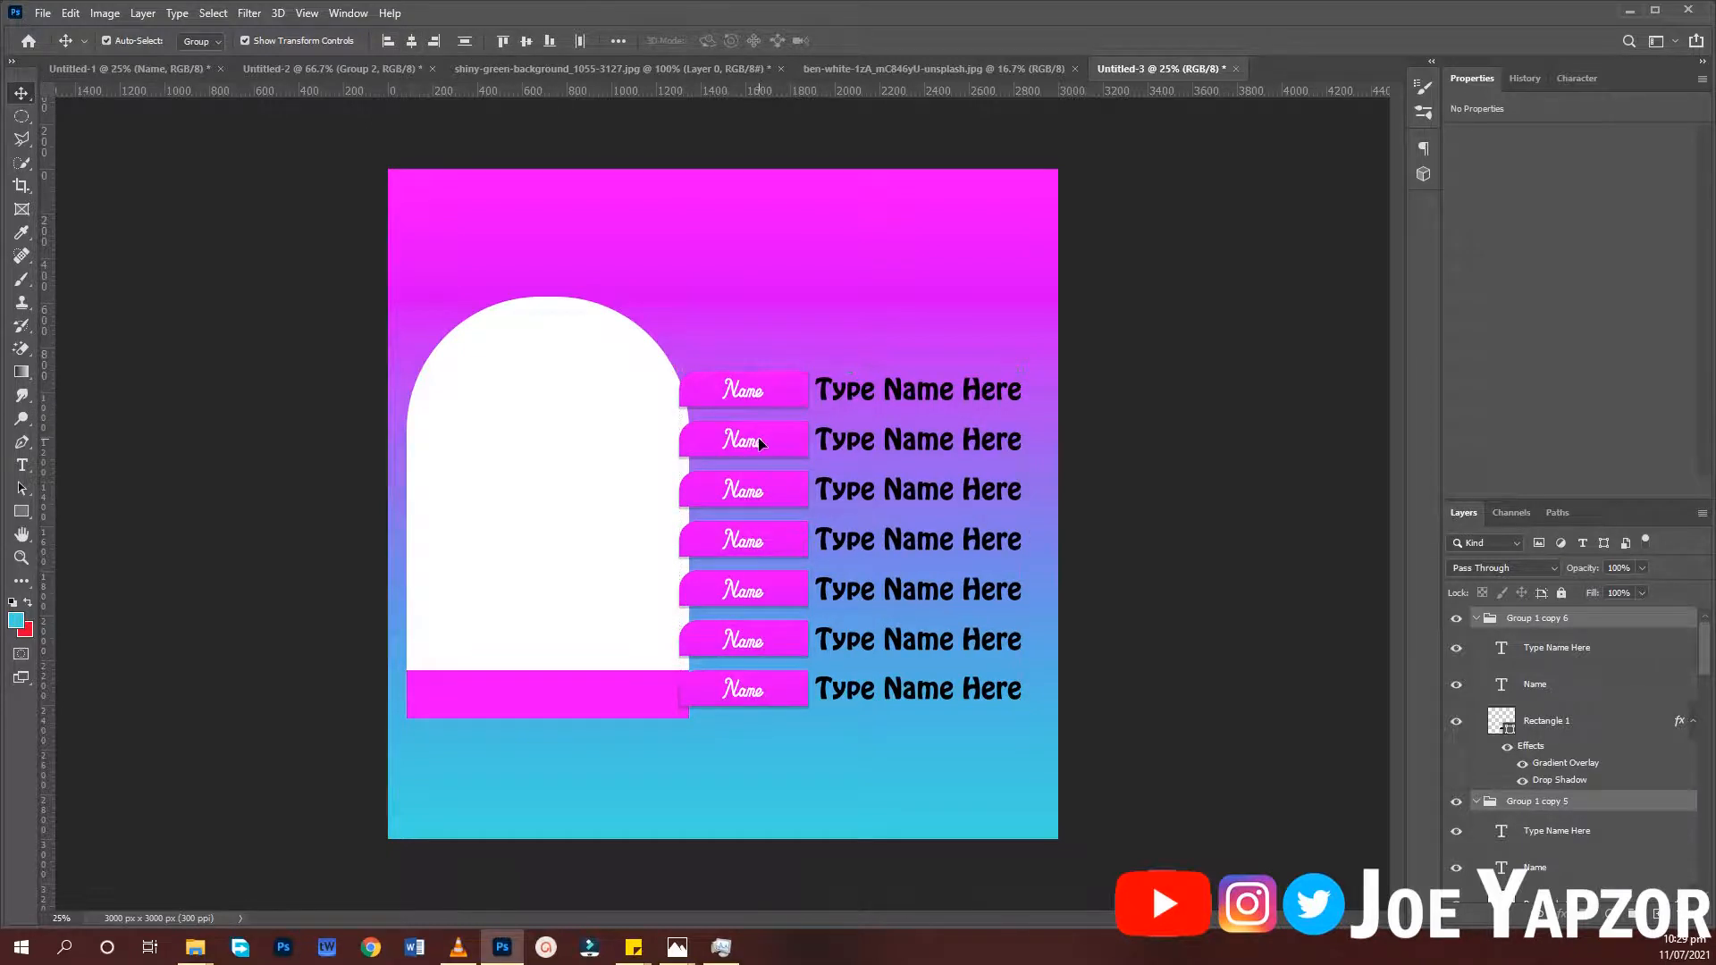
Move the seven label rows slightly up, scale them down a little and nudge them up 10 px
left_click_drag(758, 437, 759, 409)
left_click_drag(1022, 333, 1008, 362)
key("Return")
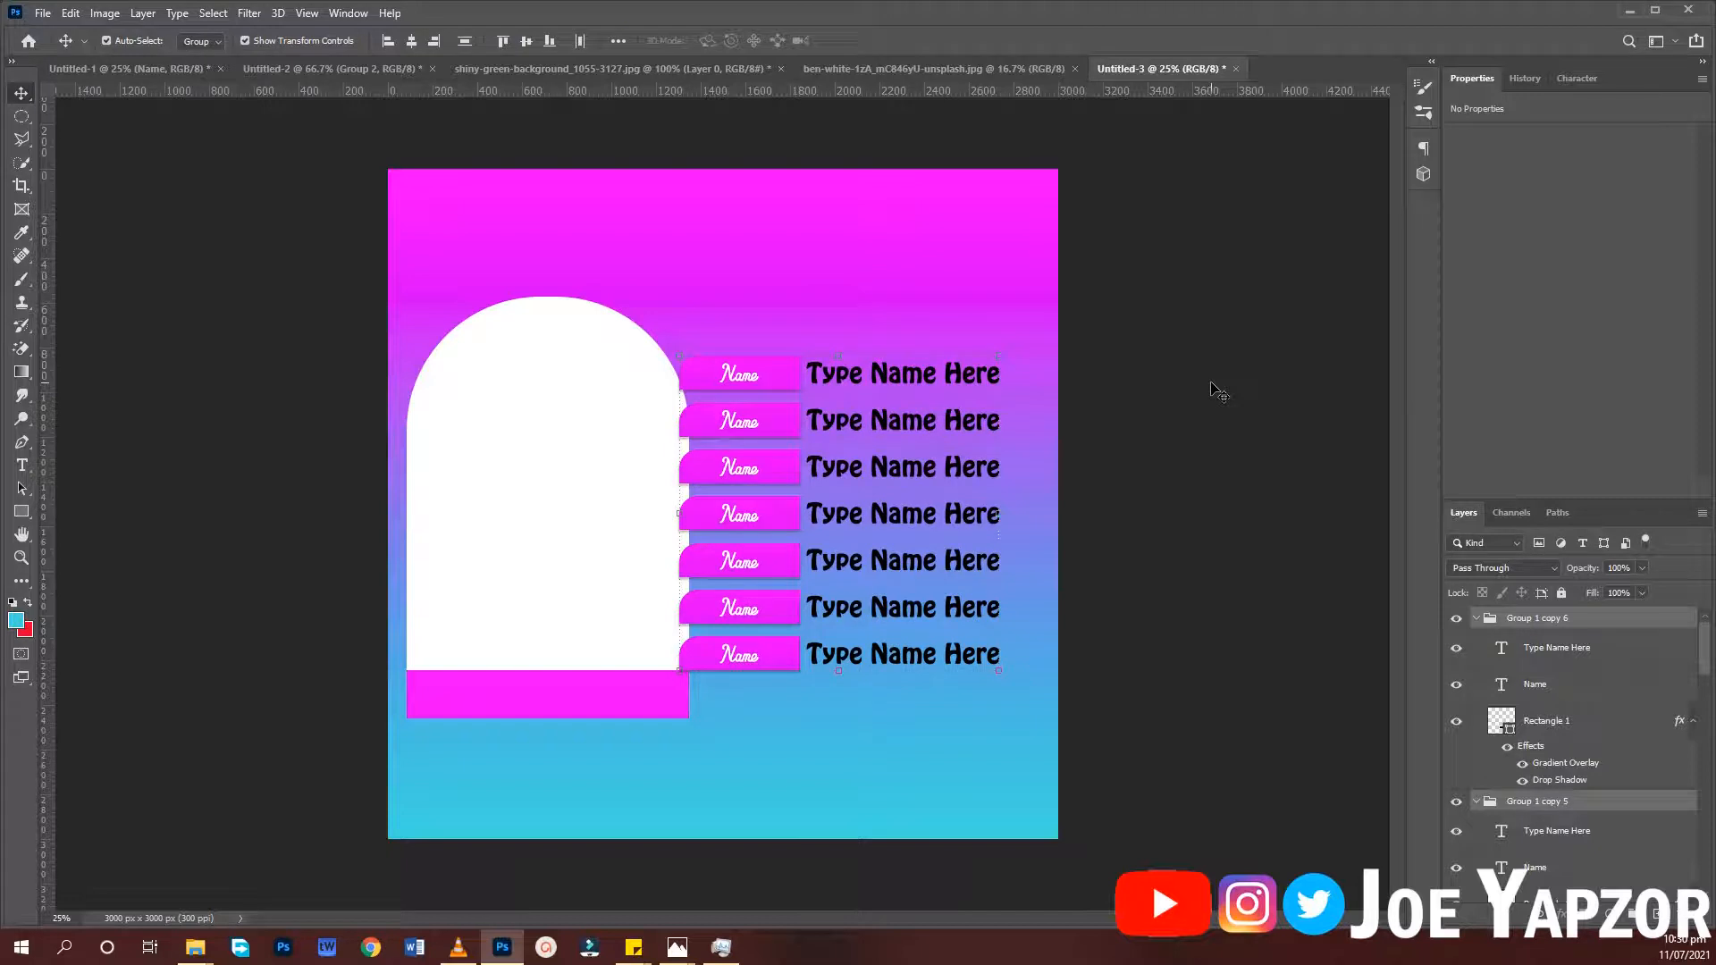
key("shift+Up")
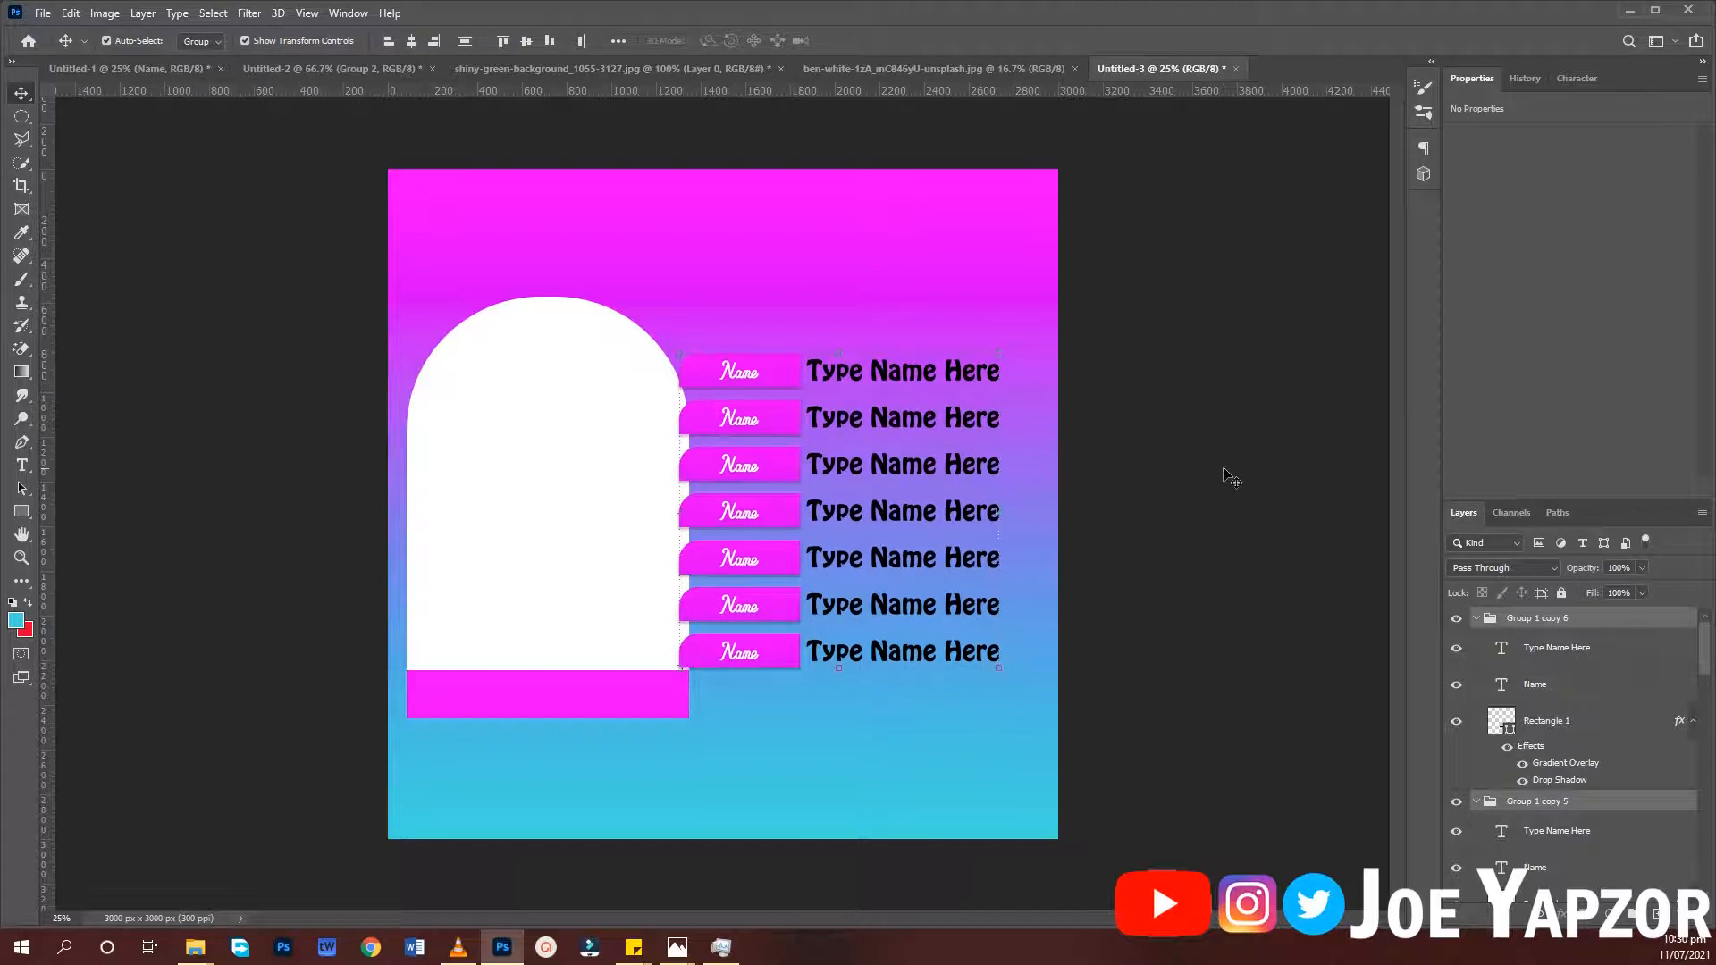
left_click(1222, 500)
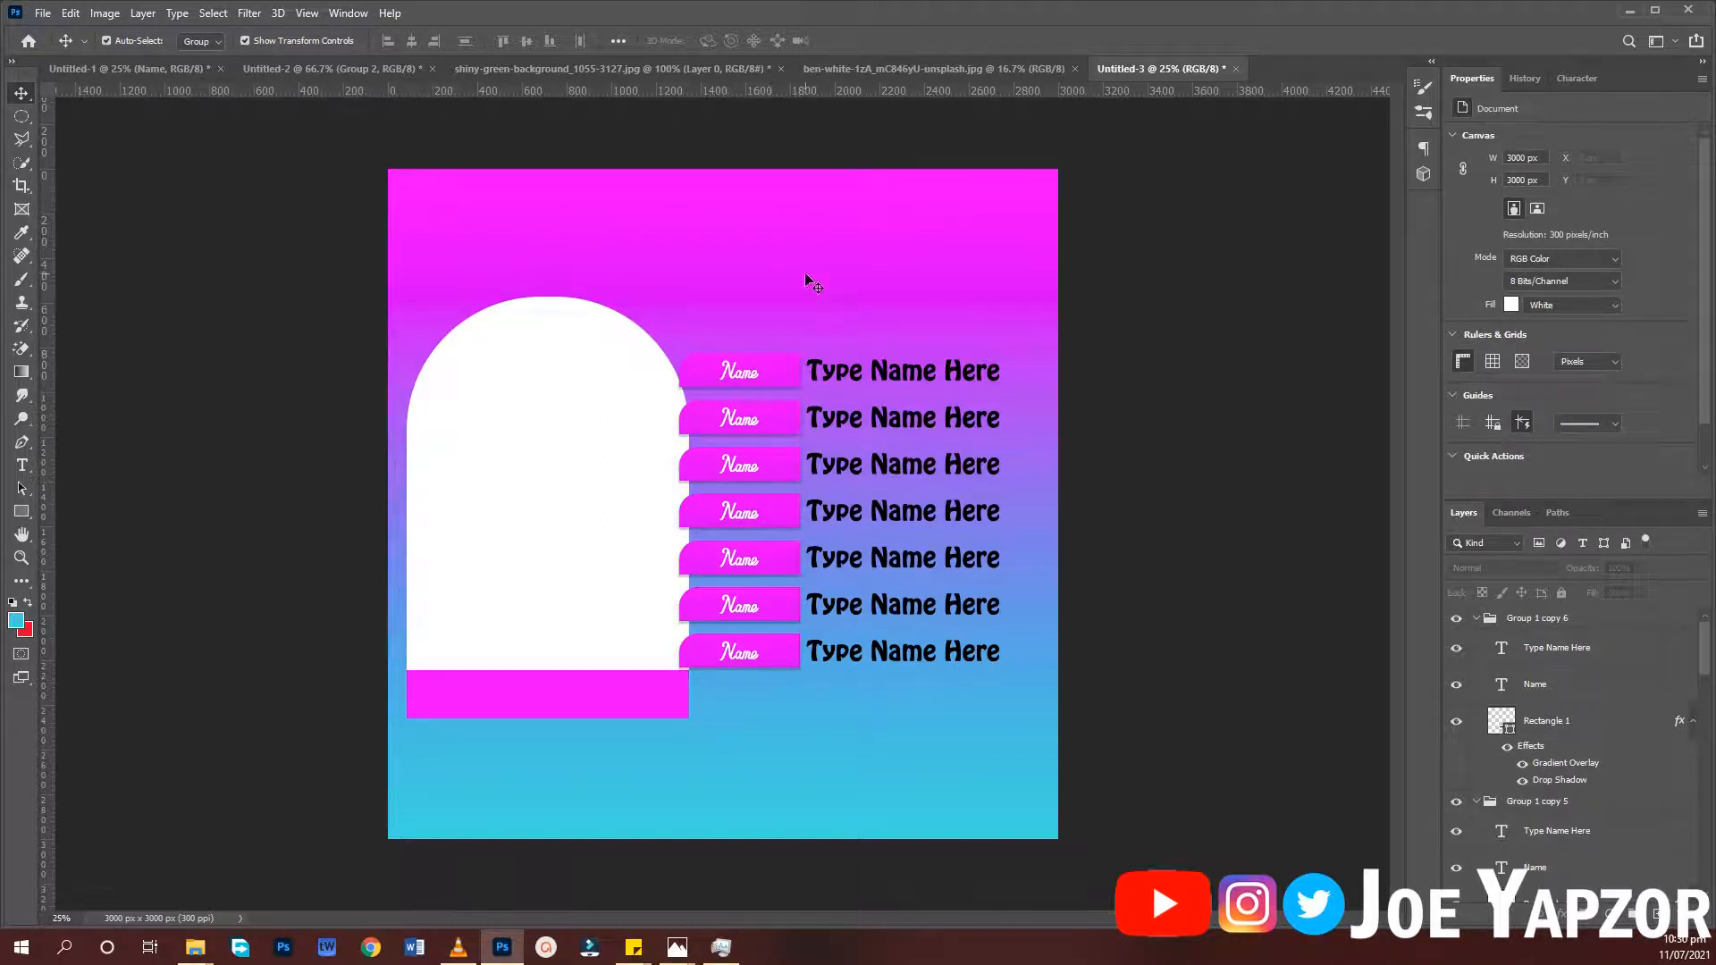
Switch to the Untitled-2 document and change the "Female" text above the heading to "Male"
left_click(640, 78)
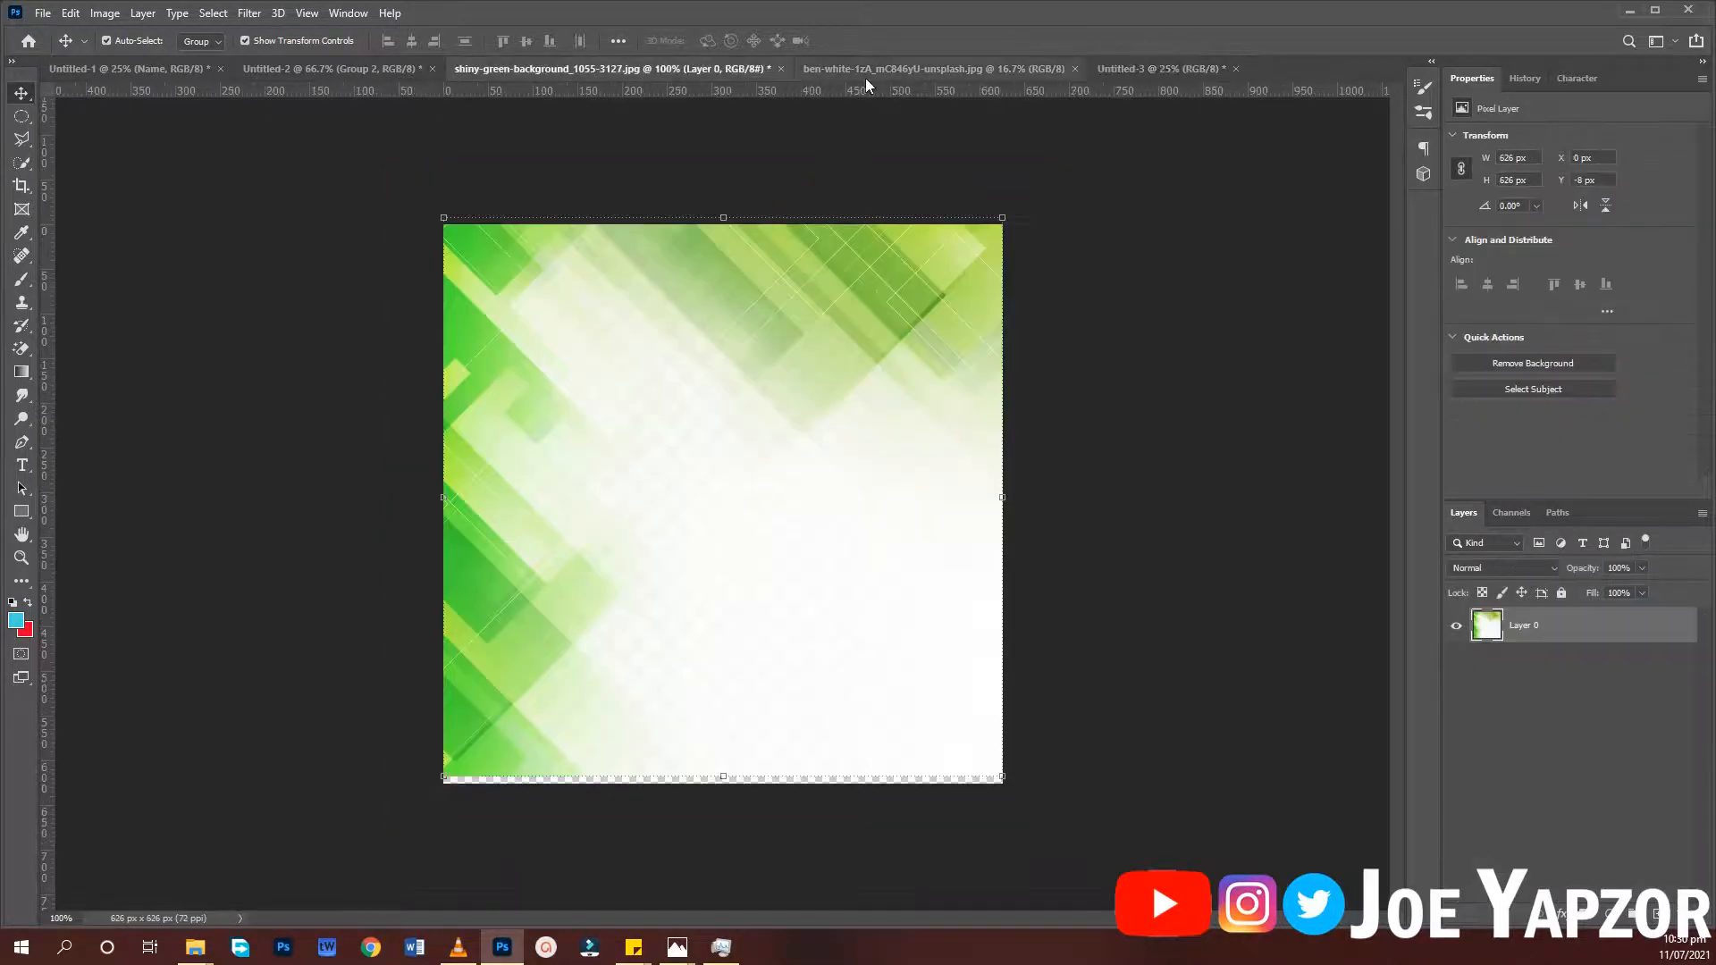
left_click(865, 78)
left_click(297, 71)
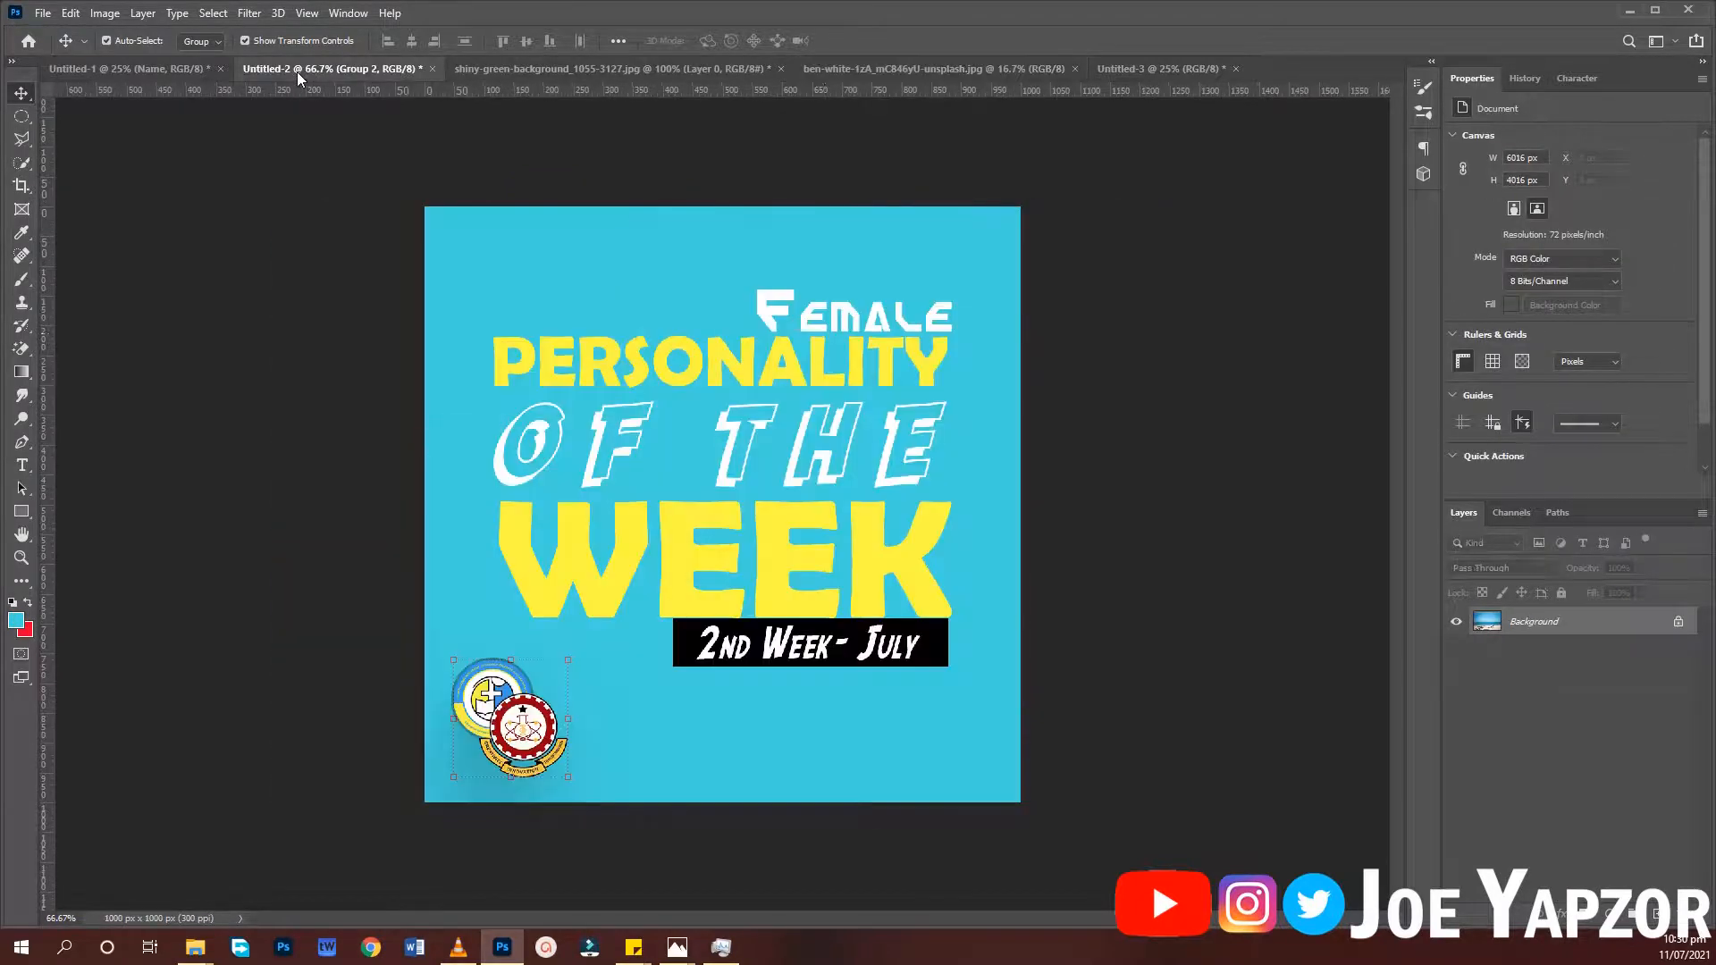
left_click(555, 280)
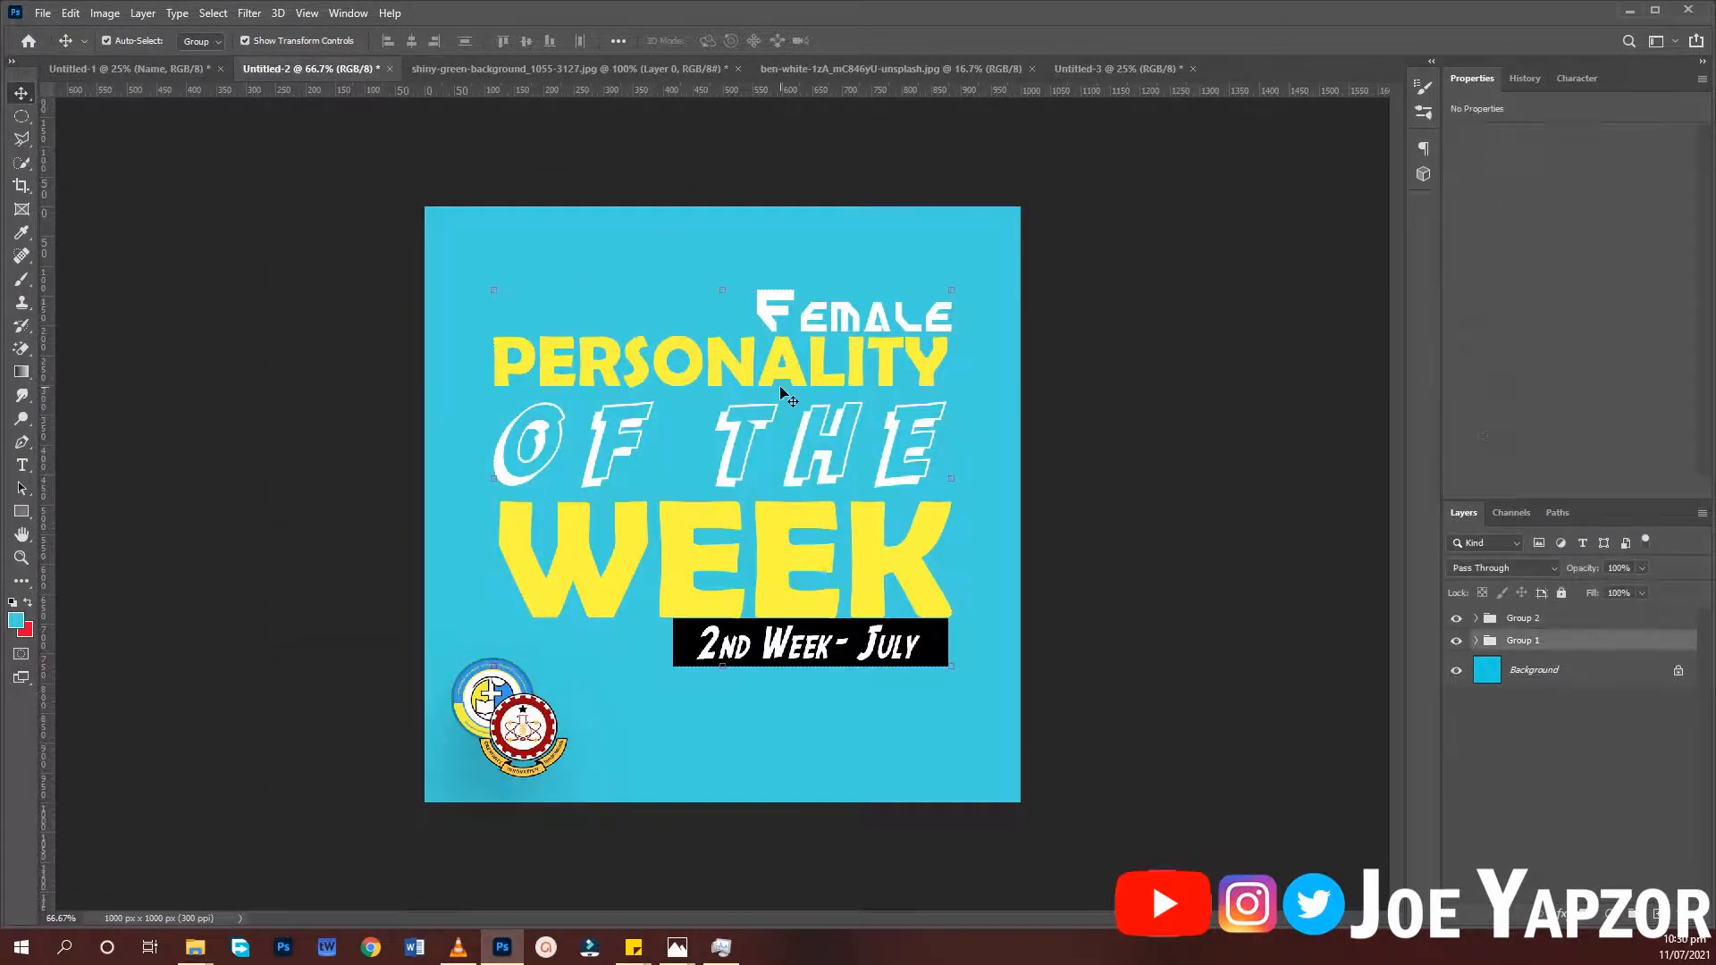
key("t")
left_click(835, 311)
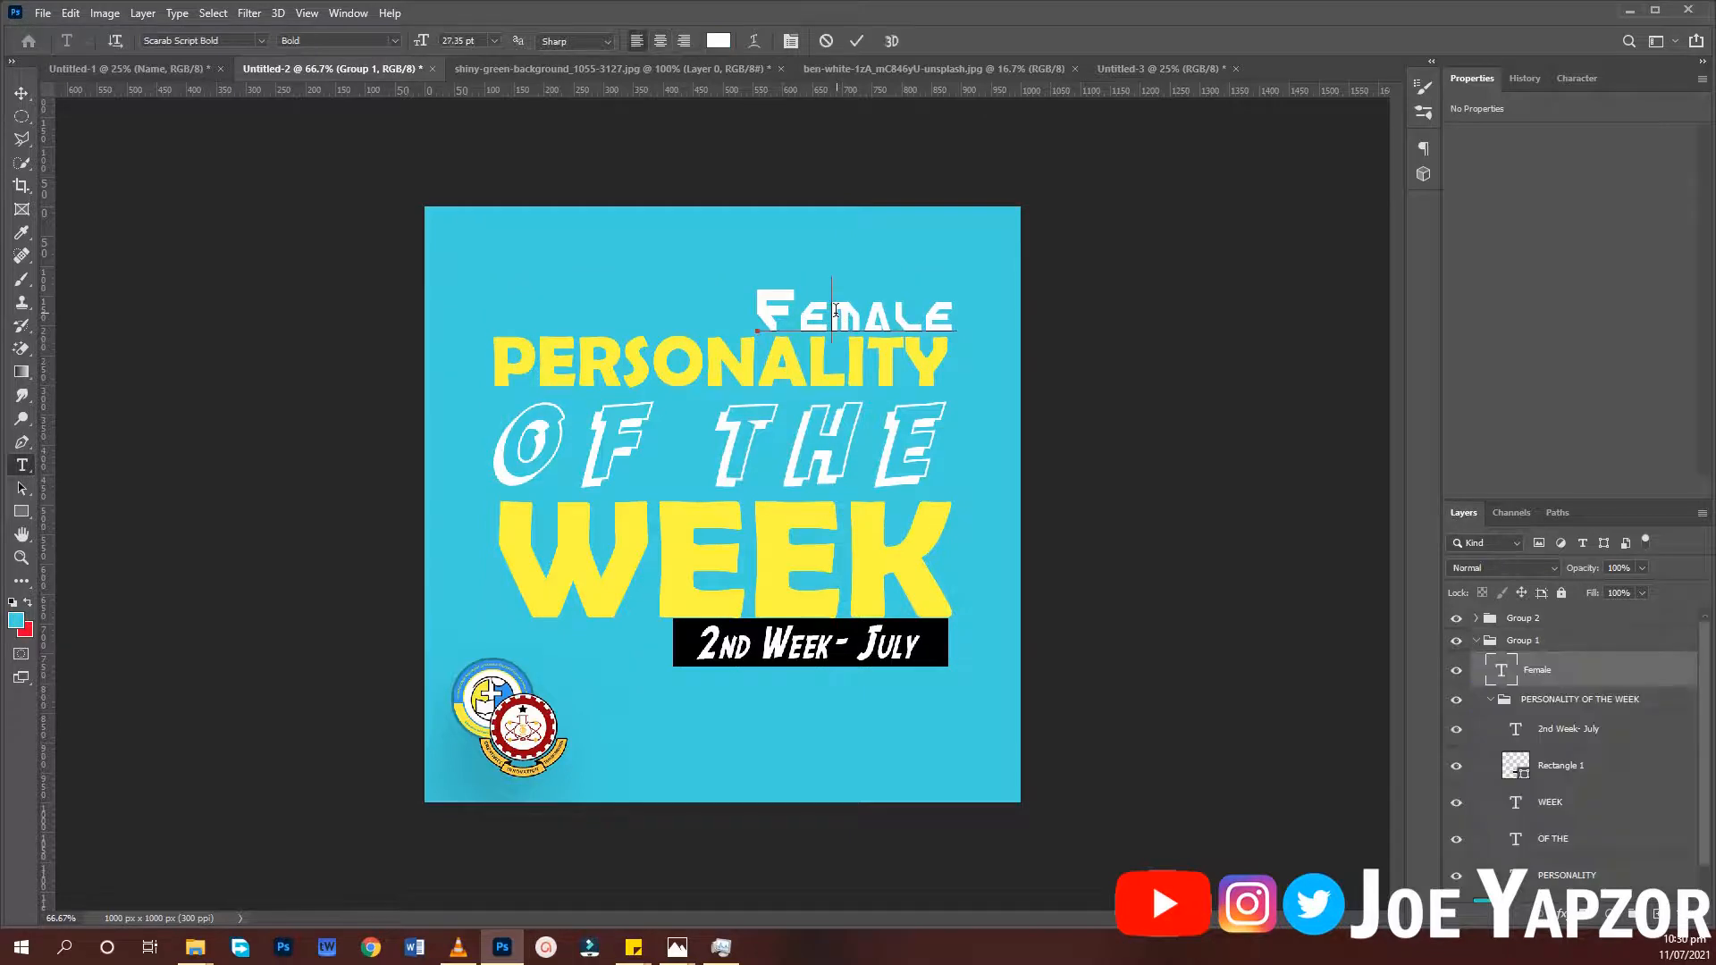
key("BackSpace")
key("BackSpace")
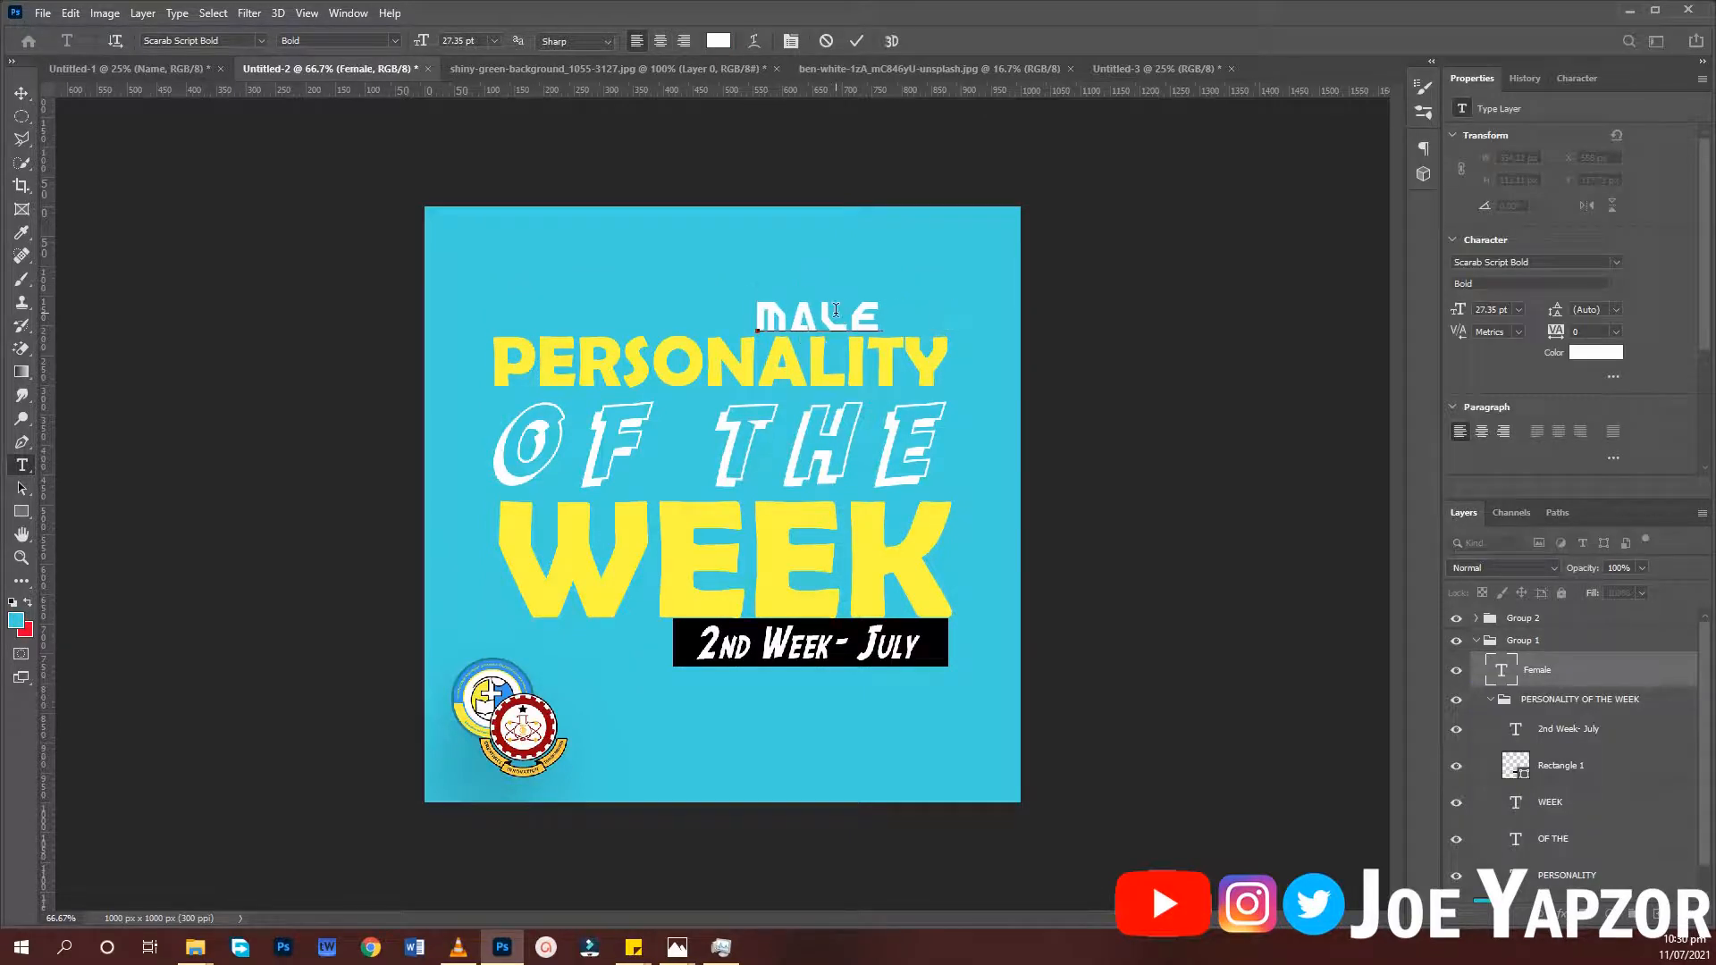
key("Delete")
type("M")
key("ctrl+Return")
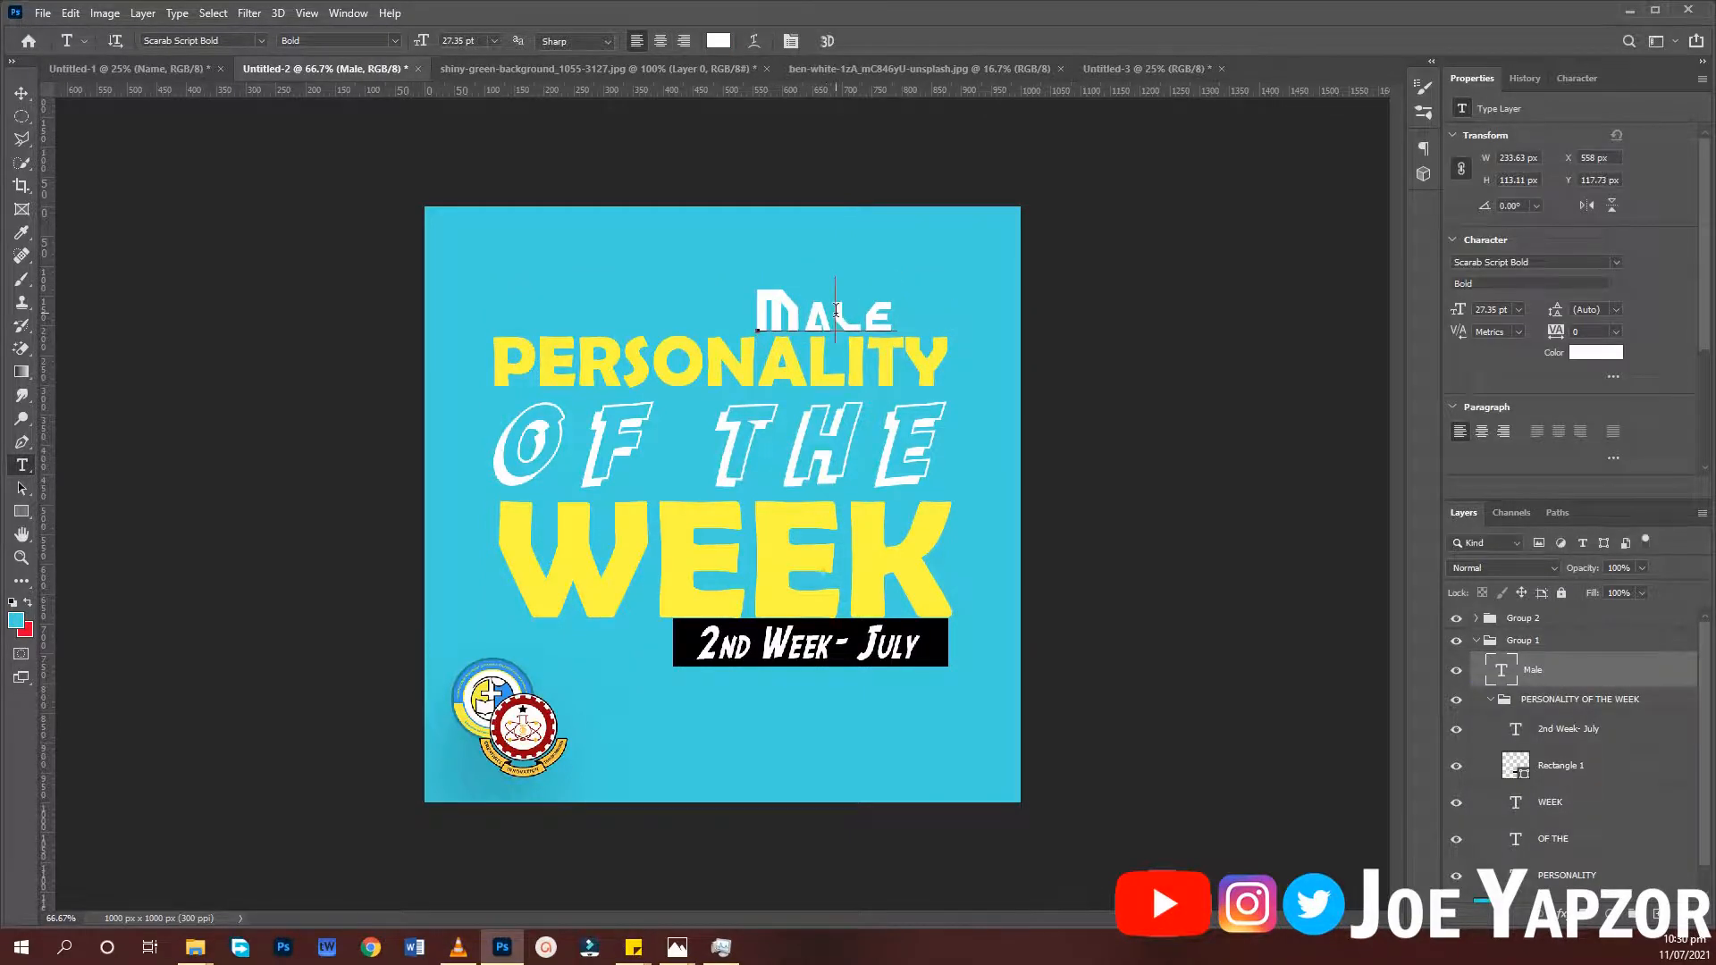
Check the character settings of the "Male" and "OF THE" texts
left_click(834, 311)
left_click(1566, 81)
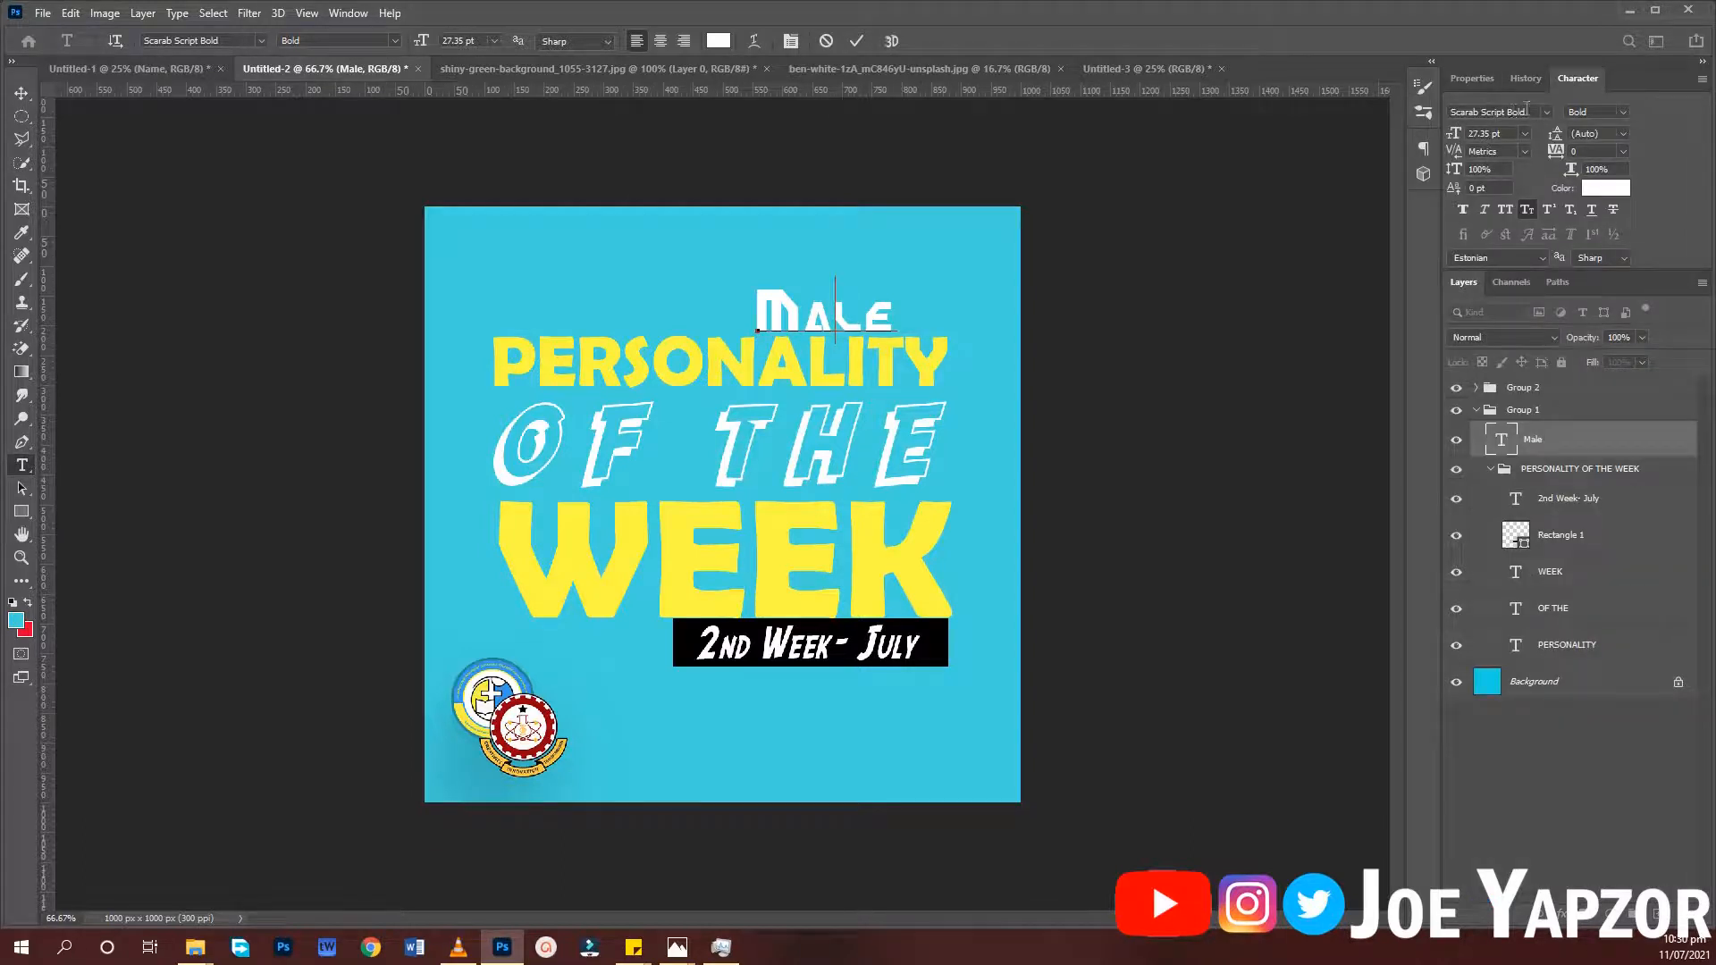
left_click(856, 41)
left_click(732, 435)
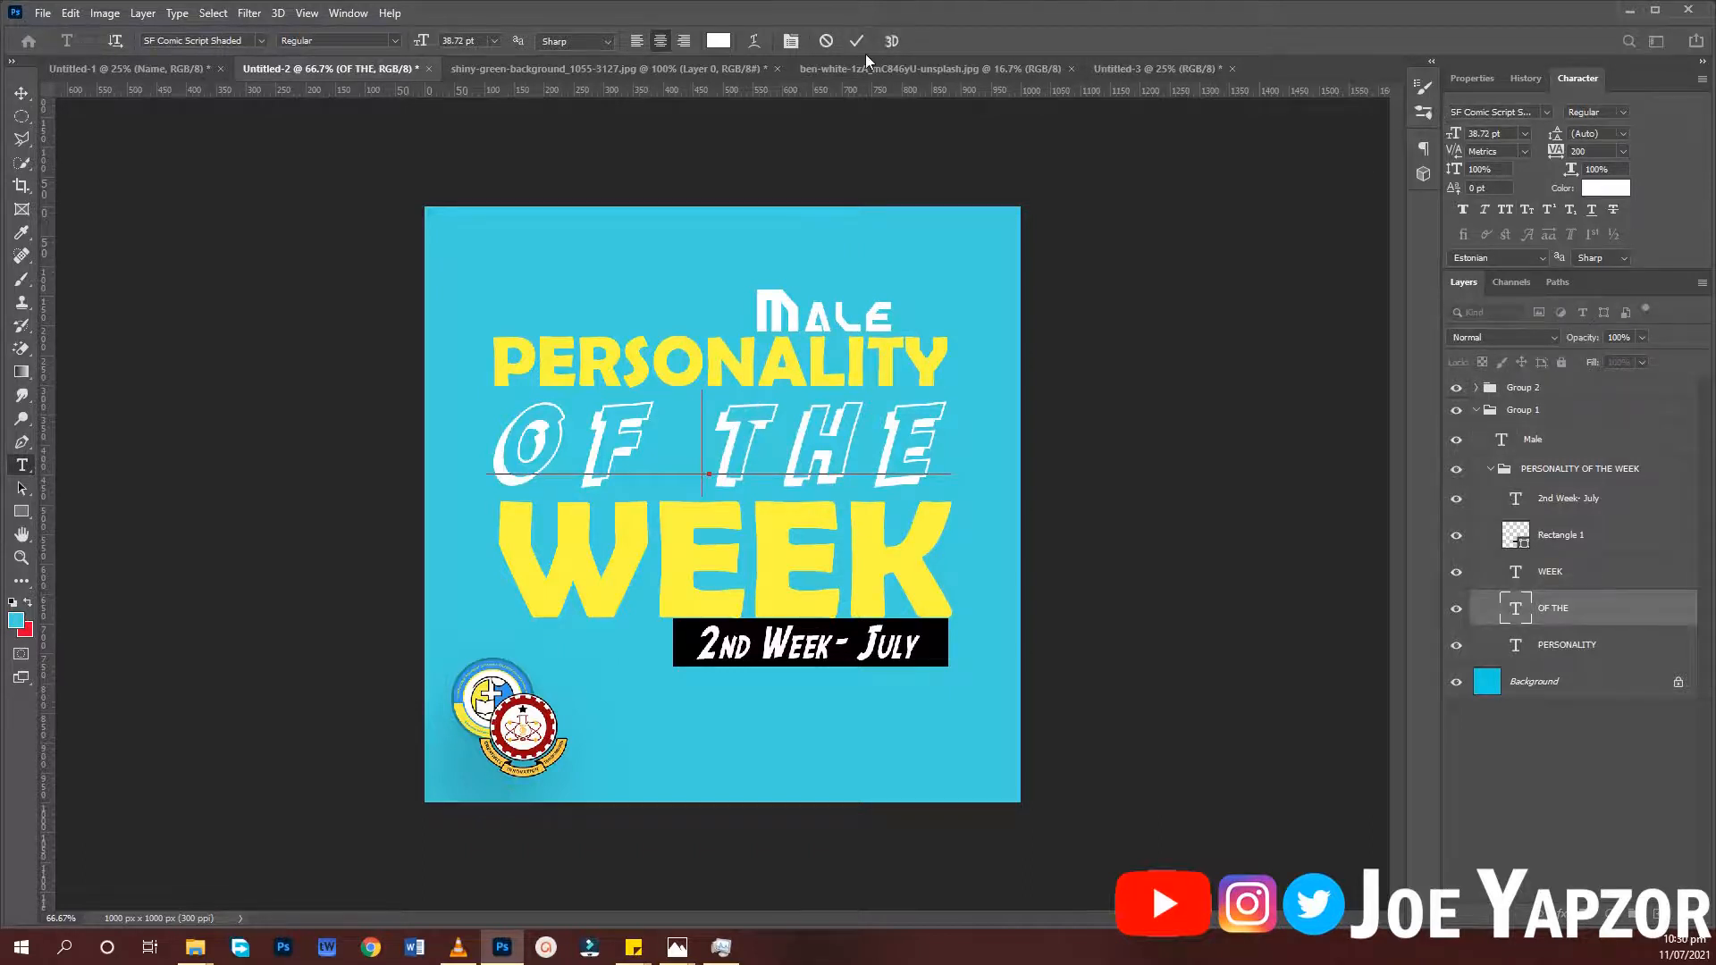
left_click(857, 41)
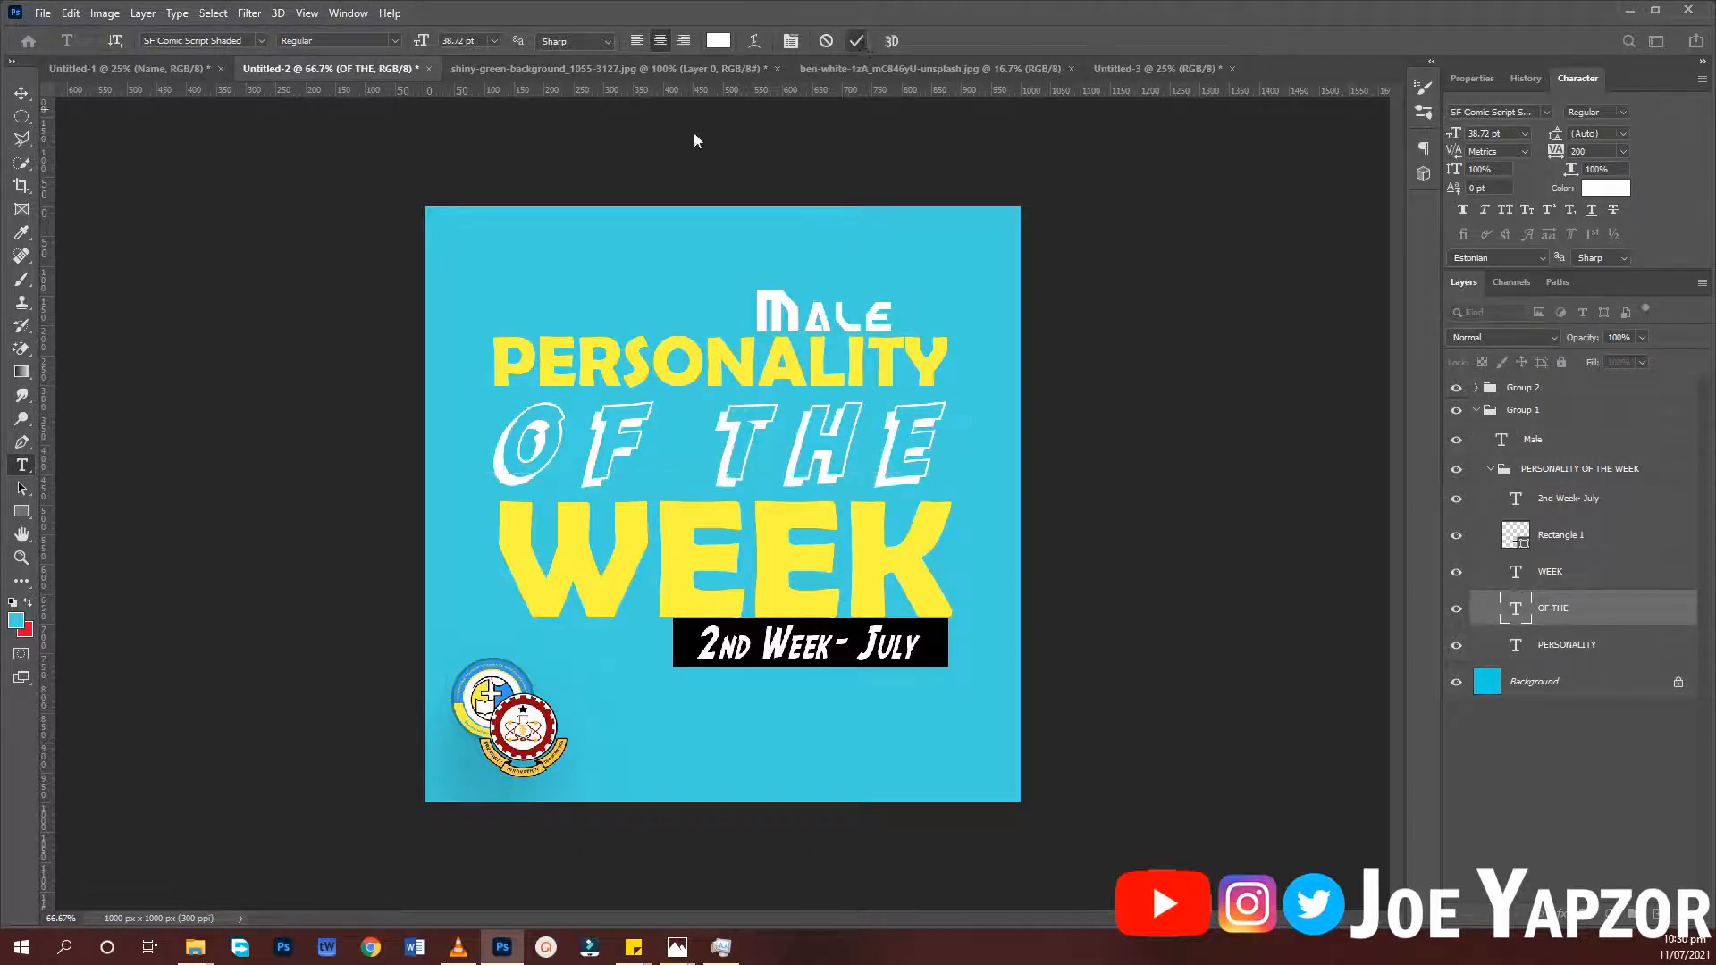
Copy the heading group into the Untitled-3 document, scale it to about 87% and place it in the flyer's upper-right corner
left_click(22, 94)
left_click_drag(778, 567, 365, 203)
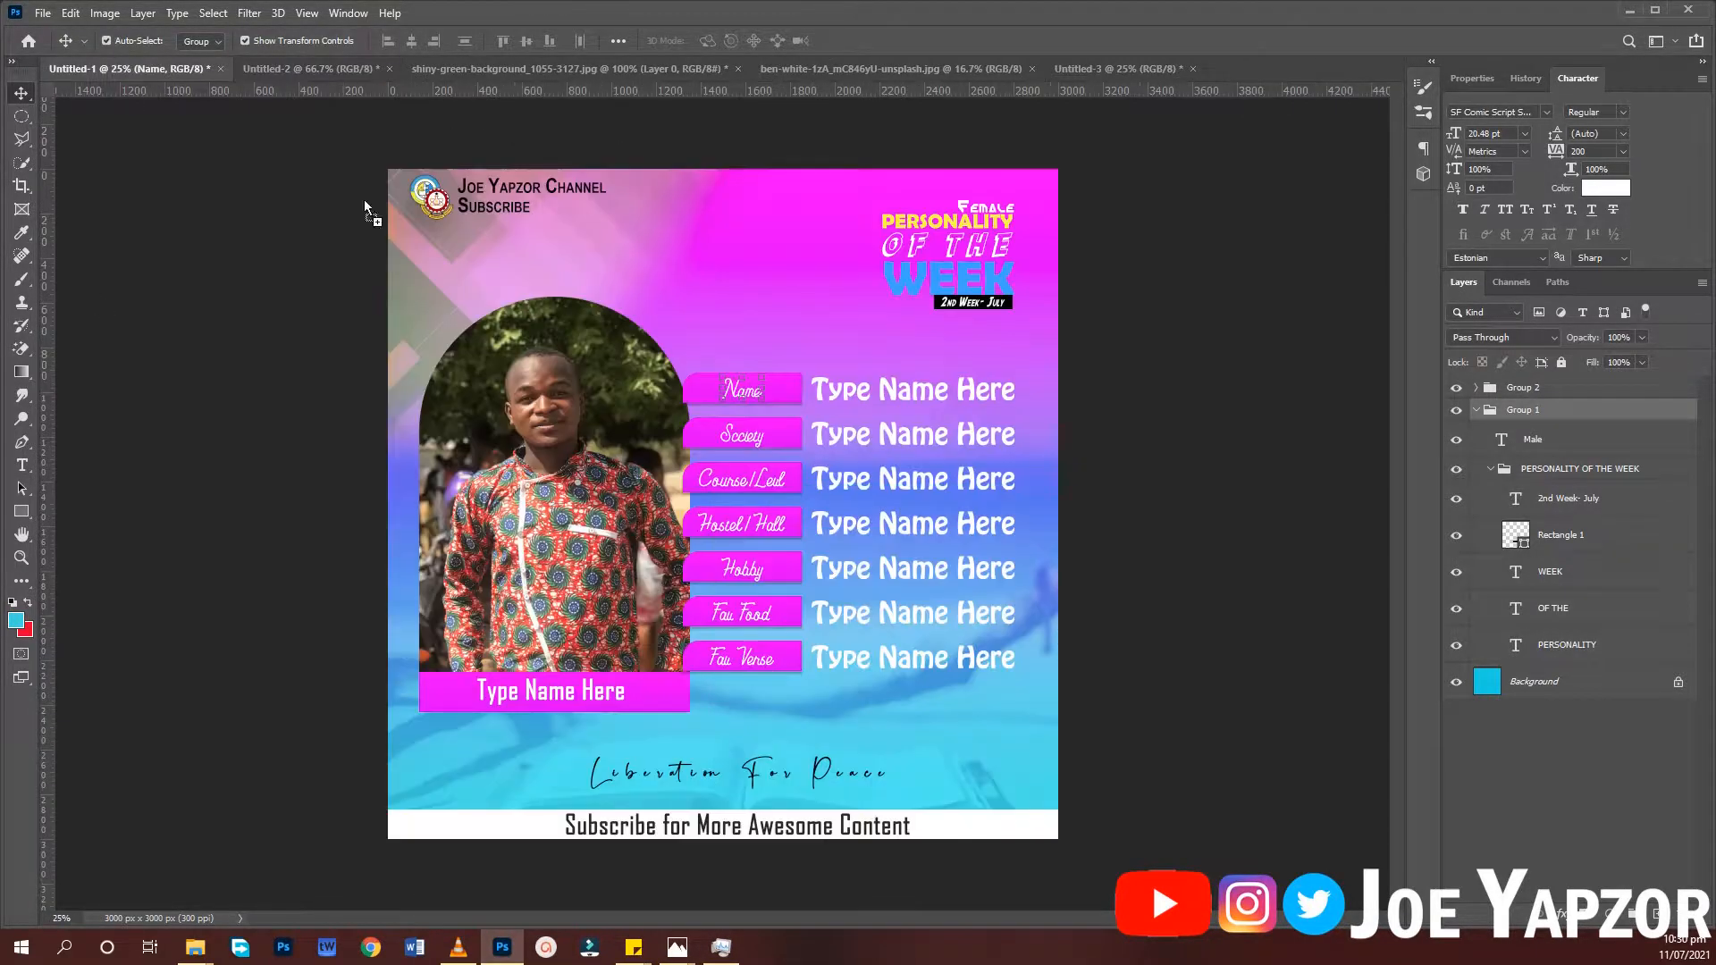
left_click_drag(1122, 73, 828, 260)
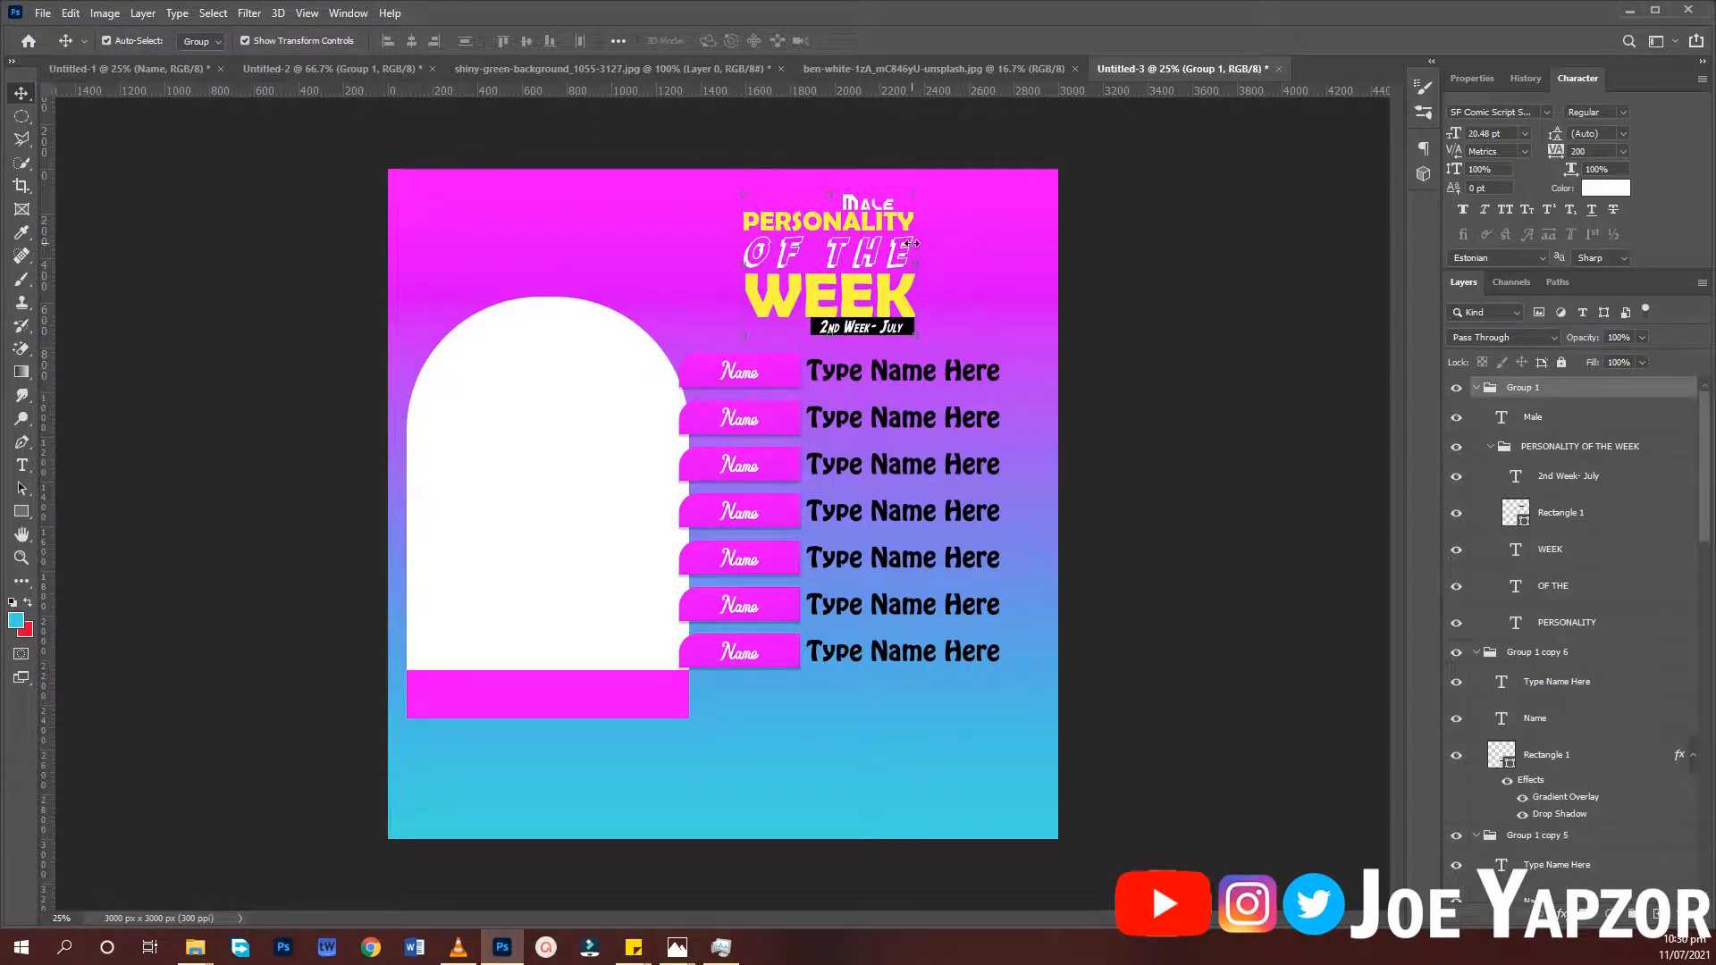
left_click_drag(925, 191, 988, 224)
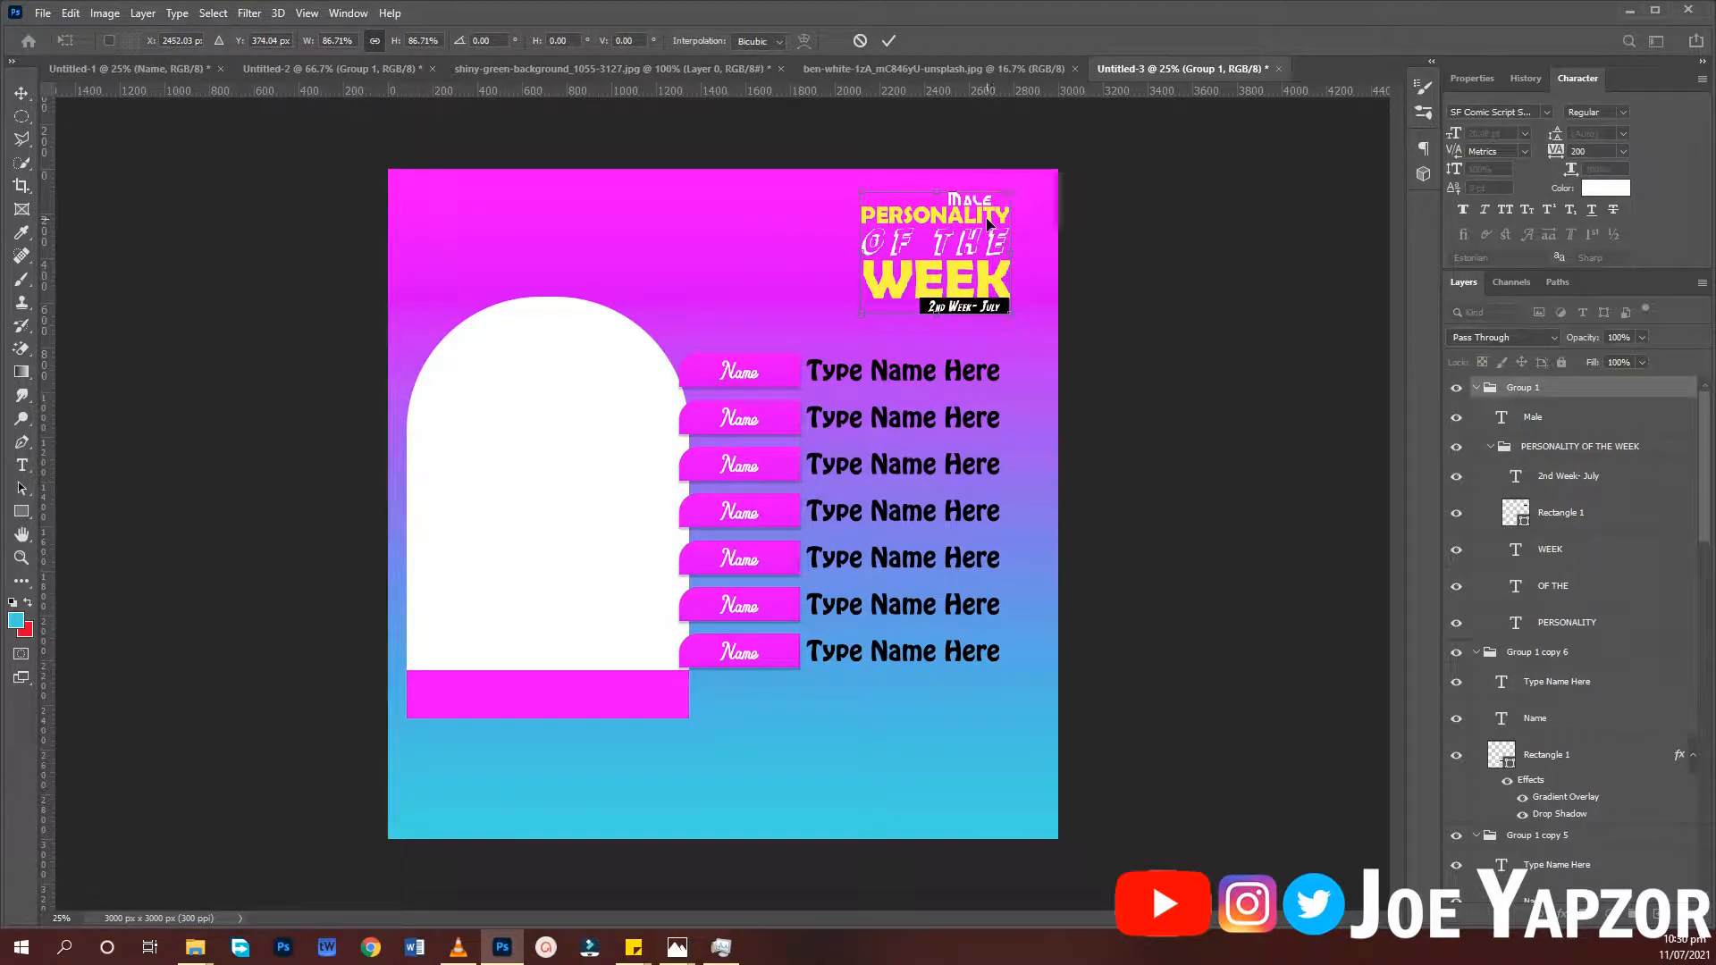
left_click(1254, 256)
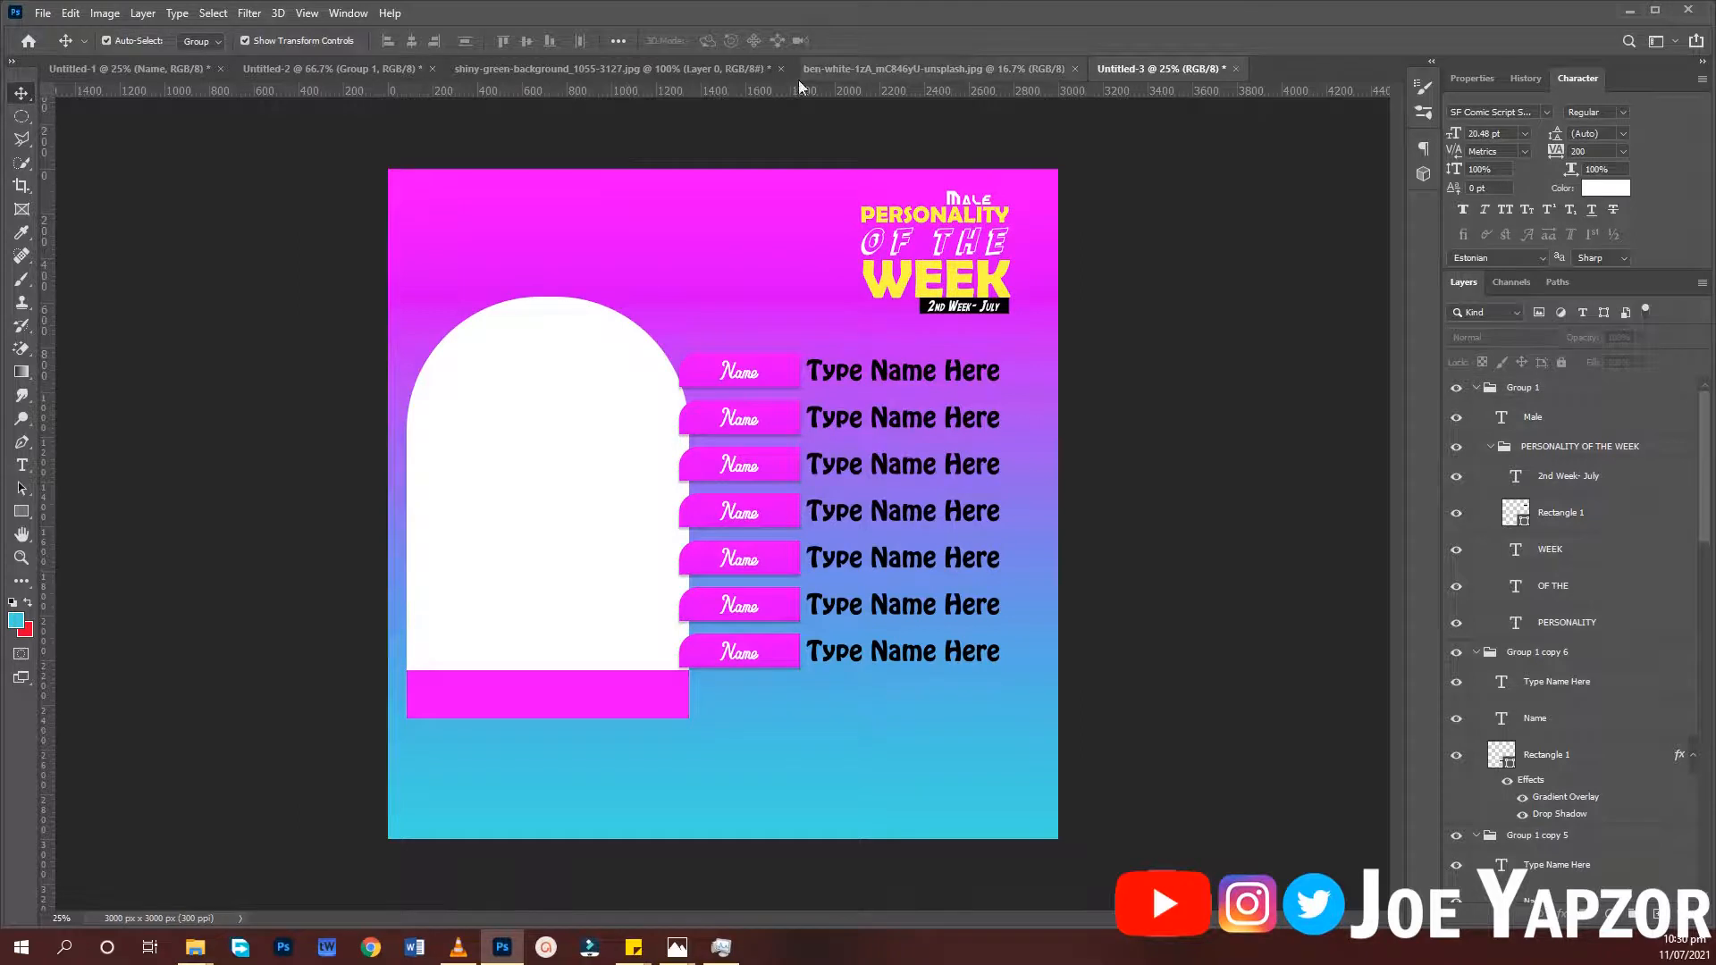
Copy the logo group from Untitled-2 into Untitled-3 and place it in the flyer's upper-left corner
left_click(898, 73)
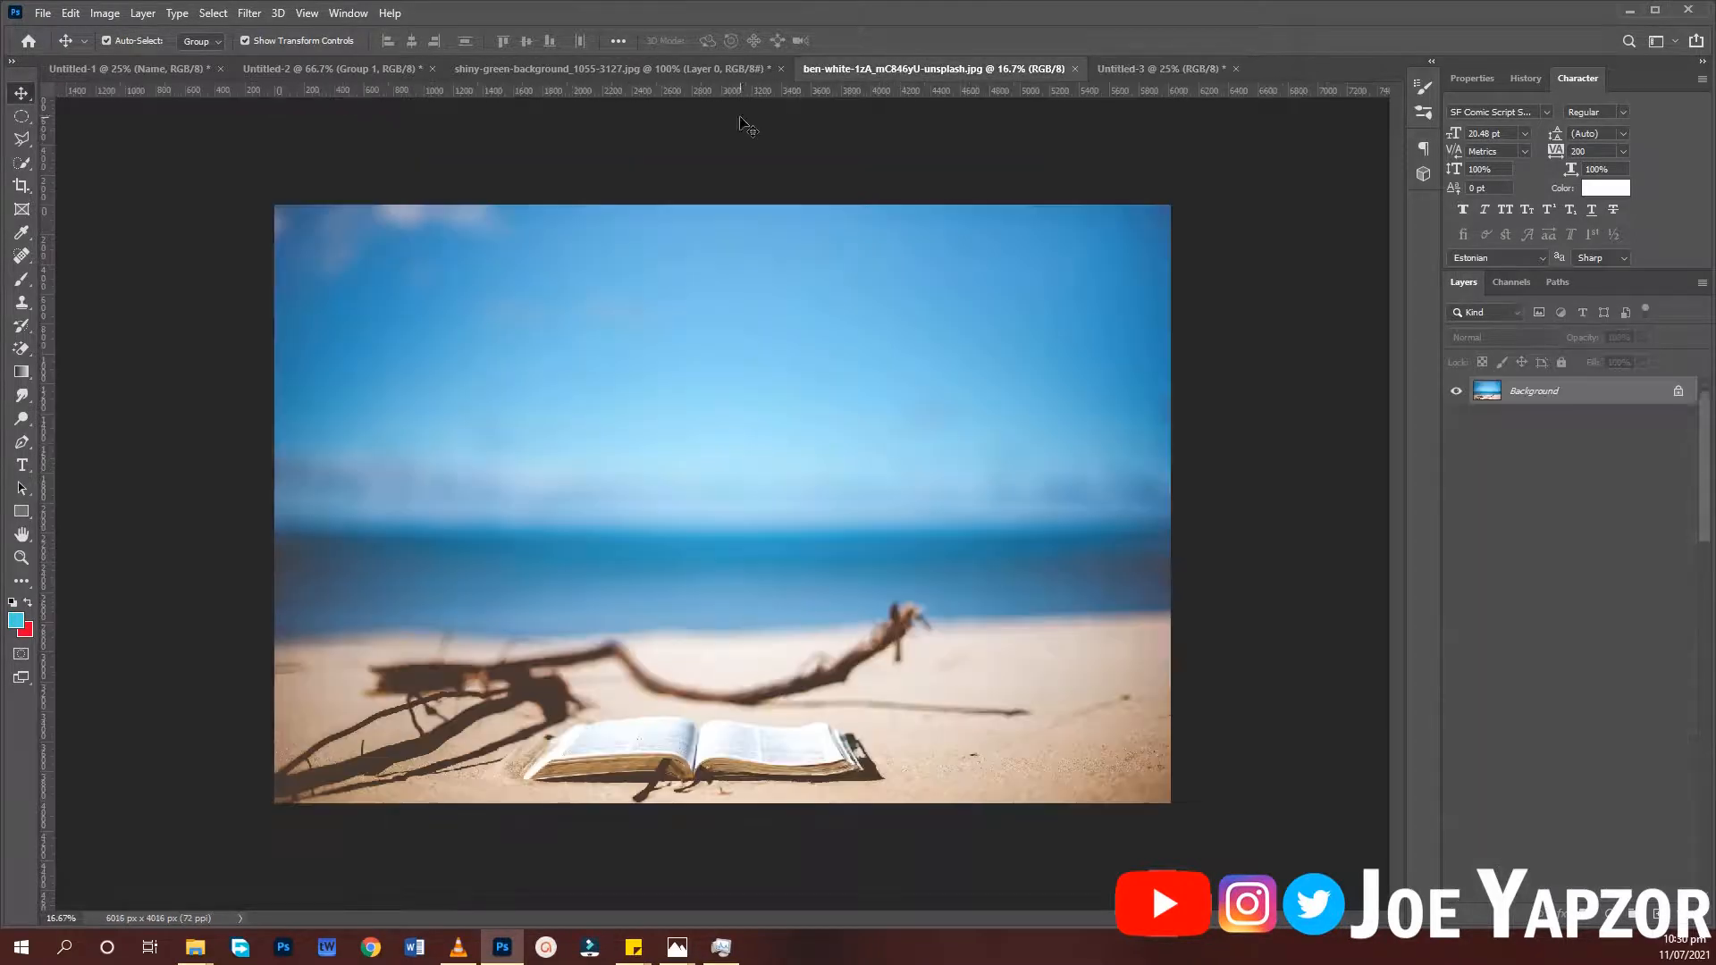
left_click(699, 71)
left_click(412, 69)
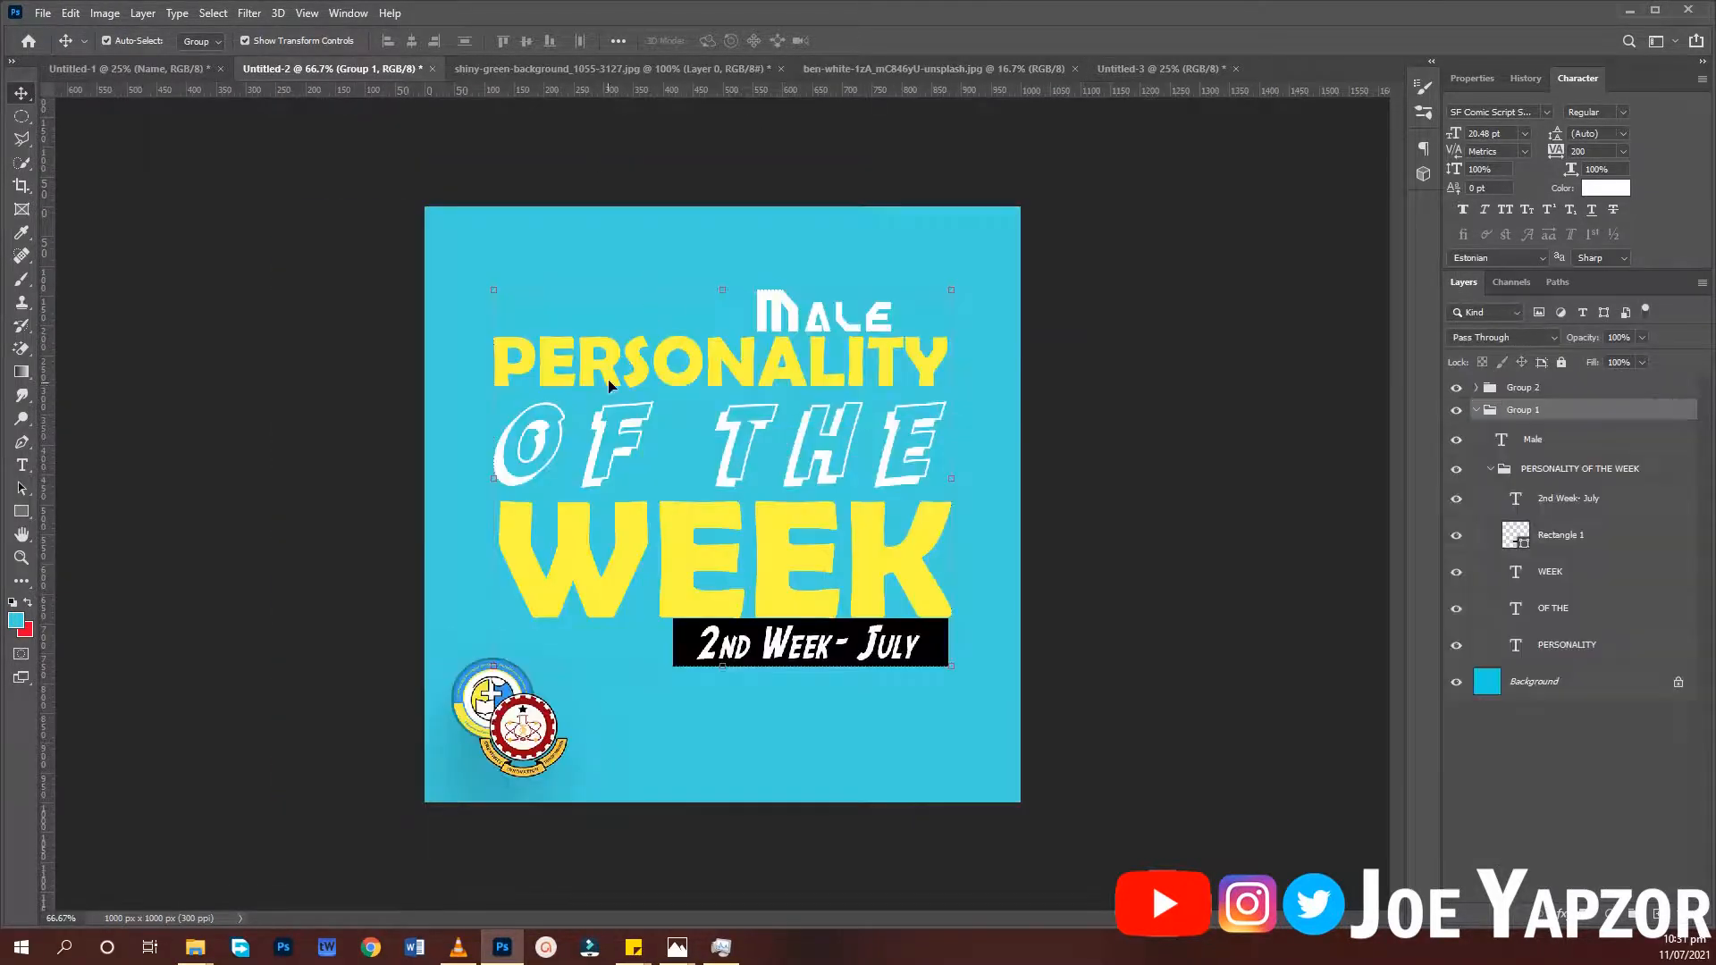
left_click_drag(517, 753, 695, 217)
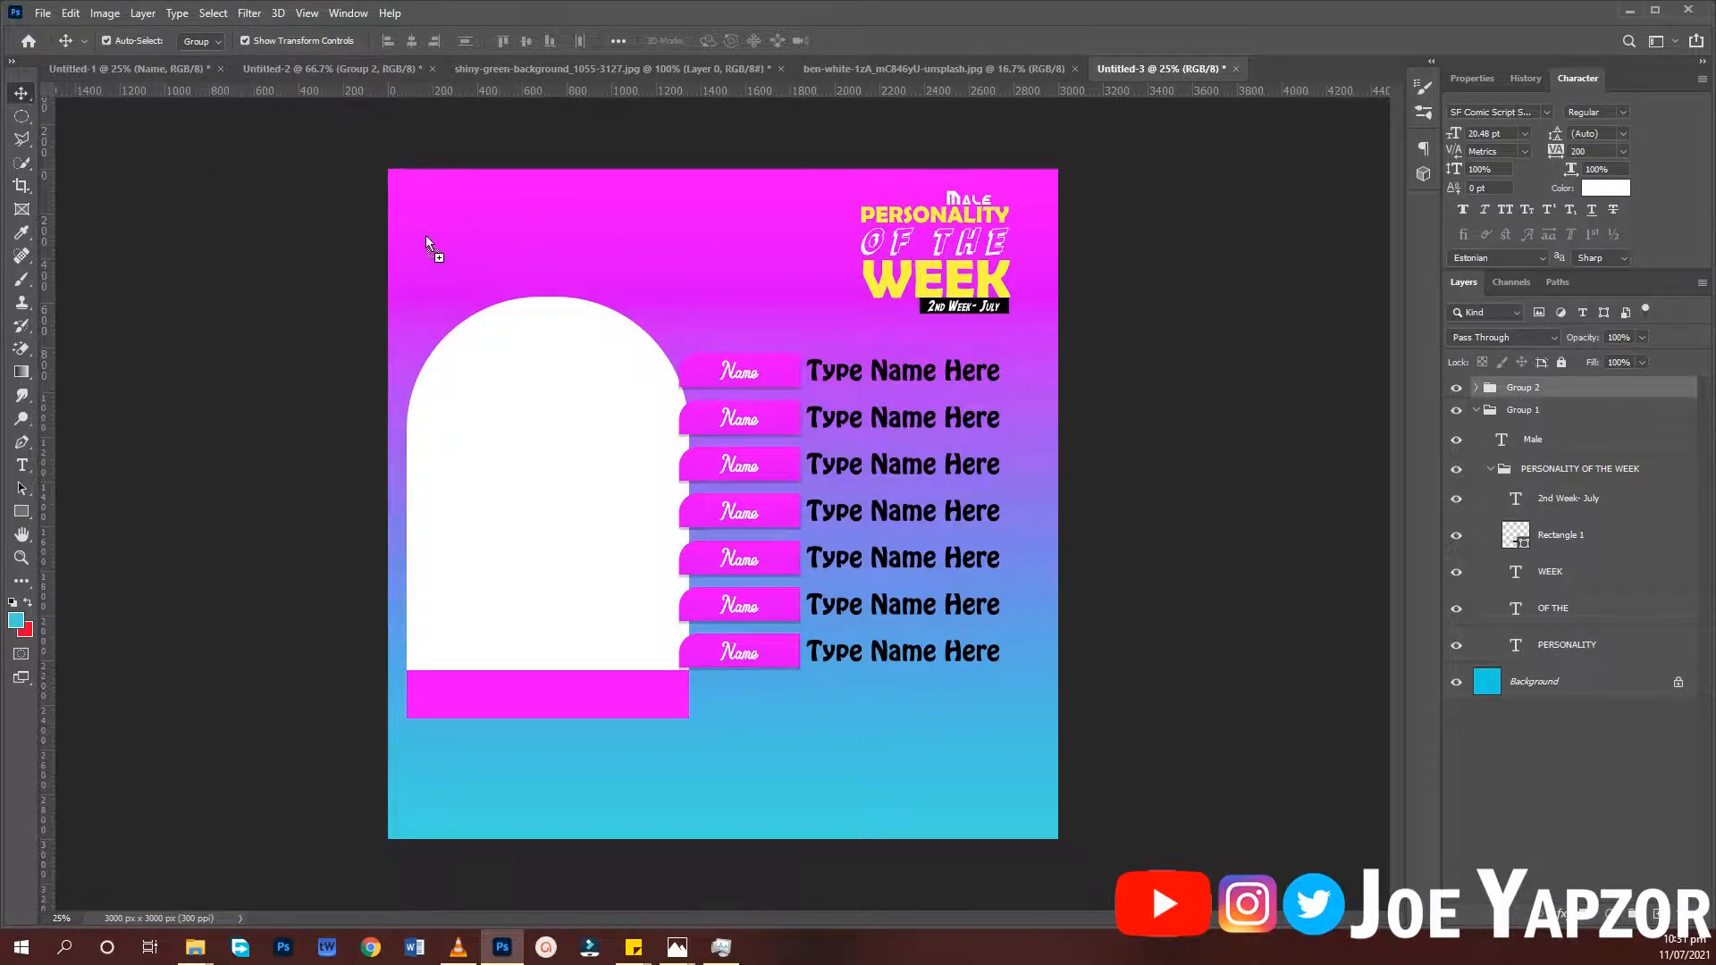
left_click_drag(425, 234, 424, 214)
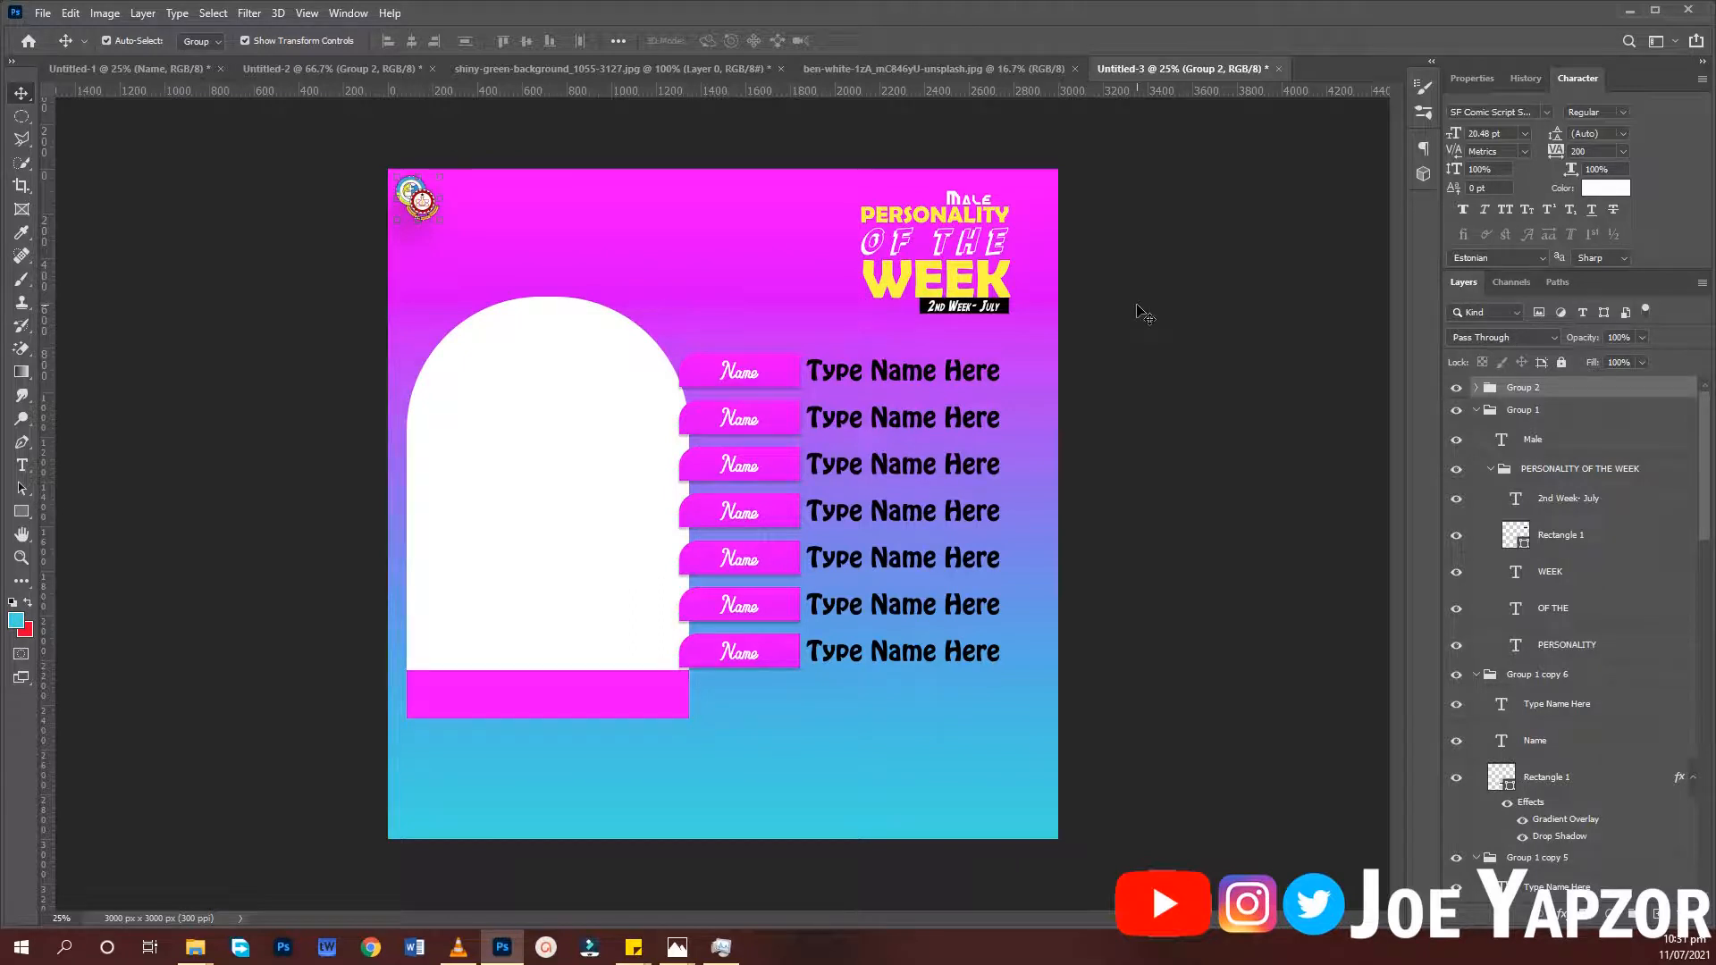
left_click(1100, 310)
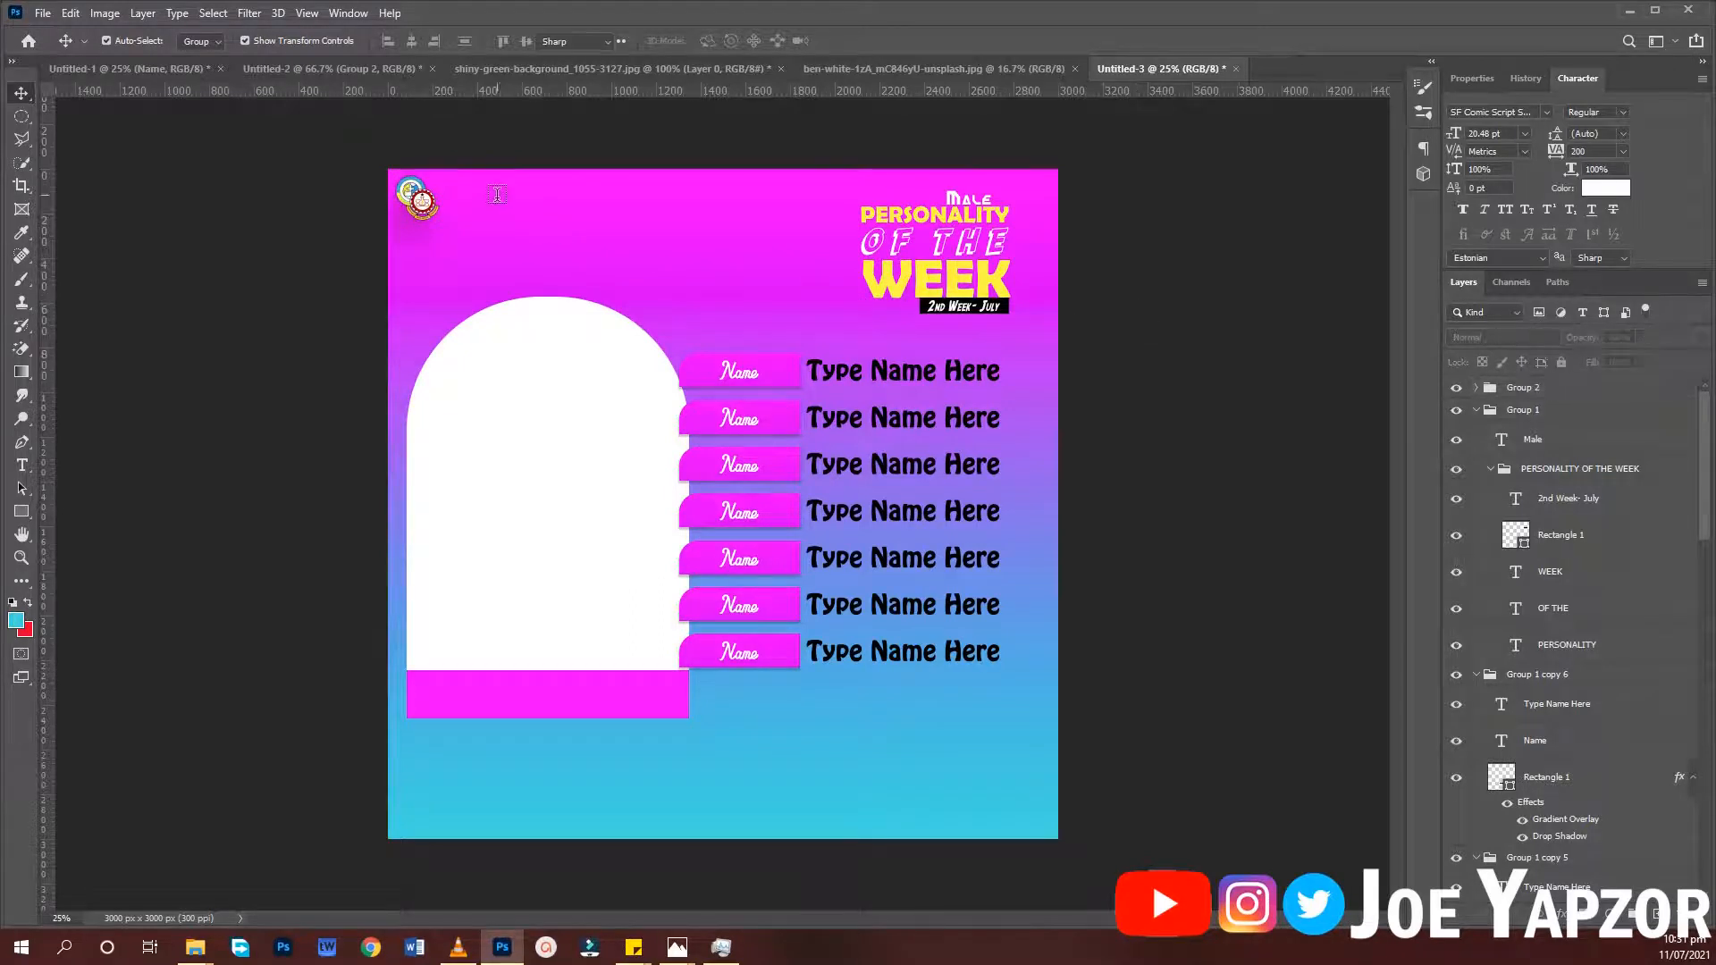
Add a text with the channel name and place it to the right of the logo
key("t")
left_click(468, 189)
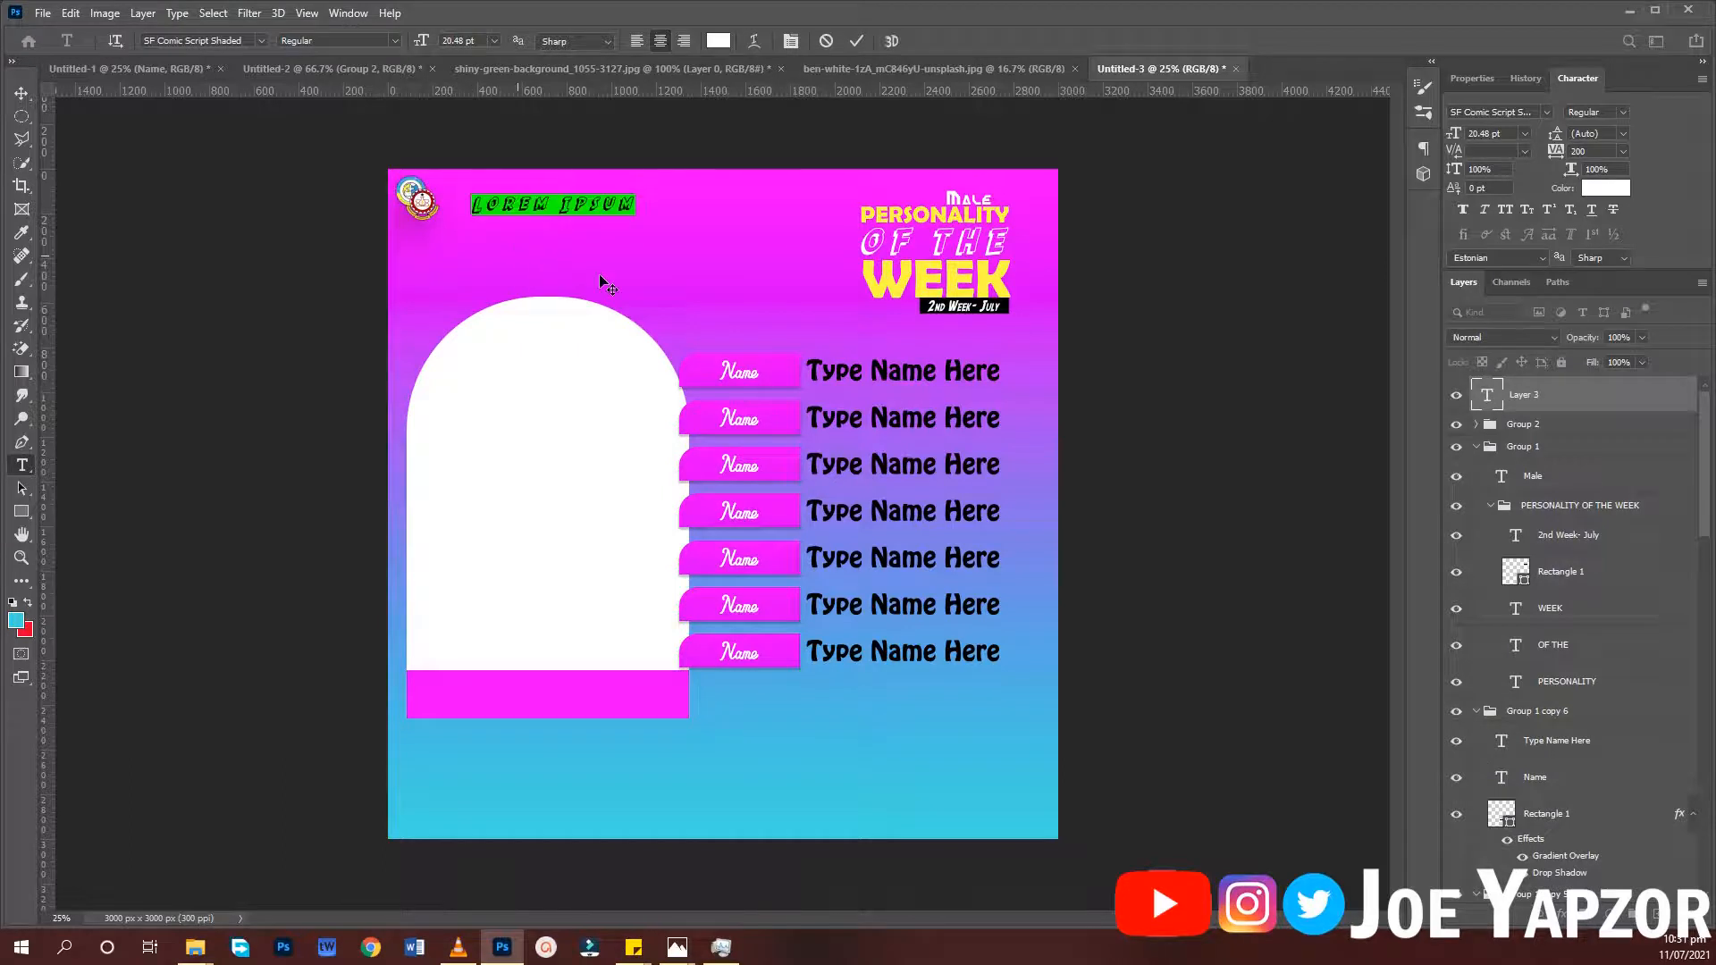
type("Joe")
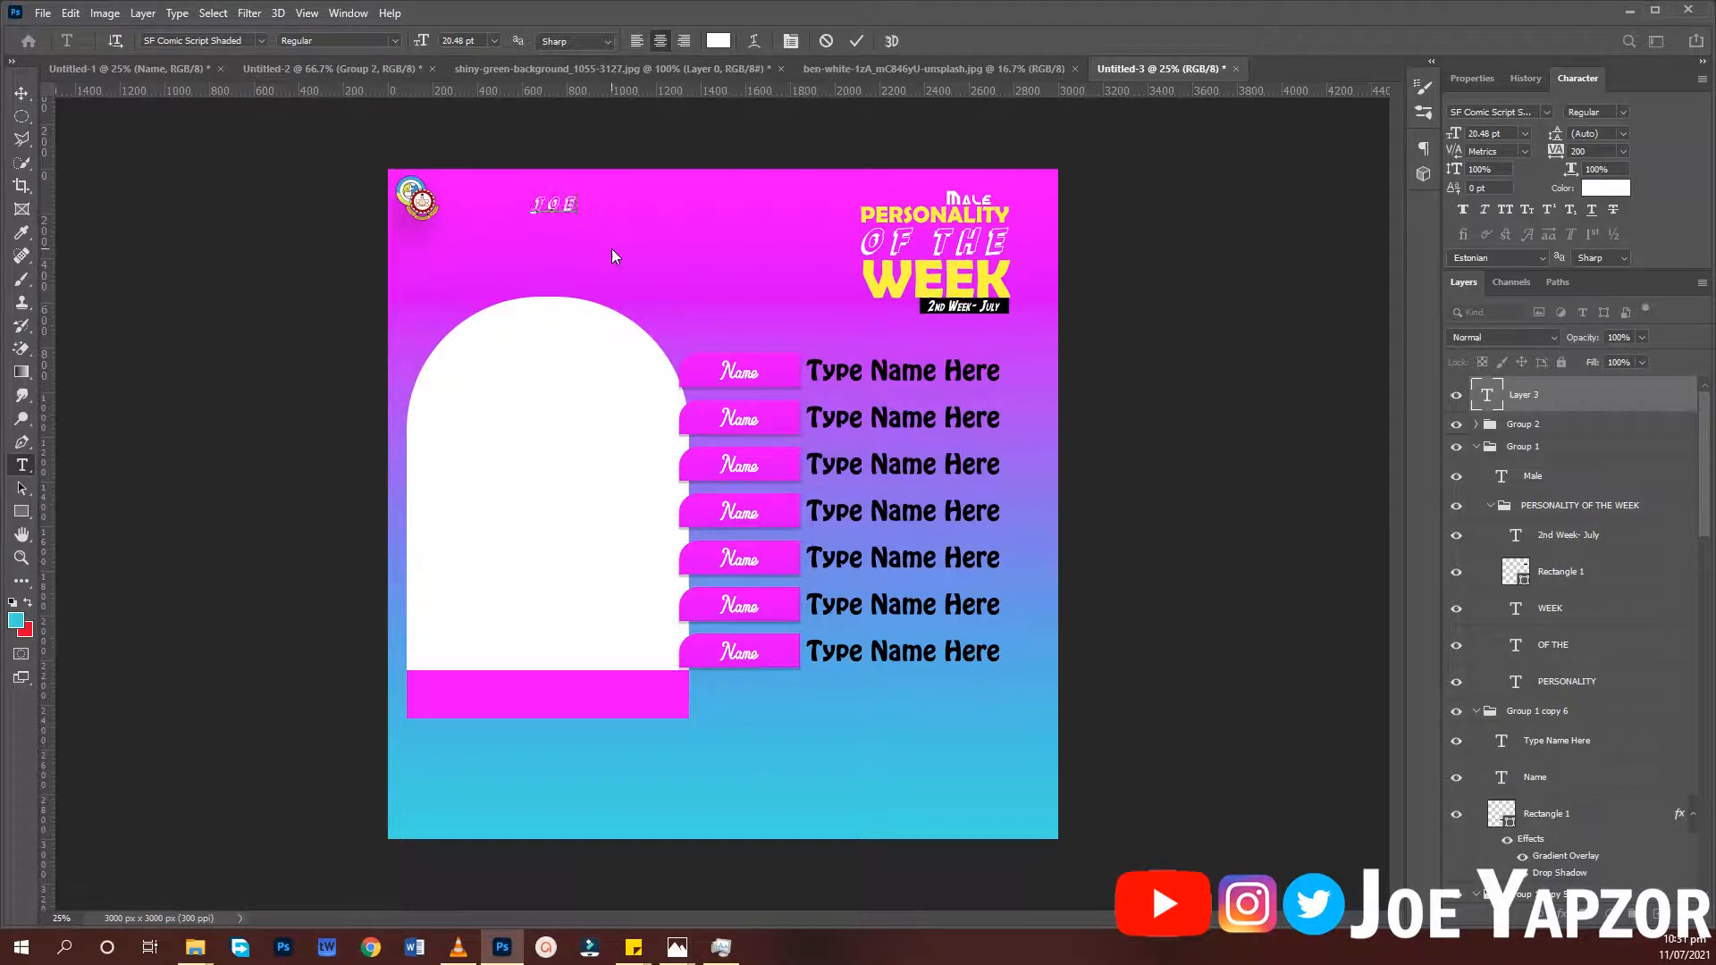
type(" Yaperr Cha")
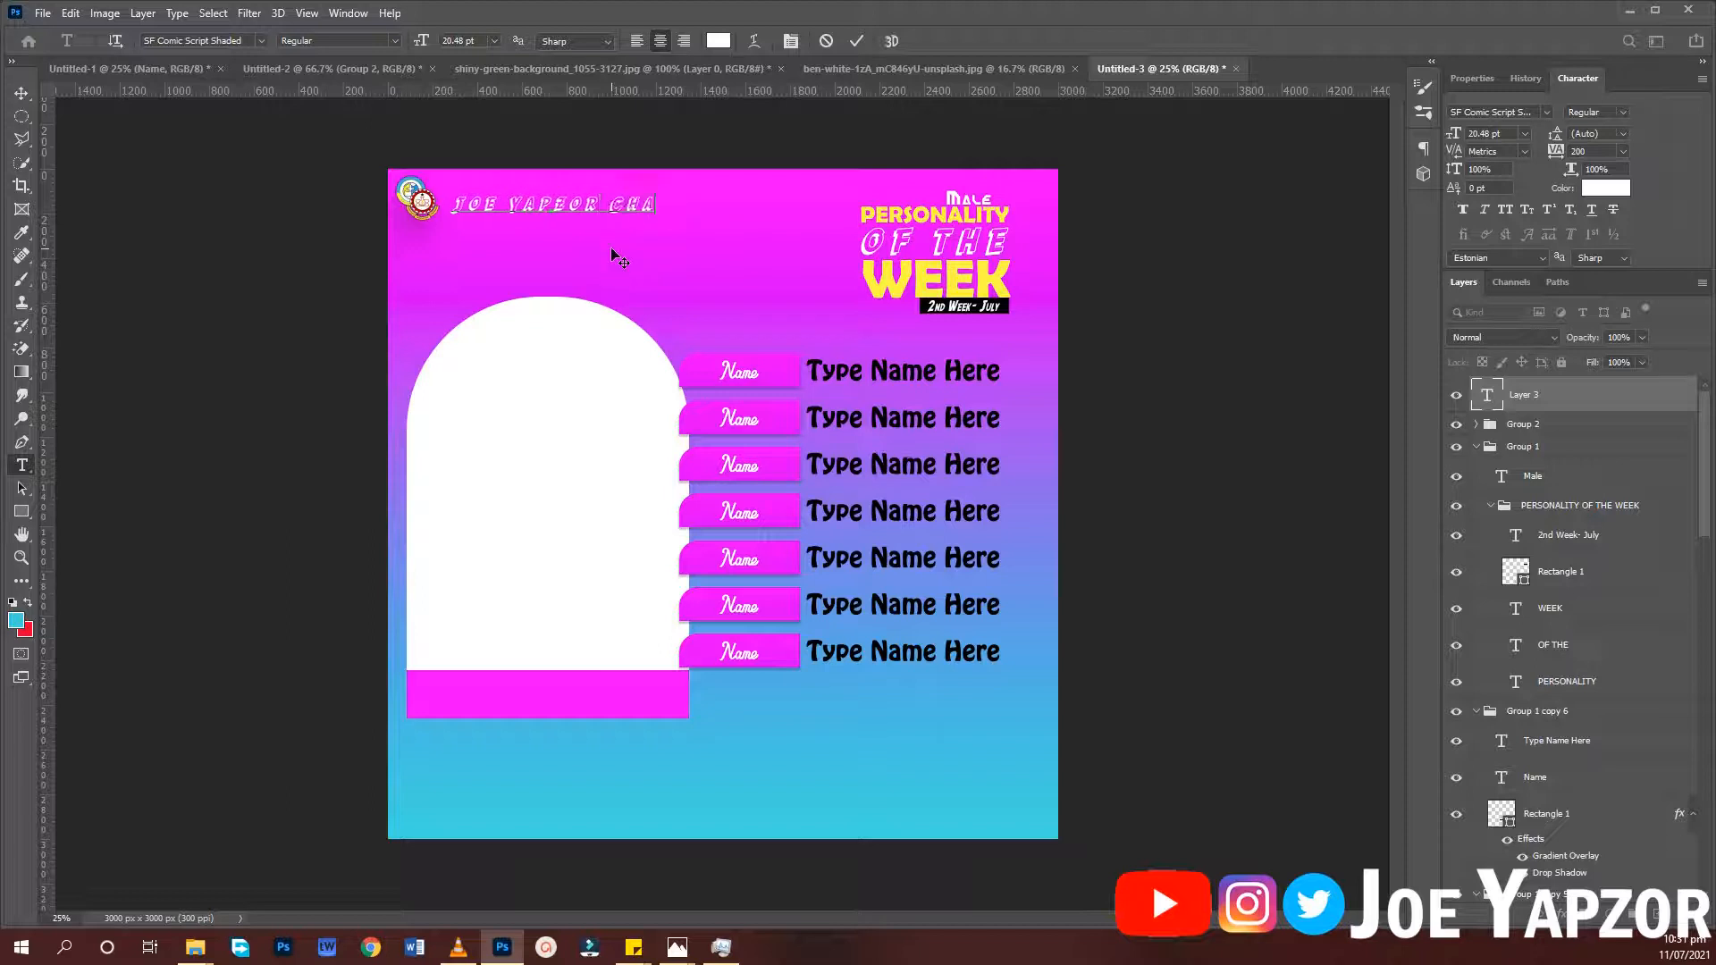
type("nne")
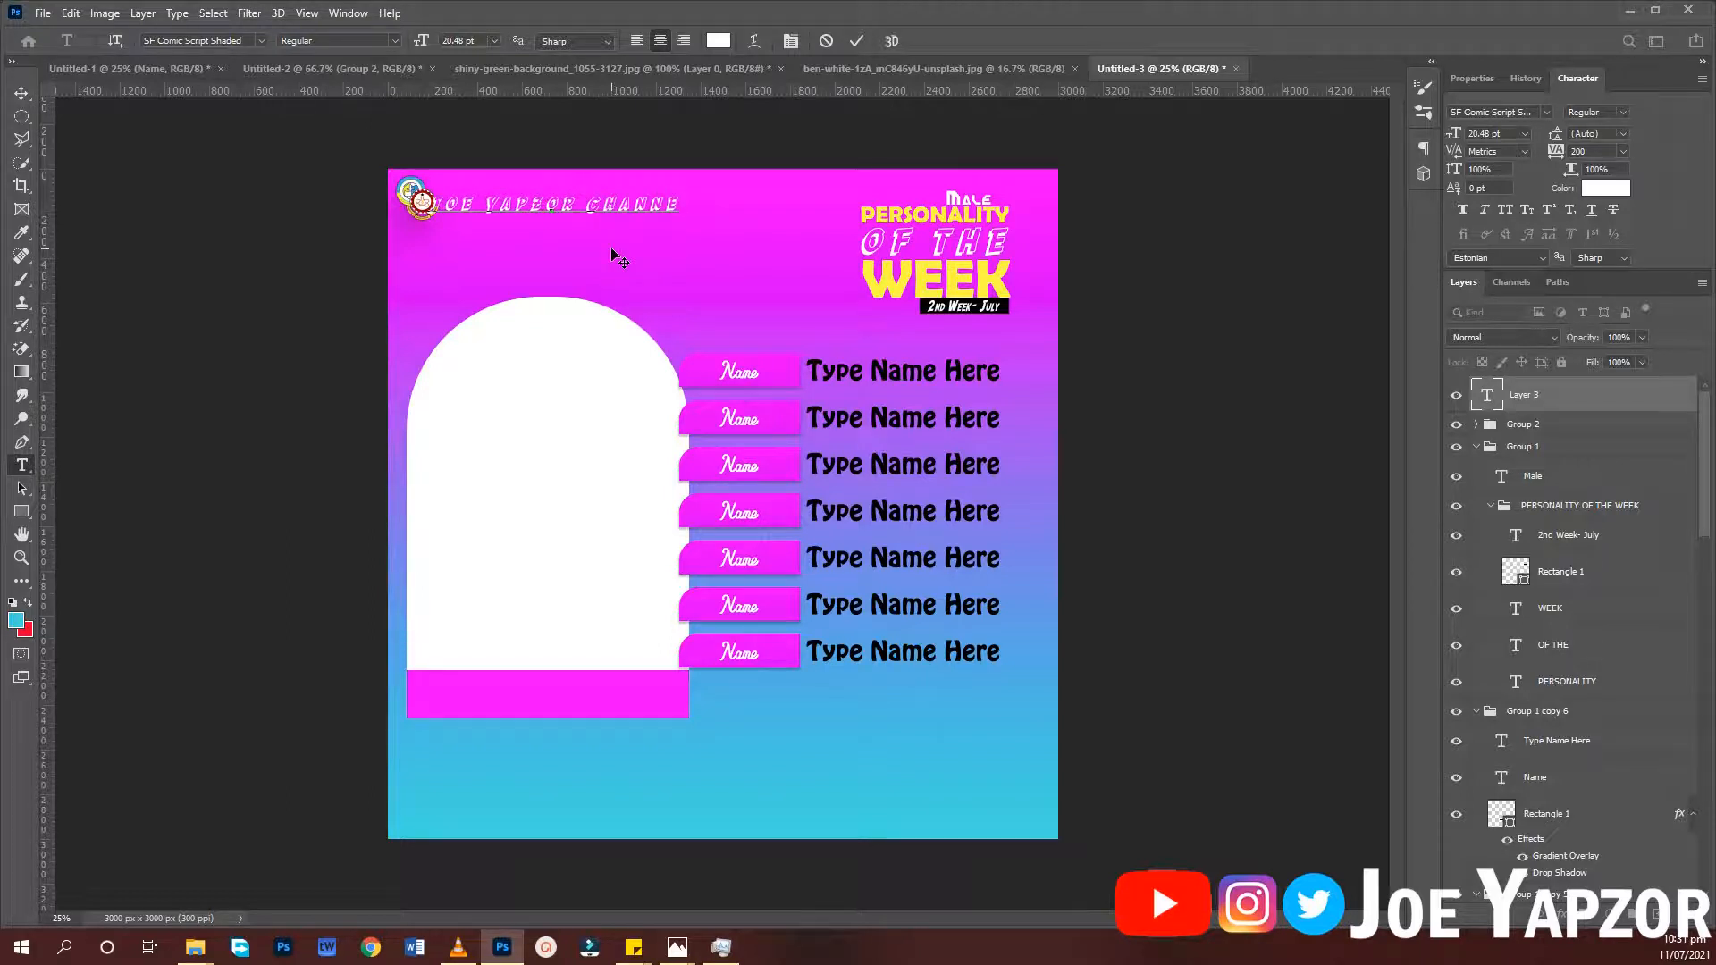
type("l")
left_click_drag(554, 286, 604, 286)
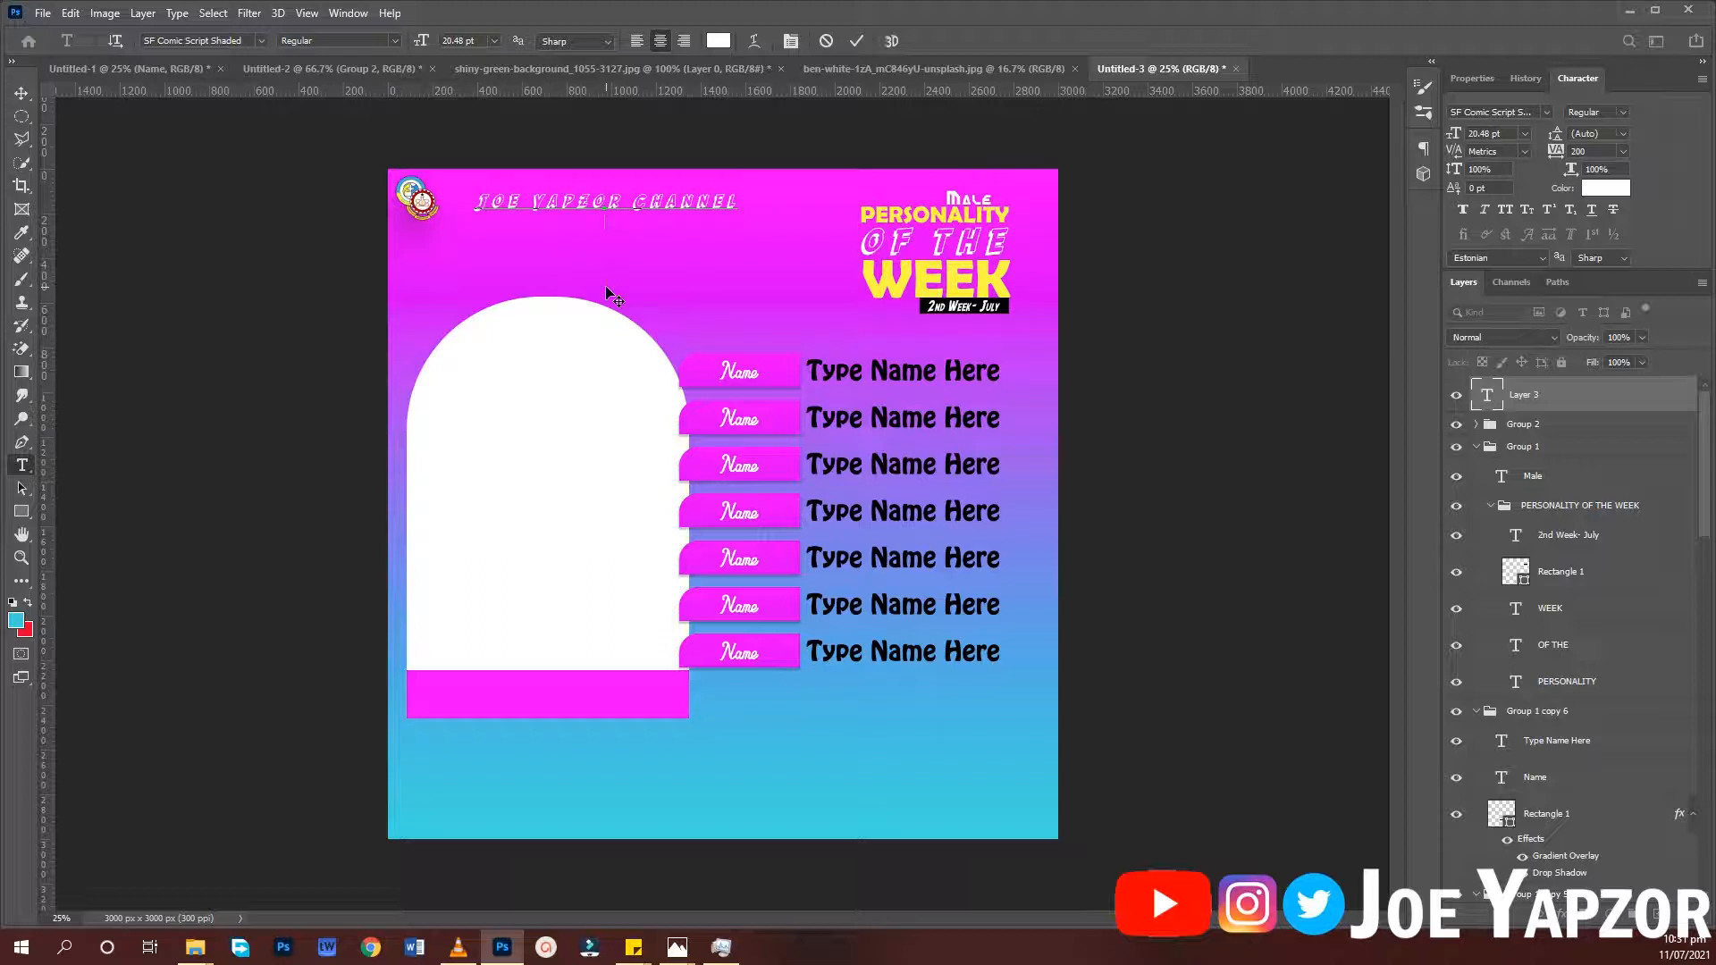
Add "Subscribe" as a second line beneath the channel name
type("Youtub")
key("BackSpace")
key("BackSpace")
key("BackSpace")
key("BackSpace")
key("BackSpace")
key("BackSpace")
type("Subscribe")
Set both lines of the channel text to Arial Narrow Bold in small caps
key("ctrl+a")
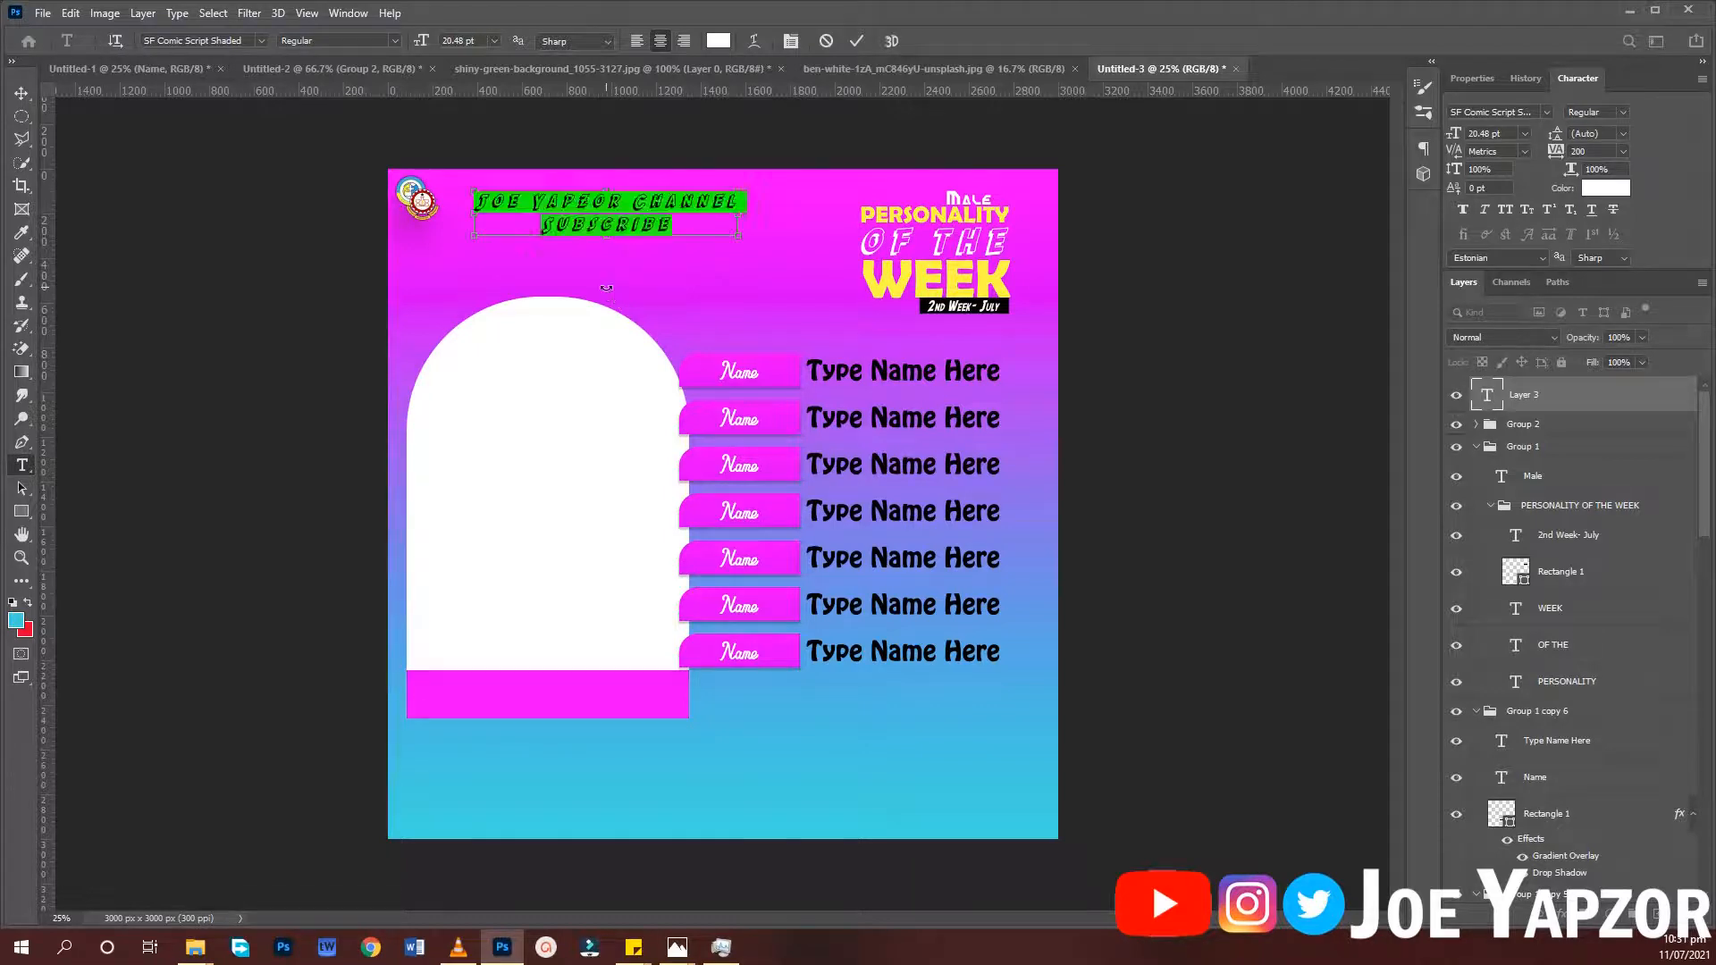
left_click(259, 41)
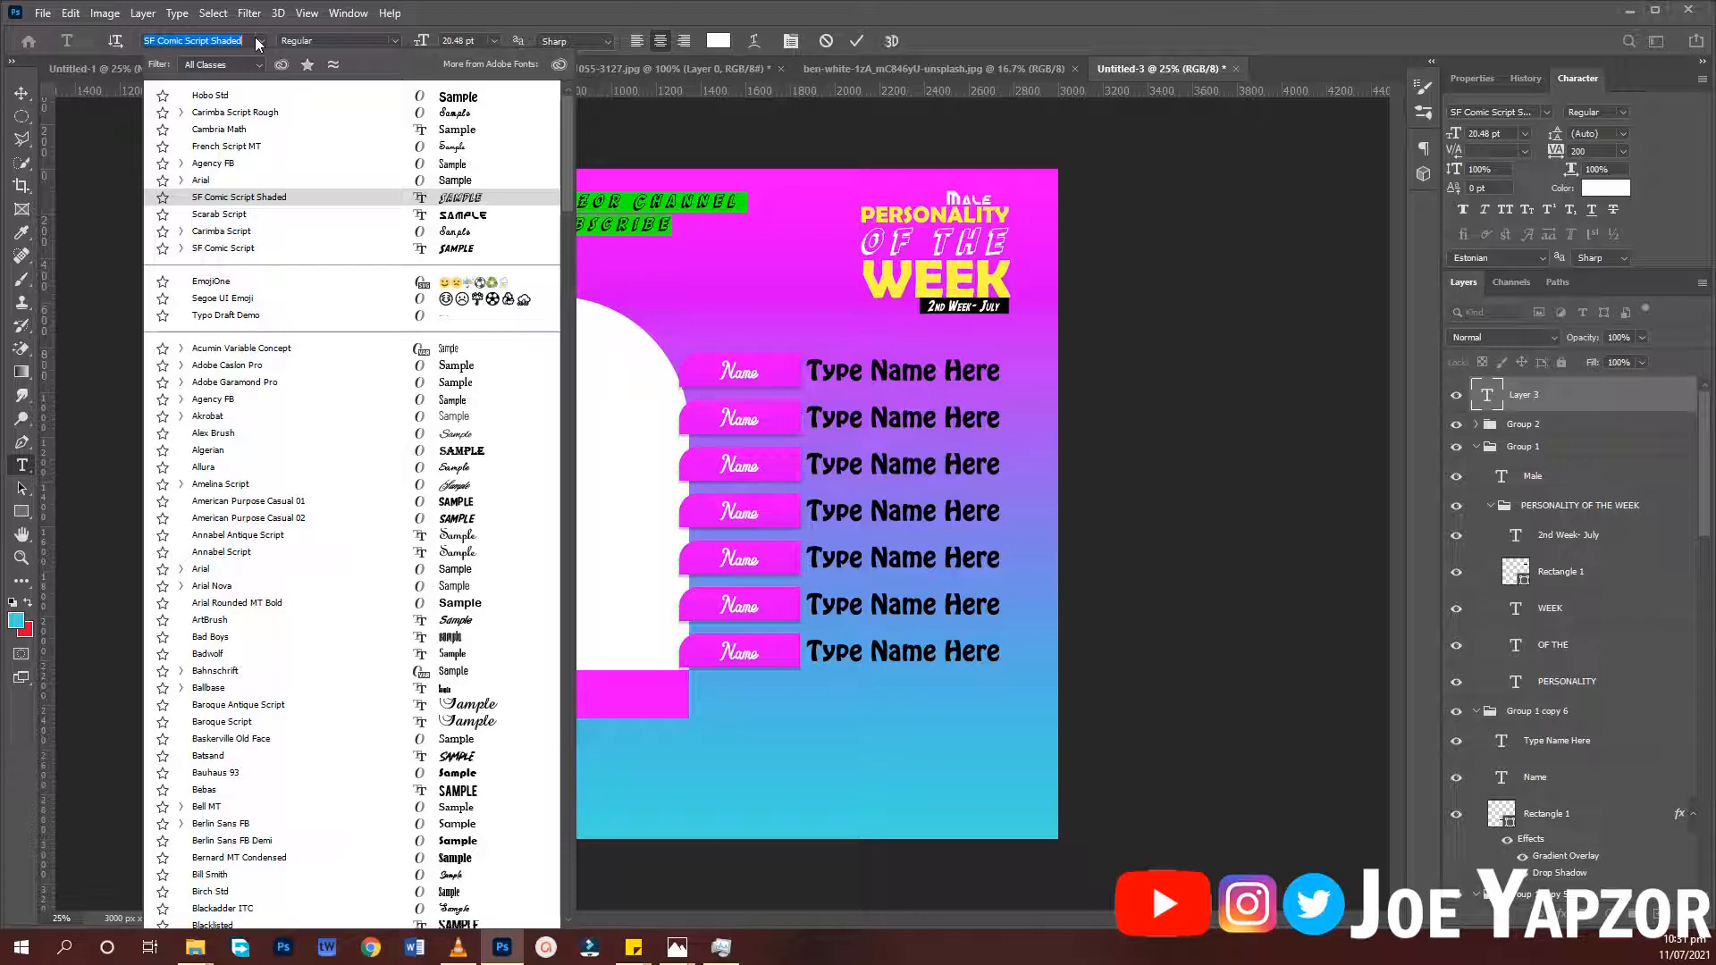
type("ari")
type("a;")
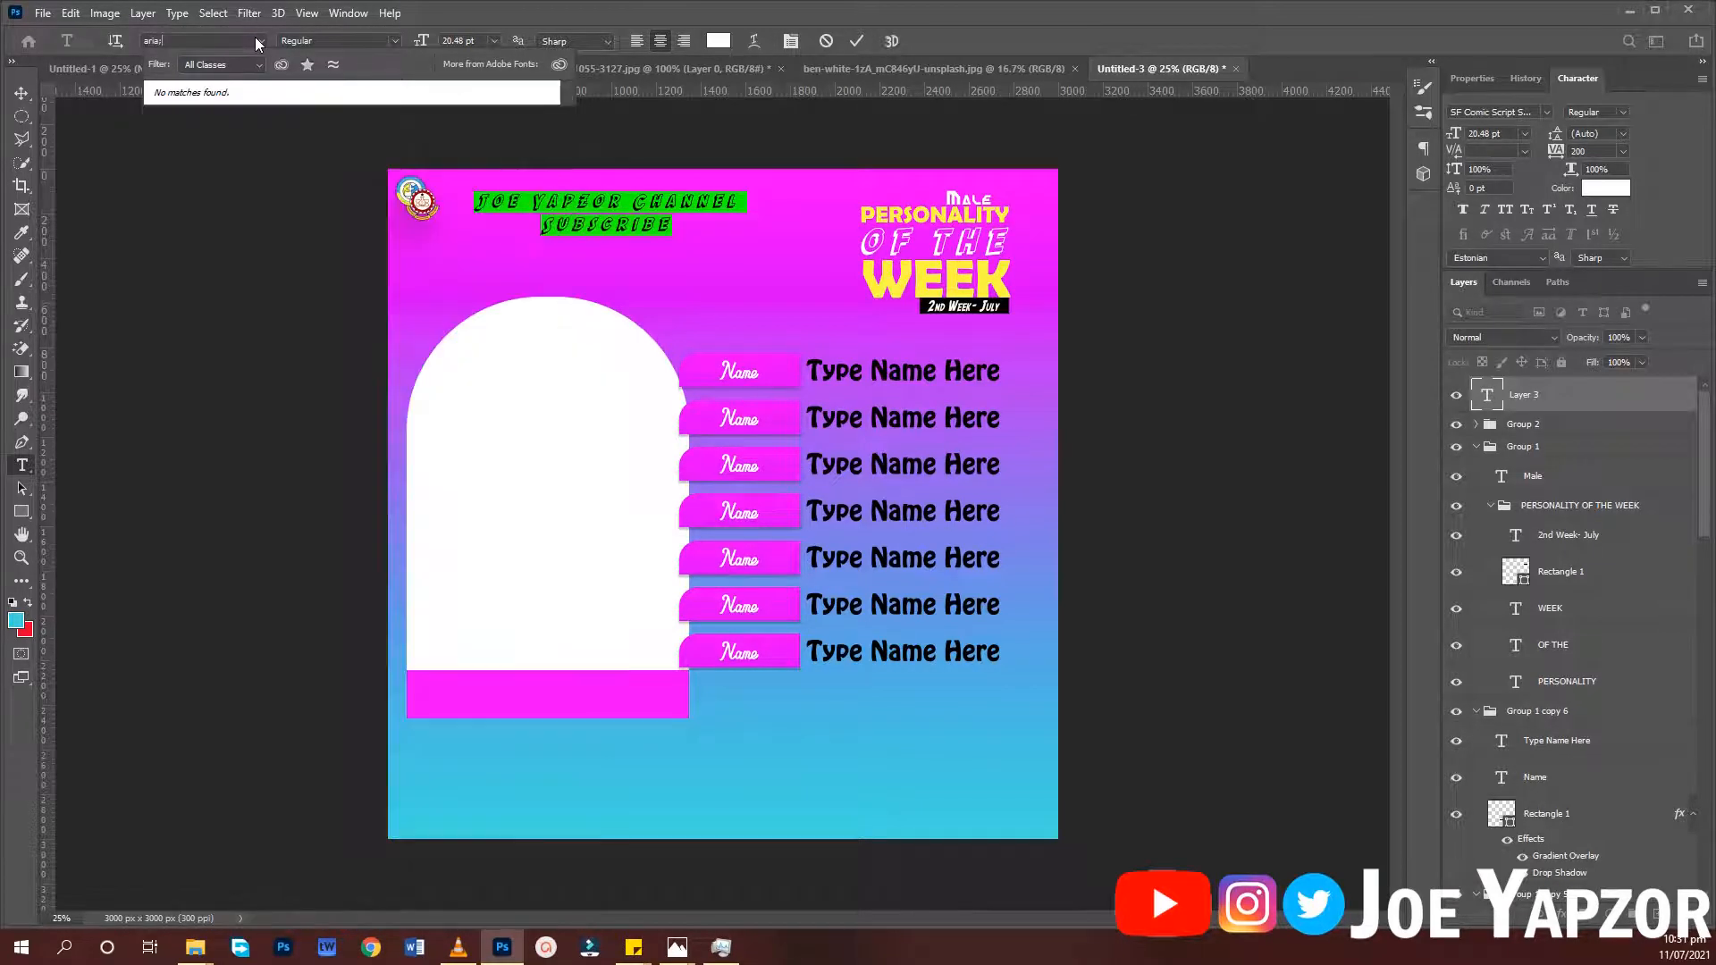
key("BackSpace")
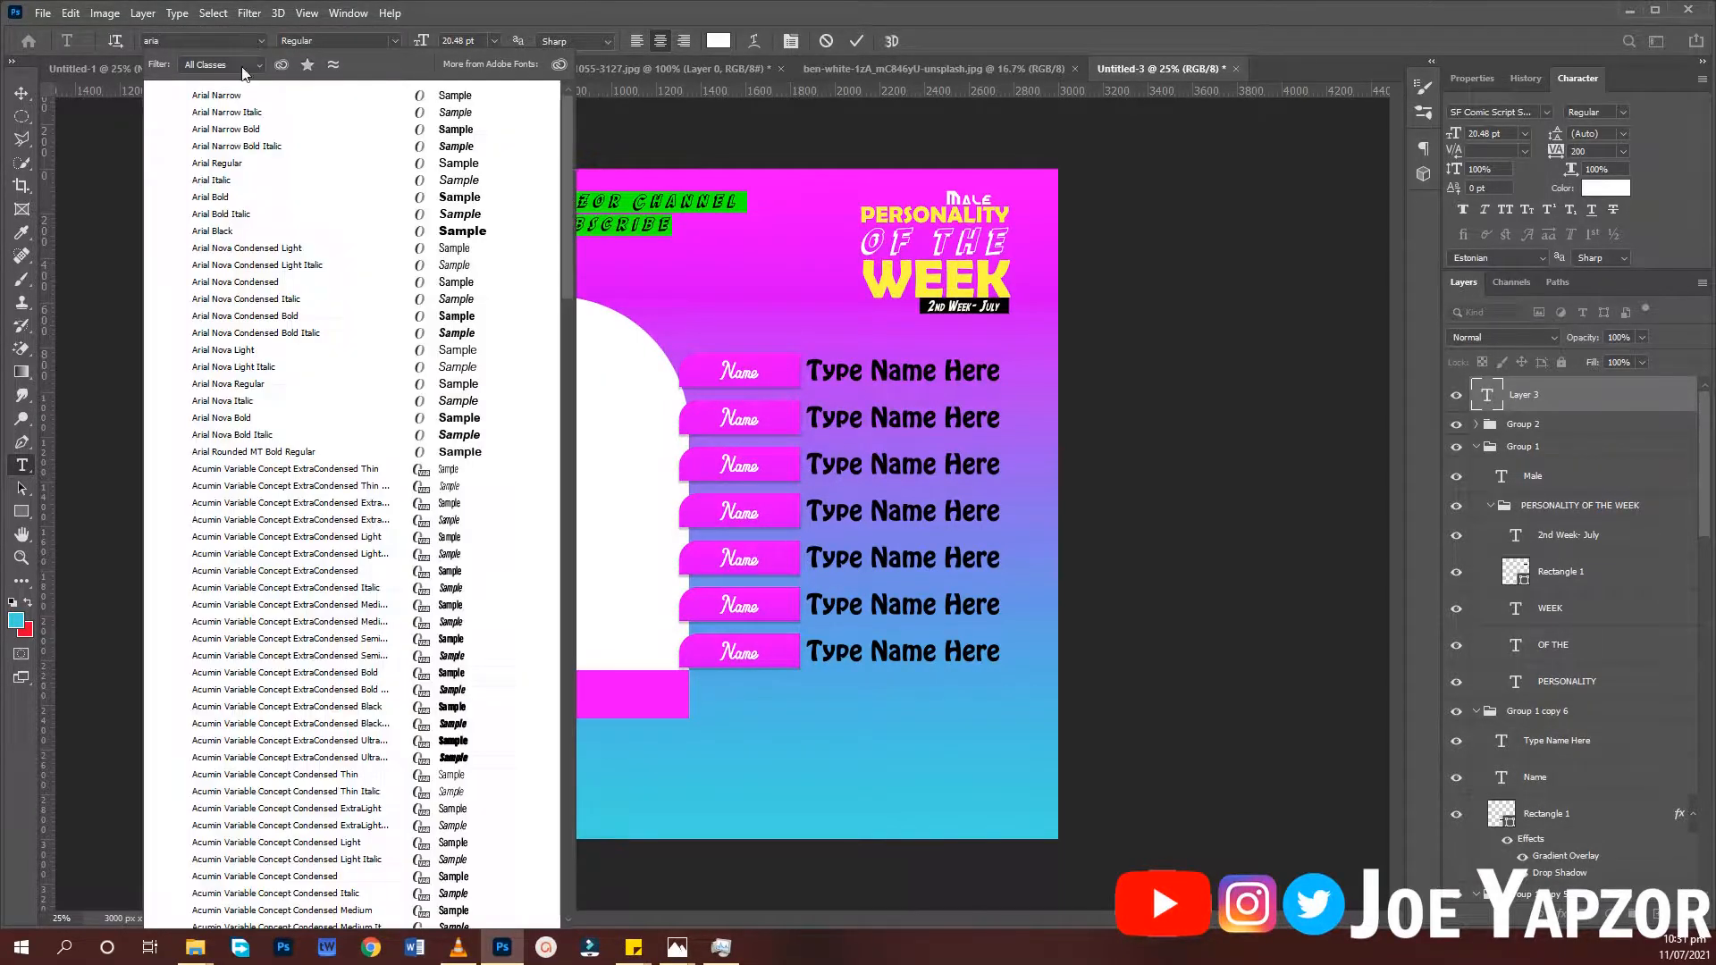
left_click(239, 134)
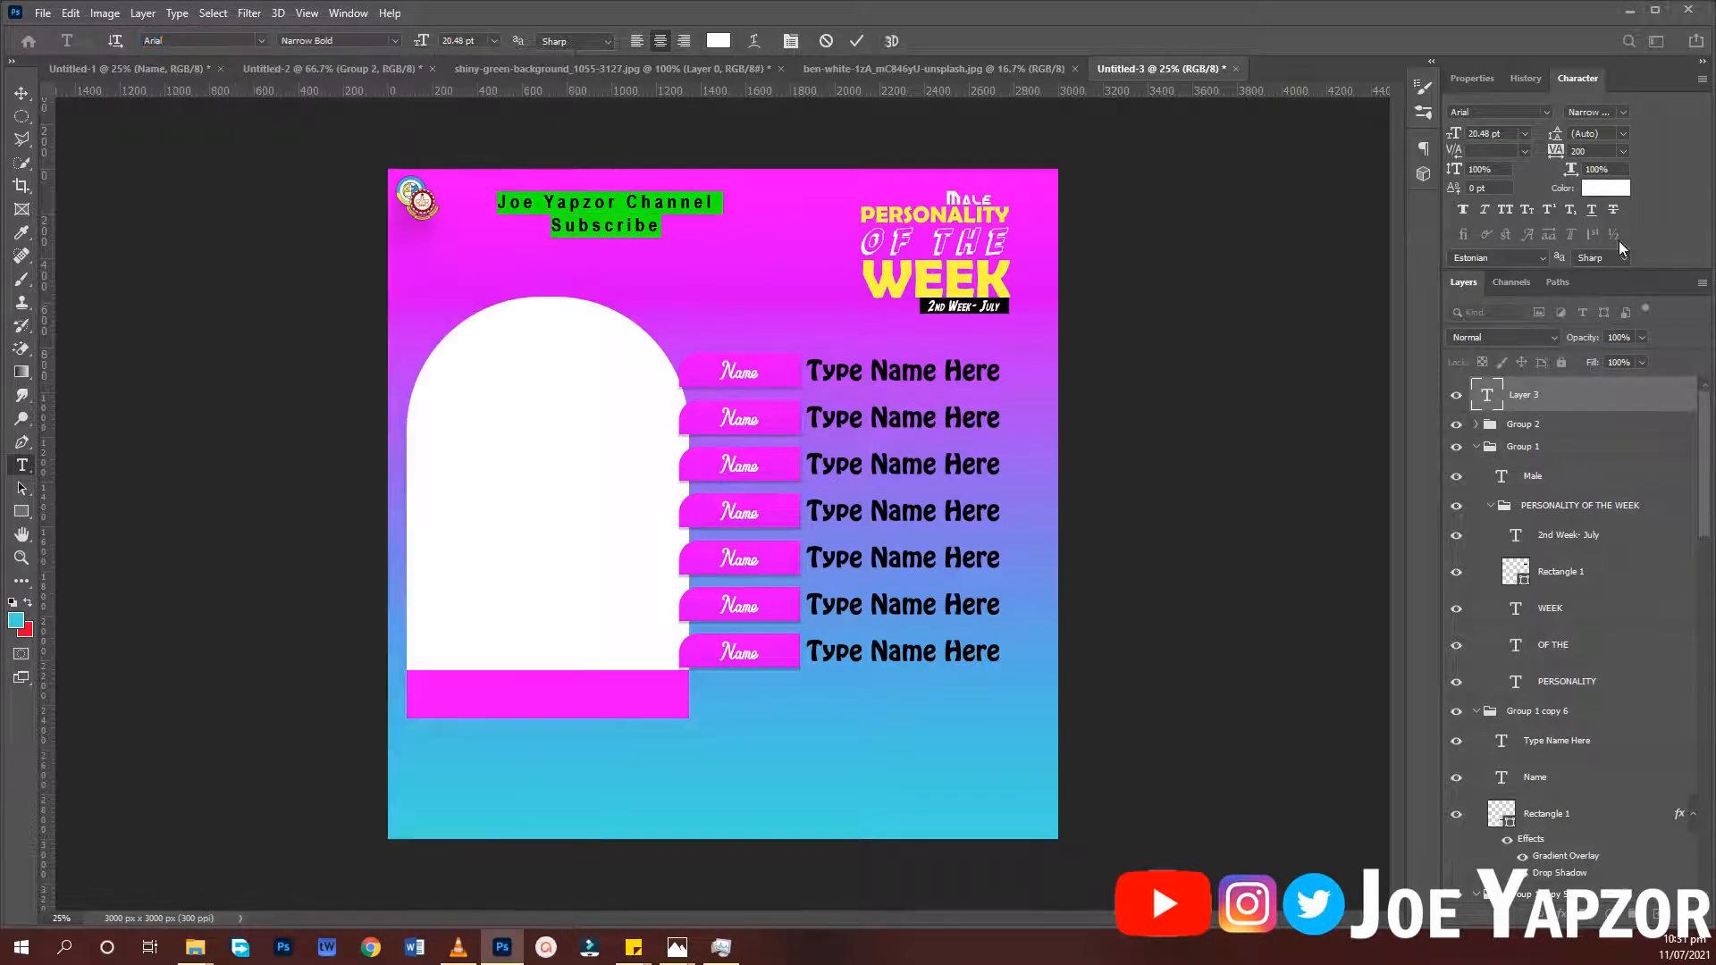
left_click(1527, 212)
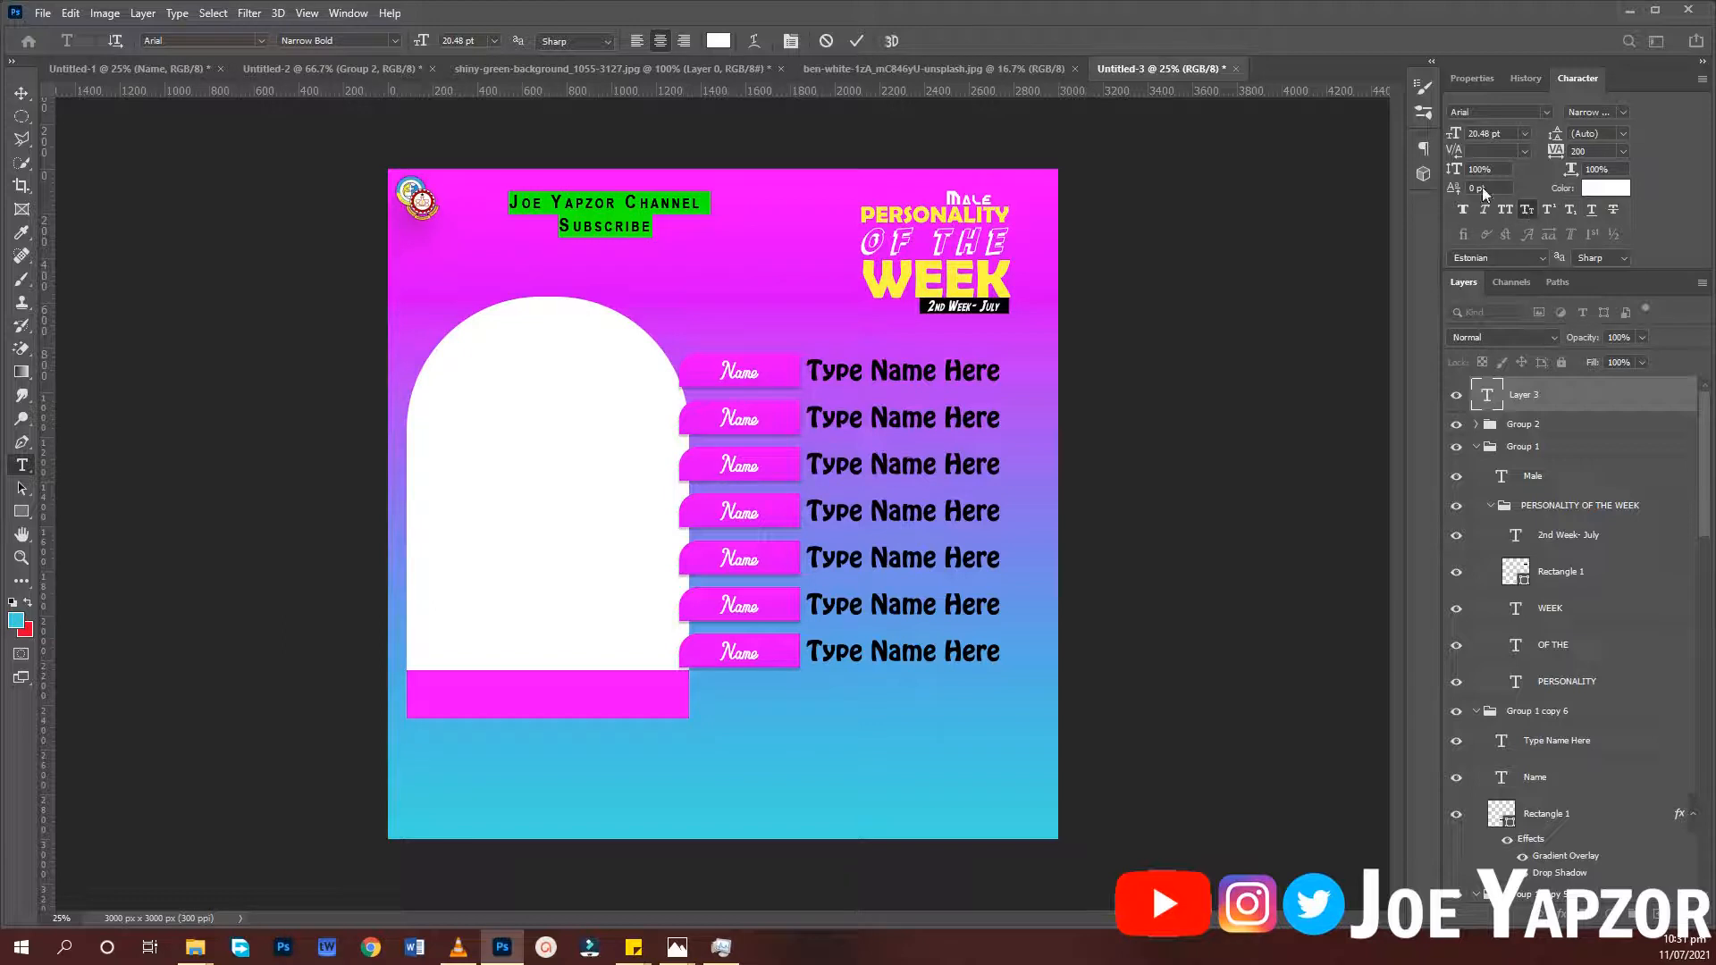
Left-align the channel text with tracking 0 and place it directly beside the logo
left_click(637, 41)
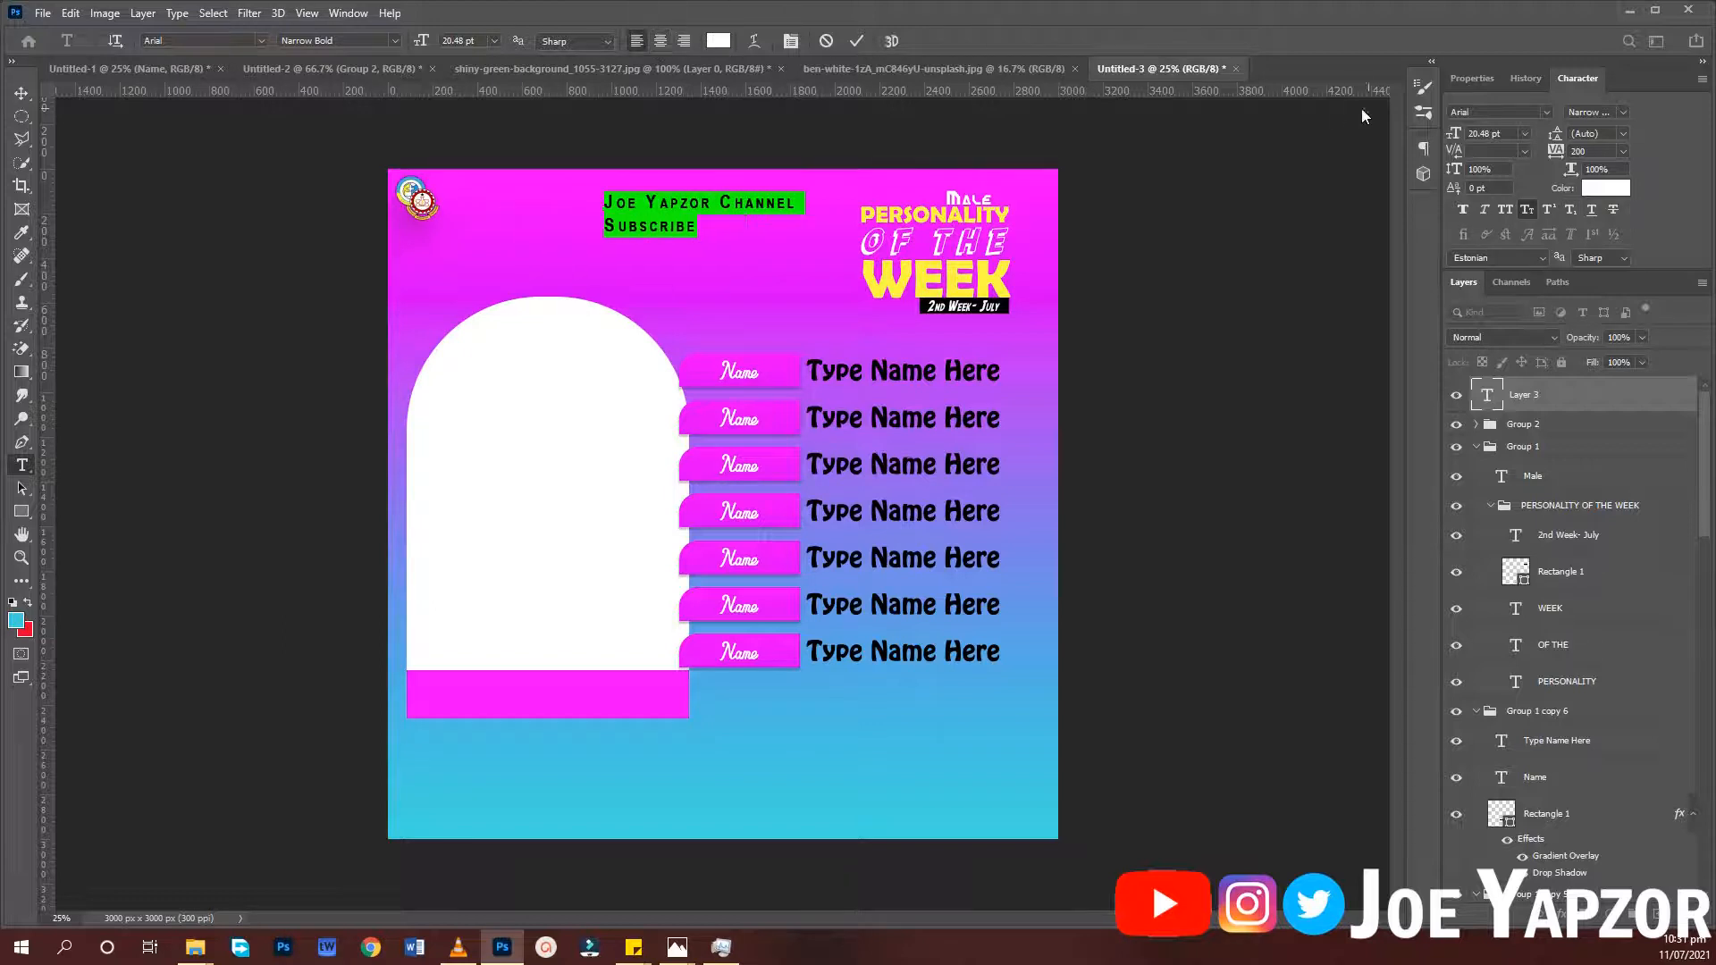
left_click(1623, 151)
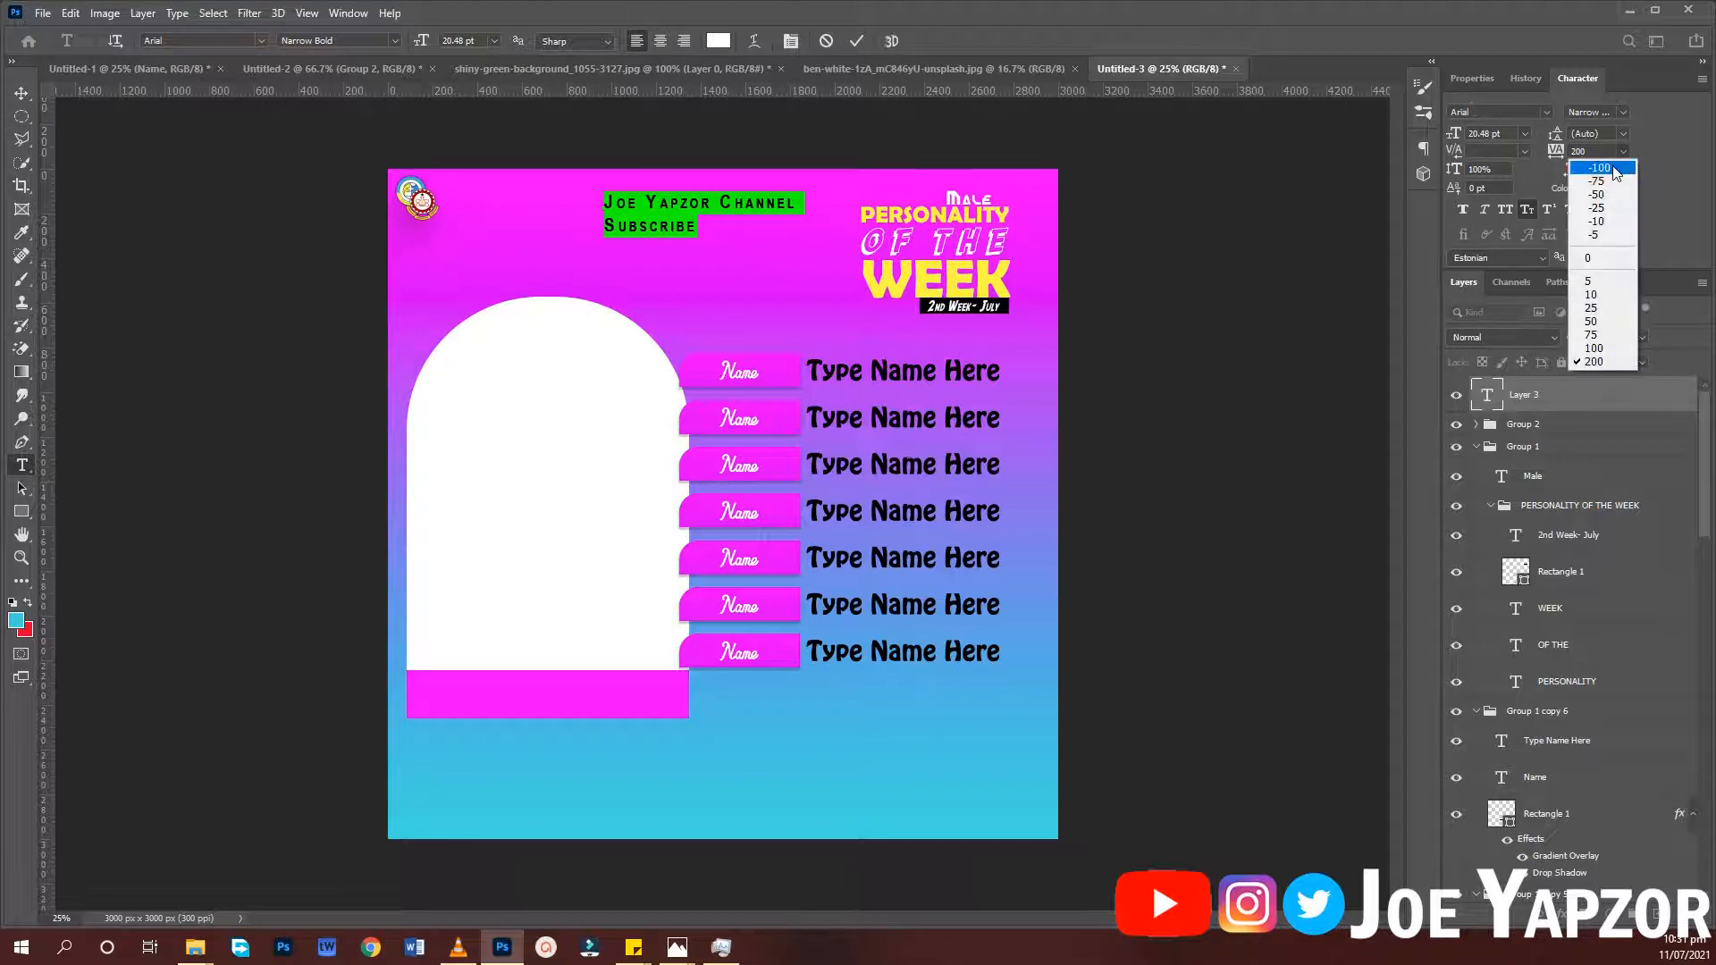
left_click(1600, 263)
left_click_drag(715, 265, 563, 261)
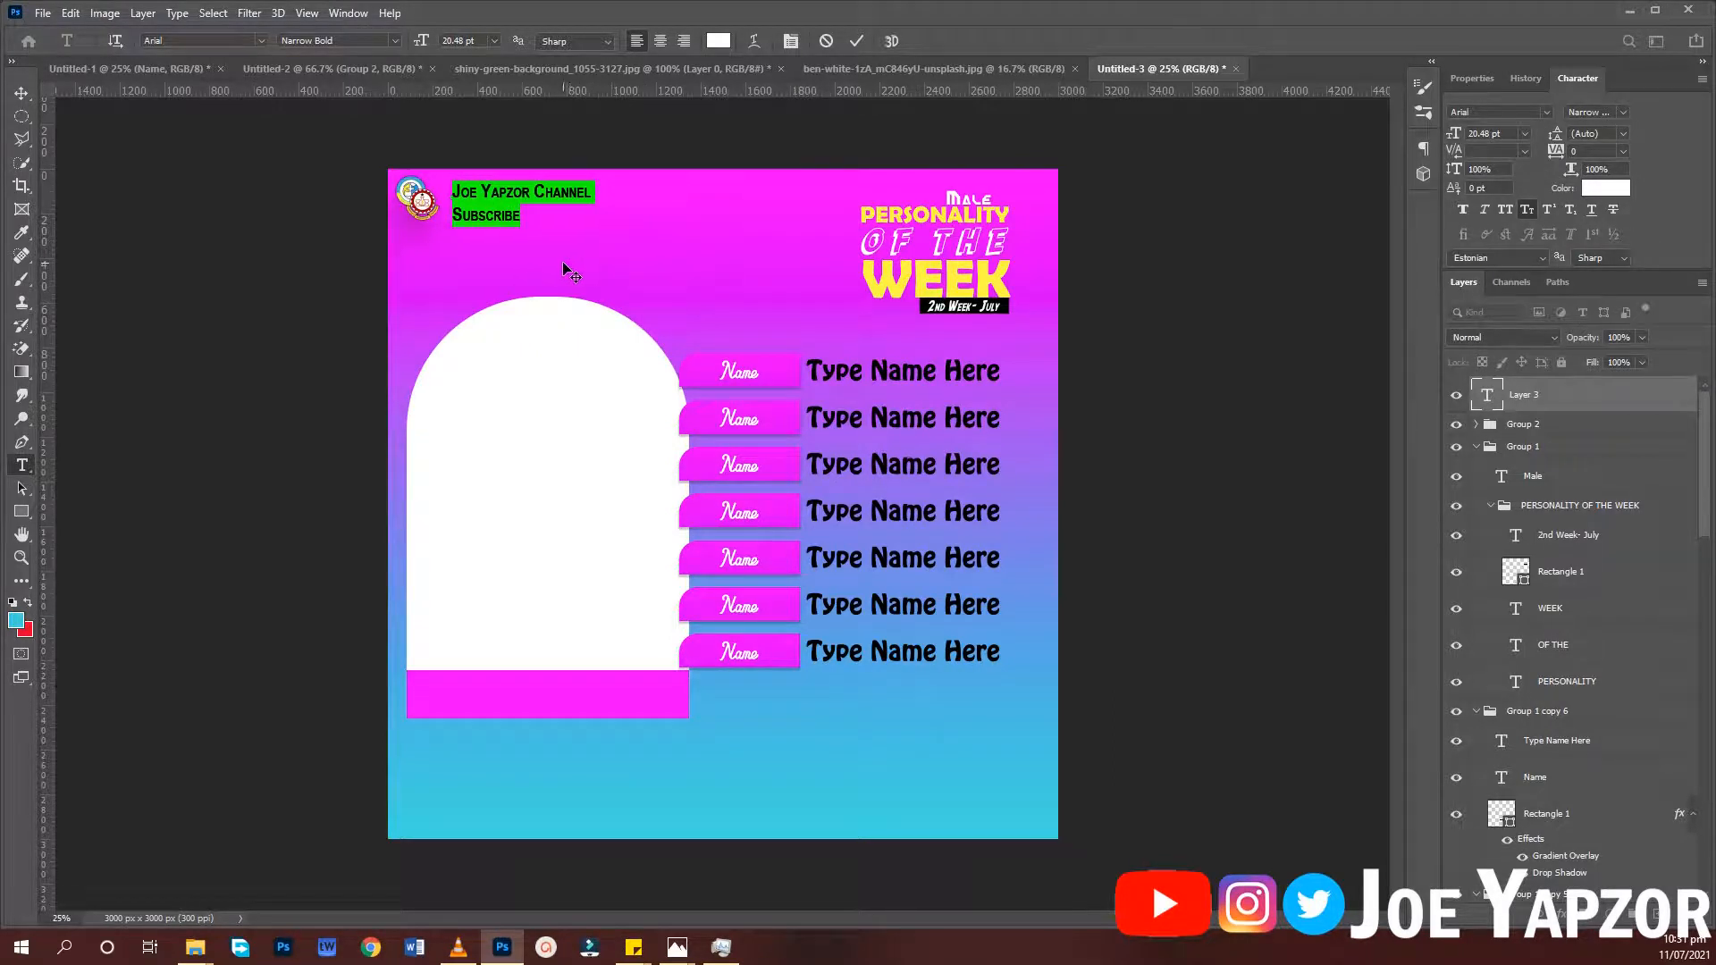
Colour the channel text black, enlarge it to 23 pt and commit the text
left_click(718, 41)
left_click_drag(1101, 662, 1016, 685)
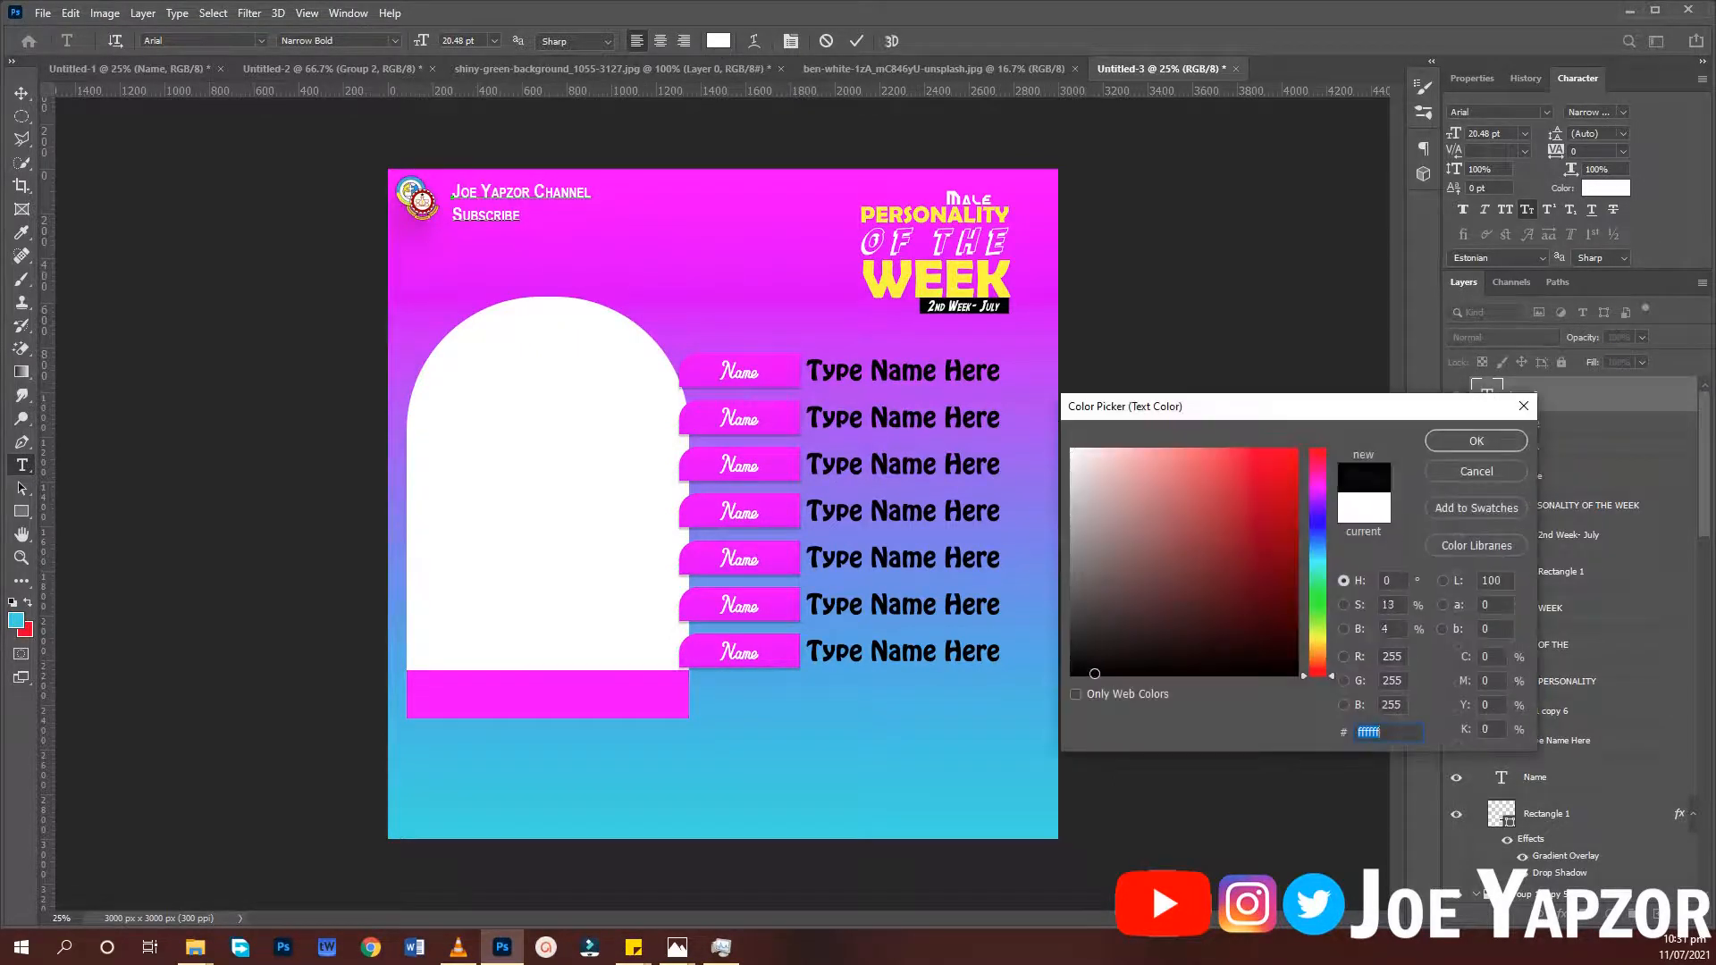
left_click(1476, 441)
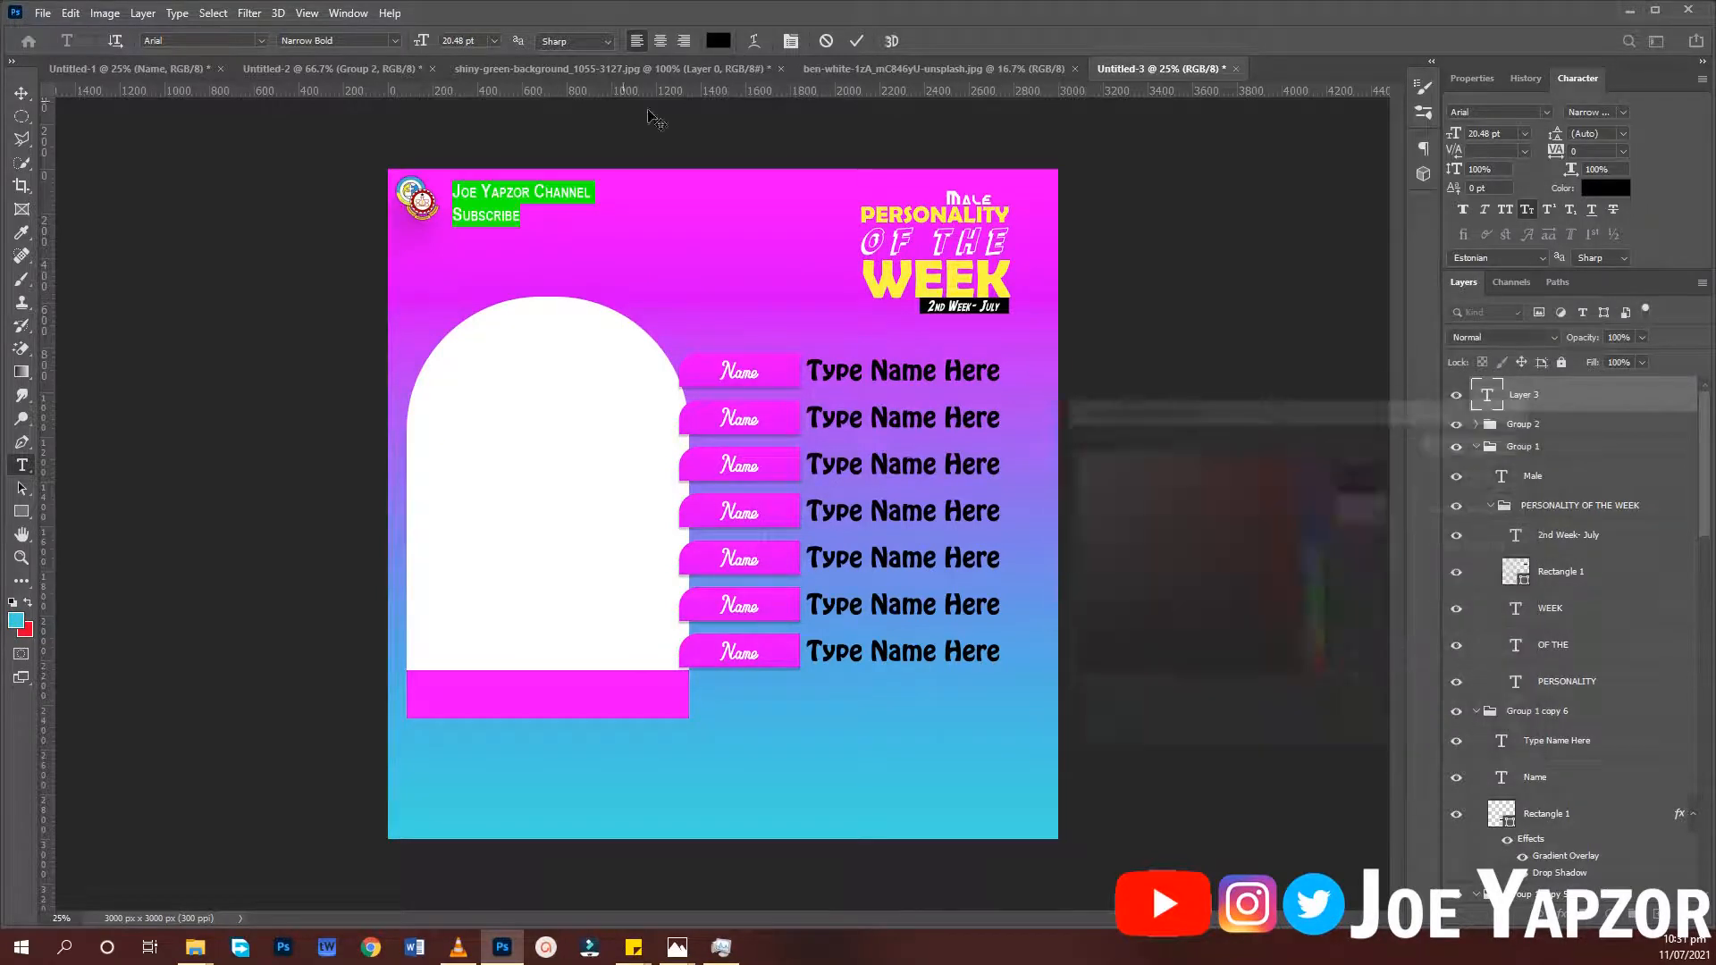
key("Up")
key("Up")
key("Up")
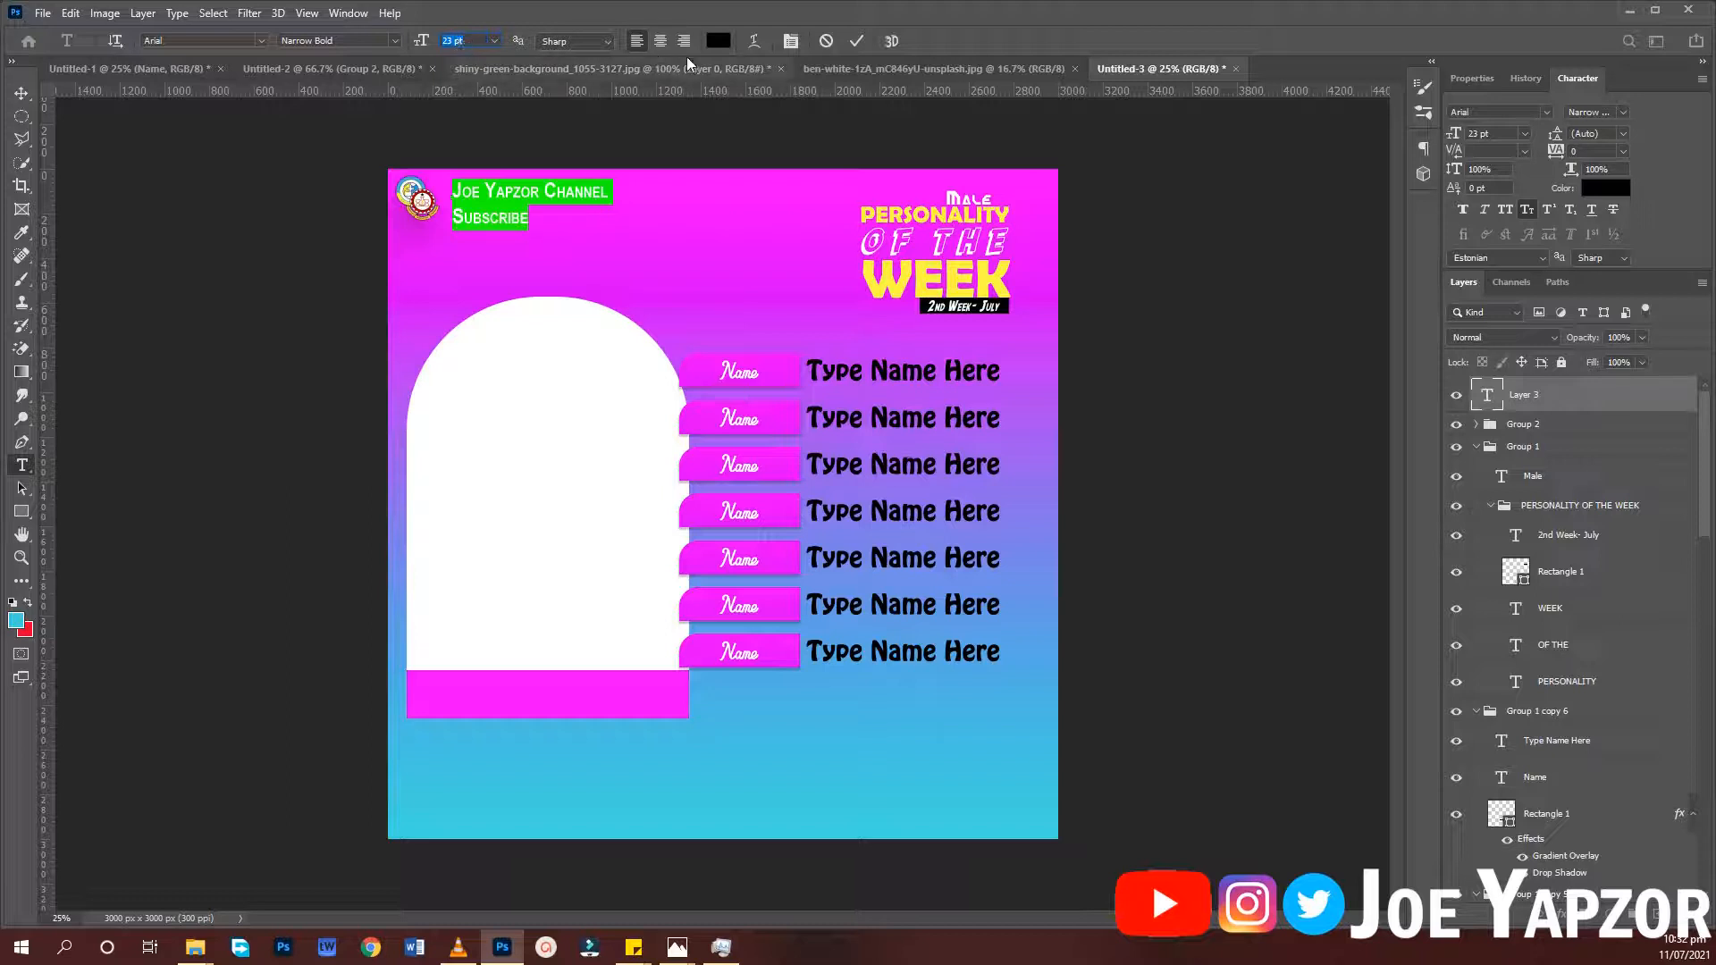
left_click(856, 42)
left_click(22, 92)
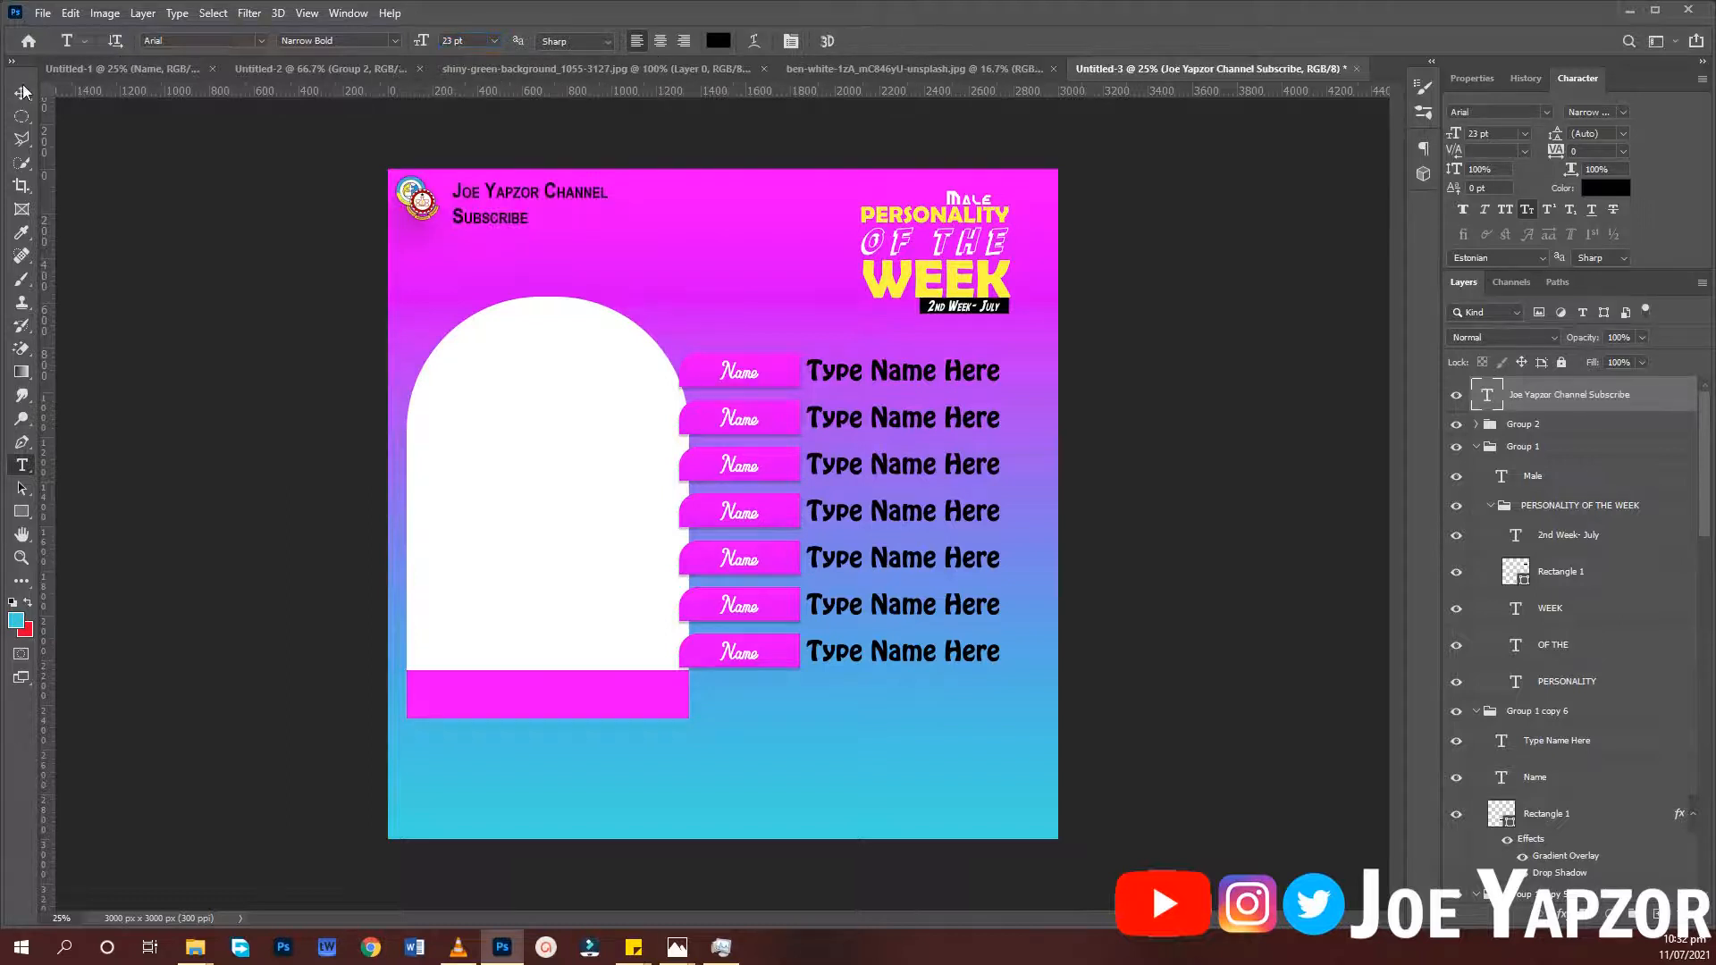
left_click(93, 300)
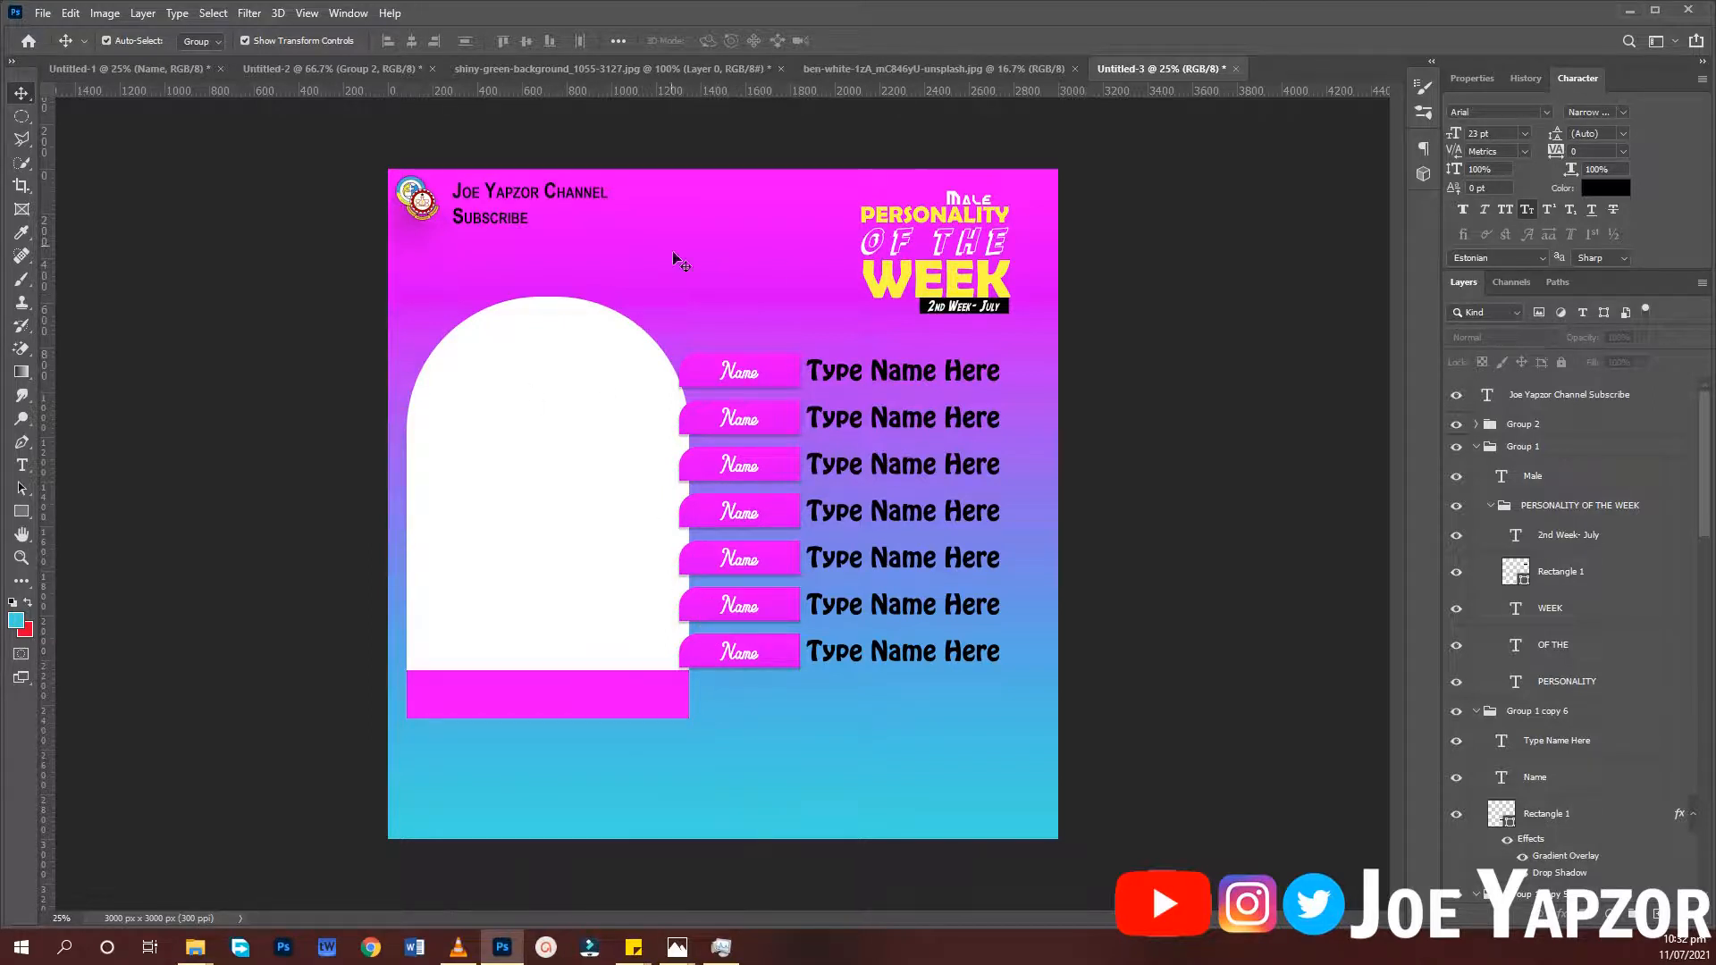
Copy the beach photo with the open book into Untitled-3 above the Gradient Fill 1 copy layer, positioned to cover the whole canvas
scroll(1478, 754, "down", 10)
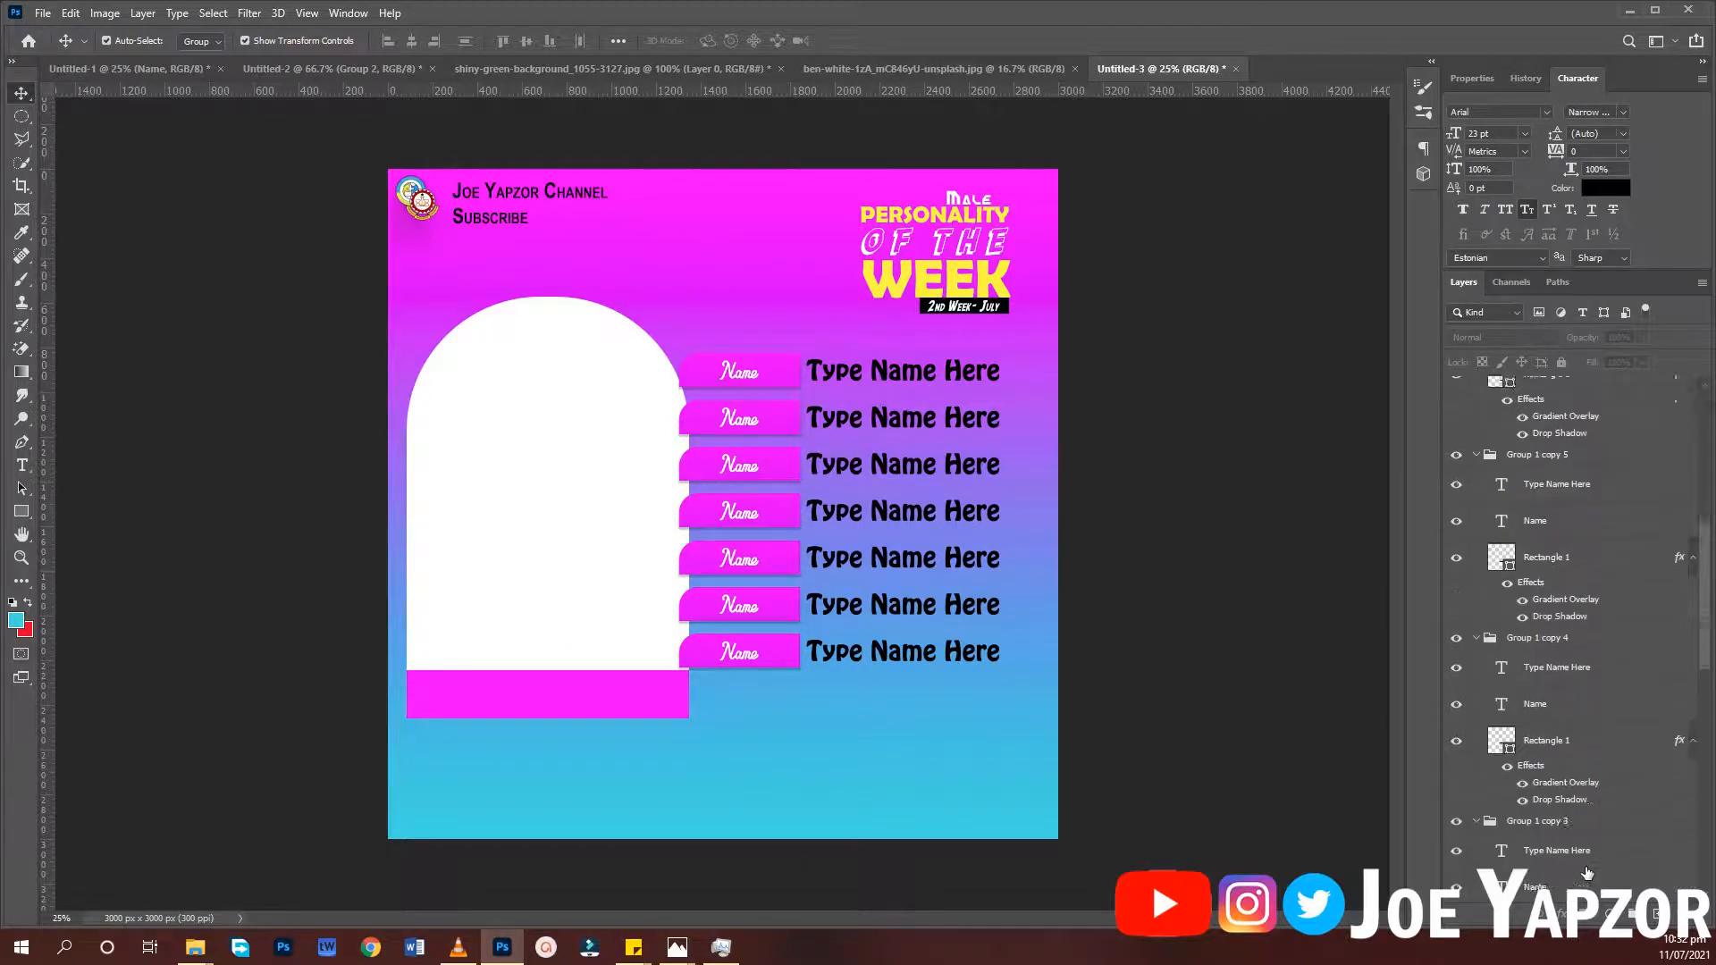
scroll(1595, 856, "down", 10)
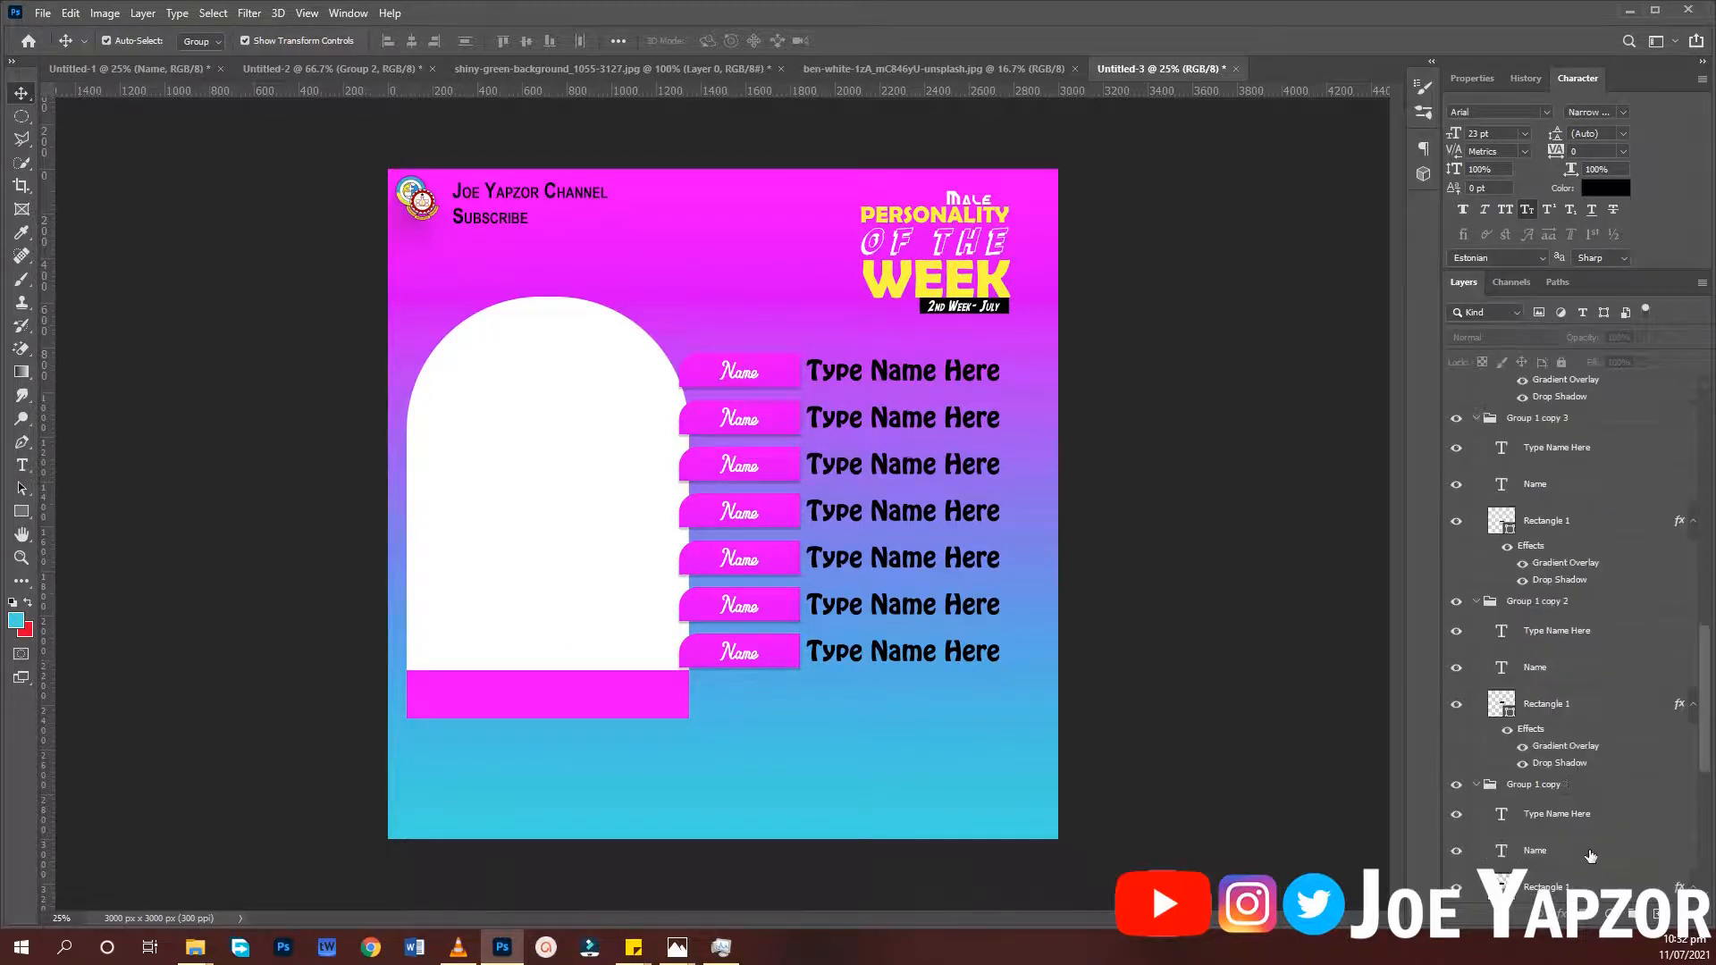
scroll(1595, 857, "down", 9)
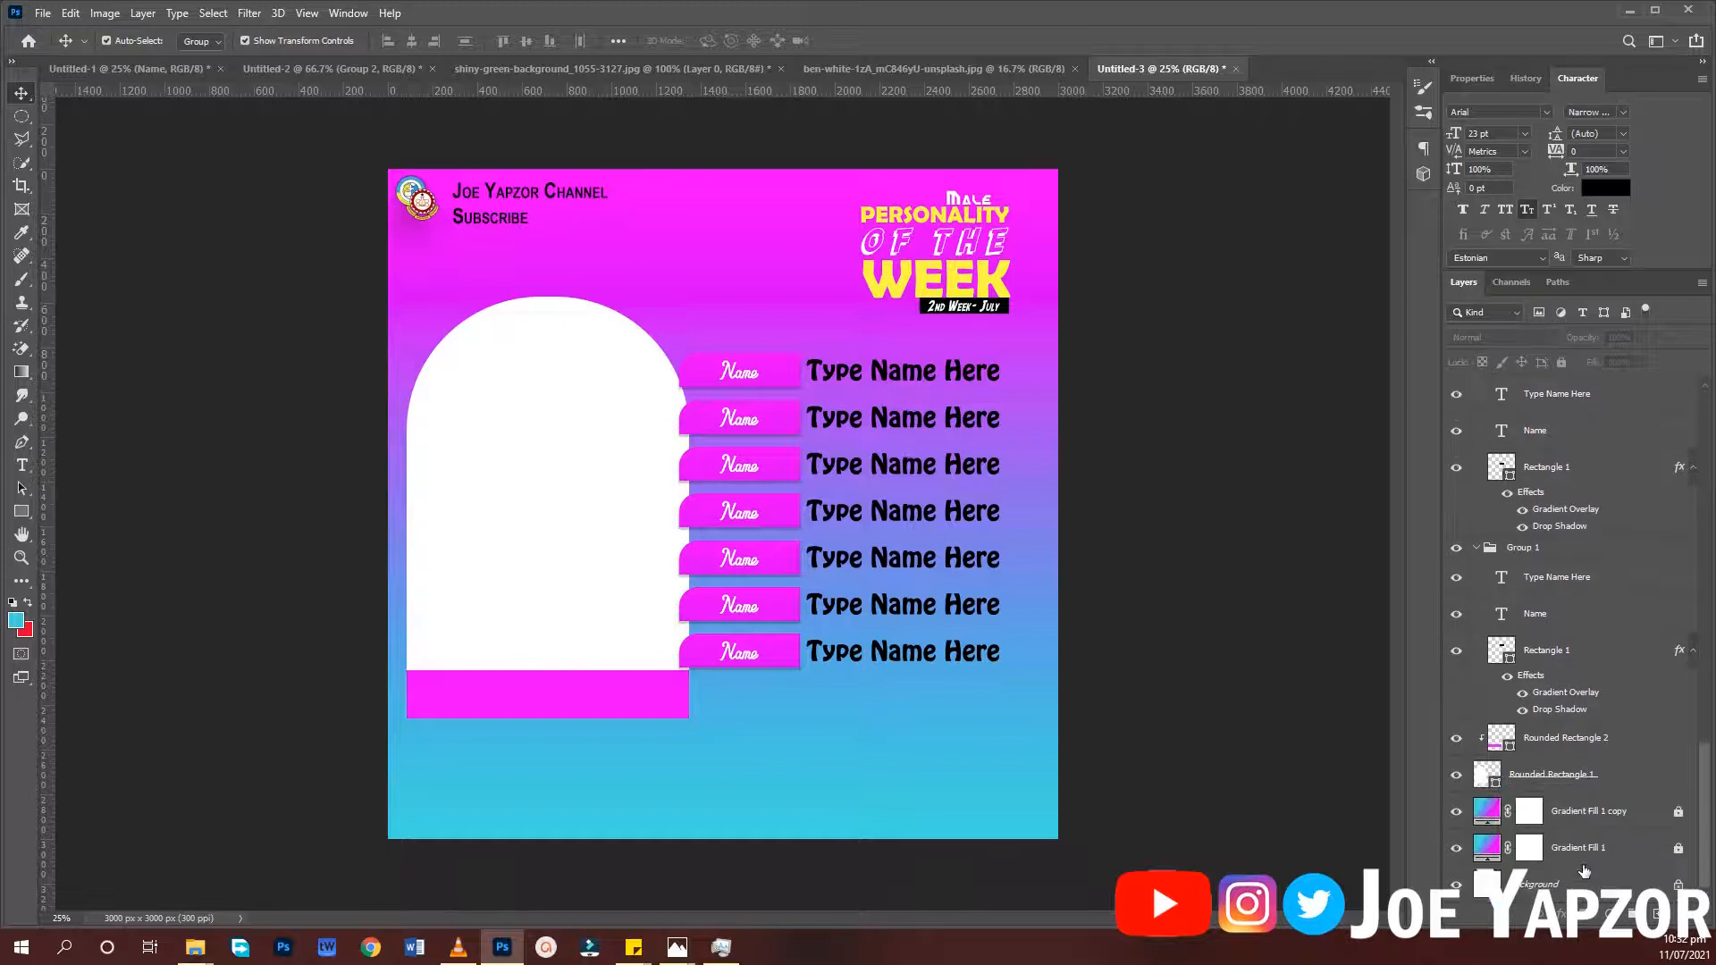
left_click(1580, 816)
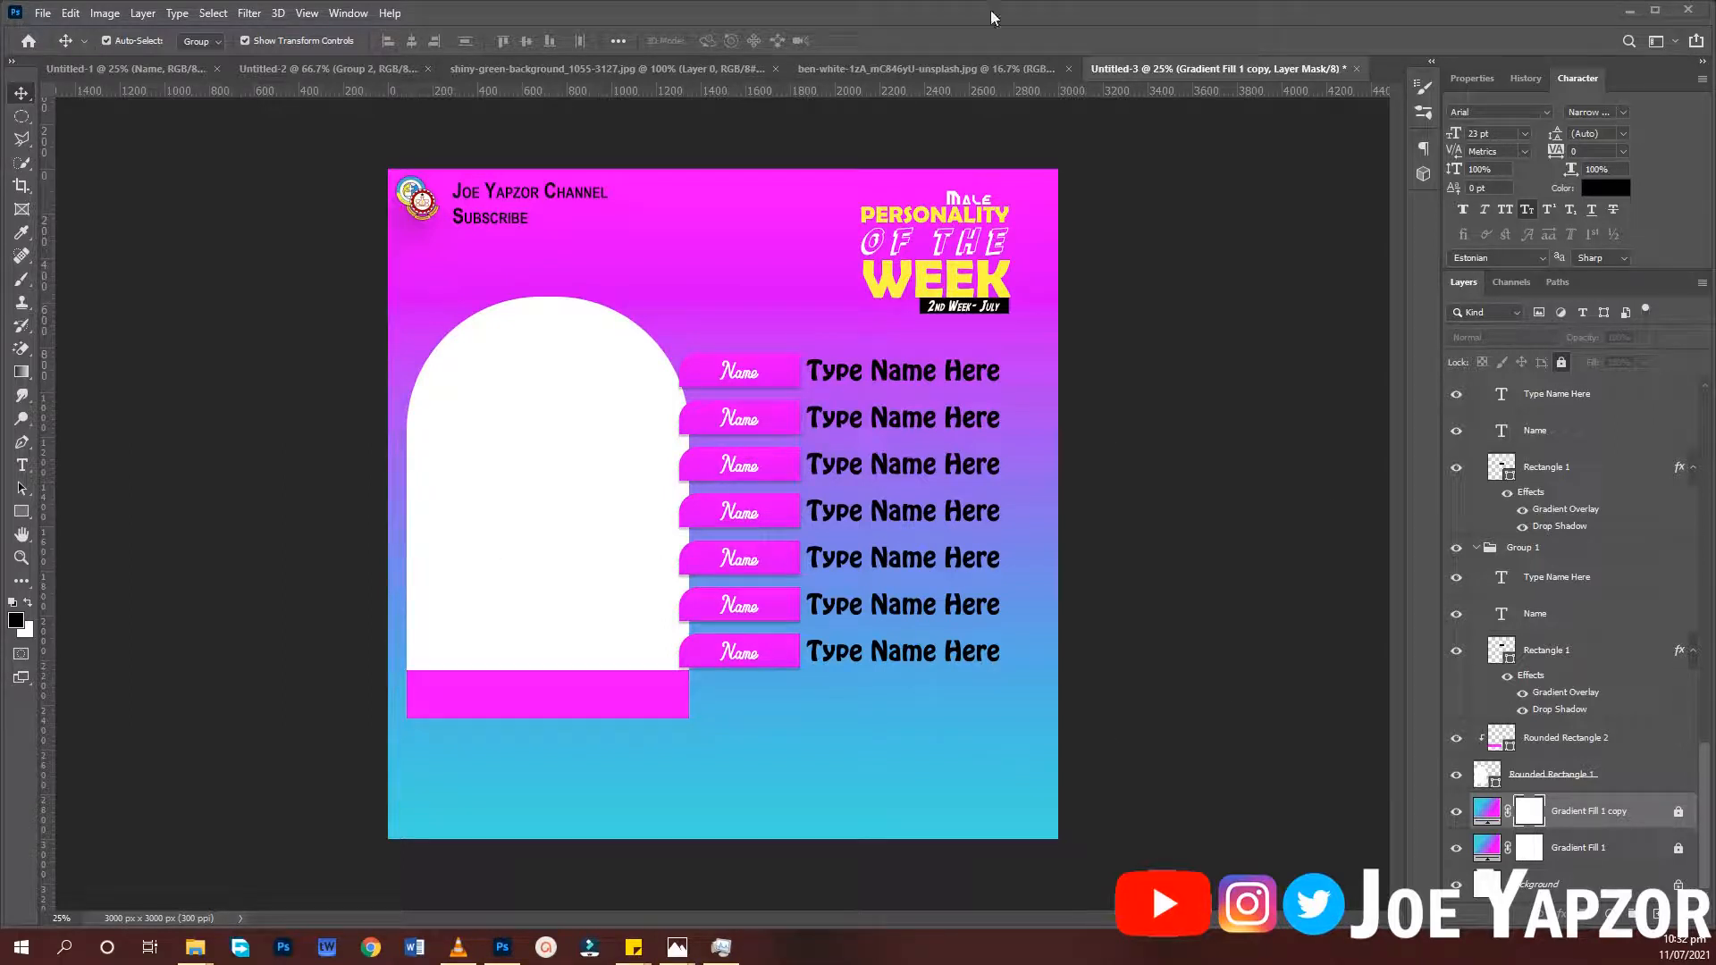
left_click(820, 75)
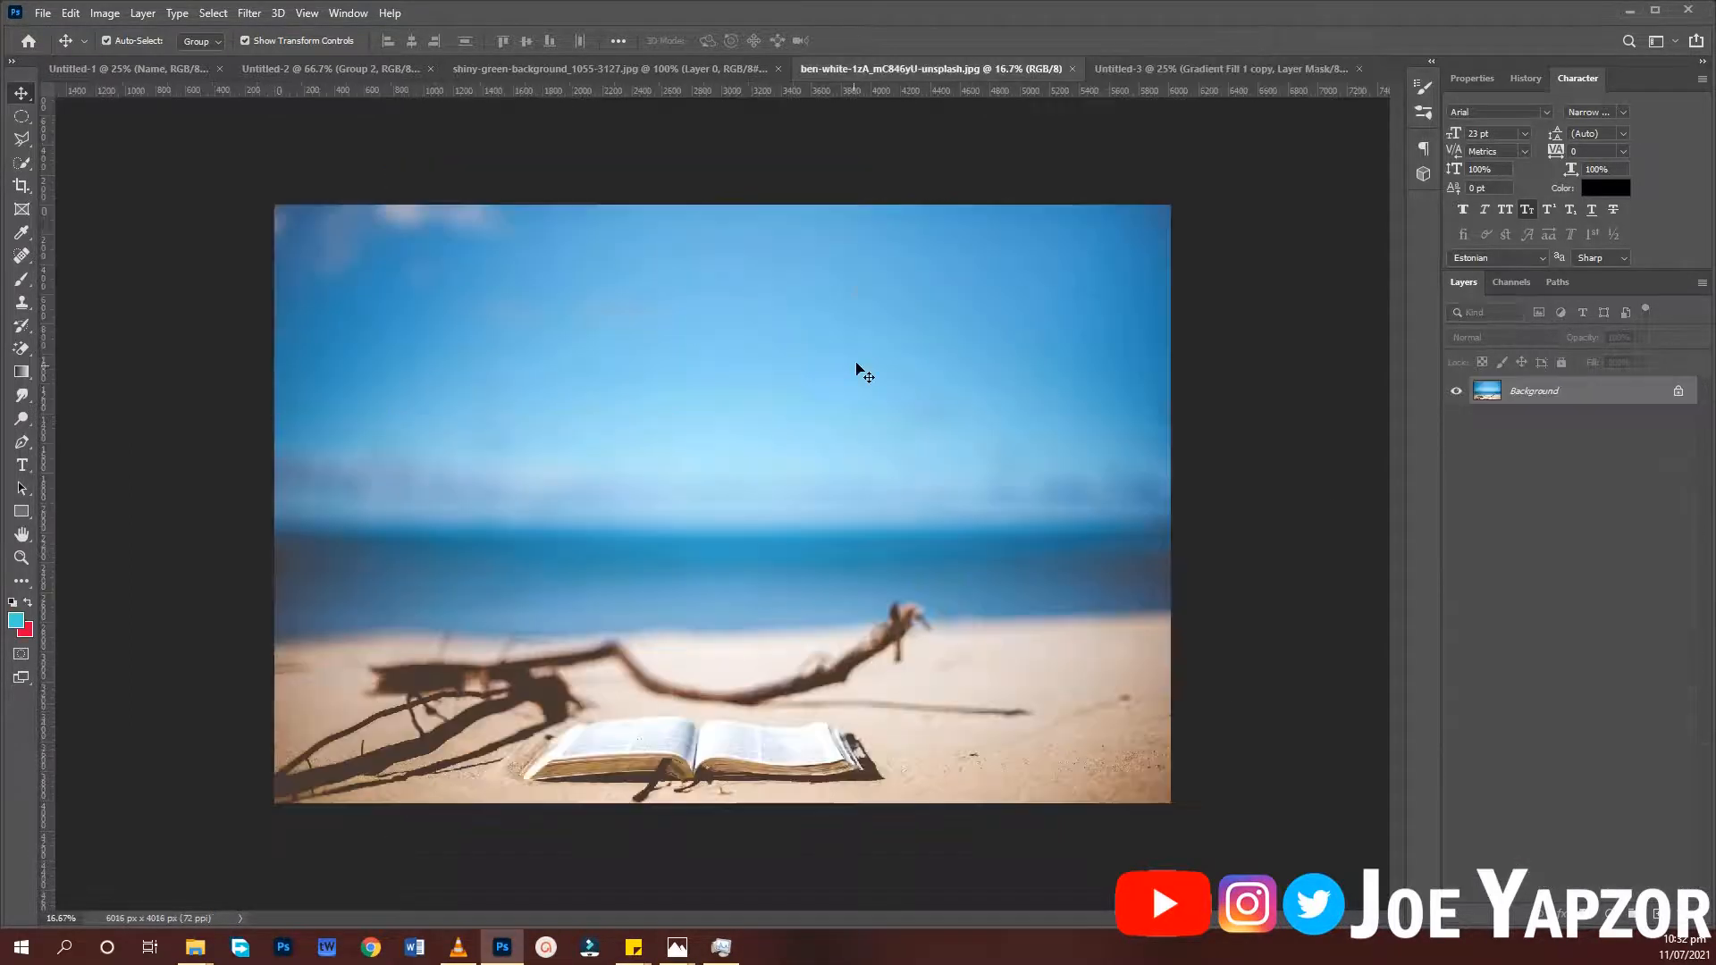
left_click(1171, 70)
left_click_drag(774, 650, 851, 563)
left_click_drag(802, 785, 799, 781)
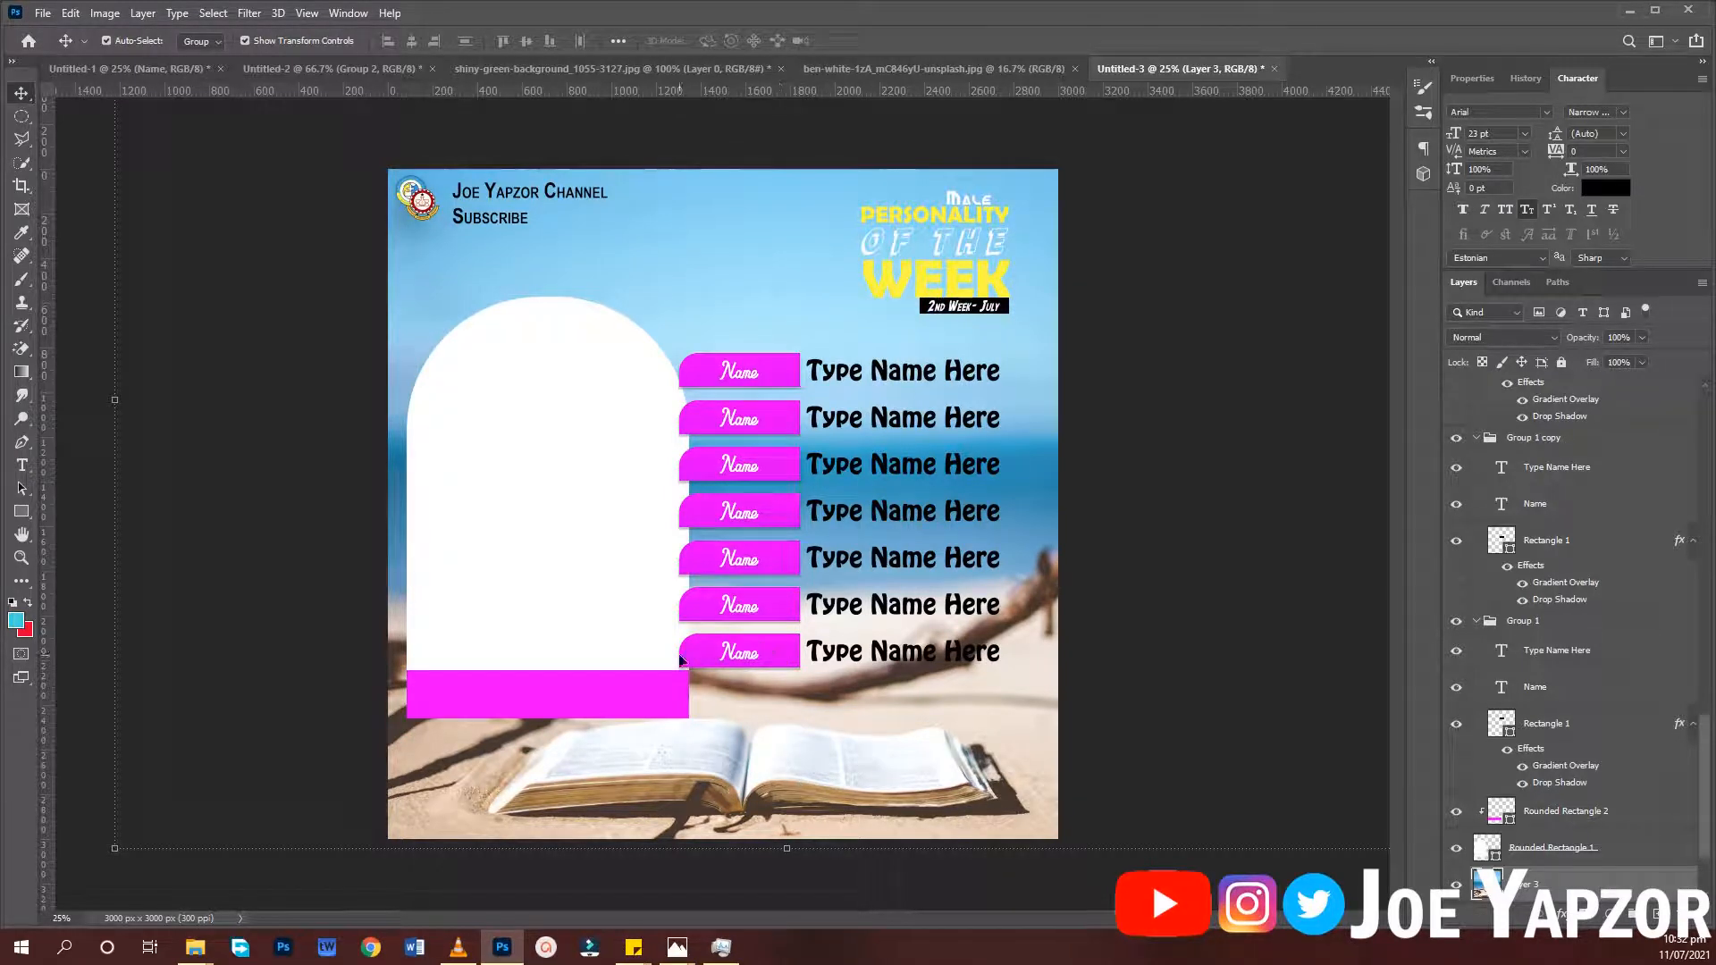
Blend the beach photo layer with Overlay at 68% opacity and lock the layer
scroll(1591, 853, "down", 3)
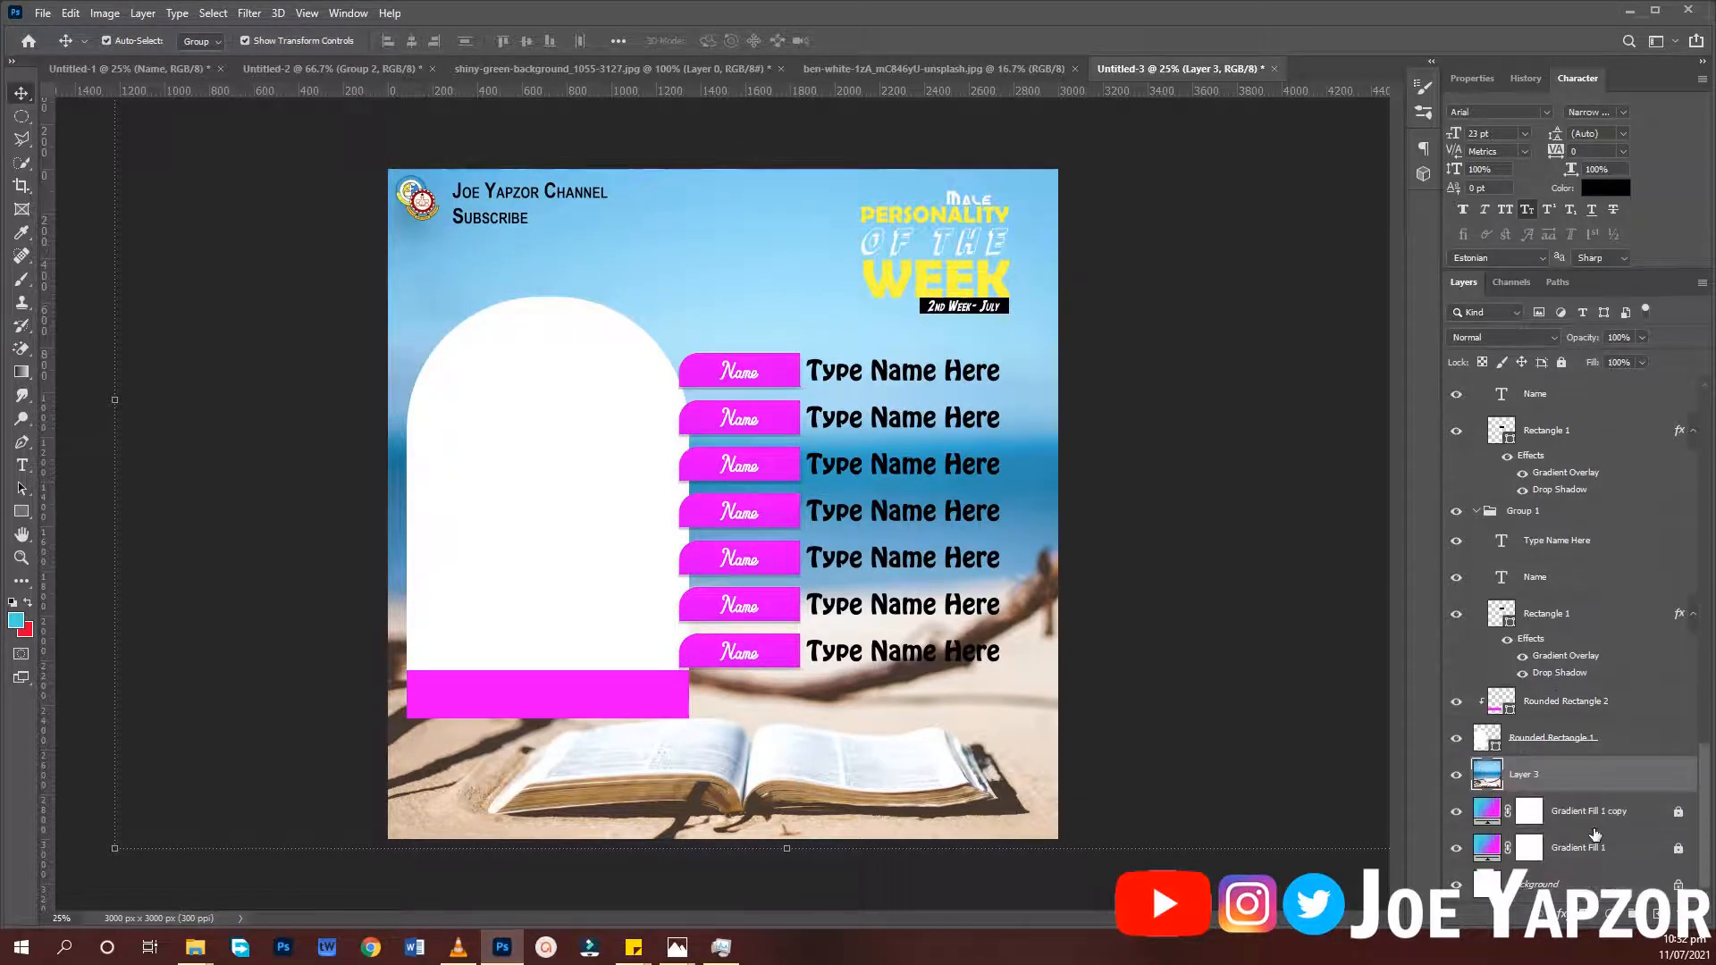
left_click(1502, 340)
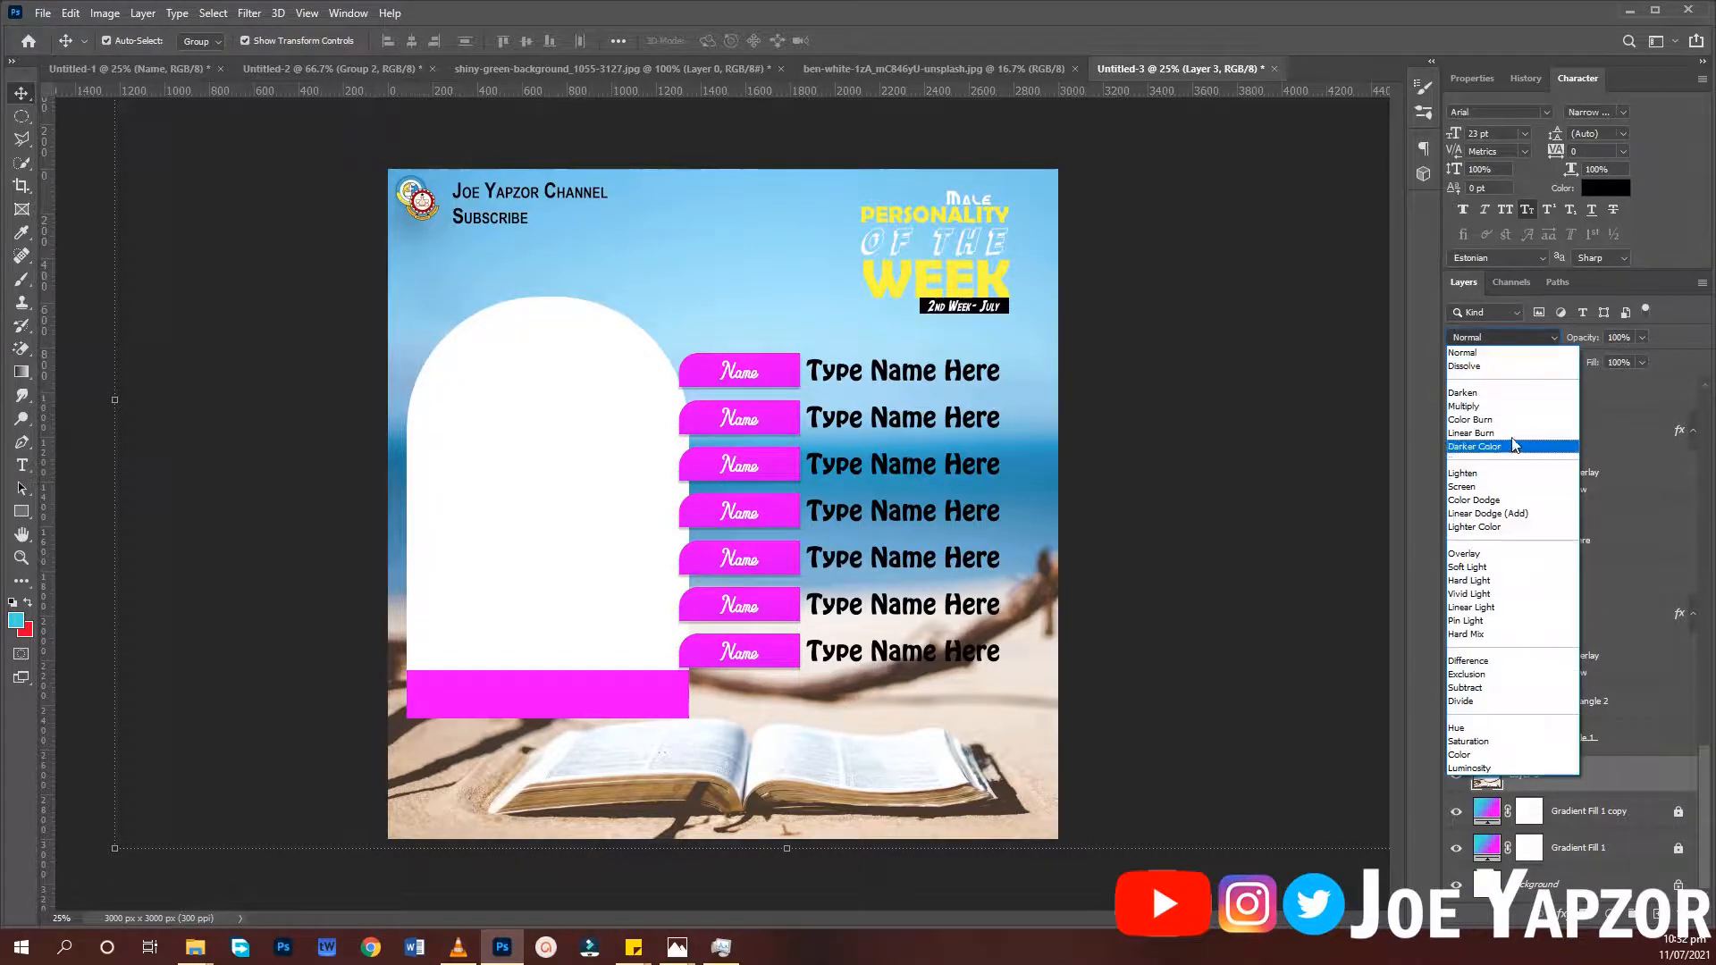
left_click(1504, 549)
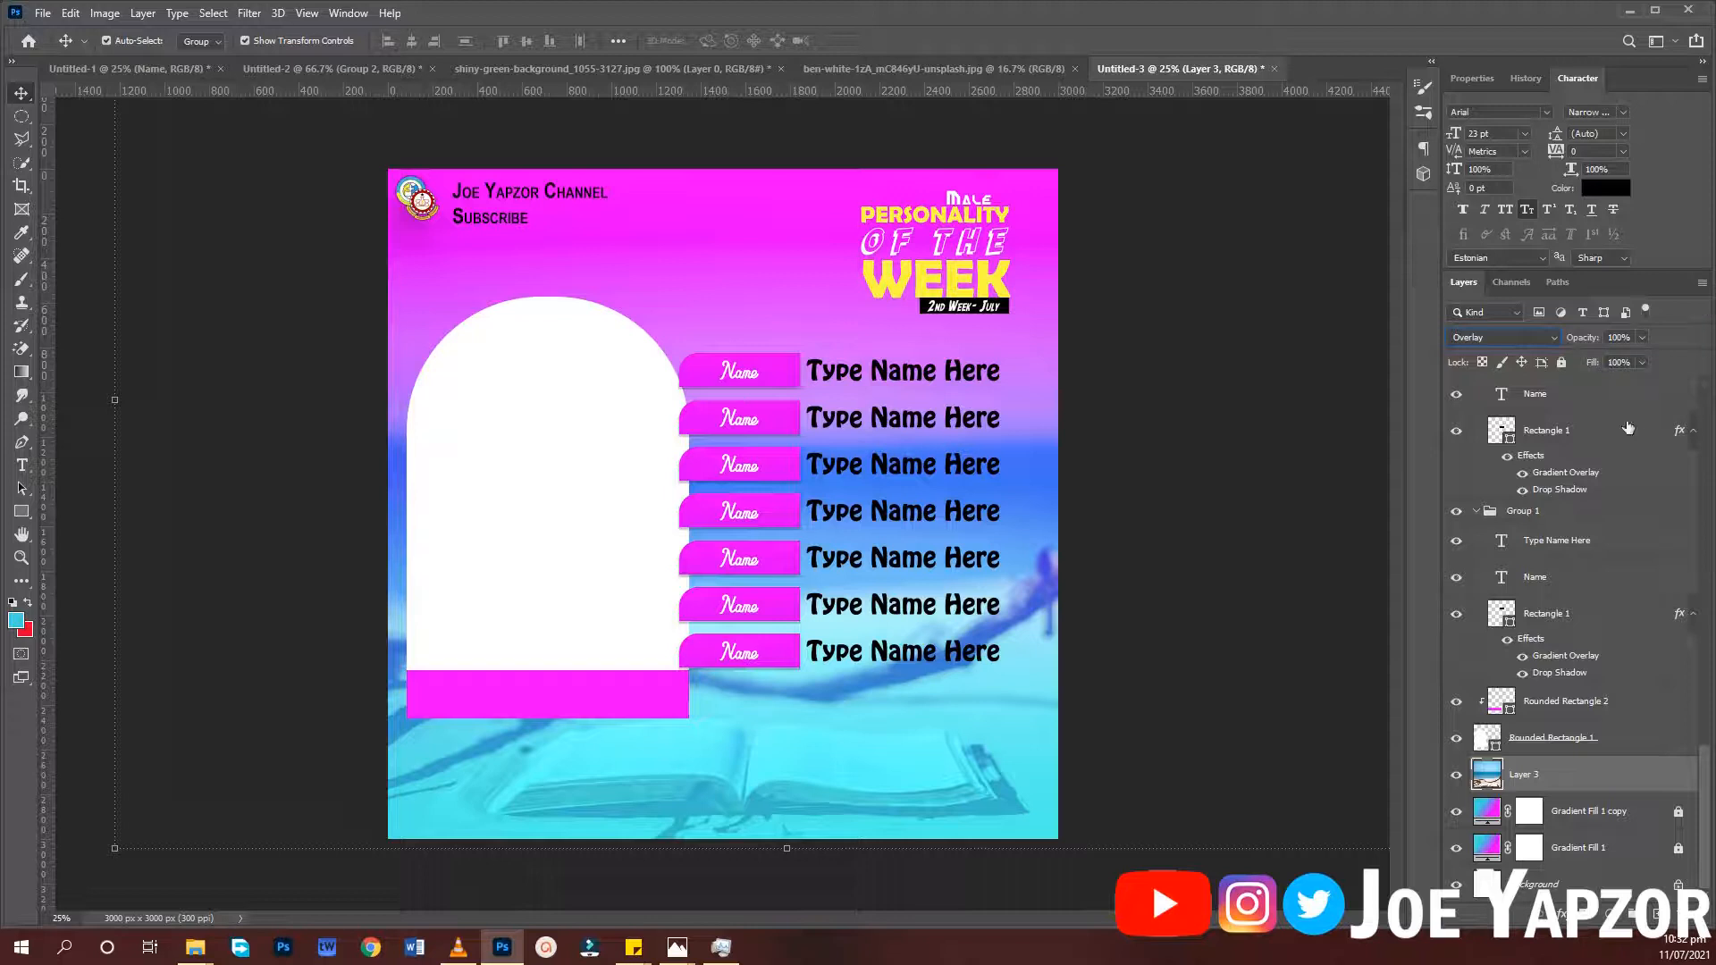
left_click_drag(1591, 340, 1559, 349)
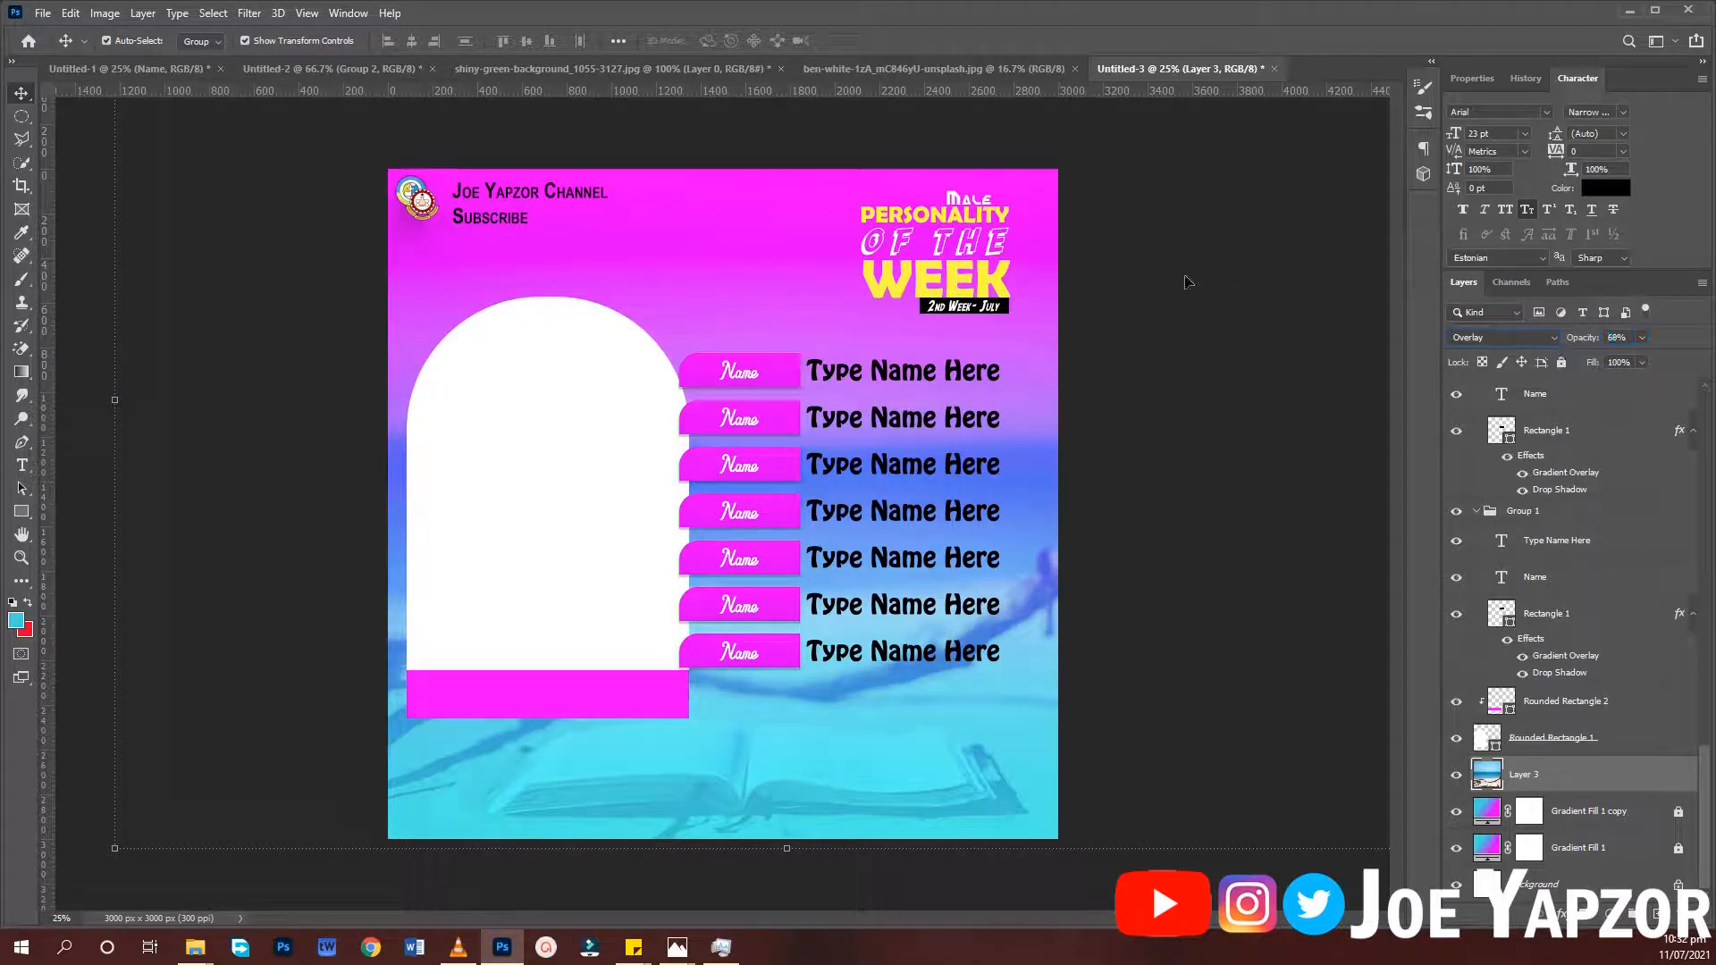
left_click(1561, 362)
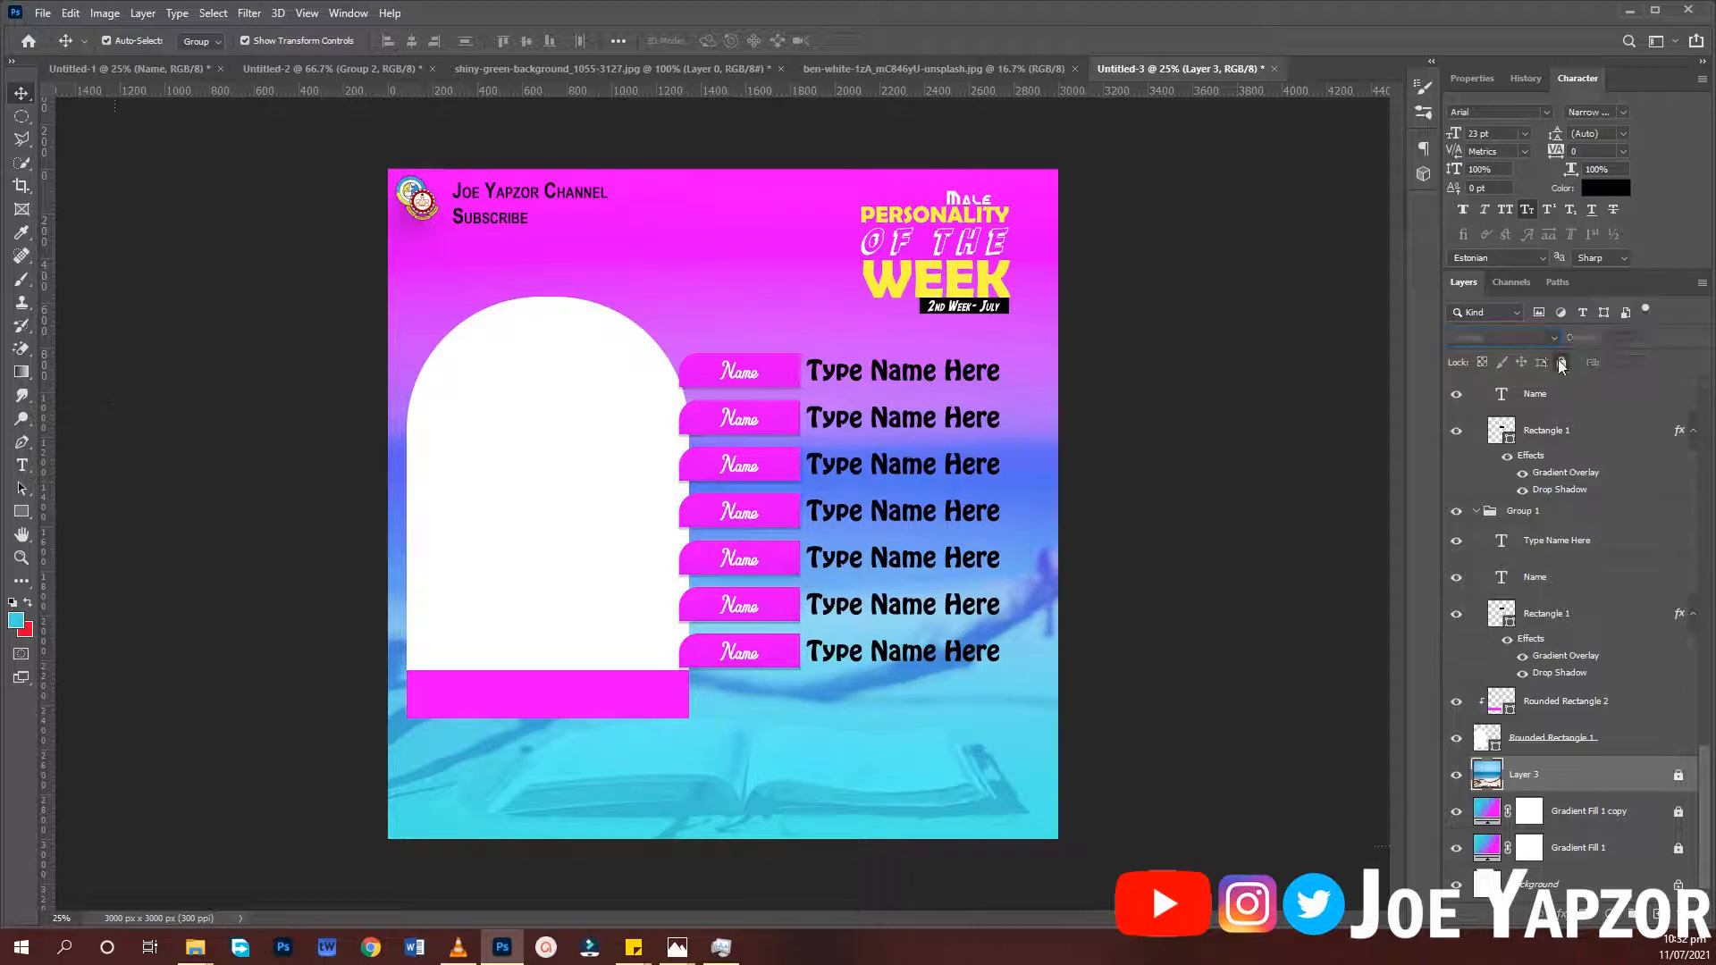
left_click(1171, 590)
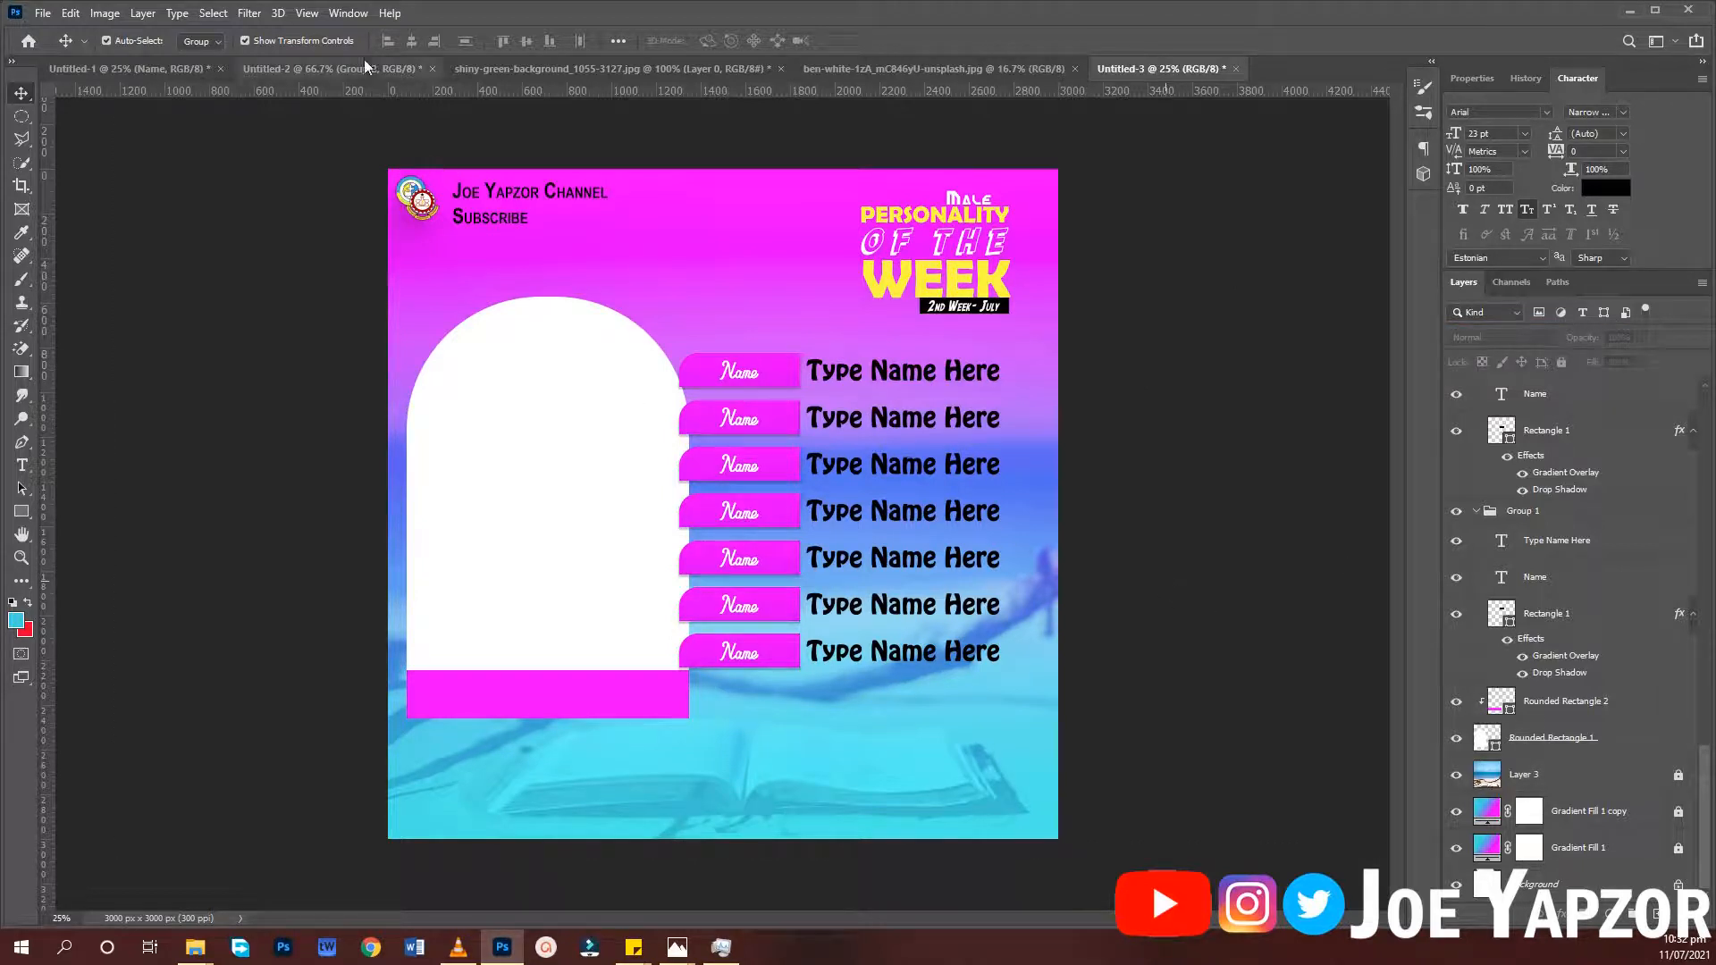
Copy the shiny green background into Untitled-3 and move its layer directly beneath Rounded Rectangle 1
left_click(625, 72)
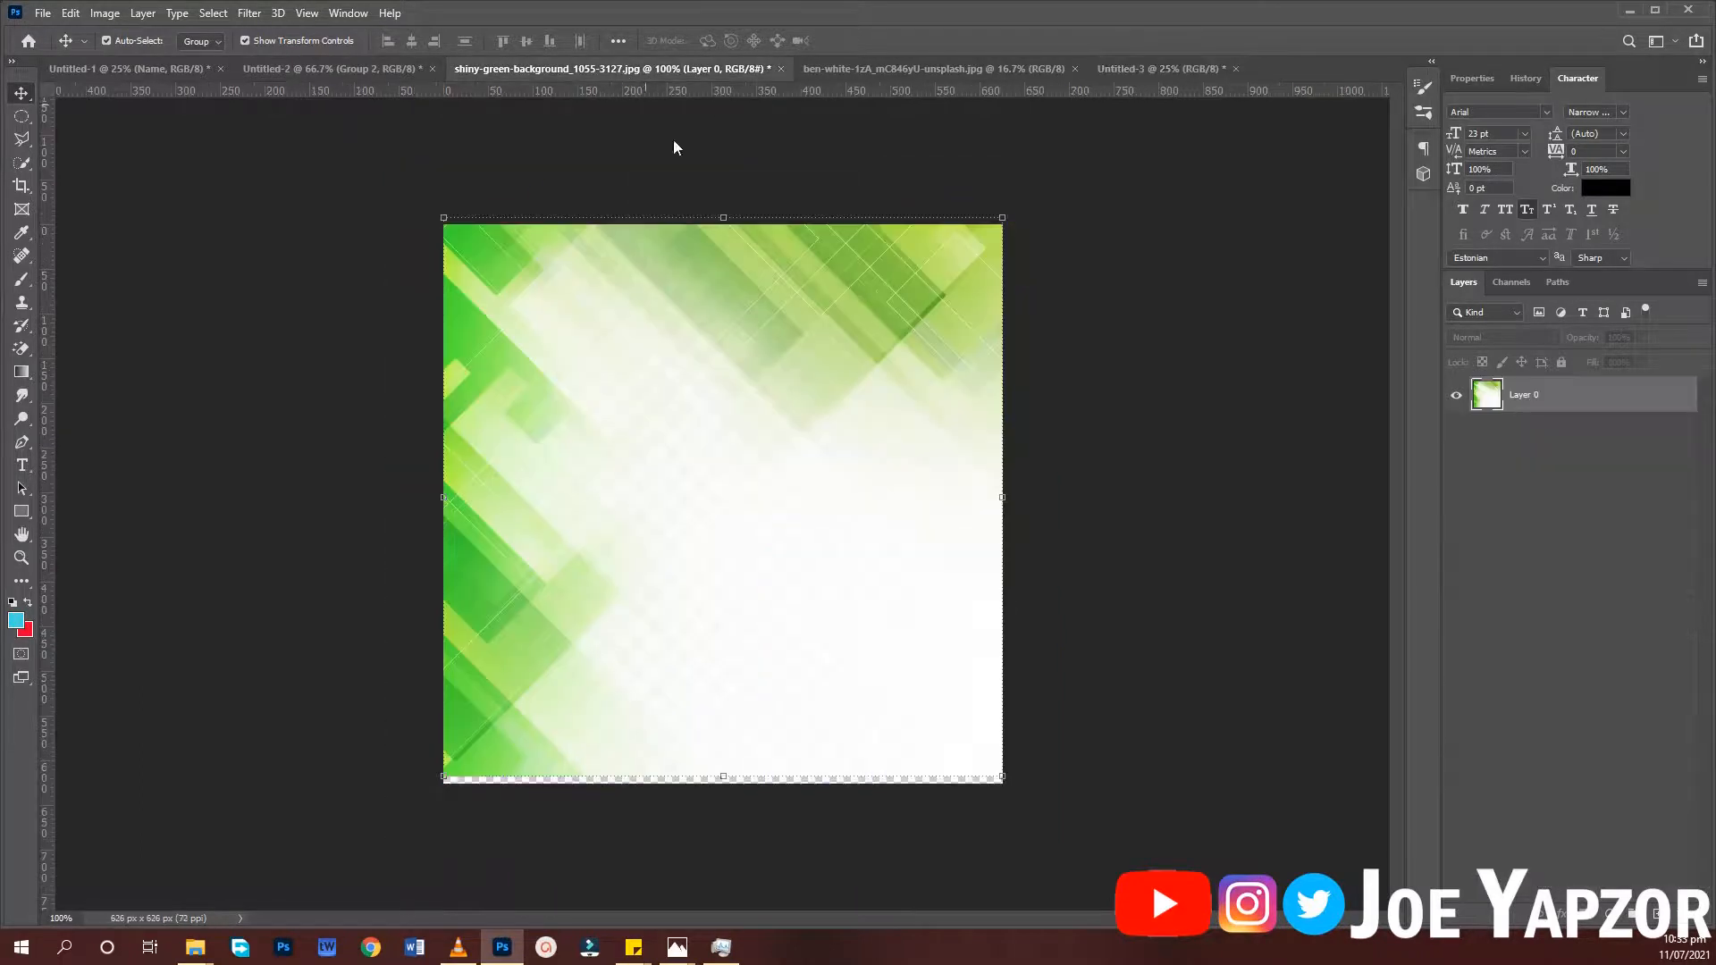
left_click_drag(939, 345, 518, 237)
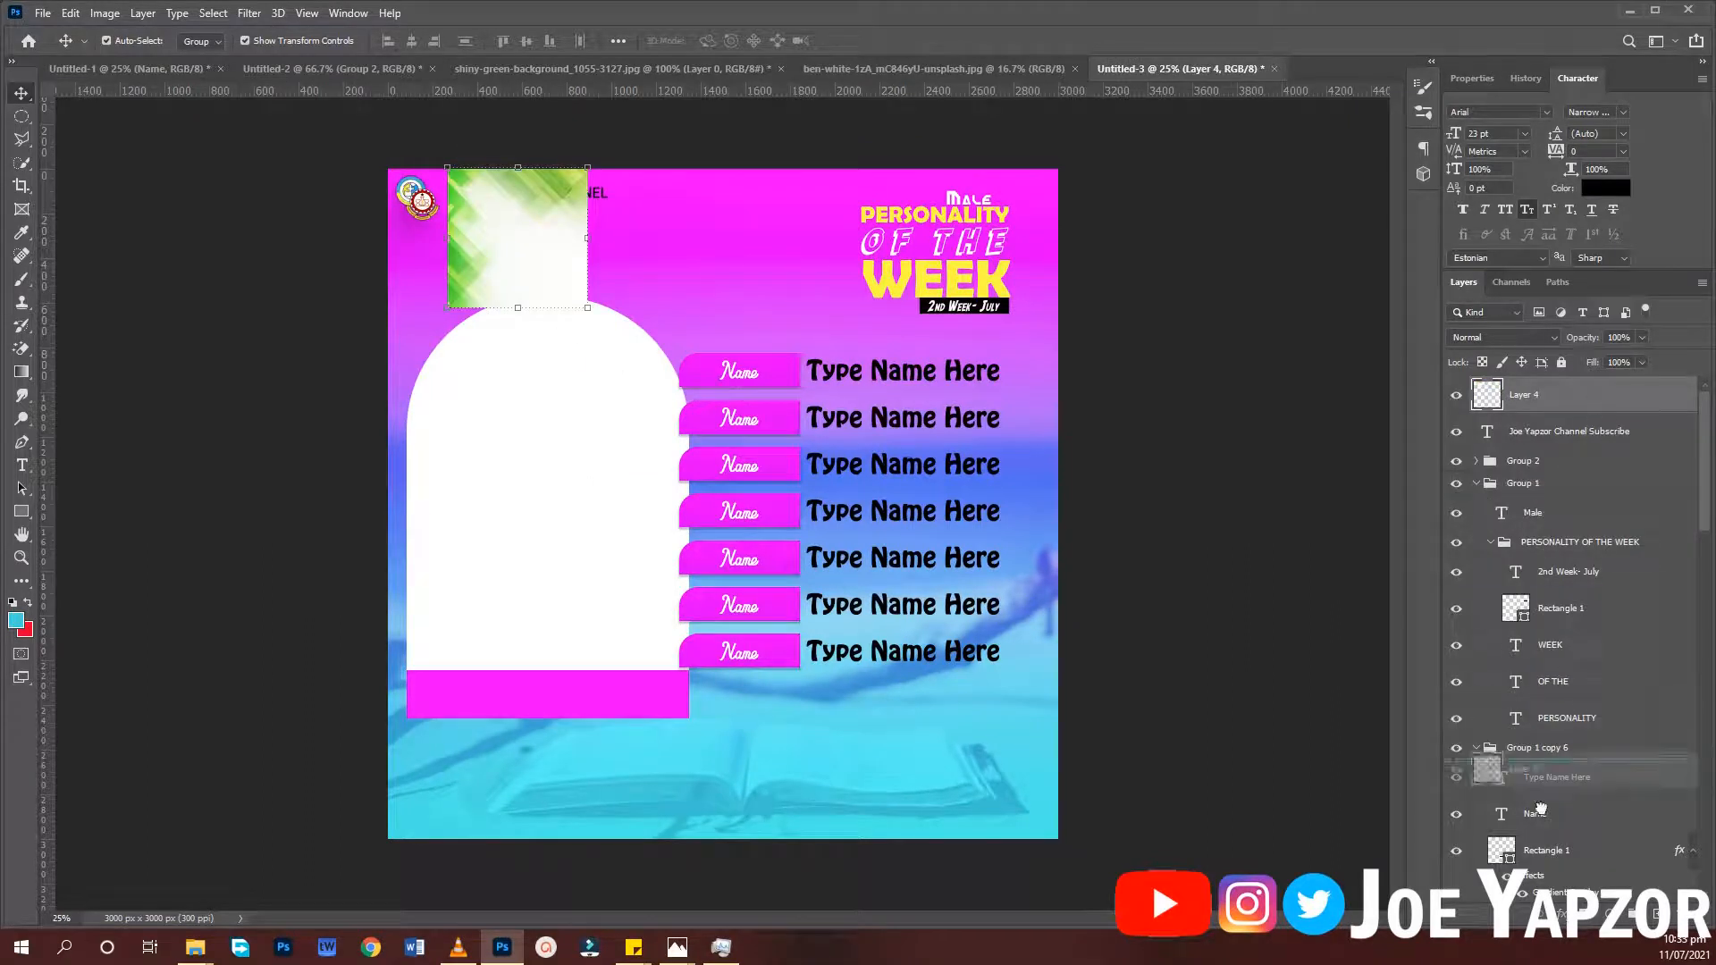
scroll(1573, 671, "down", 5)
left_click_drag(1511, 962, 1547, 757)
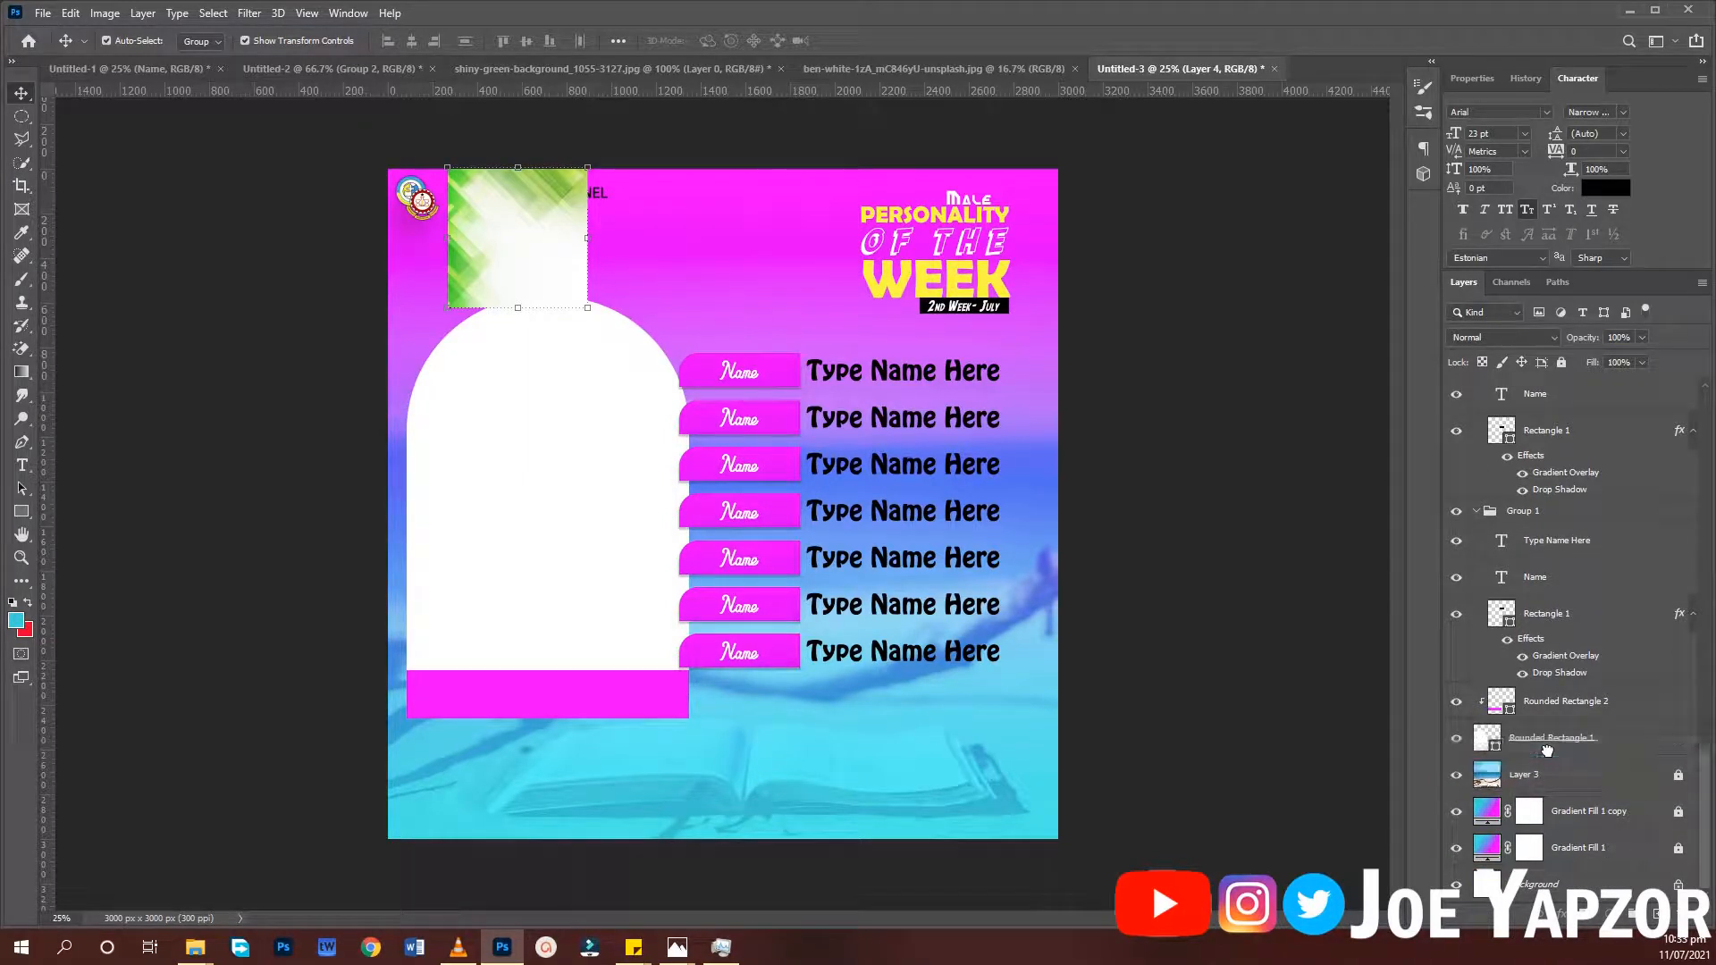
Enlarge the green pattern to about 491% so it covers the canvas and lower its opacity to 49%
left_click_drag(563, 283, 1162, 742)
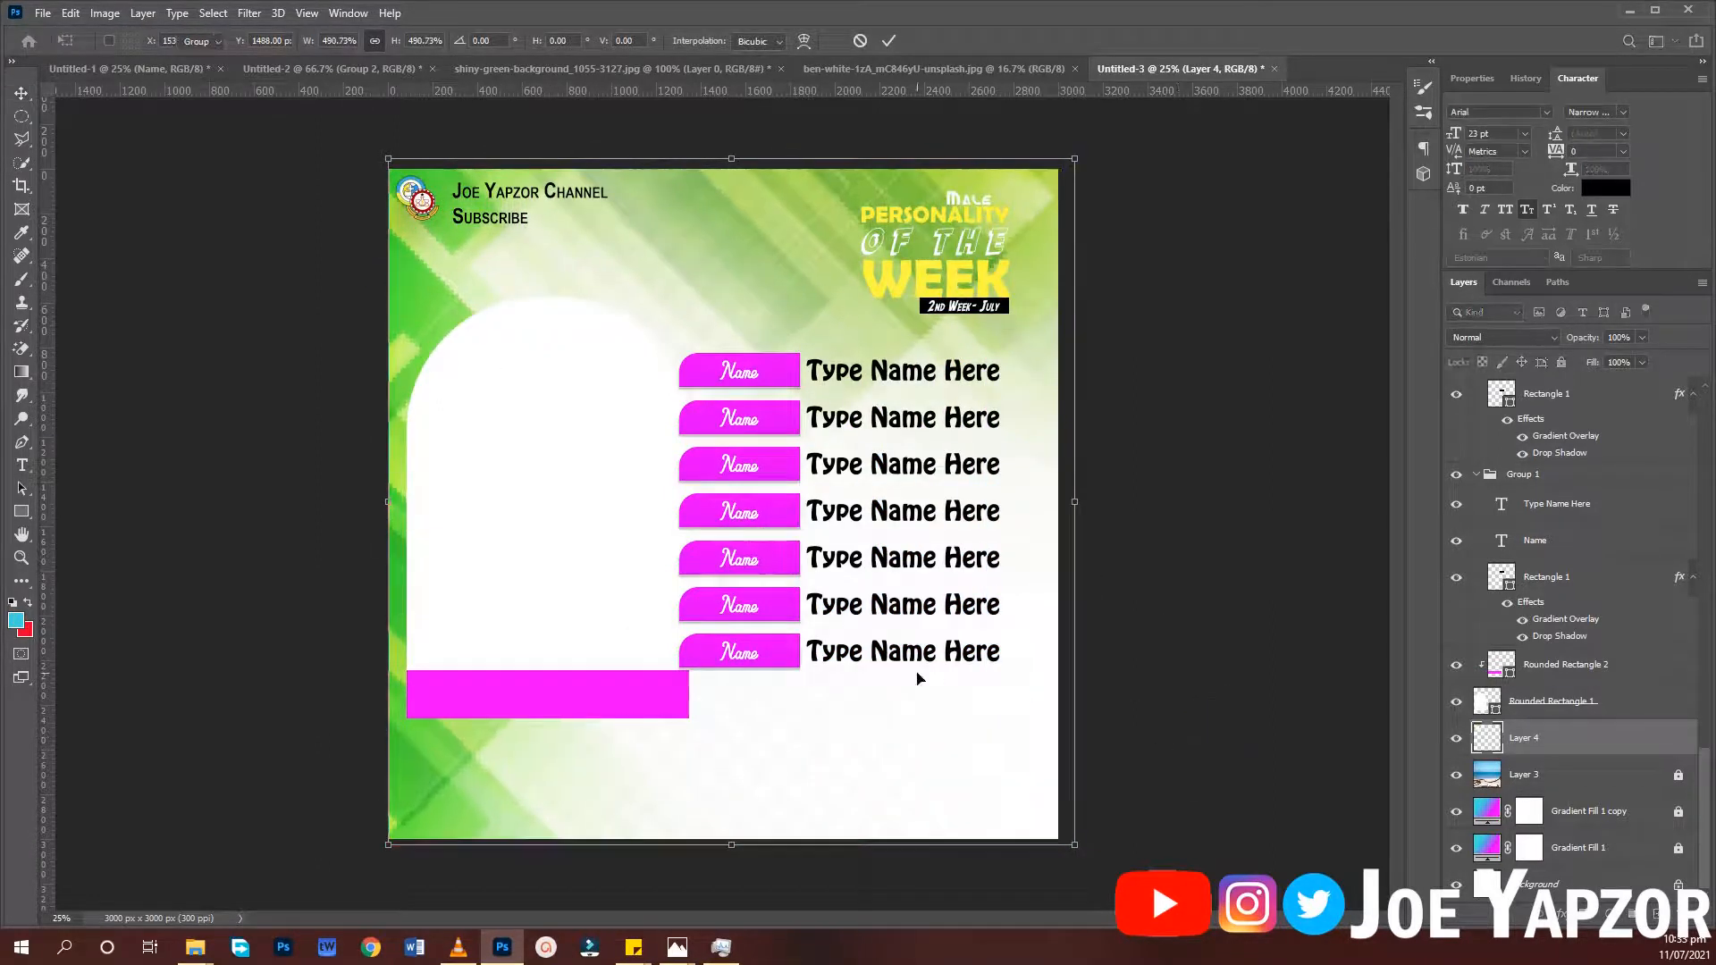
key("Return")
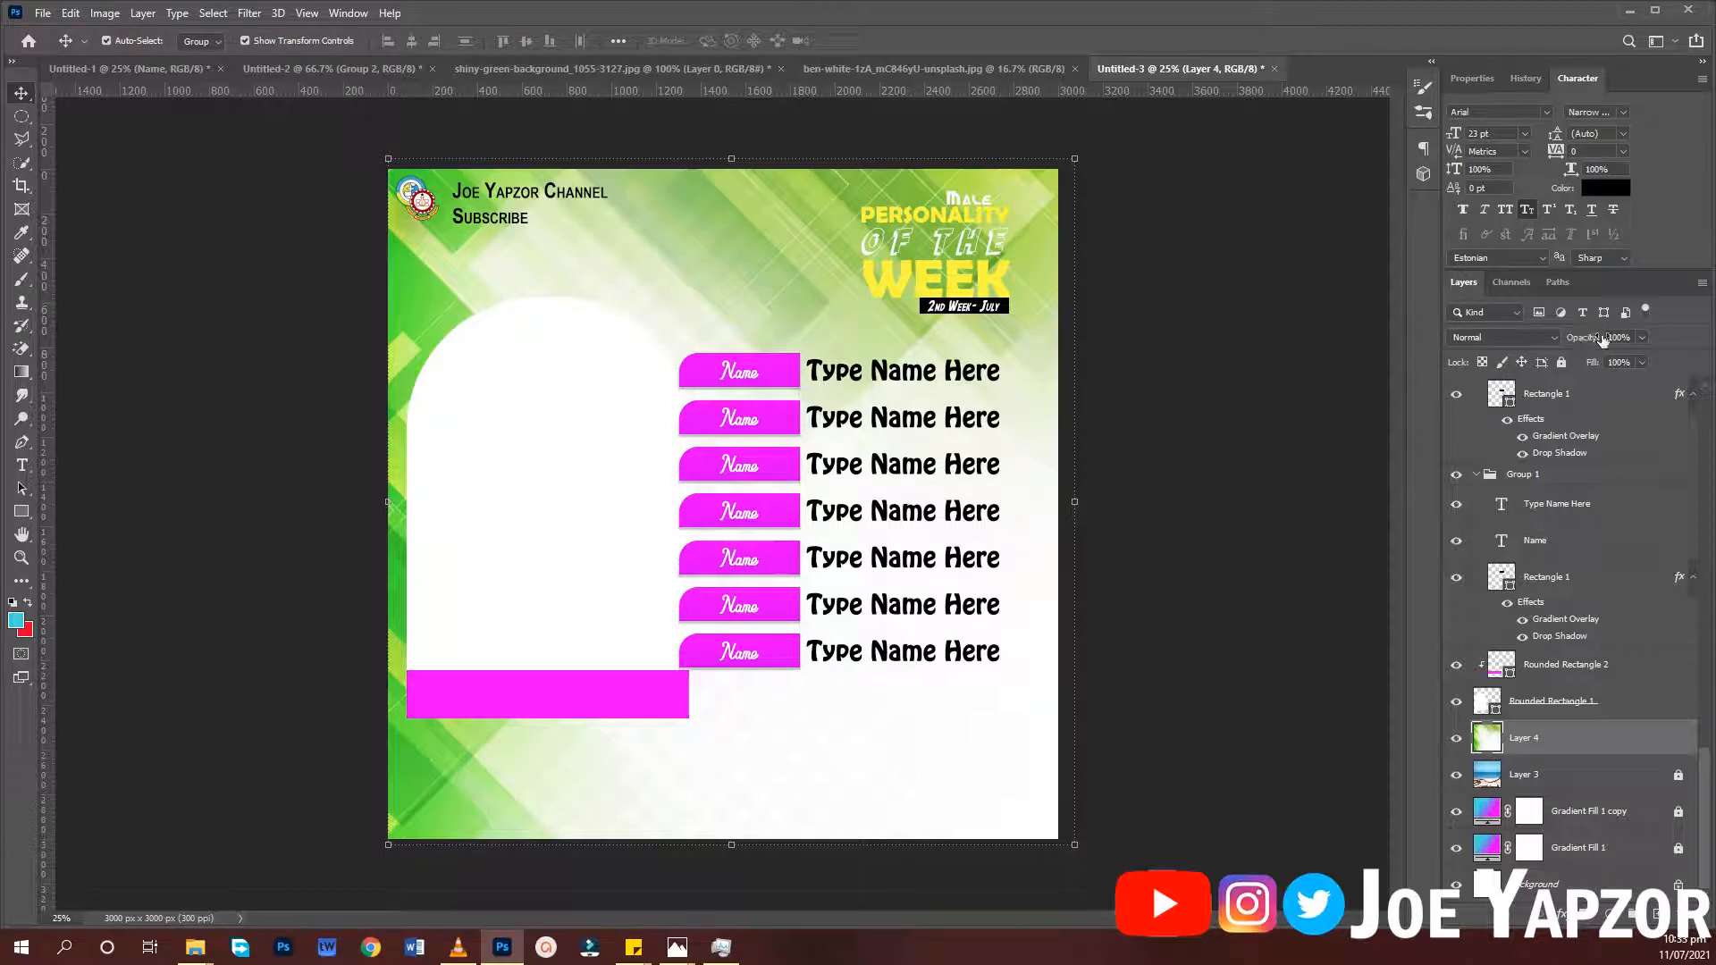
left_click_drag(1575, 337, 1530, 345)
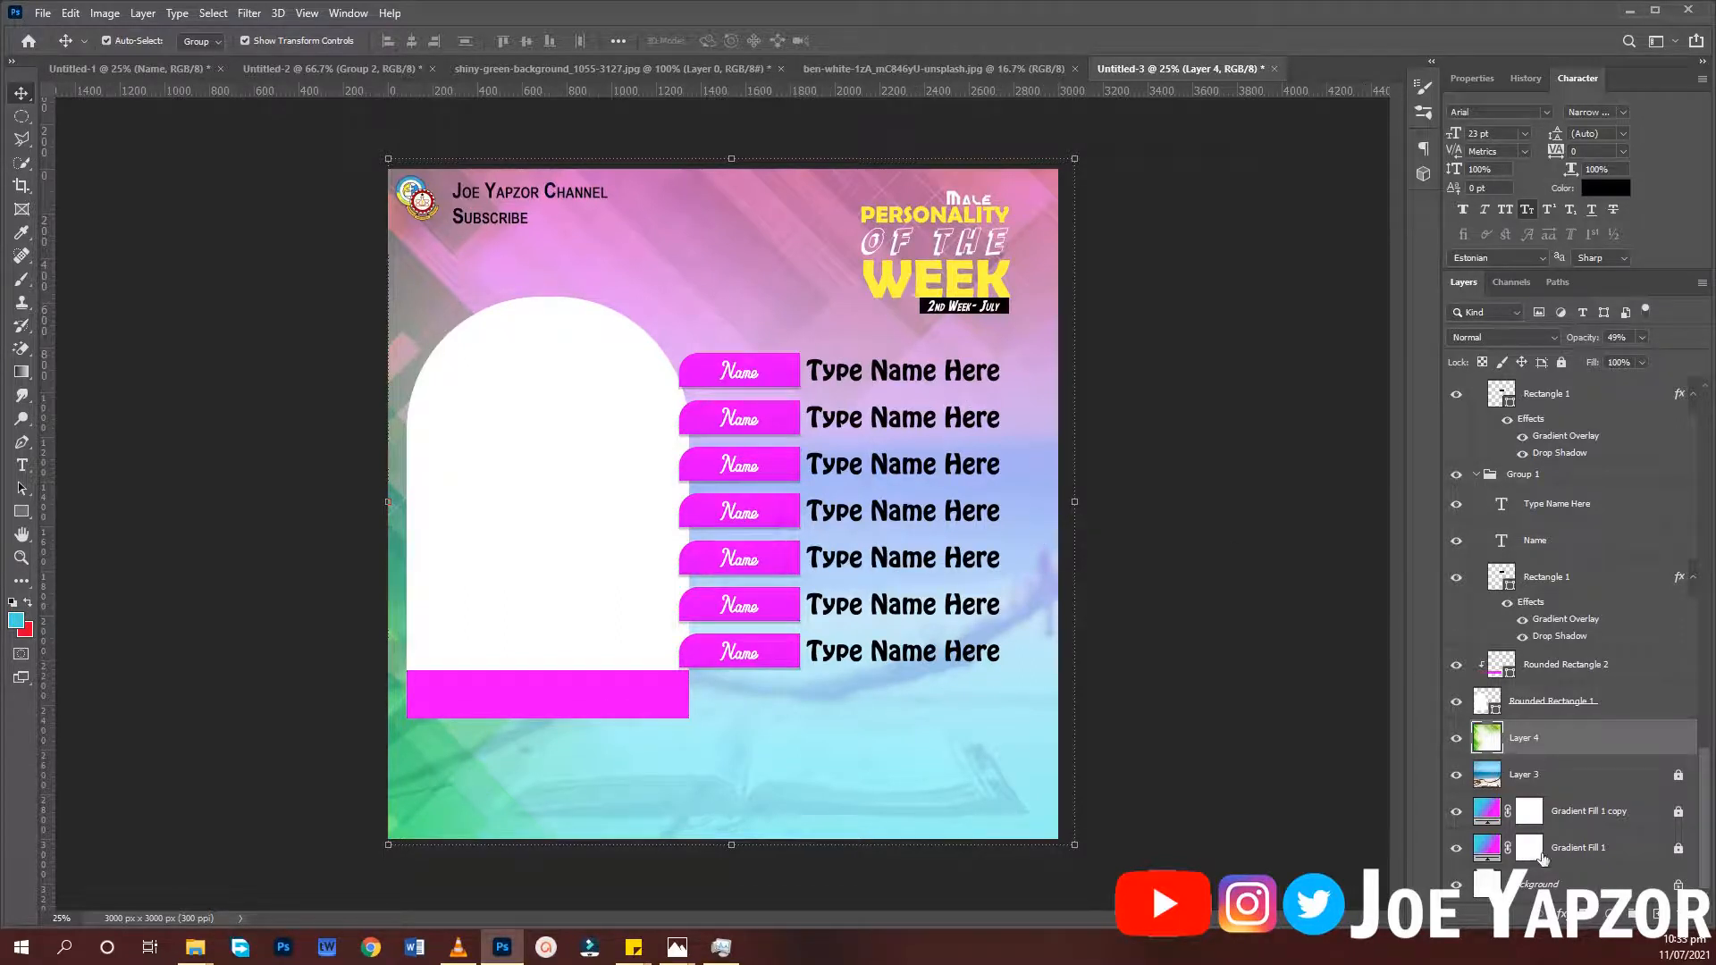
Add a layer mask to the green pattern's Layer 4 and ready a soft 1500 px brush with 35% hardness
left_click(1594, 915)
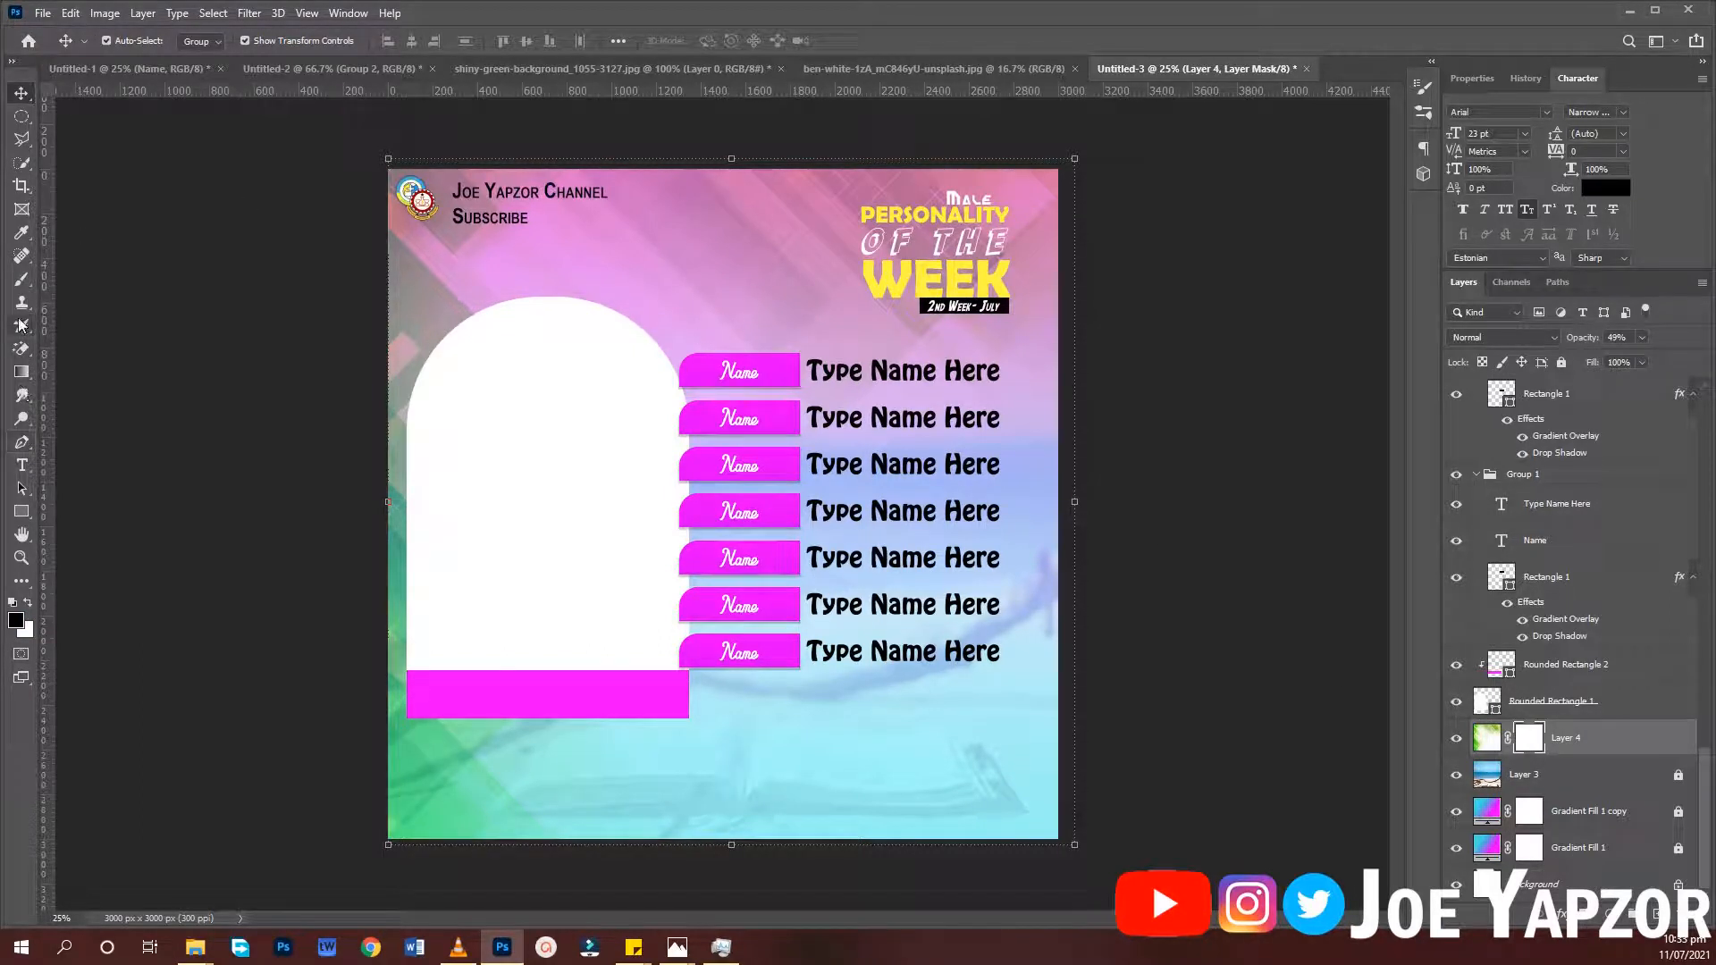
left_click(22, 279)
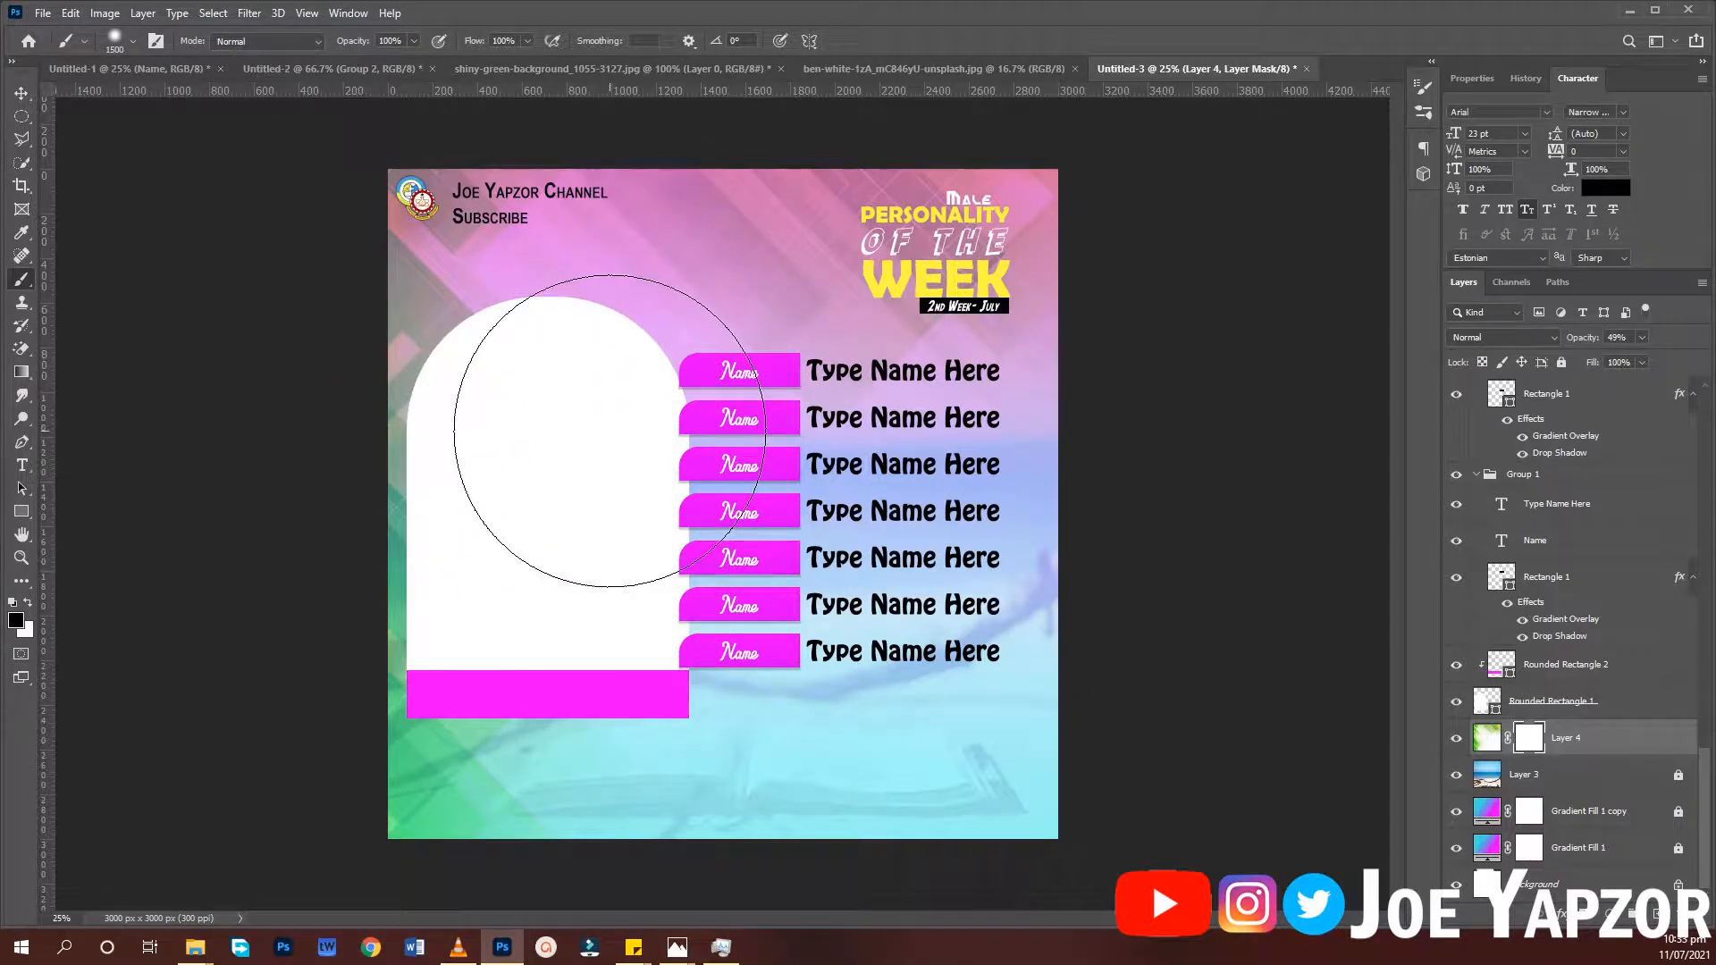
right_click(751, 490)
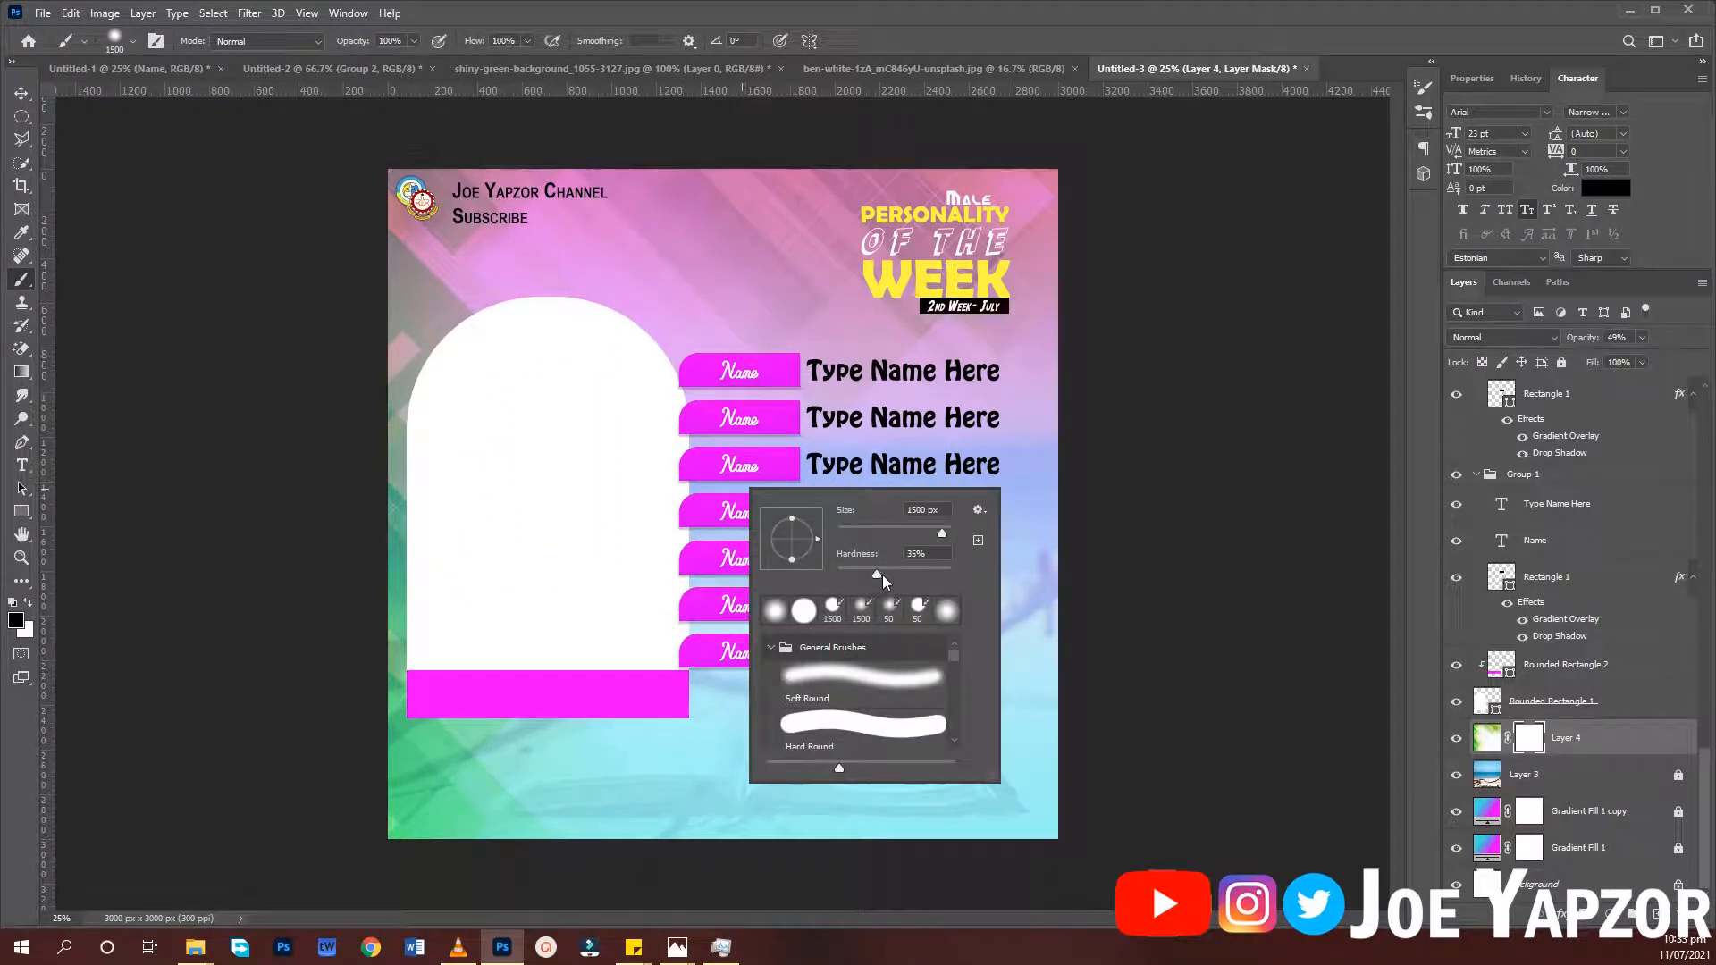
left_click(1583, 751)
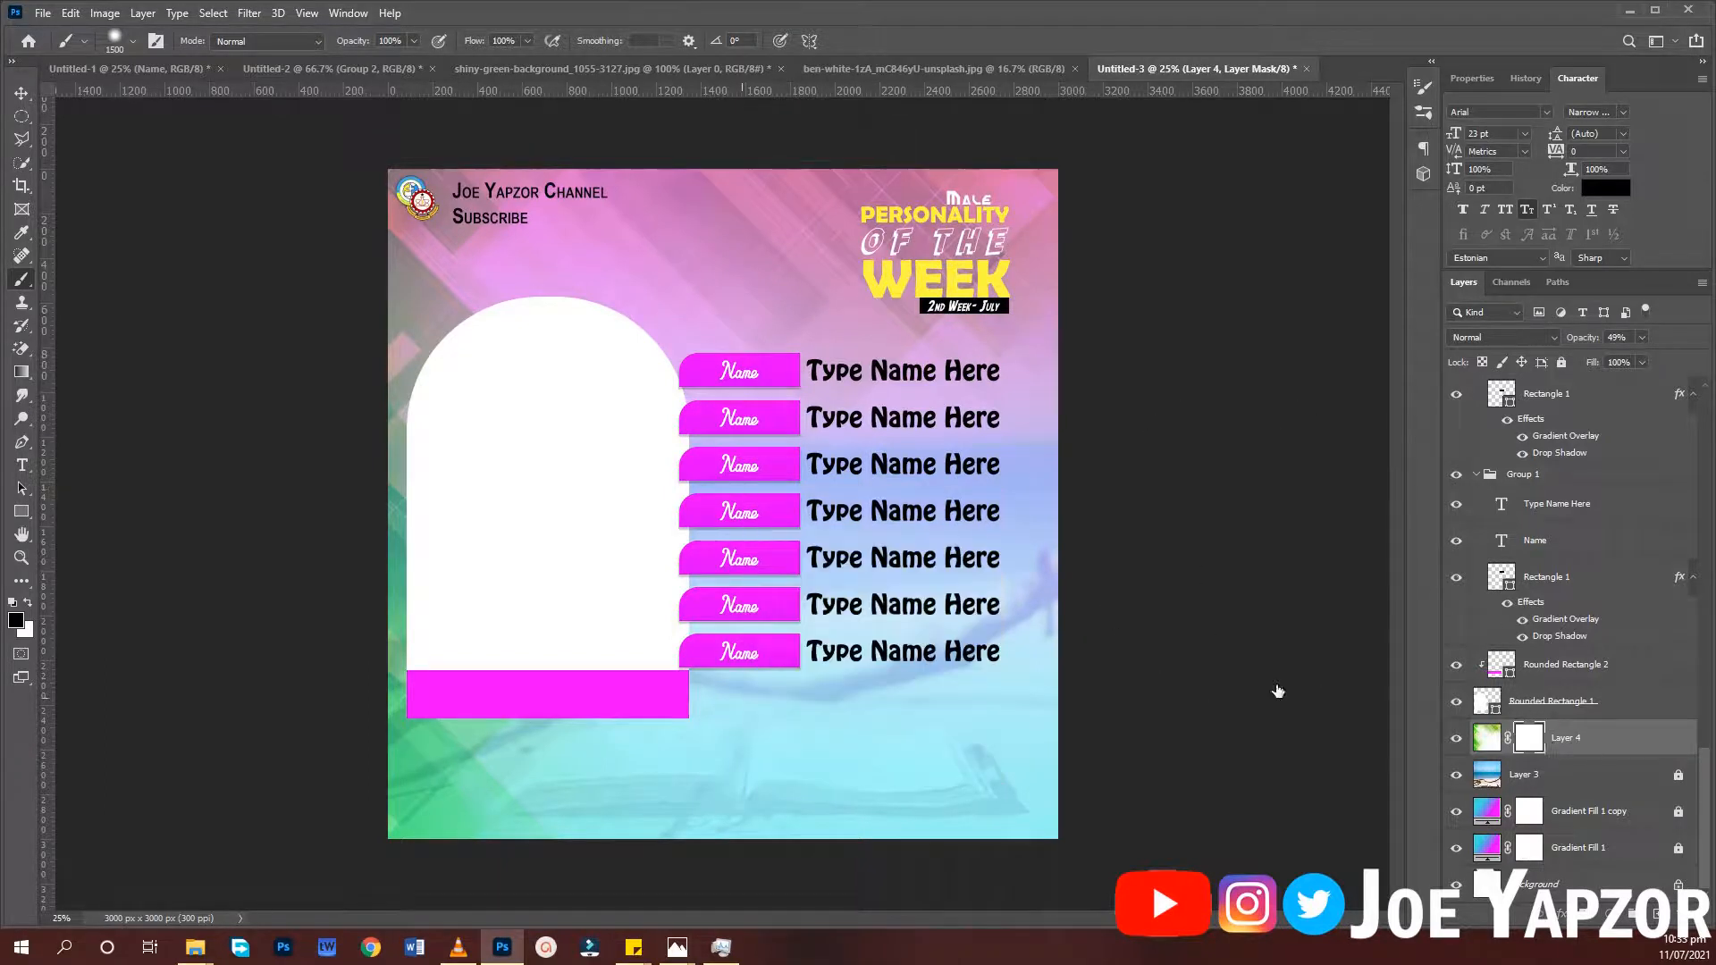
mouse_move(968, 773)
left_mouse_down()
mouse_move(753, 804)
mouse_move(827, 805)
mouse_move(701, 854)
mouse_move(399, 875)
left_mouse_up()
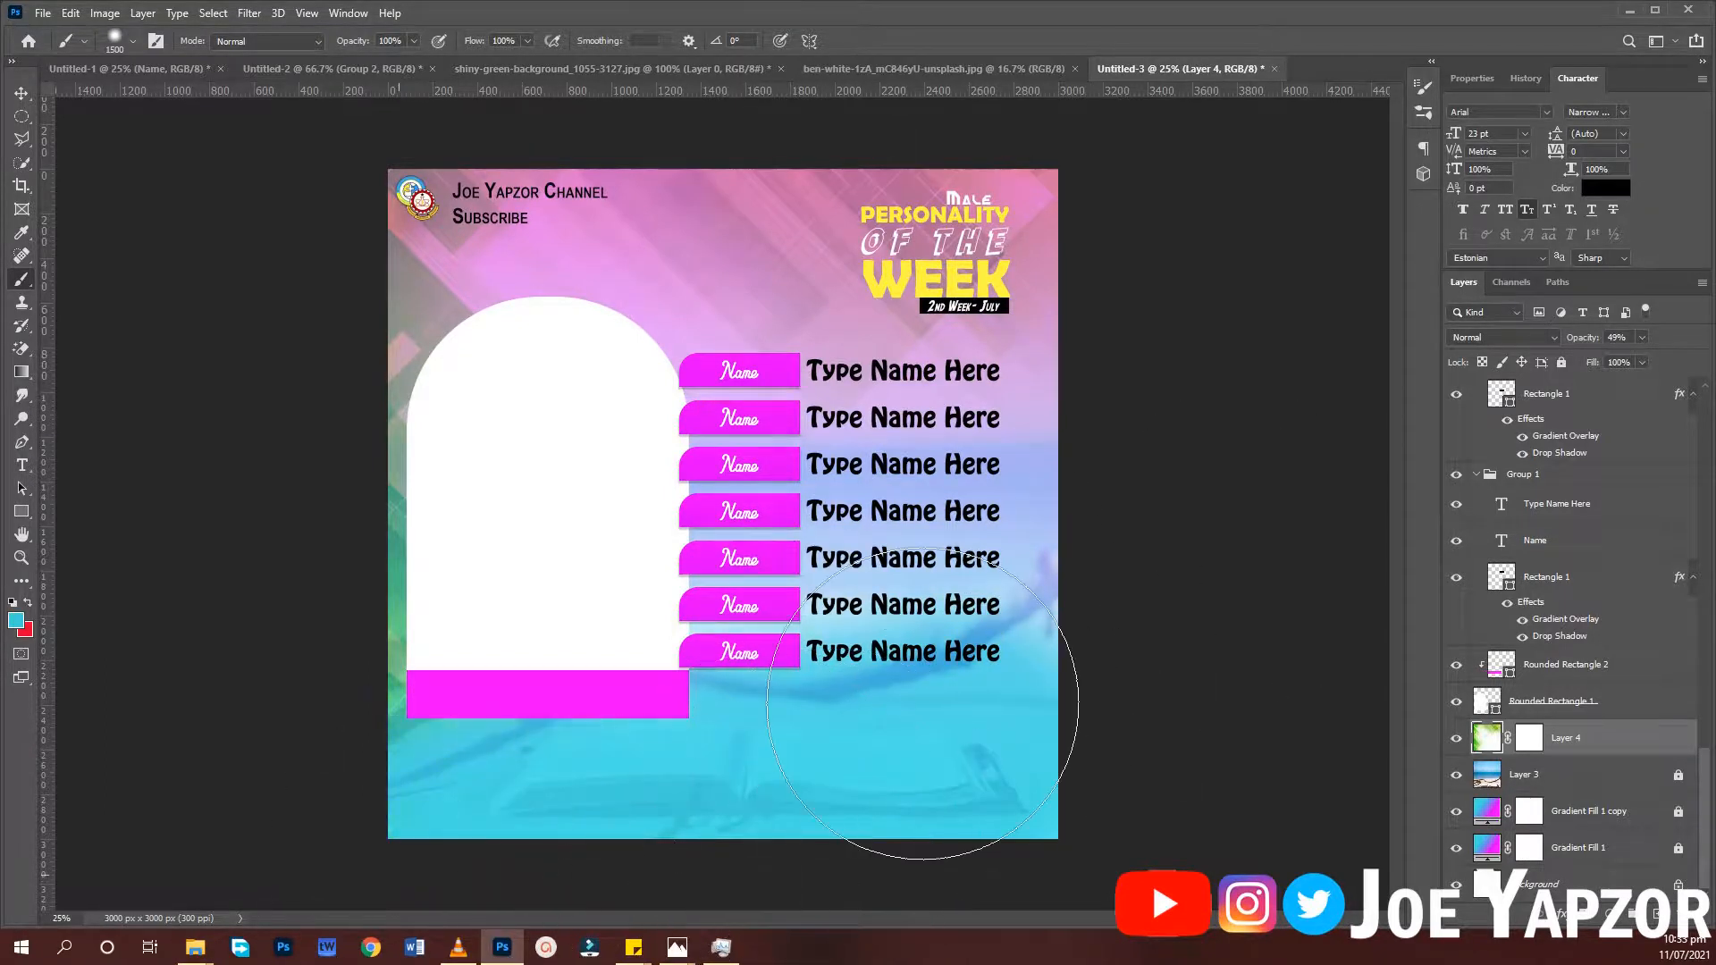
mouse_move(923, 703)
left_mouse_down()
mouse_move(992, 422)
mouse_move(975, 265)
mouse_move(869, 434)
left_mouse_up()
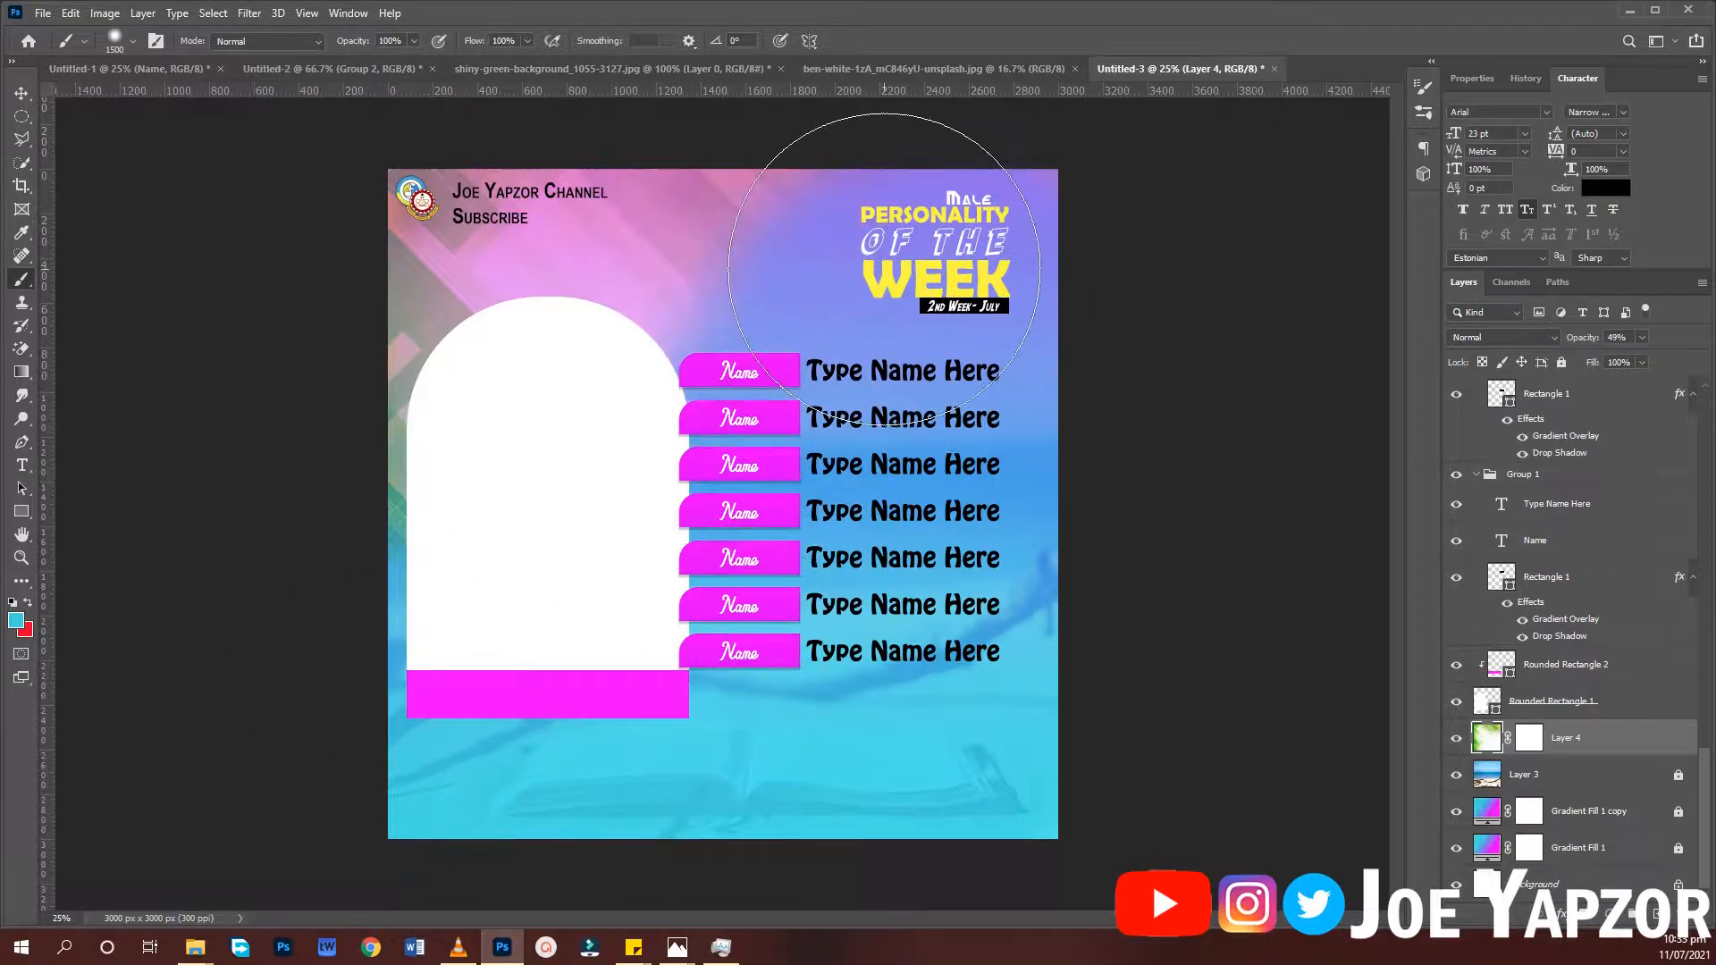
mouse_move(884, 268)
left_mouse_down()
mouse_move(555, 555)
mouse_move(249, 555)
mouse_move(555, 555)
left_mouse_up()
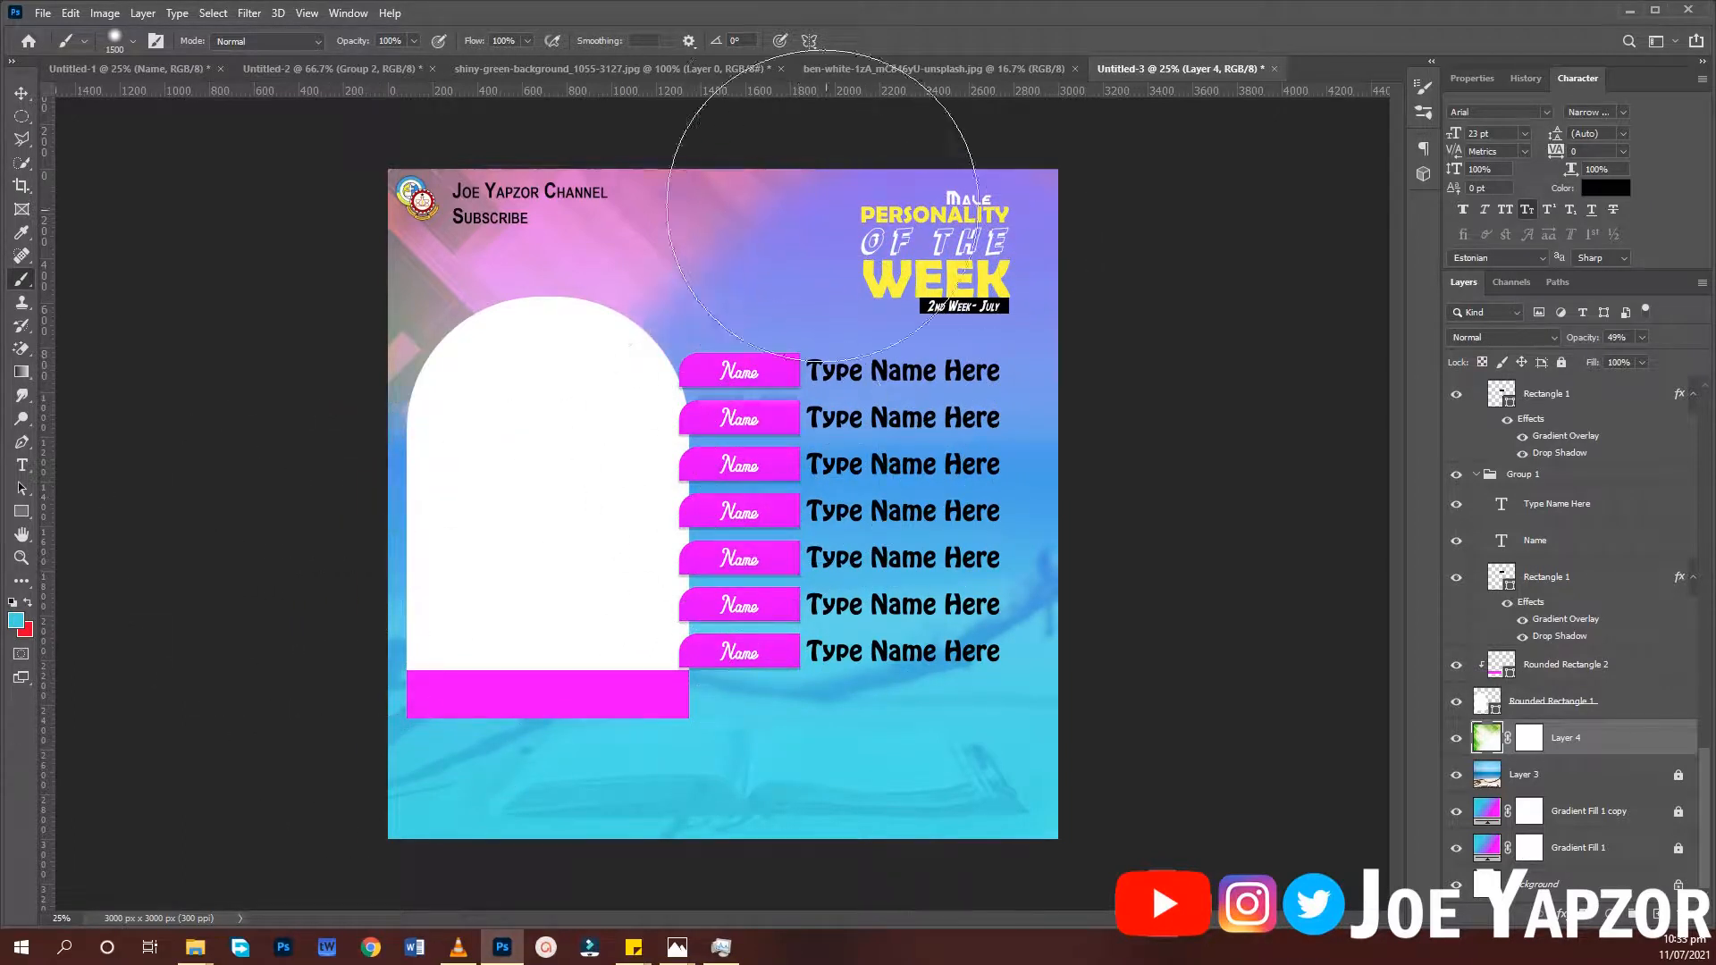
left_click_drag(820, 206, 871, 72)
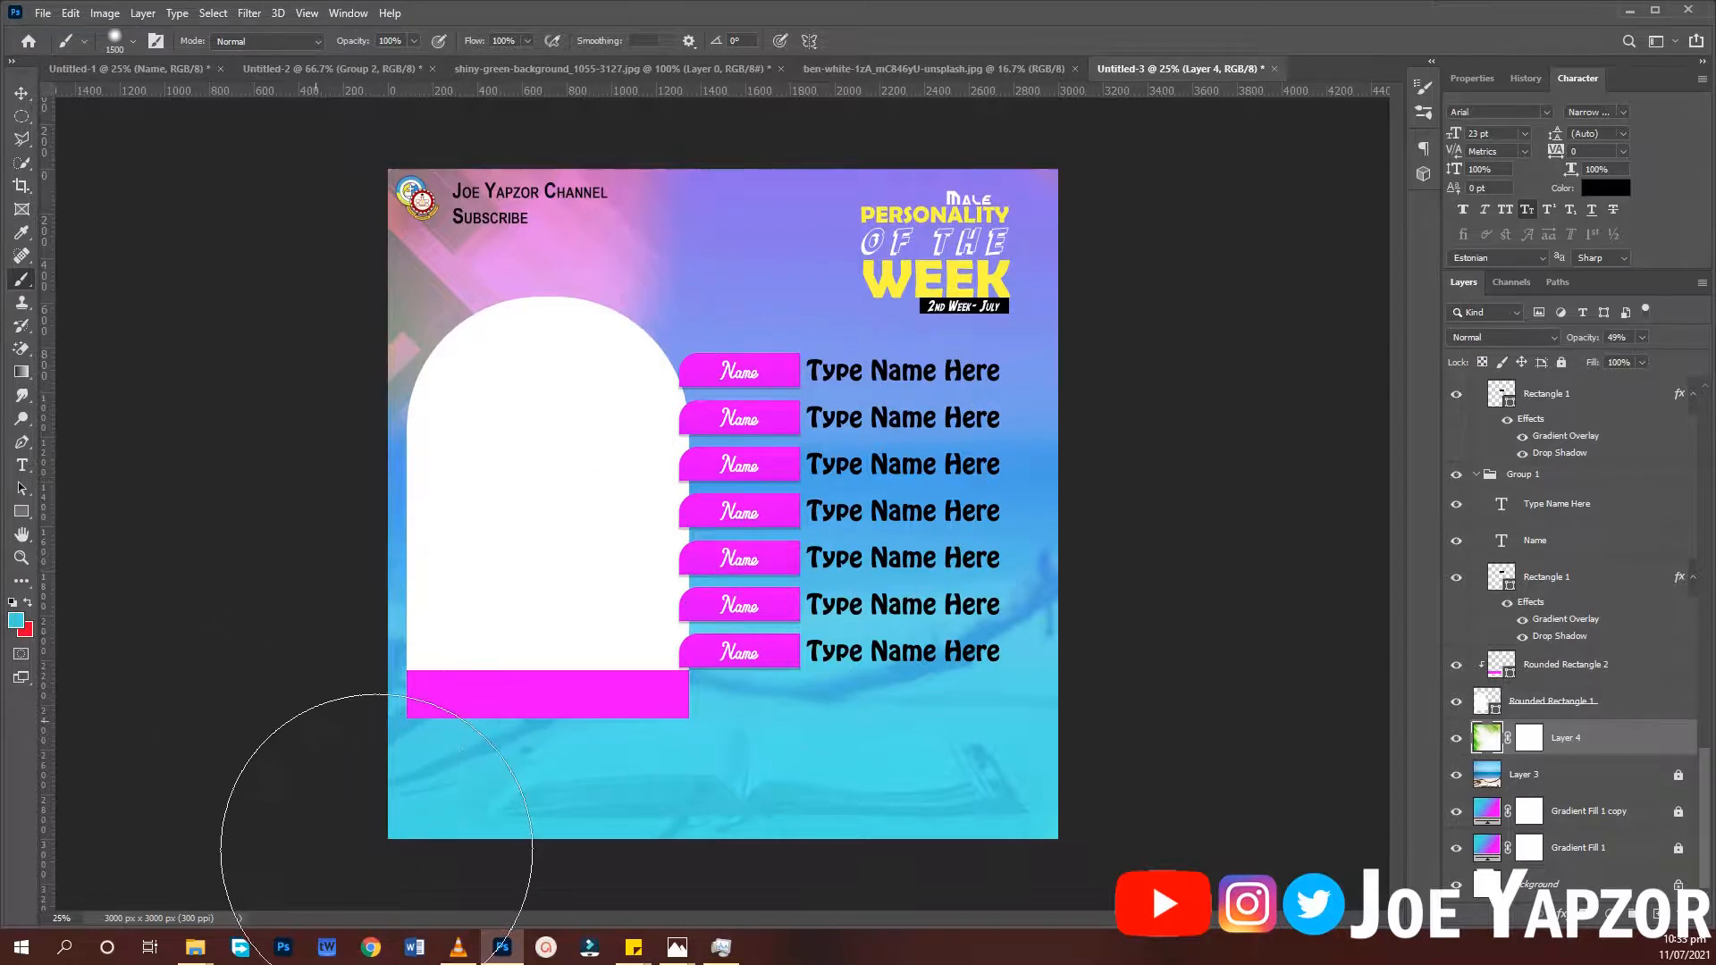
left_click(16, 622)
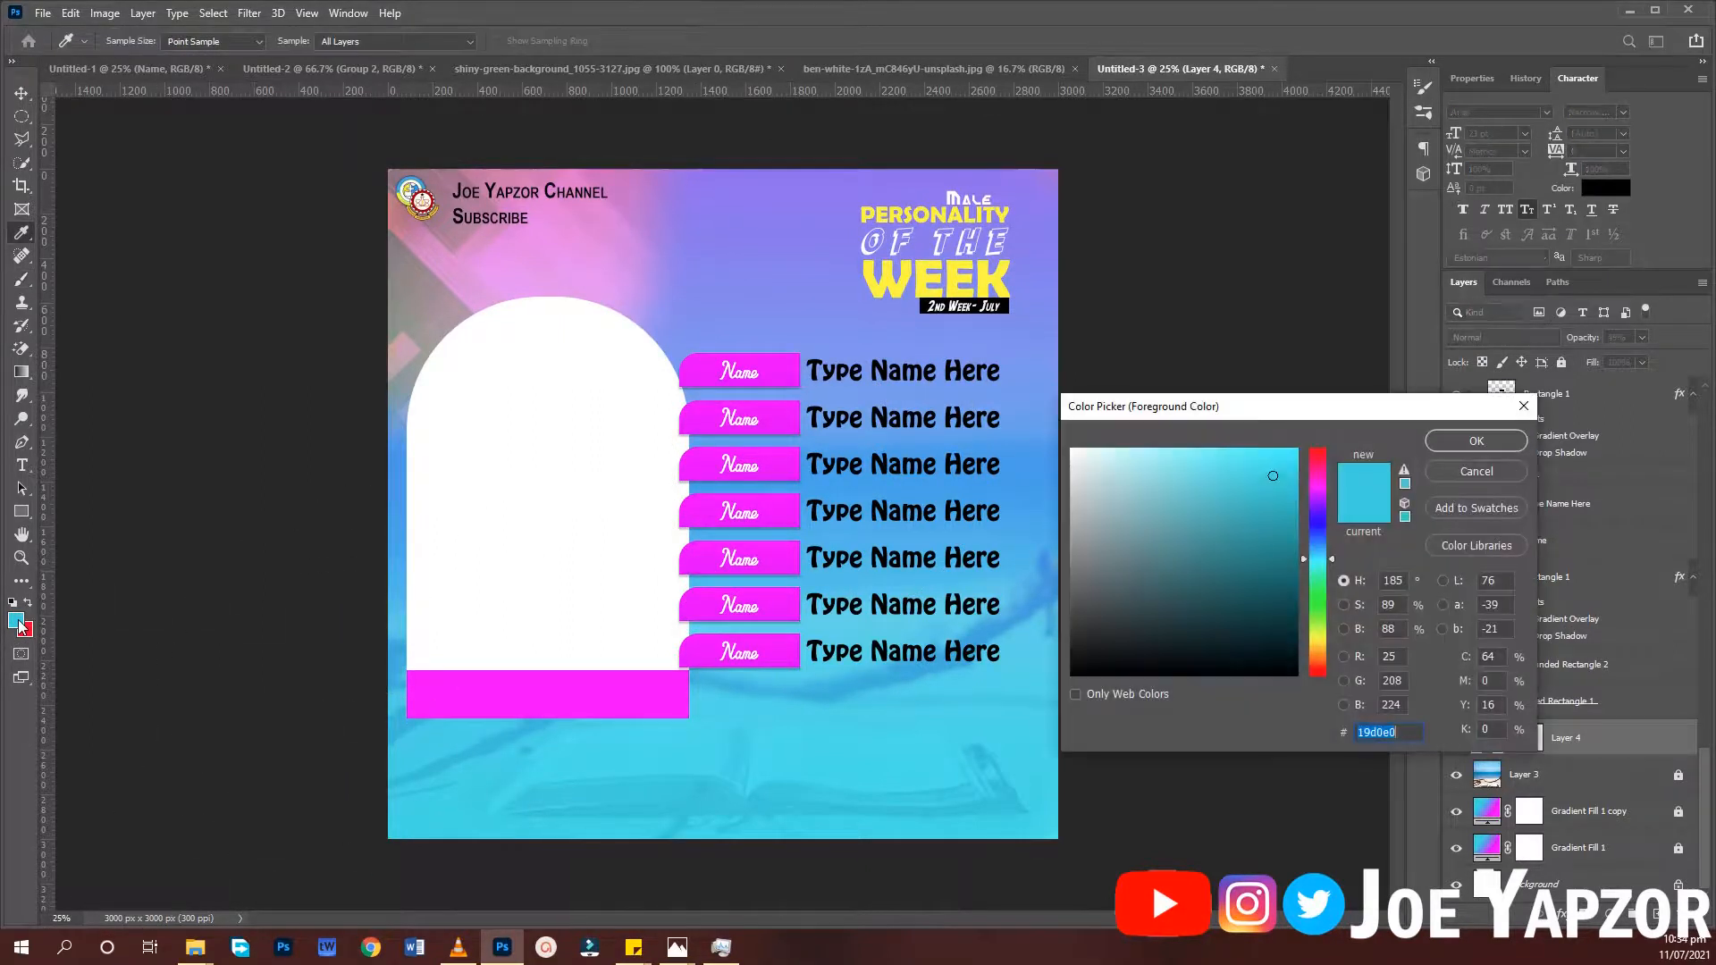
type("000000")
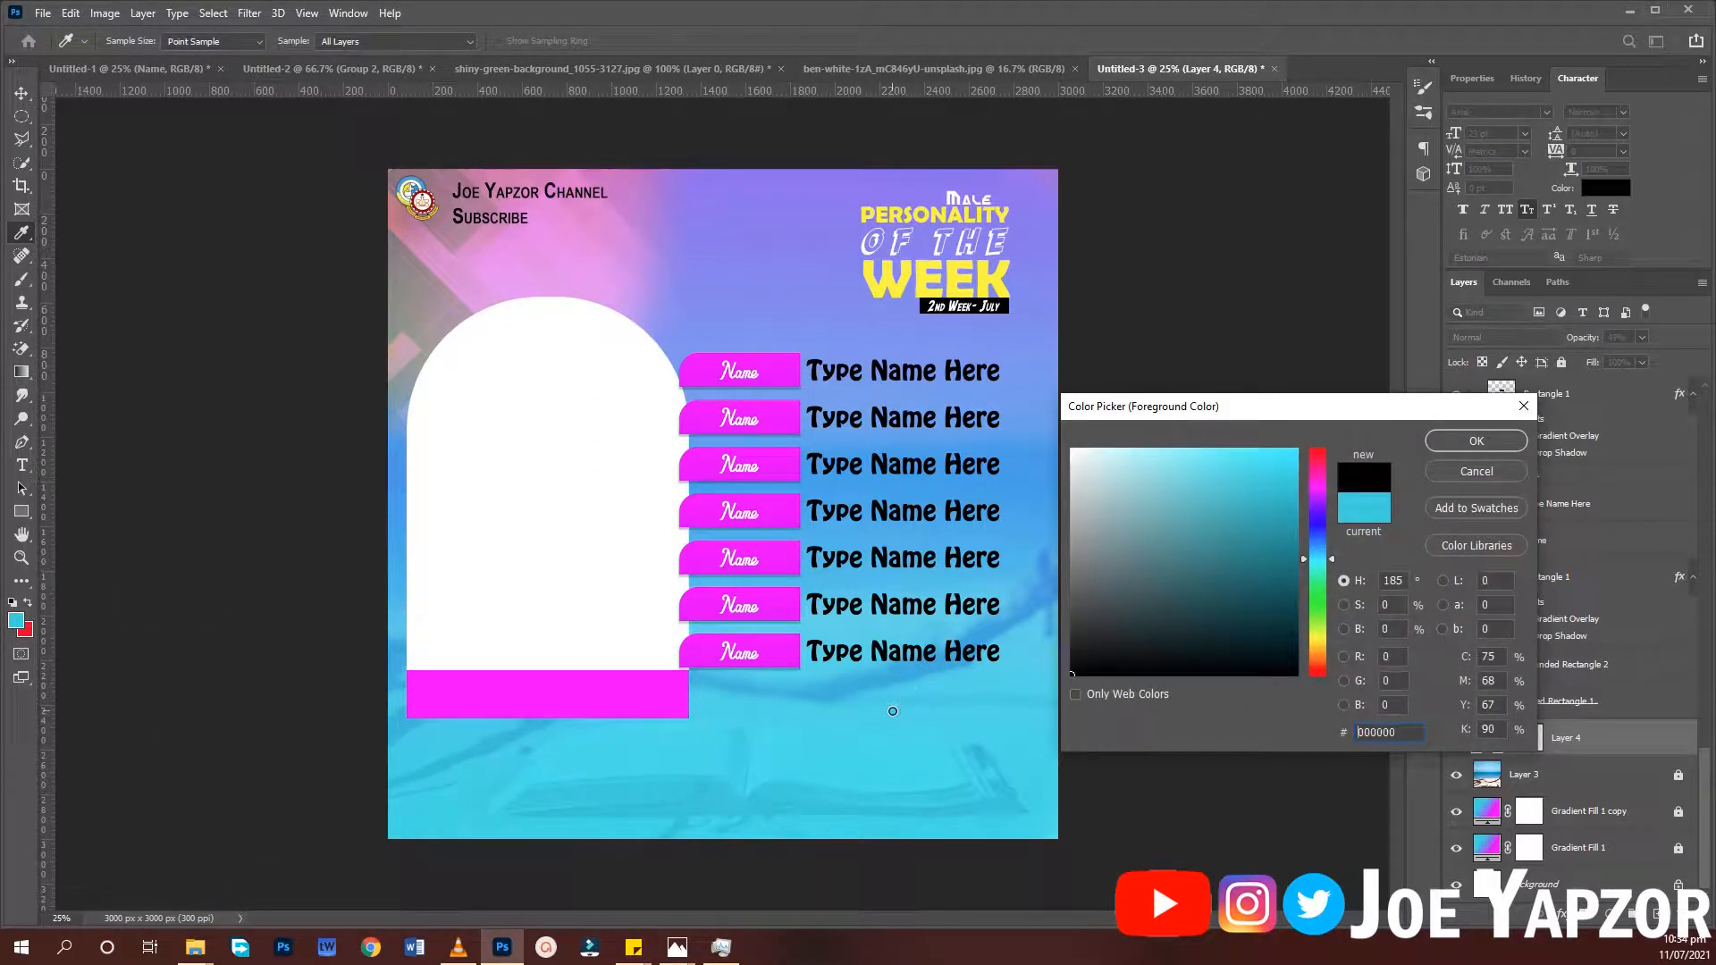
left_click(1458, 447)
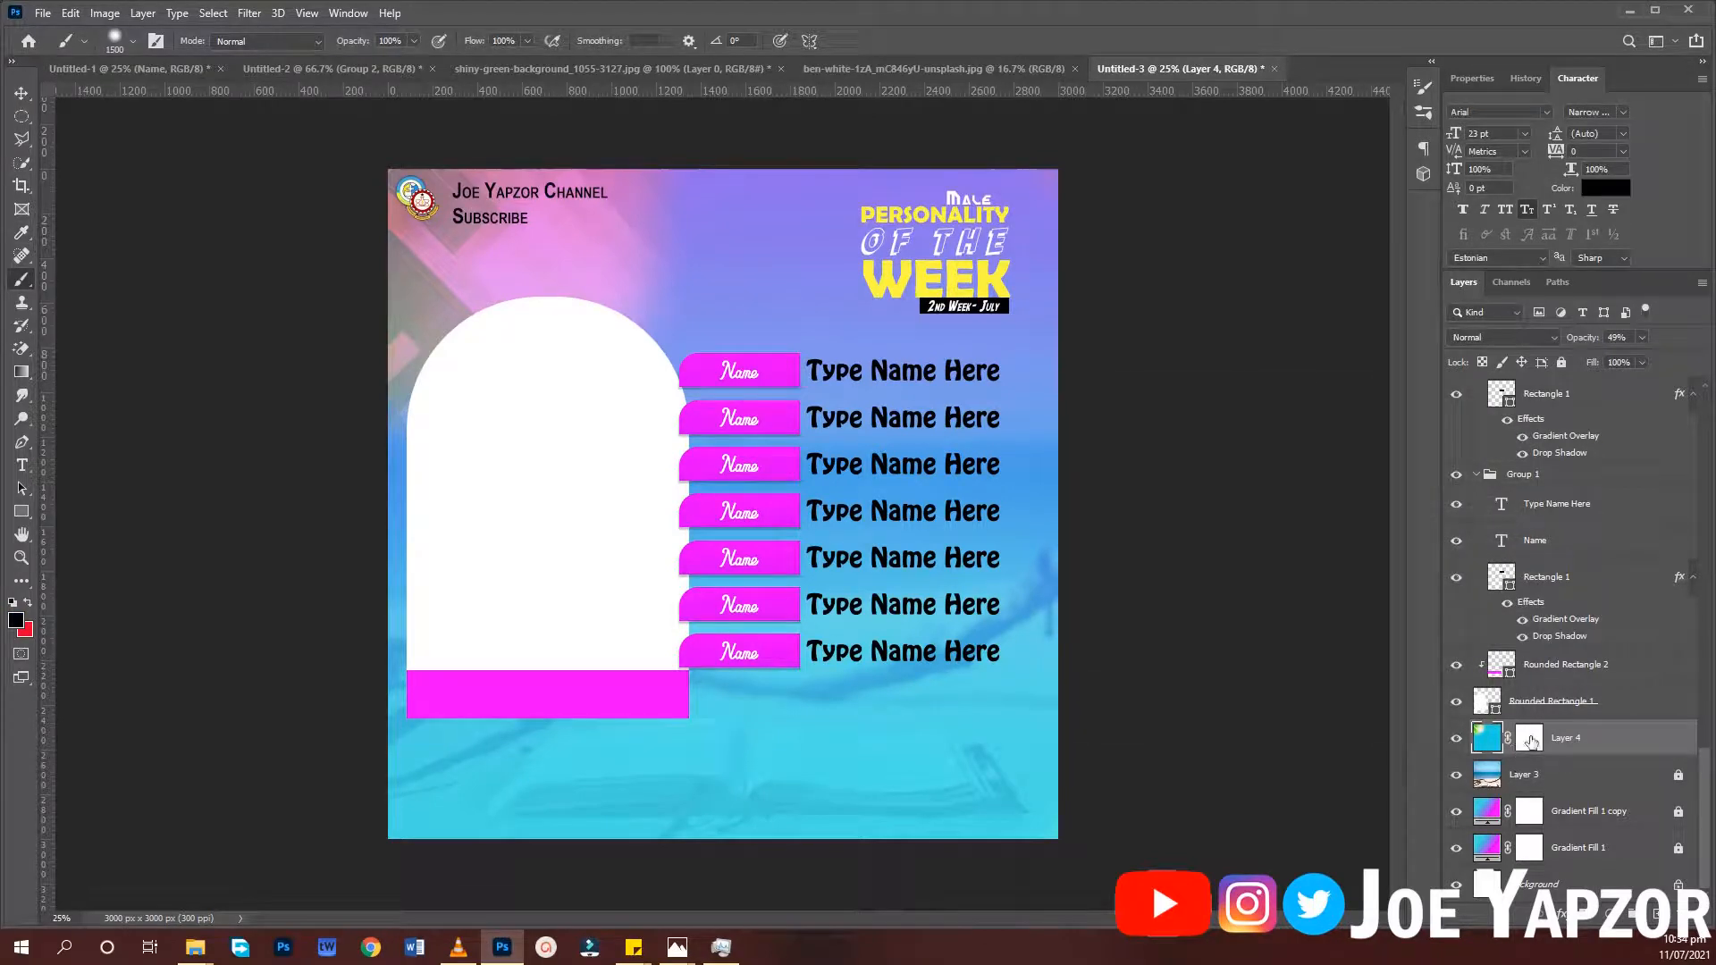
key("ctrl+z")
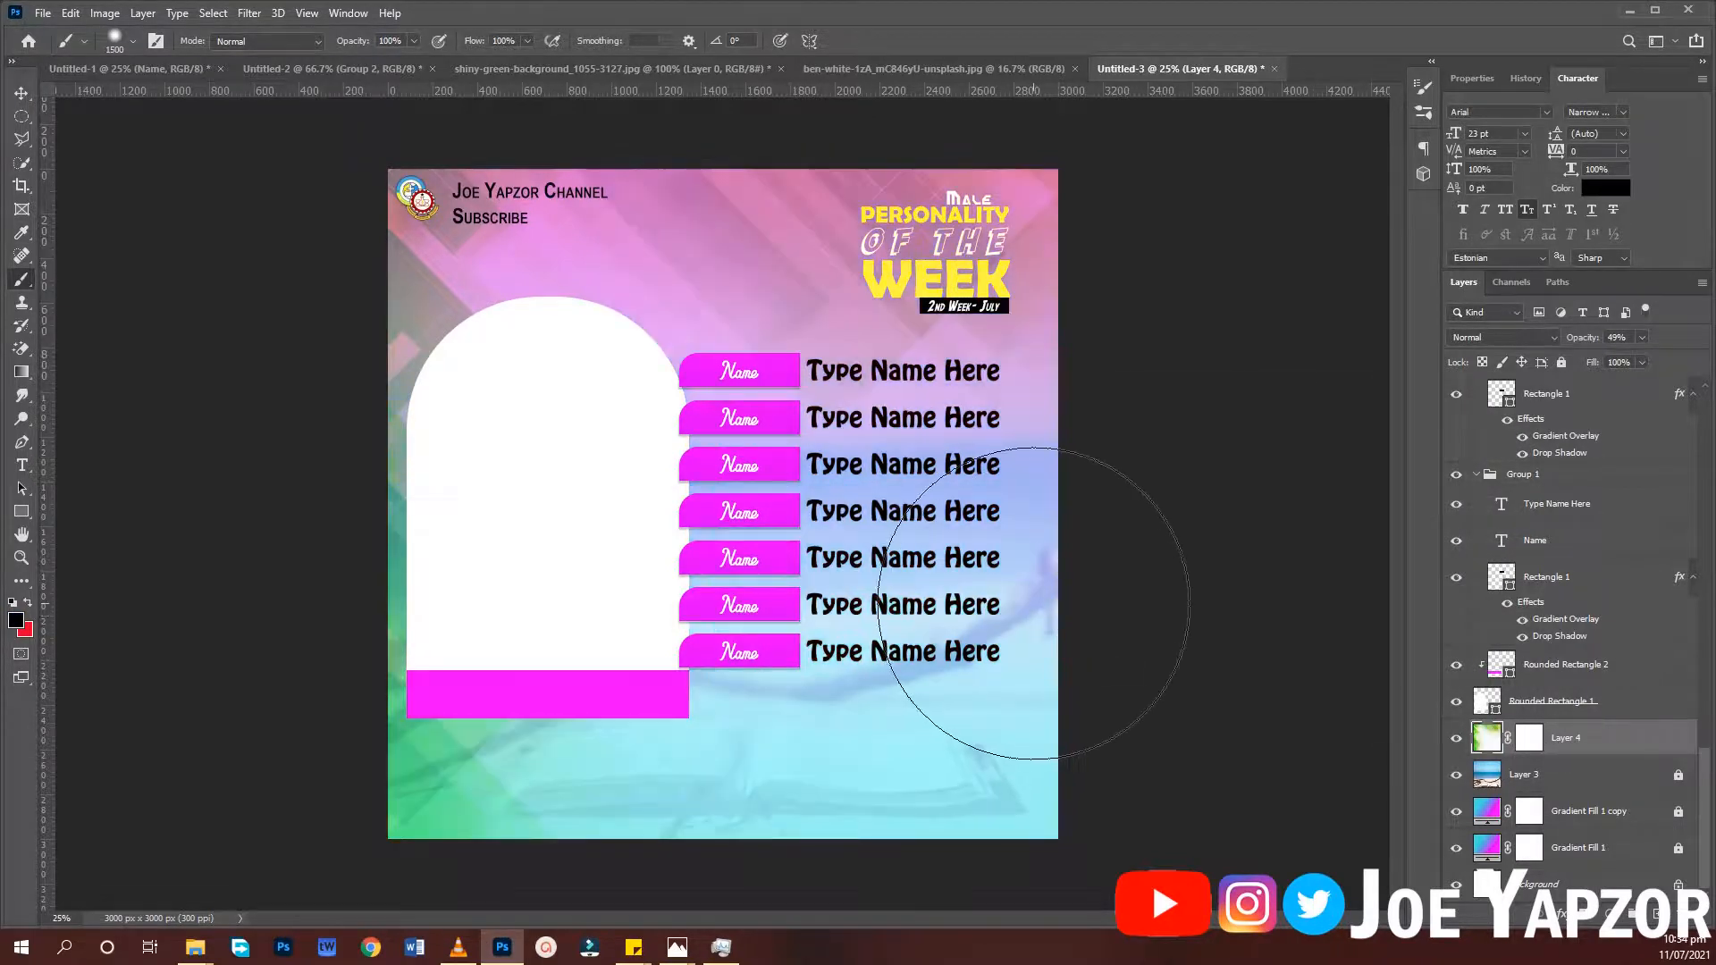
Paint black on Layer 4's mask to hide the green pattern everywhere except the canvas's upper-left corner
left_click(1528, 738)
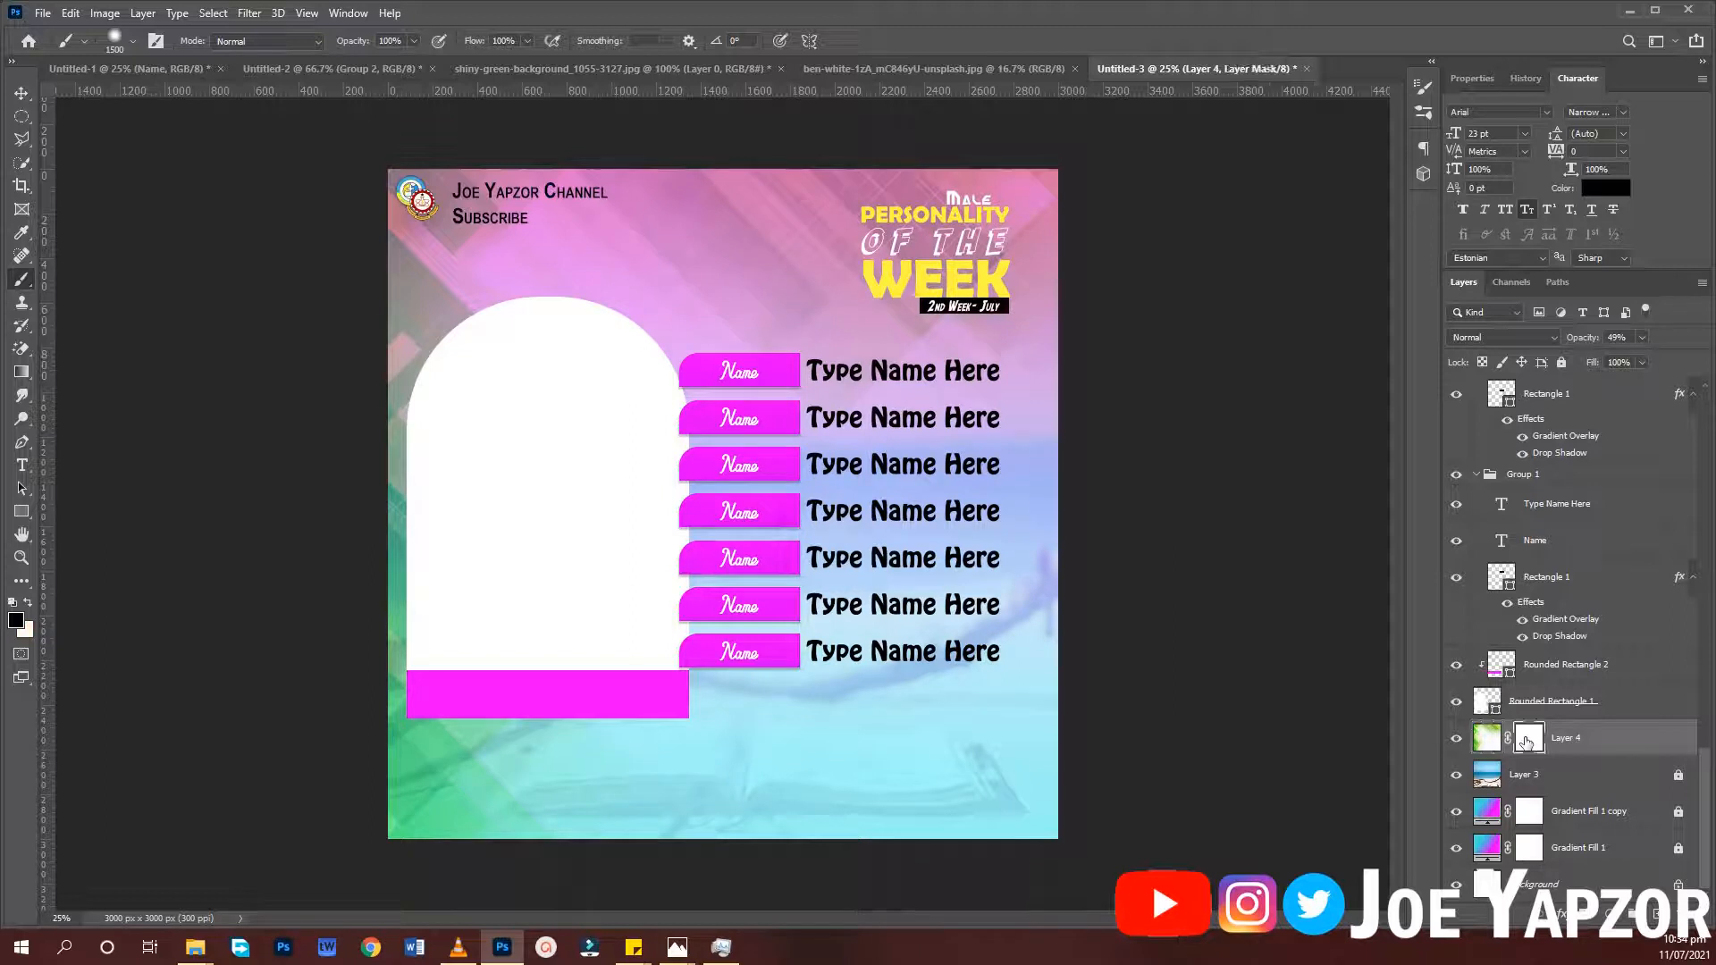
mouse_move(850, 747)
left_mouse_down()
mouse_move(552, 765)
mouse_move(452, 748)
mouse_move(732, 804)
mouse_move(997, 687)
mouse_move(1043, 458)
mouse_move(1030, 240)
mouse_move(976, 269)
mouse_move(775, 591)
mouse_move(555, 699)
mouse_move(445, 685)
mouse_move(814, 635)
mouse_move(962, 354)
mouse_move(978, 274)
mouse_move(905, 239)
mouse_move(869, 386)
mouse_move(818, 433)
mouse_move(376, 560)
mouse_move(747, 342)
mouse_move(874, 230)
mouse_move(993, 459)
mouse_move(842, 797)
mouse_move(635, 946)
left_mouse_up()
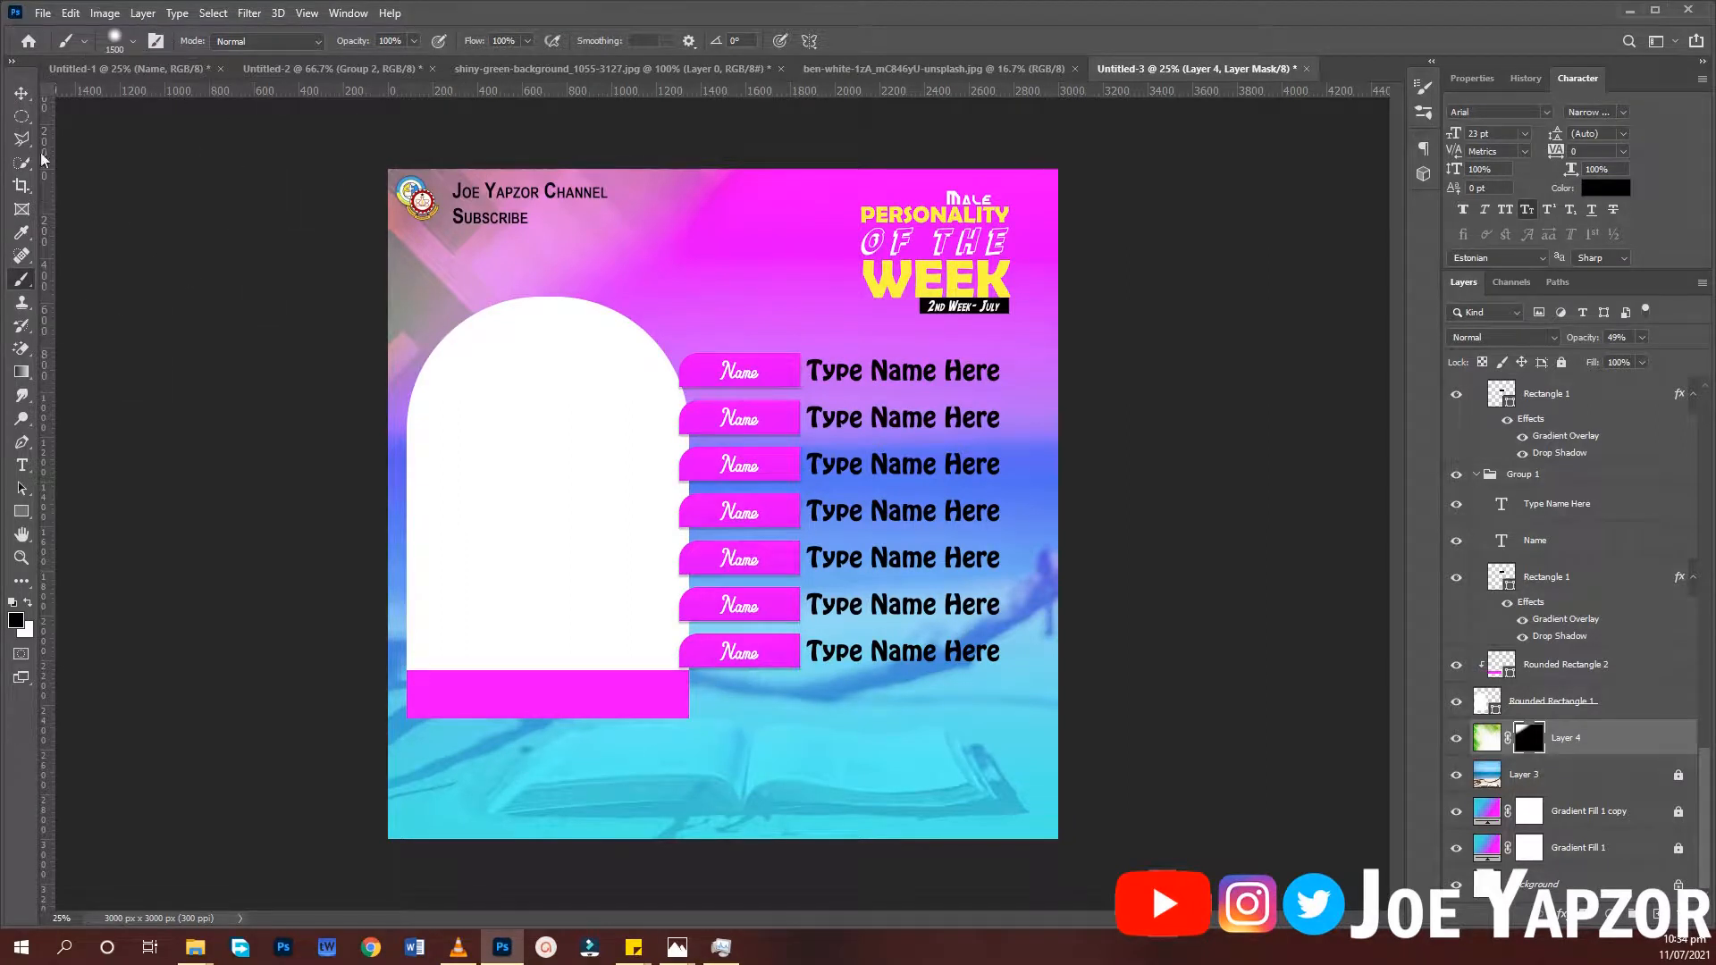
left_click(21, 92)
left_click(169, 303)
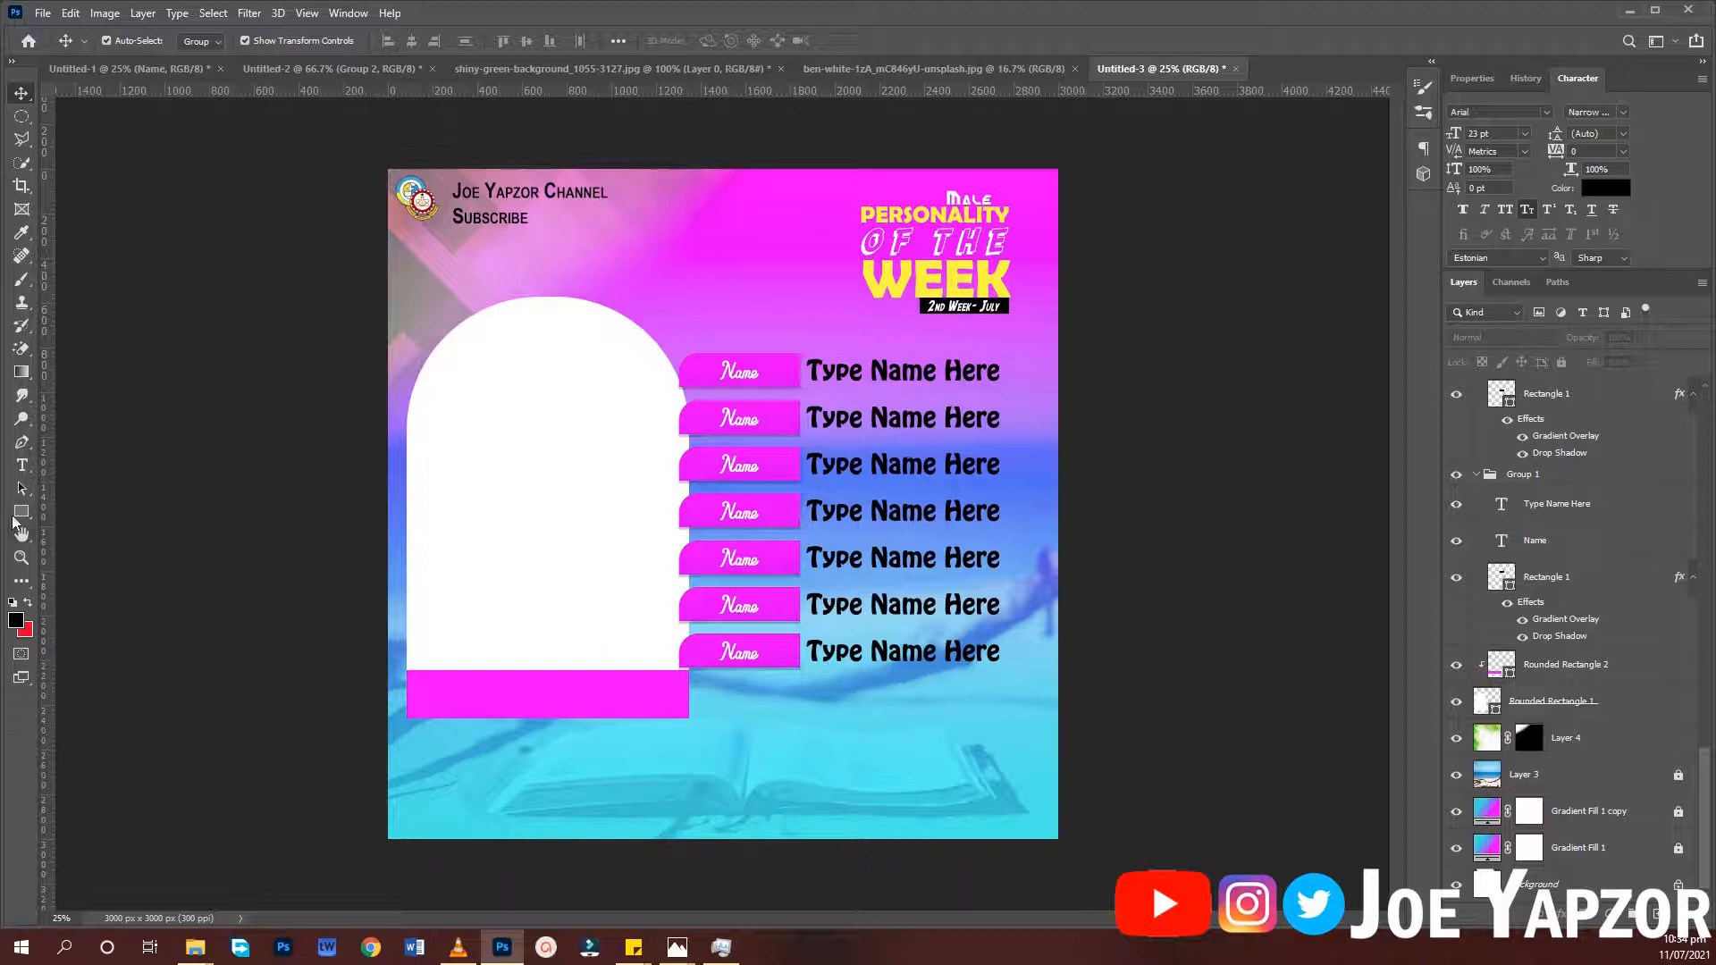
Draw a 3424 × 244 px rectangle spanning the canvas's bottom edge and fill it with white
left_click(21, 511)
left_click_drag(352, 815, 1117, 867)
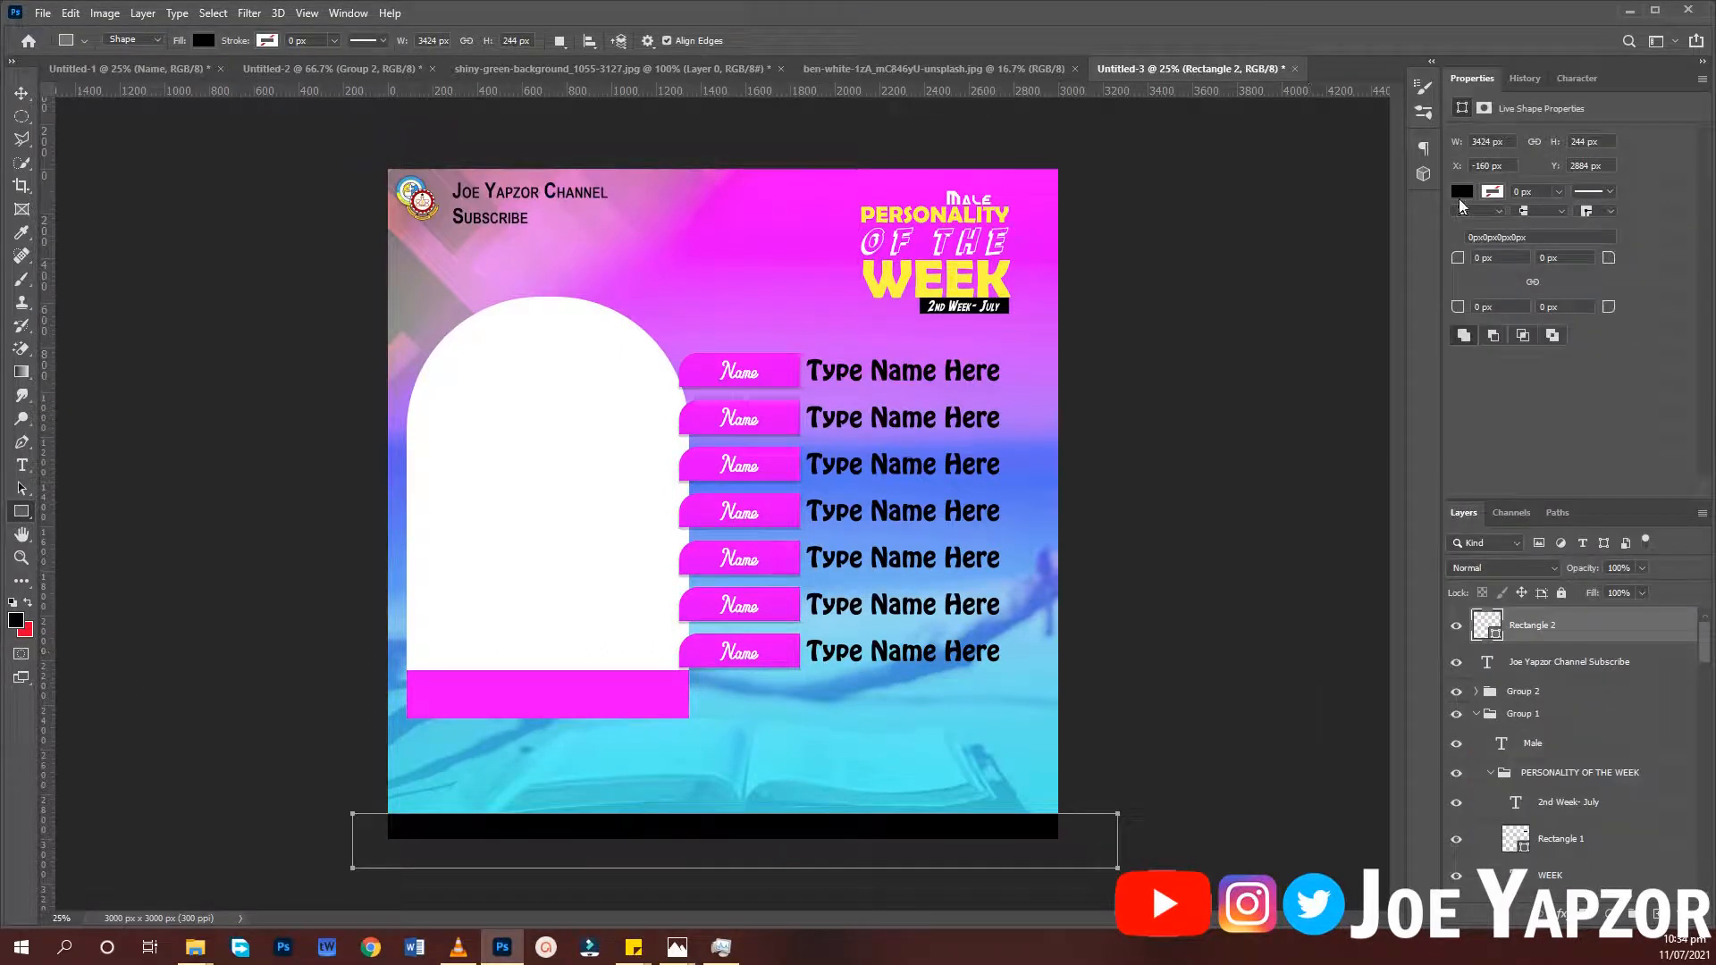
left_click(1462, 192)
left_click(1496, 287)
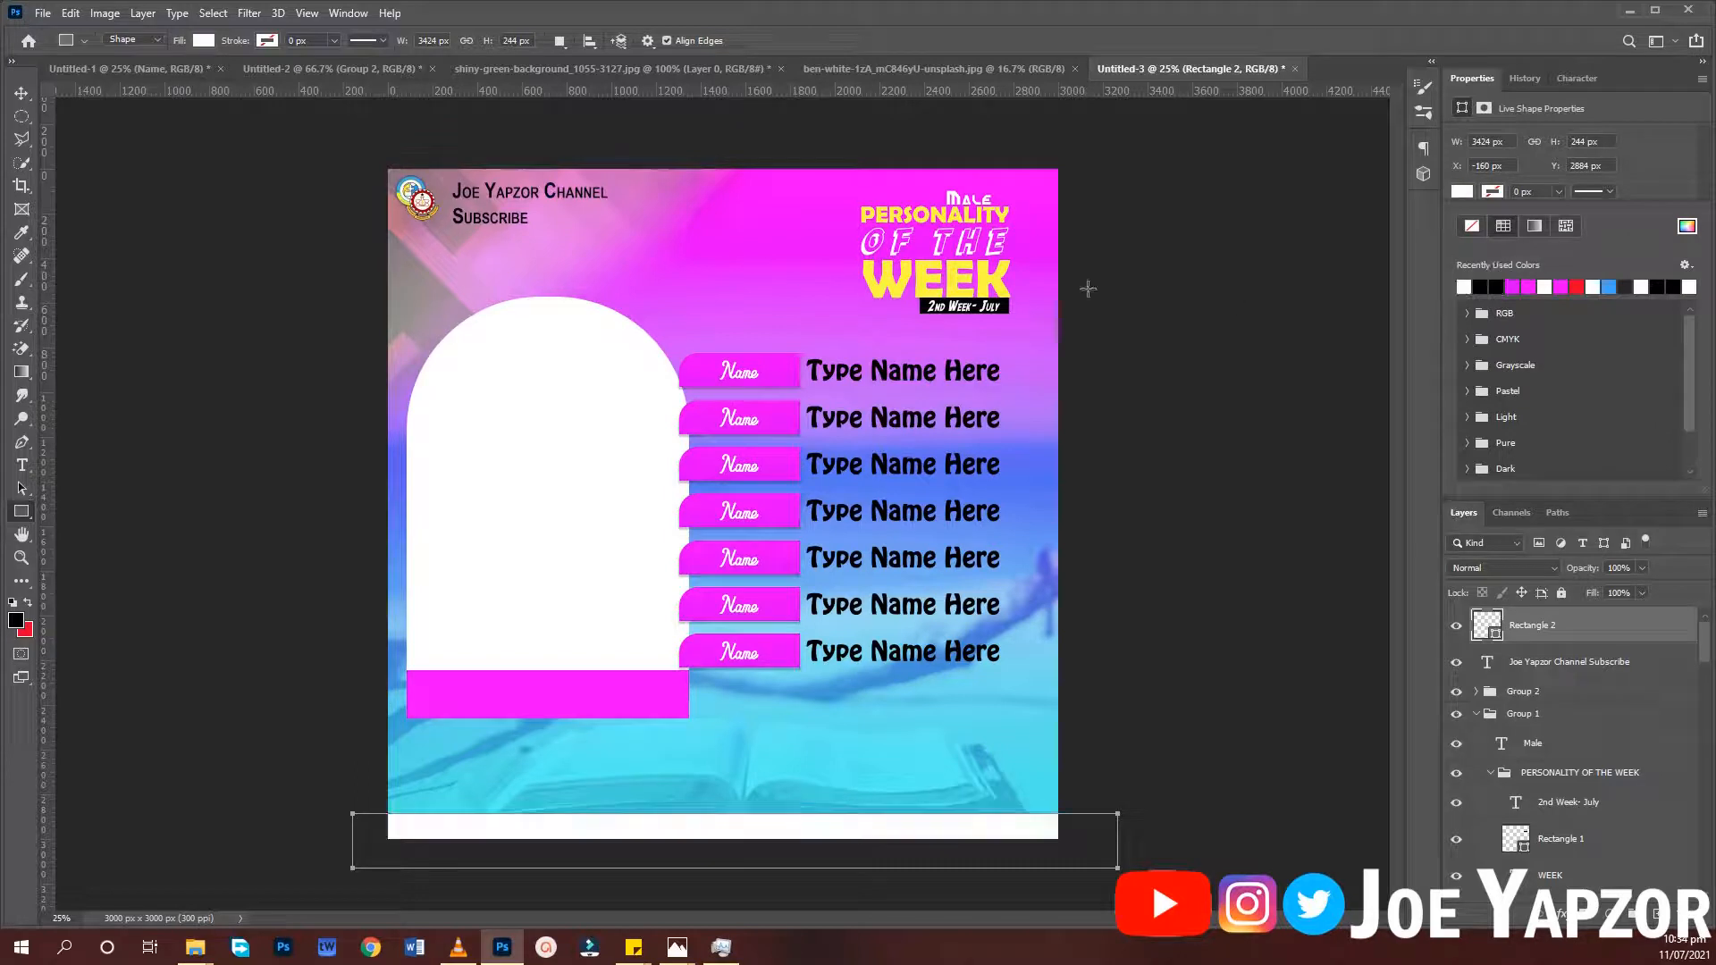
left_click(23, 95)
left_click(346, 431)
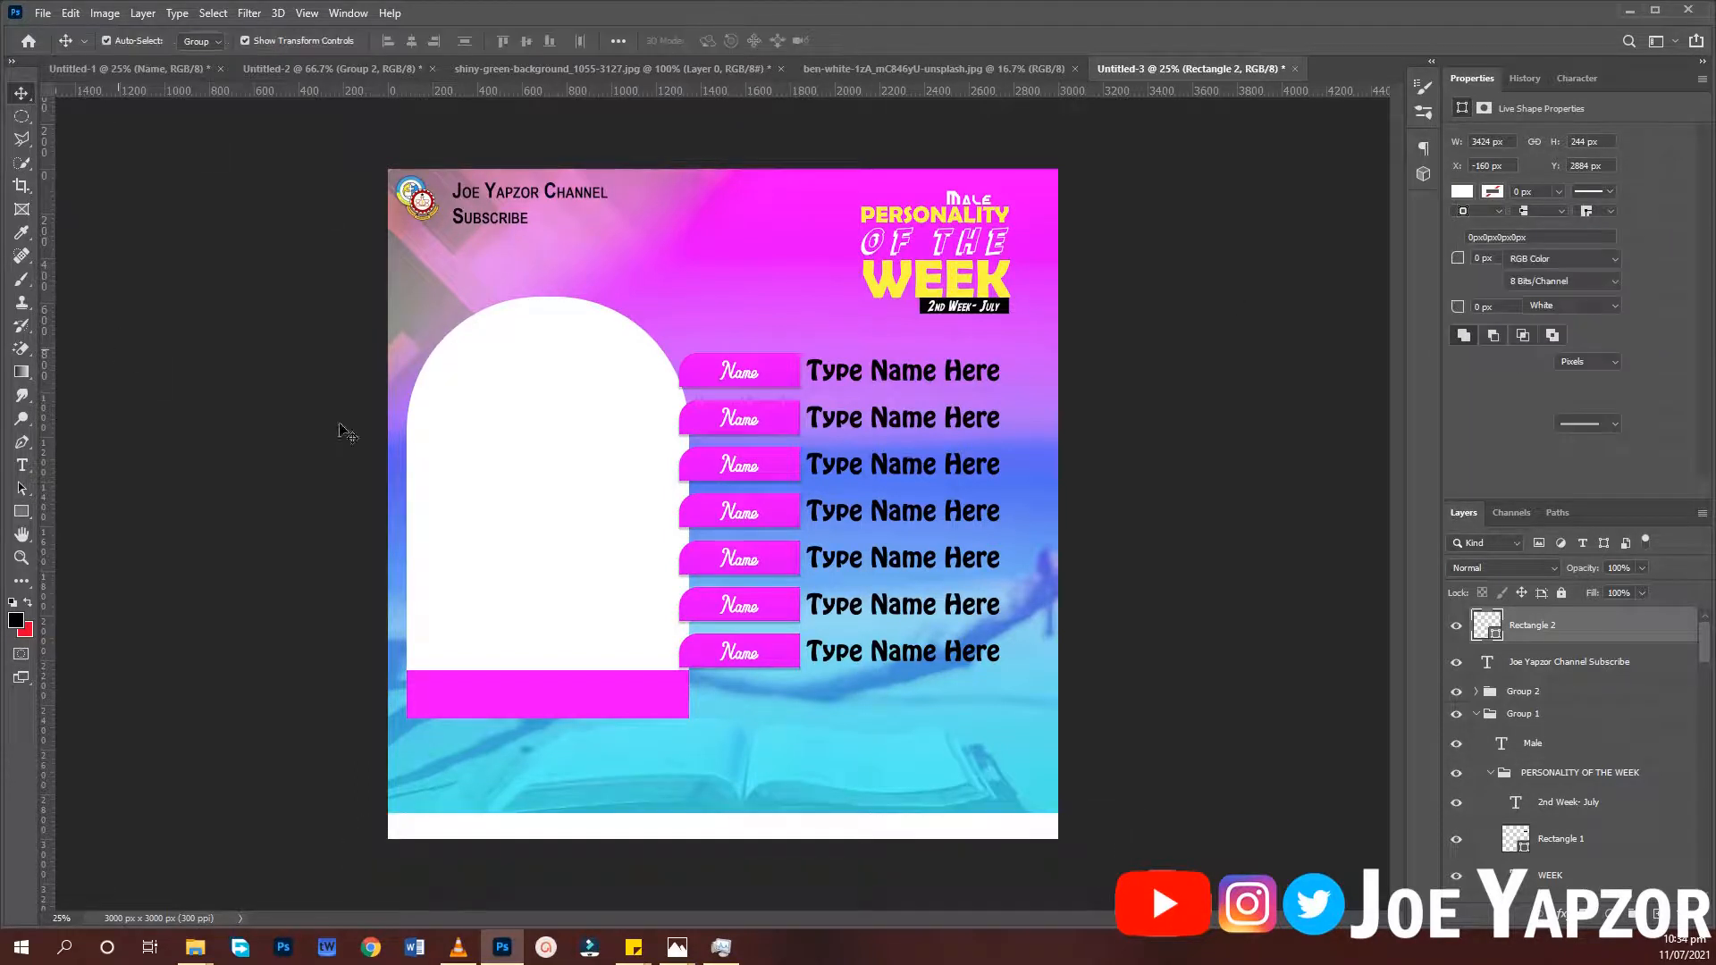
Add the text "Liberation for Peace" over the open book, above the white bottom bar
key("t")
left_click(622, 761)
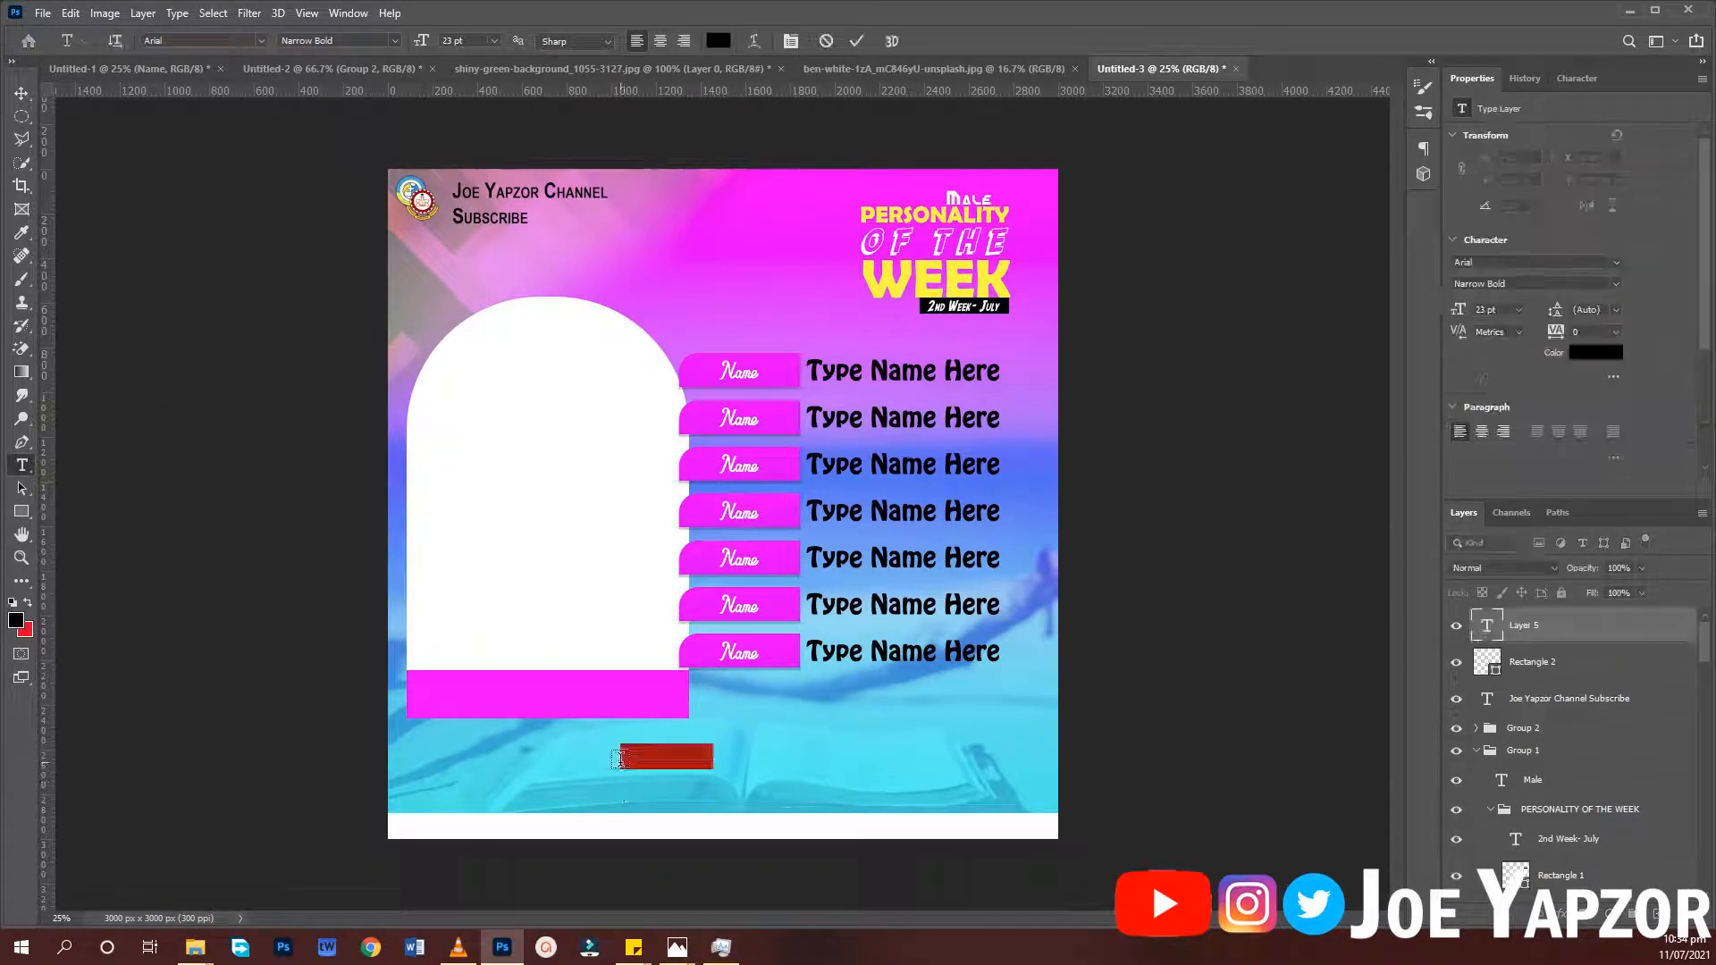
key("BackSpace")
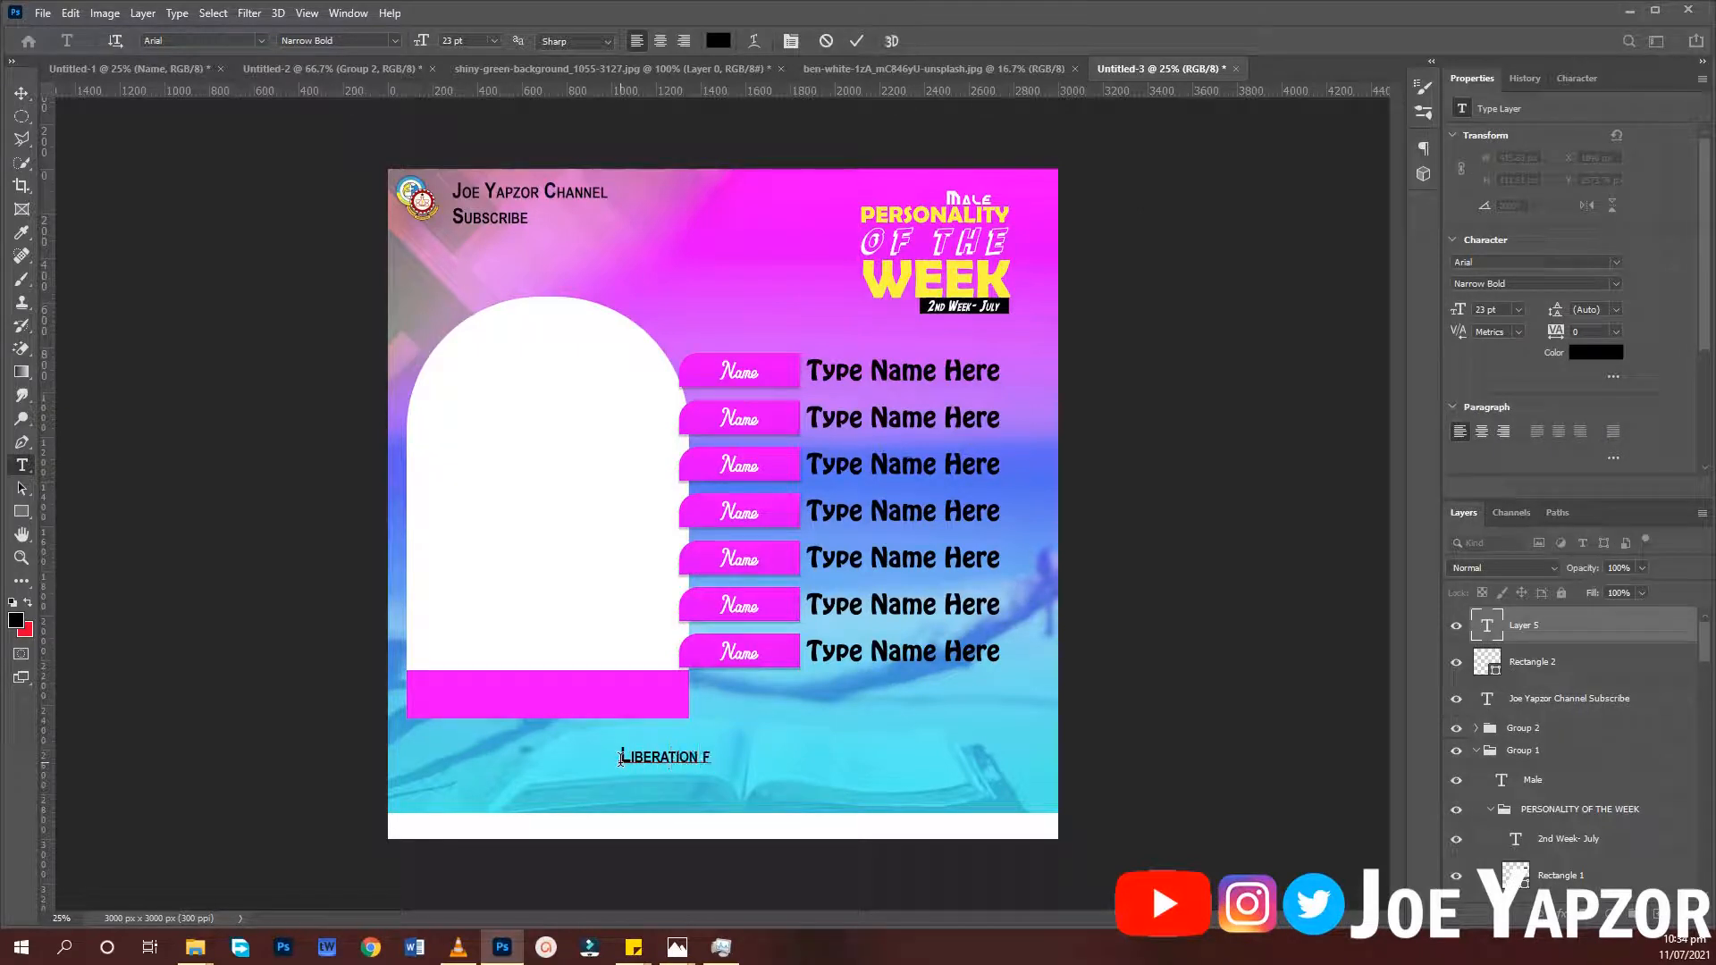
type("Liberation for Peace")
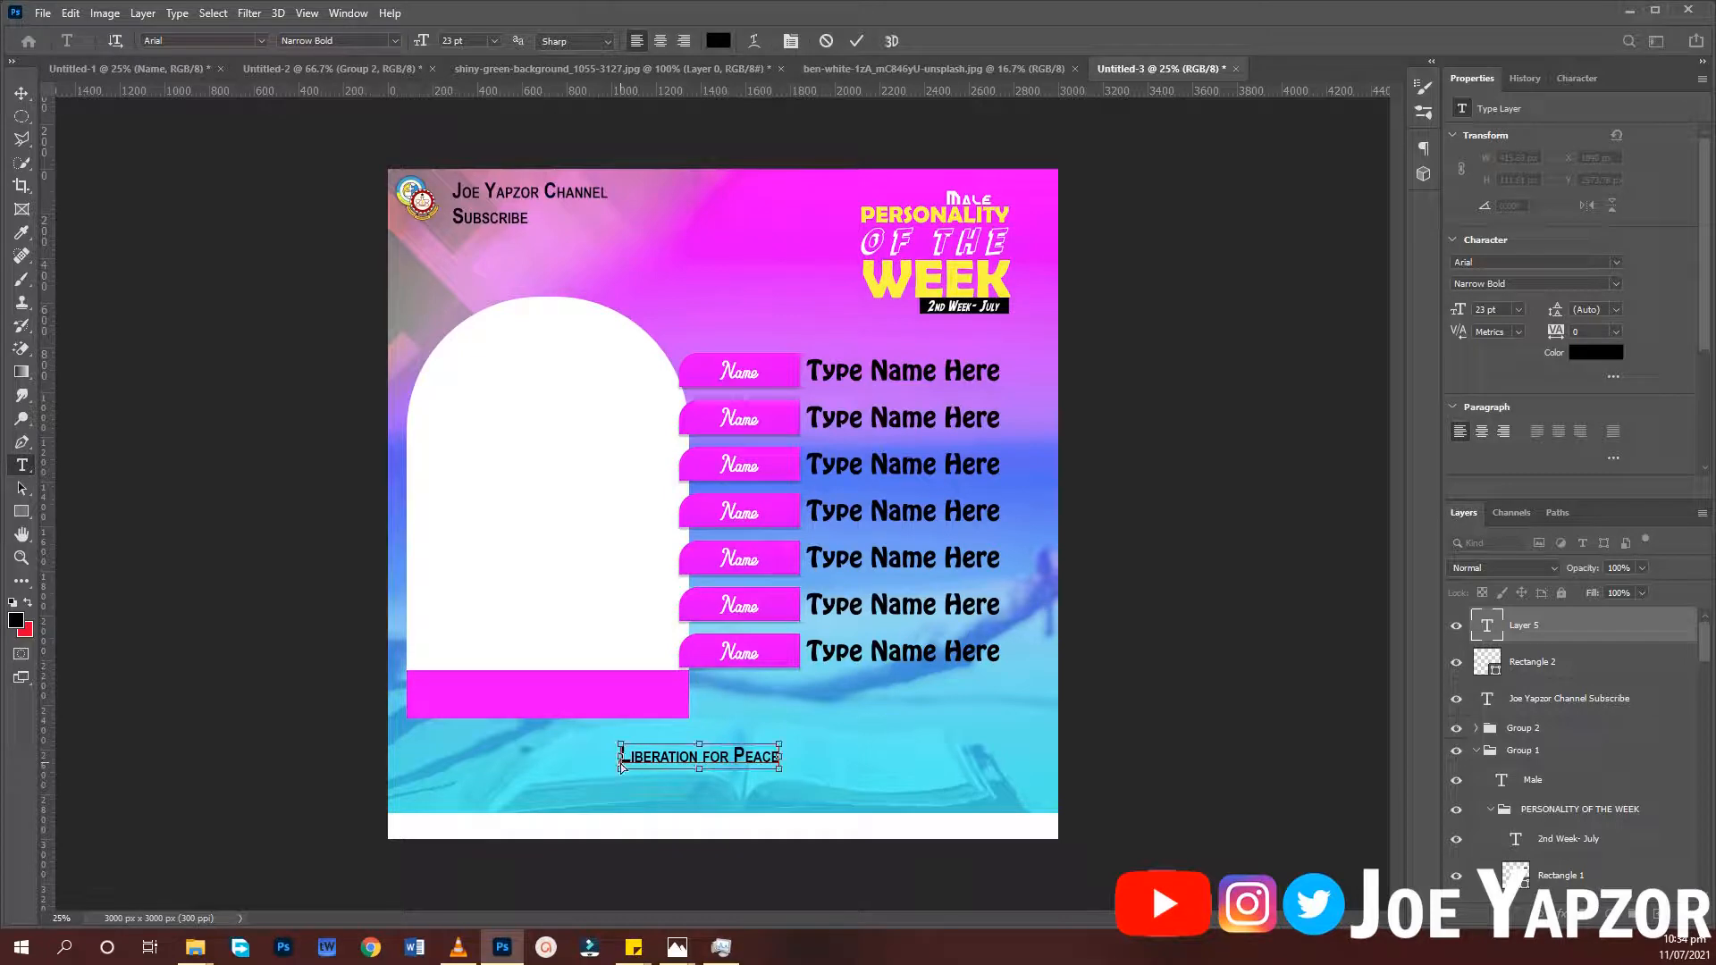
key("ctrl+Return")
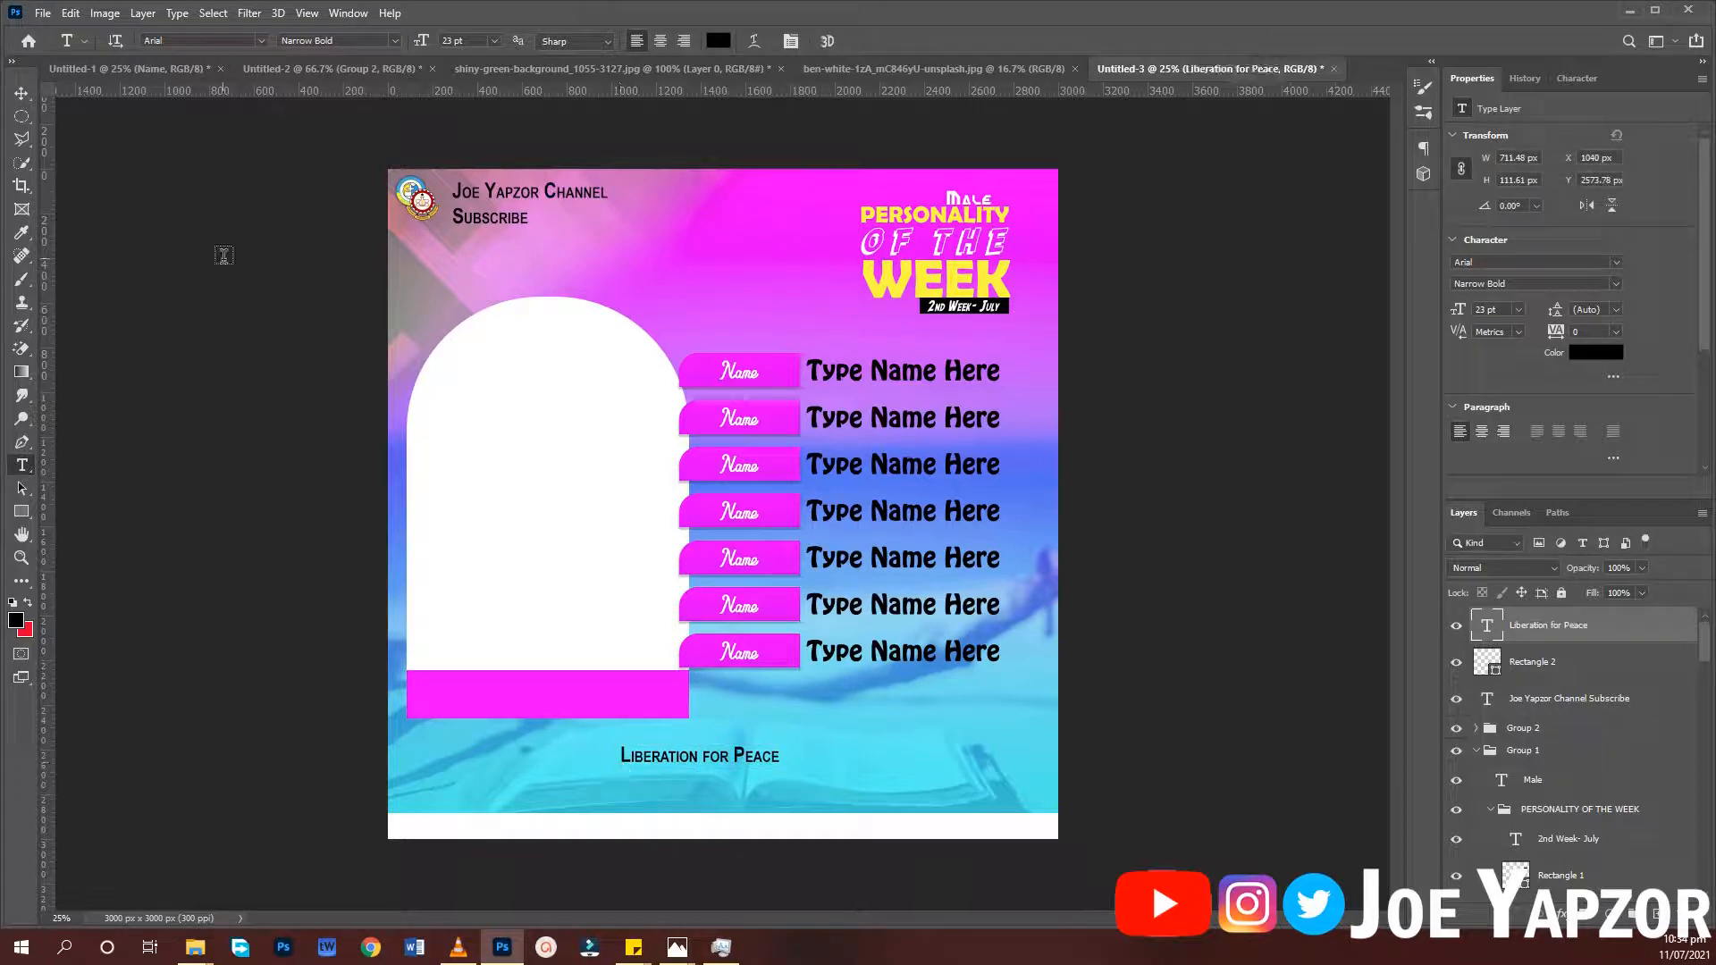
Examine the character settings of the "Liberation For Peace" line in Untitled-1 and return to Untitled-3
left_click(159, 69)
left_click(730, 769)
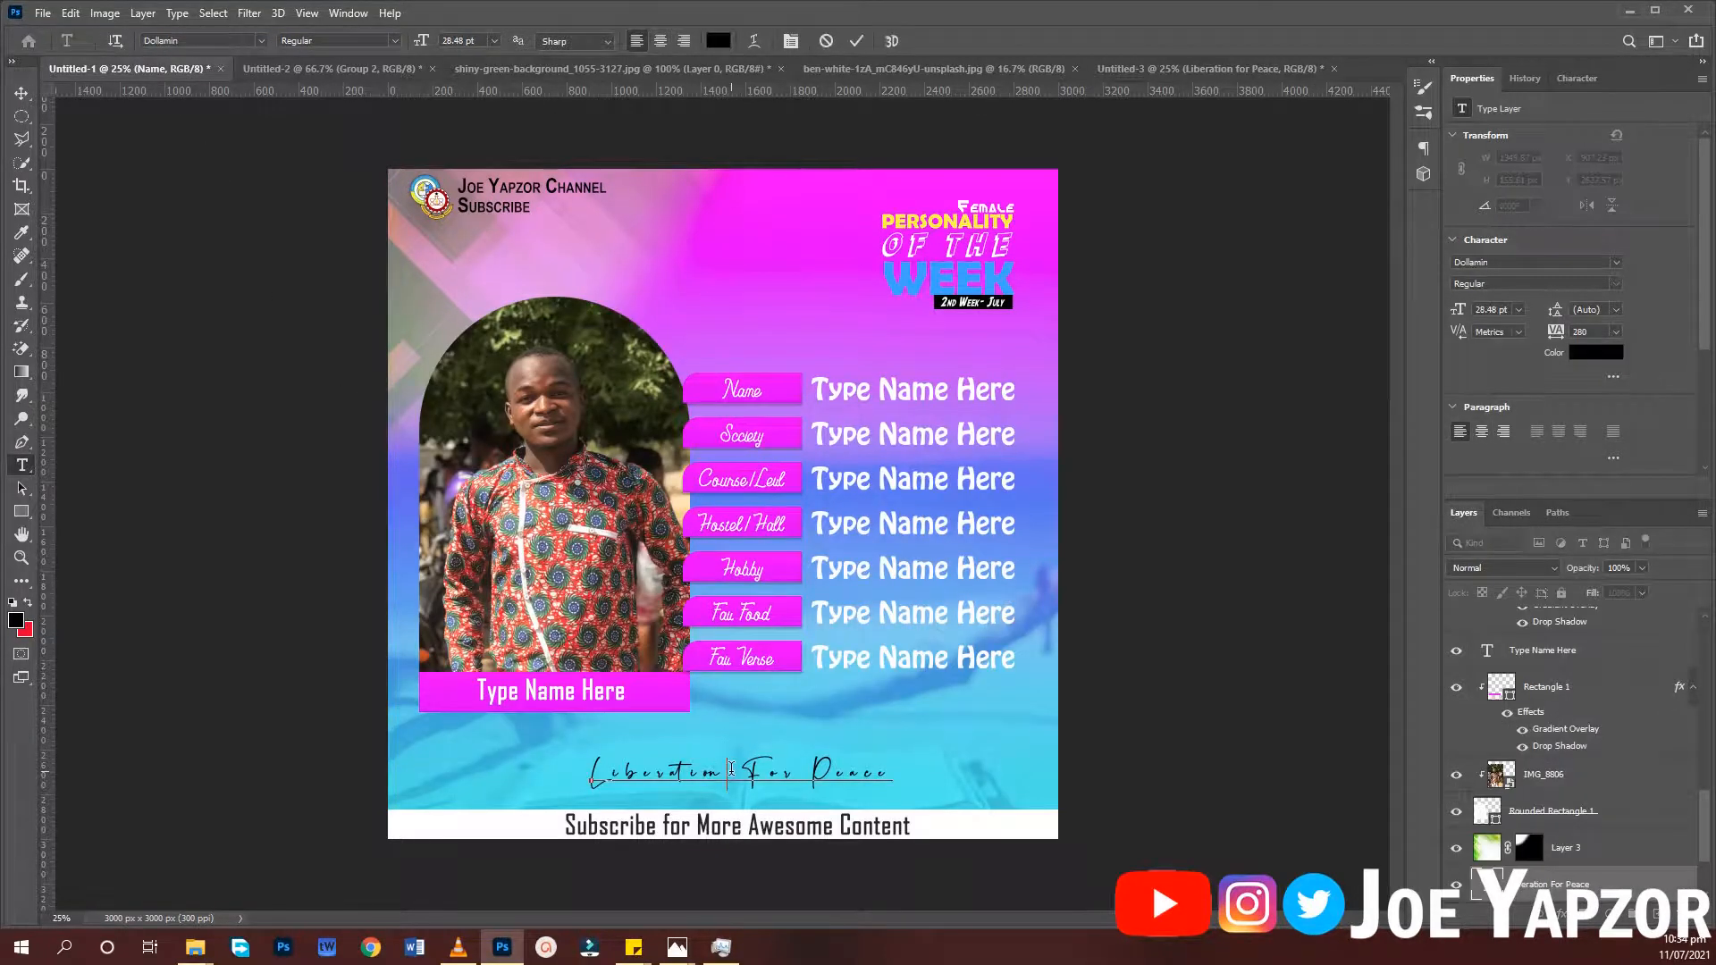
left_click(1578, 78)
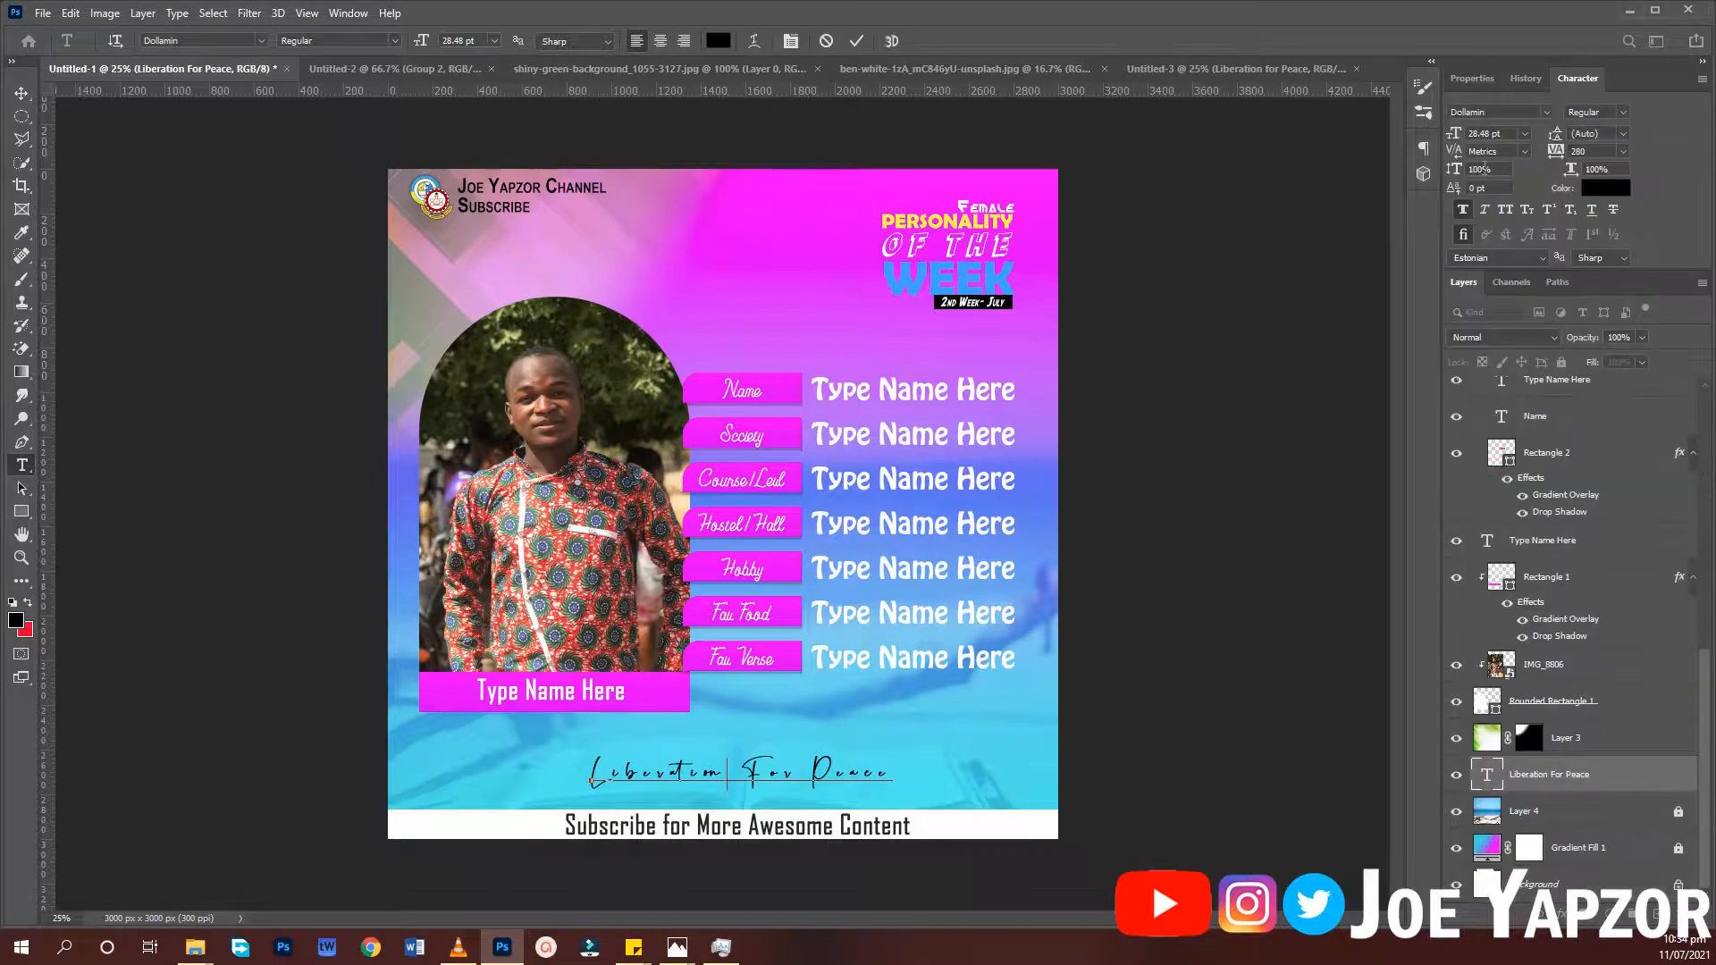
left_click(1232, 68)
left_click(767, 727)
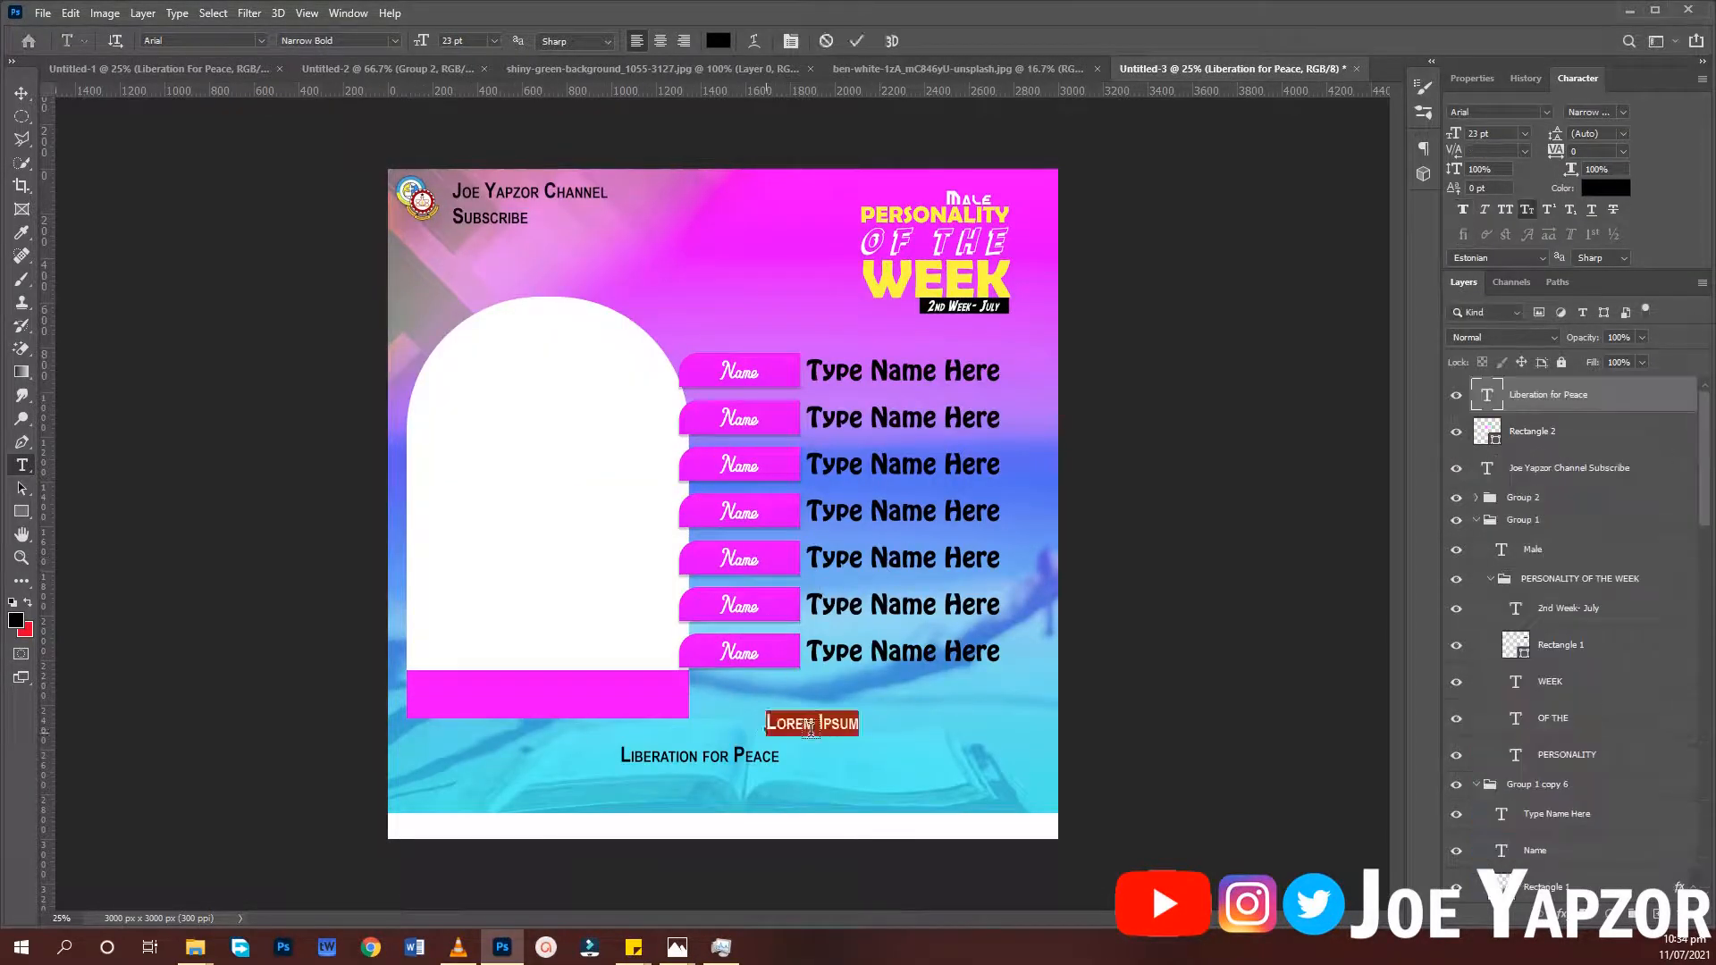
type("Li")
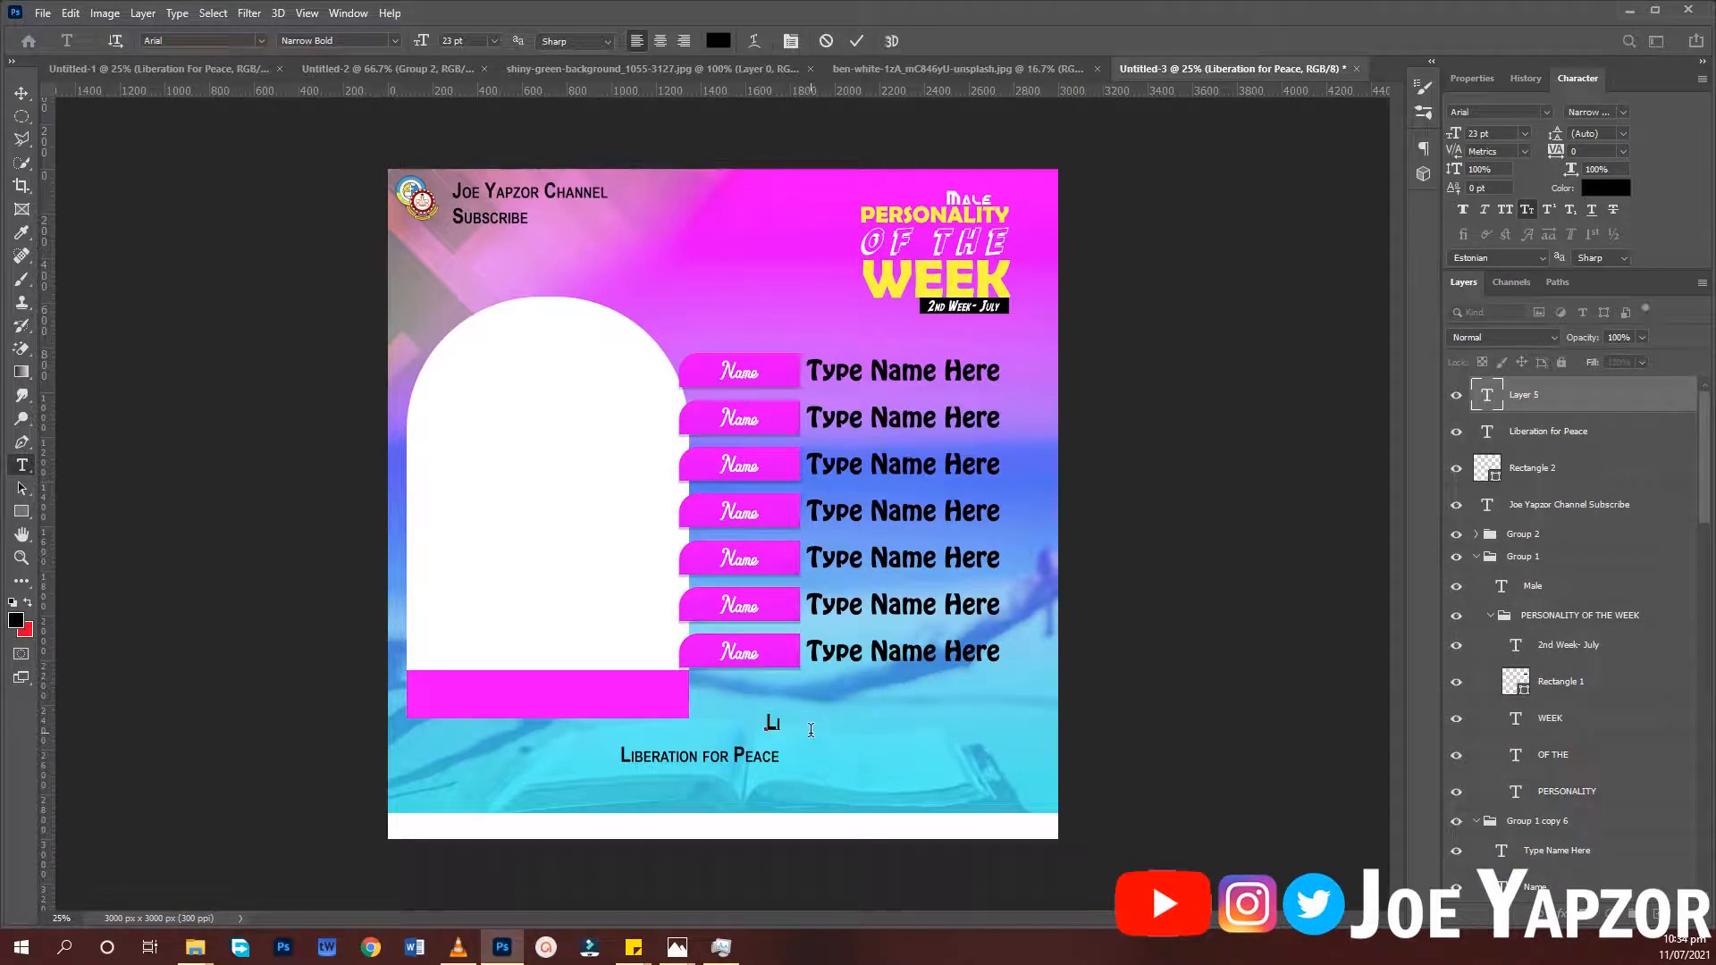
key("BackSpace")
key("BackSpace")
key("Escape")
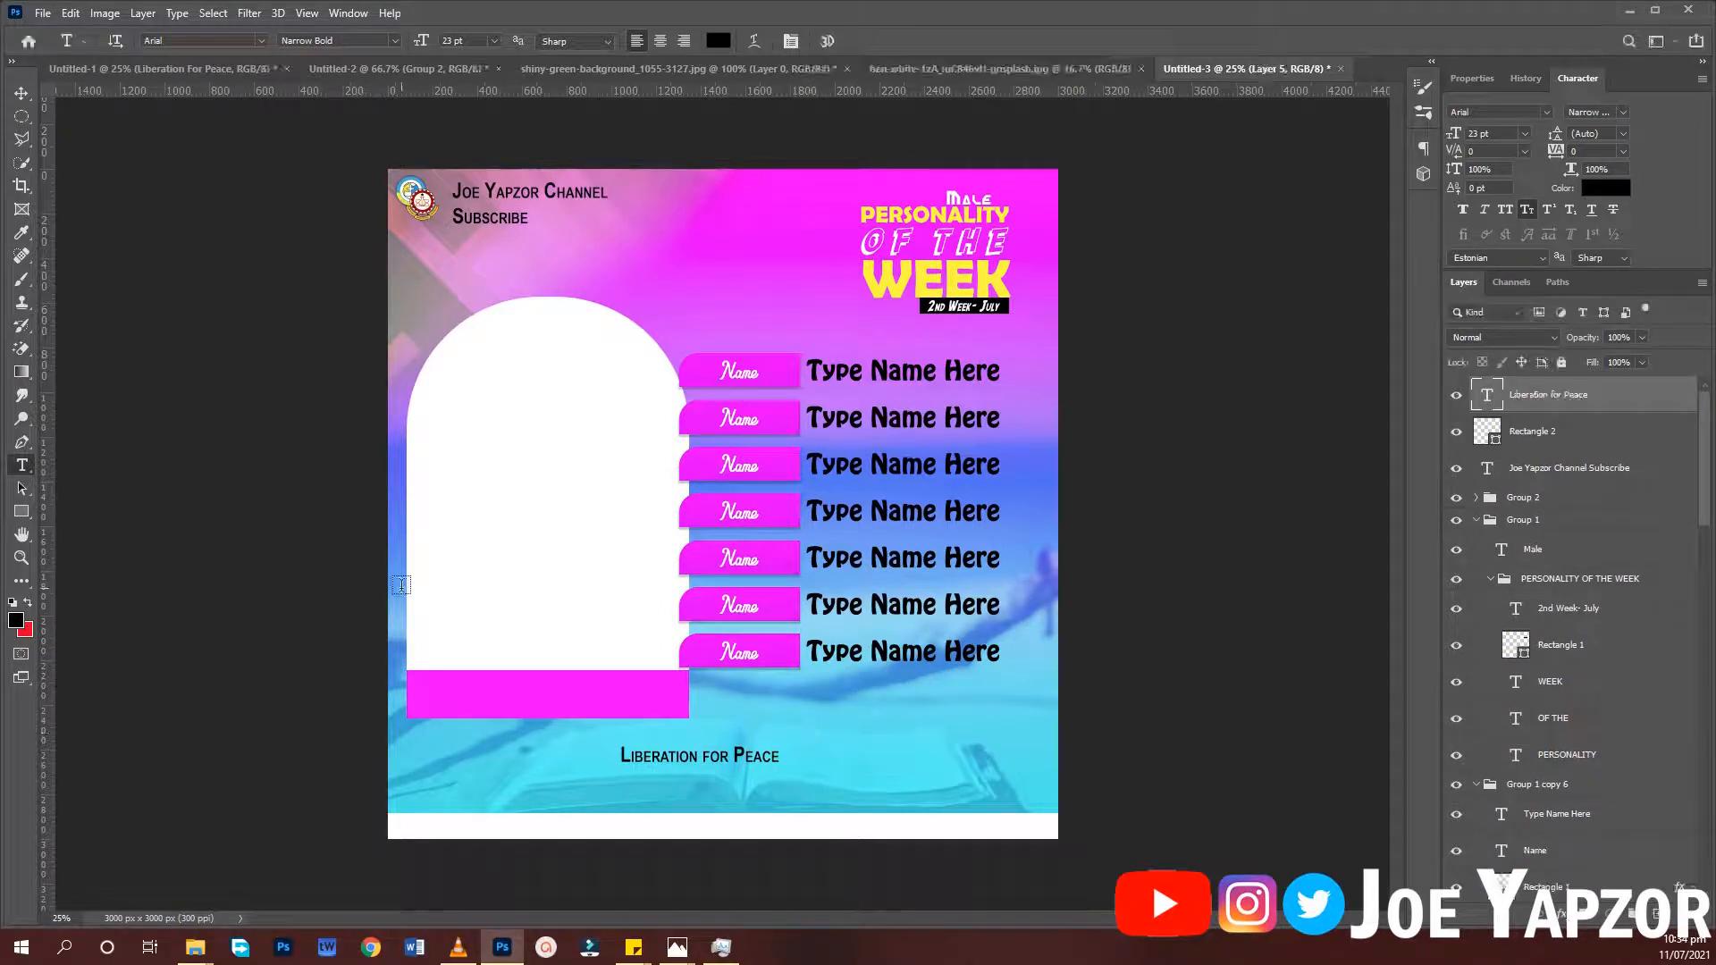
Change the font of the "Liberation for Peace" text to Dollamin Regular
triple_click(720, 757)
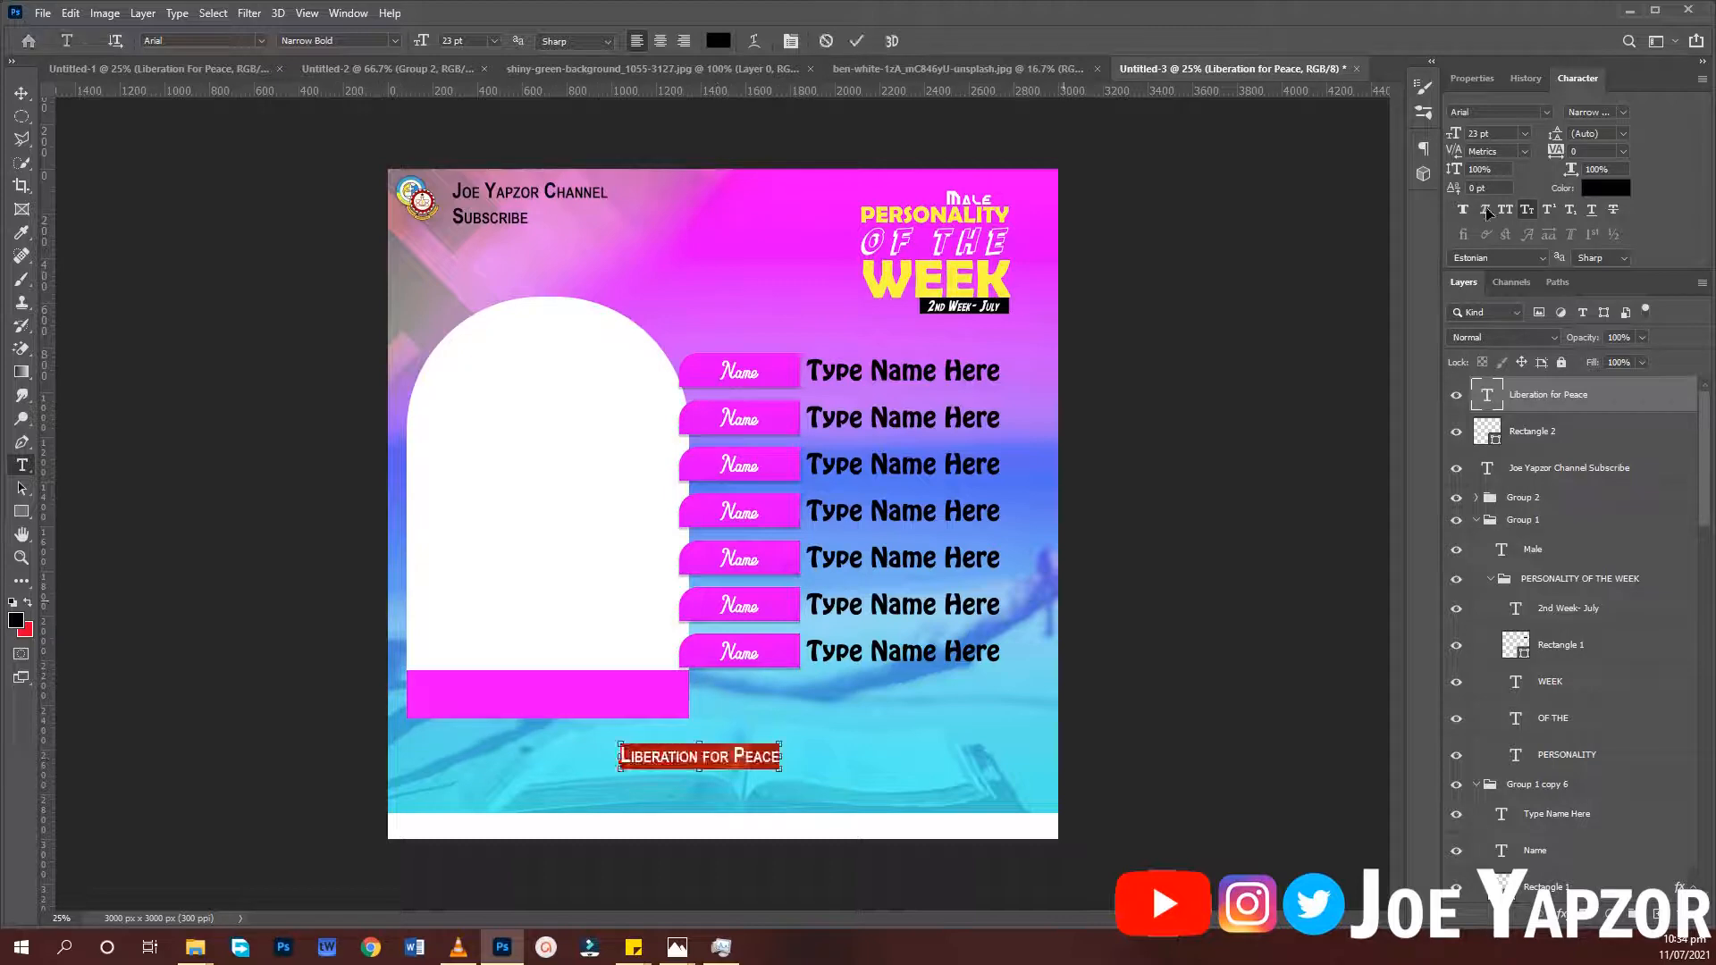
type("dol")
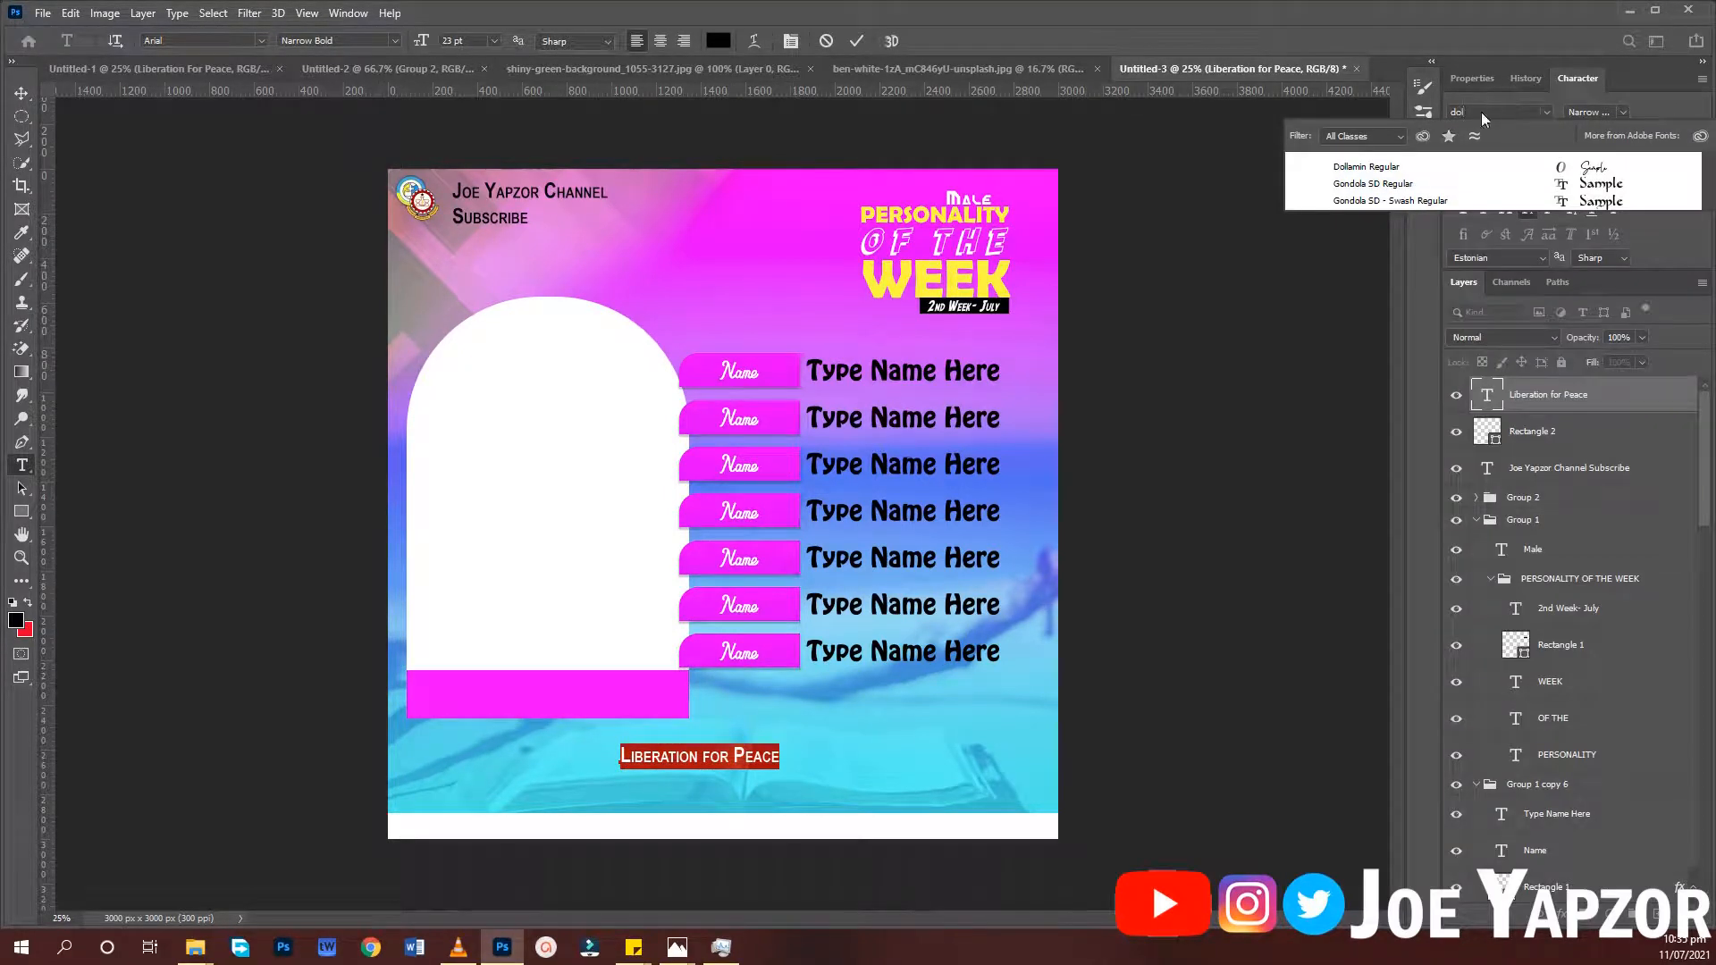
left_click(1470, 169)
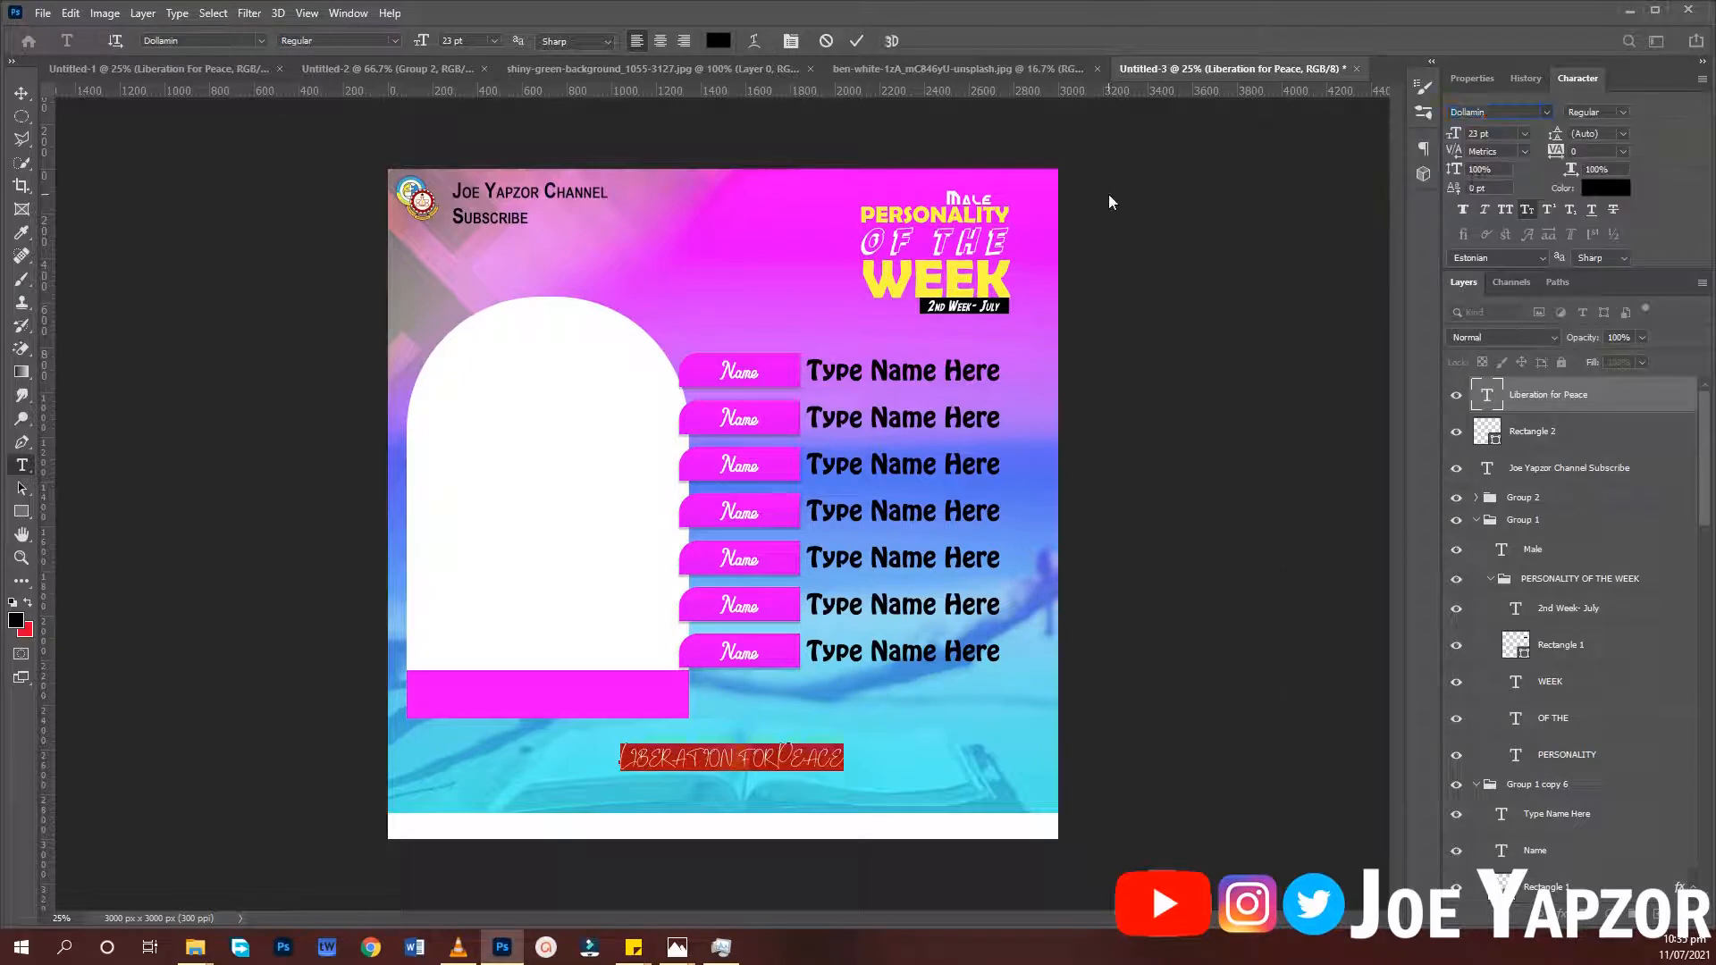
Replace the script line's wording with "Liberation for Peace" in ordinary upper and lower case letters
left_click(774, 757)
key("ctrl+a")
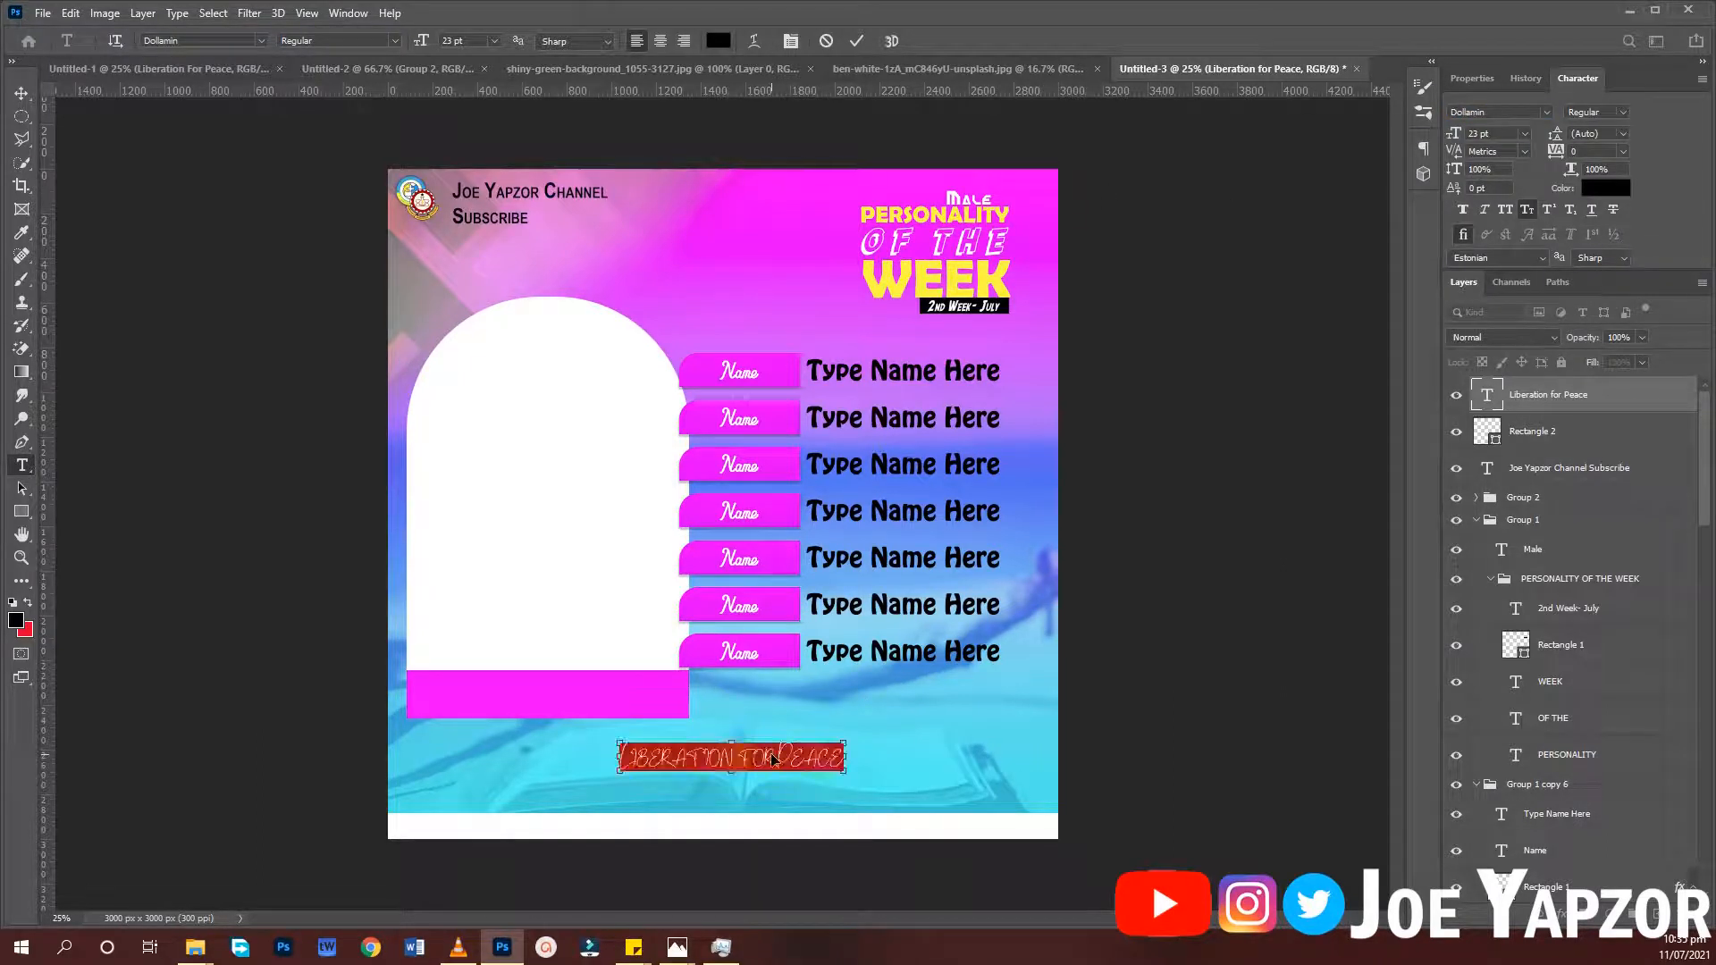
type("C")
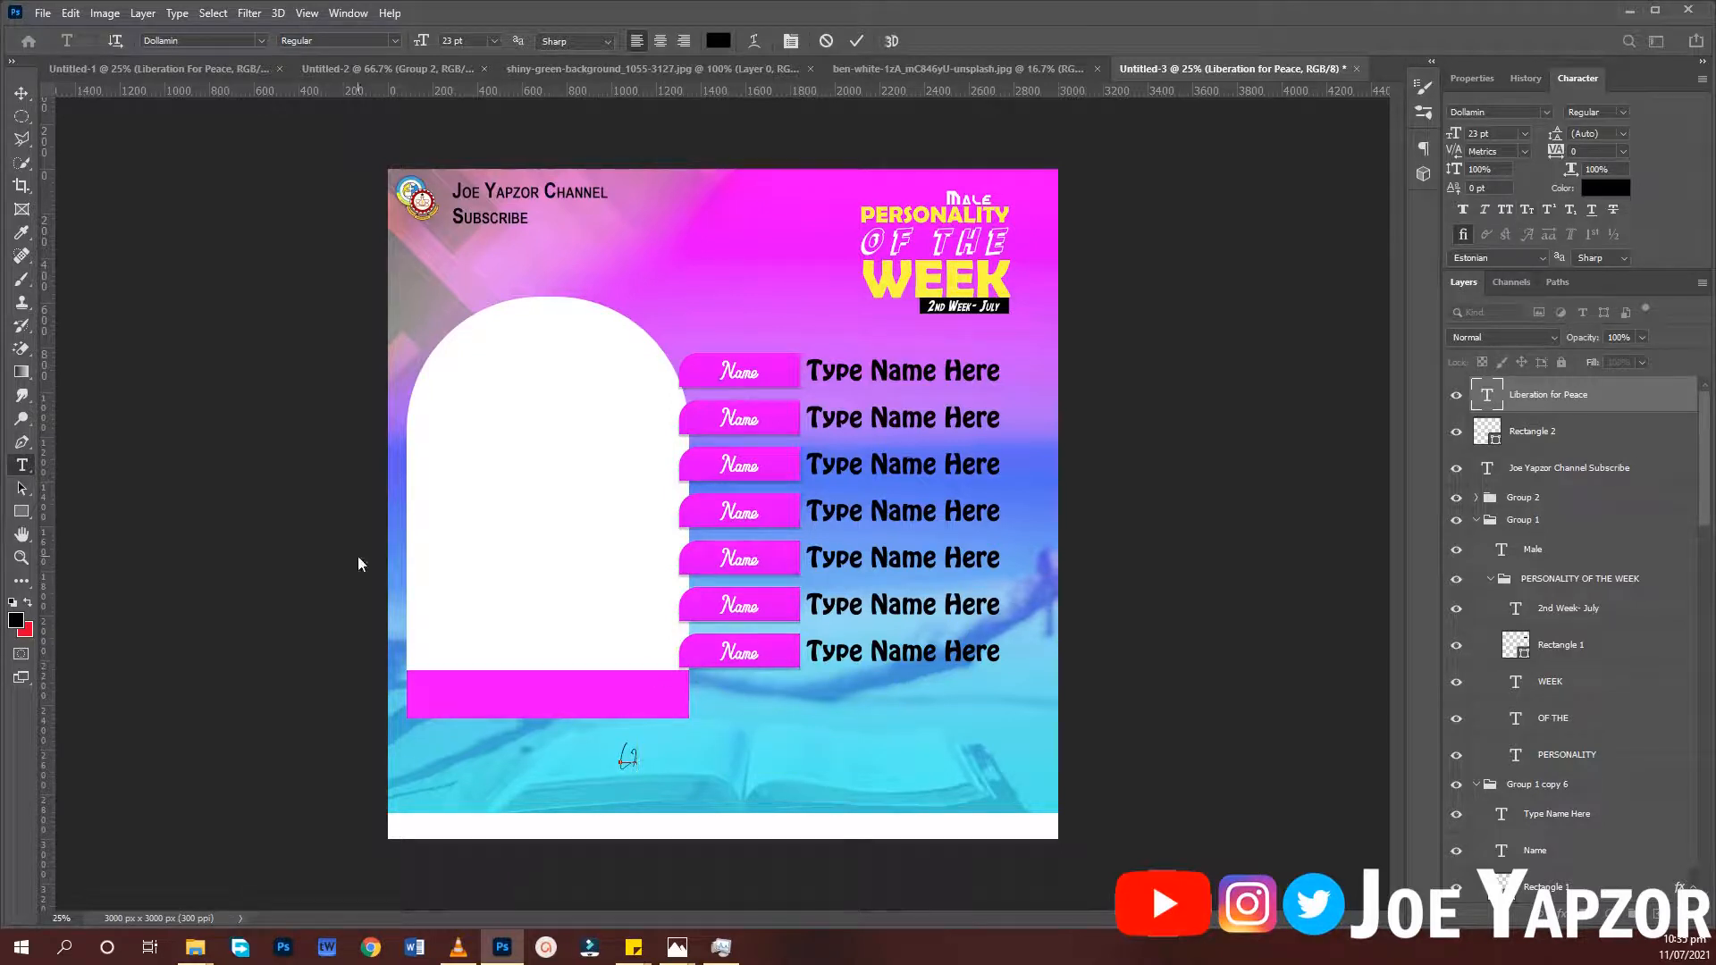
type("ibera")
key("BackSpace")
key("BackSpace")
key("BackSpace")
key("BackSpace")
key("BackSpace")
type("ibera")
key("BackSpace")
key("BackSpace")
key("BackSpace")
key("BackSpace")
type("PEa")
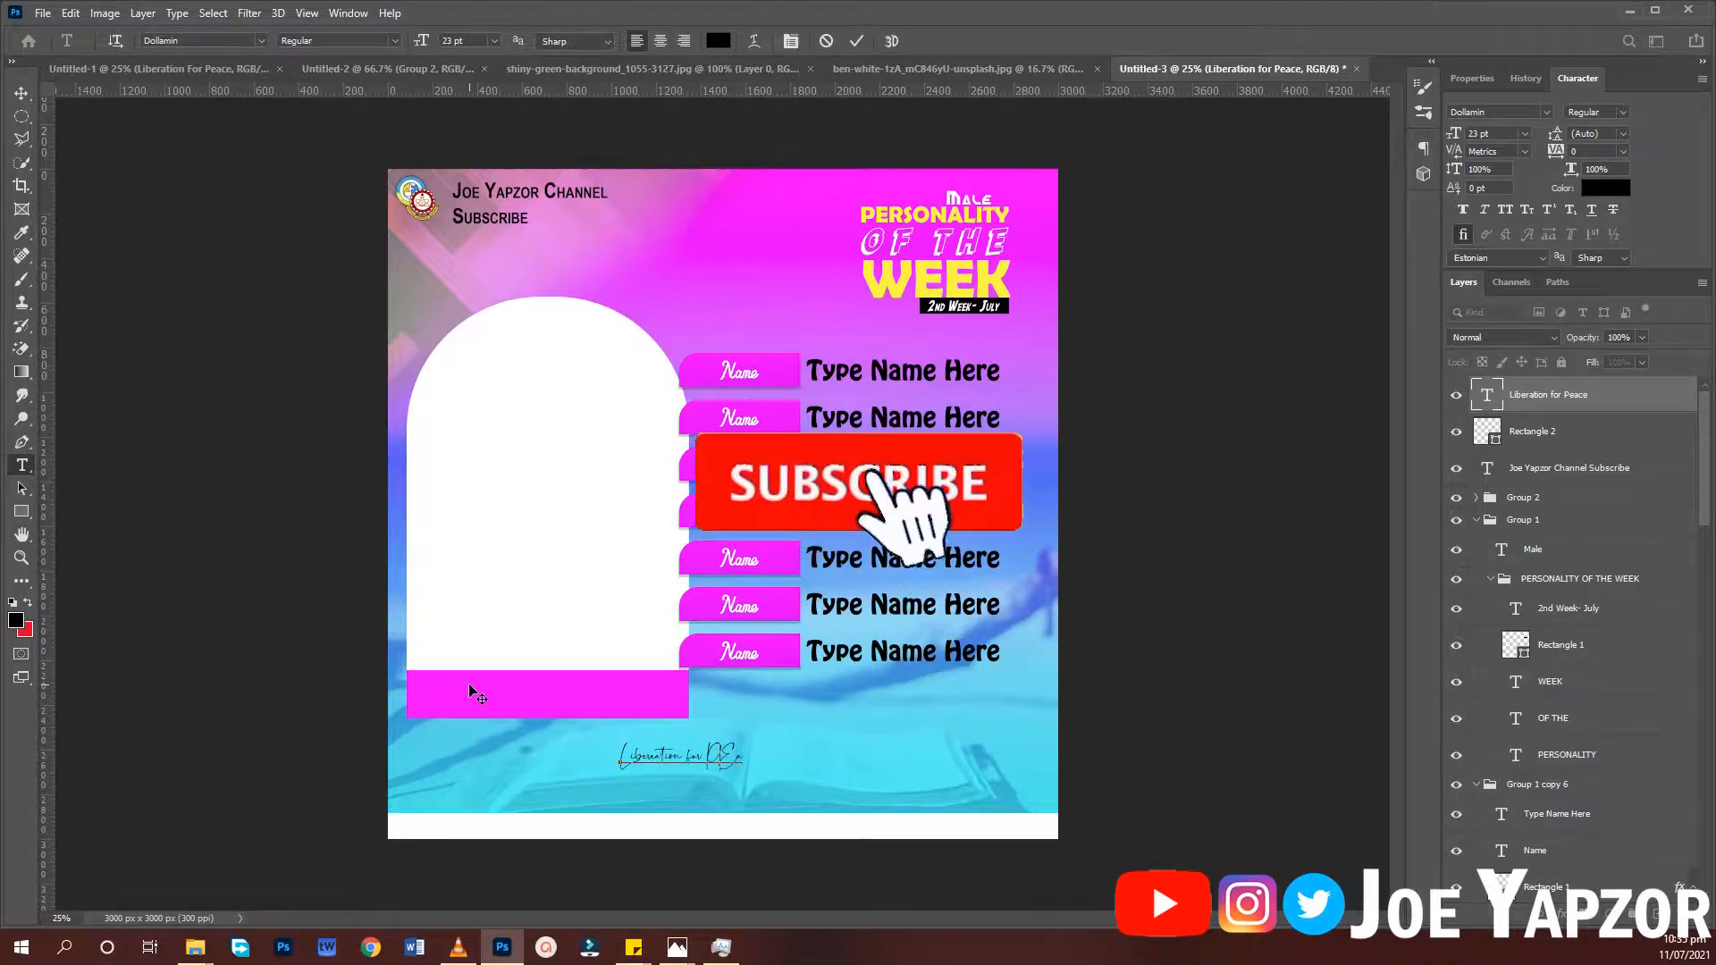
type("ce")
Set the tracking of the "Liberation for Peace" text to 440 and move it to the horizontal middle over the open book
key("ctrl+a")
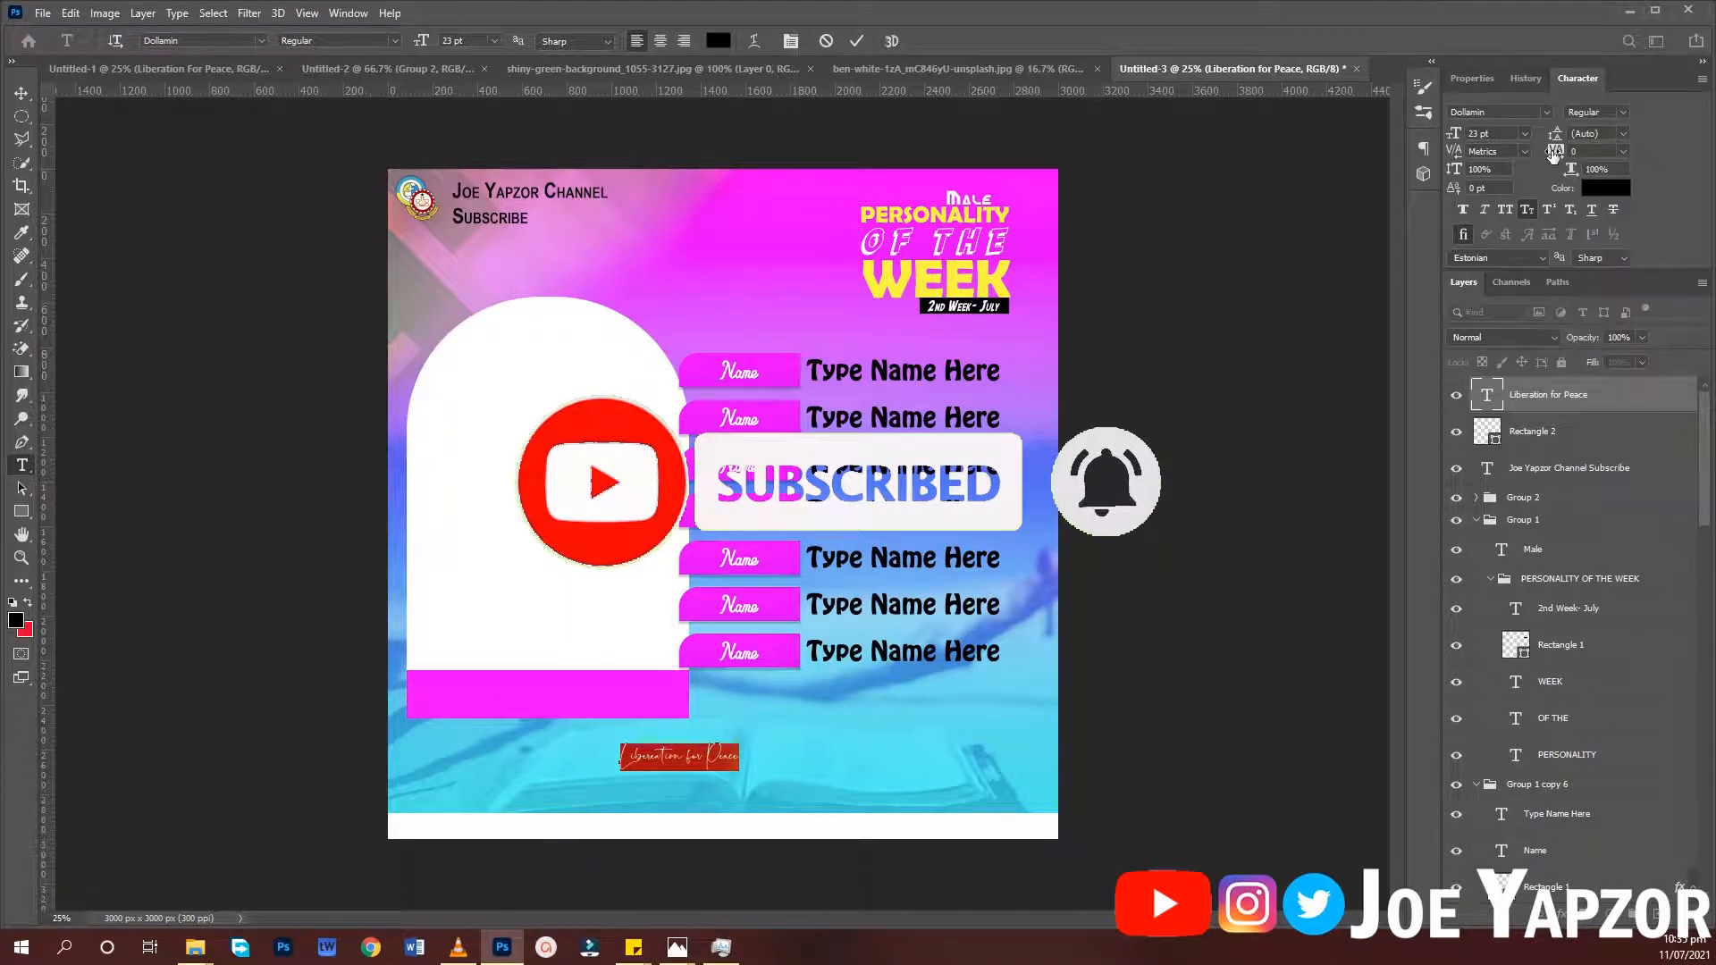
left_click_drag(1554, 154, 1572, 159)
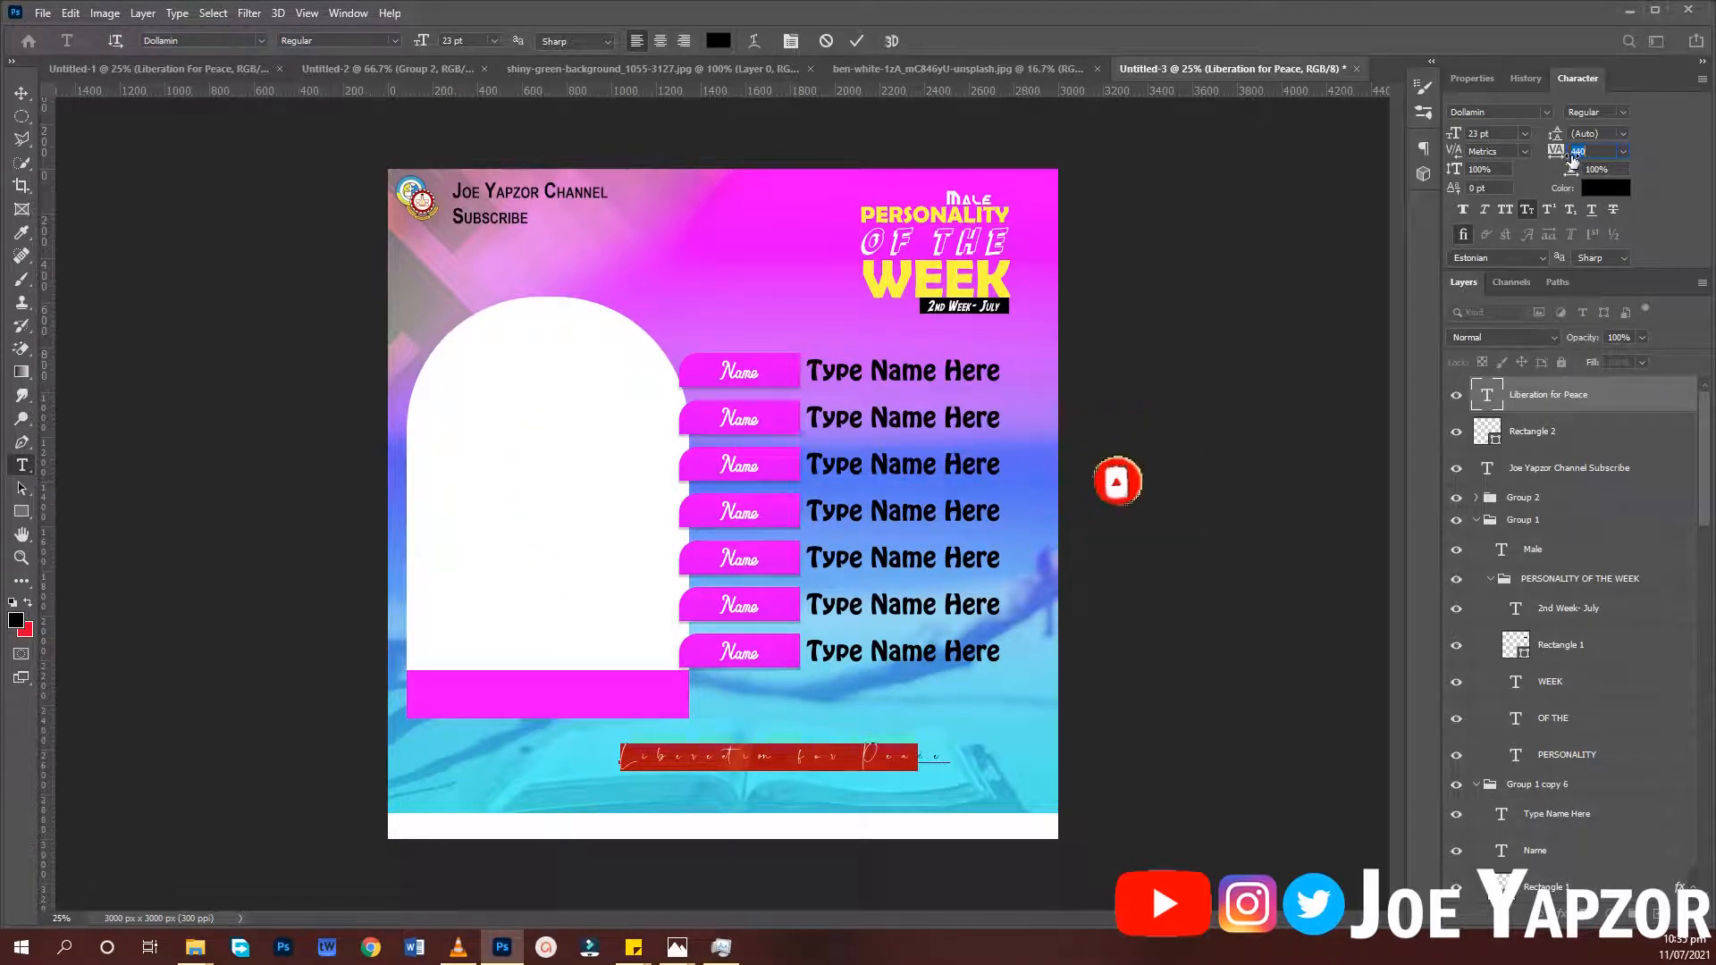
left_click_drag(1029, 797, 973, 816)
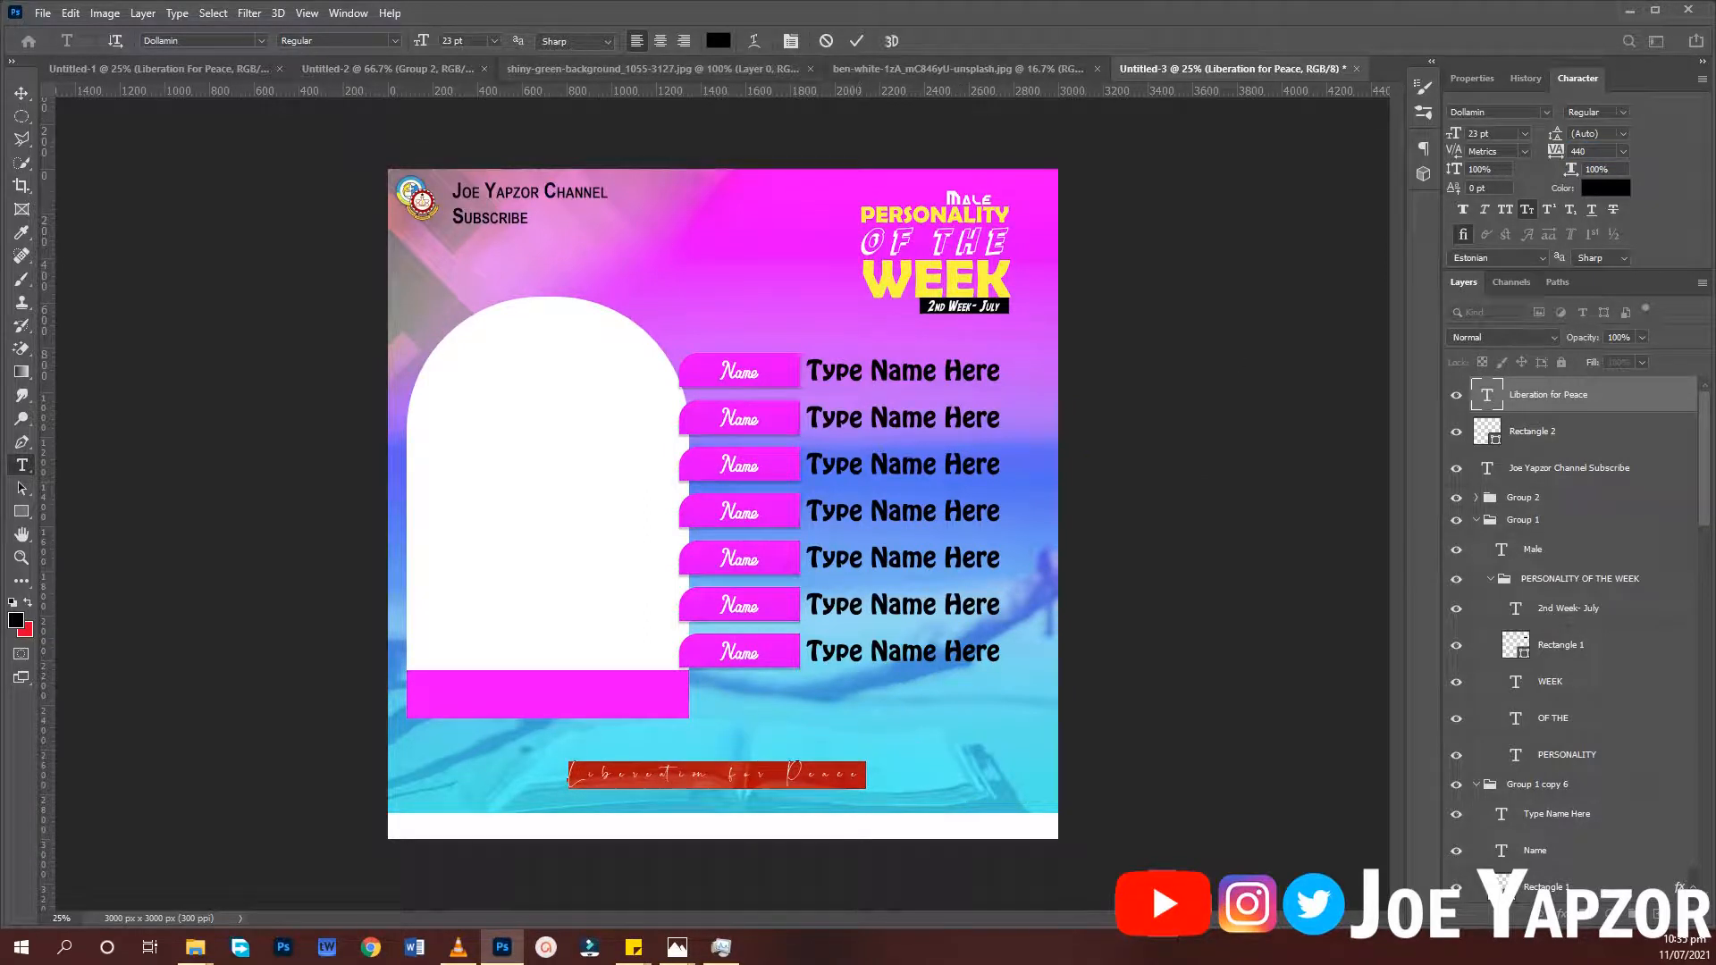
left_click(21, 92)
left_click(243, 385)
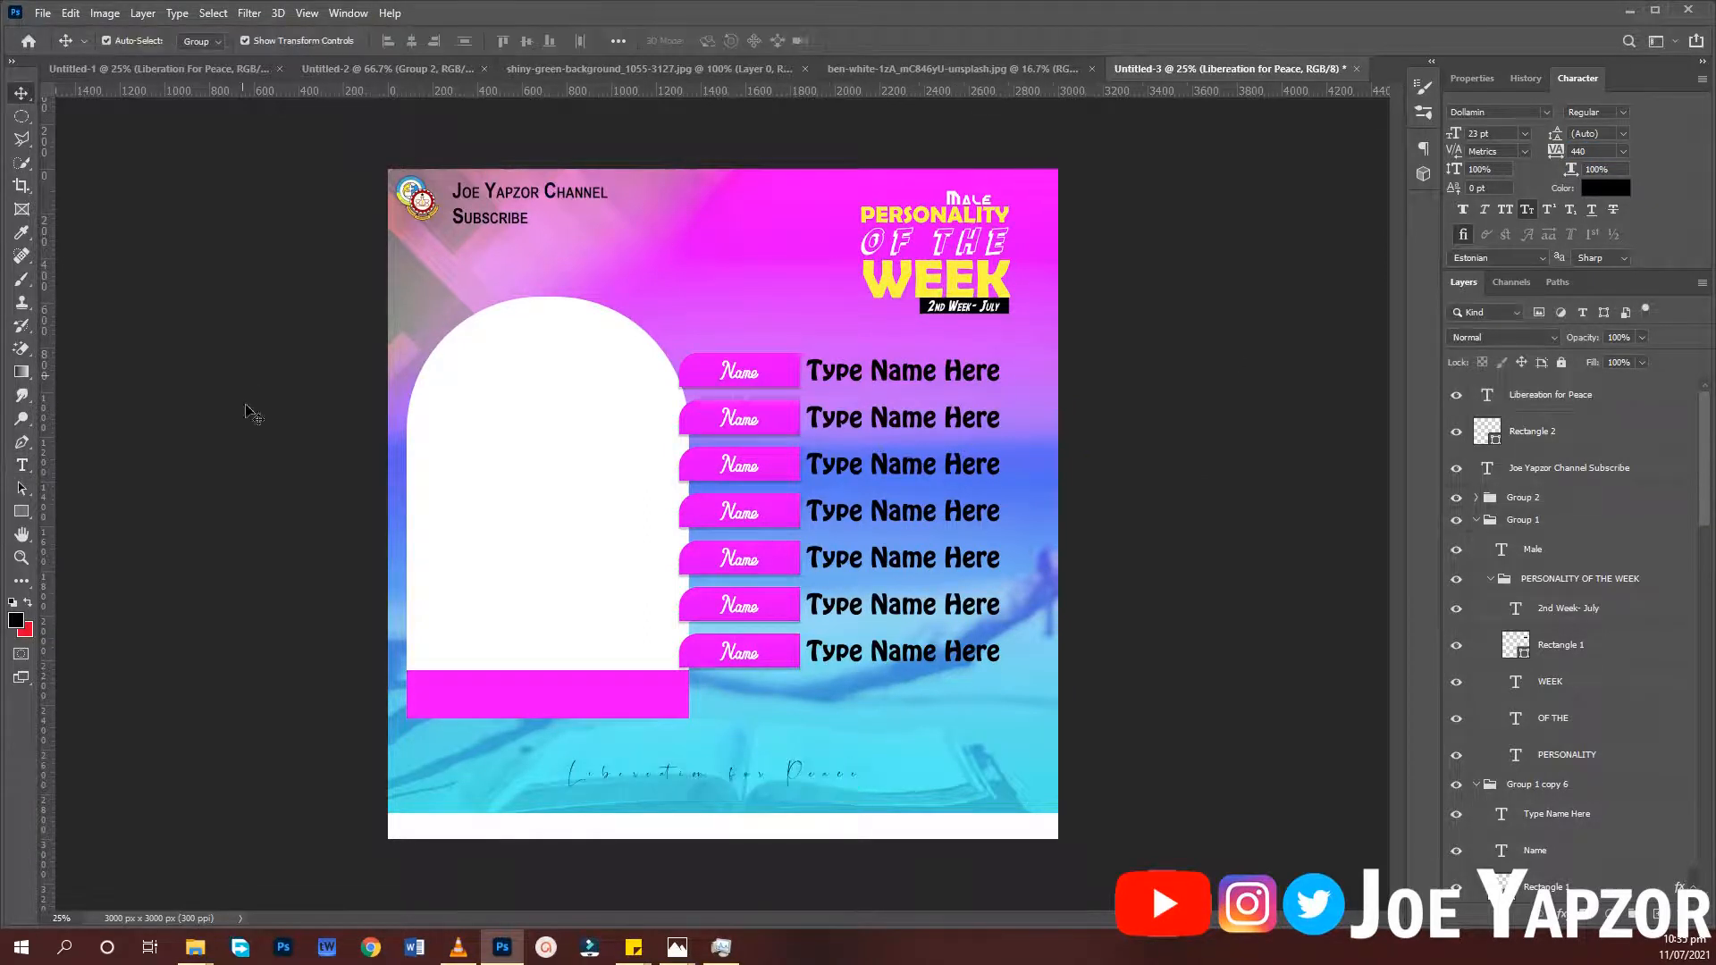
Apply faux bold to the "Liberation for Peace" motto and shift it slightly left to recentre it over the book
left_click(737, 796)
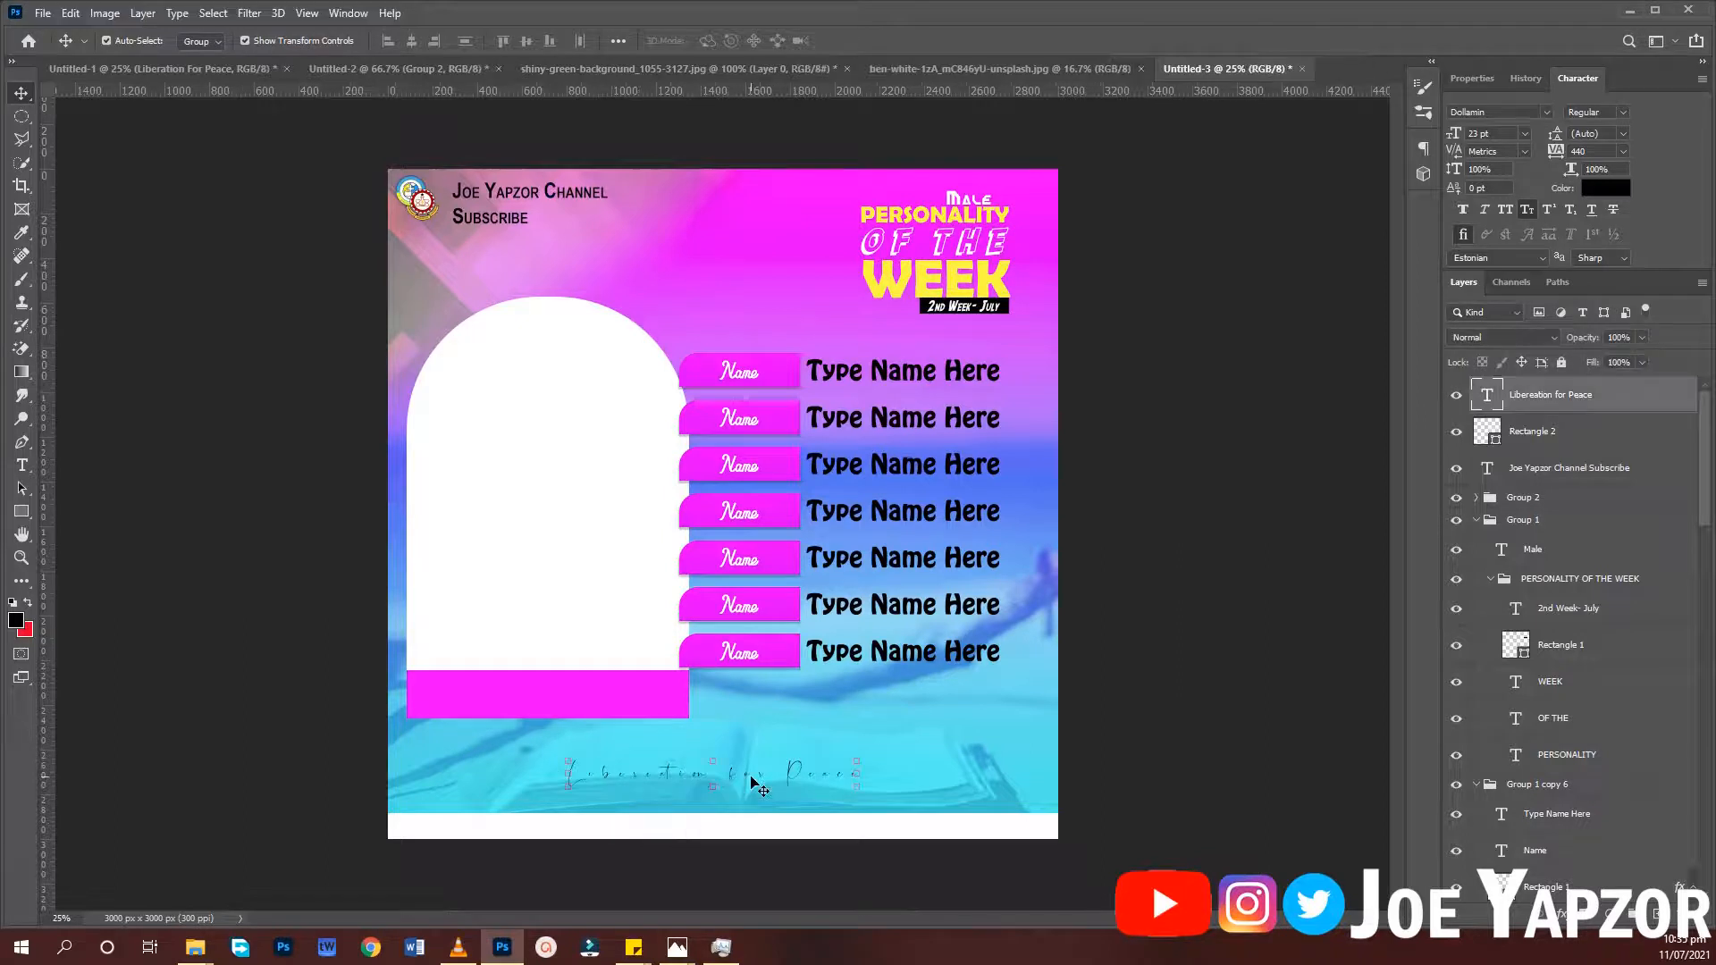
left_click(1469, 206)
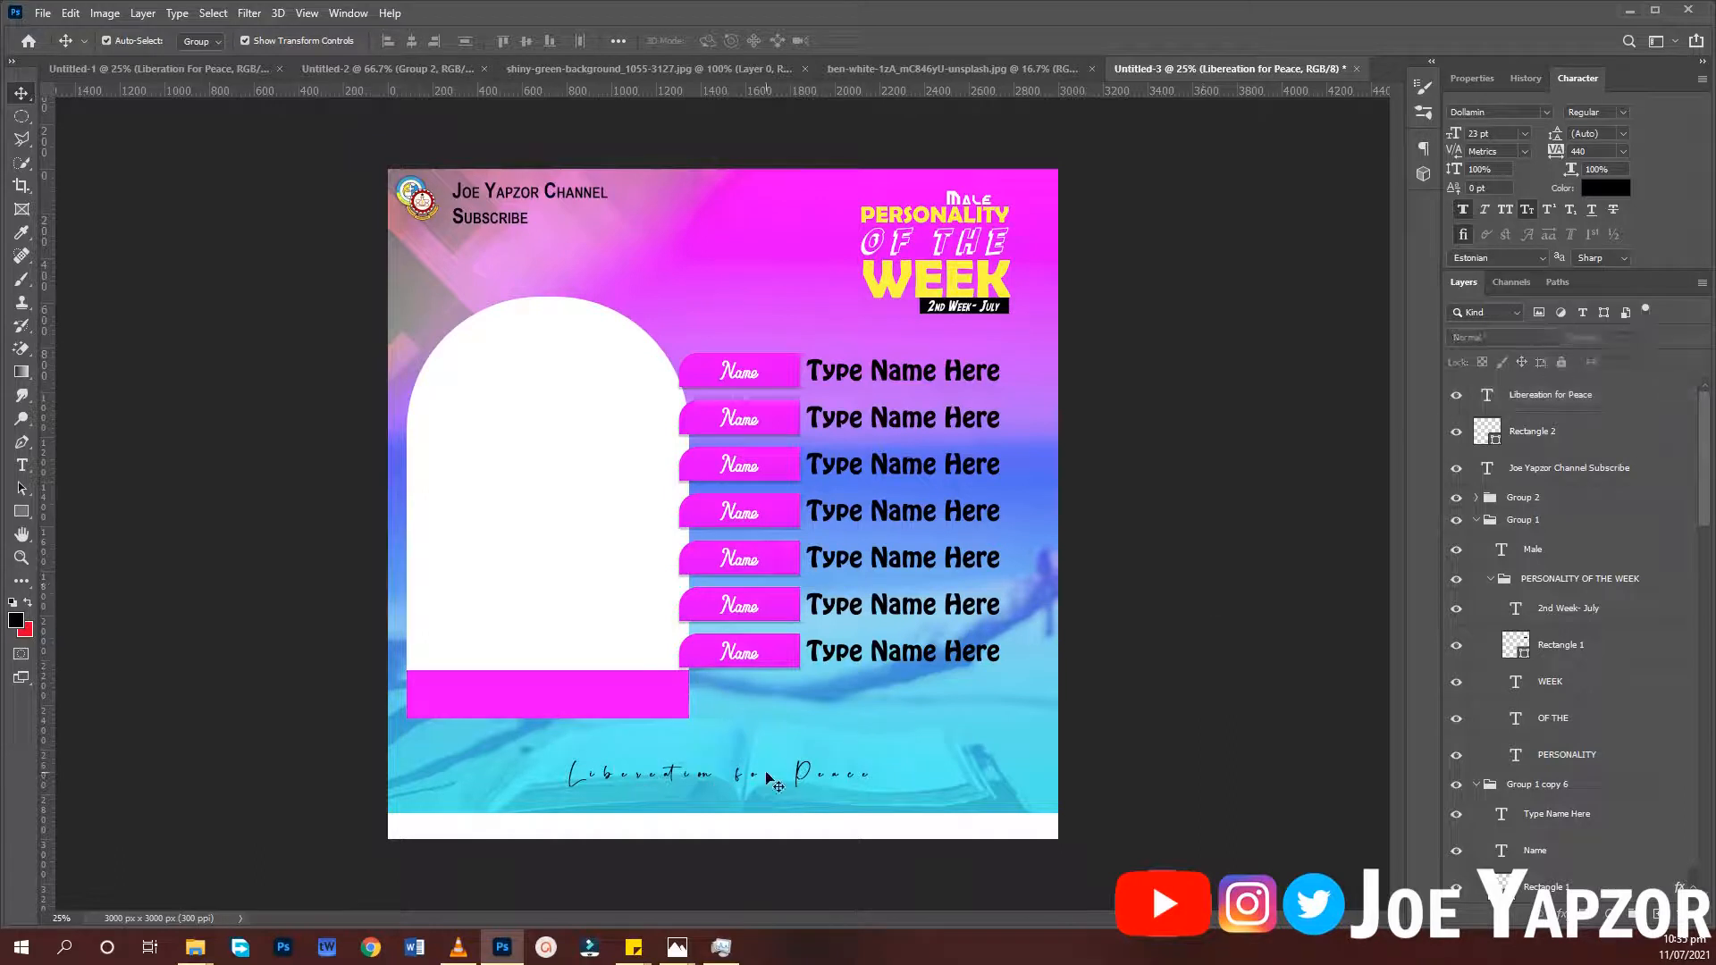
left_click_drag(1210, 645, 1198, 646)
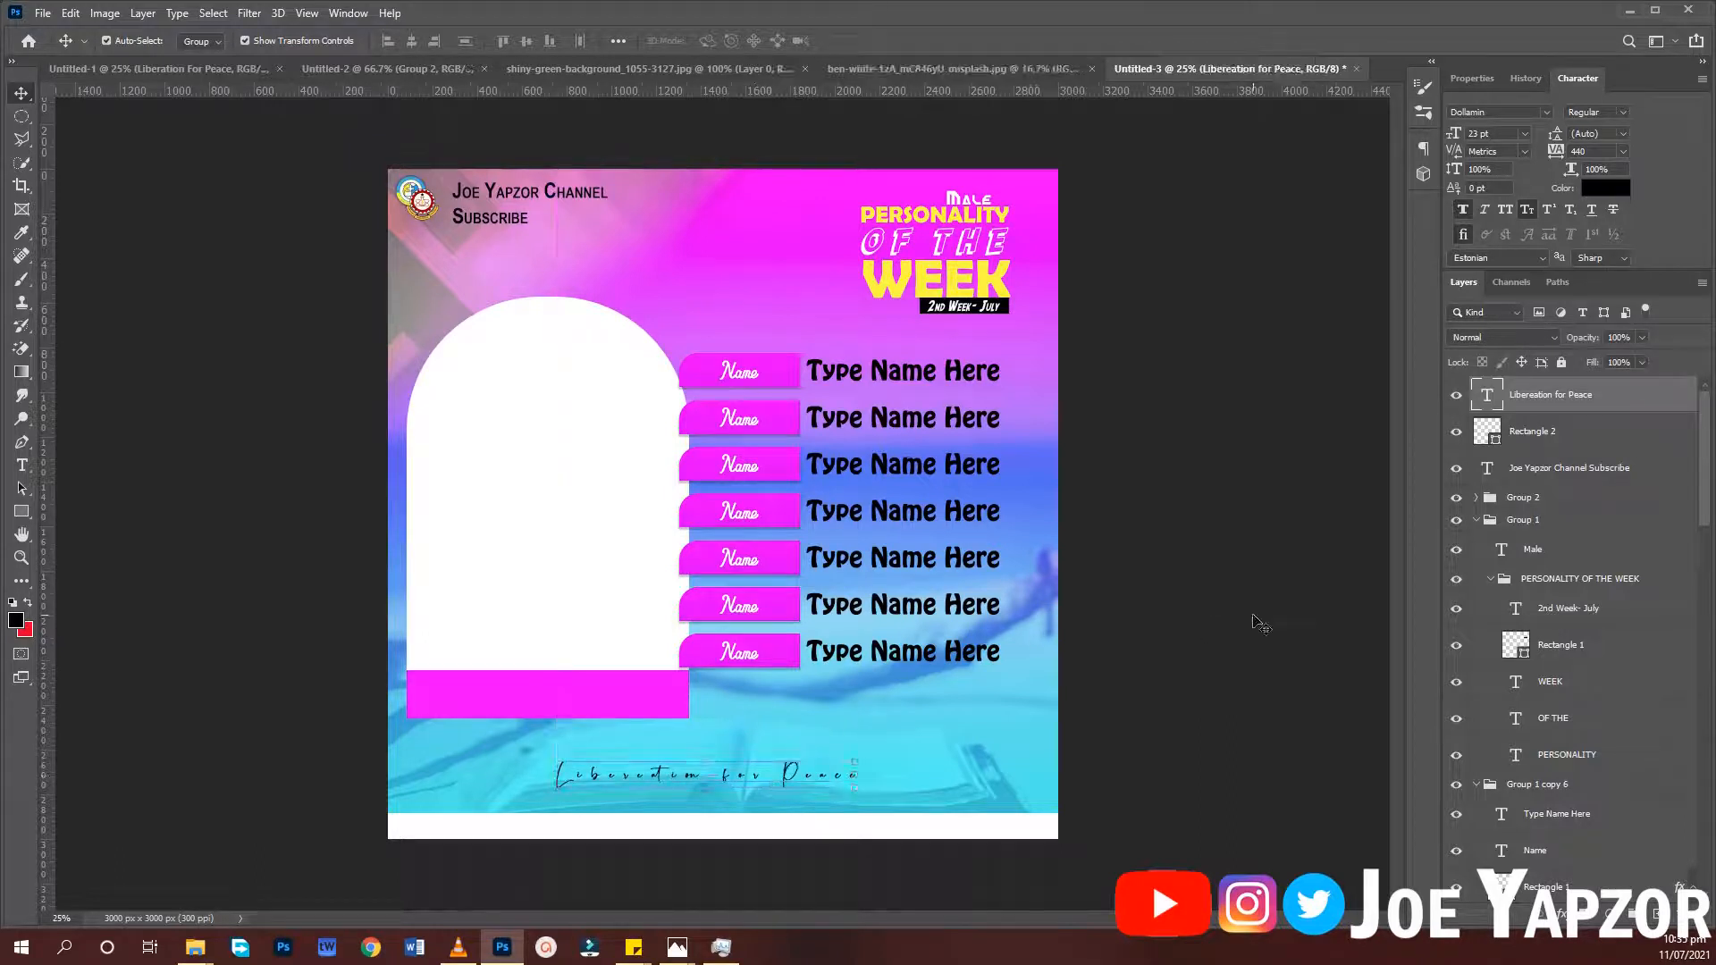
left_click(1252, 619)
Place the photo IMG_8806.jpeg from the Pics folder directly above the white arched frame layer, keeping its default size
left_click(545, 473)
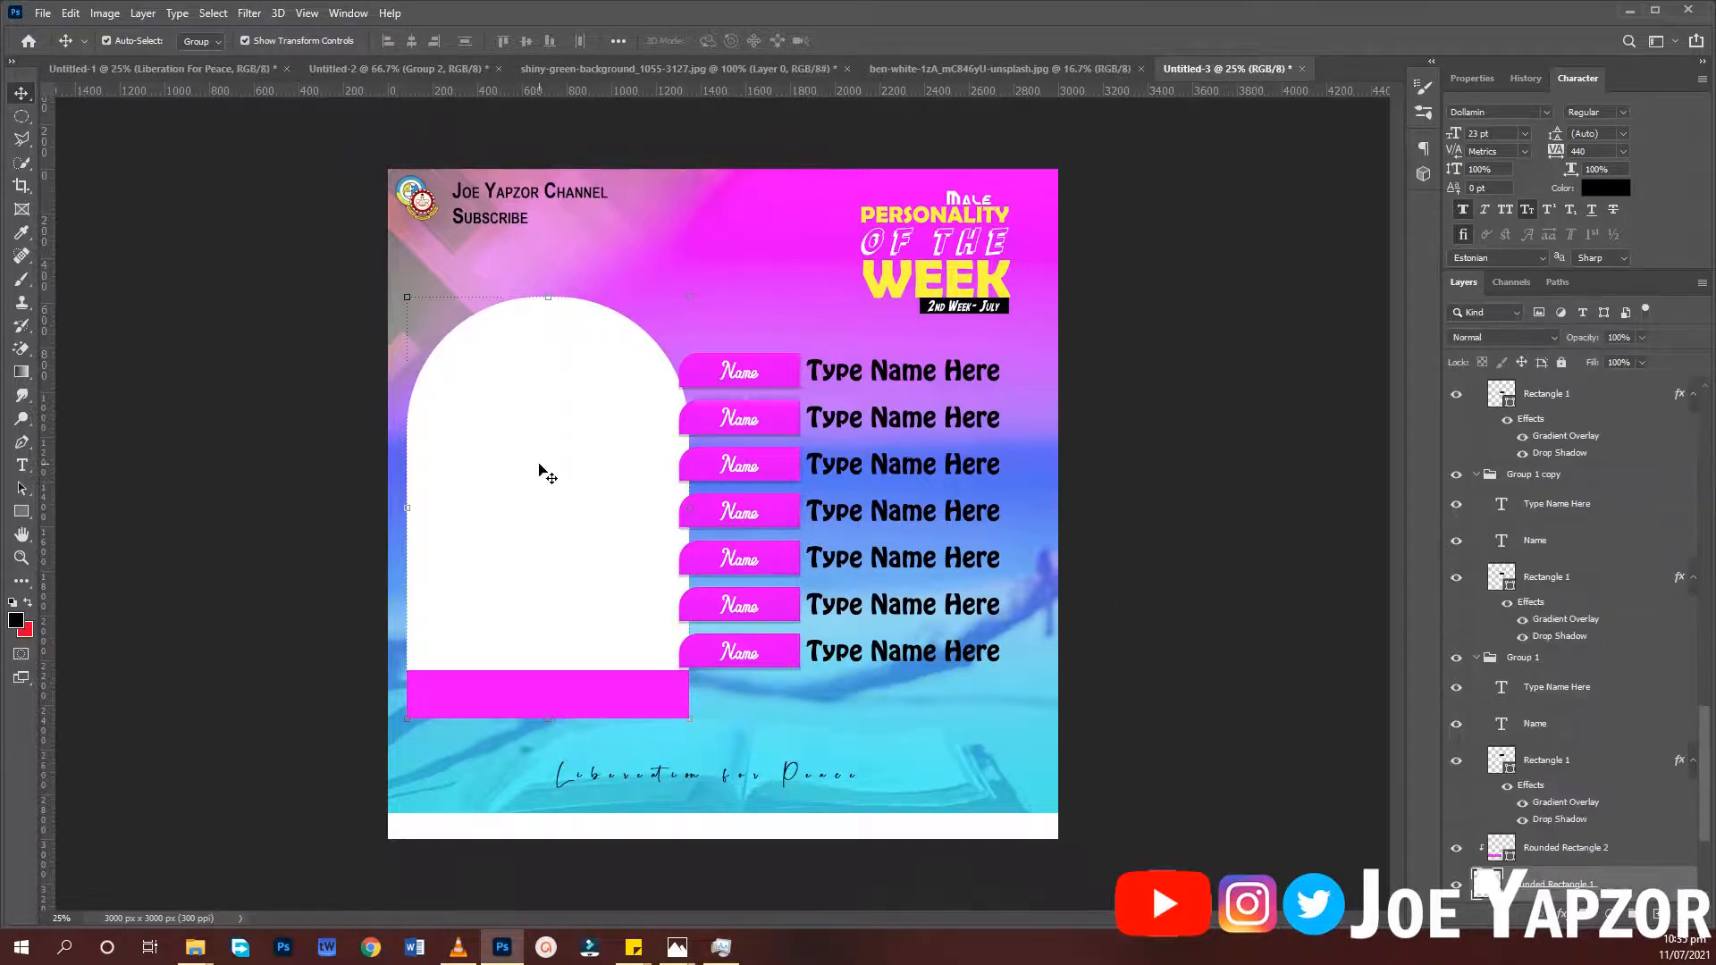
scroll(1562, 760, "down", 2)
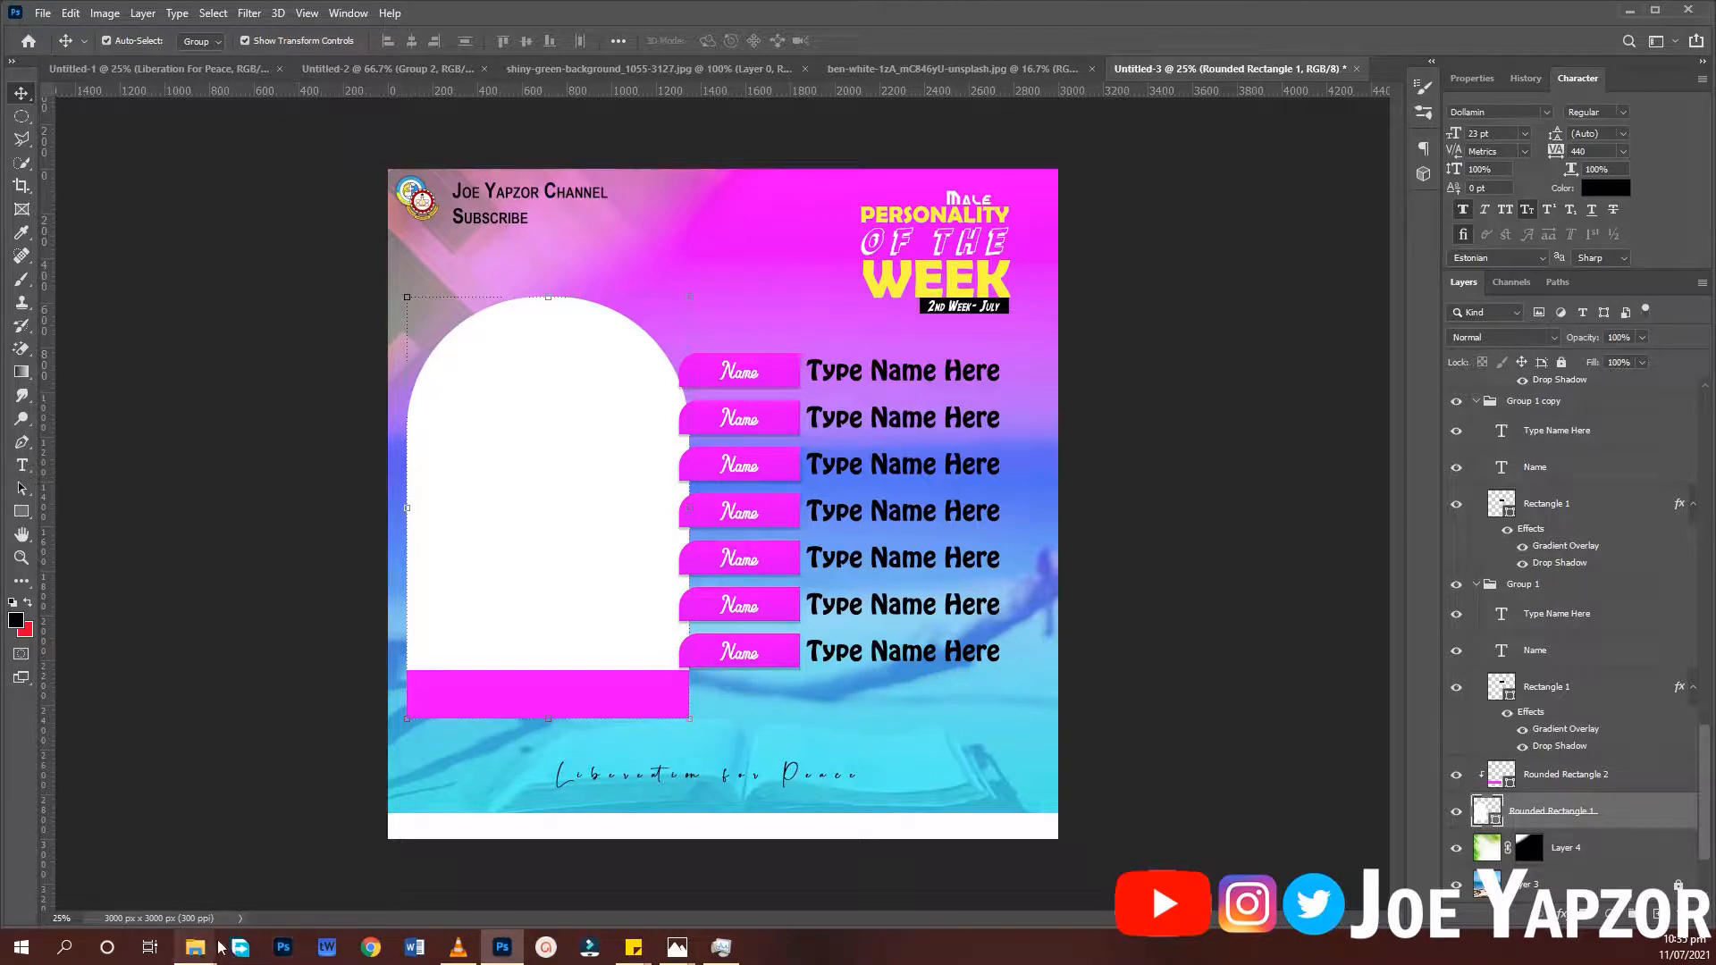
mouse_move(198, 947)
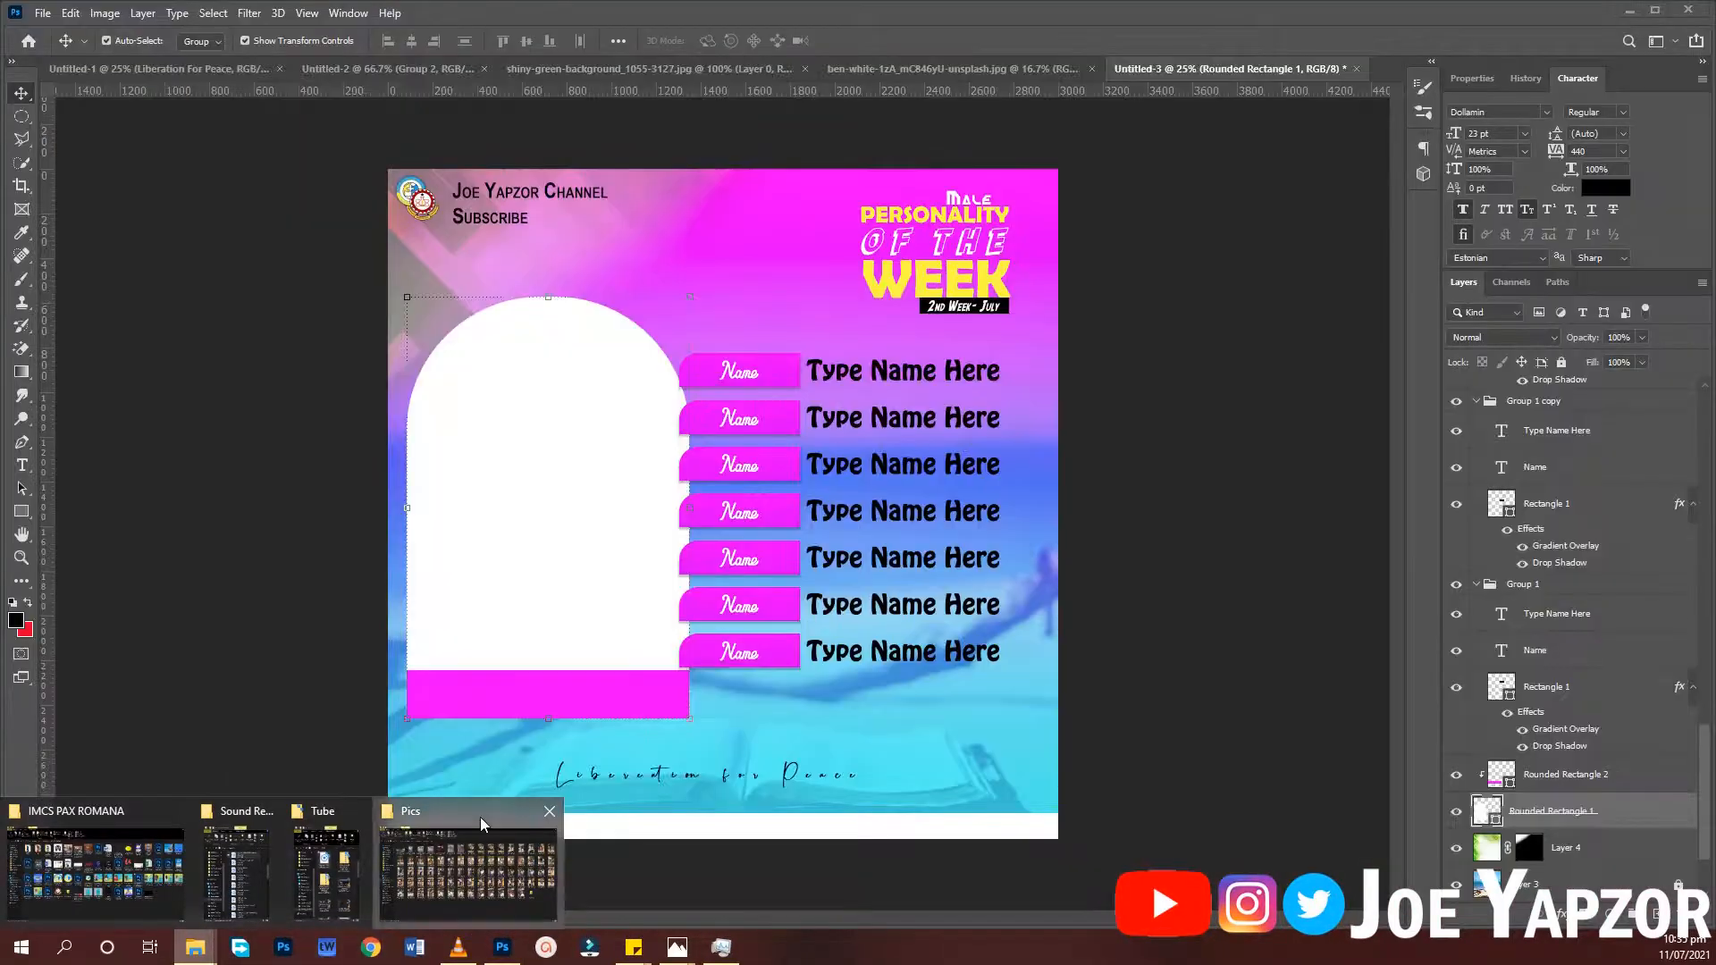
left_click(480, 817)
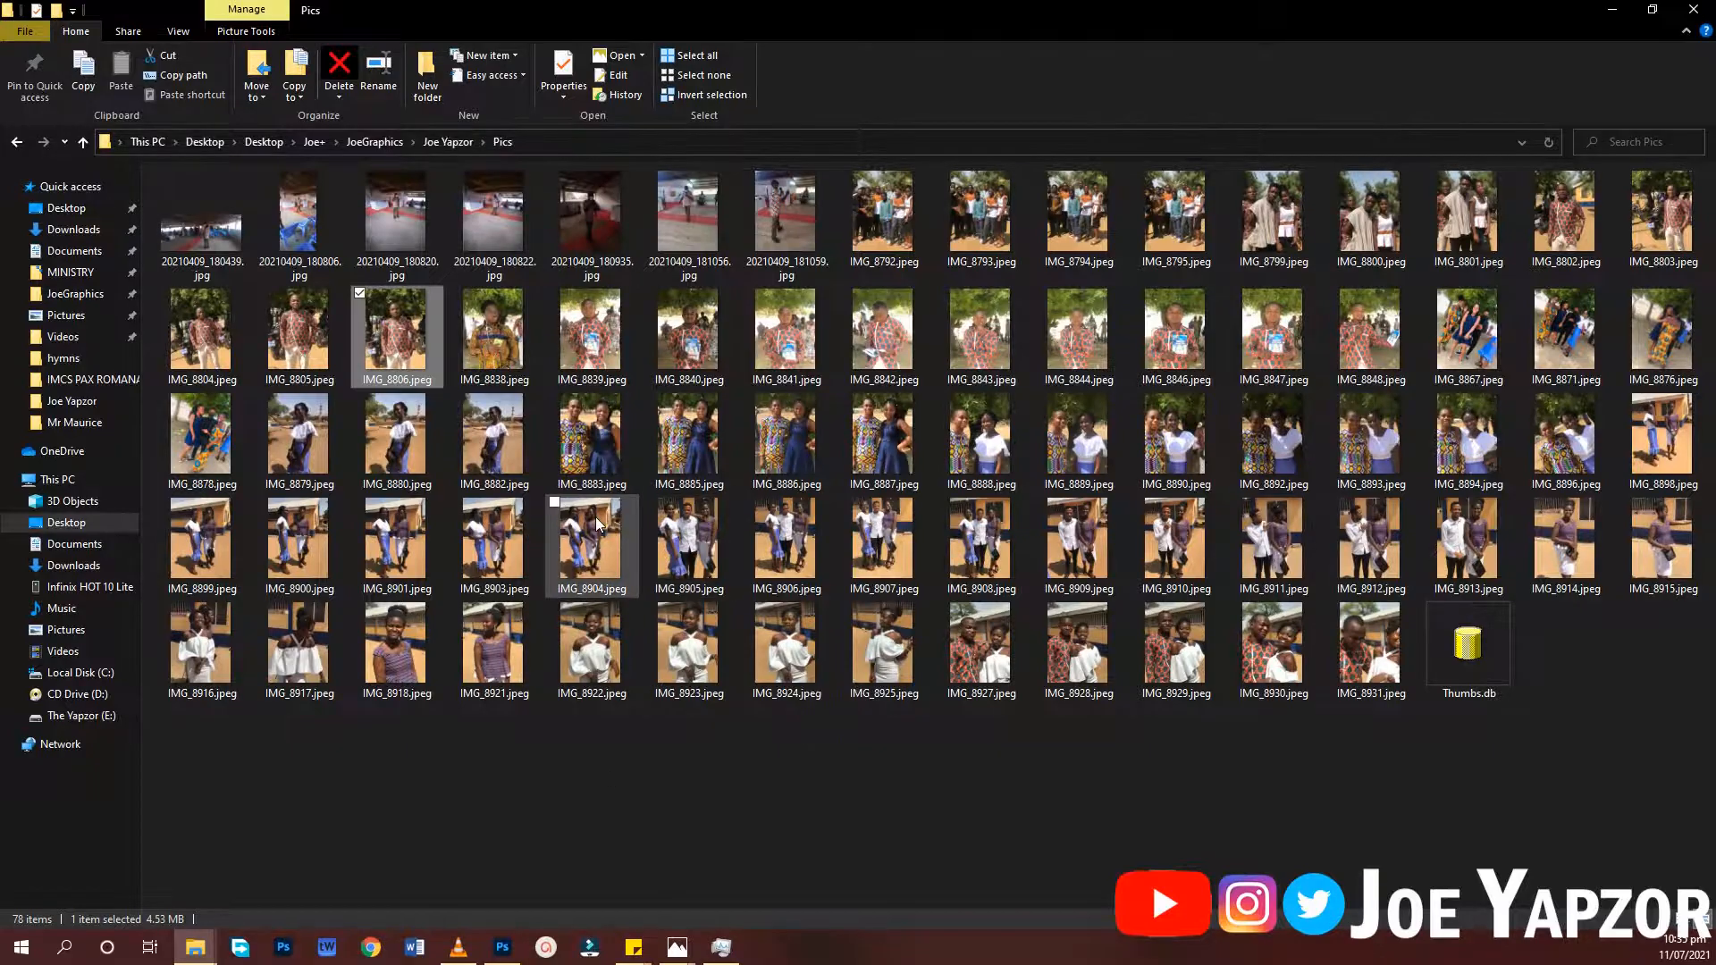
left_click_drag(407, 357, 429, 639)
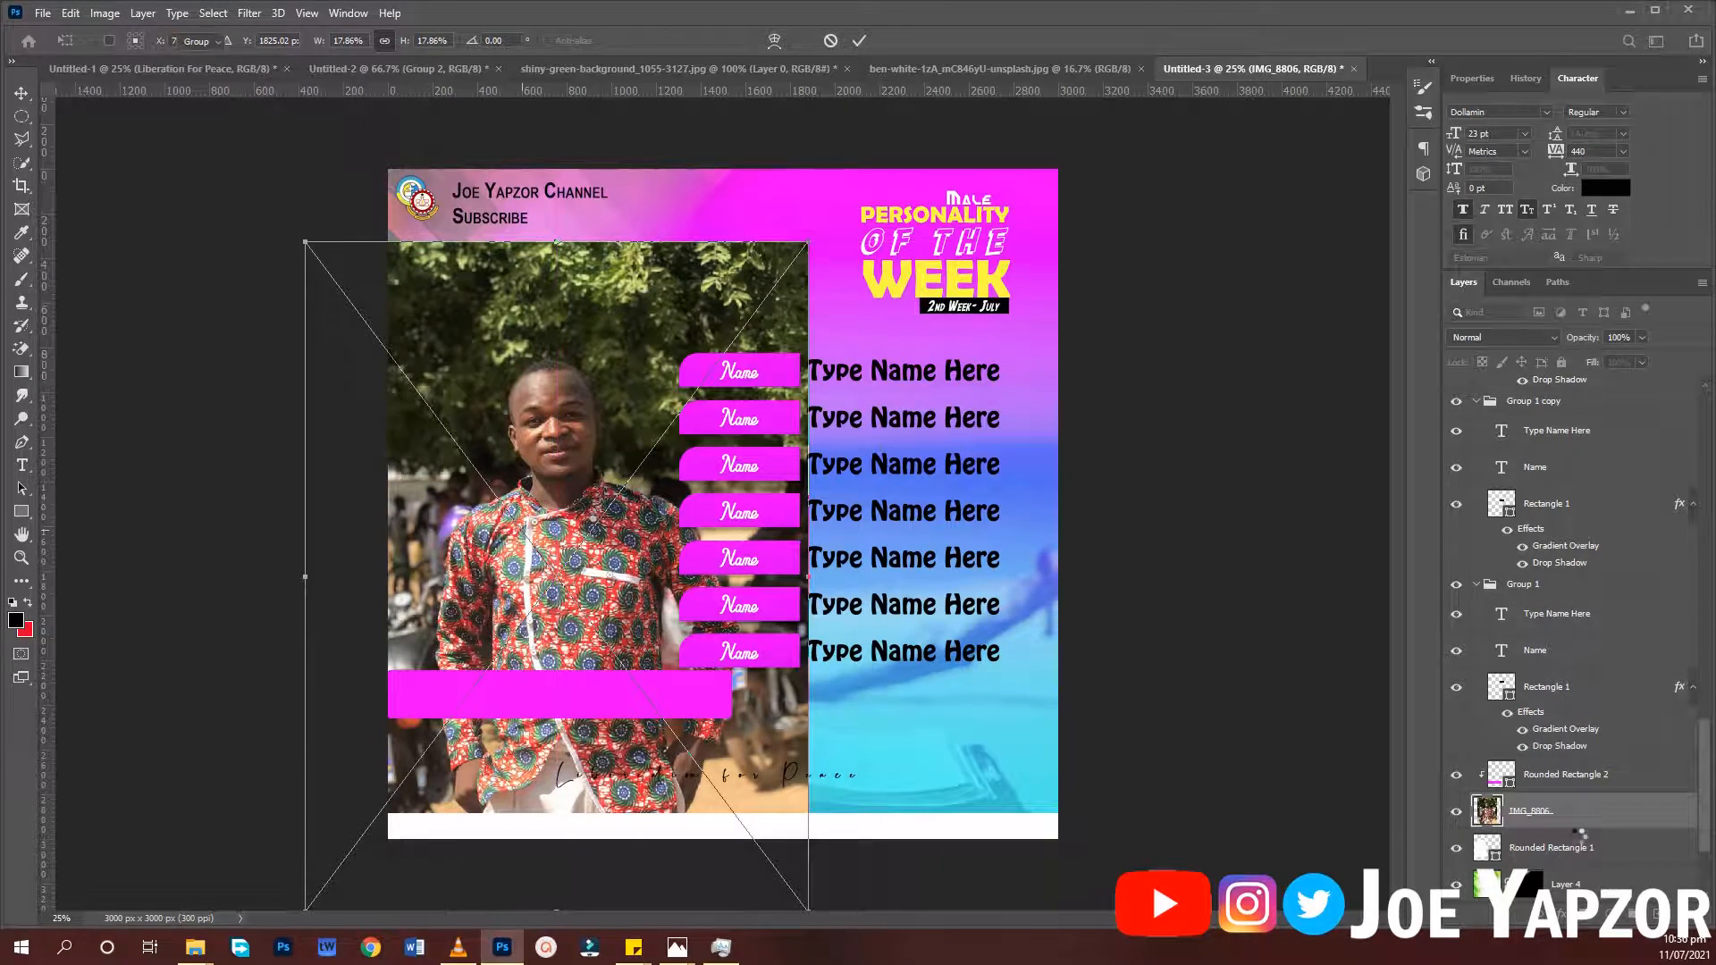
key("Return")
Try clipping the IMG_8806 photo to the arched frame, and release it again
left_click(1579, 830, "alt")
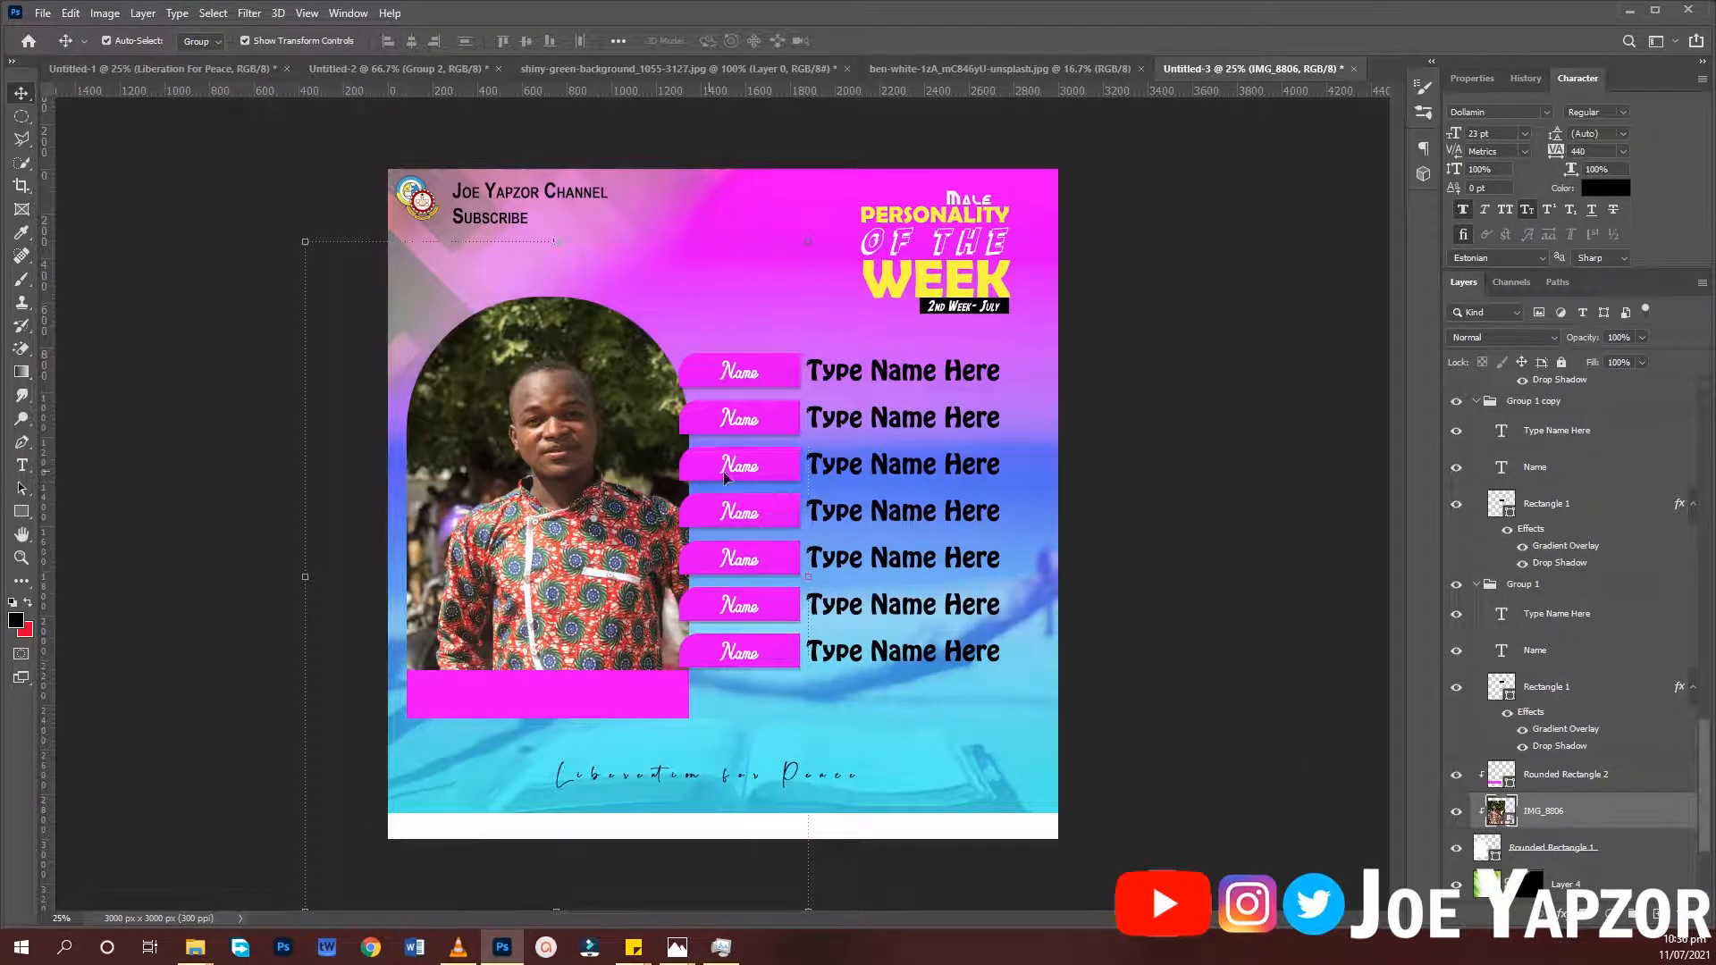
left_click_drag(576, 516, 563, 503)
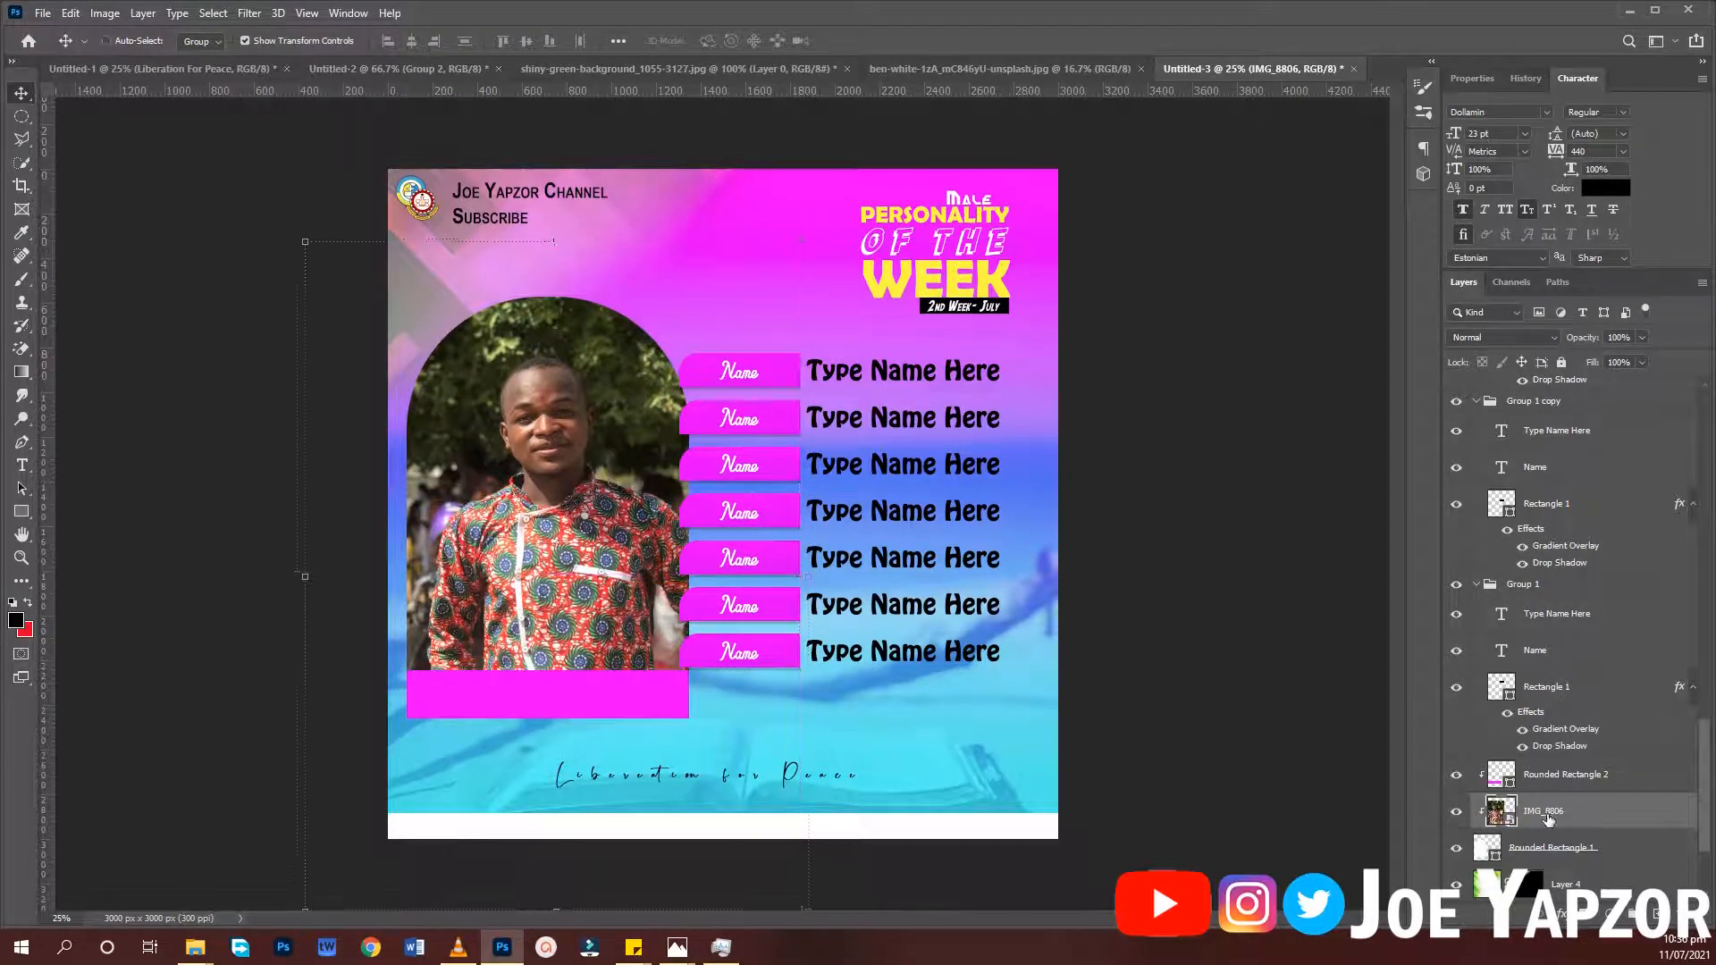
key("ctrl+z")
key("ctrl+alt+g")
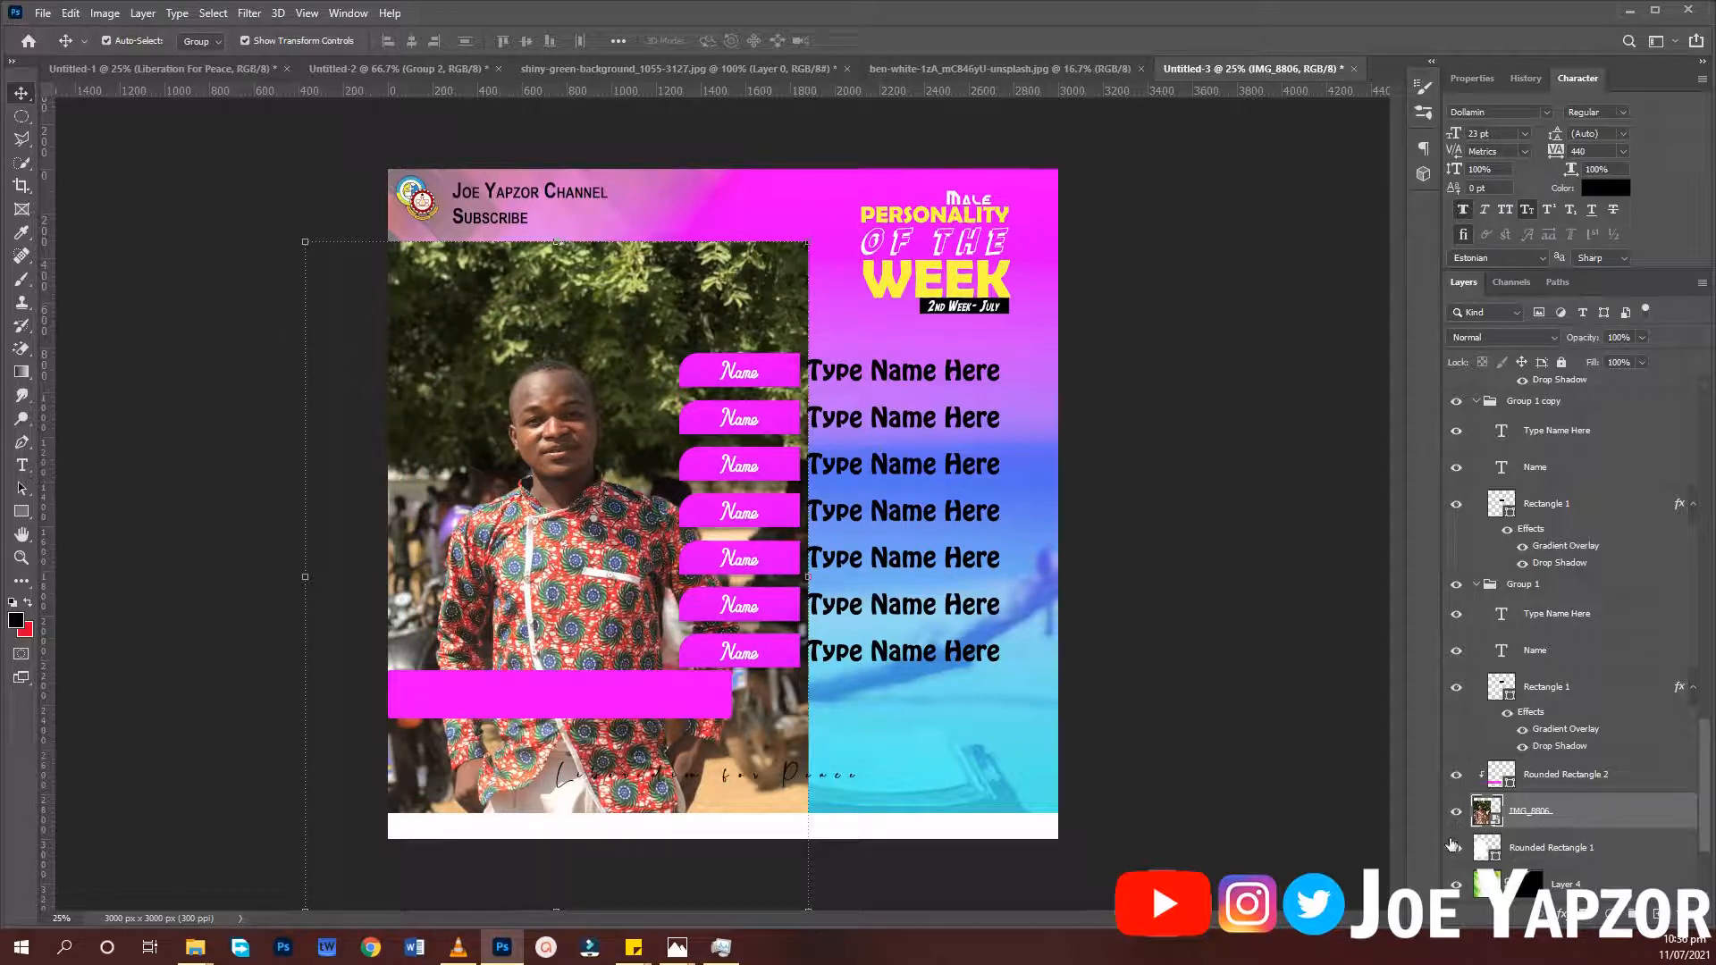
Create a clipping mask from the IMG_8806 photo onto the arched frame and release the pink bar from its clipping
right_click(1544, 816)
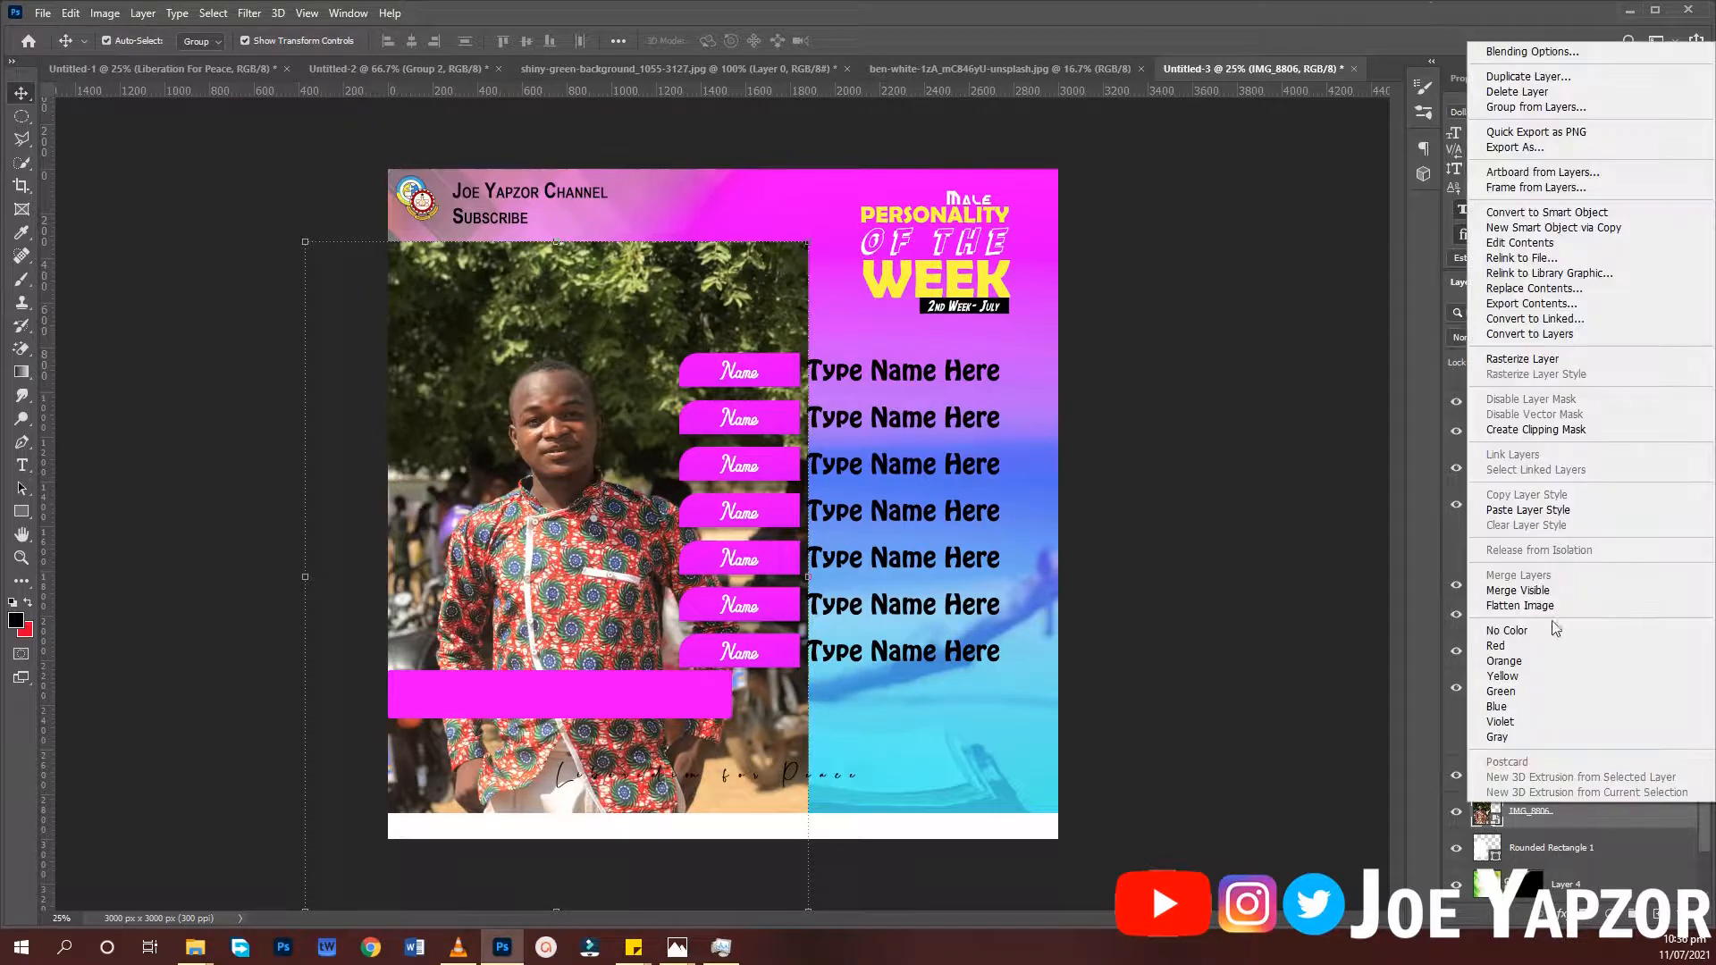
left_click(1547, 431)
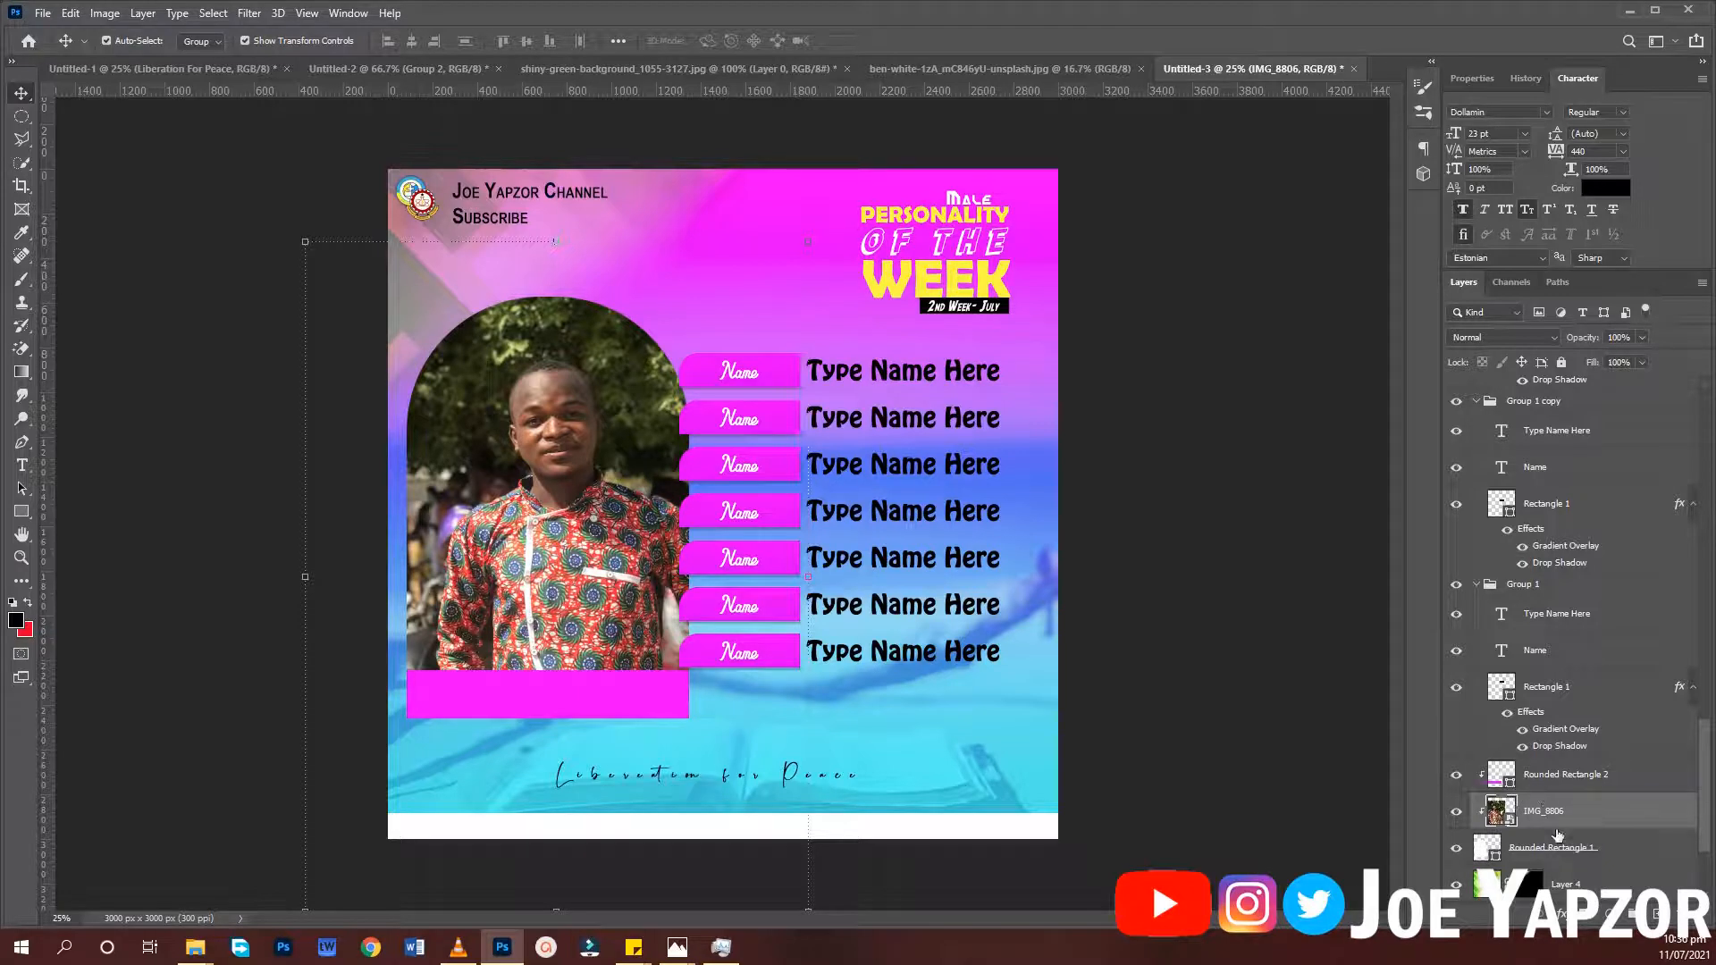
scroll(1555, 826, "down", 1)
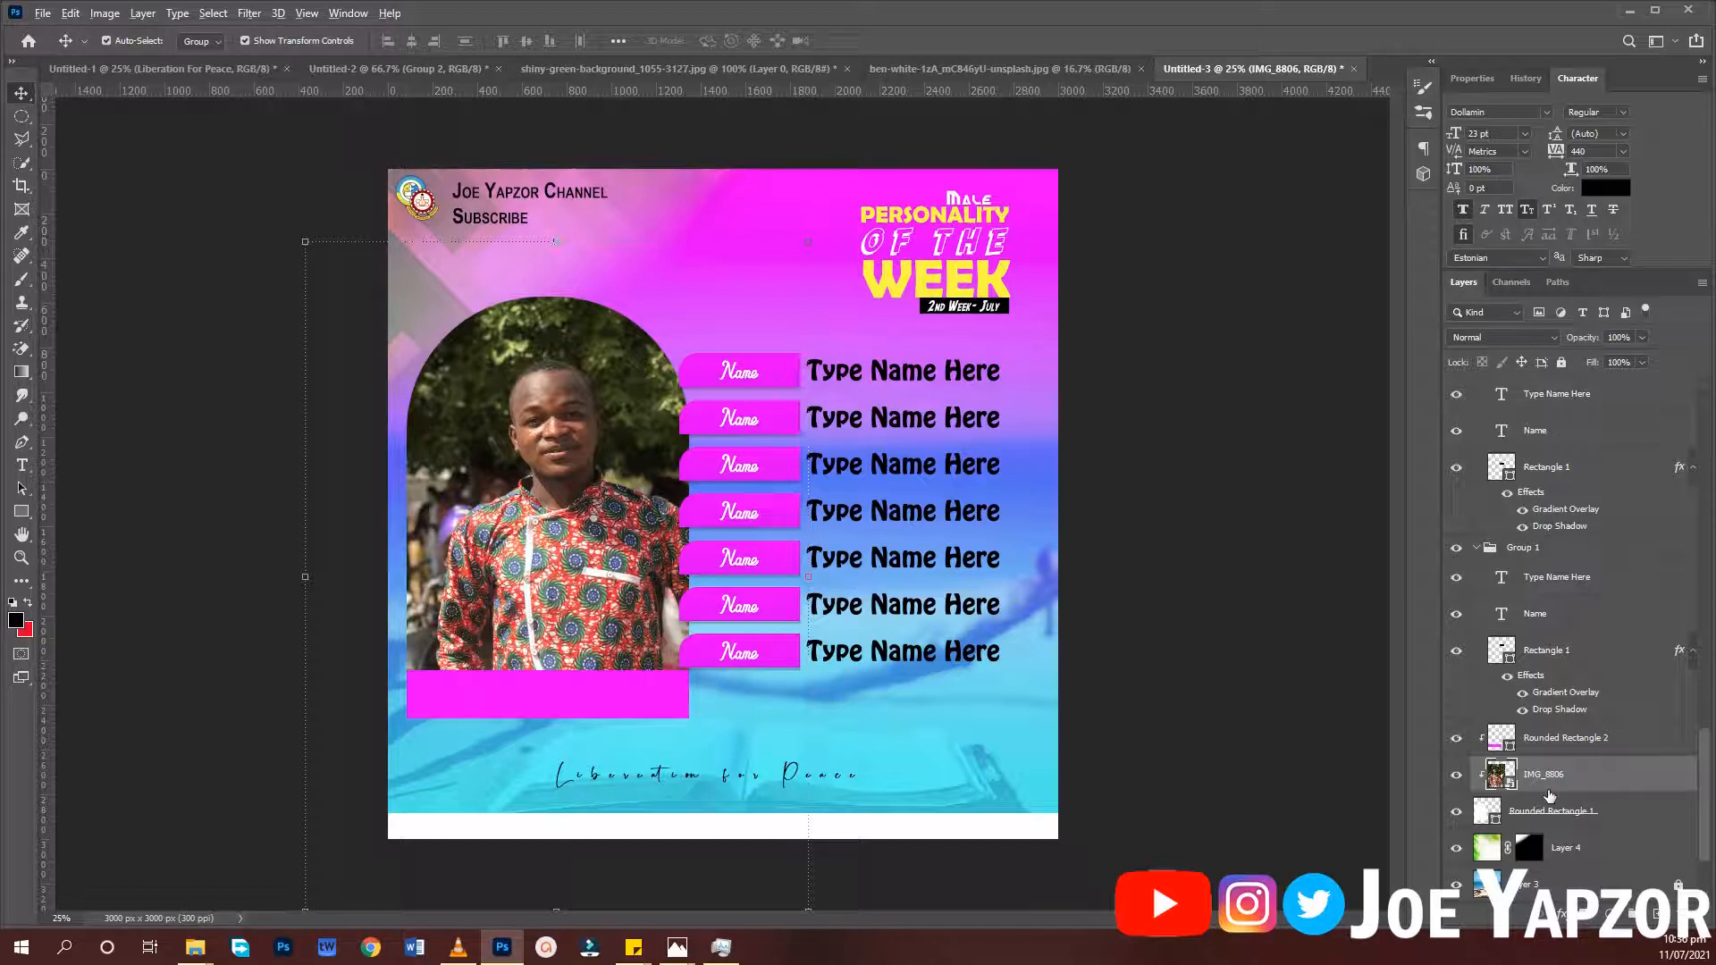
left_click_drag(1545, 813, 1541, 777)
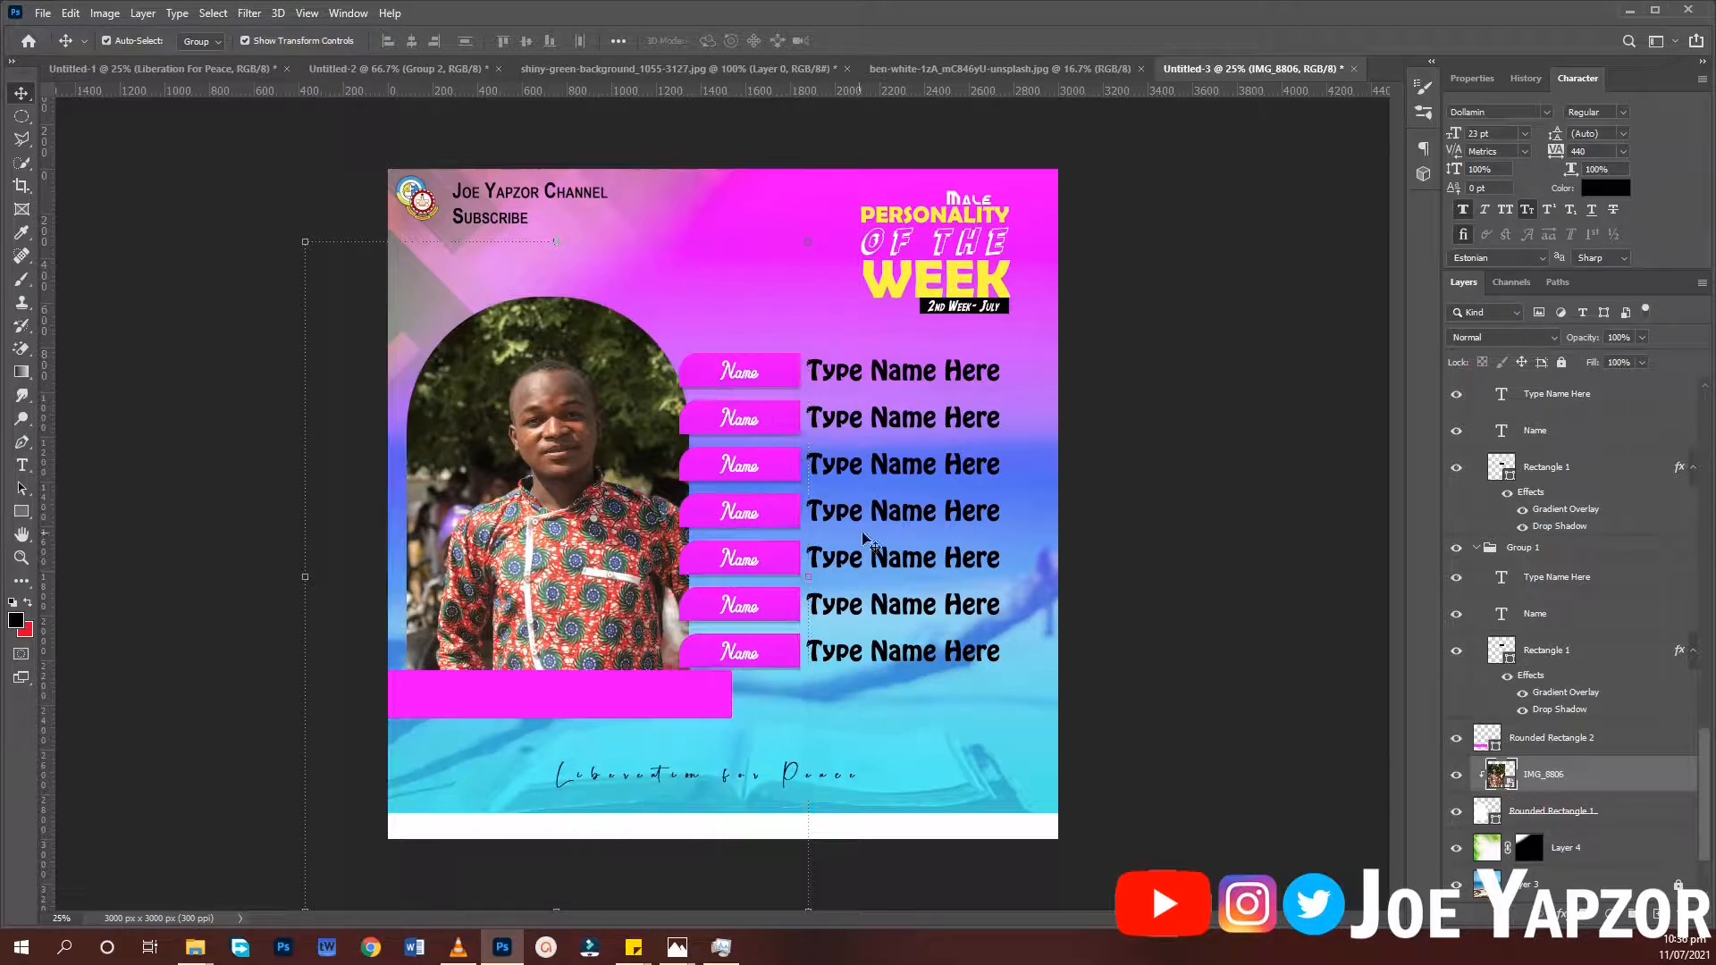
Move the photo slightly up inside the arch and clip the pink Rounded Rectangle 2 bar to the frame again
left_click_drag(606, 542, 600, 513)
left_click(575, 689)
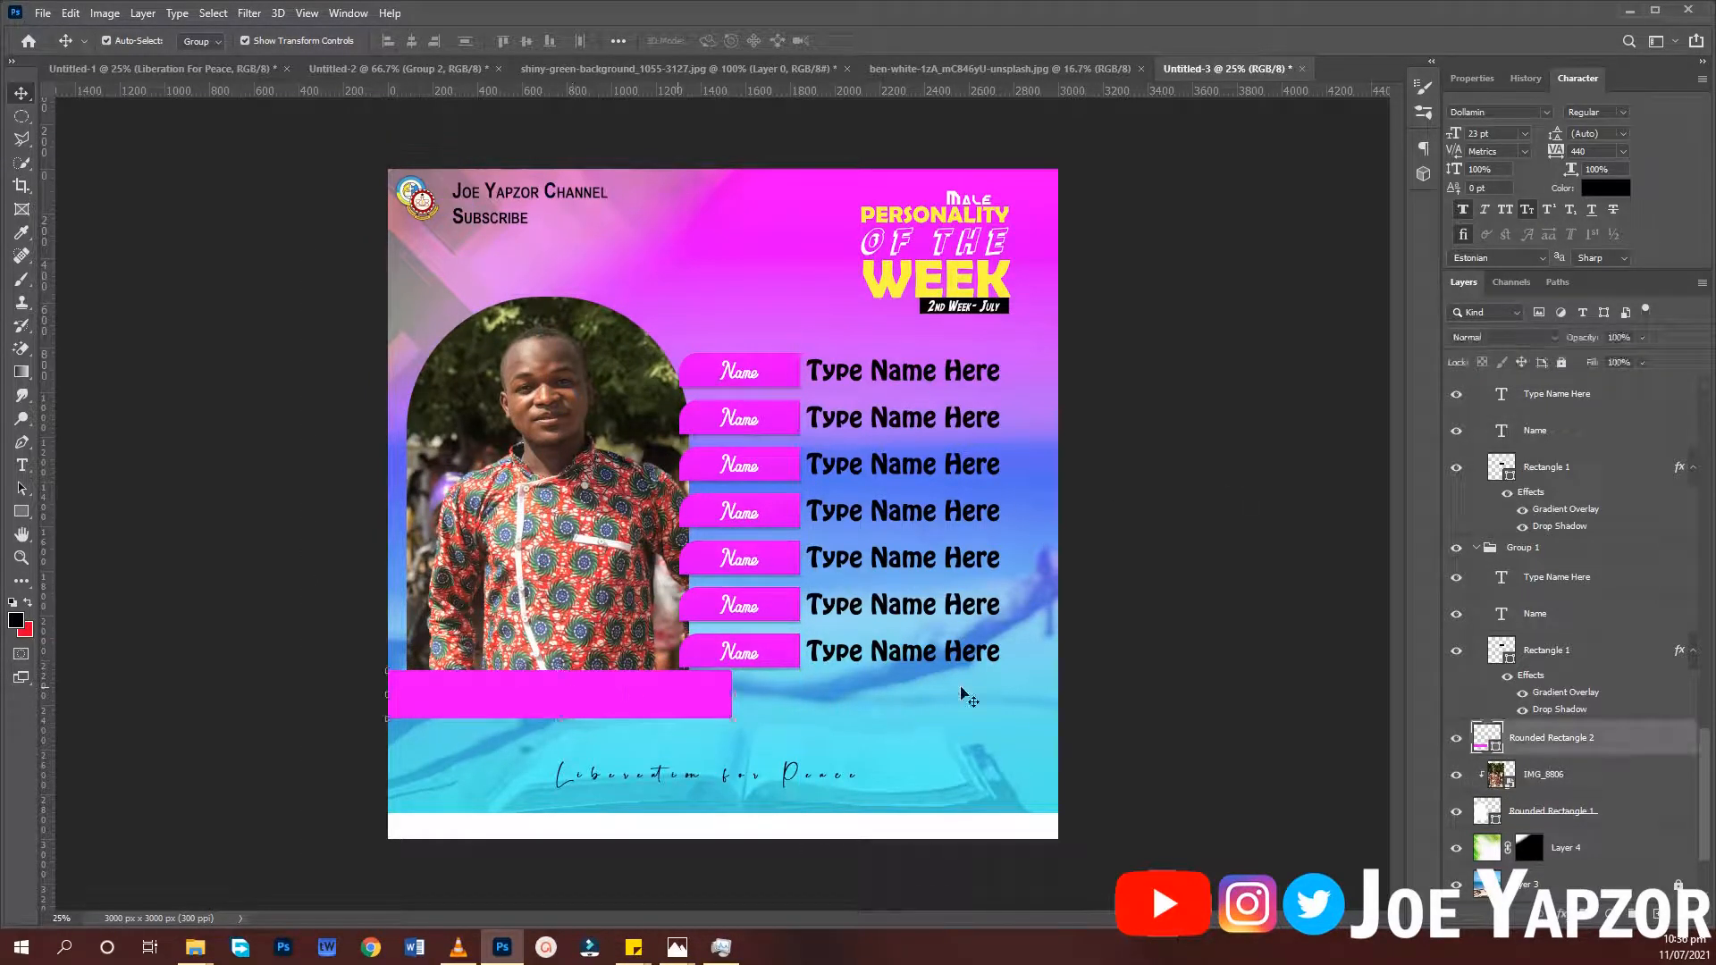
left_click_drag(1594, 780, 1588, 753)
left_click(1589, 750, "alt")
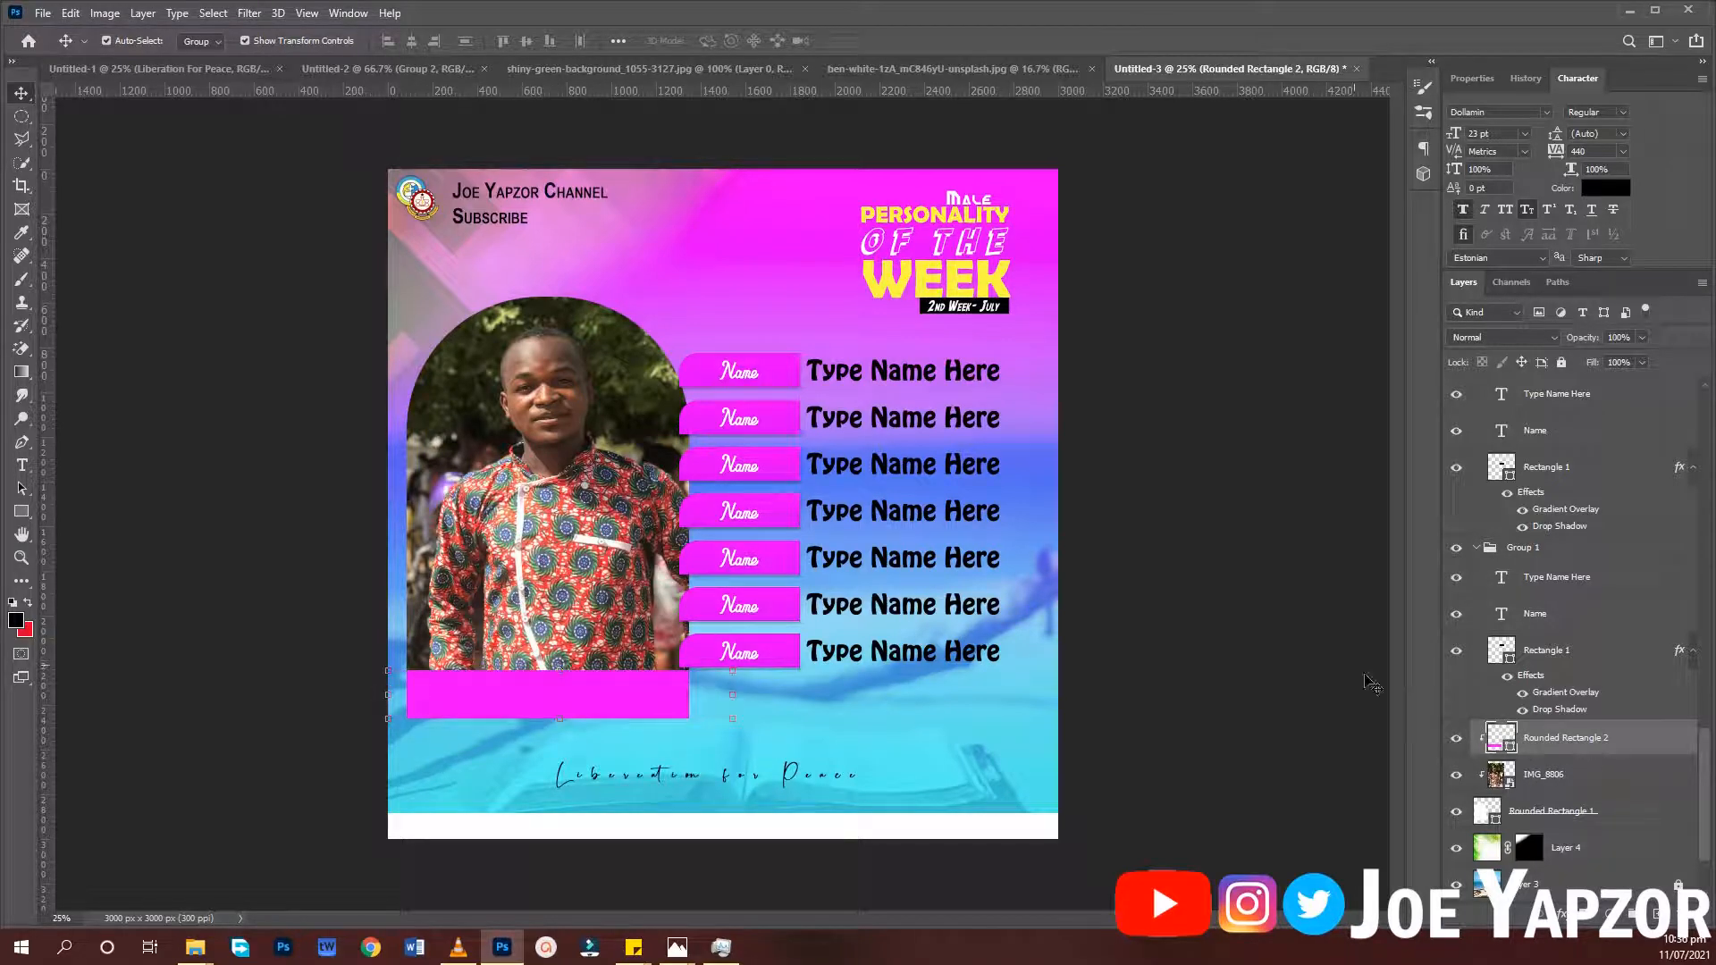
Add the text "Type Name Here" on the pink bar beneath the photo
left_click(532, 696)
key("t")
left_click(495, 613)
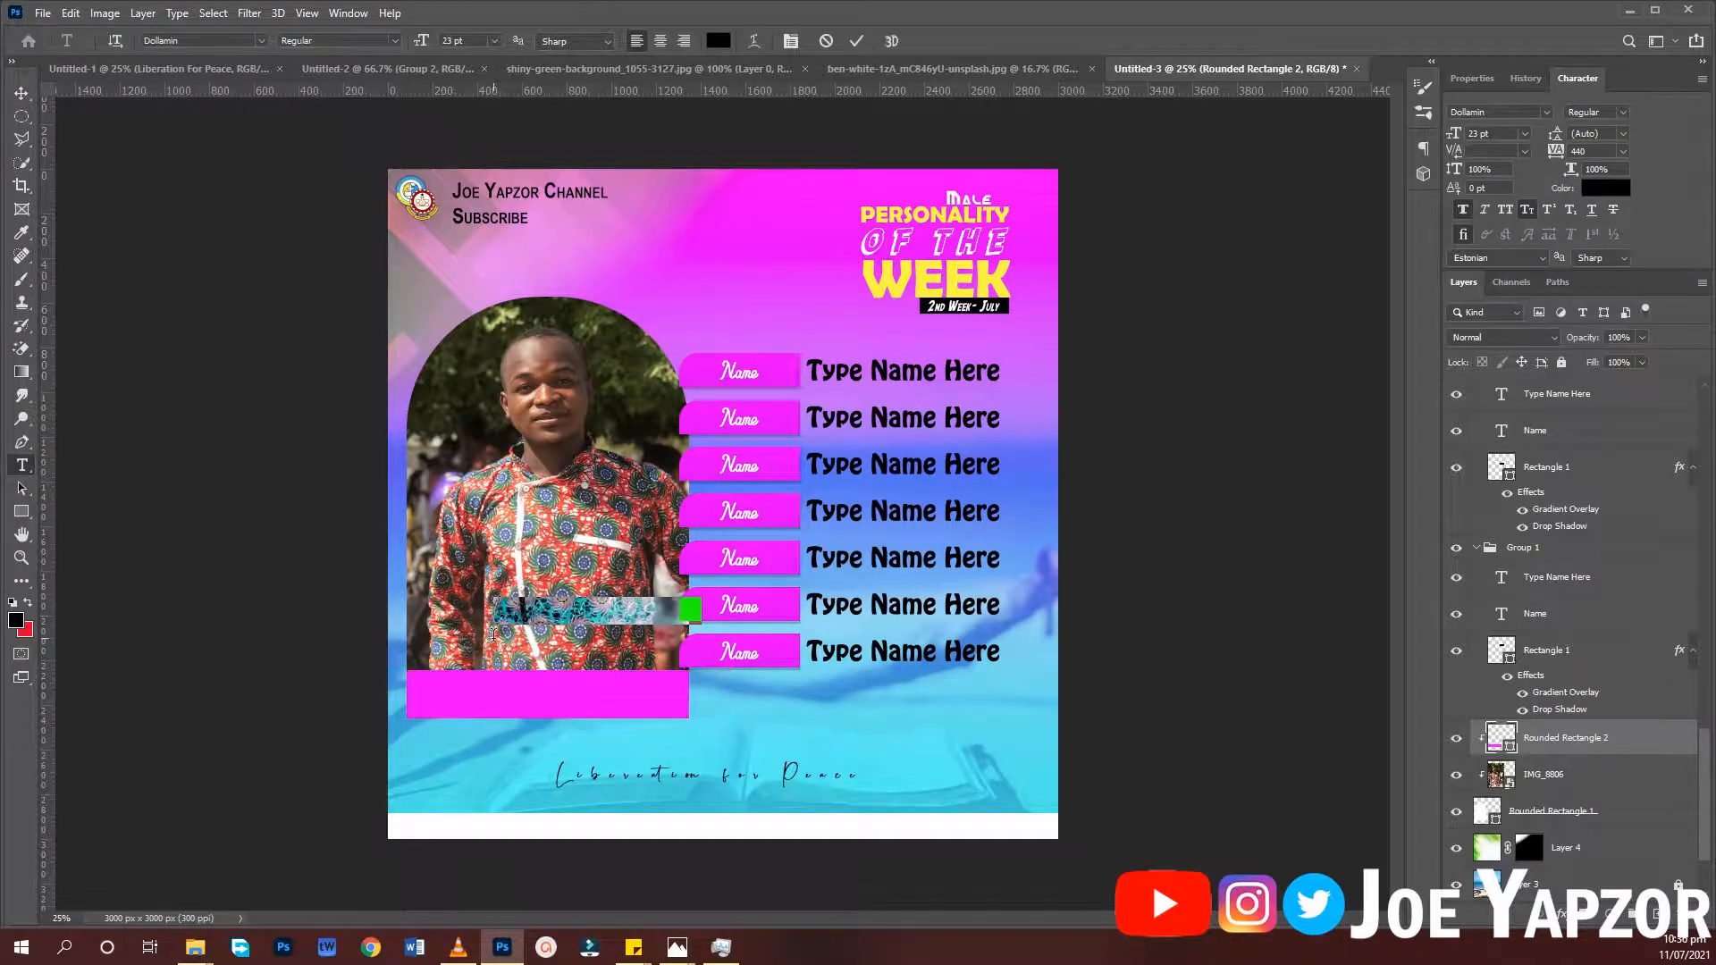
left_click_drag(489, 677, 457, 744)
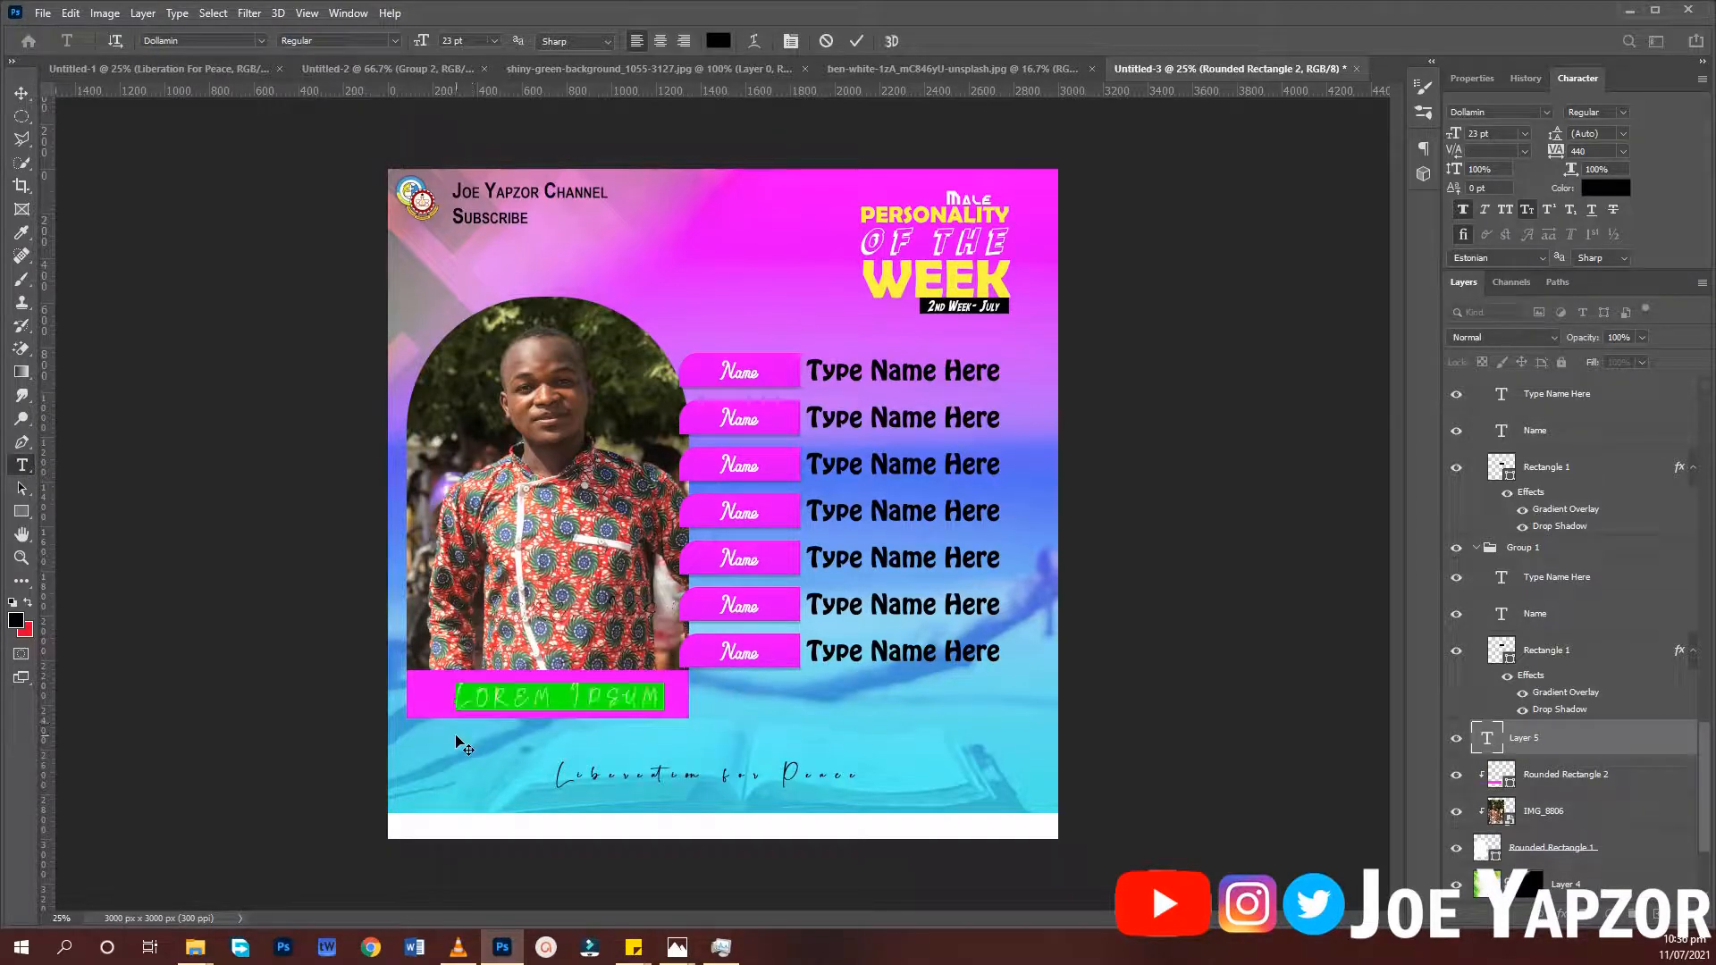
type("Type Name Here")
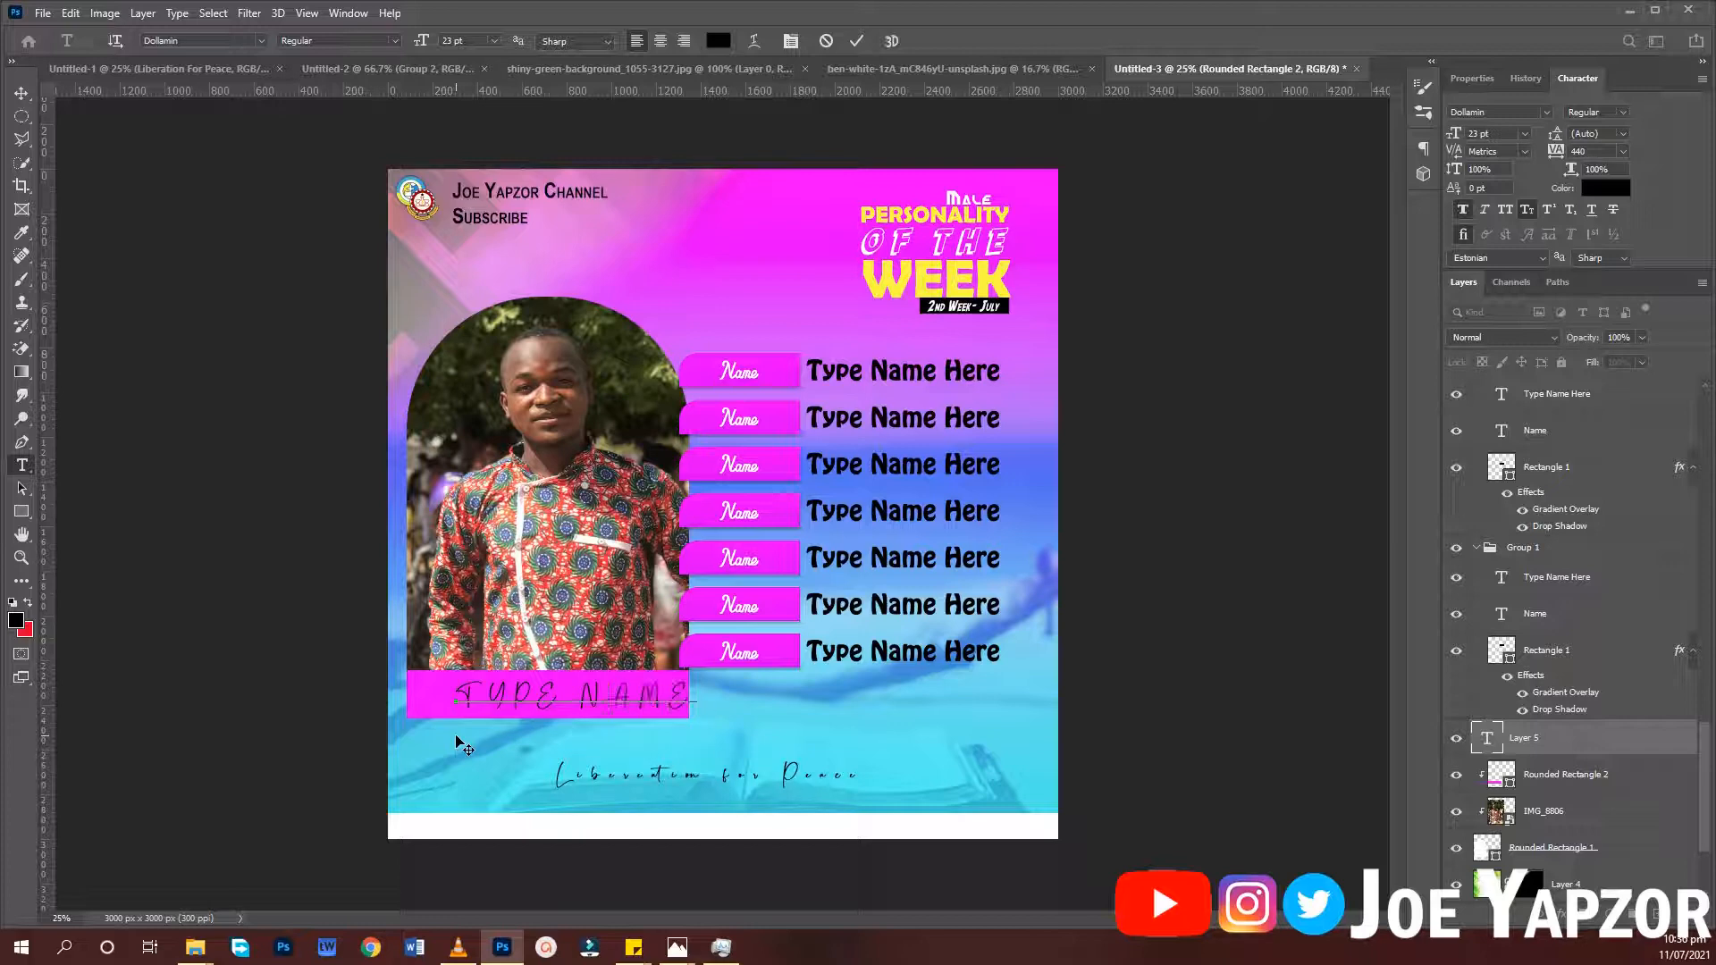
Change the font of the name text on the pink bar to Agency FB Regular
key("ctrl+a")
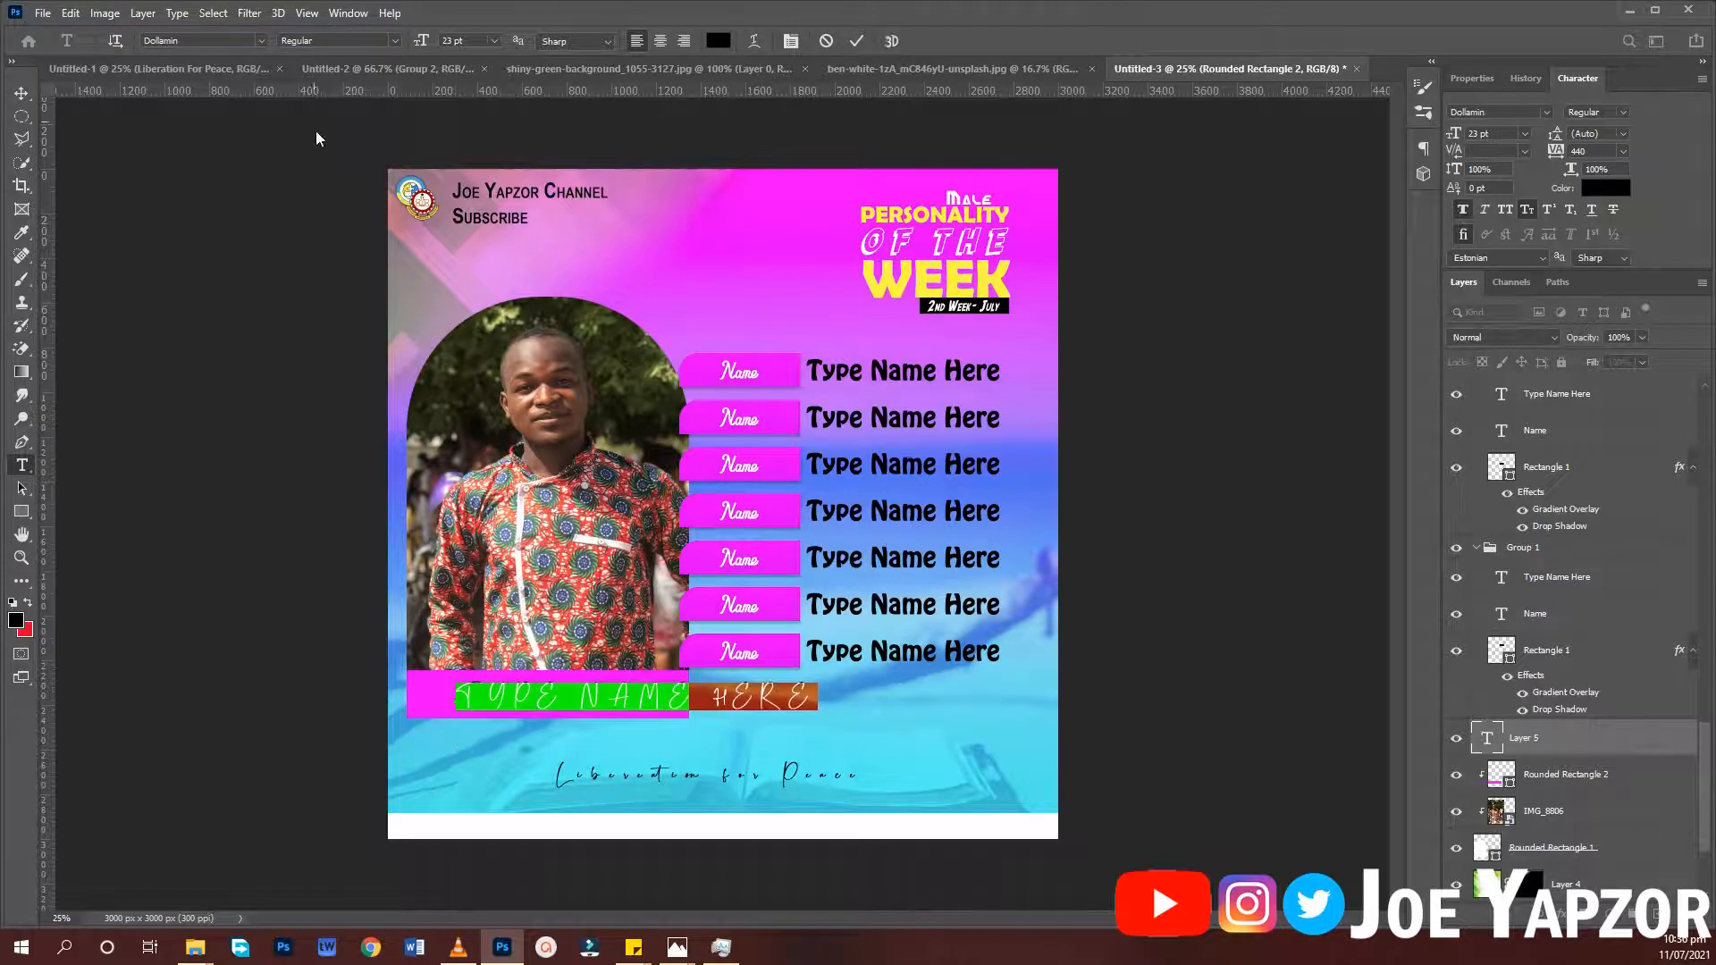
left_click(187, 44)
type("AGEN")
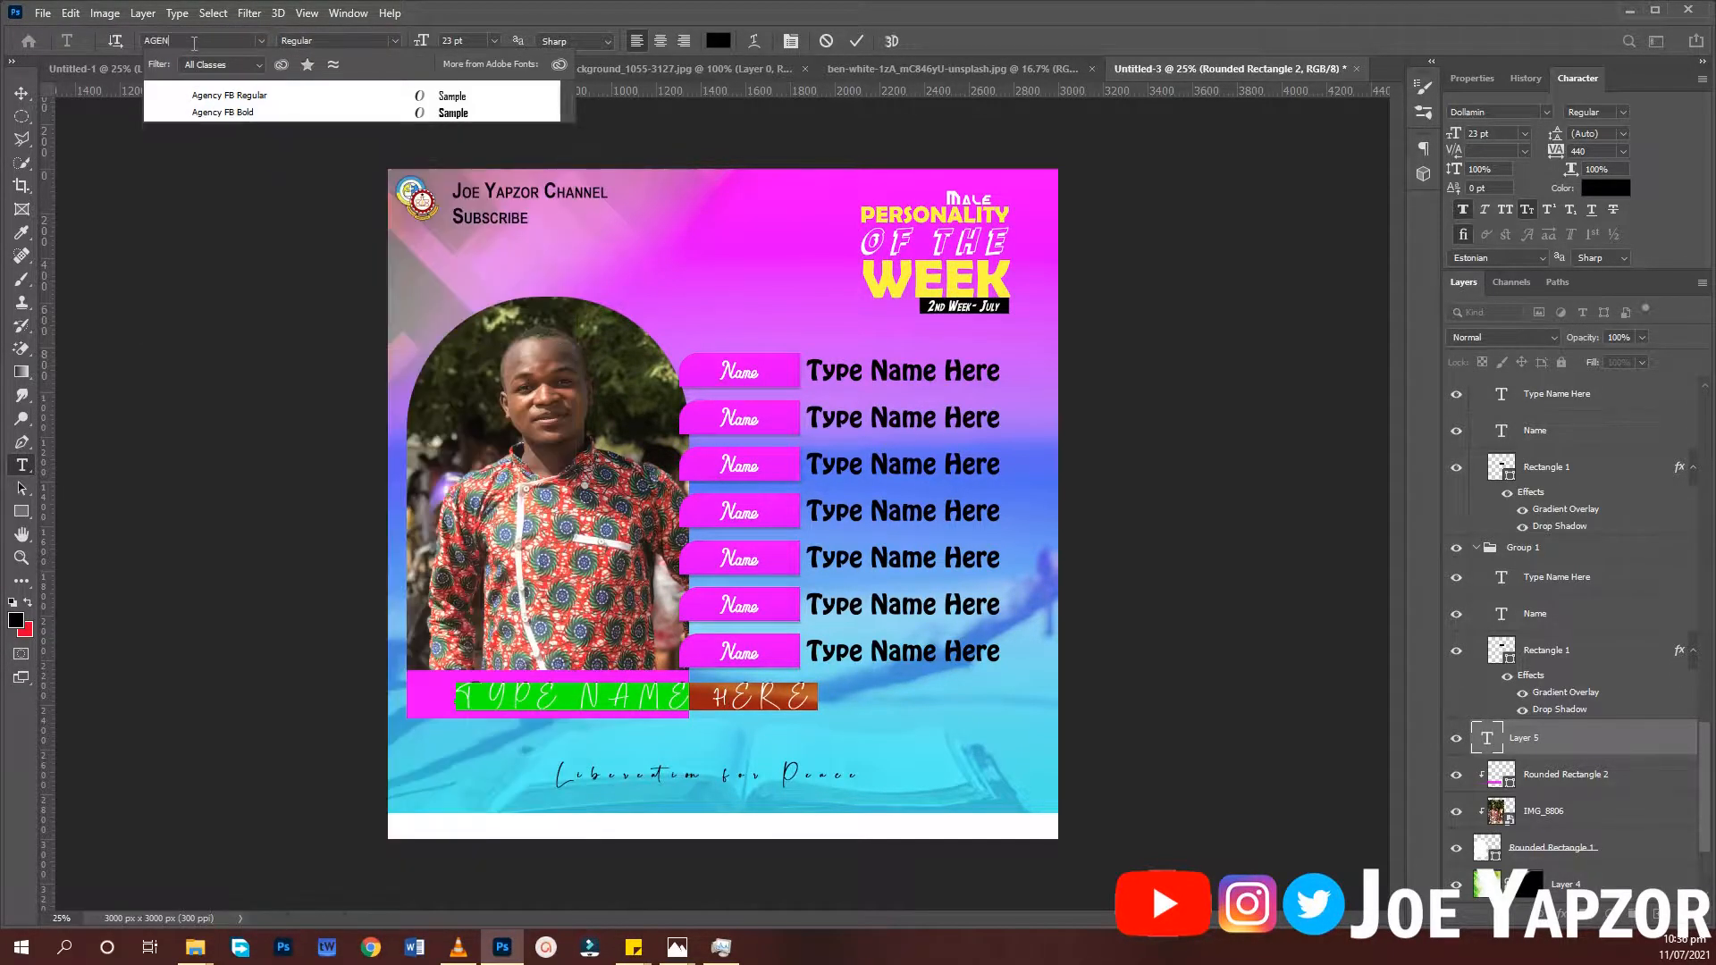
left_click(245, 94)
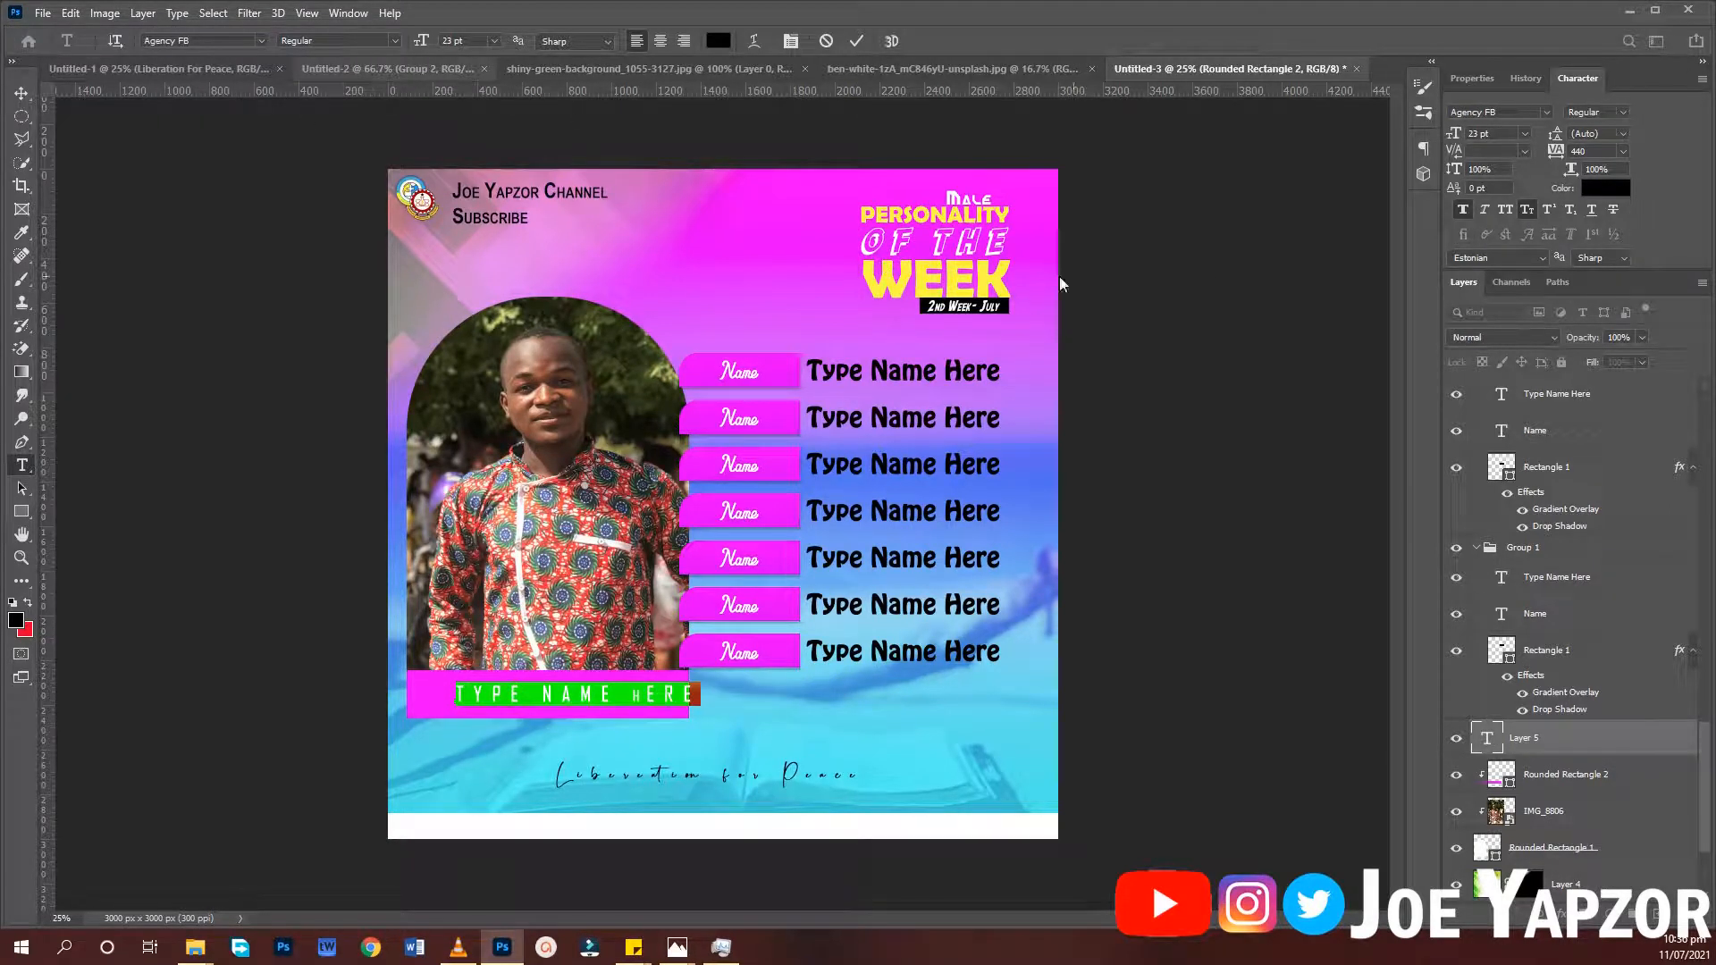
Turn off small caps and set the tracking to 0 for the name text on the pink bar
left_click(1526, 208)
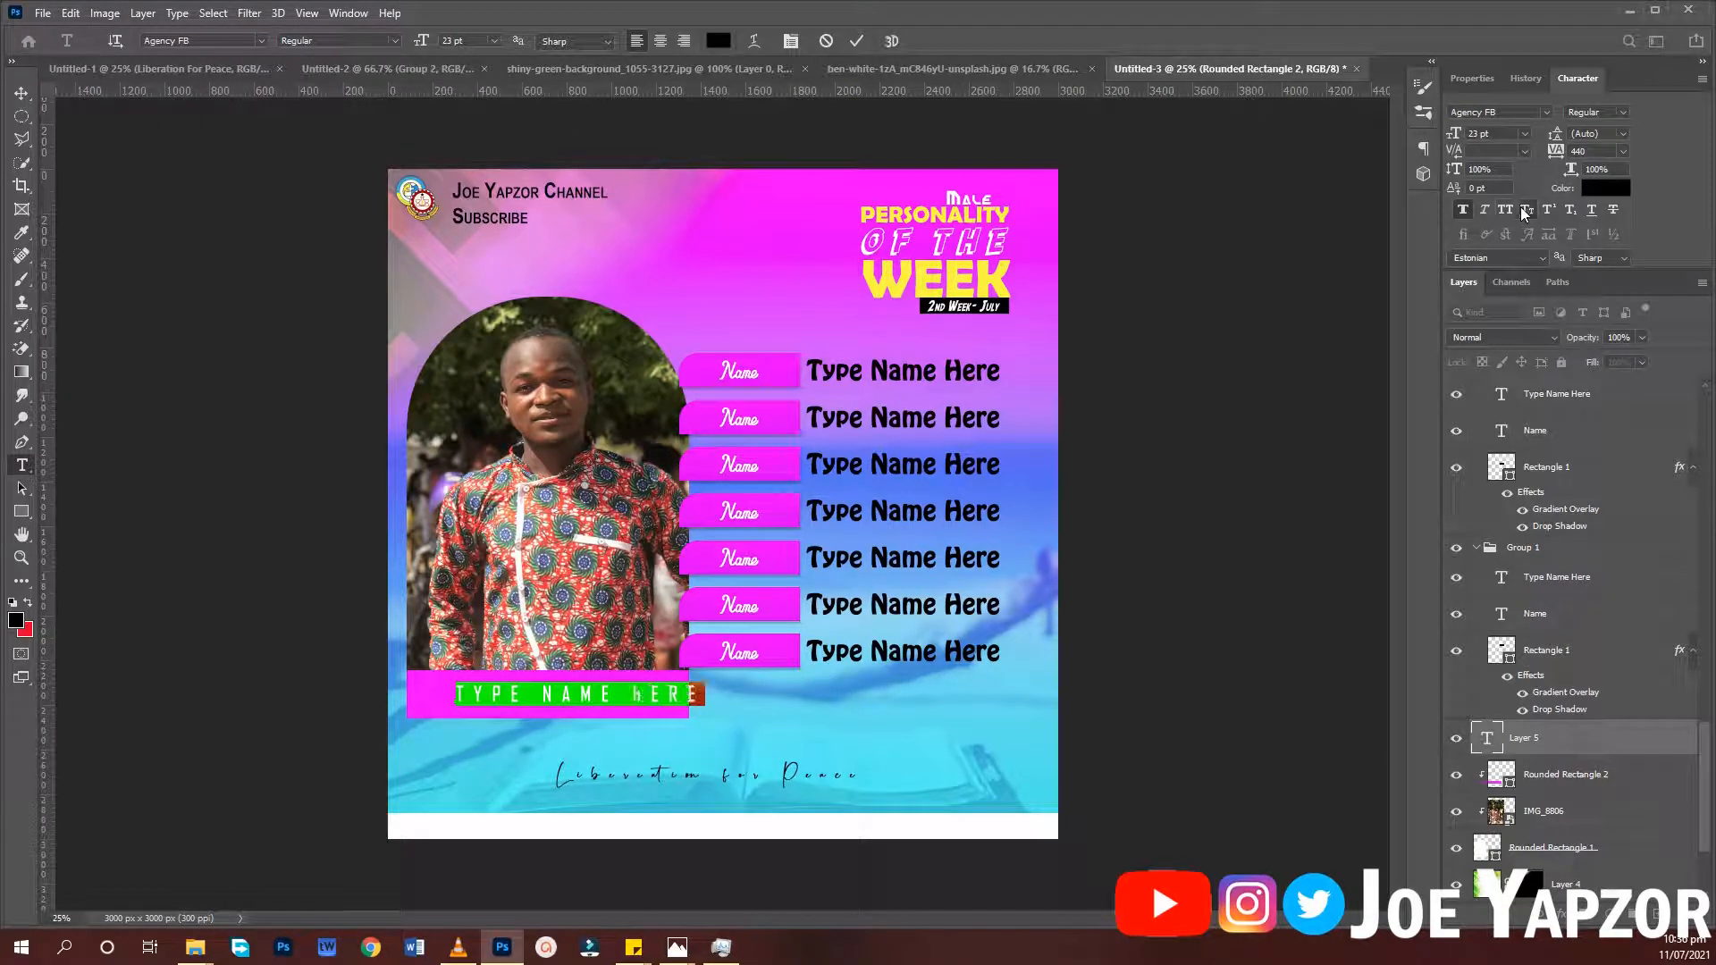
left_click(1622, 151)
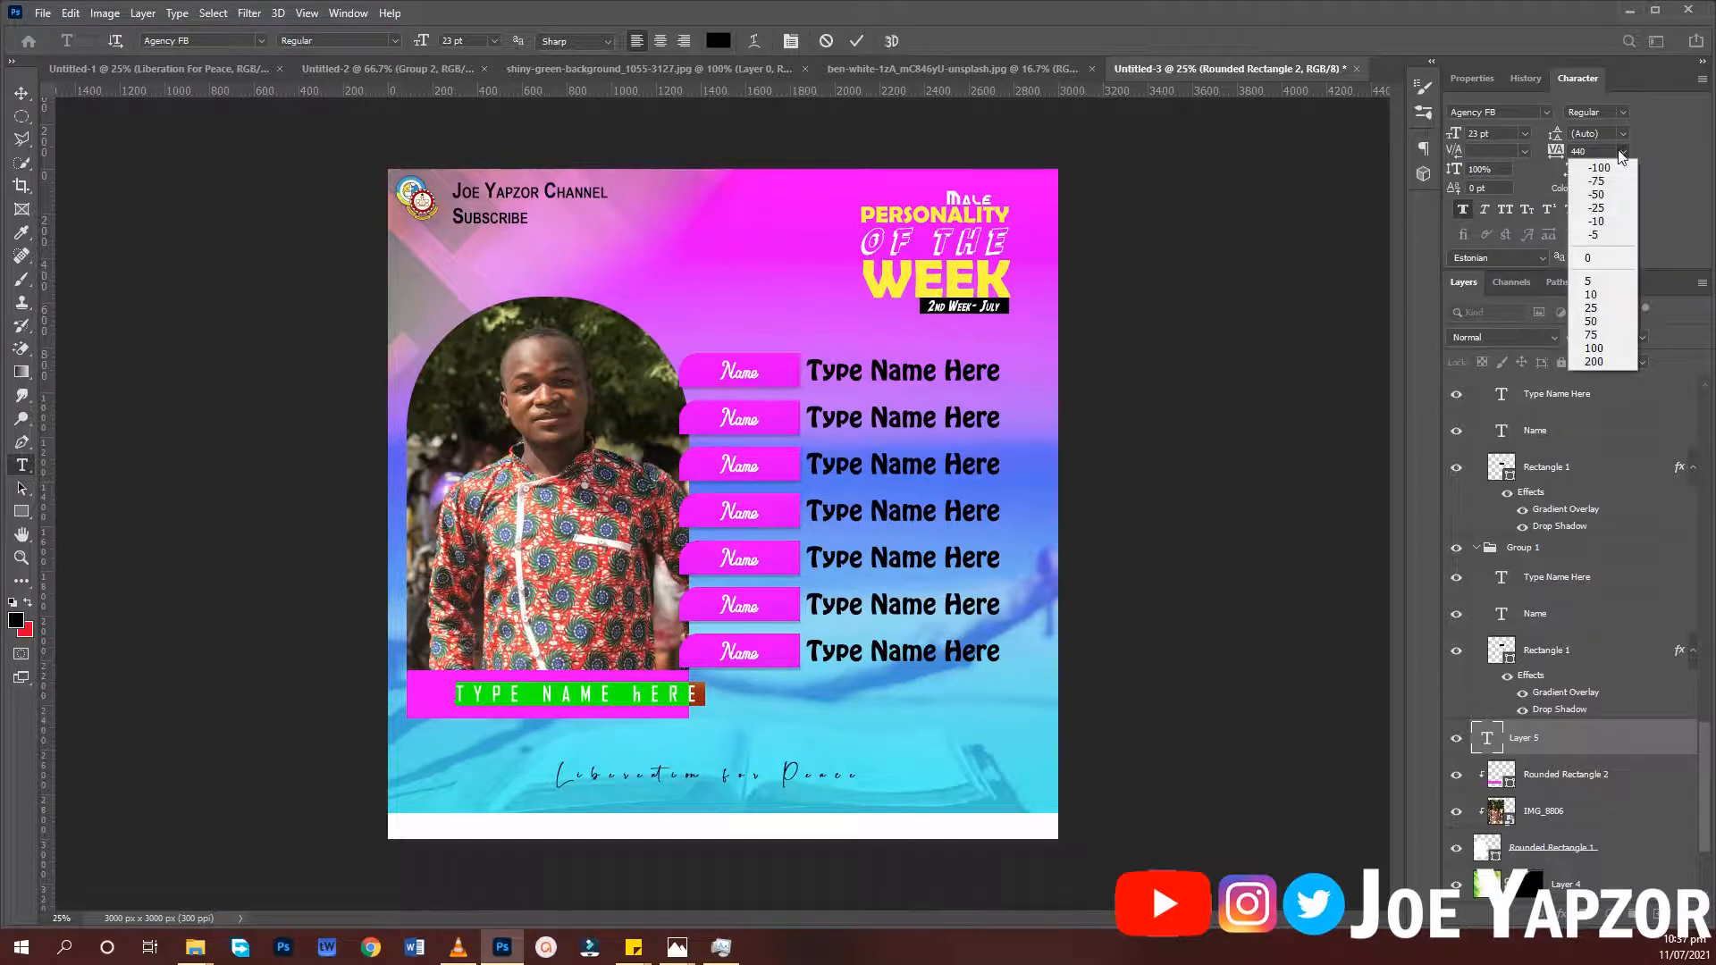
left_click(1595, 259)
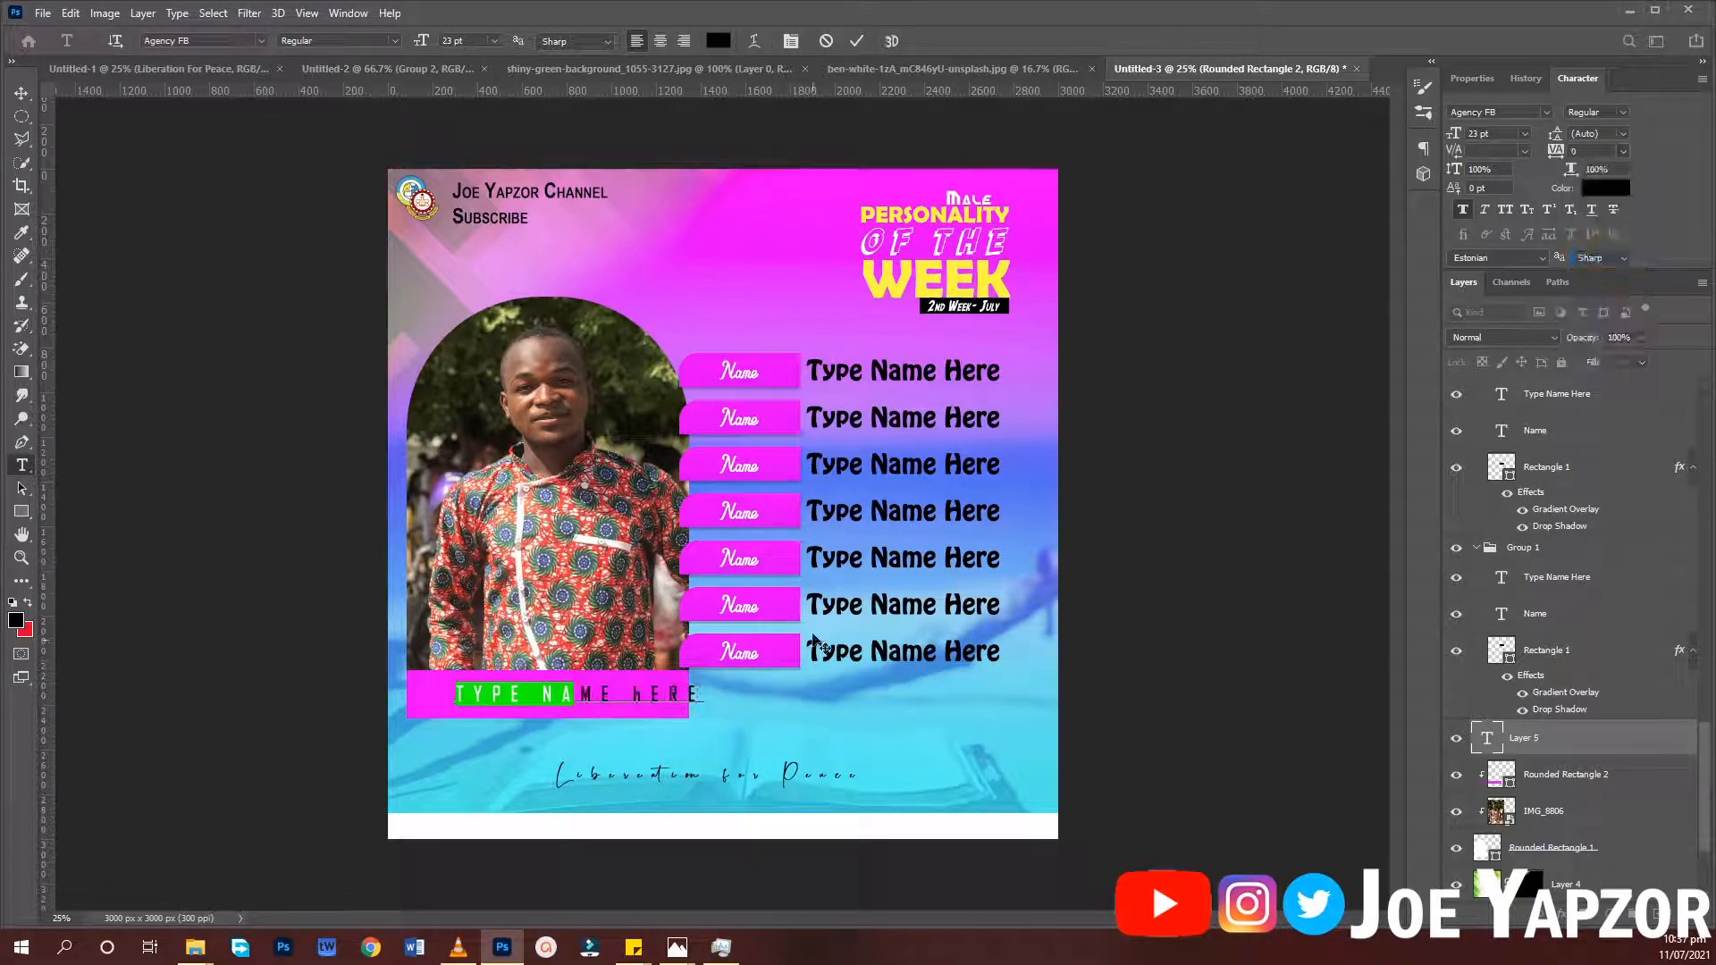
left_click(748, 689)
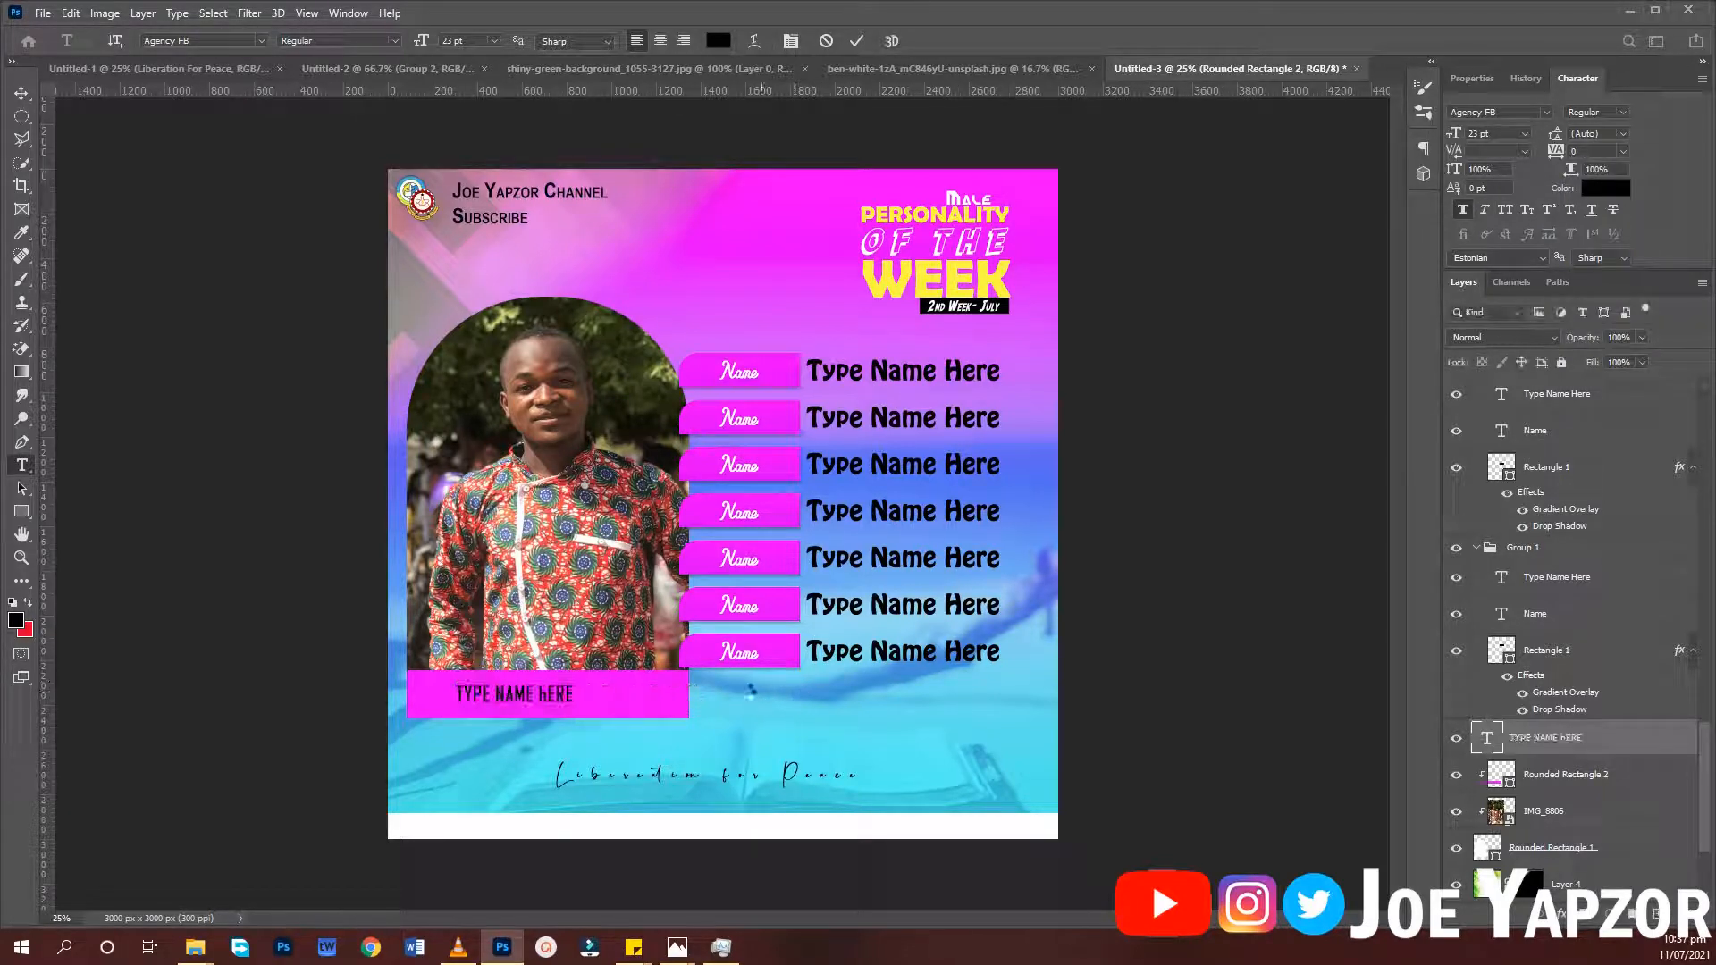
Replace the wording on the pink bar with "Type Name Here" in ordinary upper and lower case letters
triple_click(554, 693)
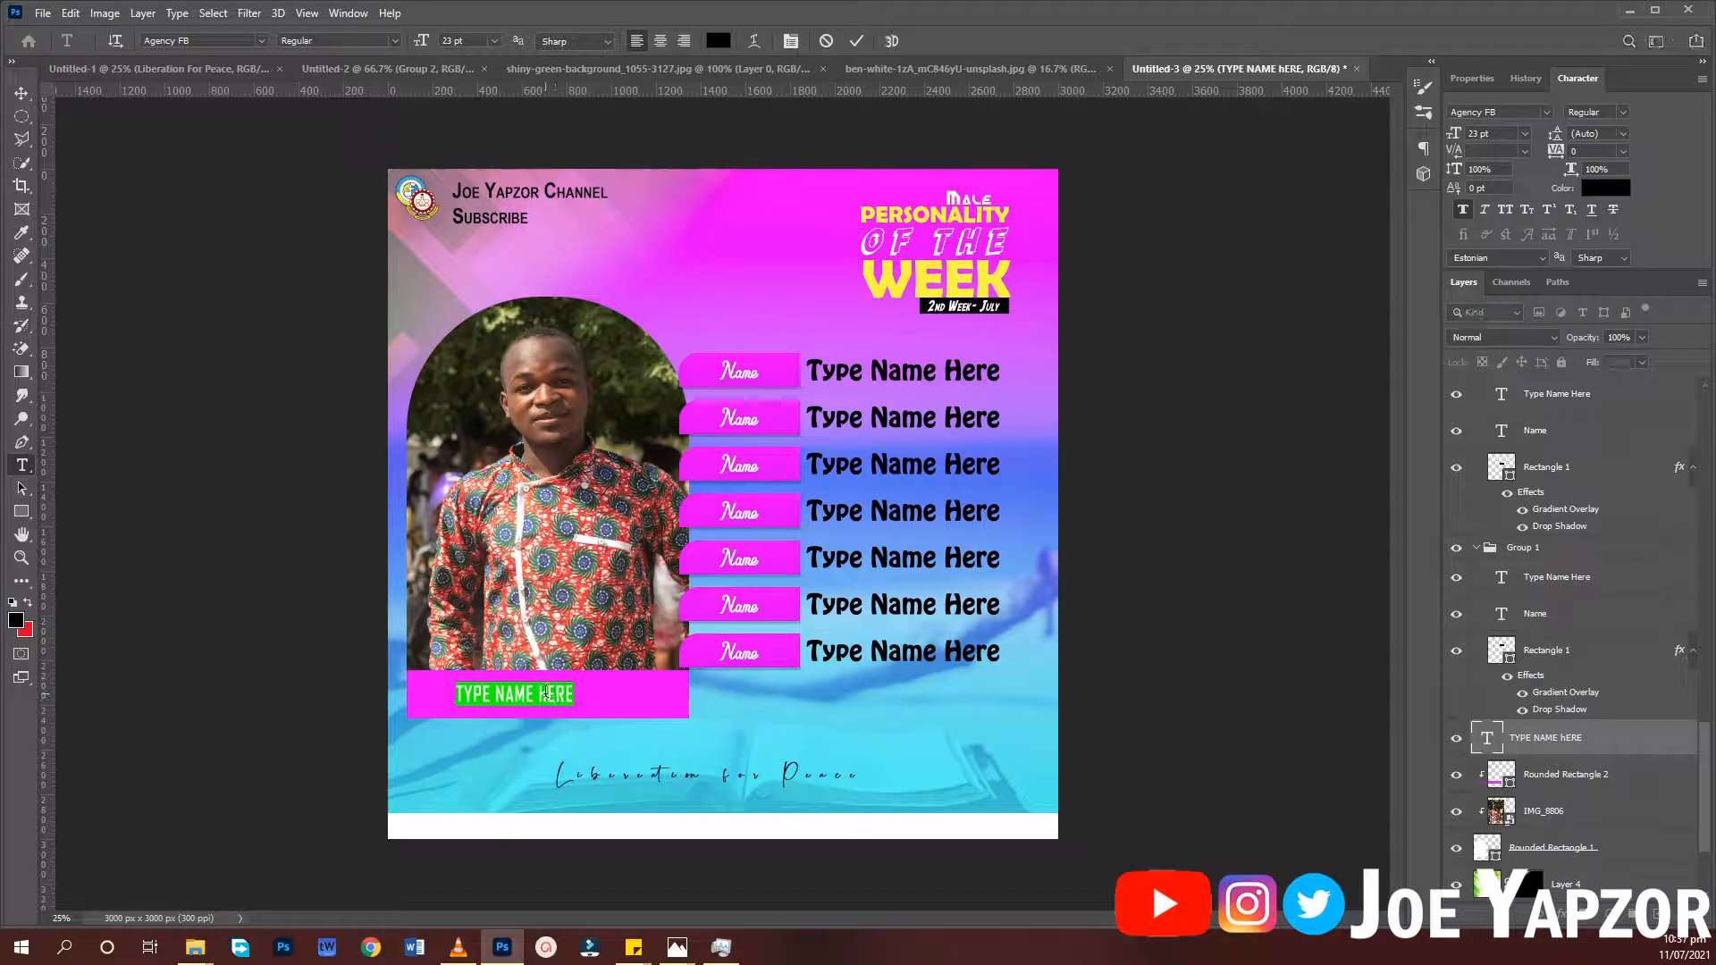
type("N")
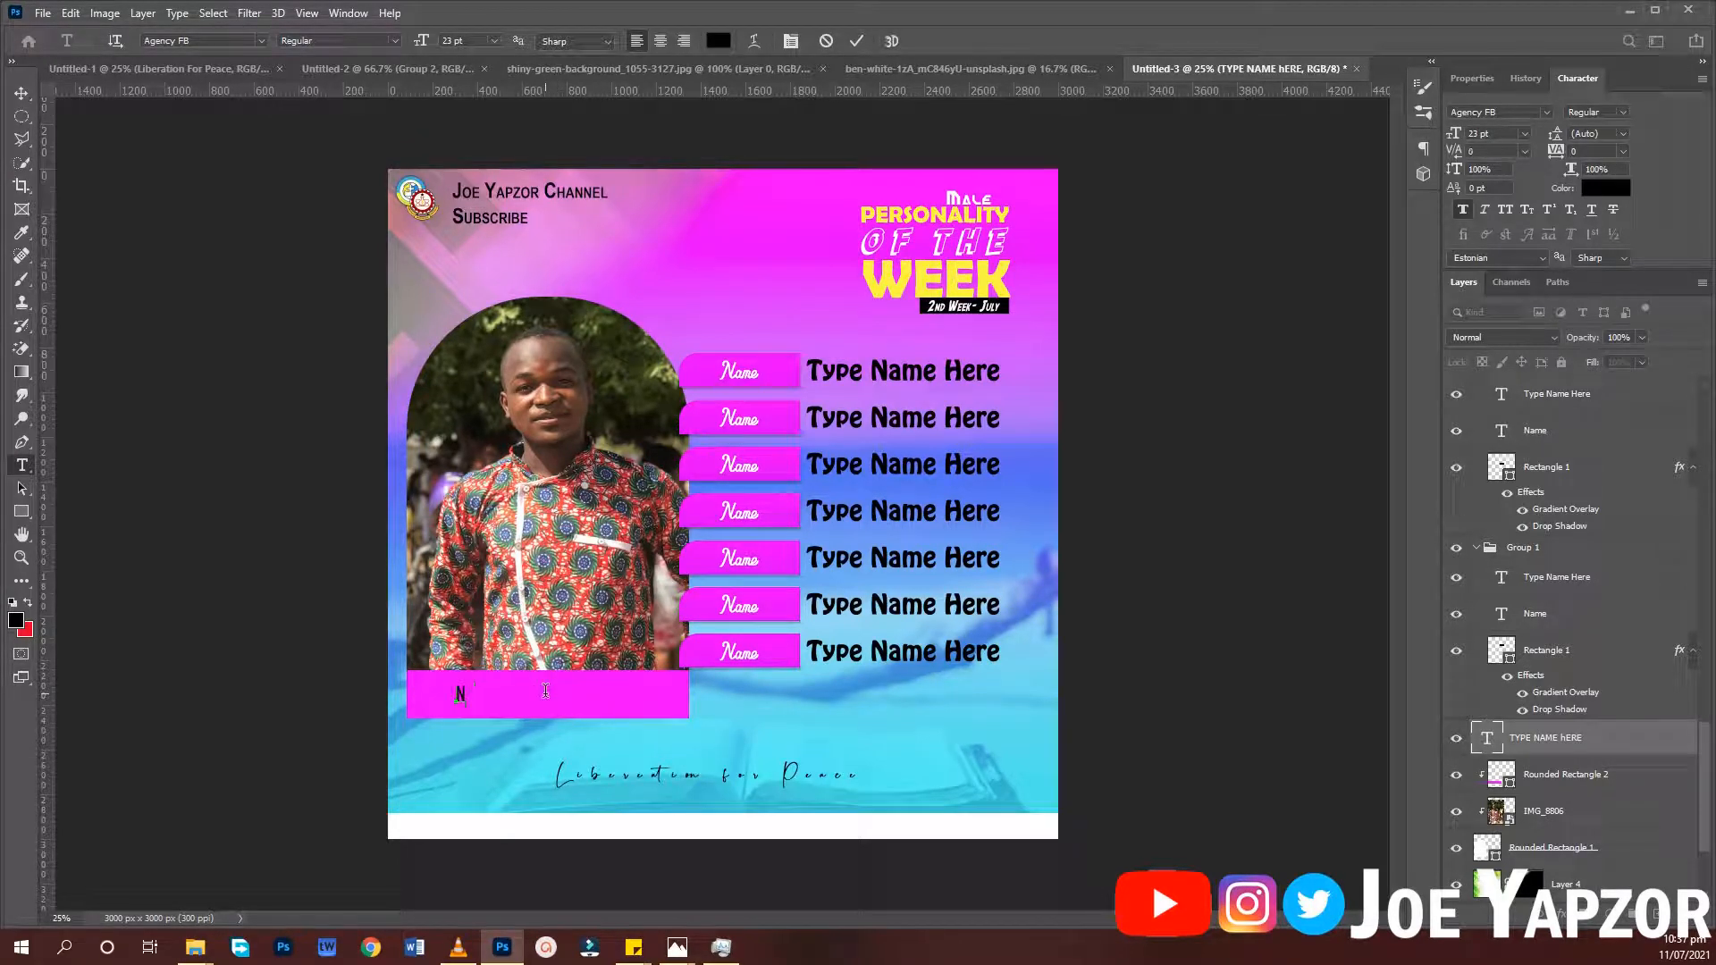
type("Type Name Here")
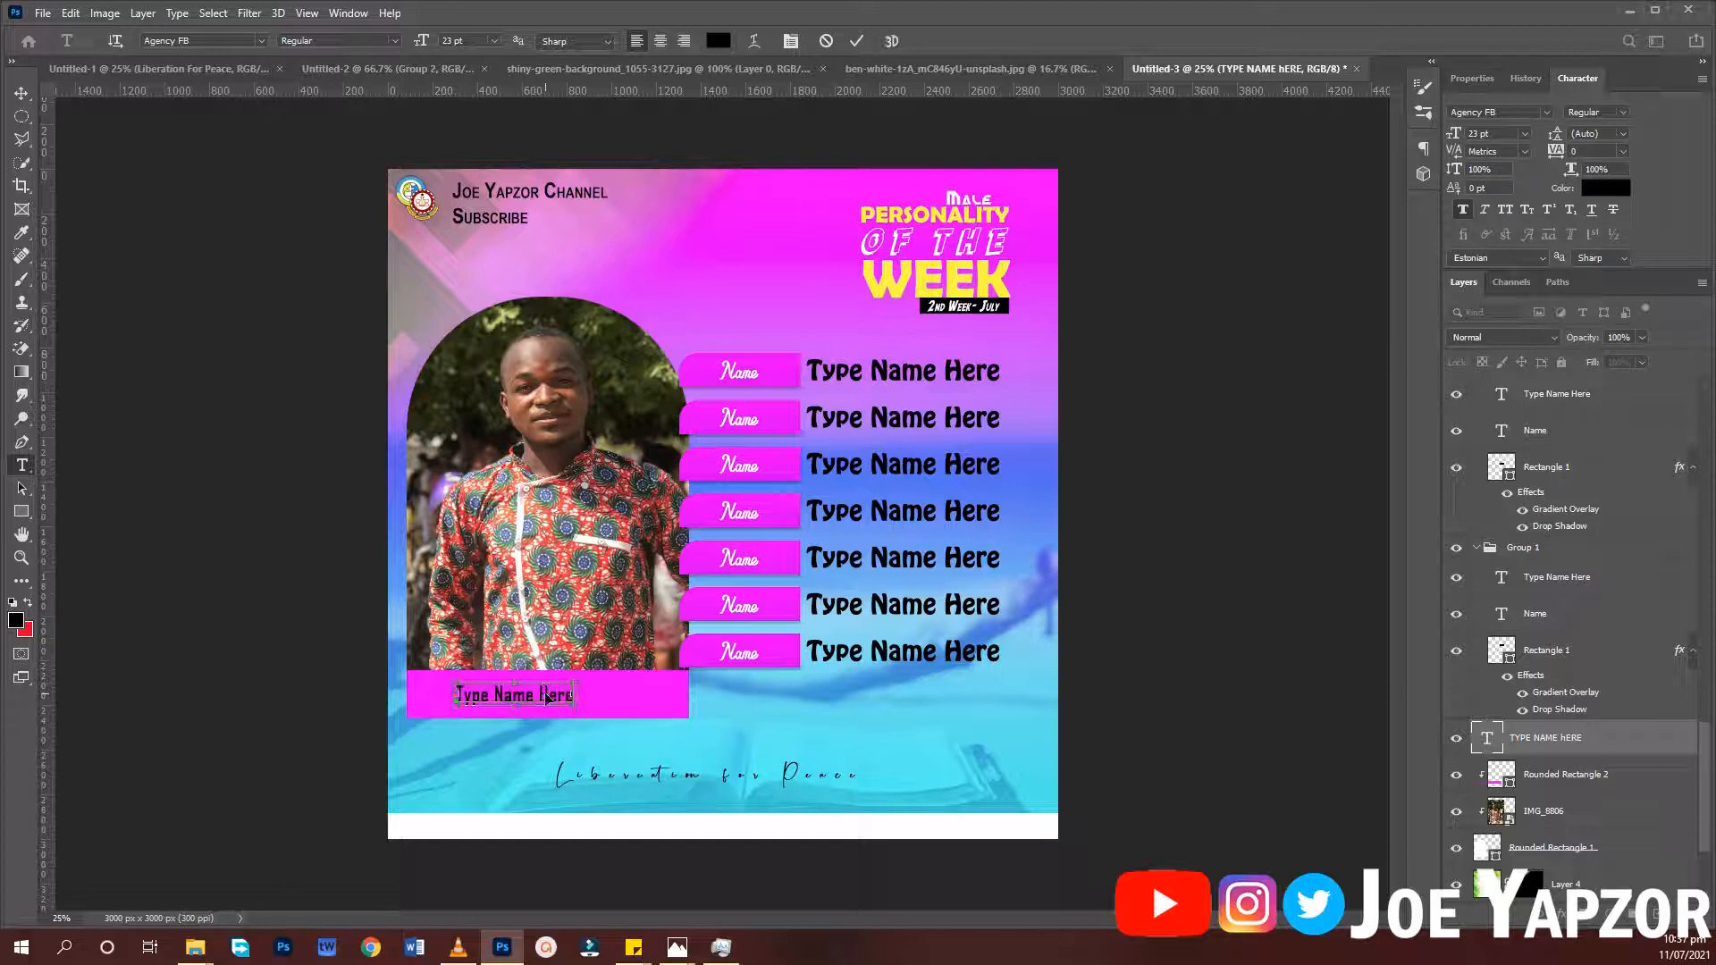
key("ctrl+Return")
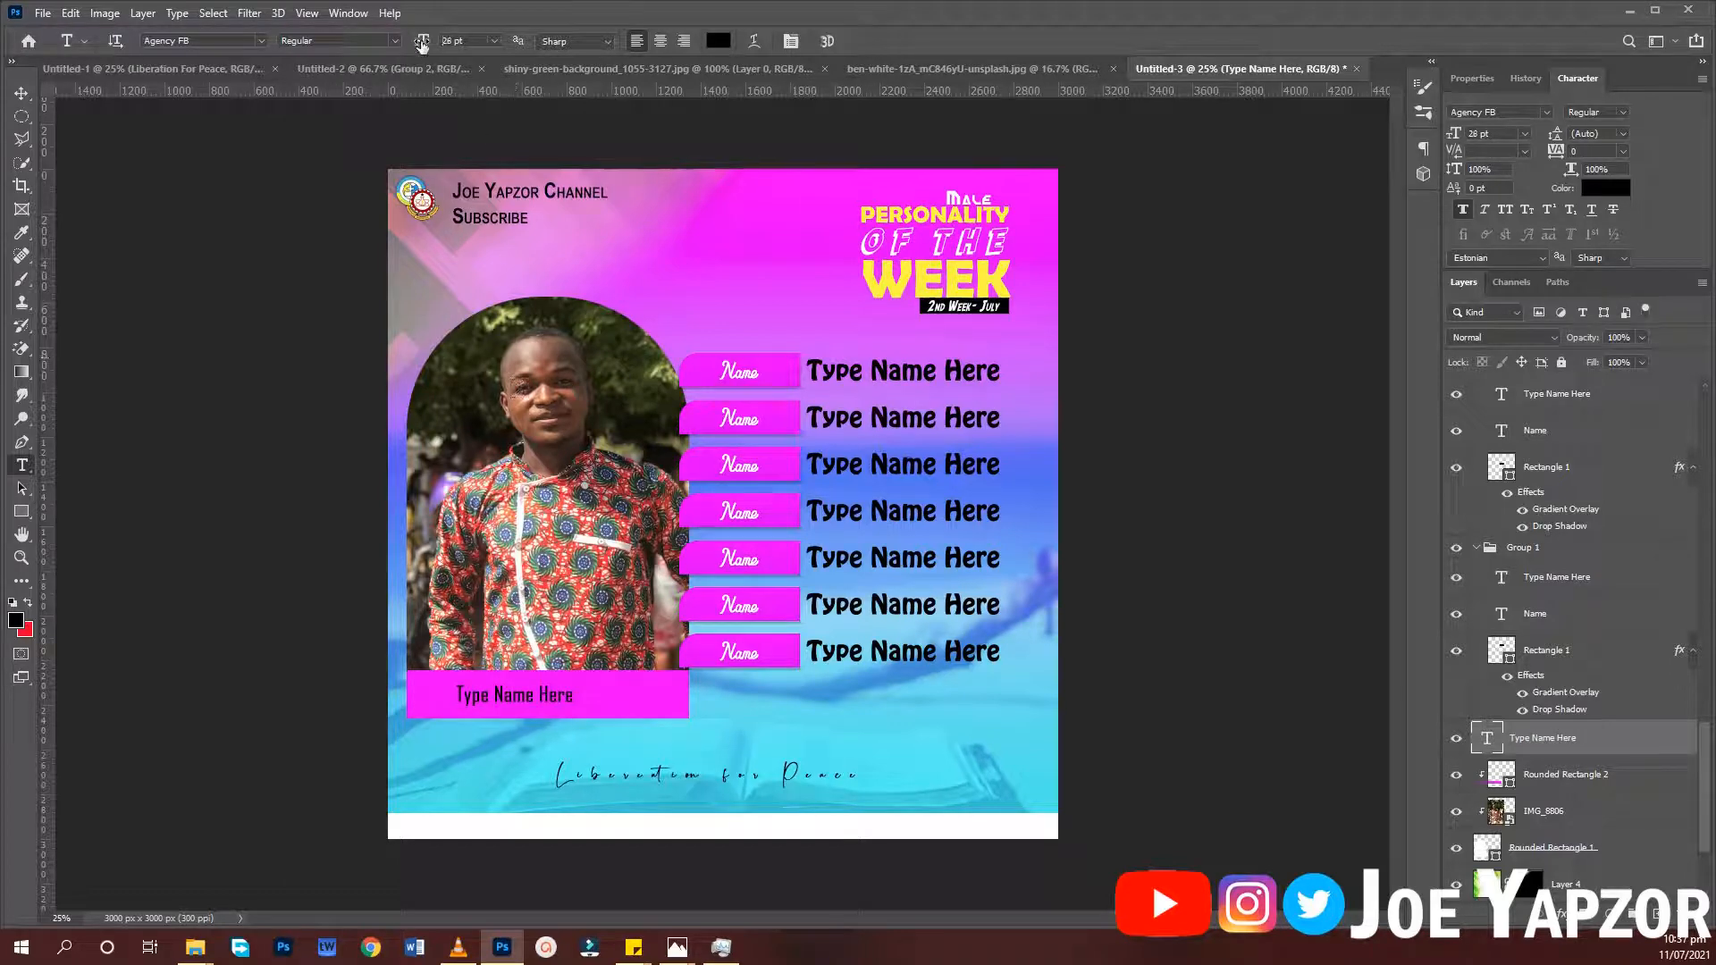
Enlarge the name text on the pink bar beneath the photo to 33 pt and nudge it slightly down within the bar
left_click_drag(421, 44, 422, 45)
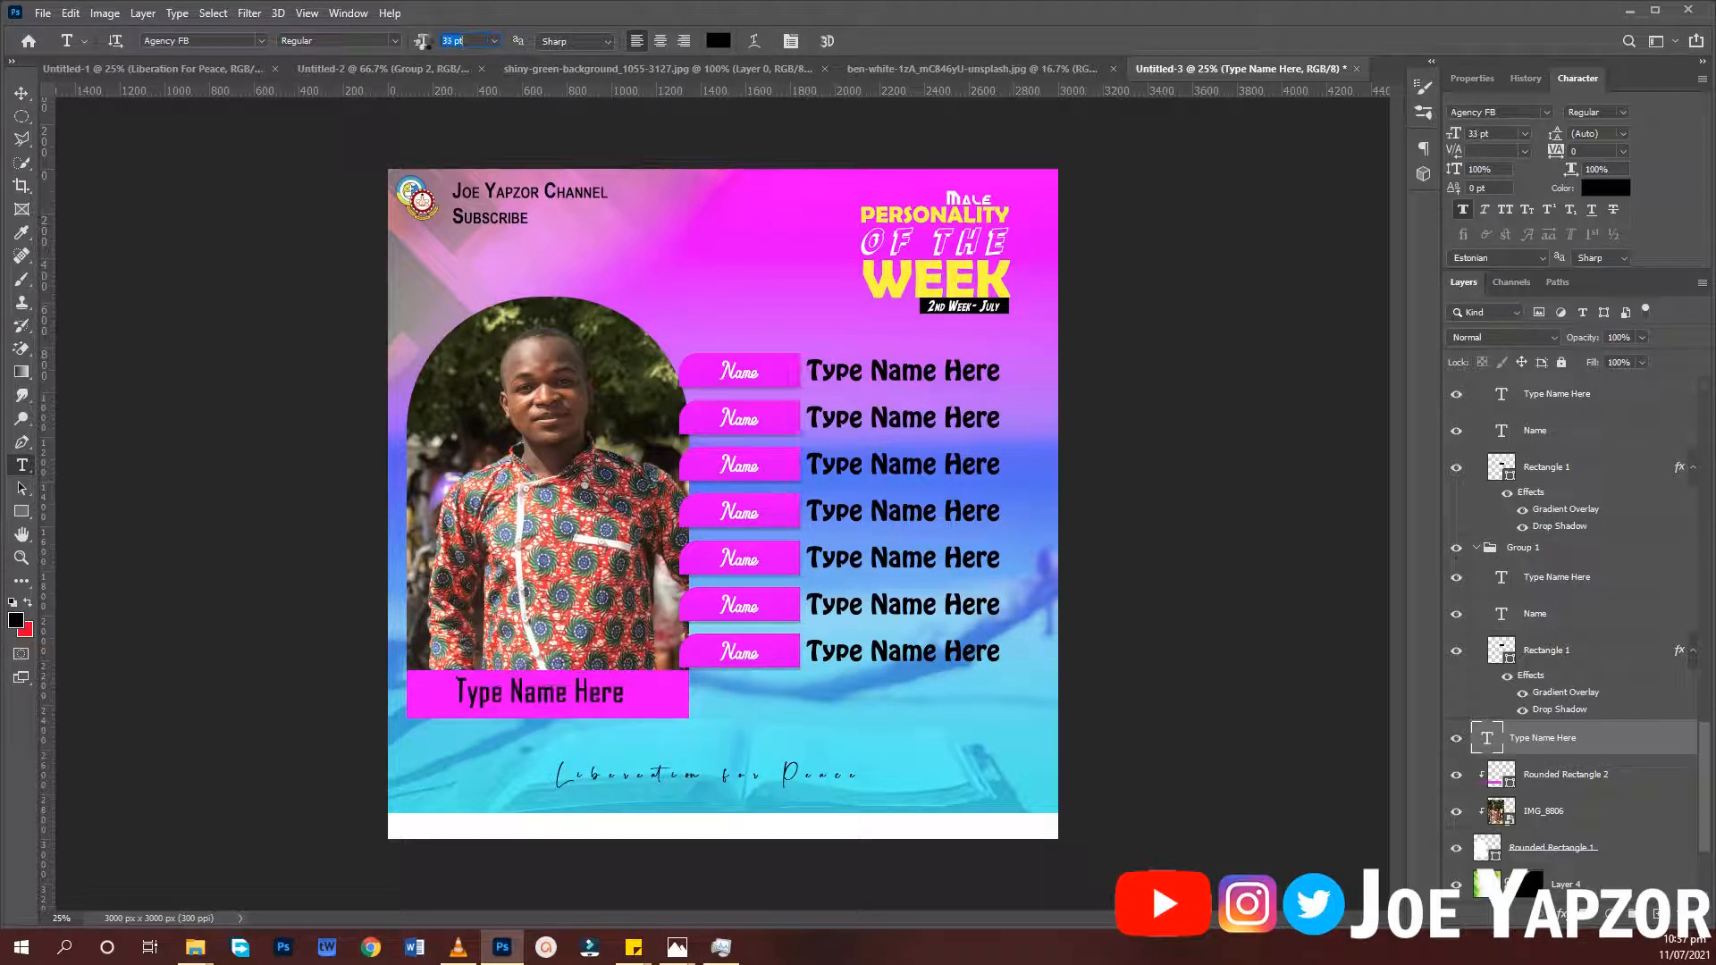
left_click(22, 93)
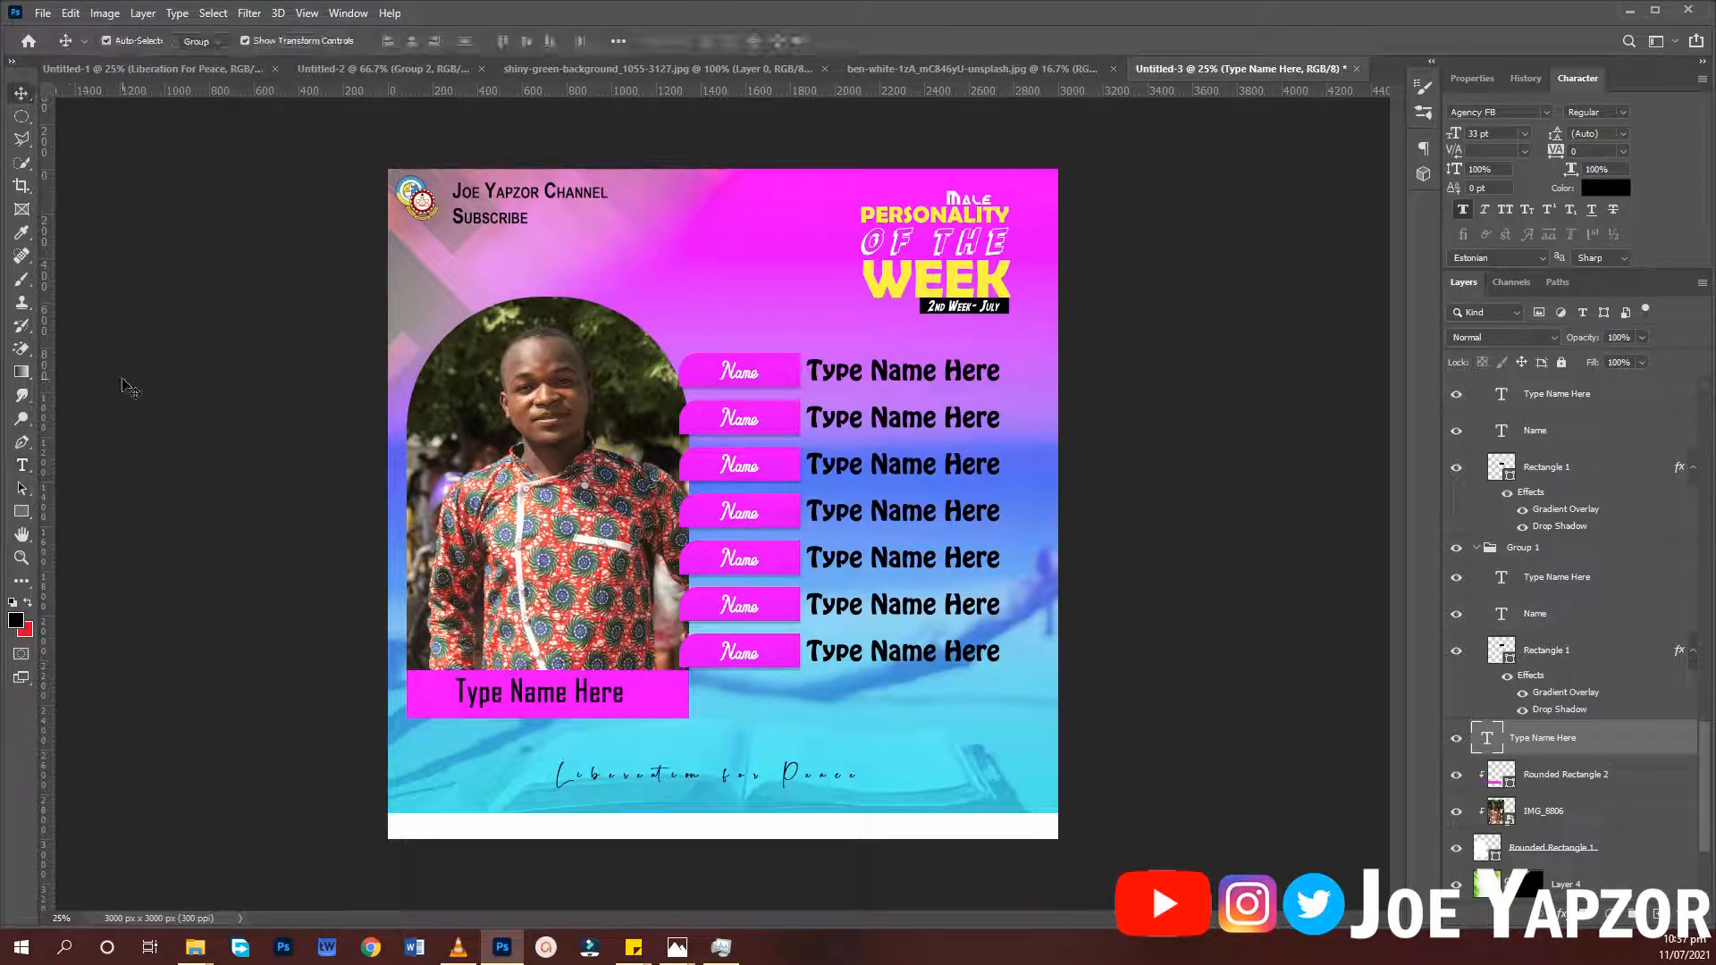
left_click_drag(551, 691, 549, 694)
left_click(1269, 483)
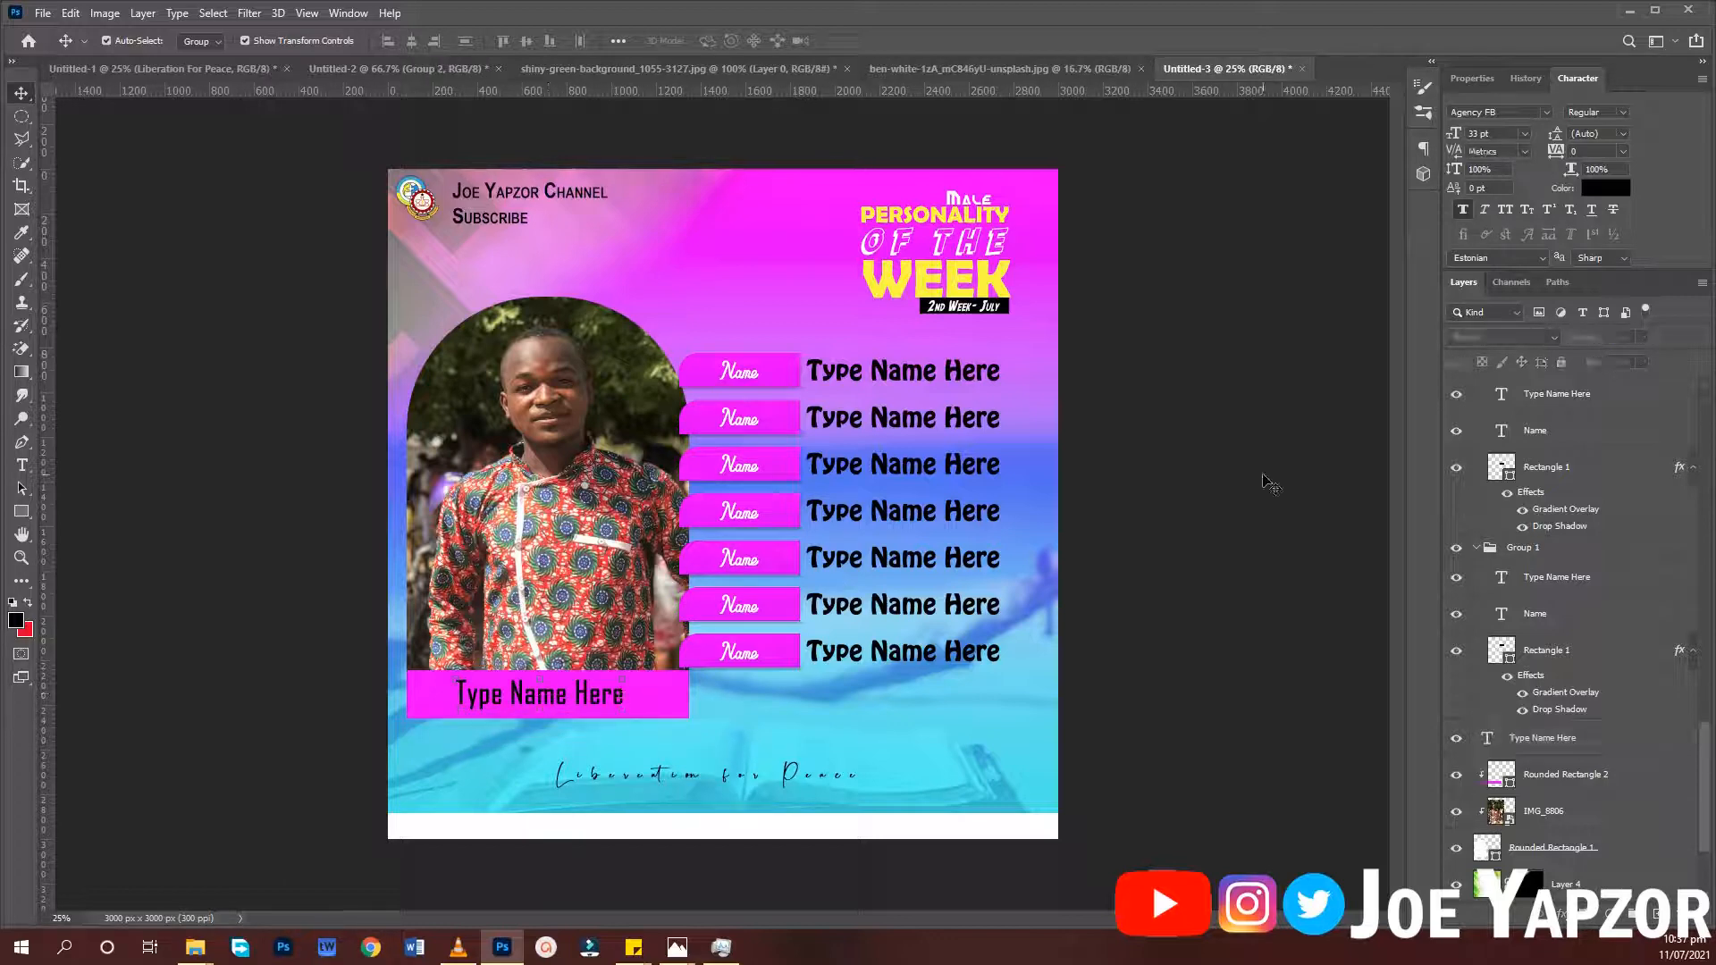
scroll(1591, 845, "down", 3)
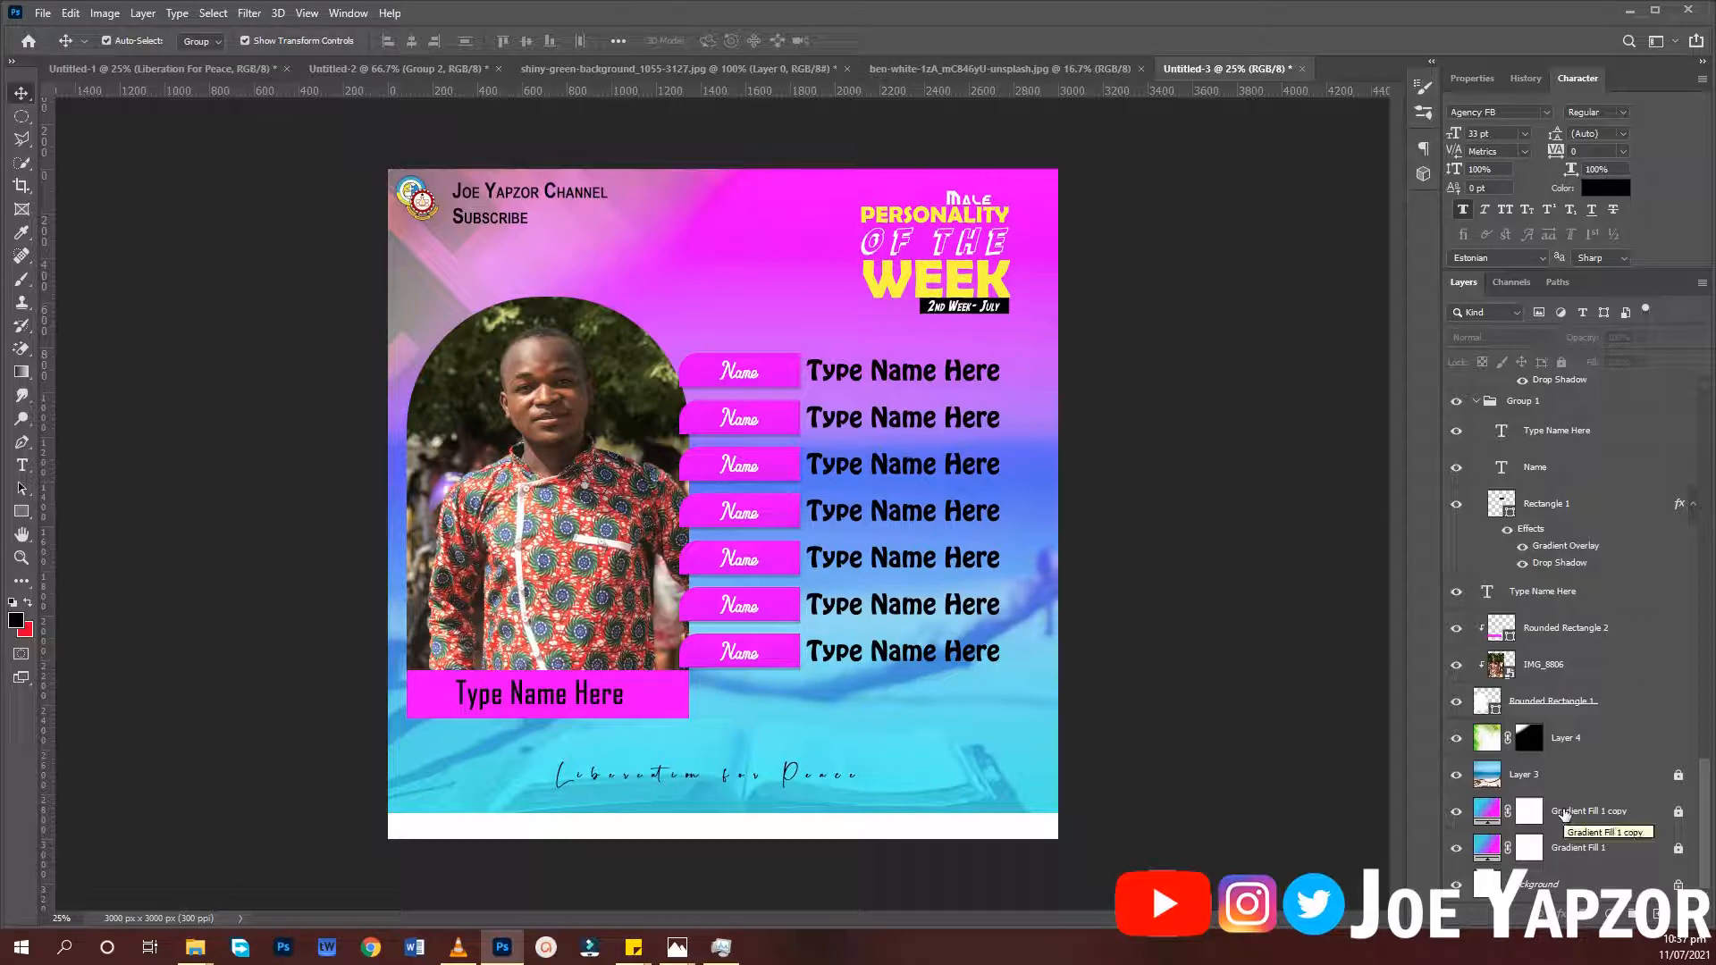
Replace the label wording in the second row with "Soceity"
left_click(747, 385)
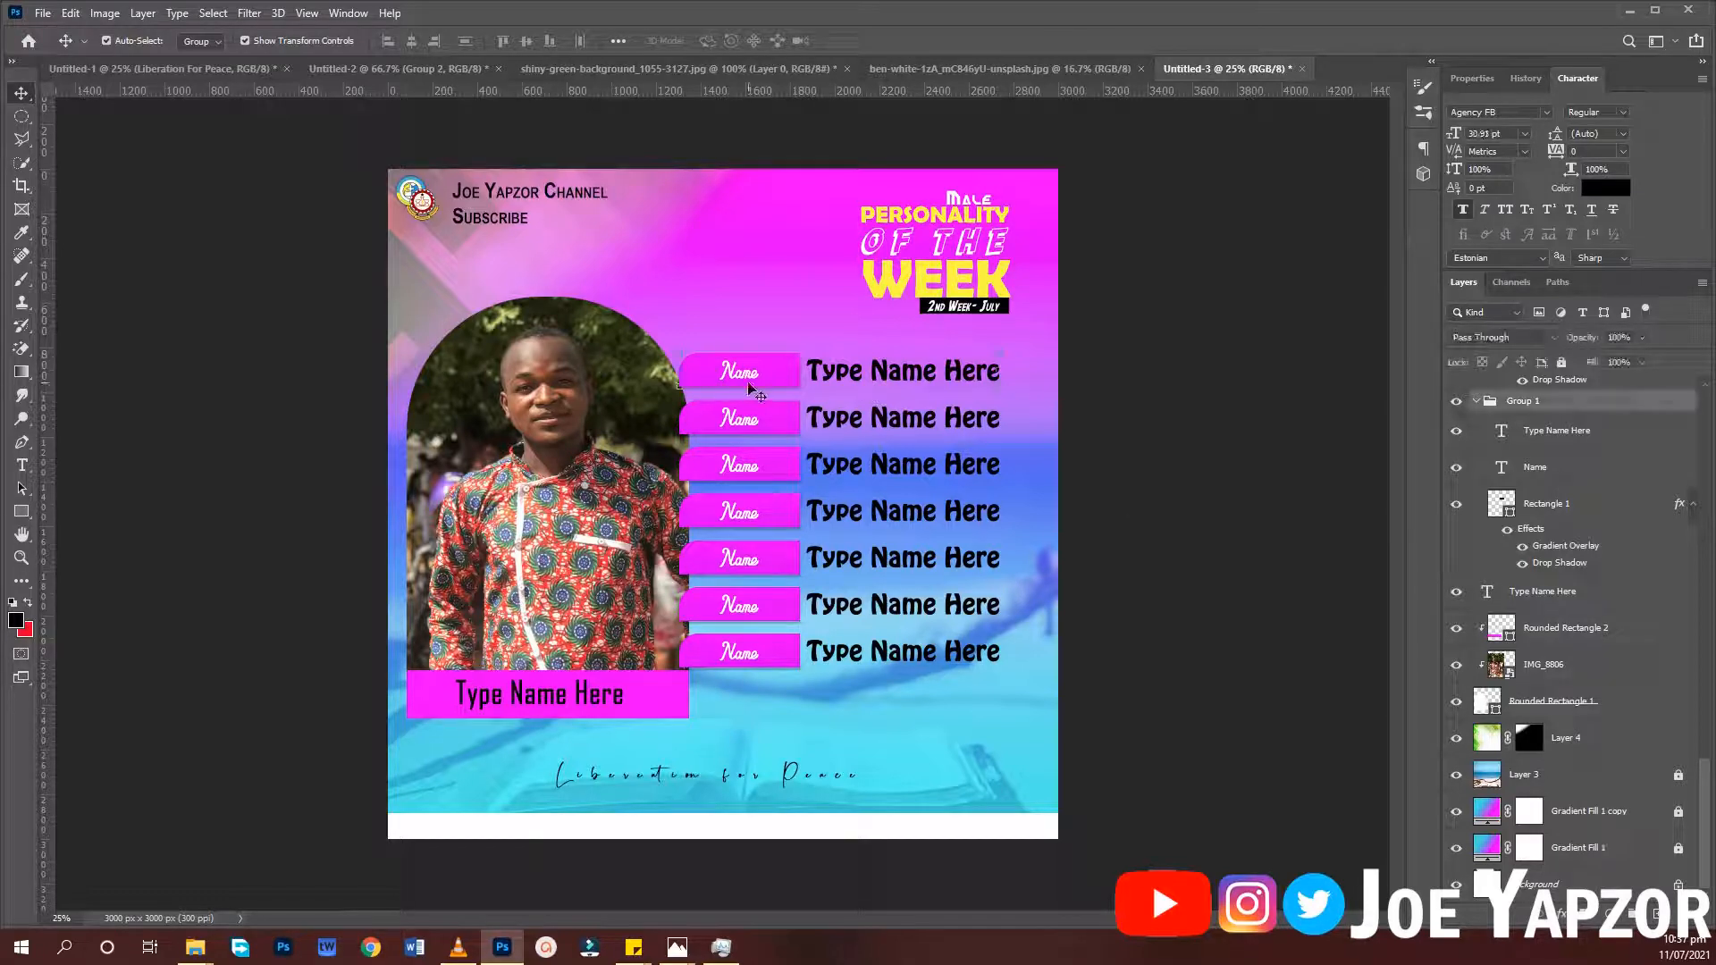
left_click(741, 429)
key("t")
left_click(741, 429)
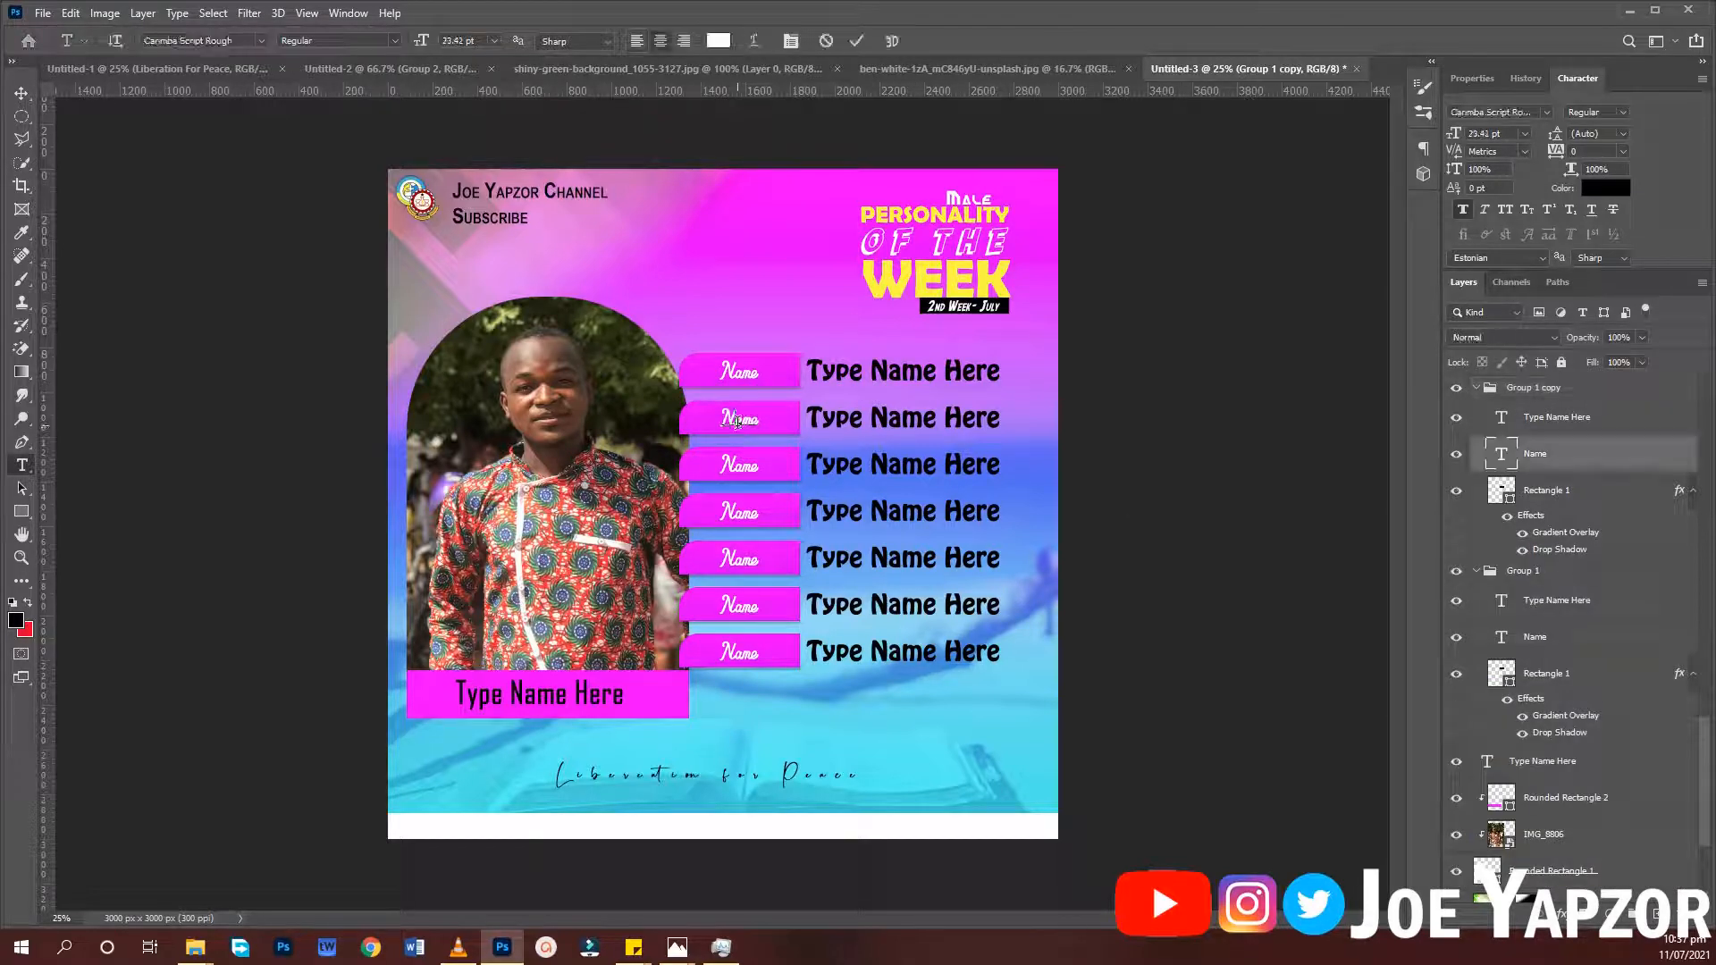
key("ctrl+a")
type("Sex")
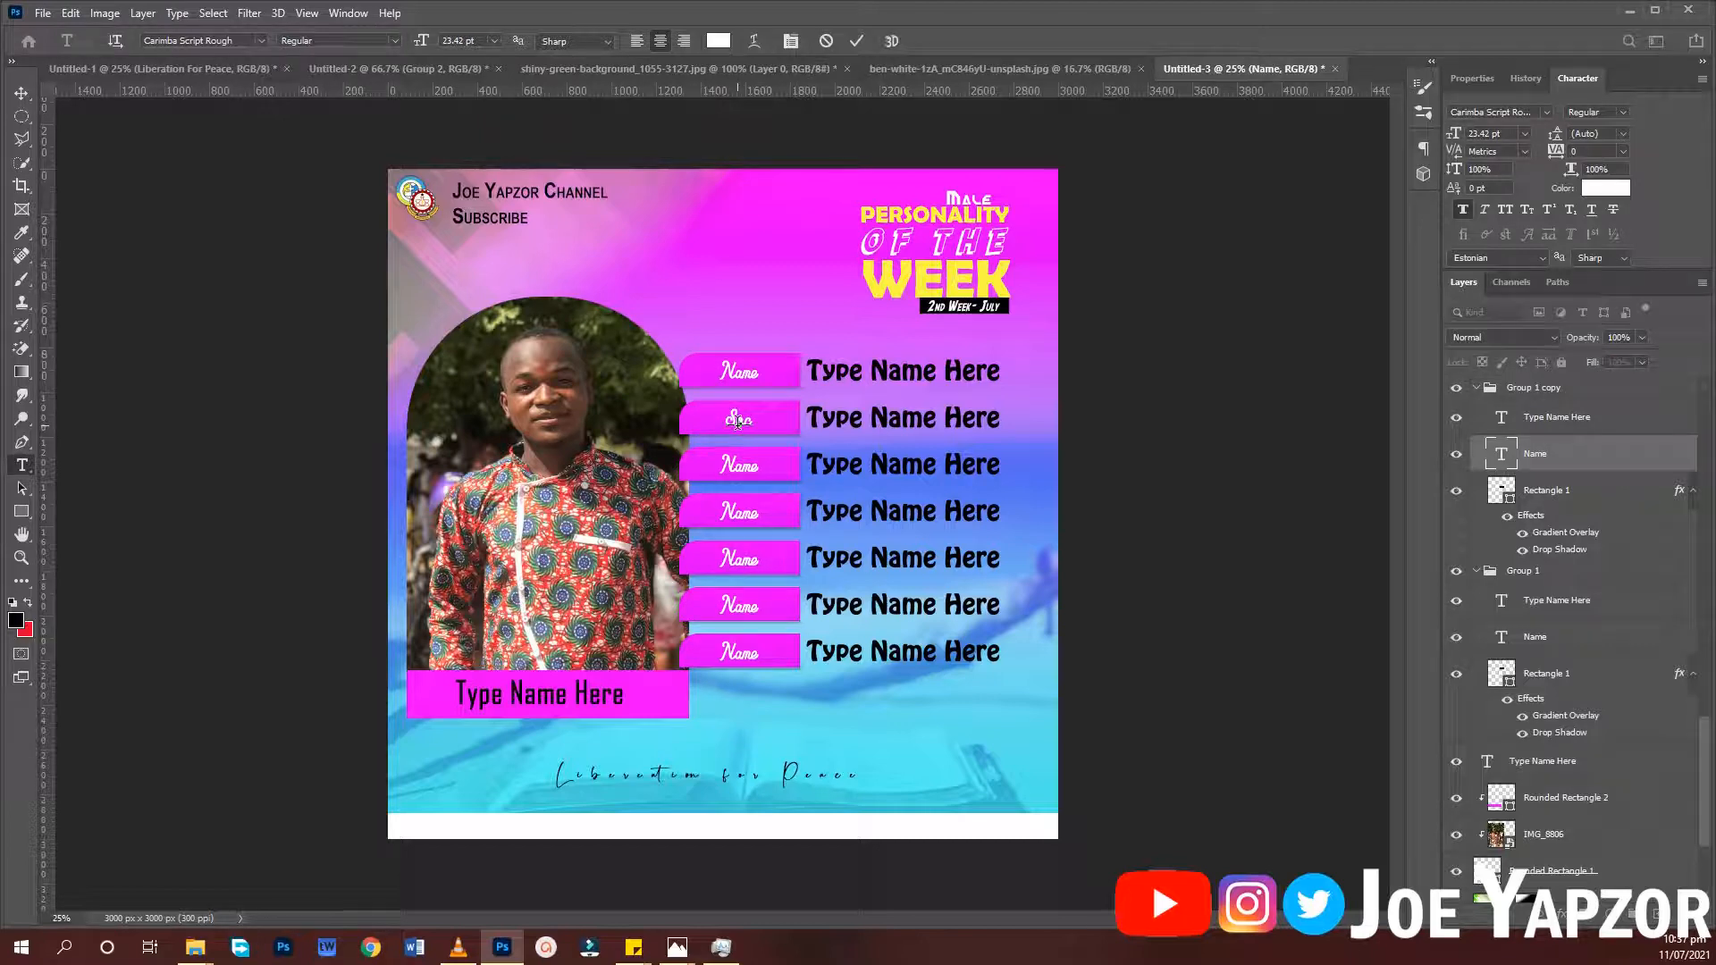
type("iety")
key("ctrl+Return")
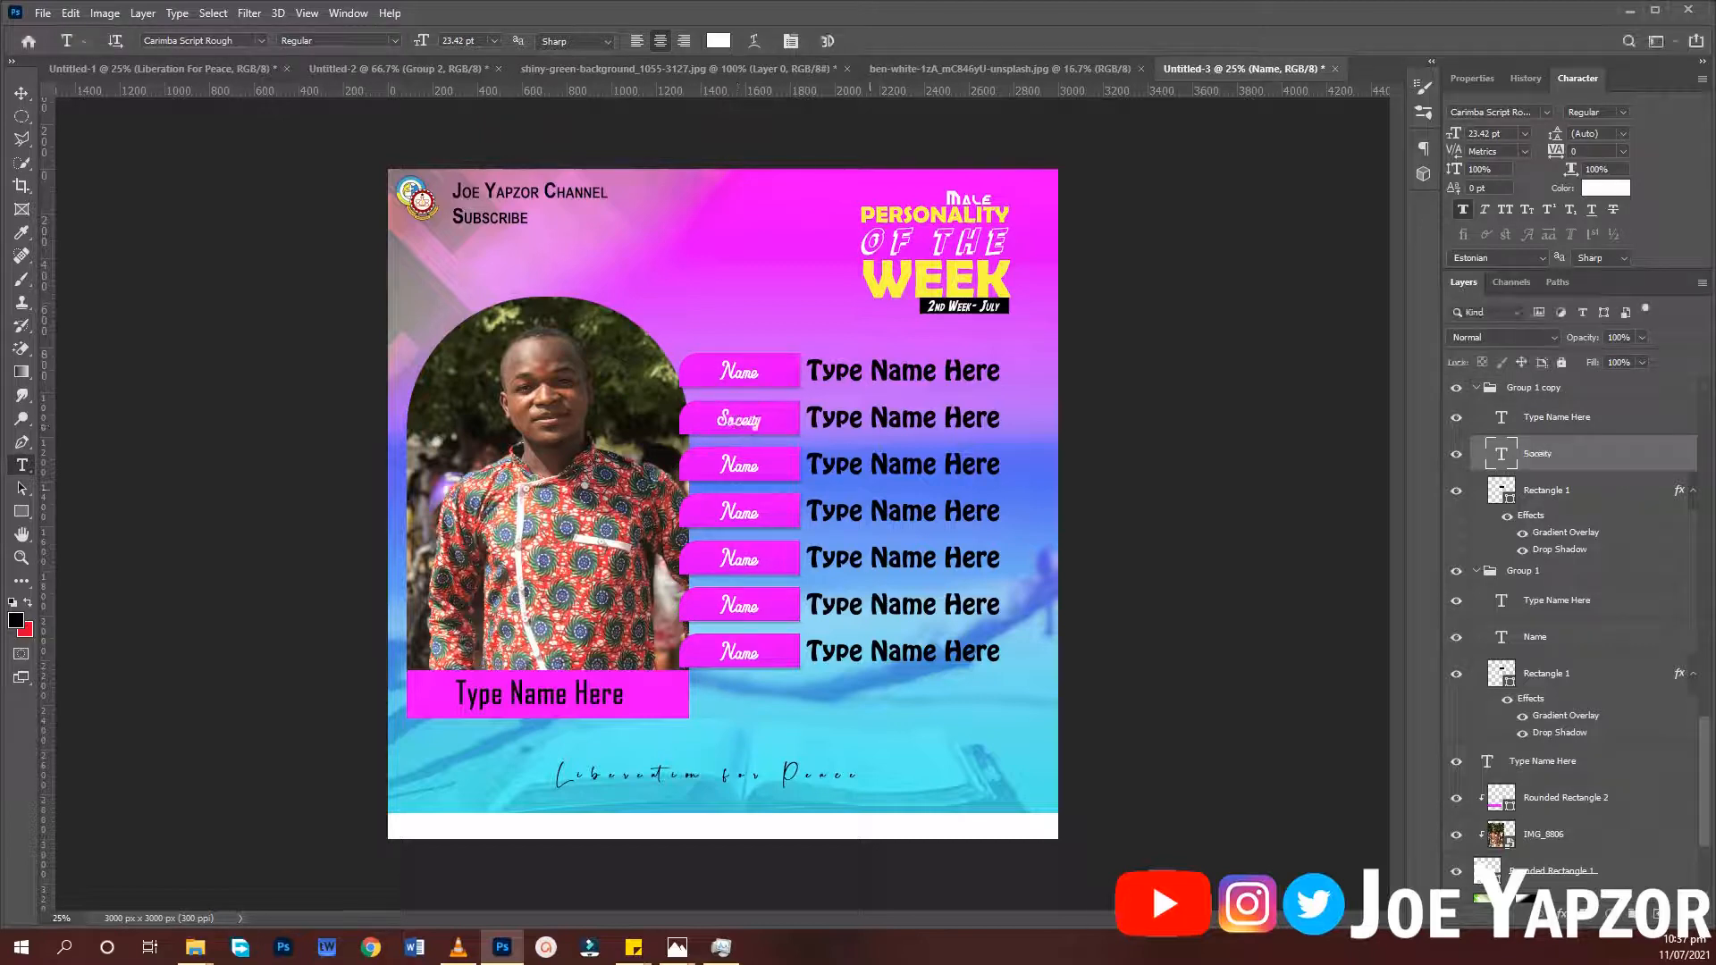
Replace the label wording in the third row with "Course"
left_click(738, 464)
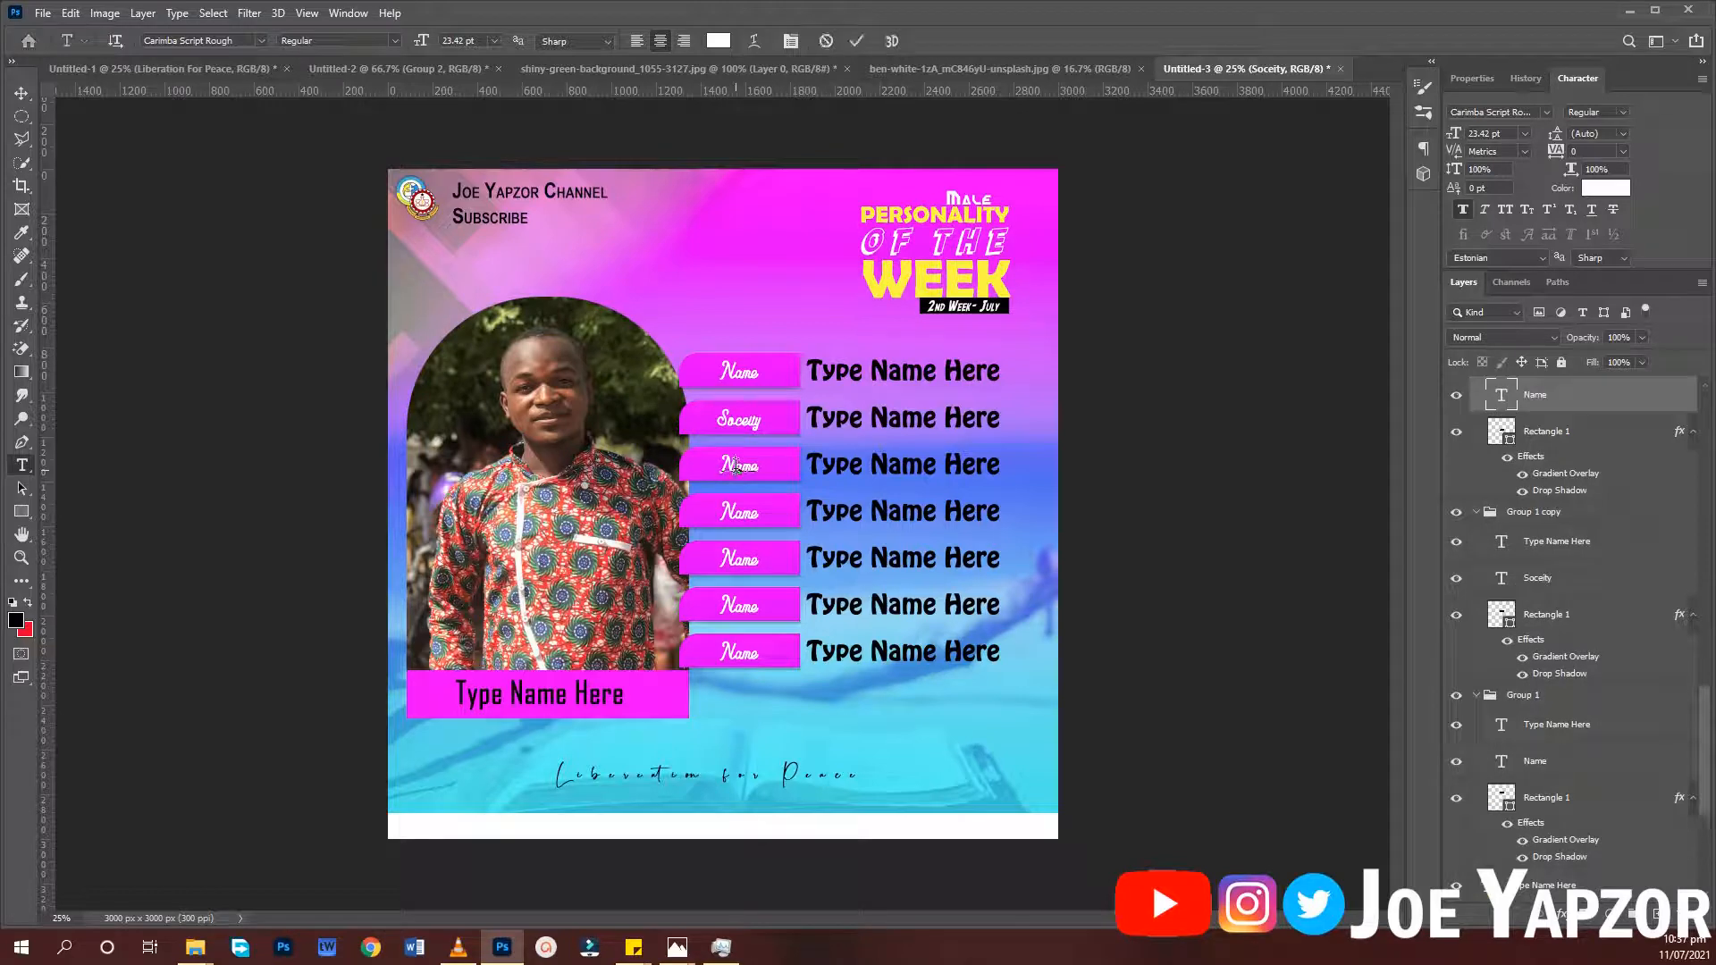
key("ctrl+a")
type("Course")
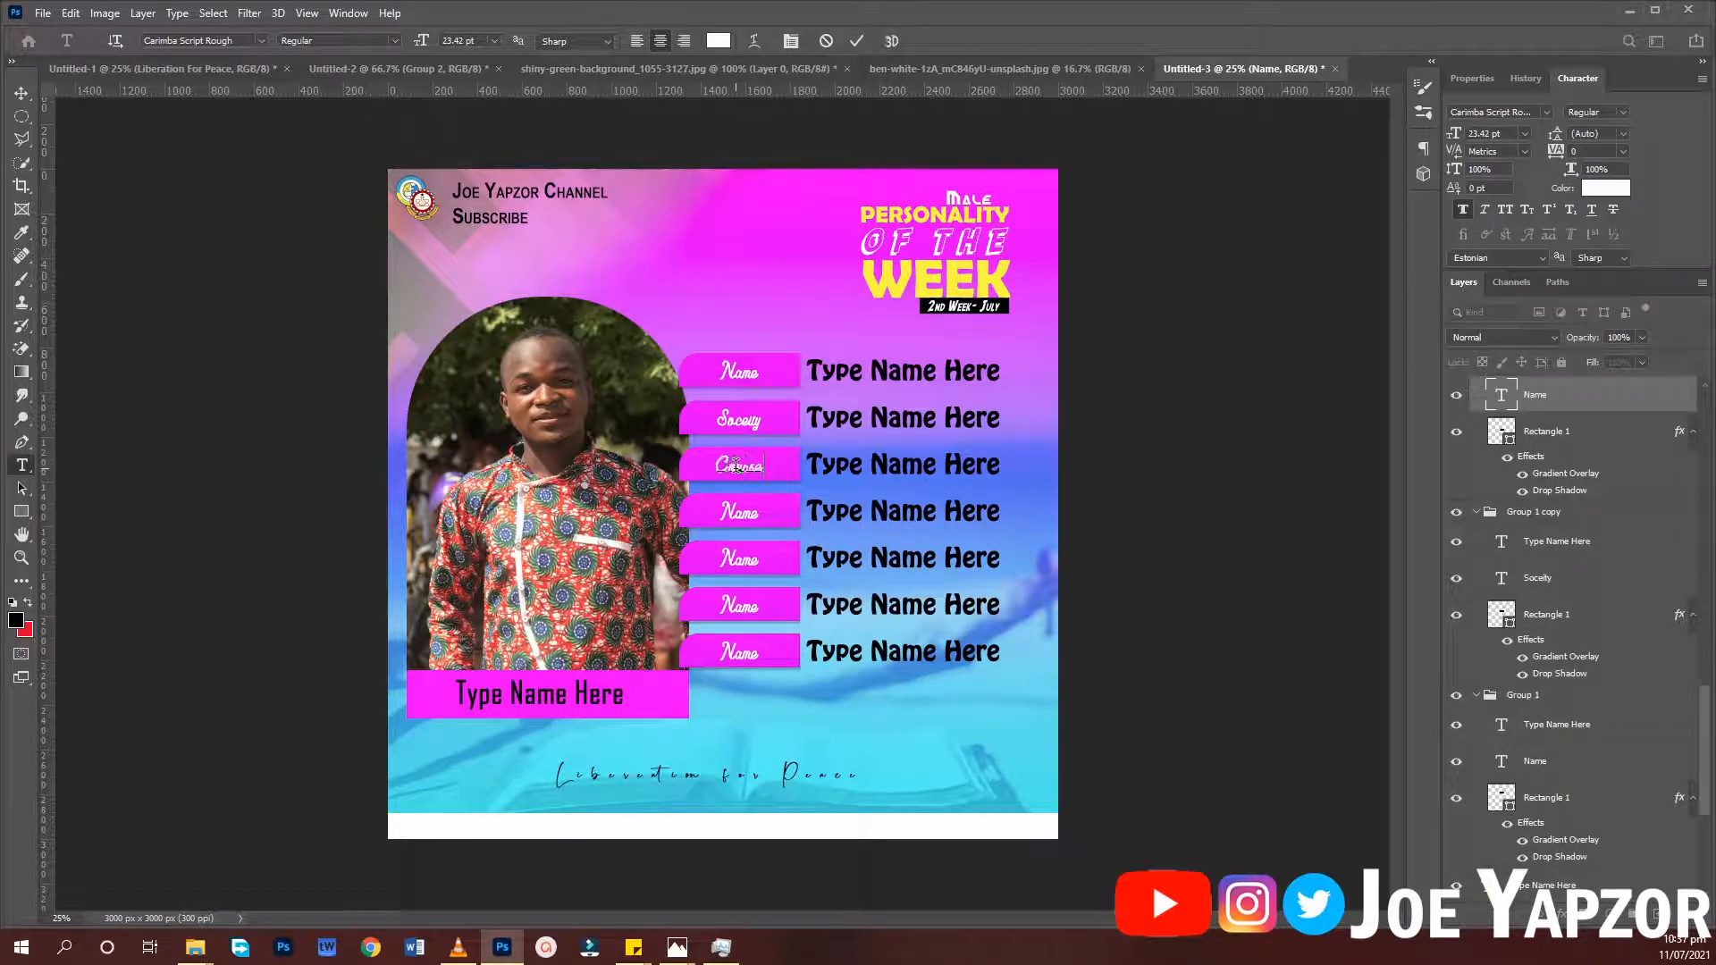
key("ctrl+Return")
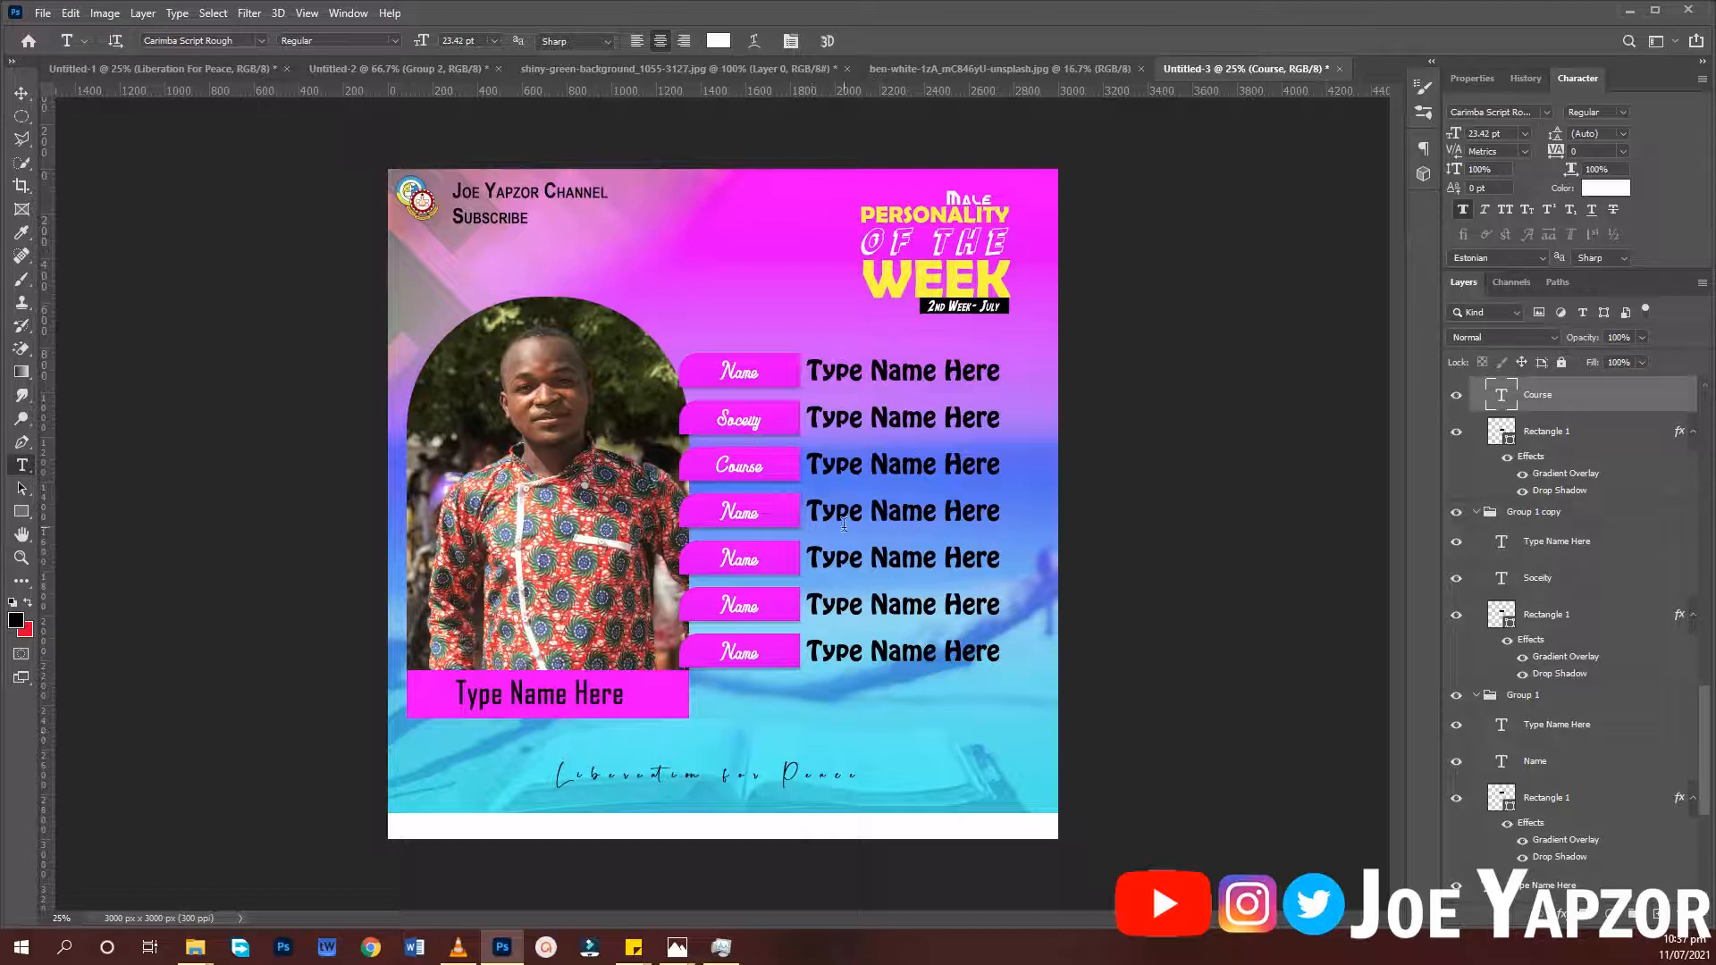
left_click(25, 95)
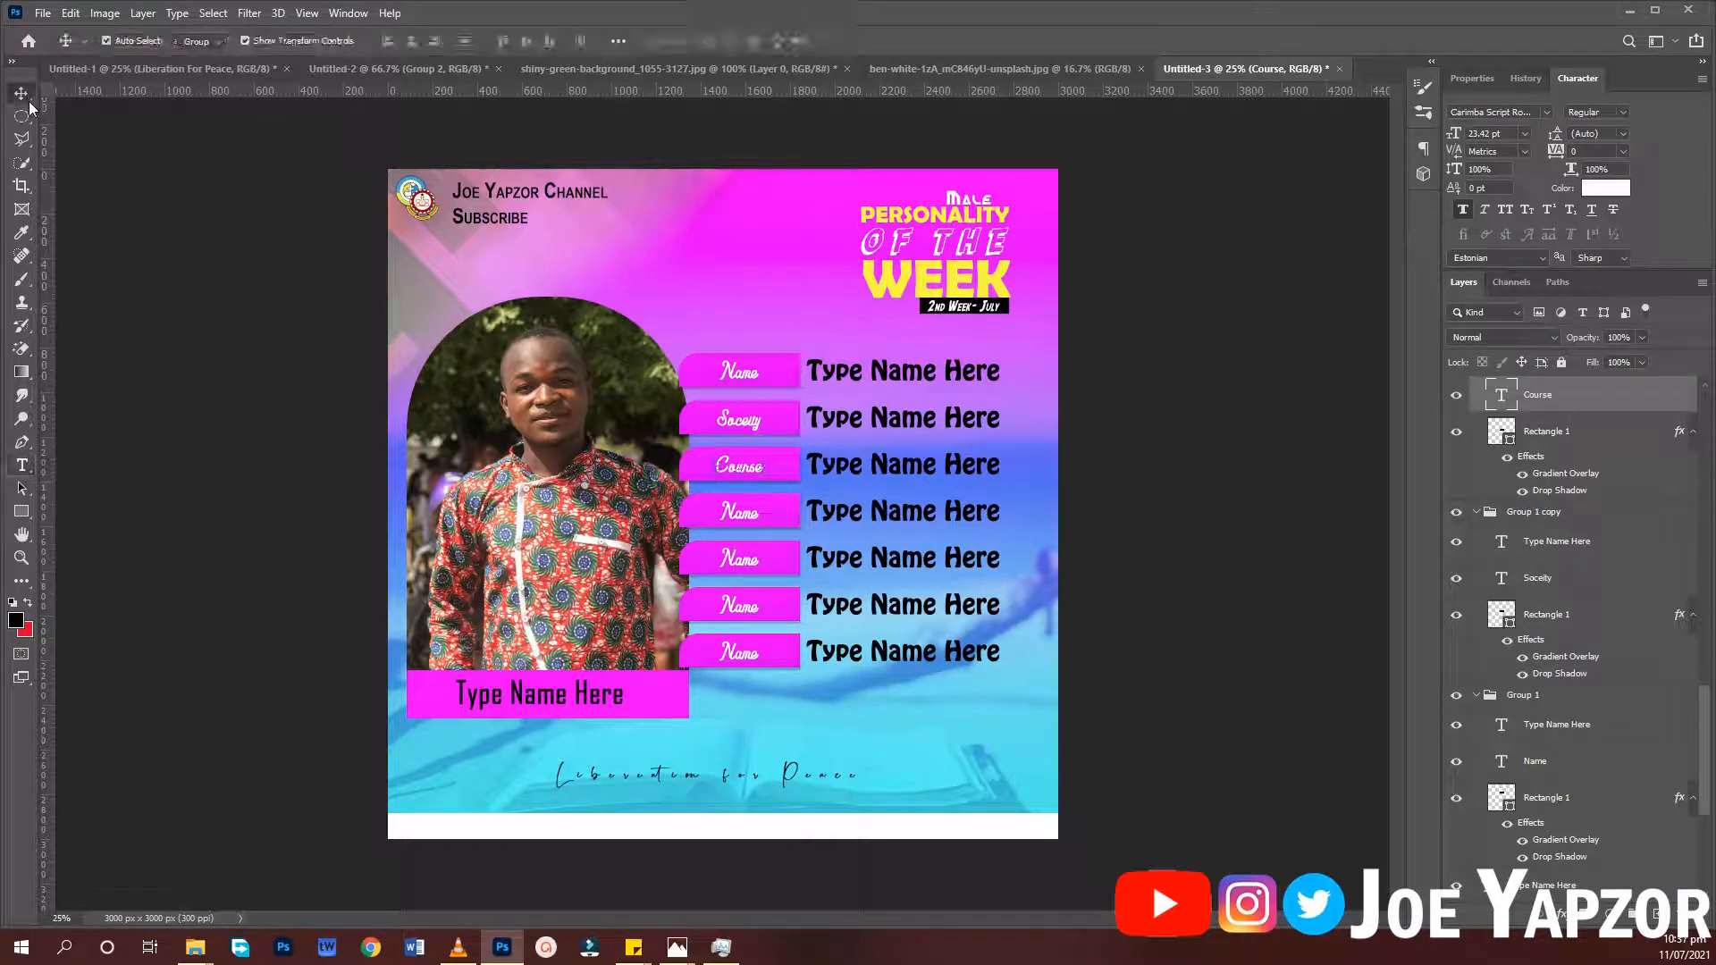
left_click(193, 310)
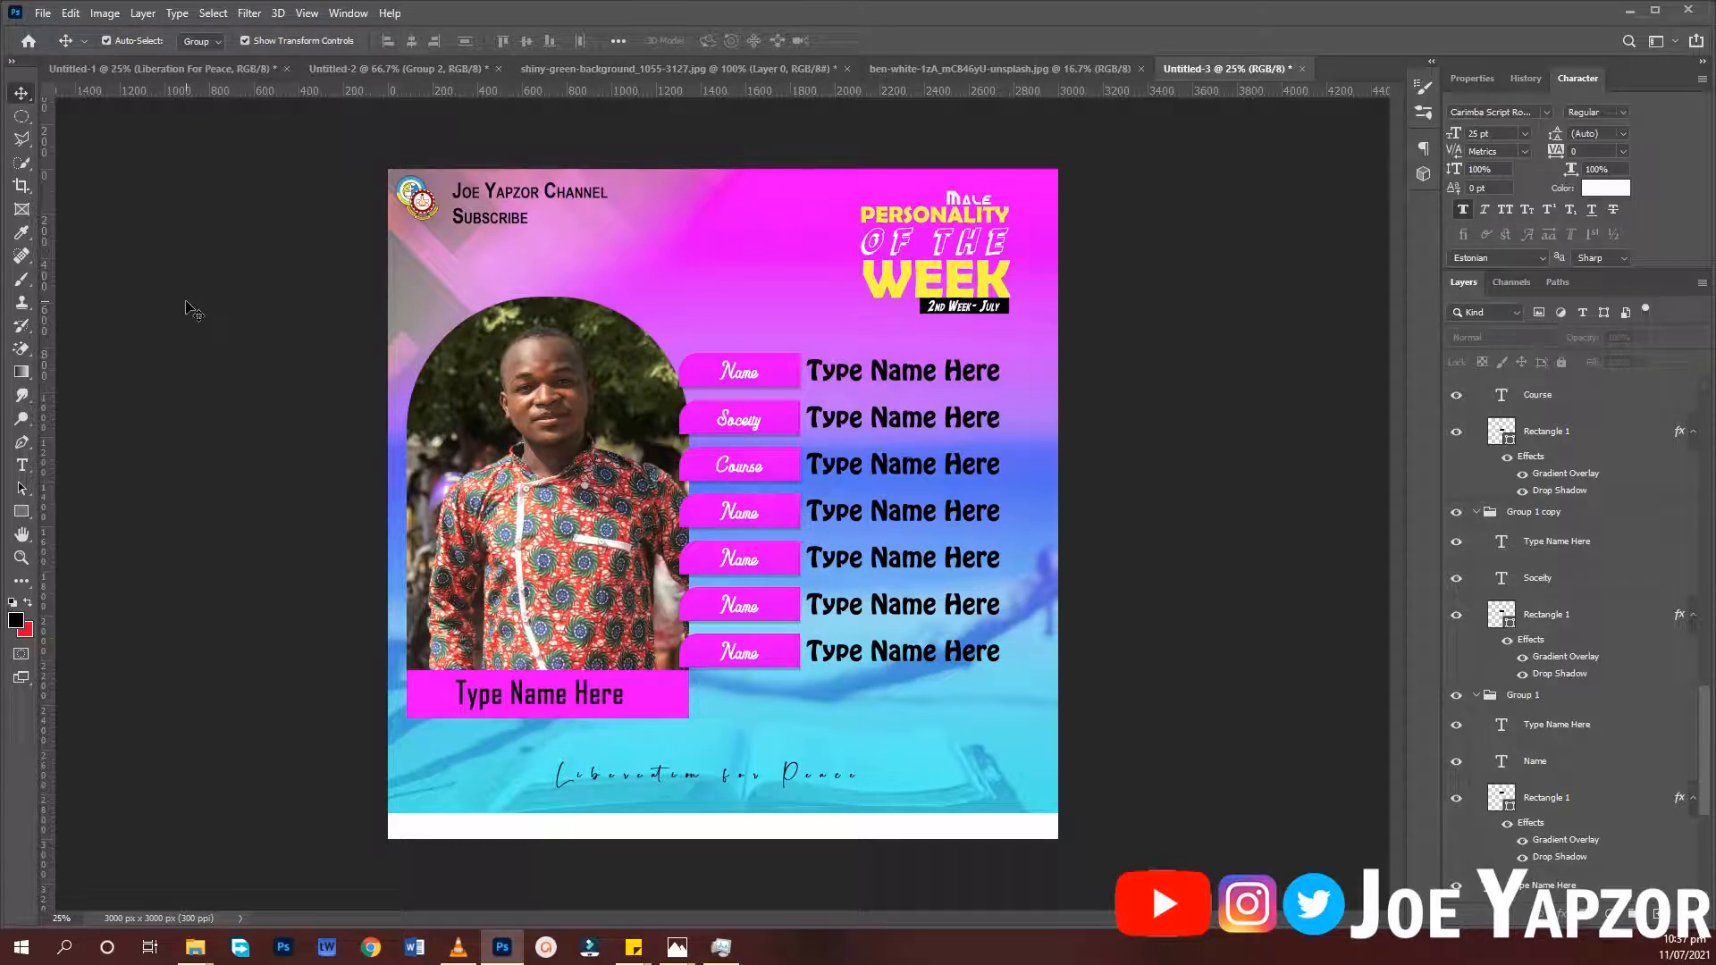
Add the text "SUBSCRIBE FOR MORE CONTENT" above the footer rectangle's layer and move it onto the white footer bar
left_click(521, 832)
key("t")
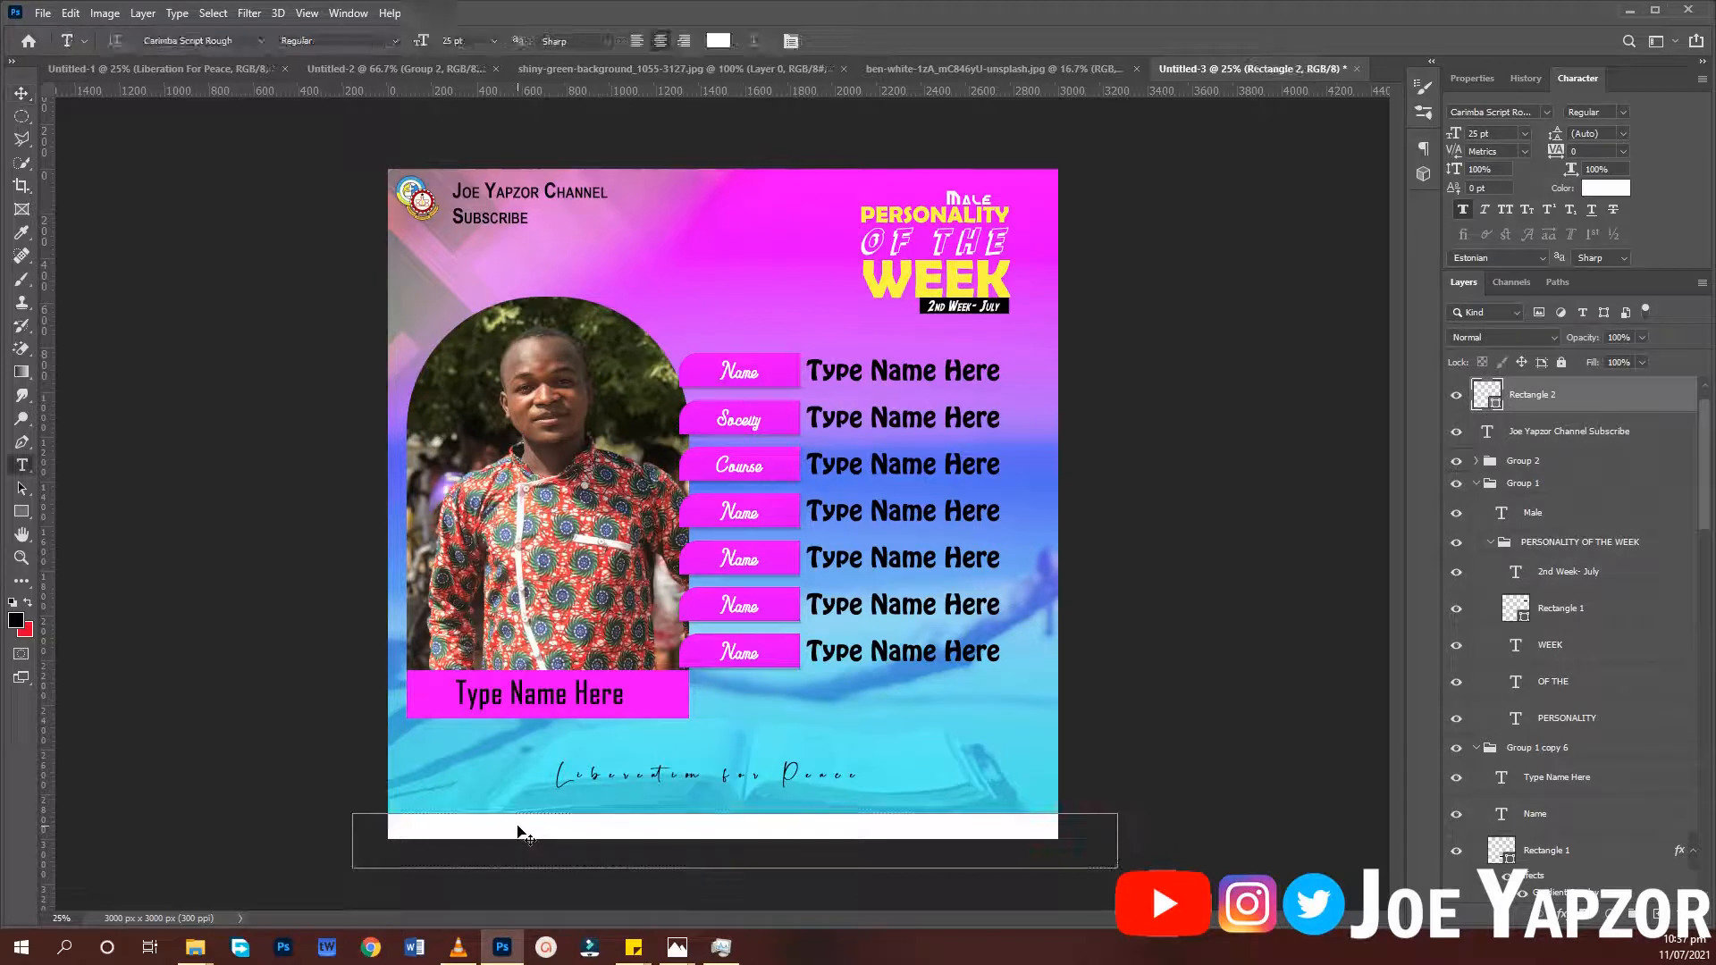
left_click(501, 778)
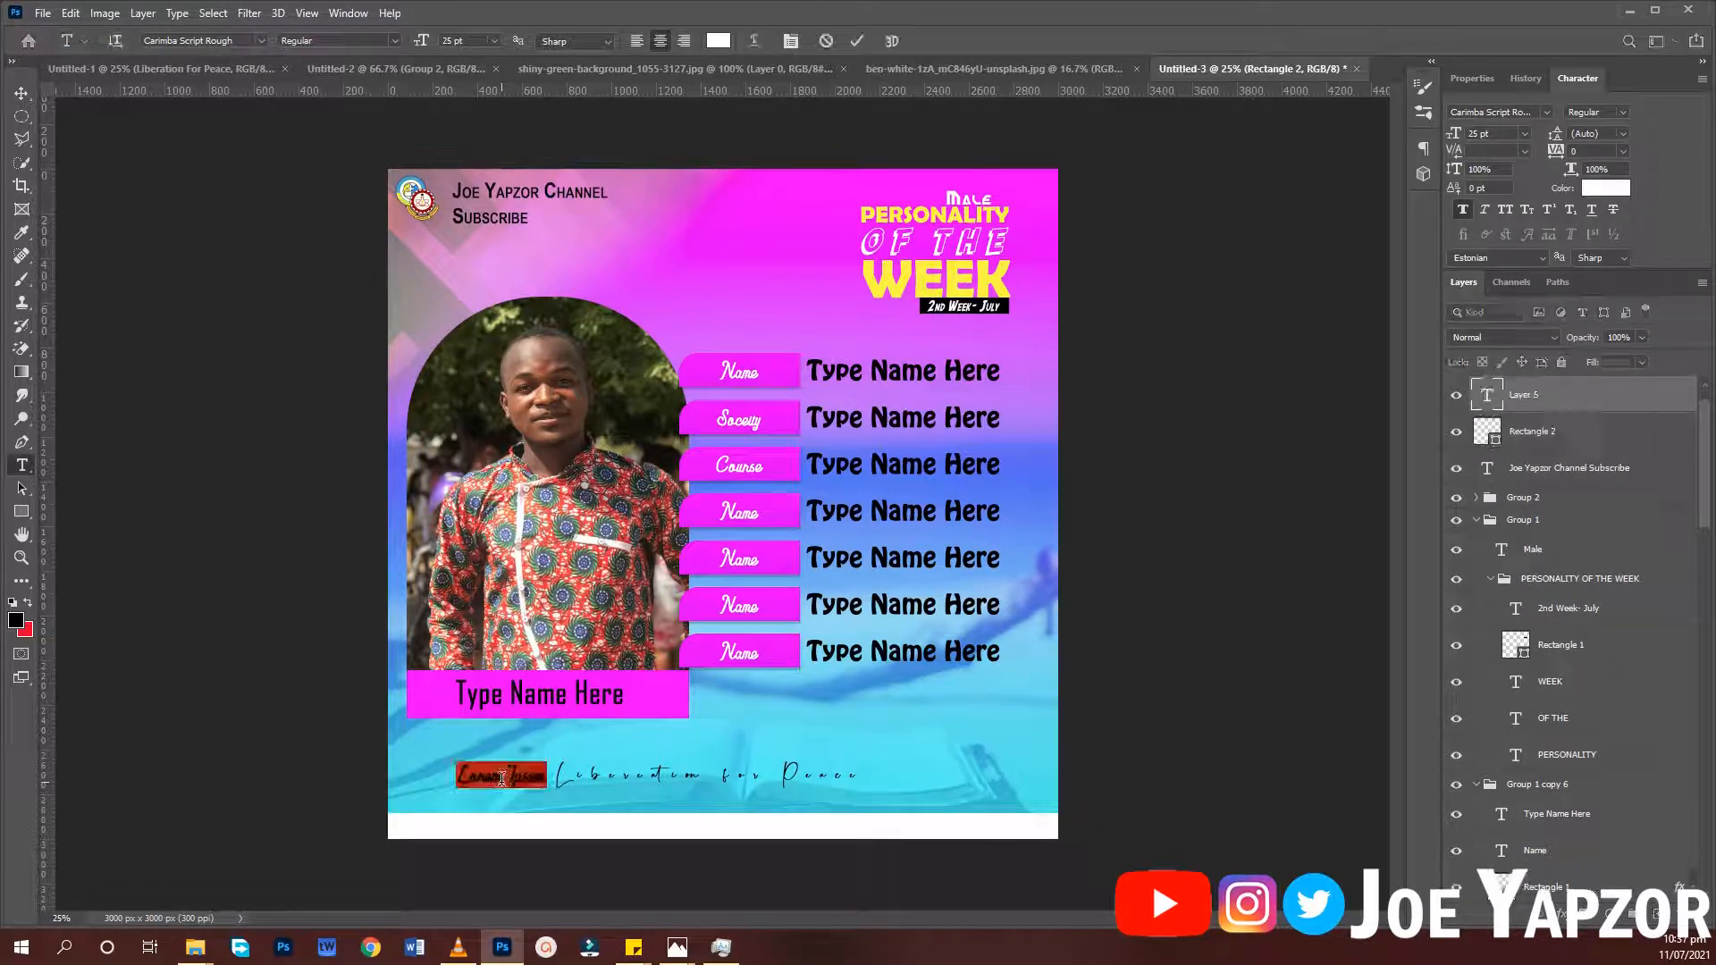
type("SLOG")
type("SC")
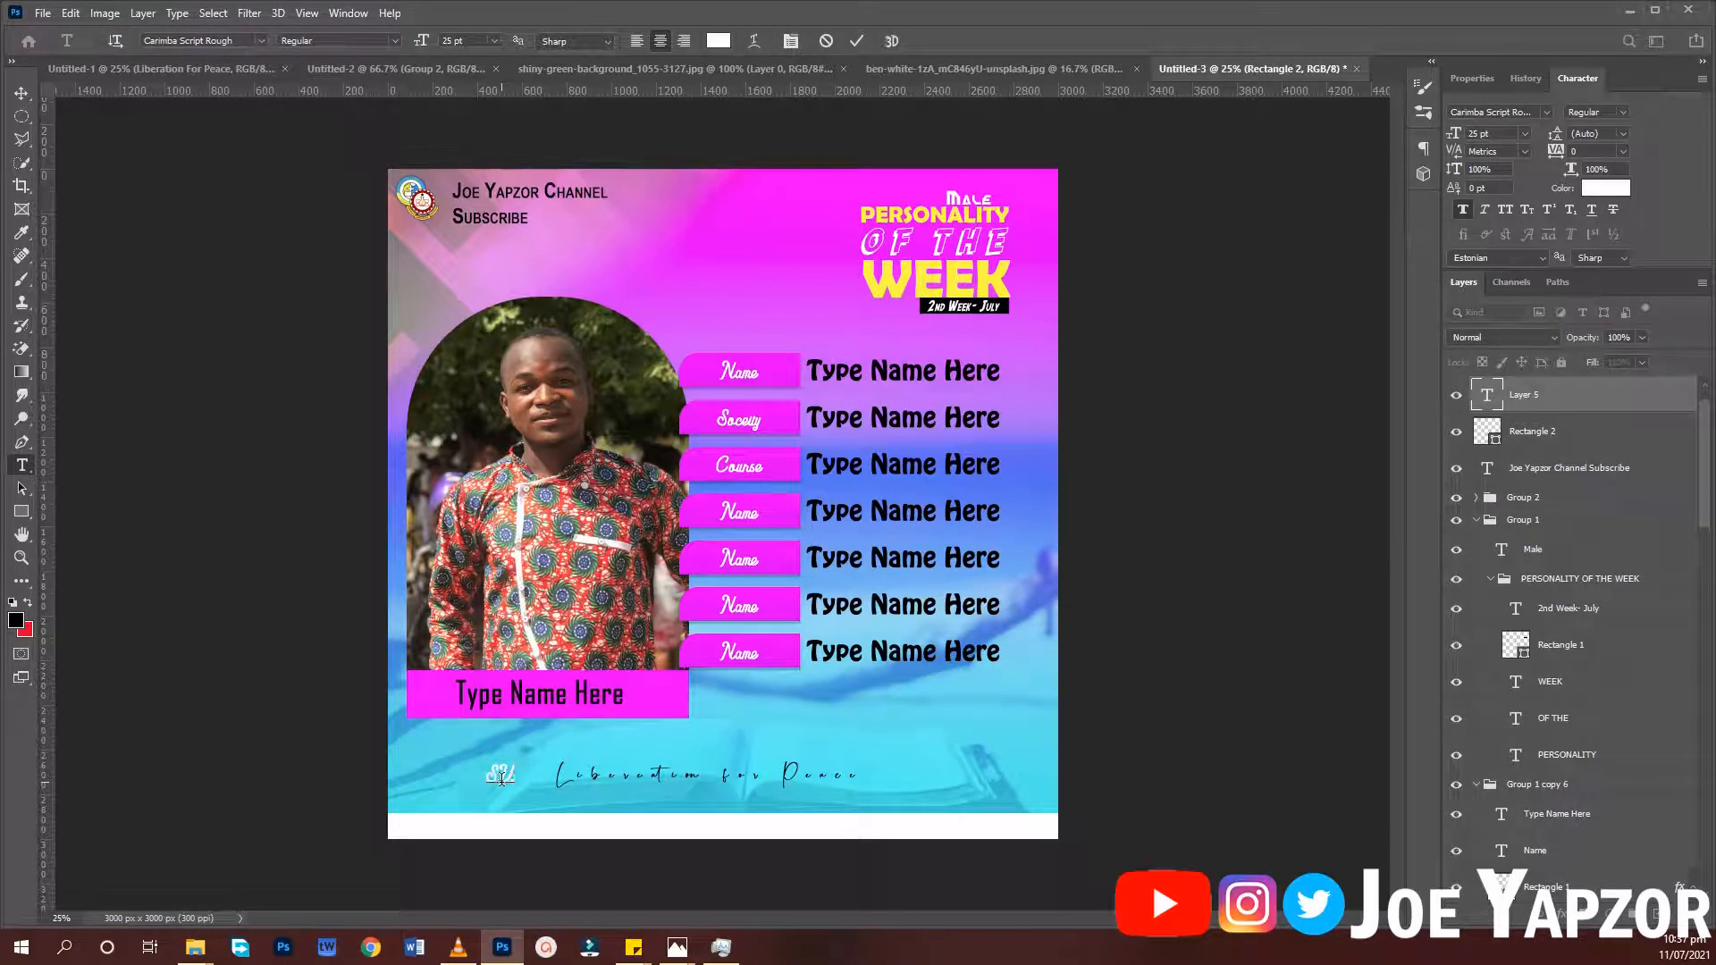
type("RIBE FOR MORE CONTENT")
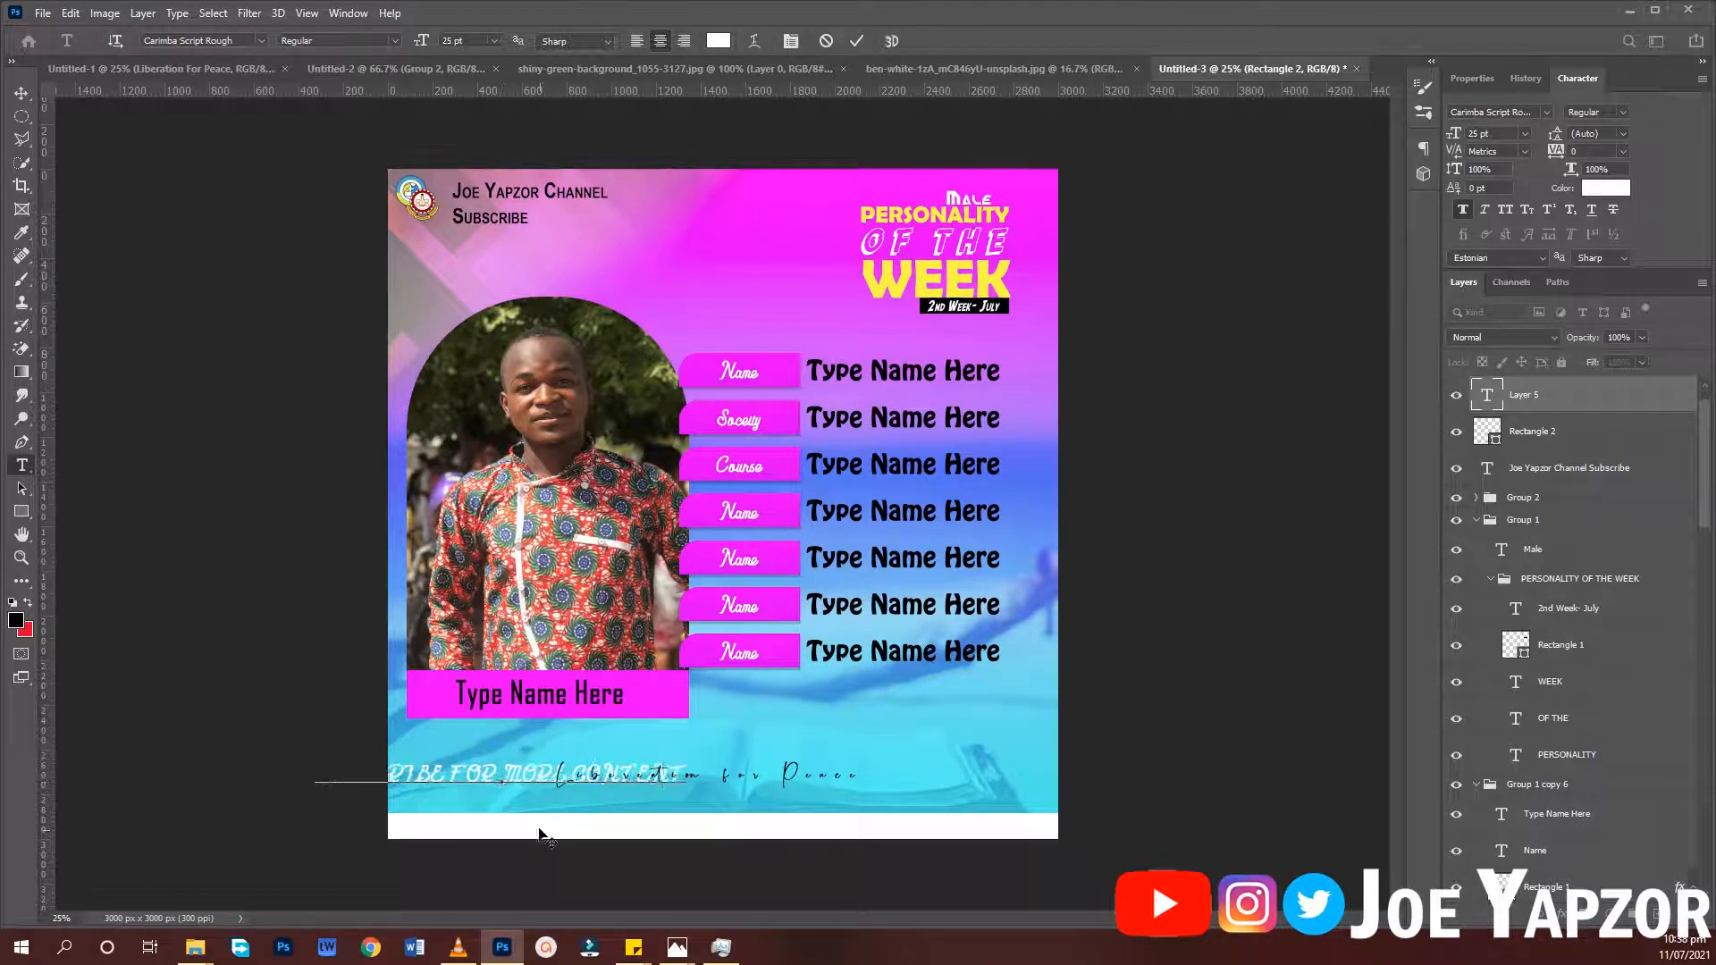
left_click_drag(547, 840, 720, 891)
Set the footer text's colour to black (000000) and its font to Arial
key("ctrl+a")
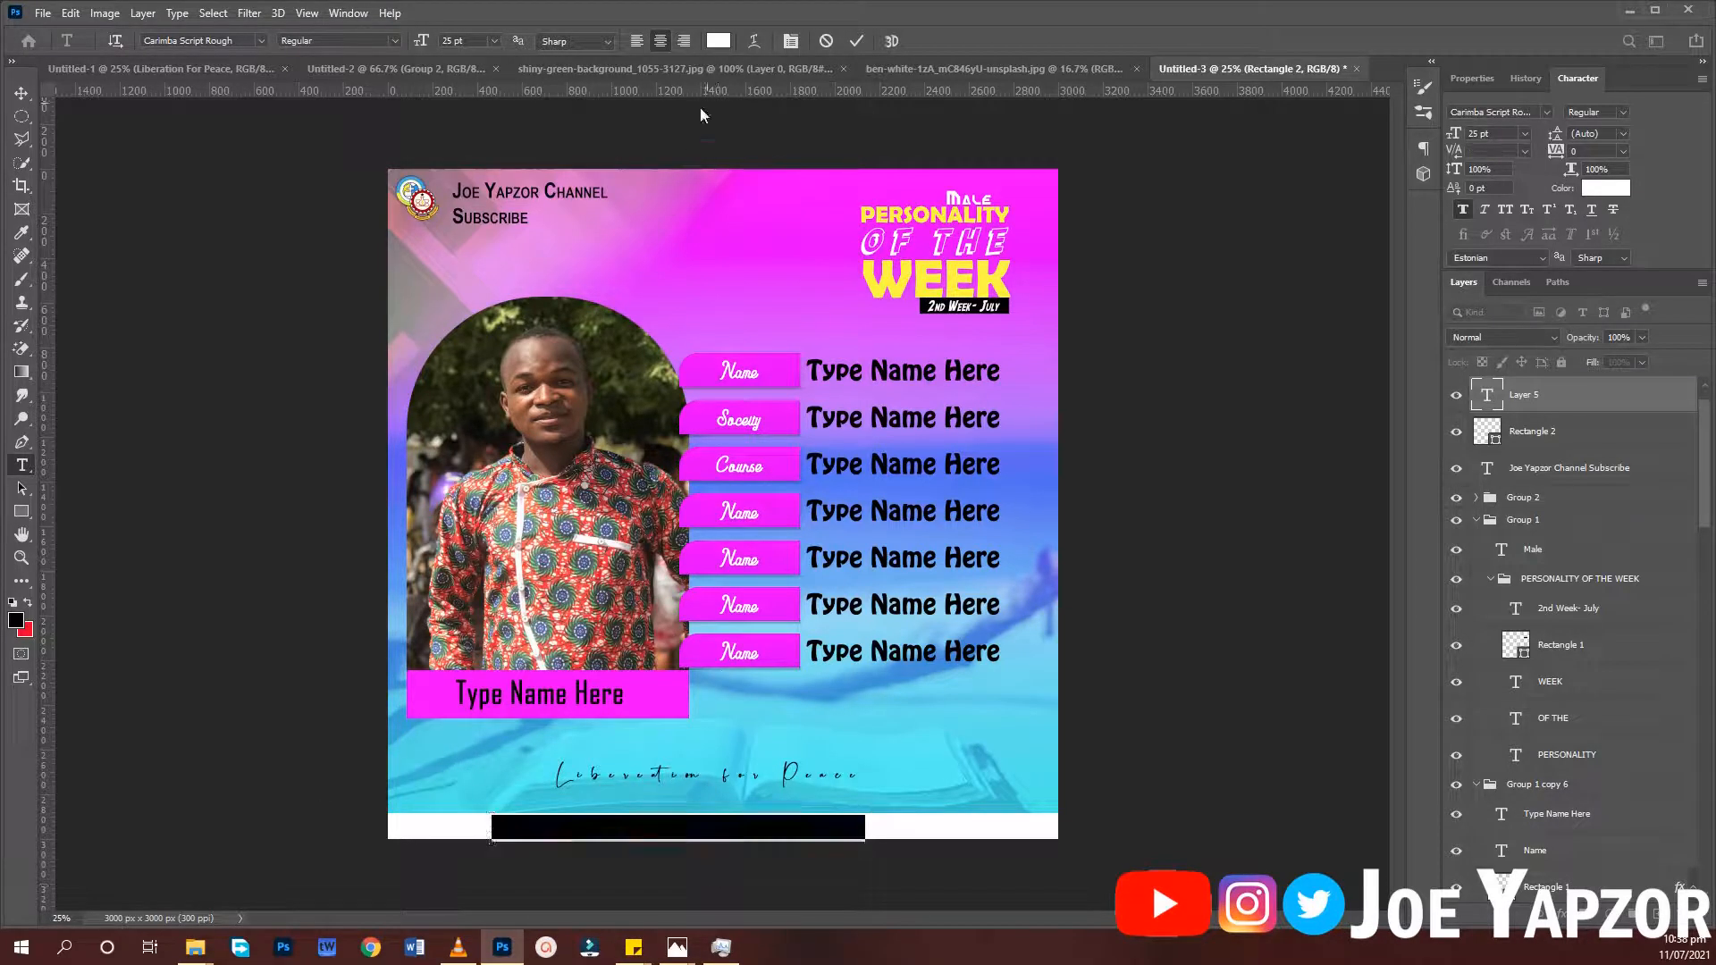
left_click(718, 41)
left_click_drag(1108, 650, 869, 770)
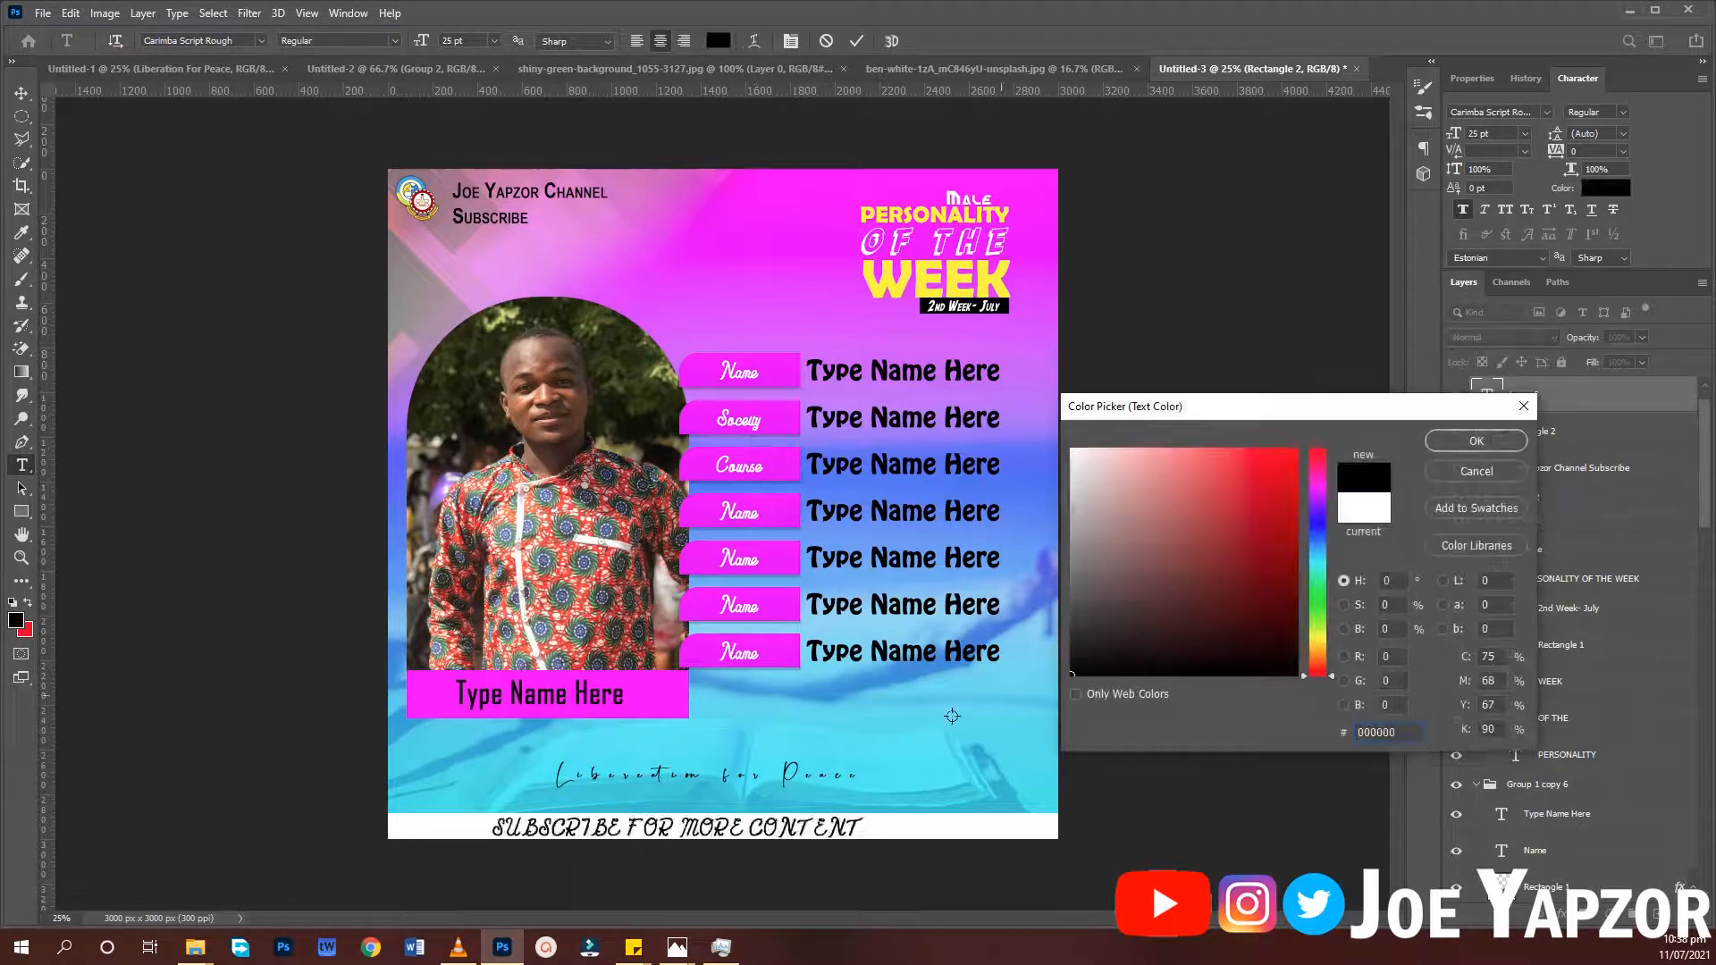
left_click(1476, 441)
left_click(1502, 111)
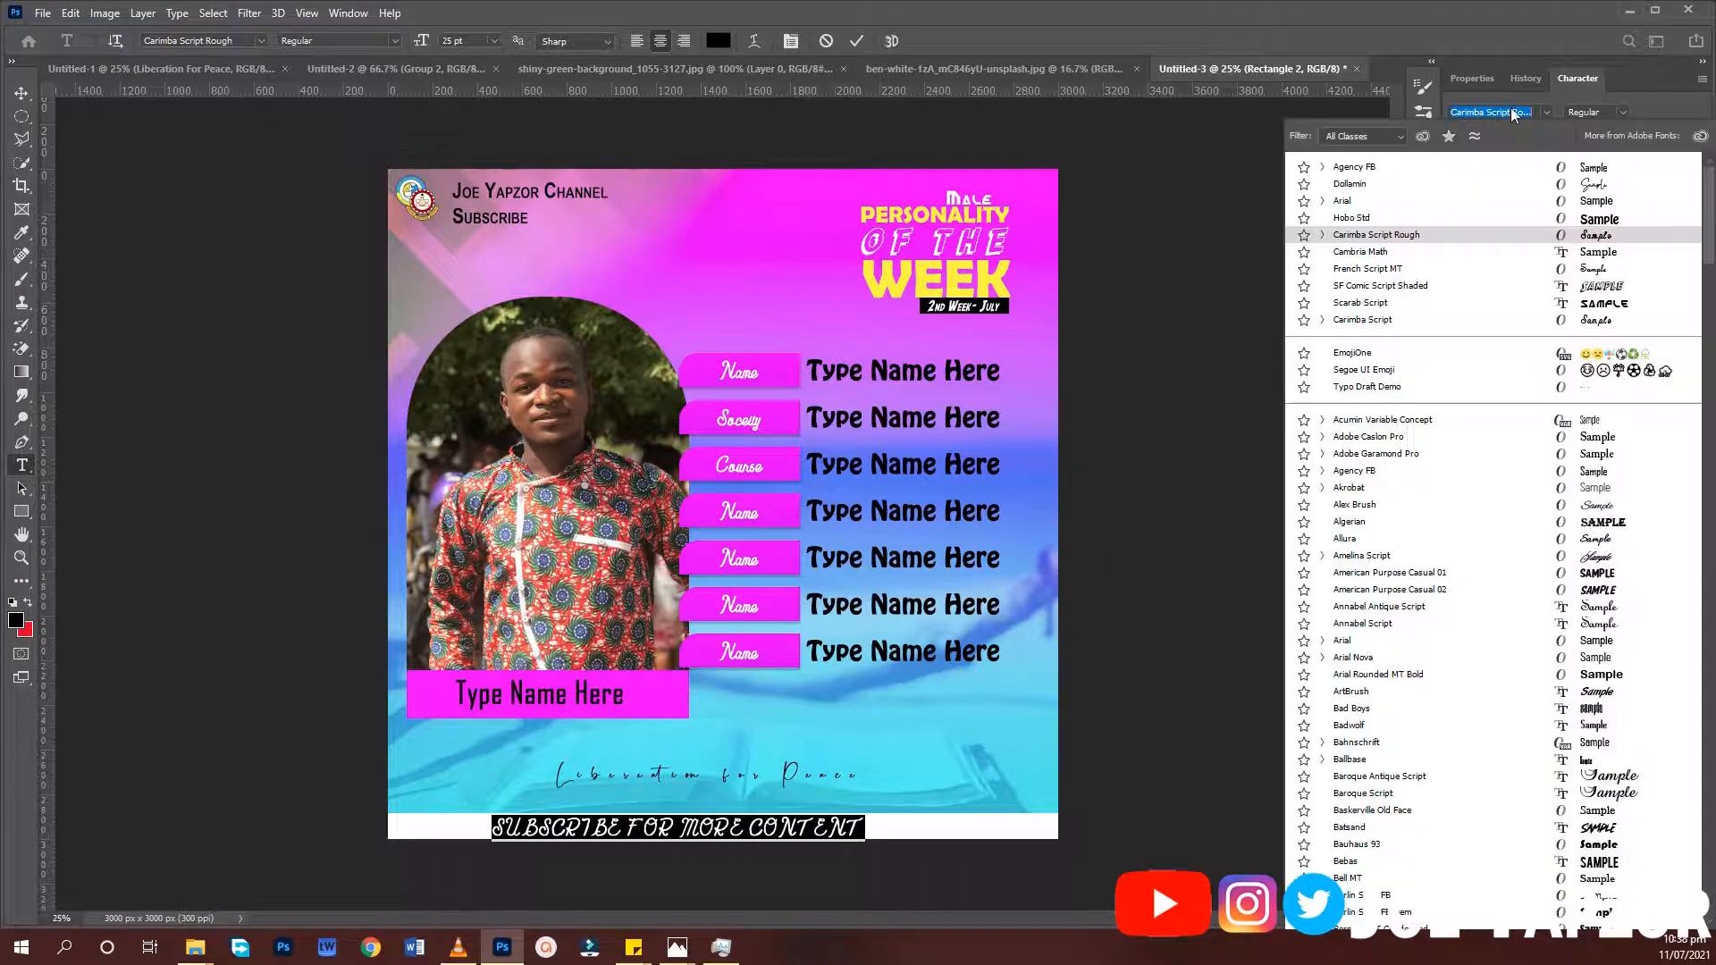
type("Arial")
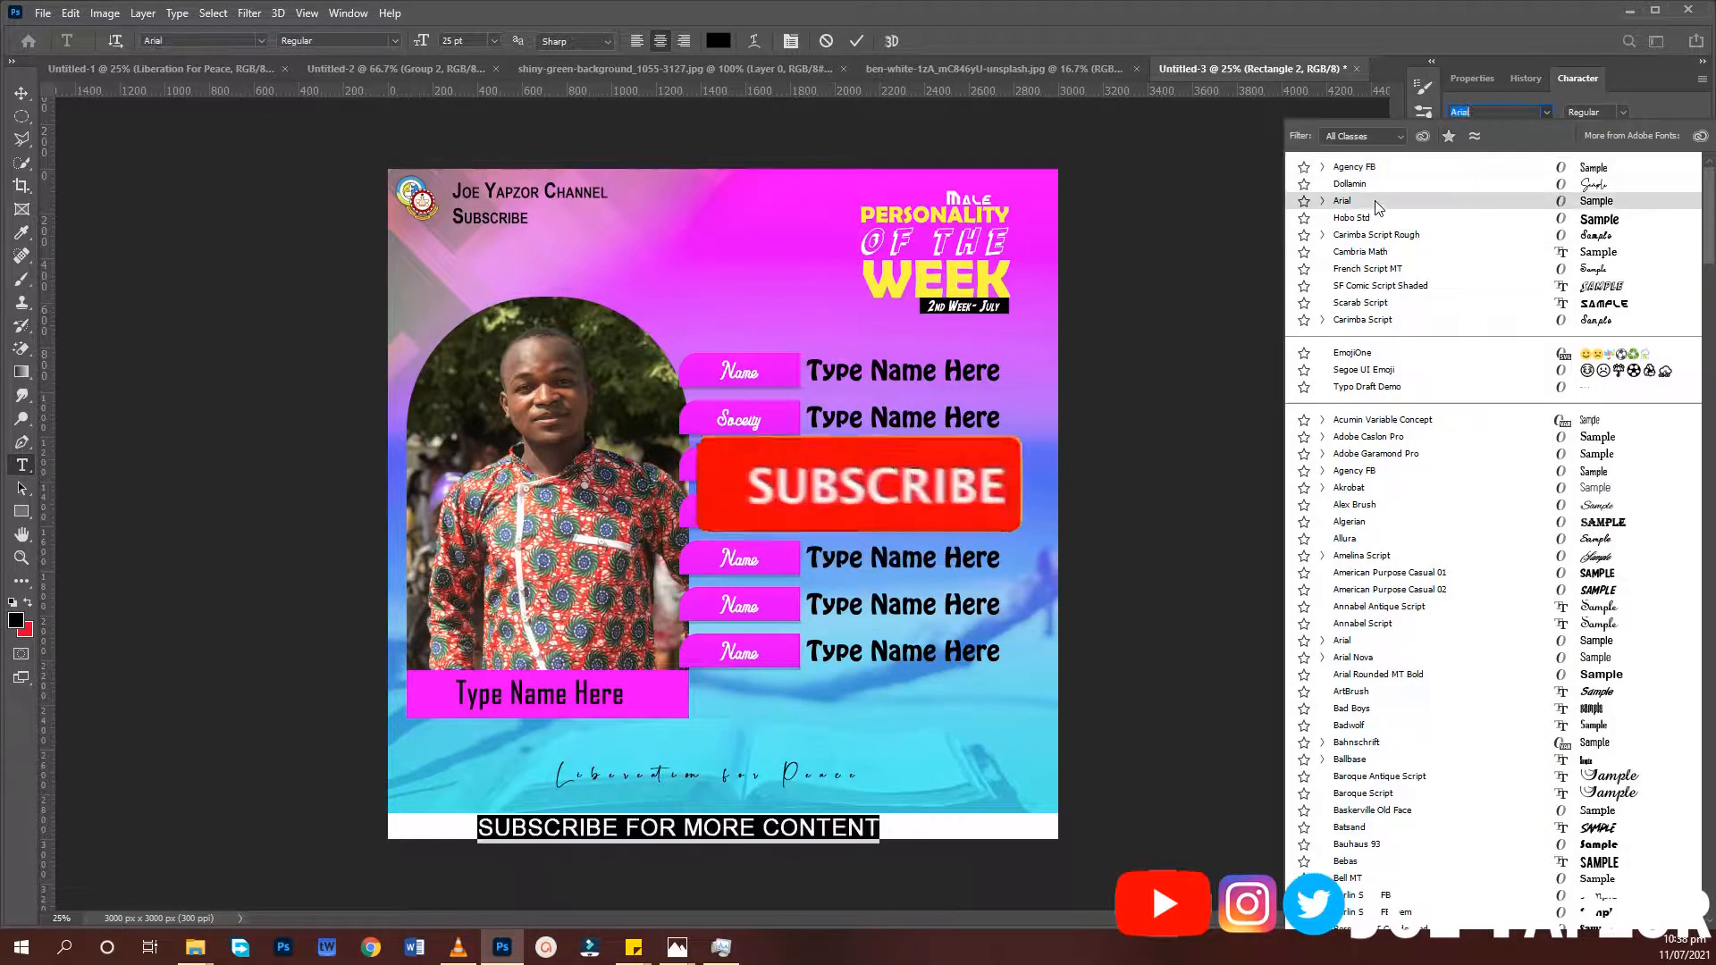
key("Return")
Shift the footer text slightly right and up to sit nearer the middle of the white bar, and finish editing it
left_click_drag(973, 816, 998, 811)
left_click(1011, 800)
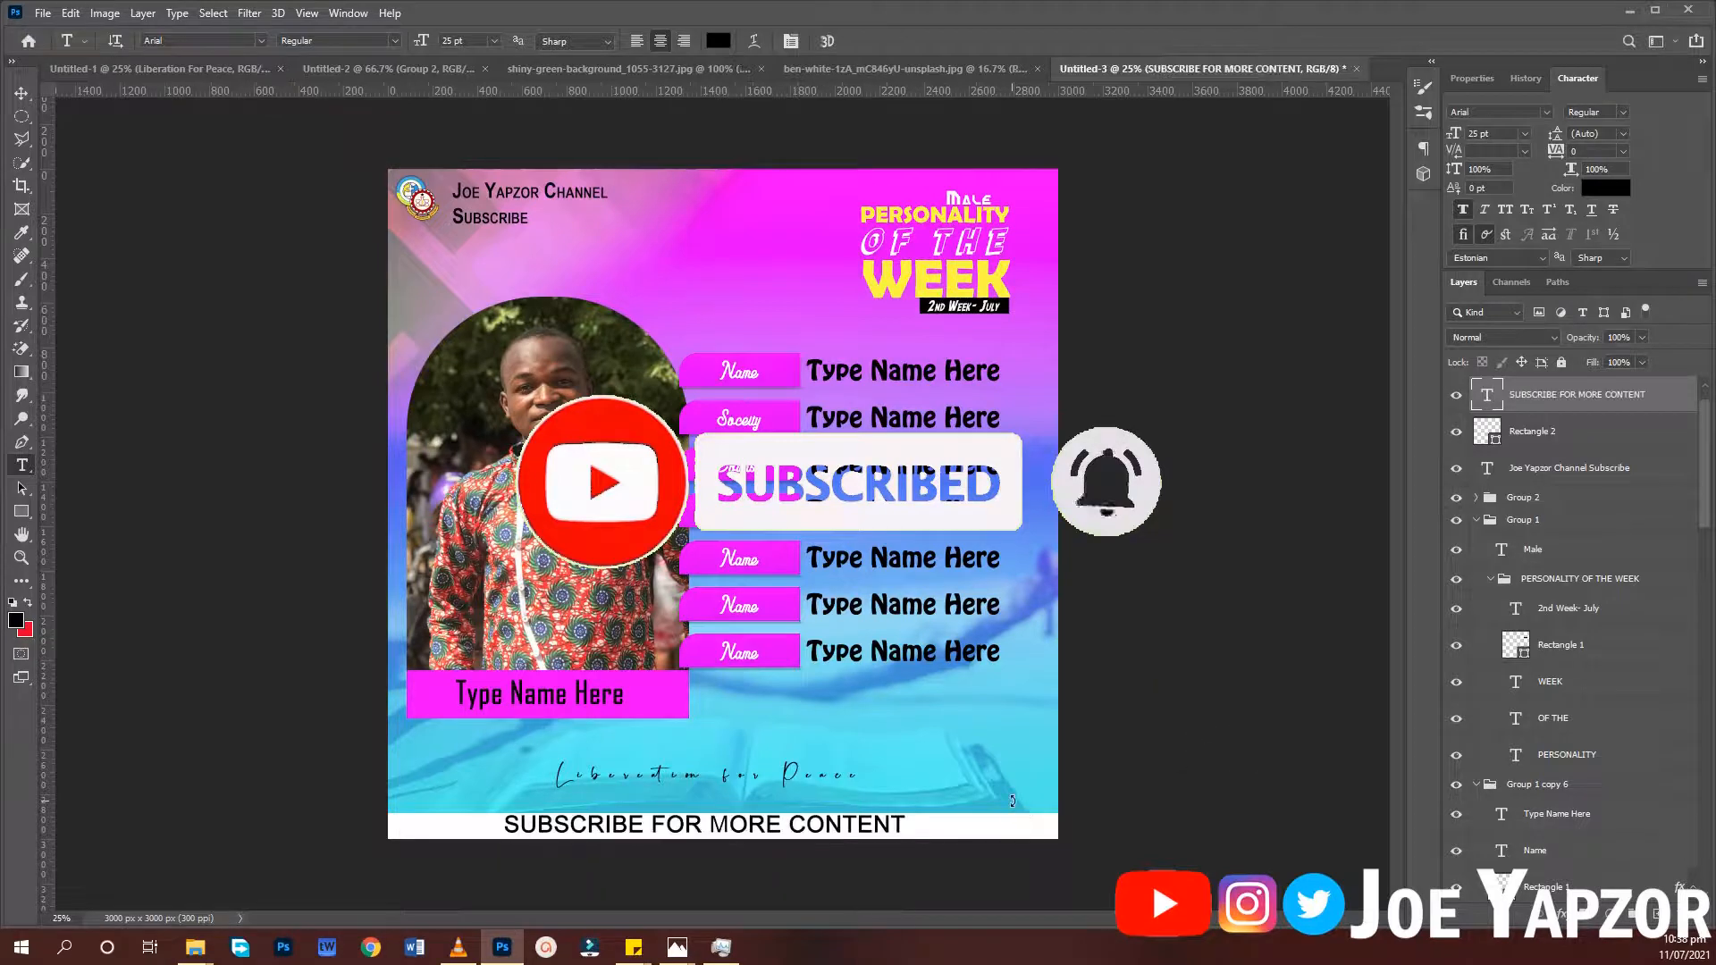
left_click(21, 94)
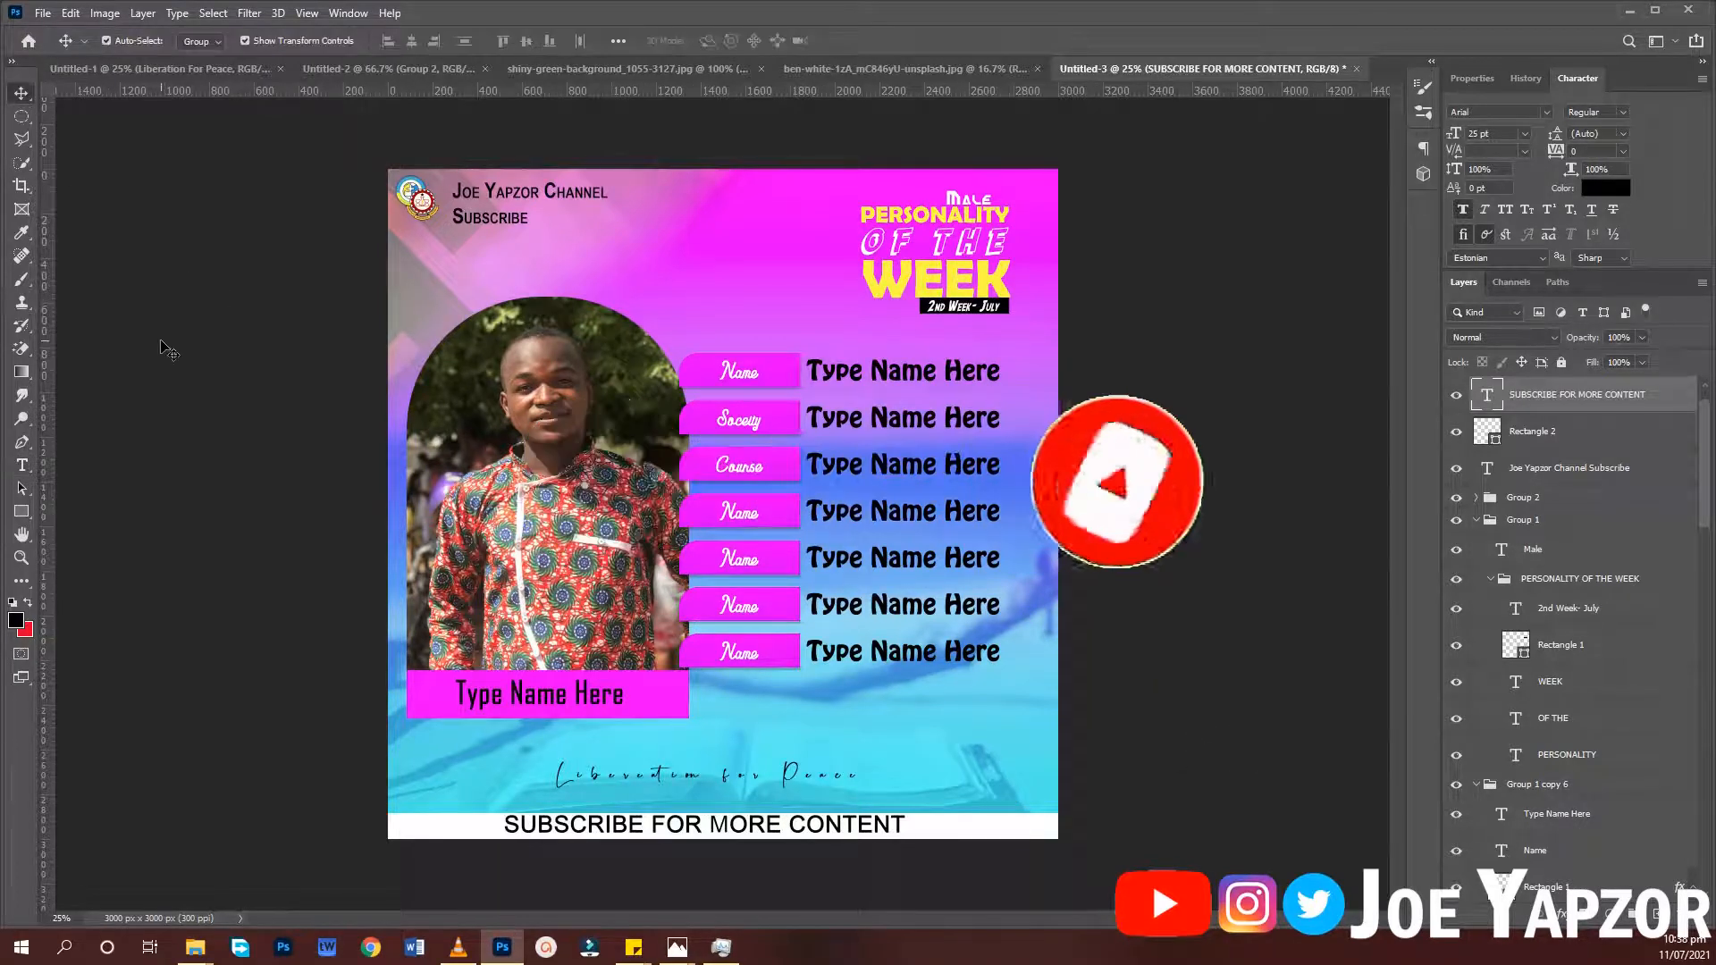
left_click(165, 345)
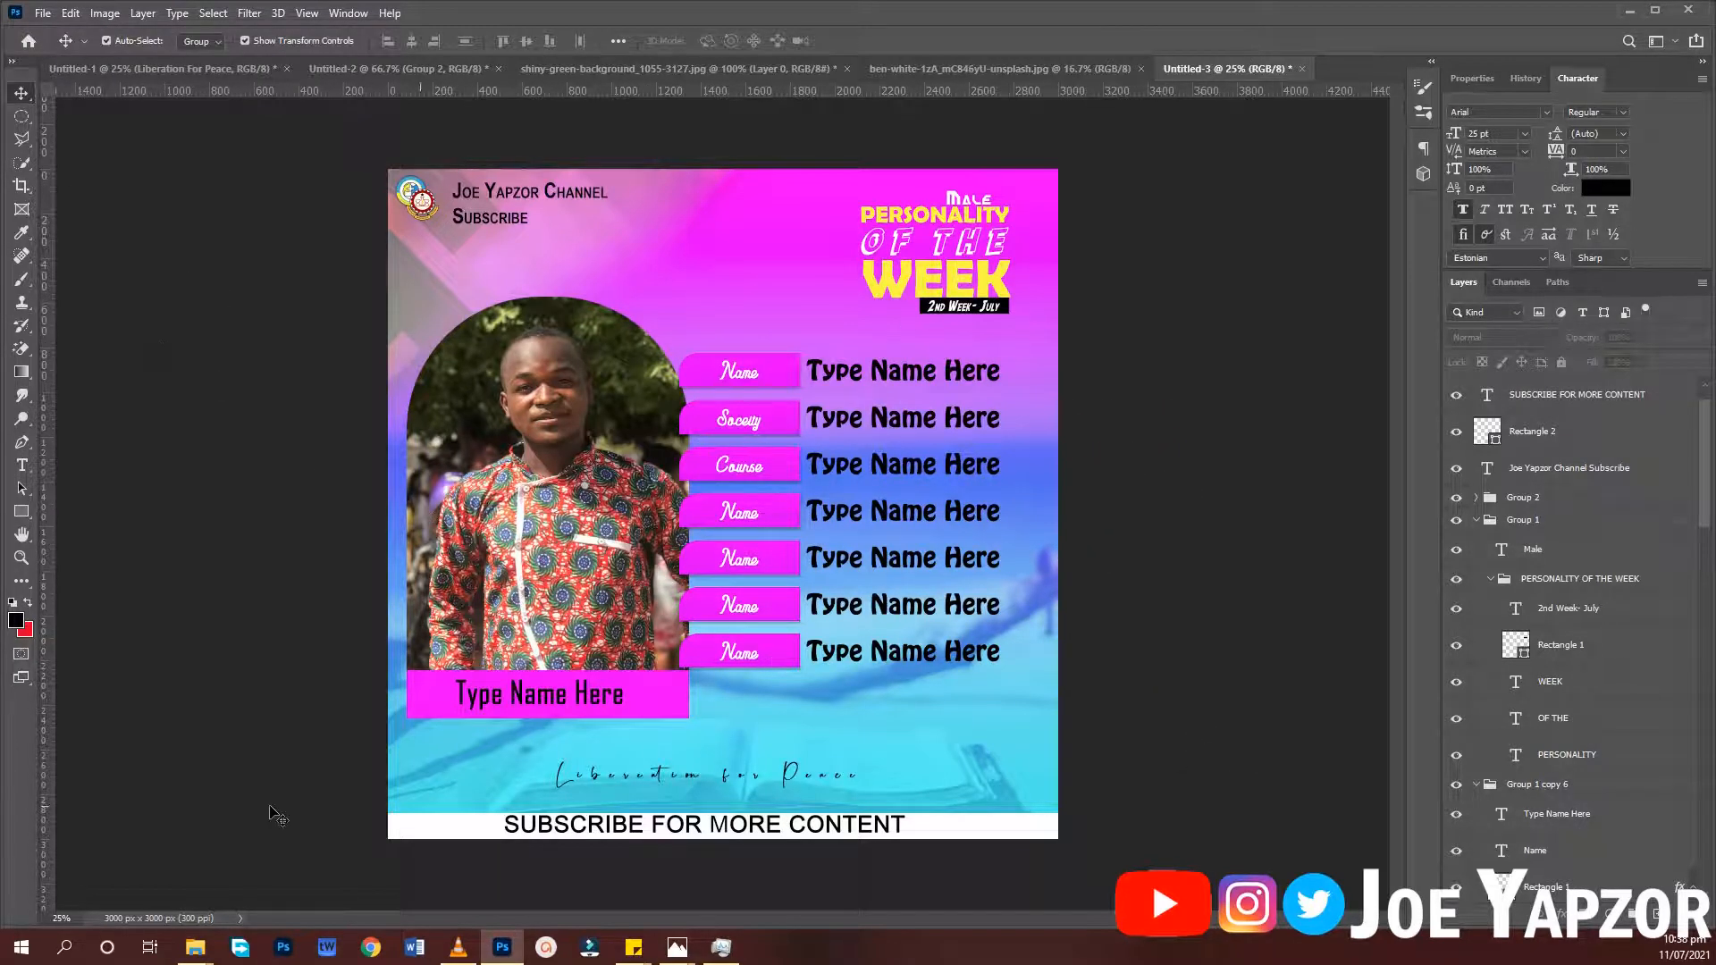